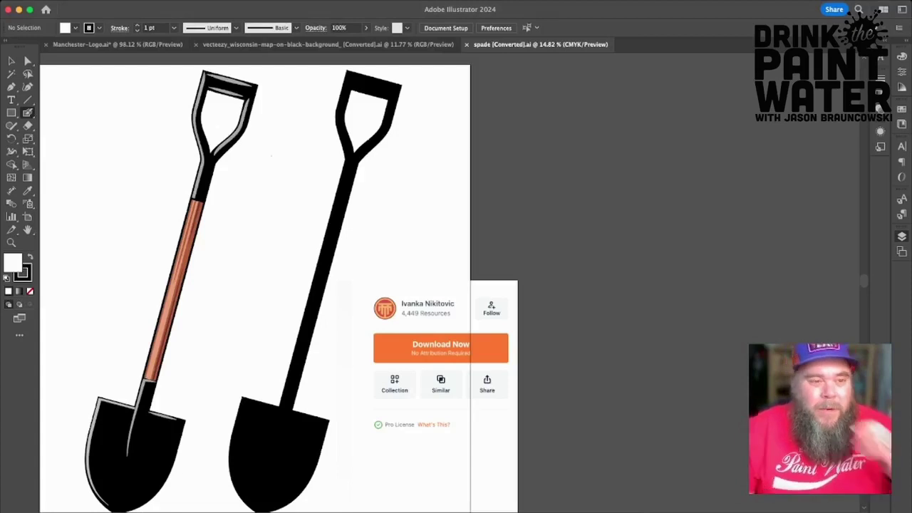
Review the logo draft, the spade artwork and the Wisconsin map in their open documents, ending on the logo.
click(155, 45)
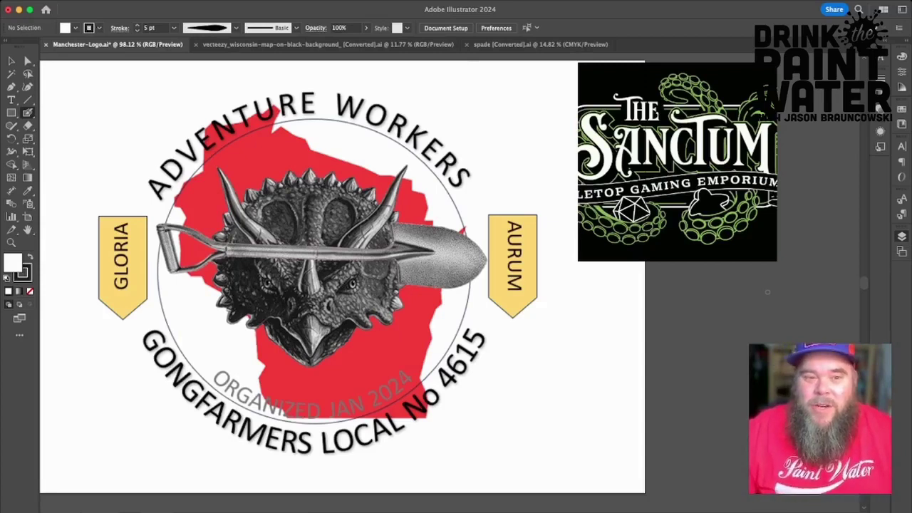
click(540, 45)
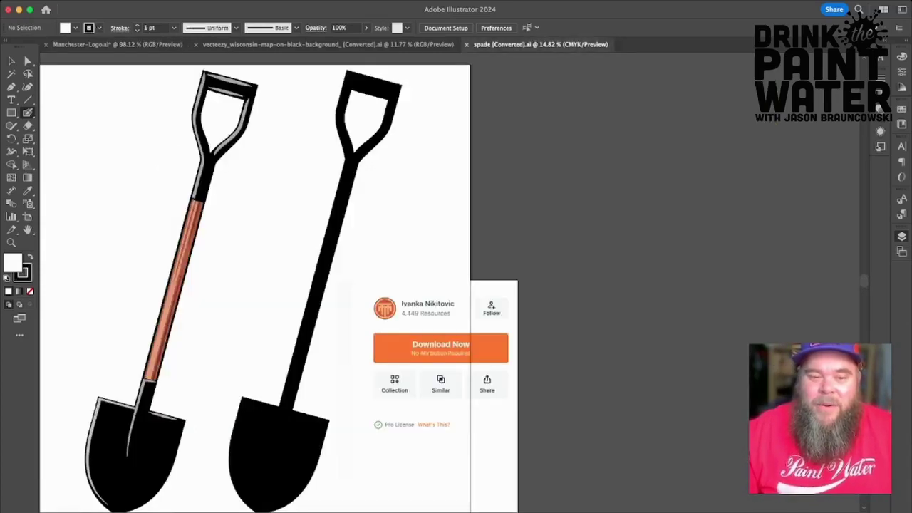
scroll(313, 285, left, 3)
scroll(314, 286, down, 2)
scroll(314, 285, up, 1)
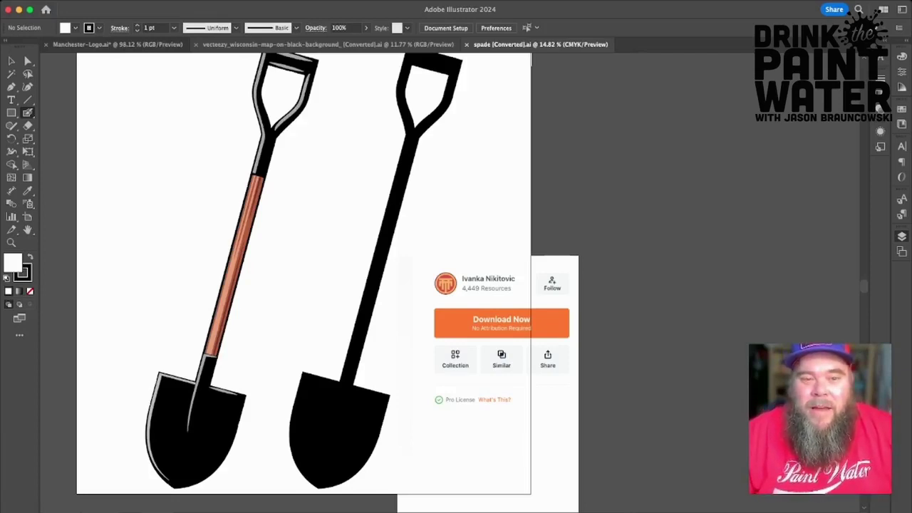
click(327, 44)
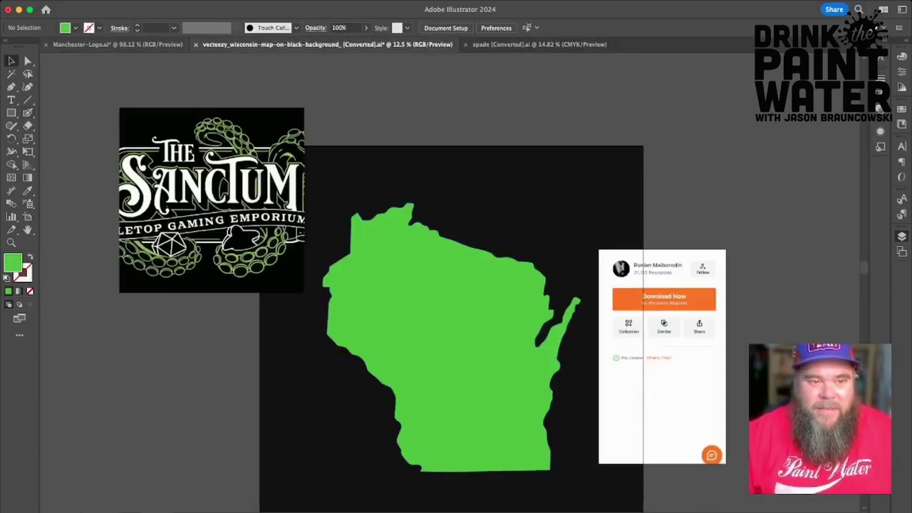
click(118, 44)
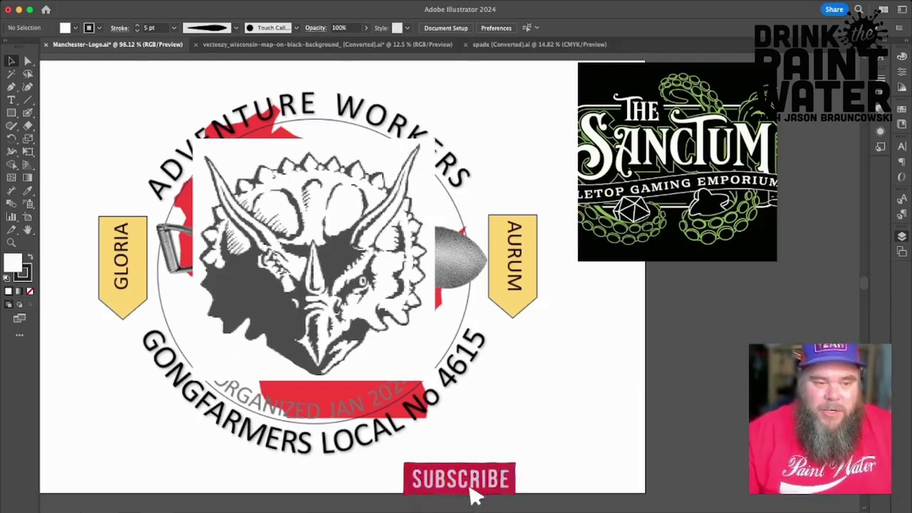
Set the default fill to none and lock the placed black-and-white dinosaur head image.
key(slash)
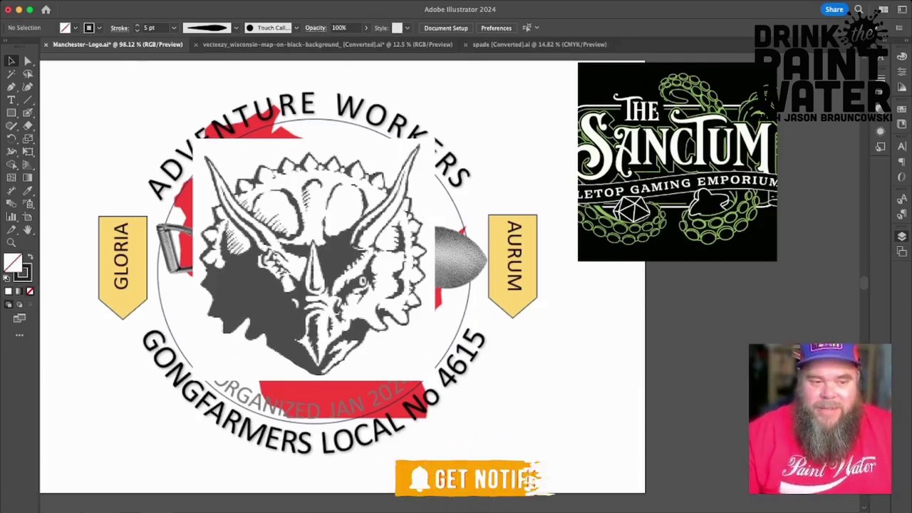
key(x)
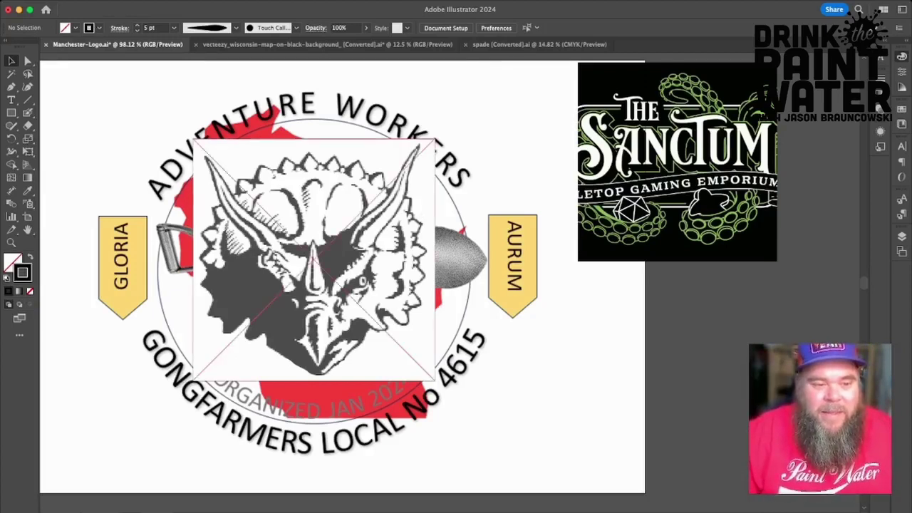
key(super+equal)
key(super+equal)
key(super+equal)
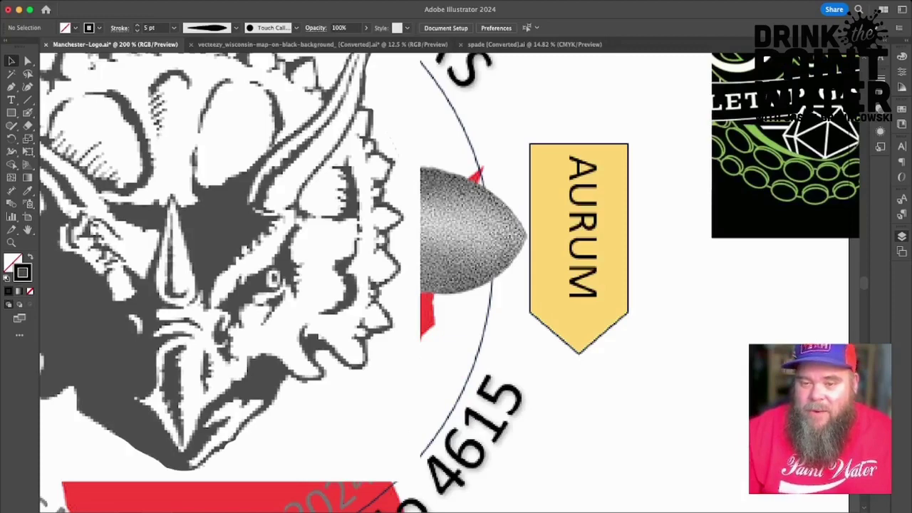
scroll(357, 268, left, 4)
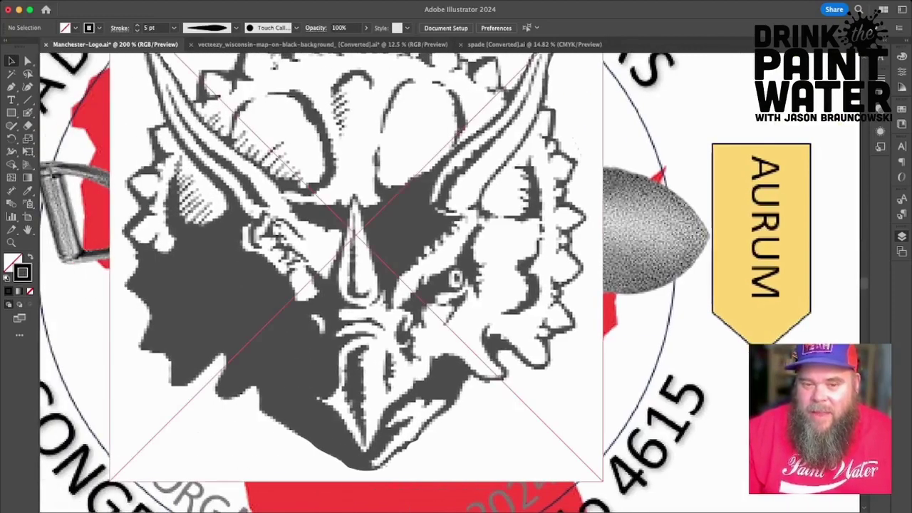
click(356, 267)
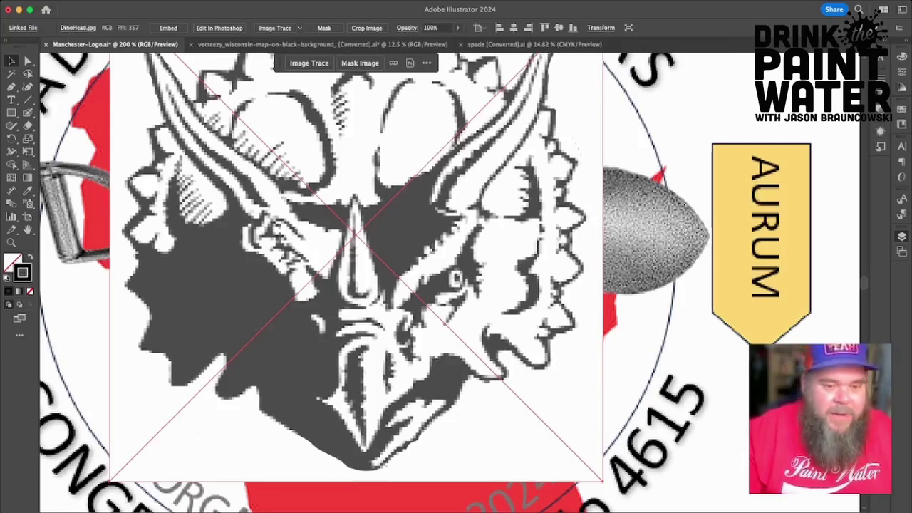
key(super+2)
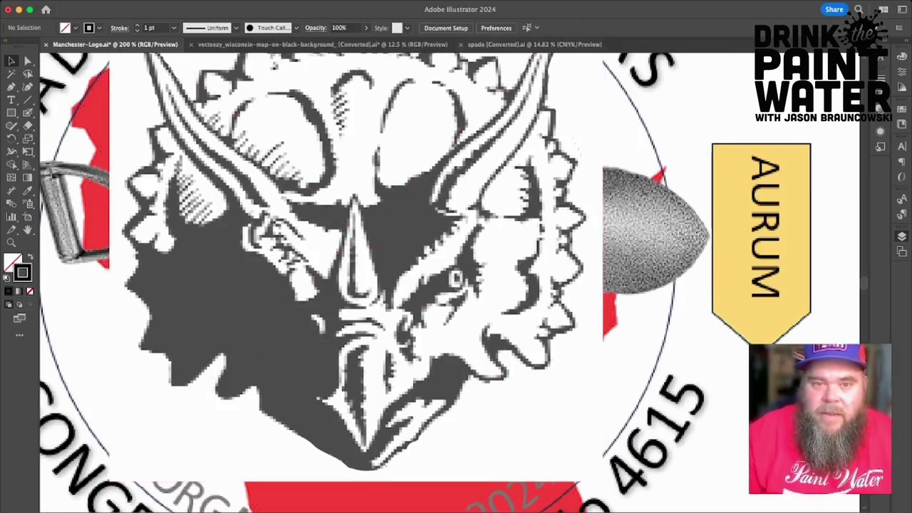
Scribble a test stroke with the Blob Brush over the start of ADVENTURE and delete it.
scroll(451, 282, left, 3)
scroll(450, 282, up, 2)
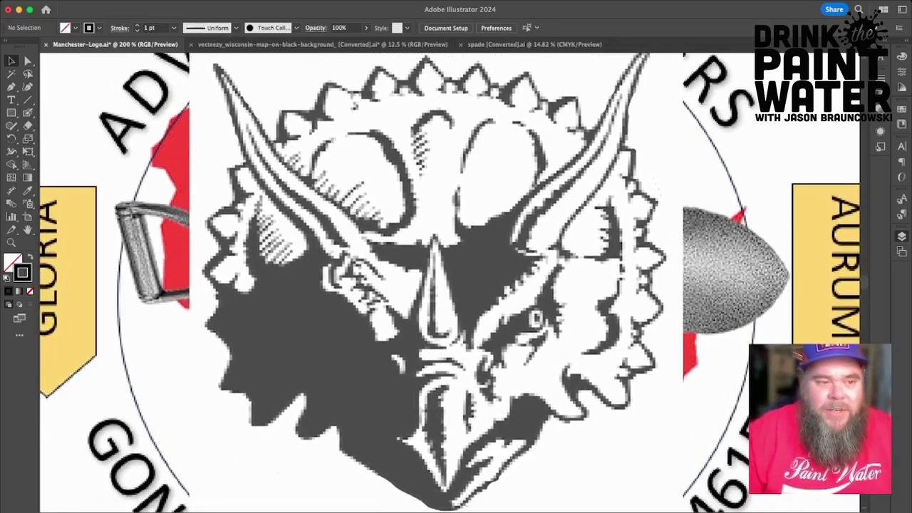
click(28, 112)
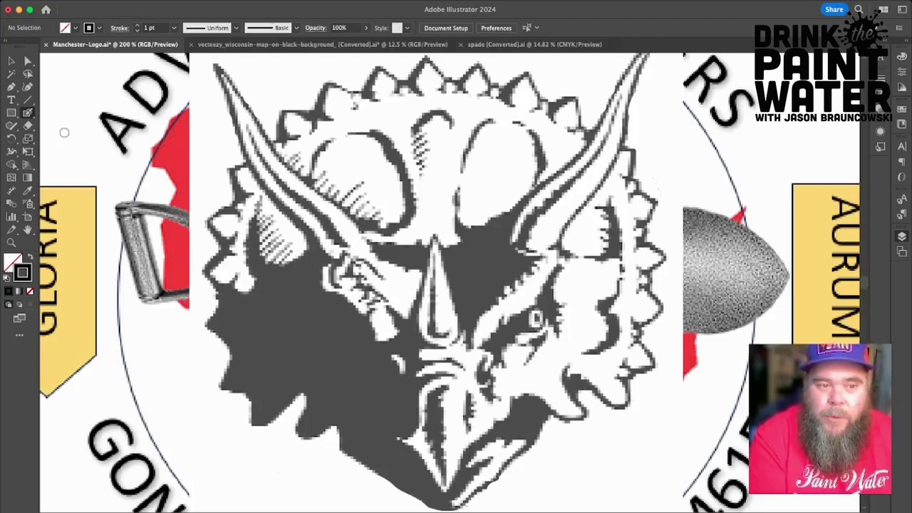
mouse_move(64, 132)
mouse_down()
mouse_move(83, 91)
mouse_move(105, 94)
mouse_move(113, 107)
mouse_move(87, 131)
mouse_move(109, 139)
mouse_move(100, 150)
mouse_move(145, 138)
mouse_move(165, 118)
mouse_move(103, 100)
mouse_move(114, 107)
mouse_move(84, 112)
mouse_up()
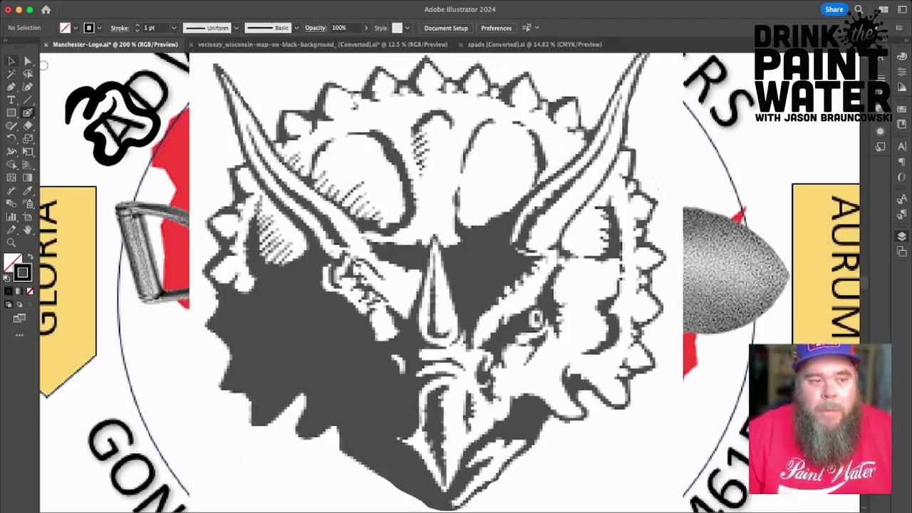
click(12, 61)
click(105, 117)
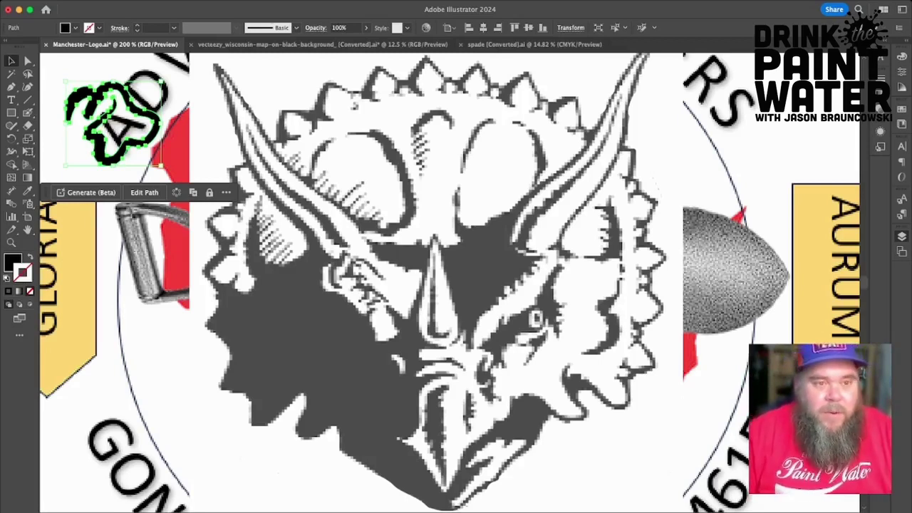
key(Delete)
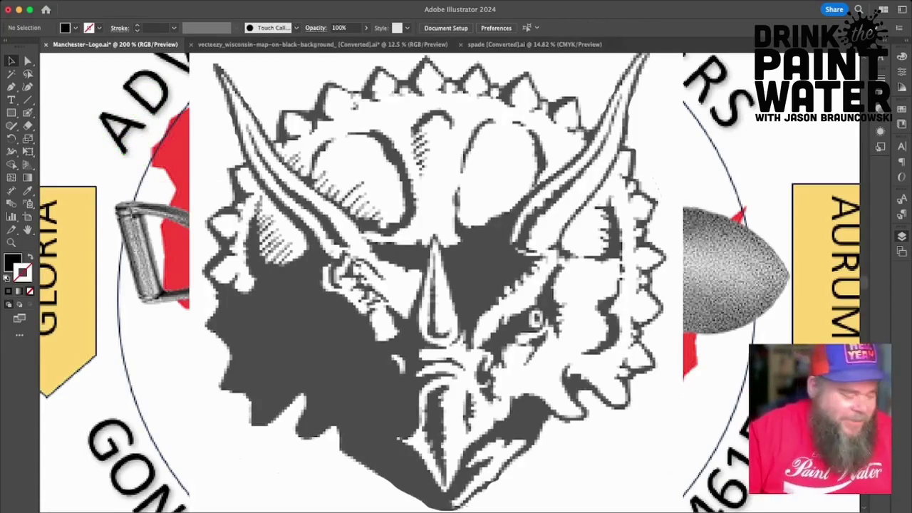
Examine the dinosaur head's horns, frill and face up close at up to 300% zoom.
key(super+equal)
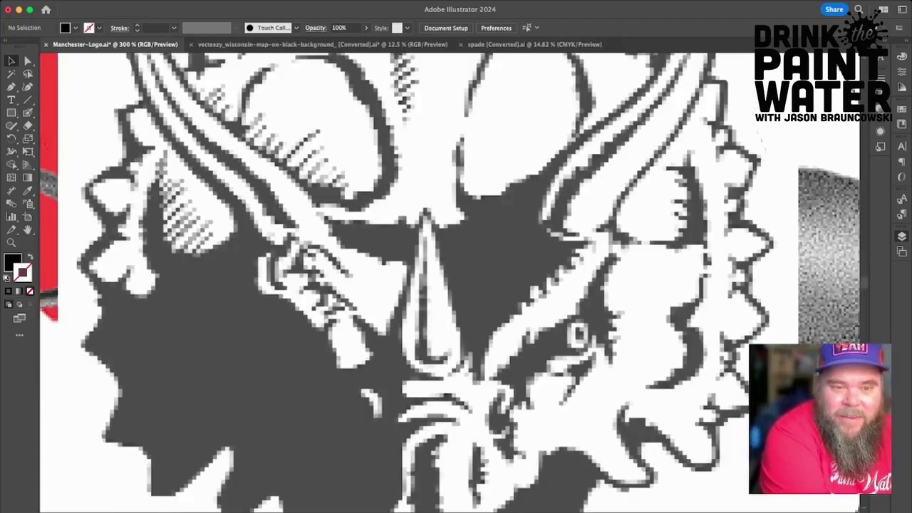
key(super+minus)
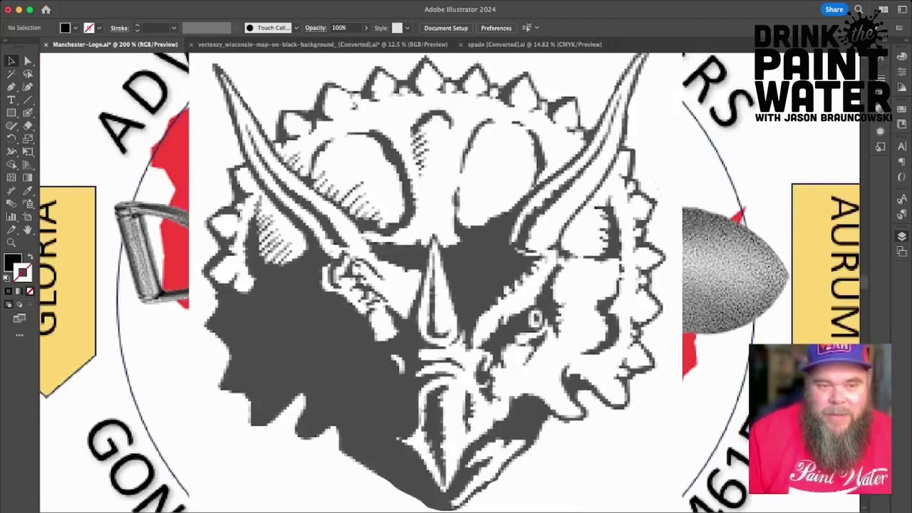
scroll(449, 283, up, 3)
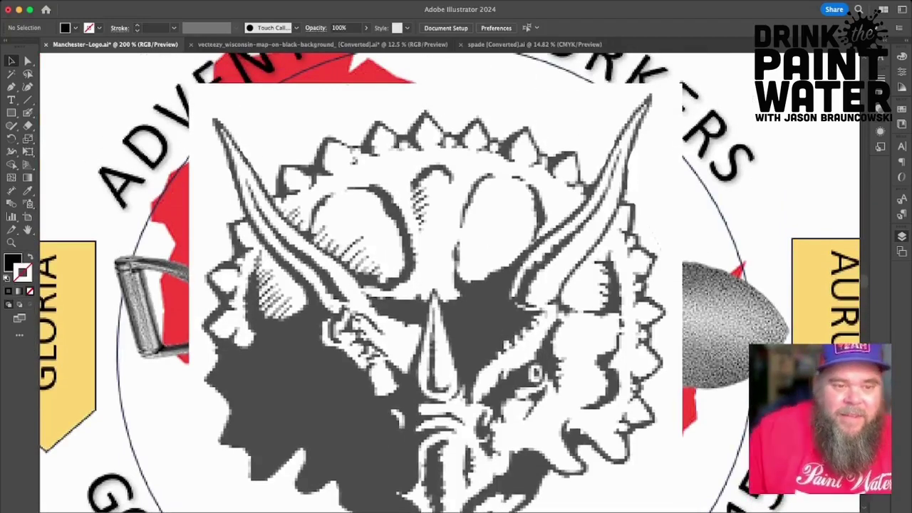
key(super+minus)
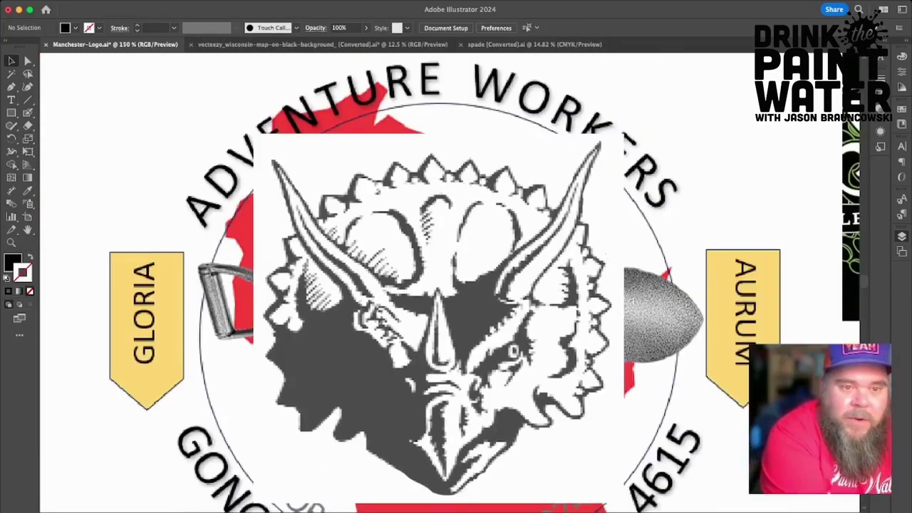
key(super+equal)
key(super+equal)
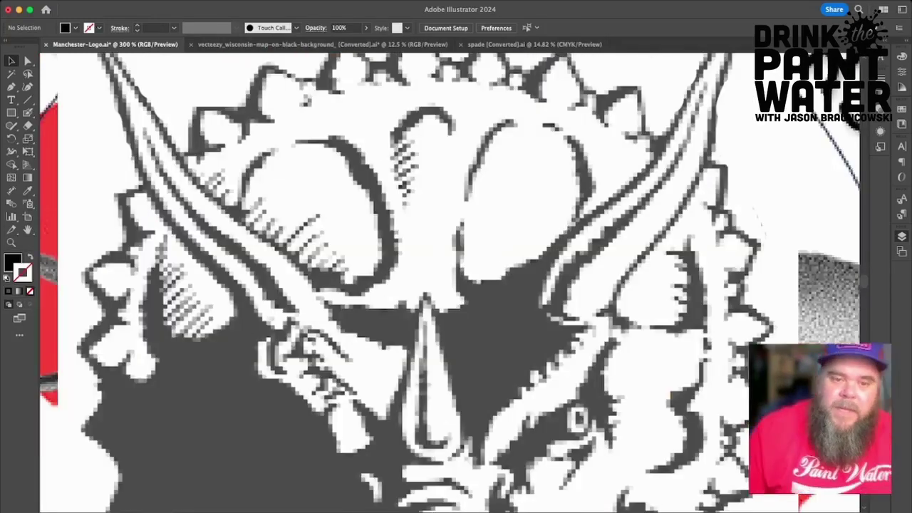
scroll(449, 282, up, 2)
scroll(450, 282, left, 2)
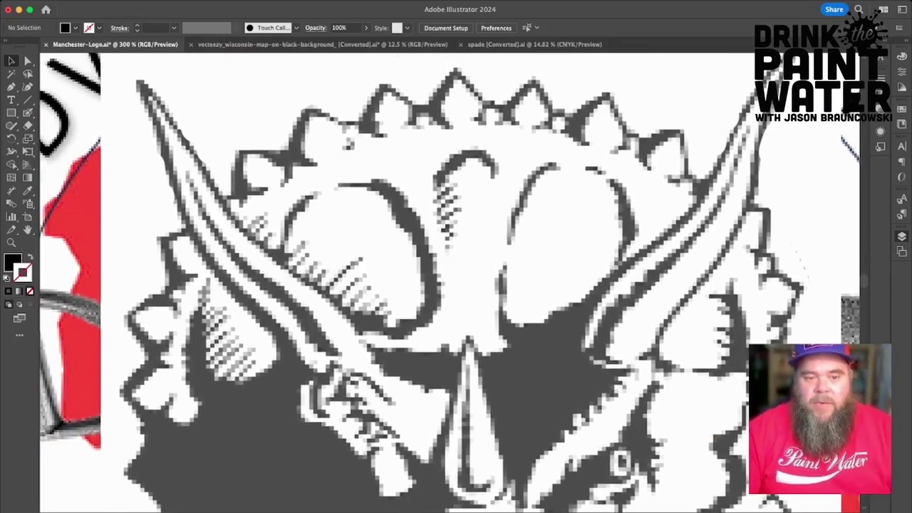
scroll(449, 282, down, 3)
scroll(449, 282, right, 2)
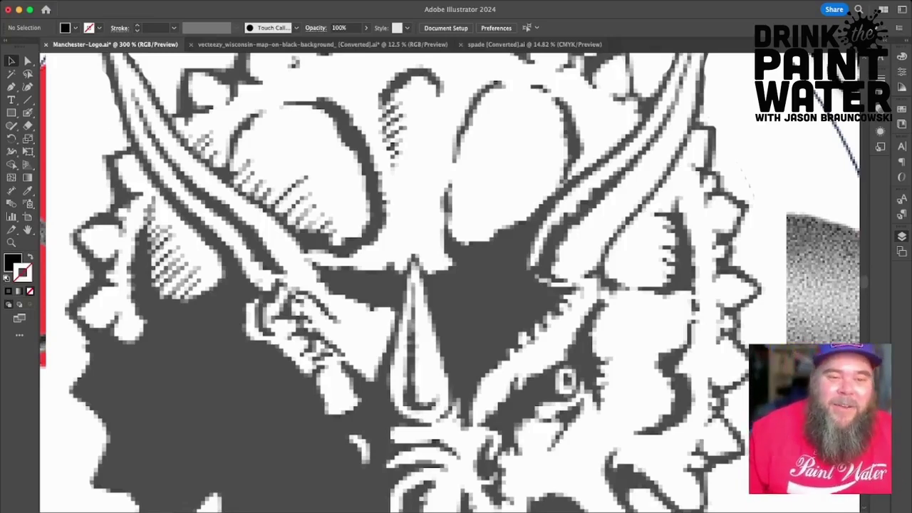
scroll(450, 282, up, 3)
scroll(450, 282, left, 2)
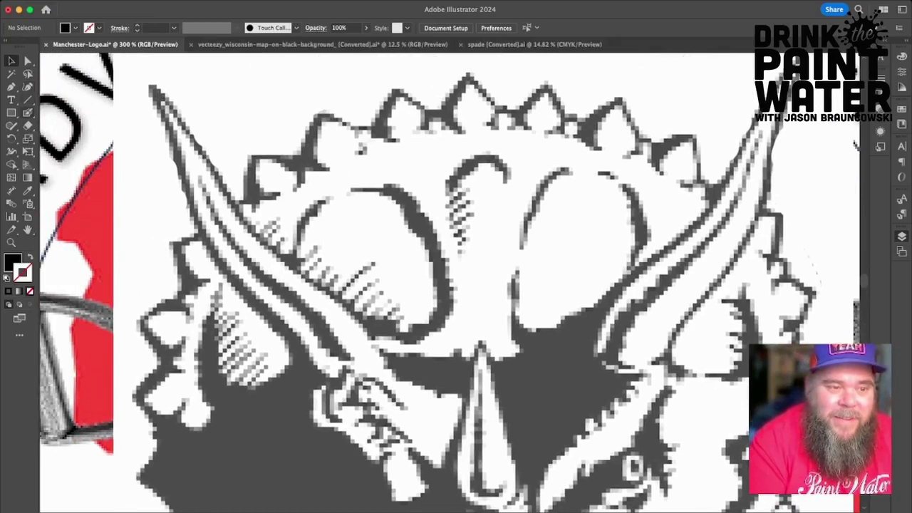
Try tracing the upper edge of the left horn with the Blob Brush and undo the strokes.
click(28, 114)
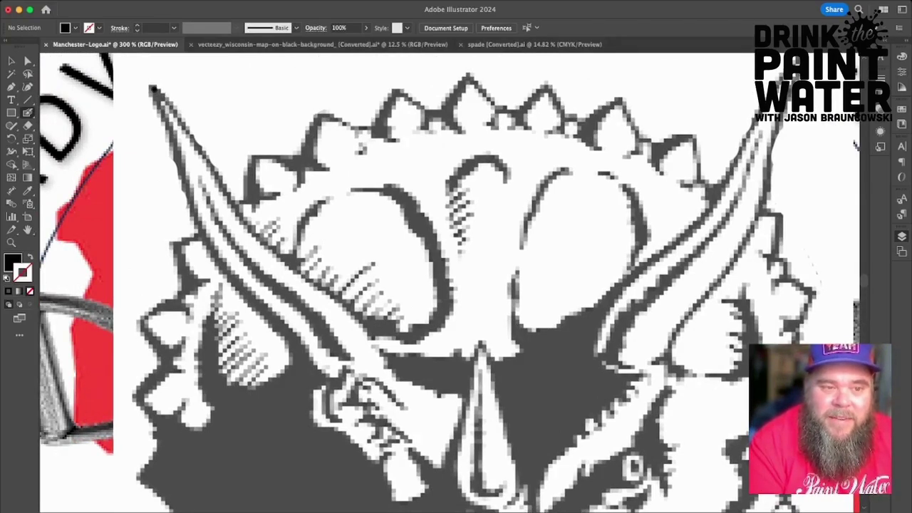
mouse_move(153, 89)
mouse_down()
mouse_move(273, 257)
mouse_move(352, 312)
mouse_move(371, 338)
mouse_move(359, 318)
mouse_move(380, 295)
mouse_up()
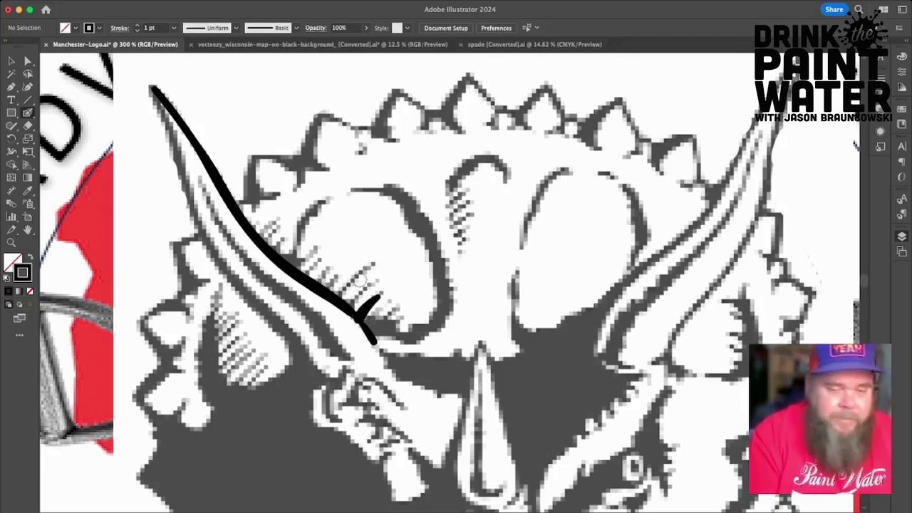
key(super+z)
key(super+z)
key(super+z)
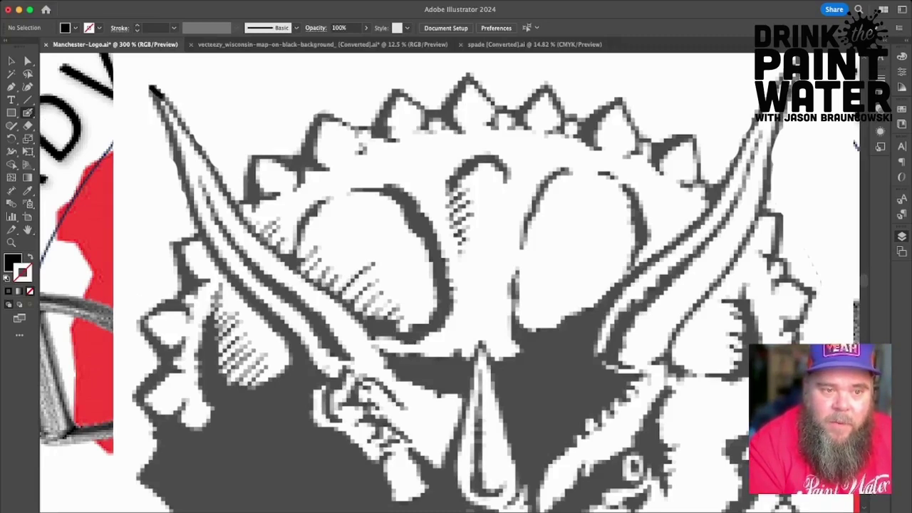
Trace the left horn's upper edge, the hatching along it and the outline of the left oval in the frill with black brush strokes.
mouse_move(161, 96)
mouse_down()
mouse_move(254, 234)
mouse_move(345, 306)
mouse_move(370, 340)
mouse_up()
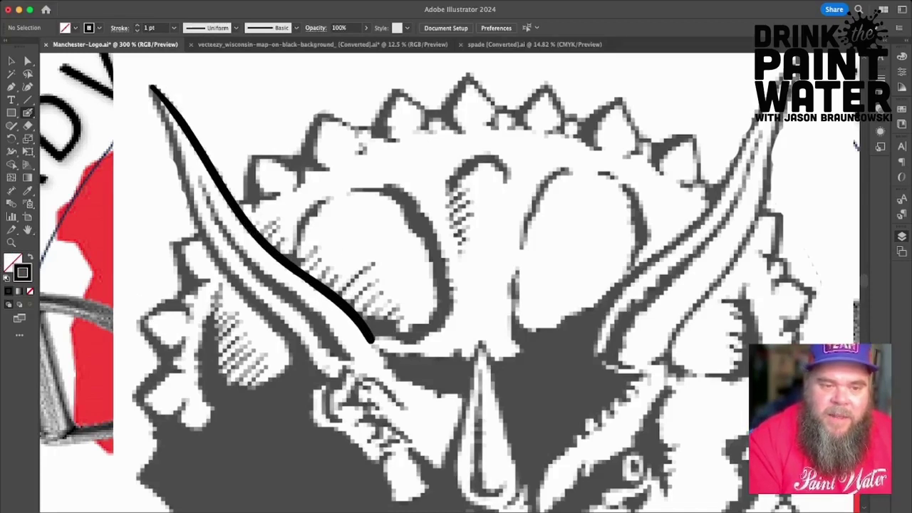
mouse_move(252, 228)
mouse_down()
mouse_move(264, 218)
mouse_move(277, 224)
mouse_move(276, 236)
mouse_move(291, 236)
mouse_move(289, 254)
mouse_move(329, 199)
mouse_up()
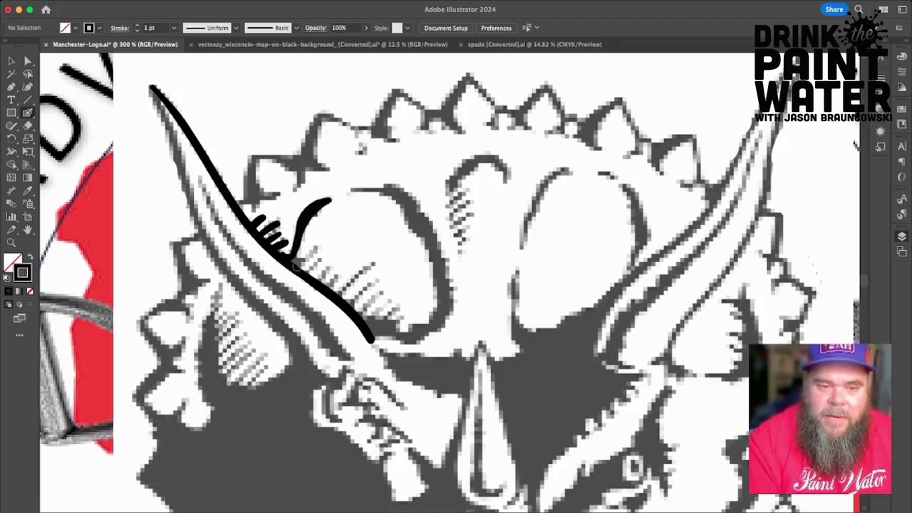
mouse_move(300, 260)
mouse_down()
mouse_move(316, 247)
mouse_move(303, 269)
mouse_move(342, 266)
mouse_move(342, 287)
mouse_move(383, 262)
mouse_up()
mouse_move(345, 306)
mouse_down()
mouse_move(346, 281)
mouse_move(377, 282)
mouse_up()
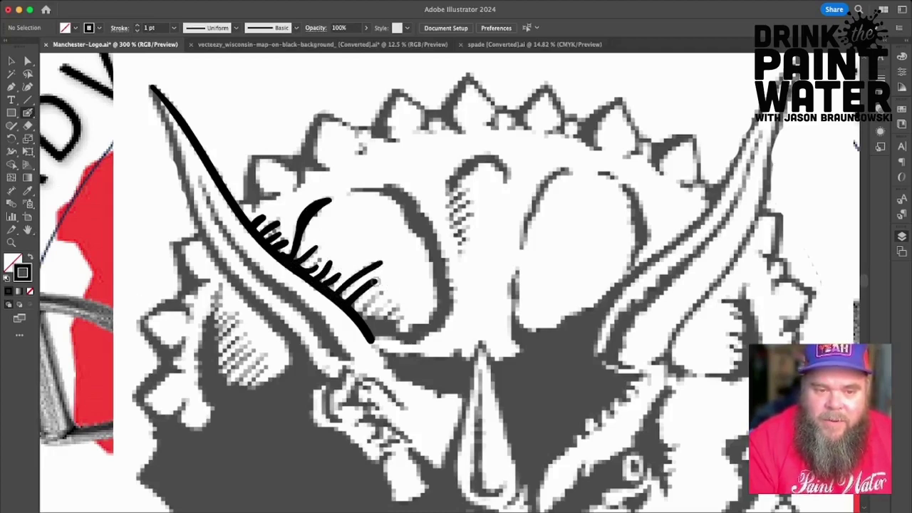
drag(357, 313, 383, 289)
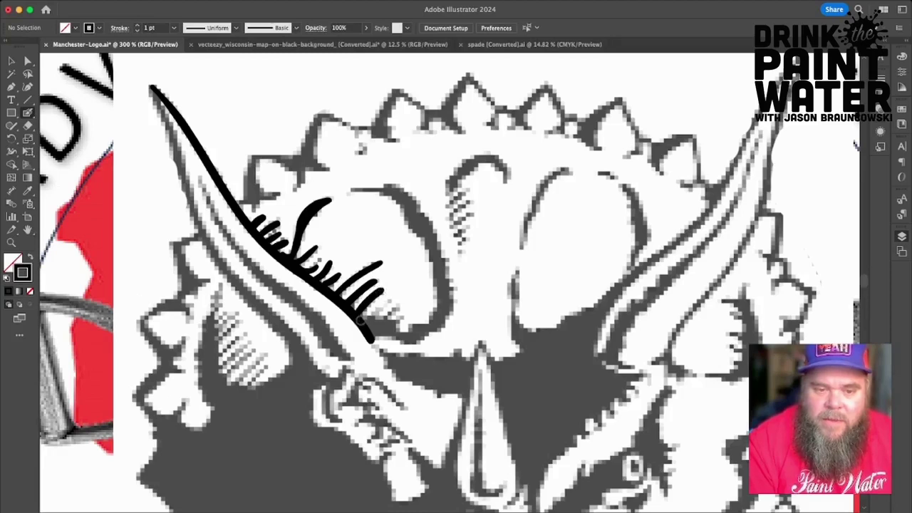
mouse_move(362, 320)
mouse_down()
mouse_move(387, 298)
mouse_move(390, 312)
mouse_move(395, 291)
mouse_up()
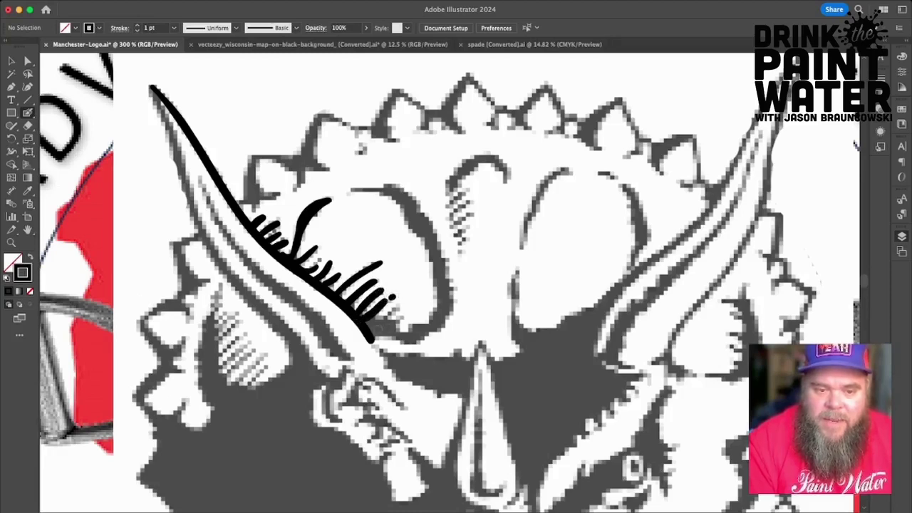
mouse_move(378, 320)
mouse_down()
mouse_move(393, 318)
mouse_move(395, 332)
mouse_move(369, 331)
mouse_up()
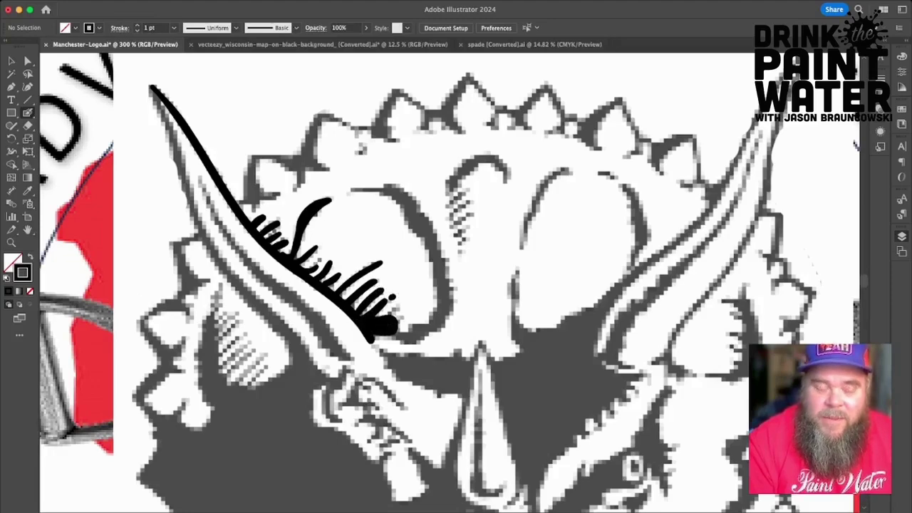
drag(349, 191, 399, 333)
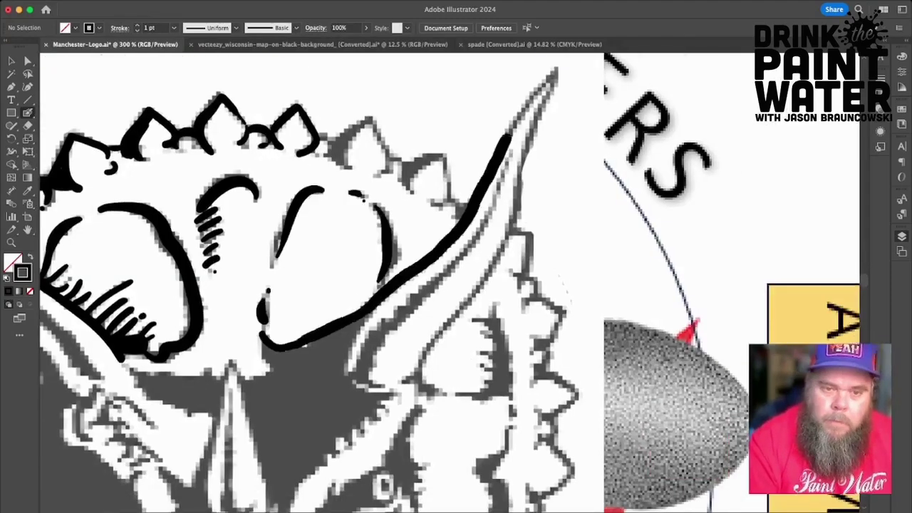
Trace the remaining right-side spikes of the frill and the outline and inner lines of the right horn.
drag(322, 140, 389, 169)
drag(406, 171, 456, 207)
drag(627, 116, 495, 426)
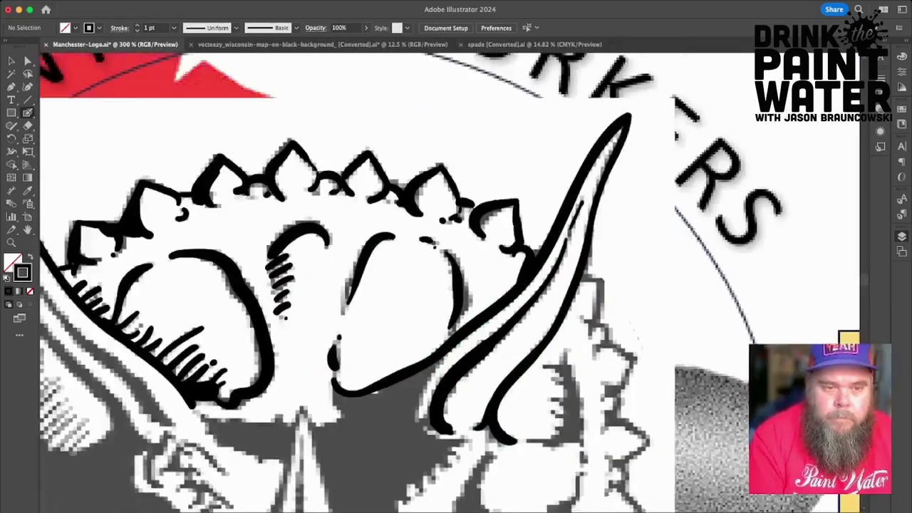
Fill the dark forehead area black and trace the right eye, its brow hatching and the right-side oval of the frill.
drag(260, 216, 310, 372)
drag(456, 146, 334, 268)
drag(449, 174, 450, 252)
mouse_move(420, 246)
mouse_down()
mouse_move(345, 285)
mouse_move(403, 289)
mouse_up()
drag(340, 285, 352, 322)
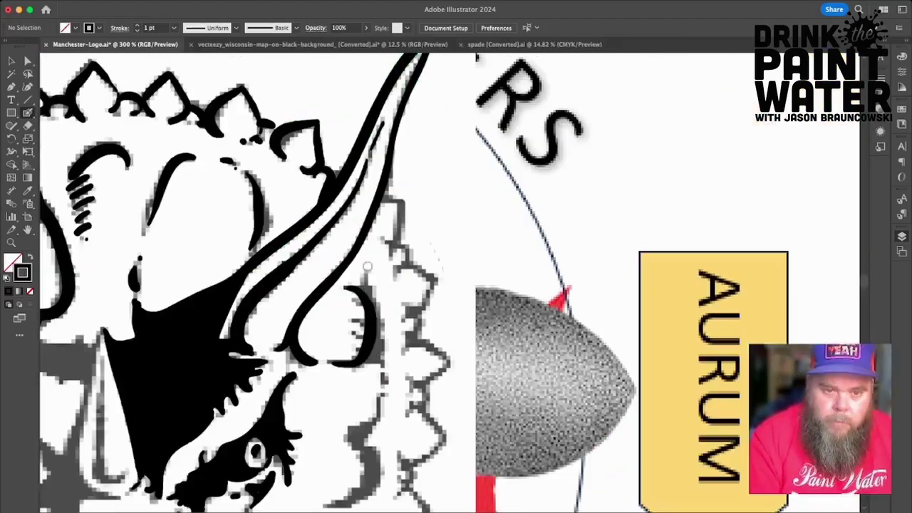
Trace the right side's frill spikes and lower folds, the cheek shading, the beak and the right part of the lower jaw.
drag(382, 197, 437, 287)
drag(335, 346, 491, 327)
drag(505, 278, 476, 328)
drag(330, 339, 235, 454)
drag(403, 322, 307, 422)
drag(285, 313, 469, 258)
drag(391, 269, 419, 385)
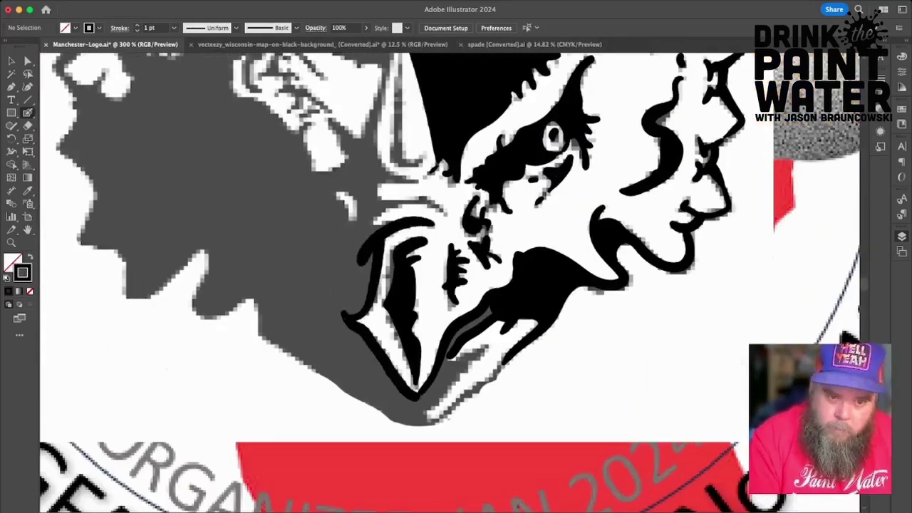
Trace the nose horn and ridges, the left brow shadow, the left horn's remaining lines and the upper left frill spikes.
drag(442, 214, 426, 314)
drag(384, 192, 352, 306)
drag(399, 199, 438, 314)
drag(323, 303, 362, 415)
drag(327, 61, 485, 264)
drag(289, 214, 283, 356)
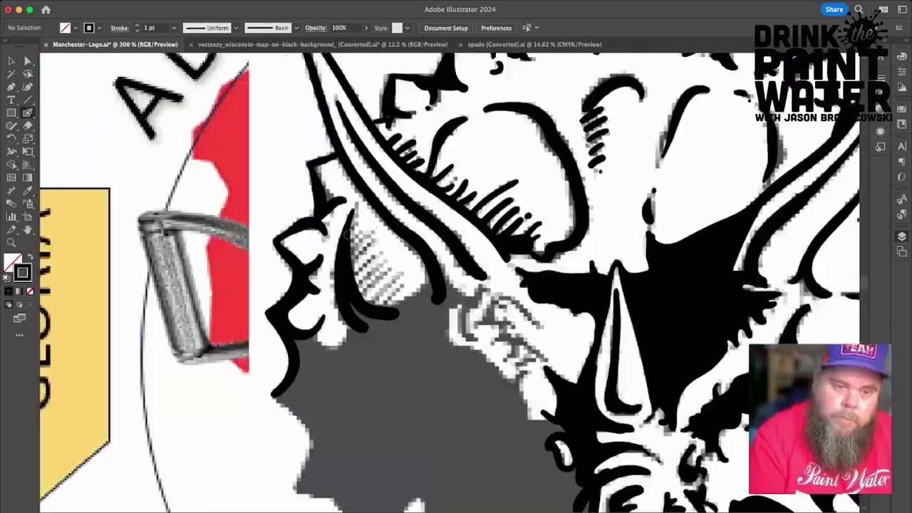
Trace the hatching in the left-side oval, the left eye wrinkles and the outline of the lower left frill and jaw shadow.
drag(314, 93, 405, 187)
drag(43, 198, 409, 159)
drag(165, 229, 195, 348)
drag(196, 348, 515, 503)
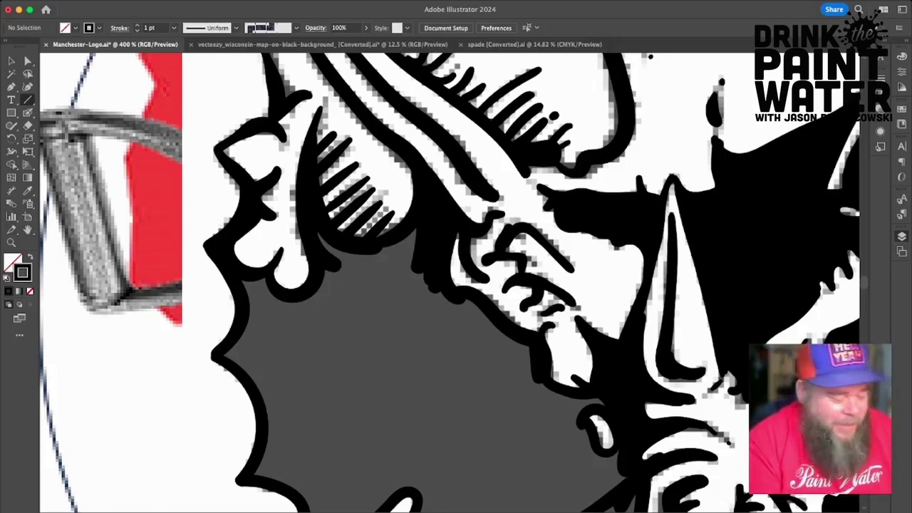
Fill the upper and left edges of the grey shadow on the left side of the face with black Blob Brush strokes.
key(super+minus)
key(super+minus)
key(super+minus)
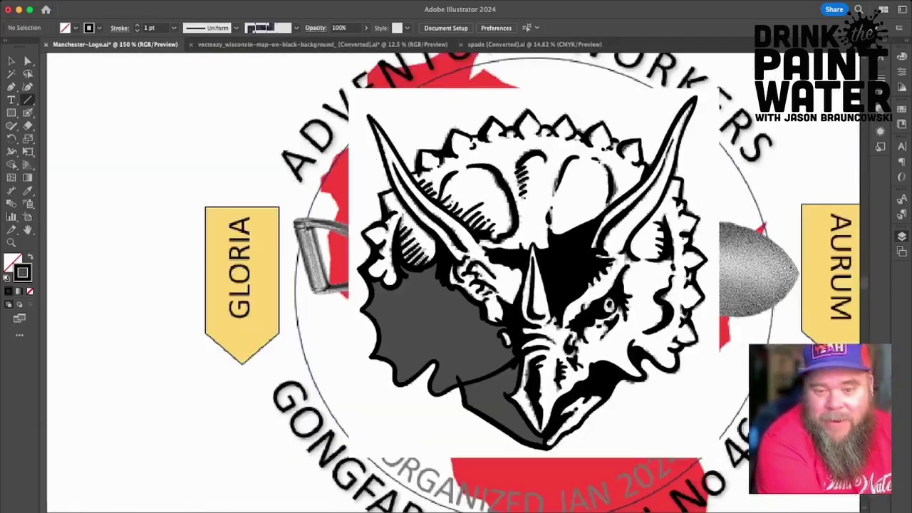
key(super+equal)
key(super+equal)
key(super+equal)
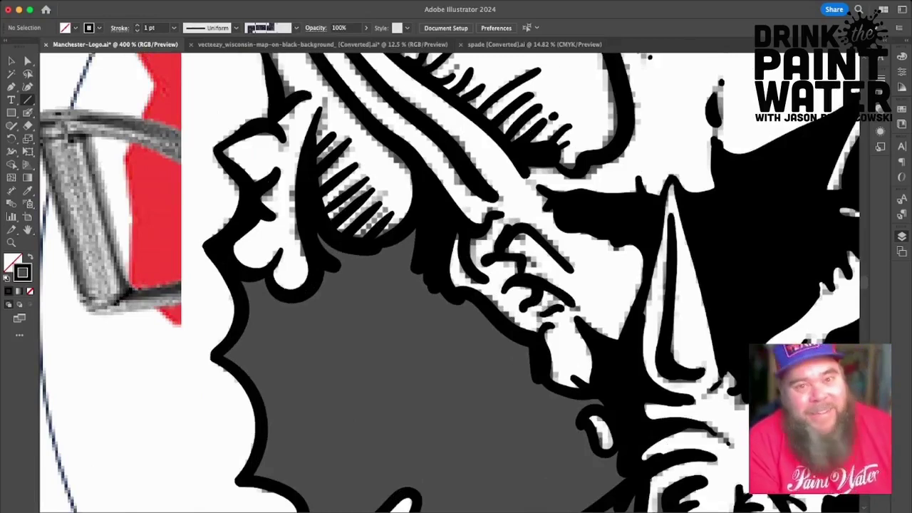
key(a)
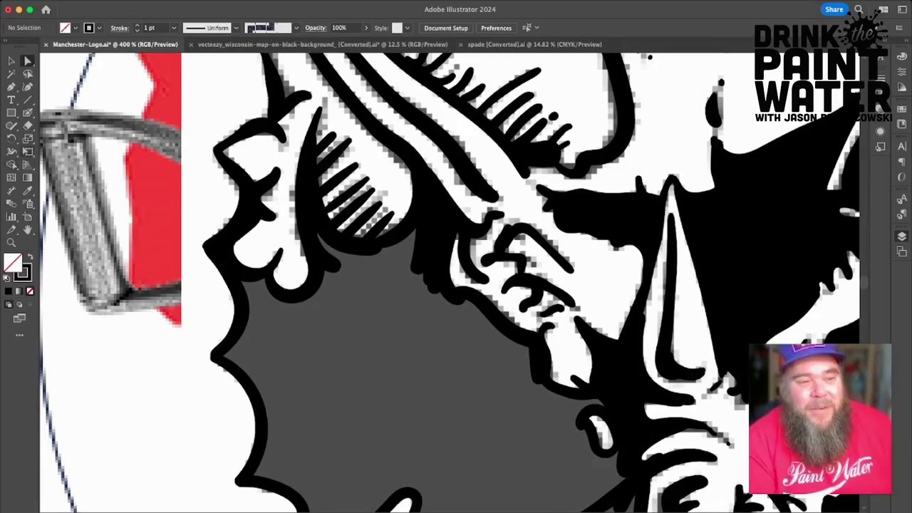
key(b)
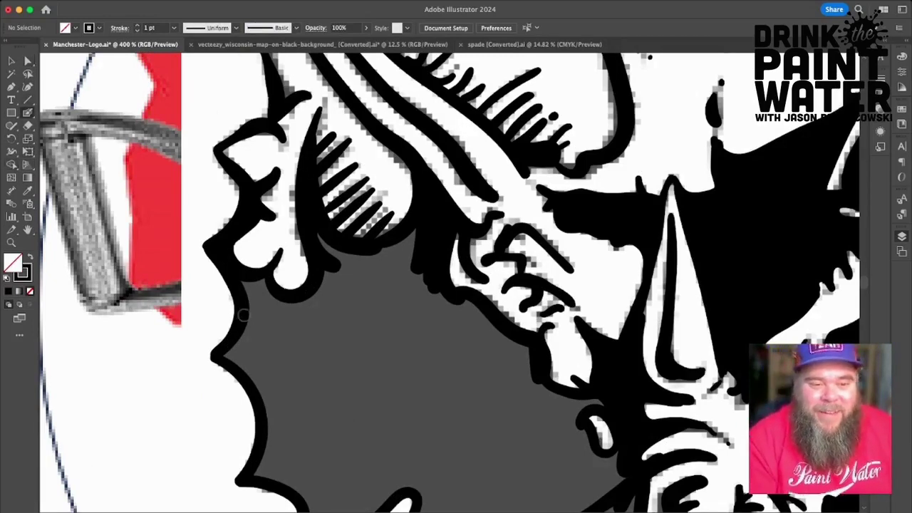
mouse_move(263, 279)
mouse_down()
mouse_move(263, 325)
mouse_move(230, 356)
mouse_move(268, 382)
mouse_move(278, 324)
mouse_move(305, 310)
mouse_move(333, 269)
mouse_move(319, 235)
mouse_move(371, 264)
mouse_move(412, 244)
mouse_move(389, 250)
mouse_move(406, 264)
mouse_move(419, 296)
mouse_move(452, 311)
mouse_up()
Thicken the shaded right edge of the frill's upper right oval with black brush strokes.
scroll(451, 282, right, 8)
scroll(451, 283, up, 5)
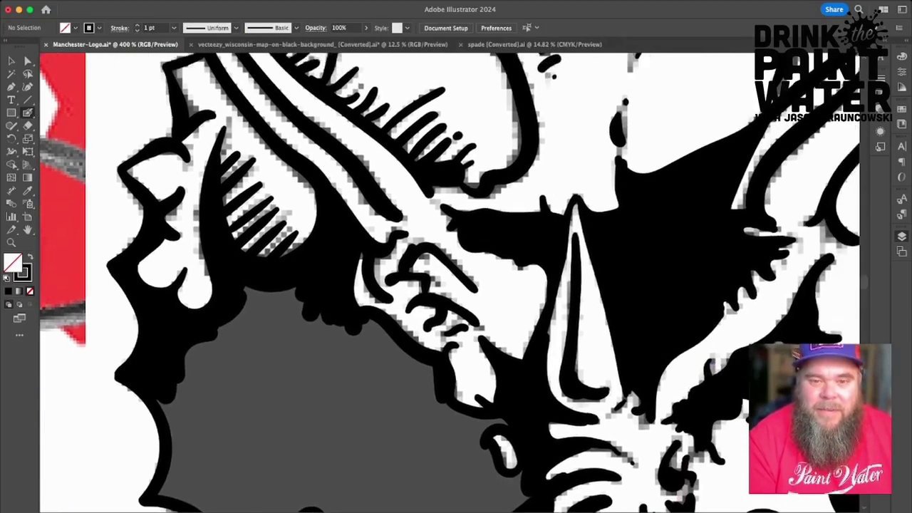
scroll(450, 282, right, 1)
scroll(451, 282, down, 1)
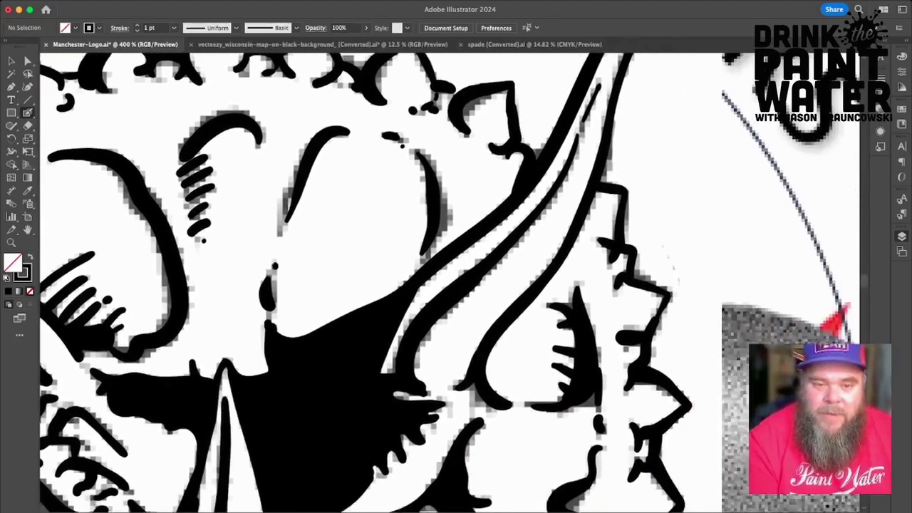
drag(451, 219, 436, 177)
drag(447, 218, 434, 238)
Fill the rest of the grey shadow across the left frill, cheek and lower jaw with solid black.
scroll(362, 223, left, 5)
scroll(362, 223, down, 4)
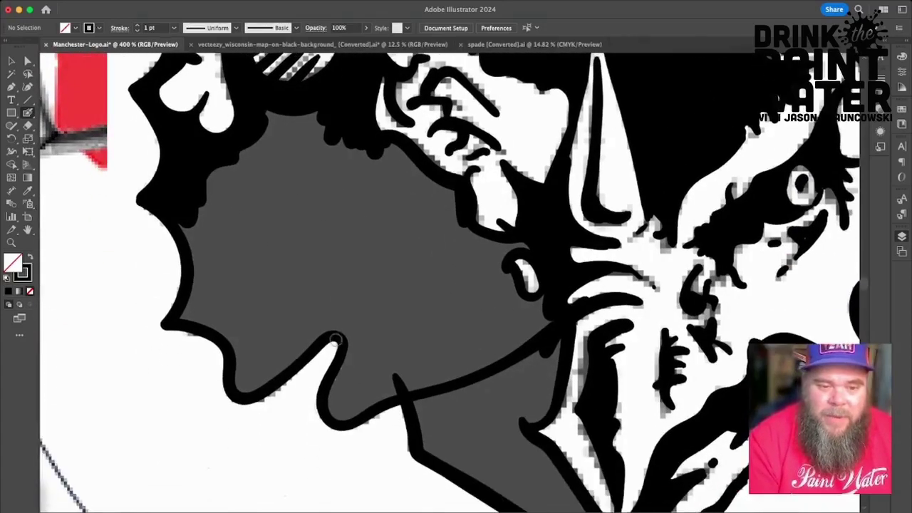
mouse_move(338, 337)
mouse_down()
mouse_move(260, 194)
mouse_move(222, 325)
mouse_move(353, 273)
mouse_move(239, 267)
mouse_move(296, 193)
mouse_move(285, 271)
mouse_move(430, 306)
mouse_move(389, 203)
mouse_move(356, 207)
mouse_move(350, 161)
mouse_move(428, 266)
mouse_up()
scroll(299, 285, down, 2)
scroll(299, 286, right, 2)
mouse_move(349, 294)
mouse_down()
mouse_move(401, 253)
mouse_move(325, 321)
mouse_move(395, 343)
mouse_up()
drag(357, 378, 315, 270)
mouse_move(274, 235)
mouse_down()
mouse_move(307, 260)
mouse_move(300, 286)
mouse_up()
mouse_move(427, 347)
mouse_down()
mouse_move(319, 244)
mouse_move(434, 338)
mouse_up()
scroll(449, 282, up, 10)
scroll(449, 282, left, 8)
scroll(353, 228, down, 3)
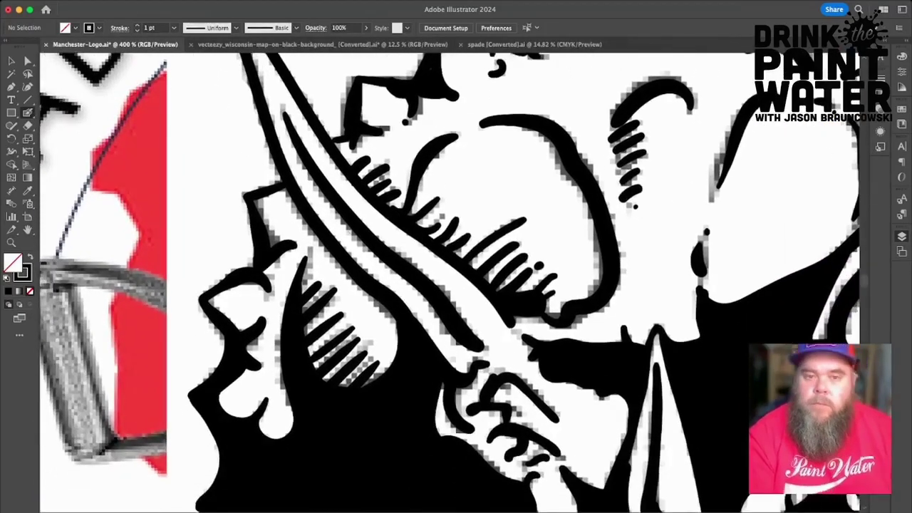
scroll(353, 228, down, 5)
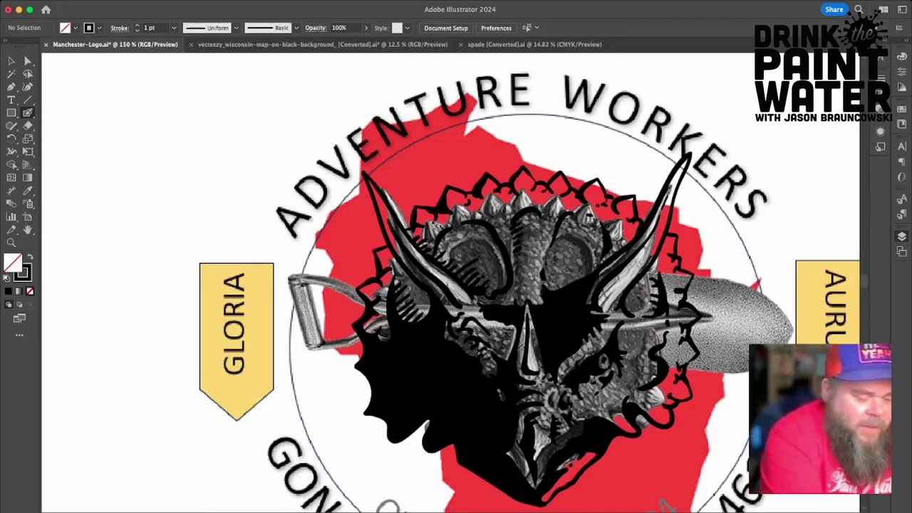
Inspect the separate brush shapes that make up the traced head at 100% zoom.
key(super+minus)
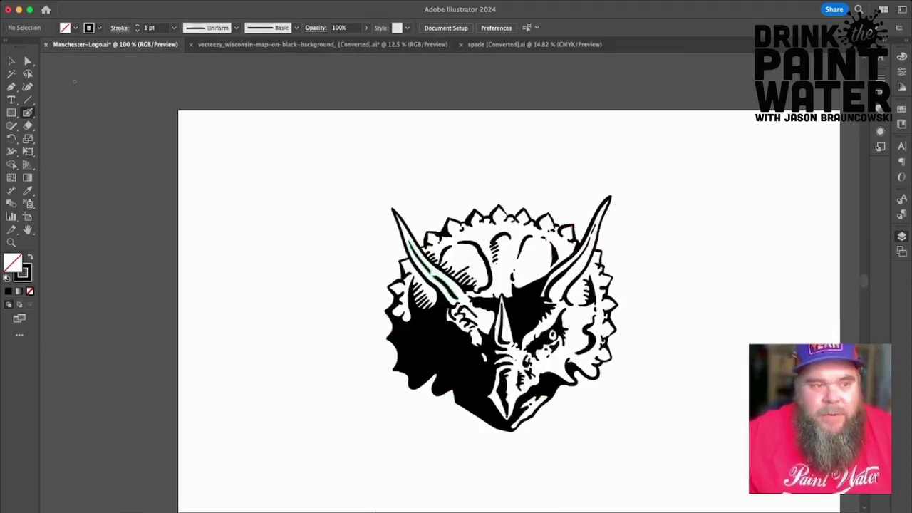
key(v)
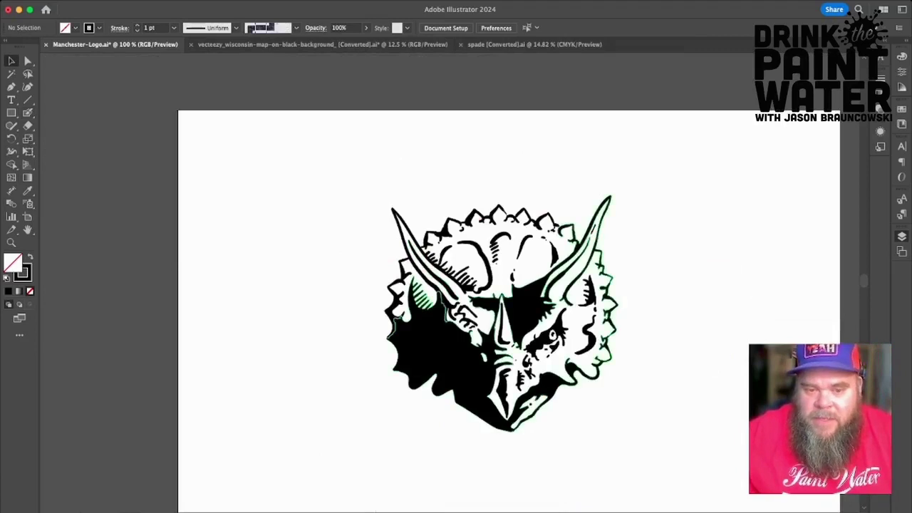
click(443, 344)
click(356, 242)
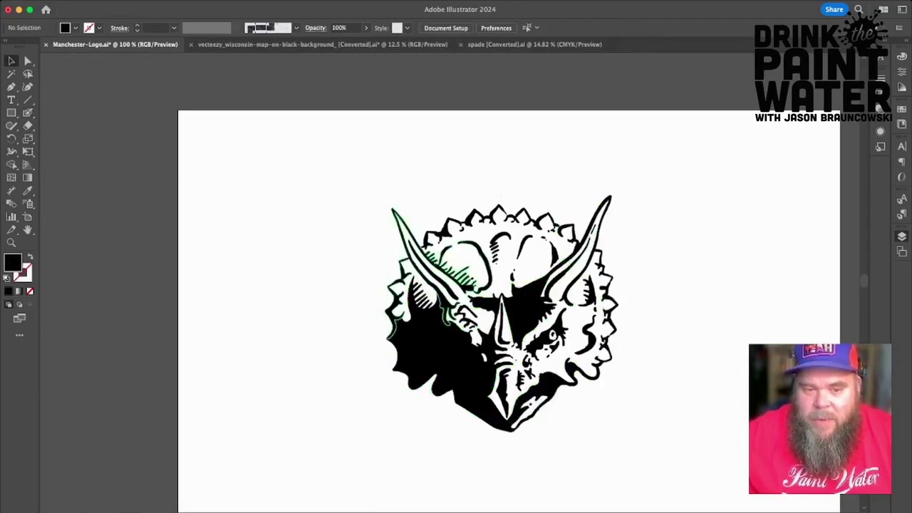
click(427, 271)
click(357, 242)
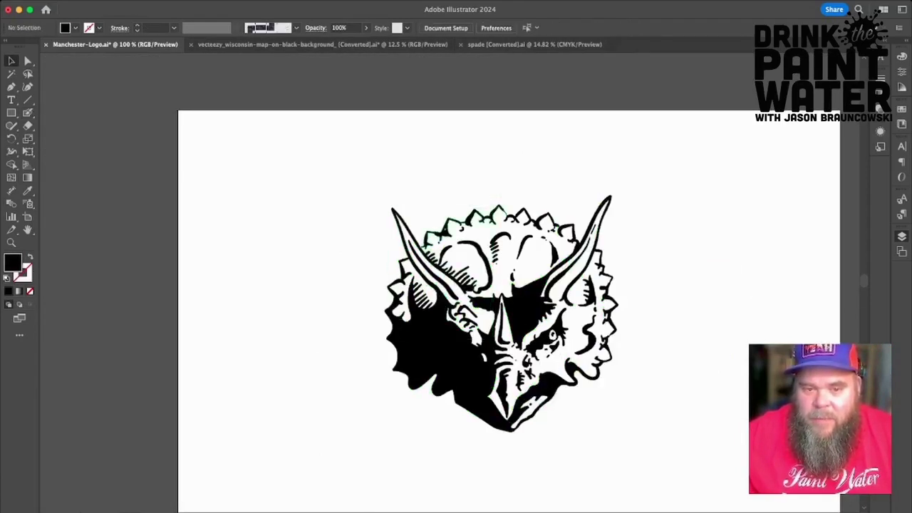
click(449, 228)
click(413, 182)
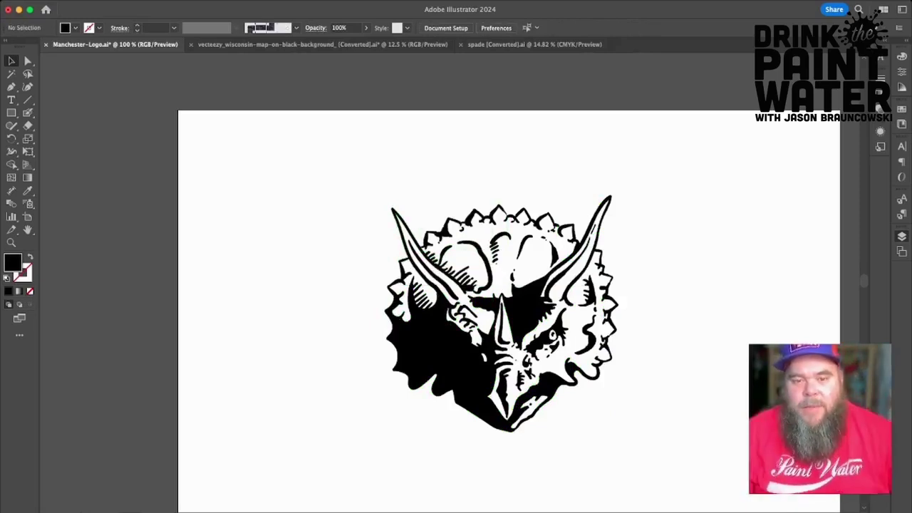
click(493, 247)
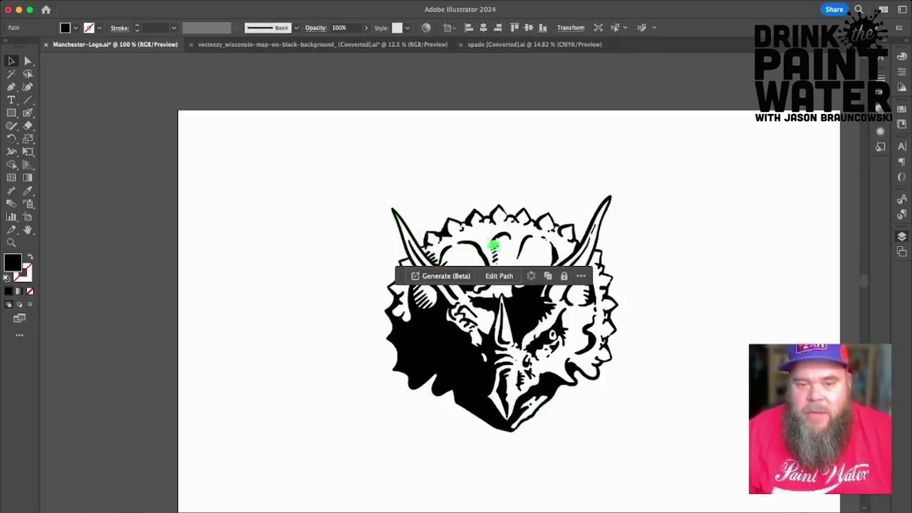
key(super+shift+a)
Select every shape of the traced dinosaur head and group them.
drag(295, 153, 689, 488)
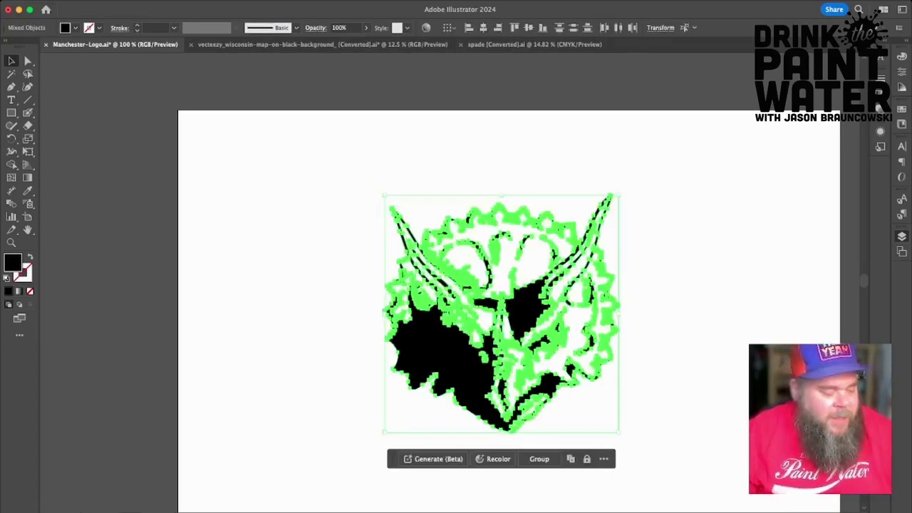
key(super+shift+b)
key(super+g)
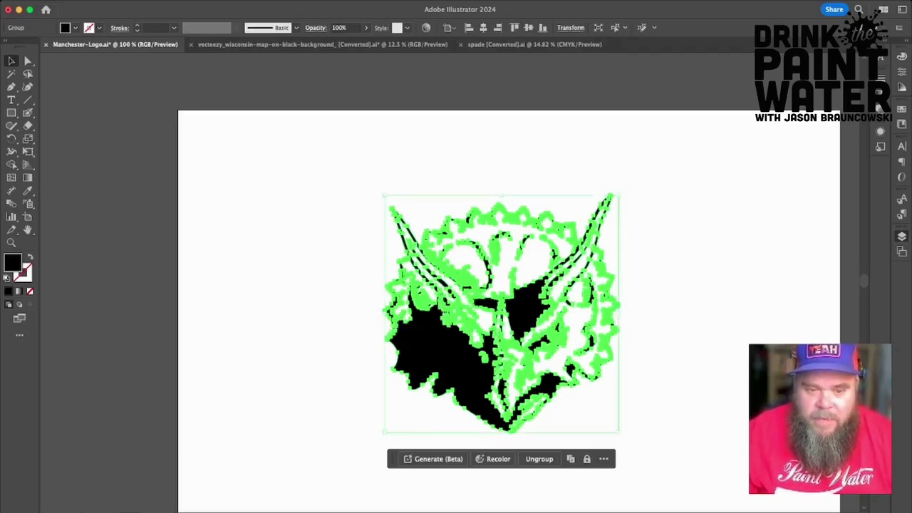
Examine the grouped head at 200% zoom, both with its paths selected and with nothing selected.
key(super+equal)
key(super+equal)
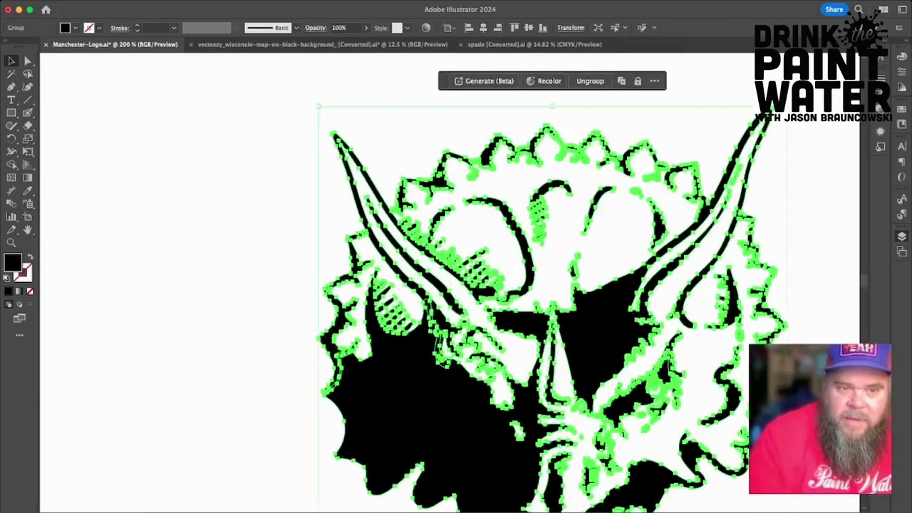
drag(541, 321, 522, 234)
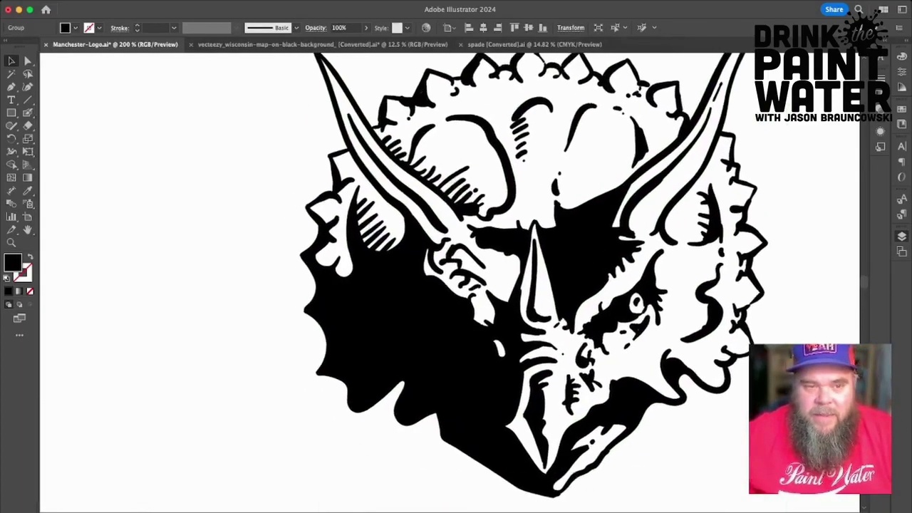
key(super+a)
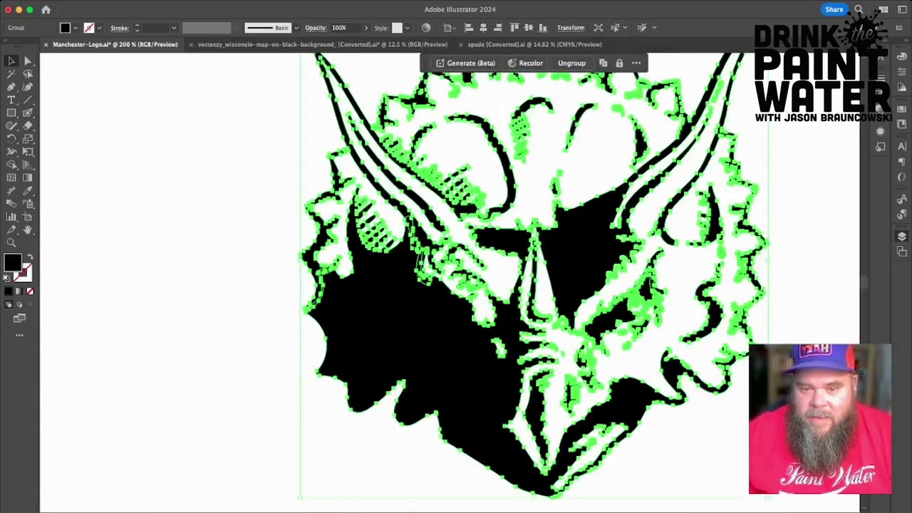
key(super+shift+b)
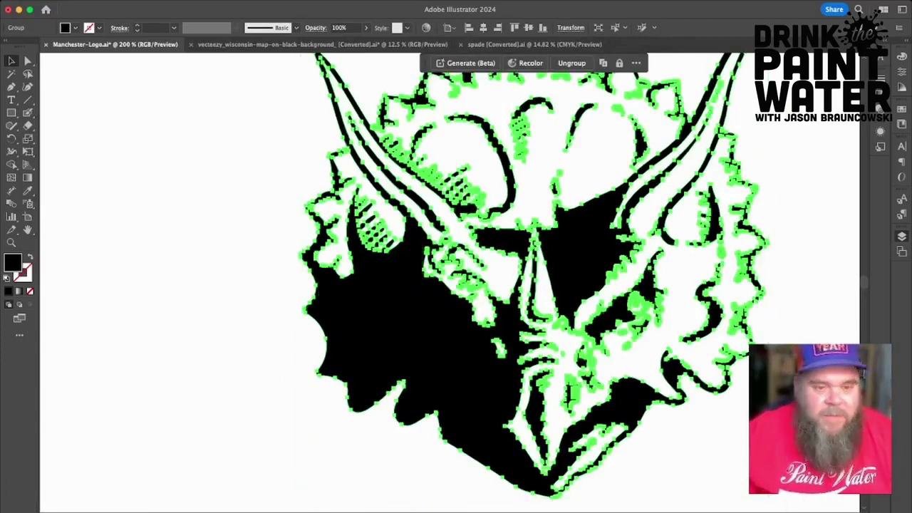
key(super+shift+b)
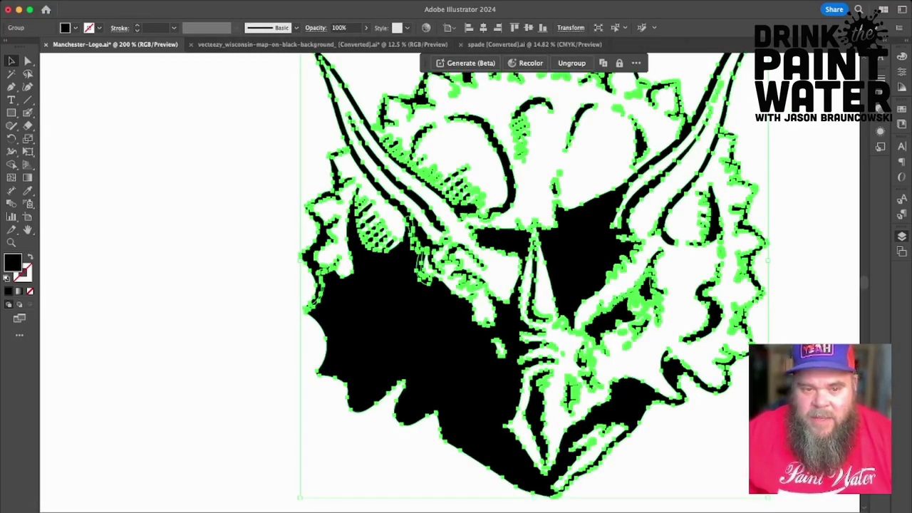
key(super+shift+a)
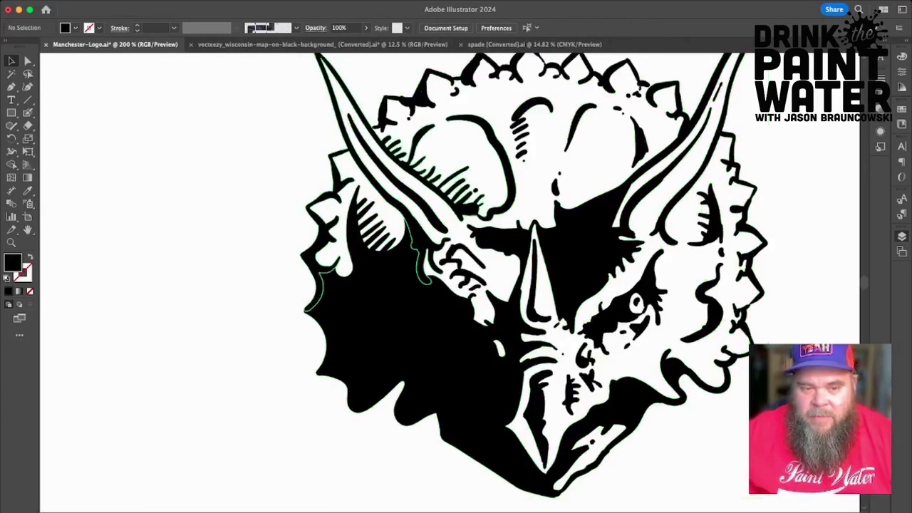
key(super+a)
key(super+shift+a)
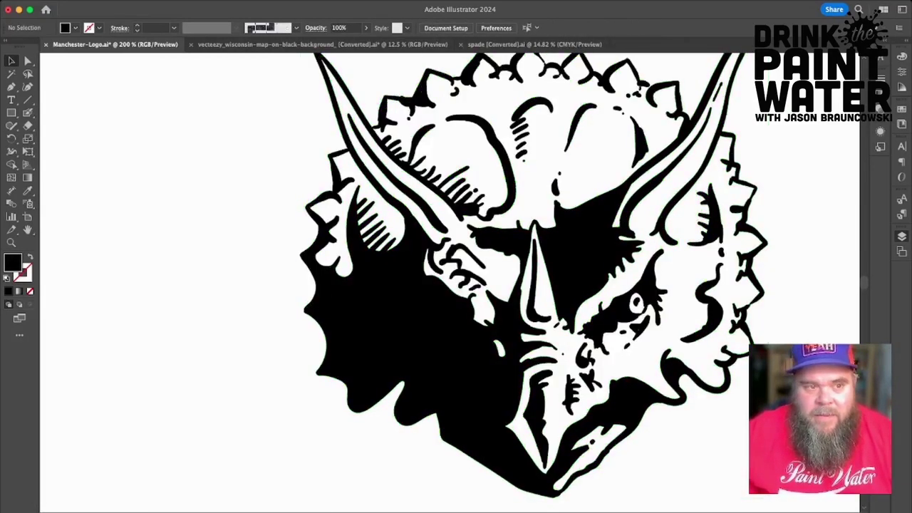
Try offsetting the grouped head's paths outward and undo the offset.
key(a)
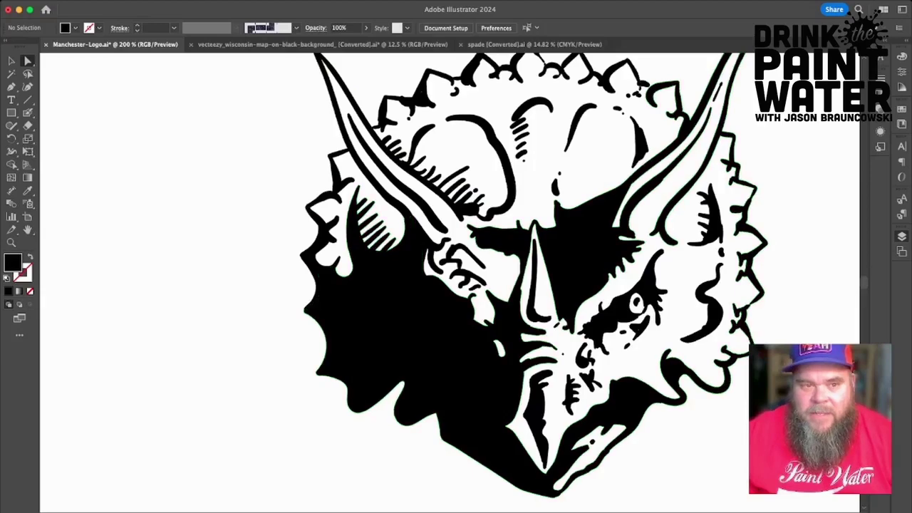
key(v)
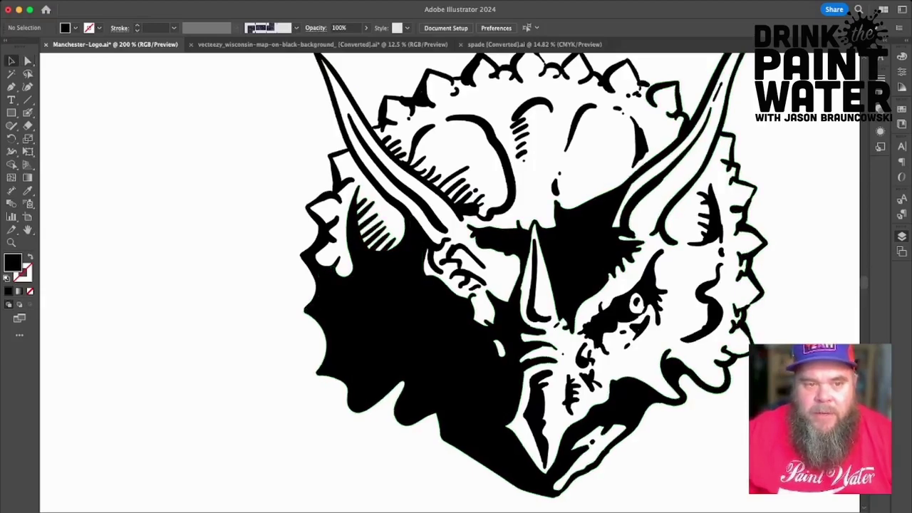
click(425, 265)
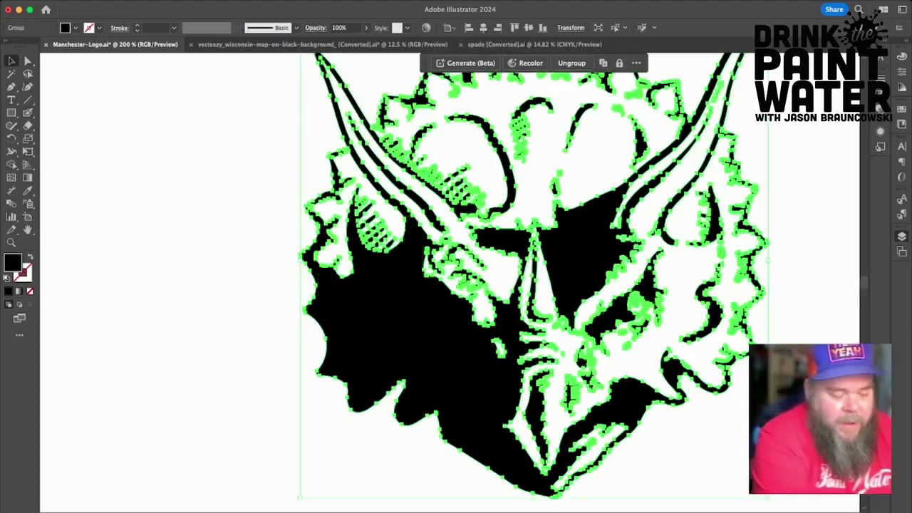
key(super+minus)
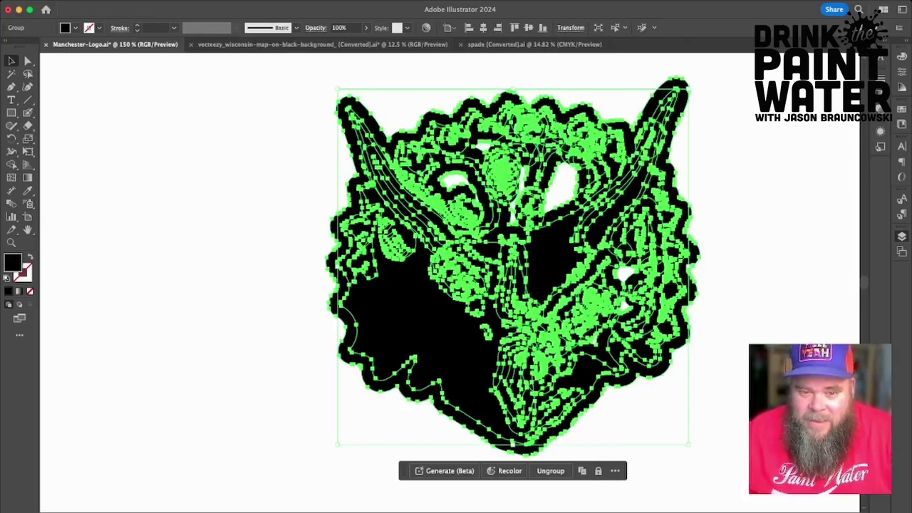
key(super+z)
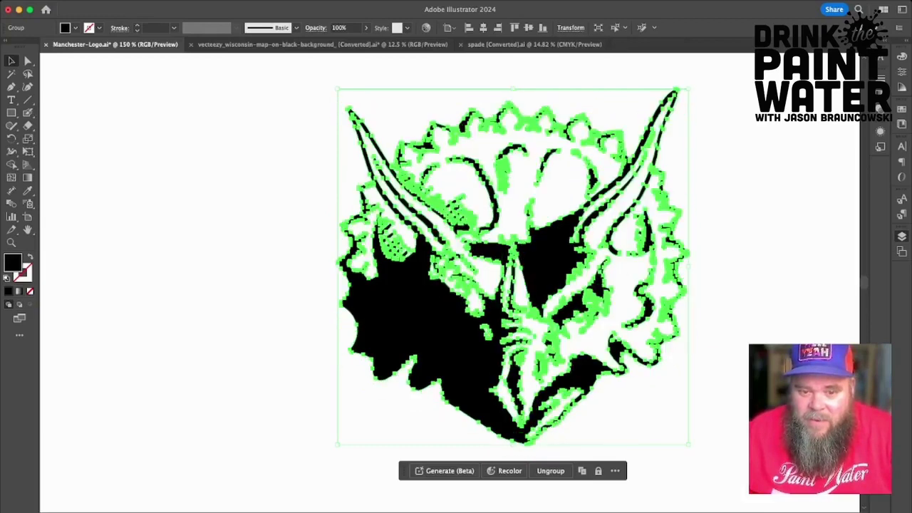
Select the whole head artwork and hide its bounding box.
key(super+shift+a)
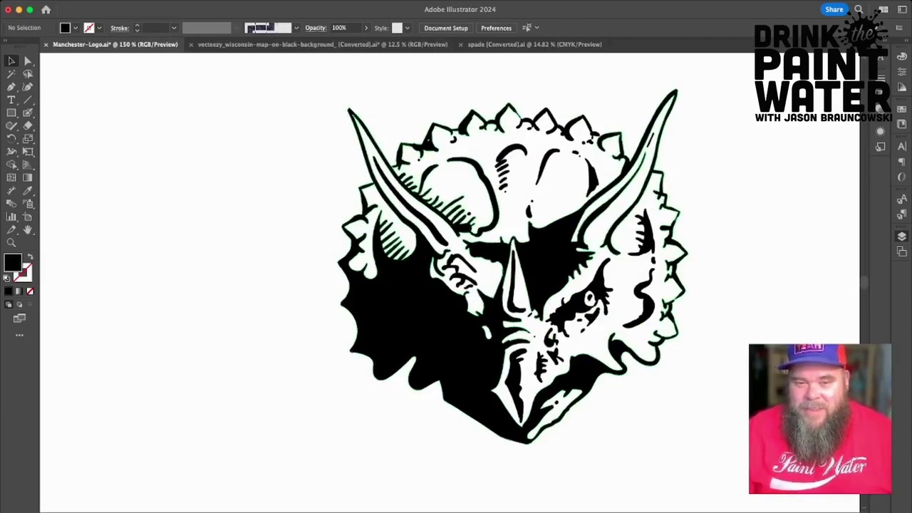
key(super+a)
key(super+shift+b)
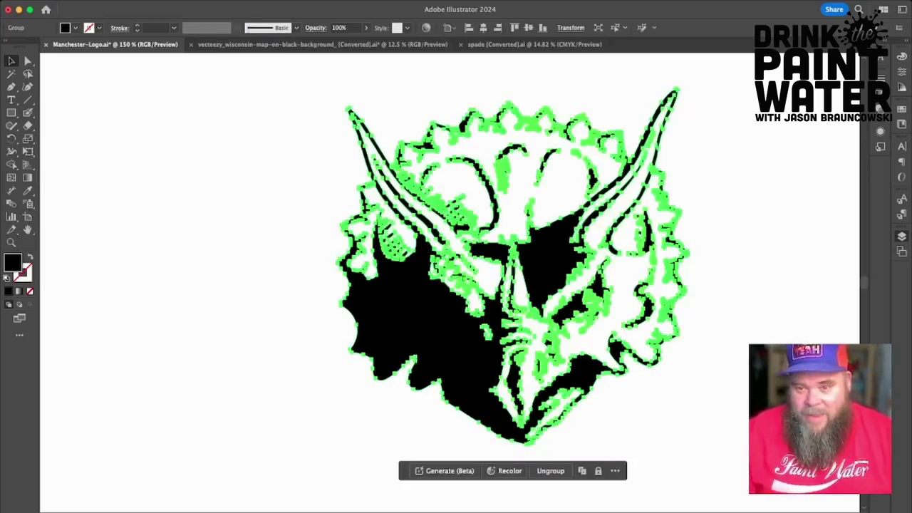
Duplicate the grouped dinosaur head and place the copy beside the original, partly off the artboard's left edge.
key(super+c)
key(super+v)
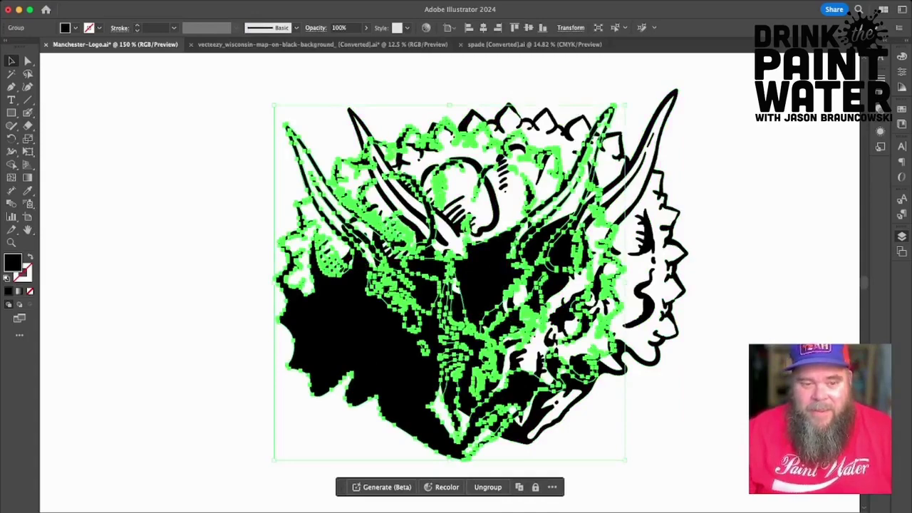
drag(399, 356, 101, 346)
scroll(385, 285, left, 4)
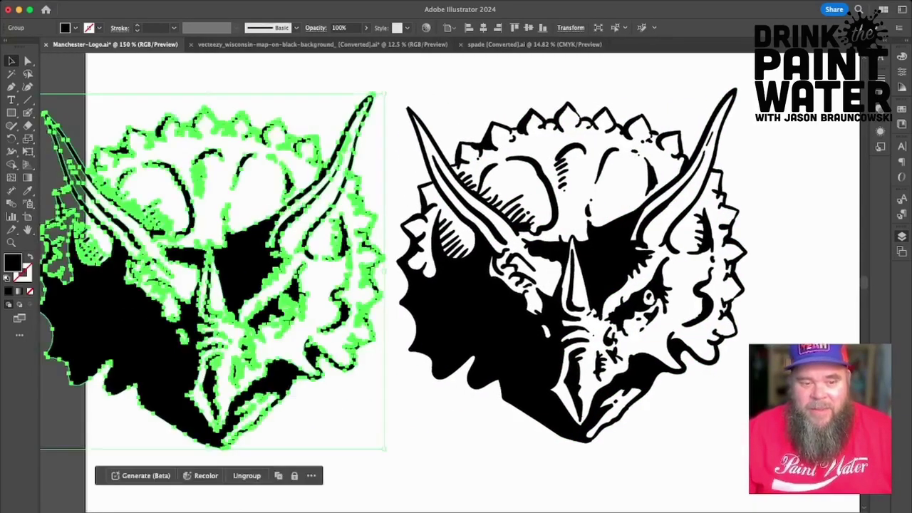
scroll(385, 286, left, 2)
click(259, 462)
scroll(258, 469, down, 1)
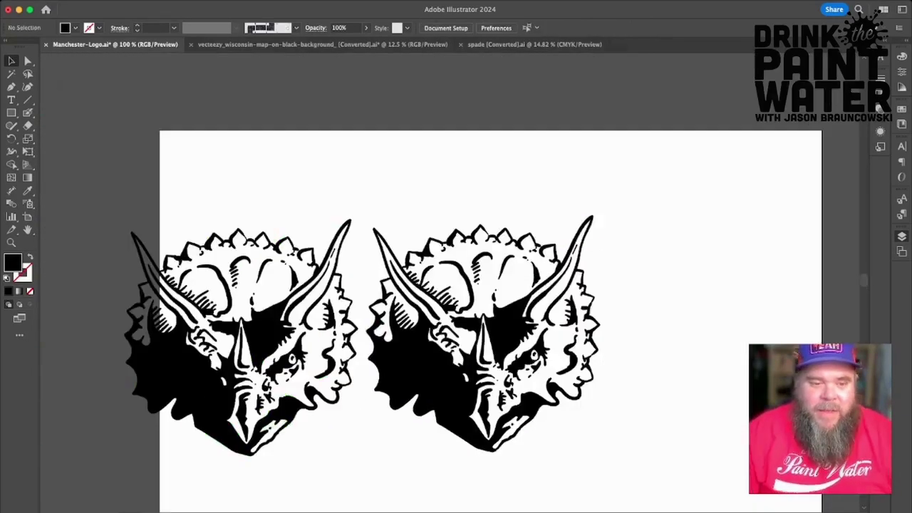
drag(193, 370, 186, 363)
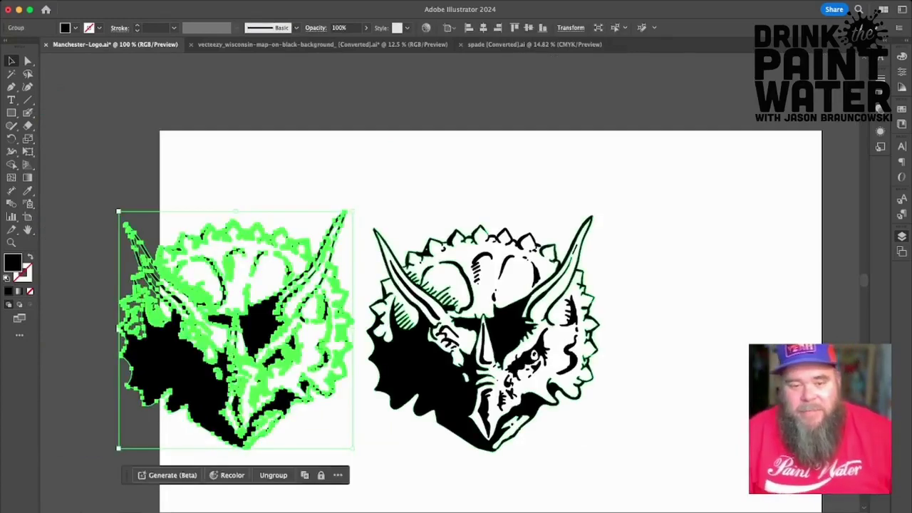
Offset the original head's paths outward and merge the ungrouped result into one thick black compound path.
click(436, 371)
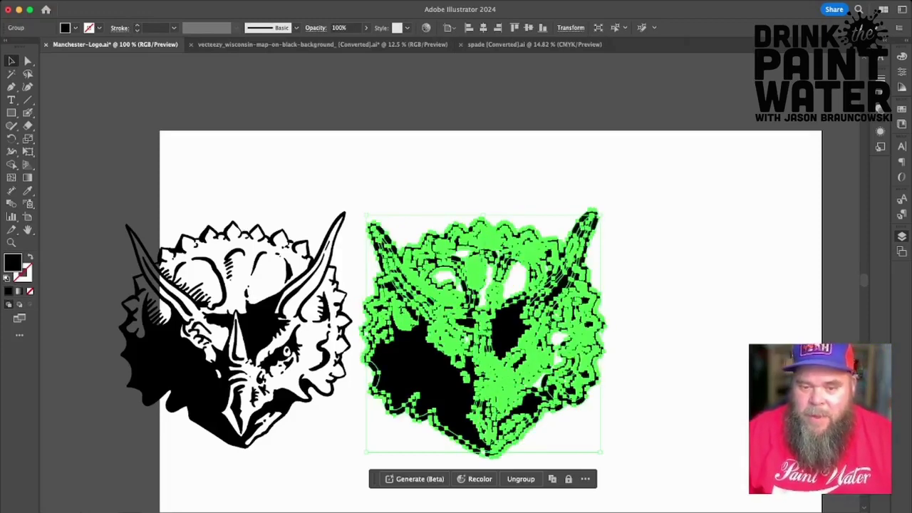
key(super+shift+g)
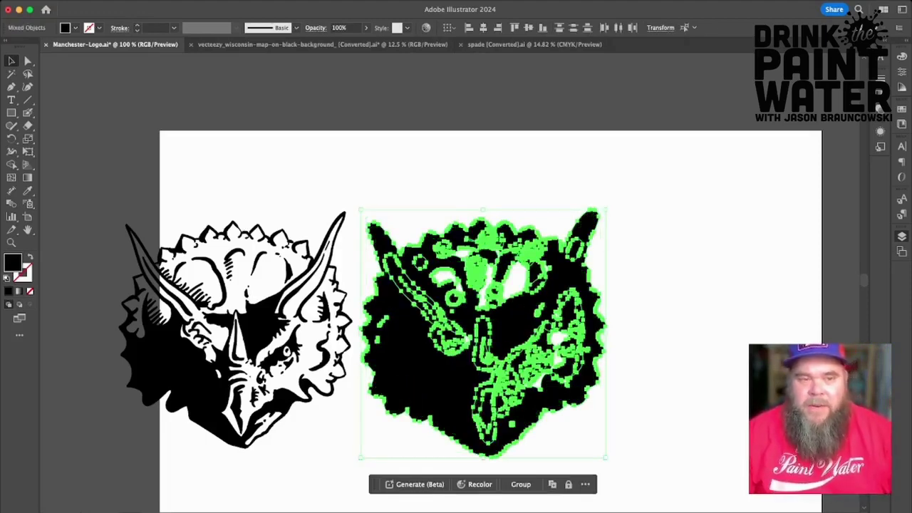
key(super+8)
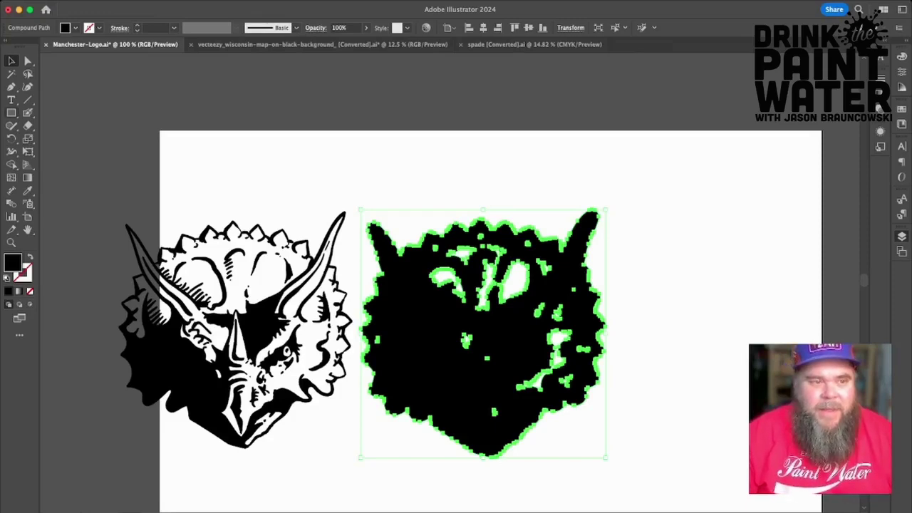
Delete the hole paths in the left half of the offset silhouette, including the curved gap beside the left horn.
click(27, 61)
key(super+shift+a)
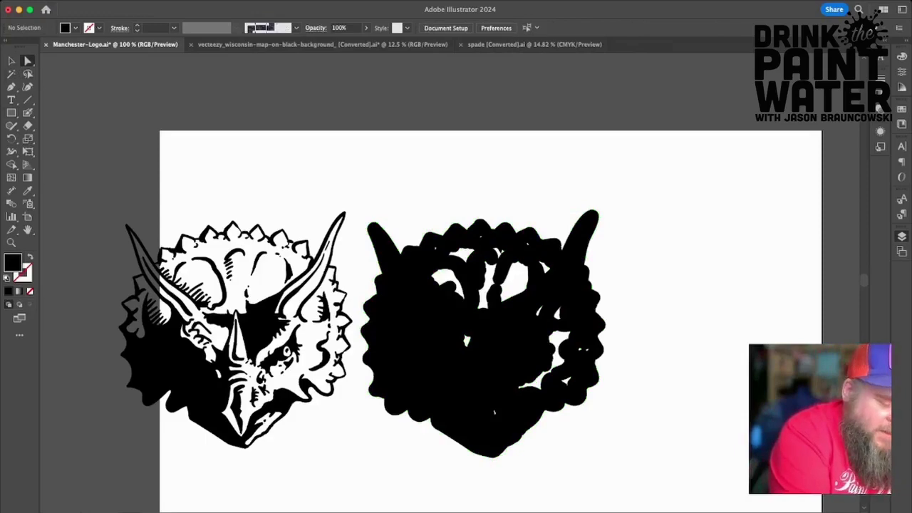
key(super+equal)
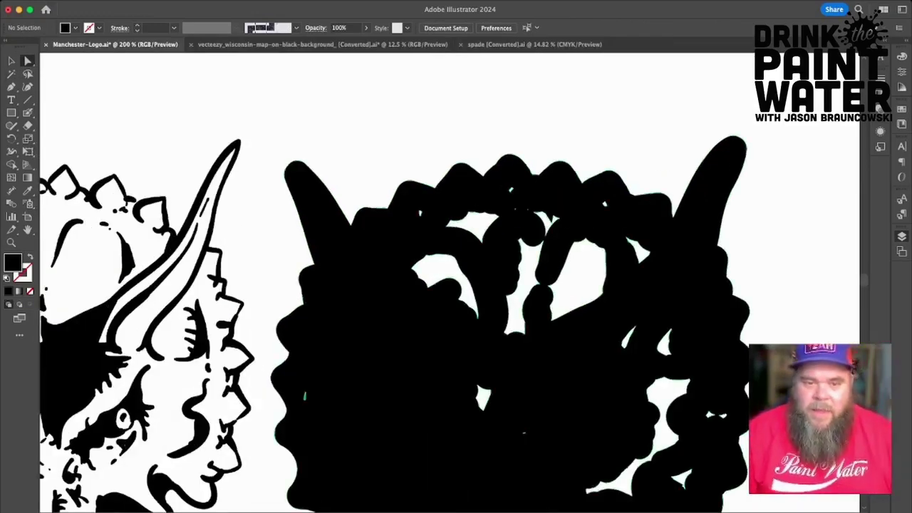
click(421, 213)
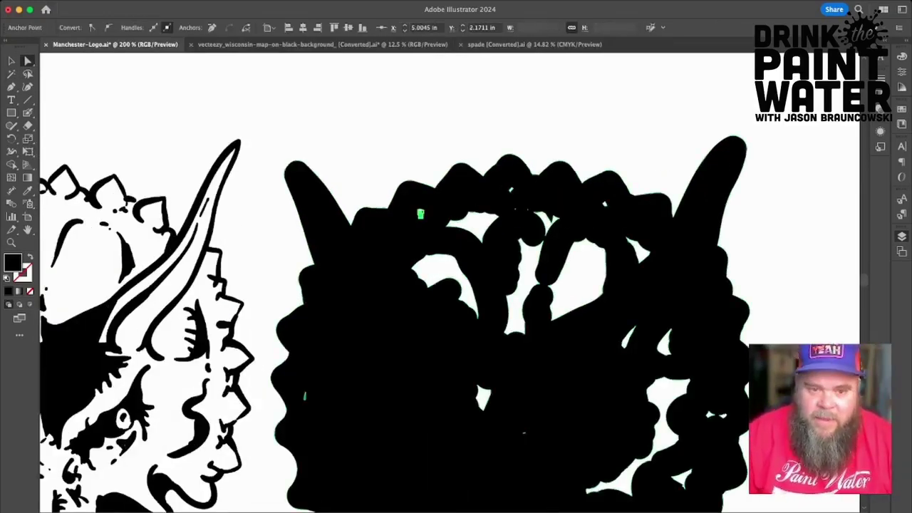
key(super+shift+a)
click(433, 254)
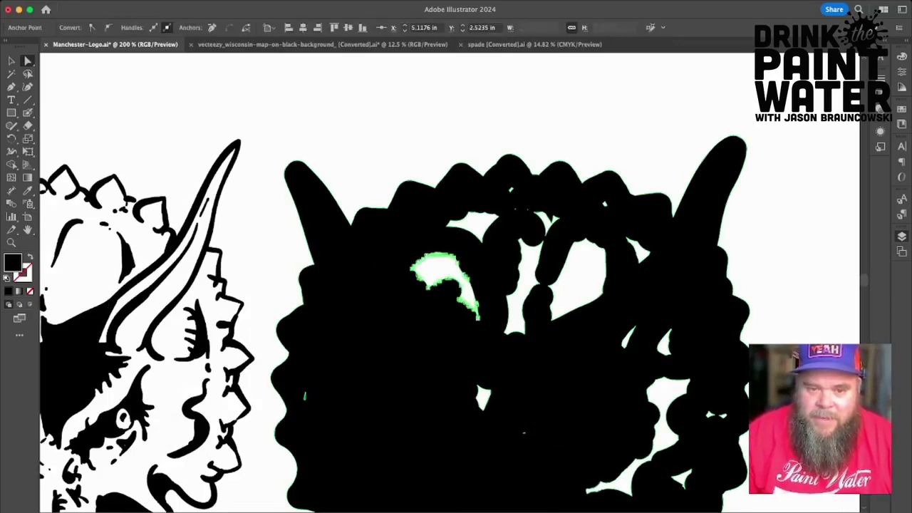
key(Delete)
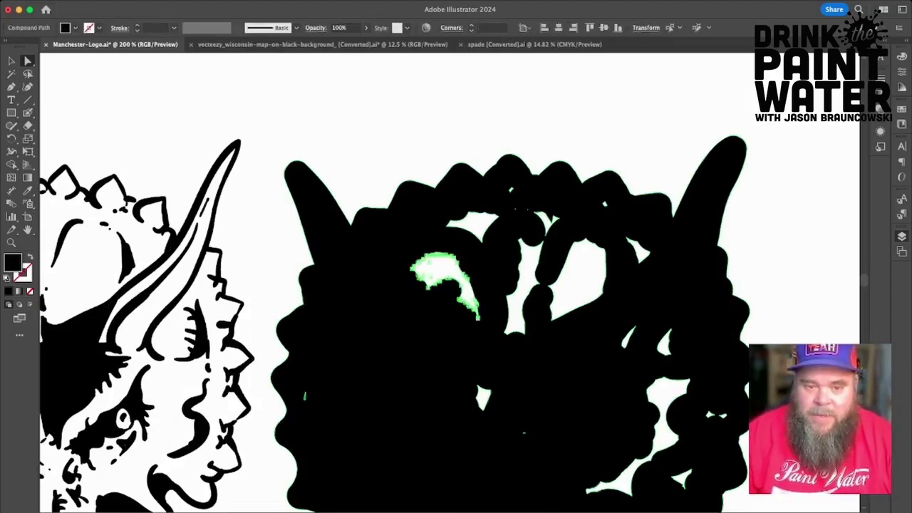
key(Delete)
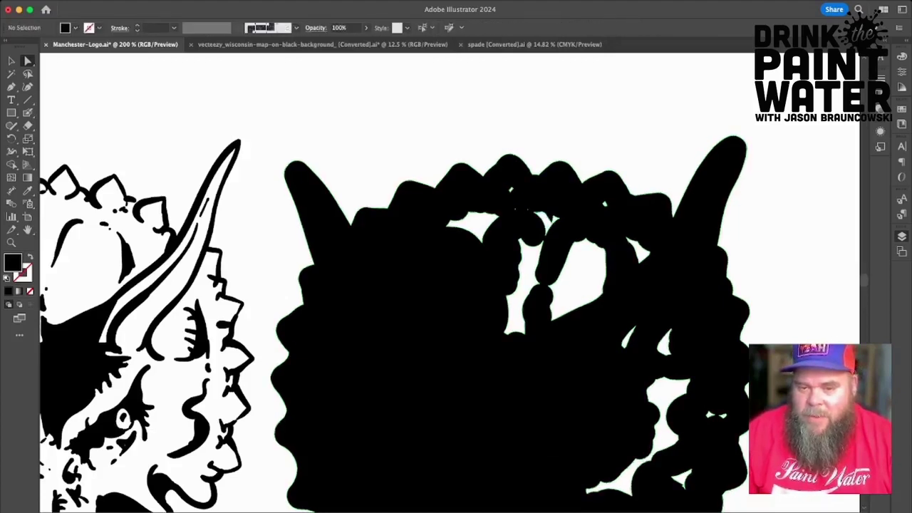
click(428, 306)
key(super+shift+a)
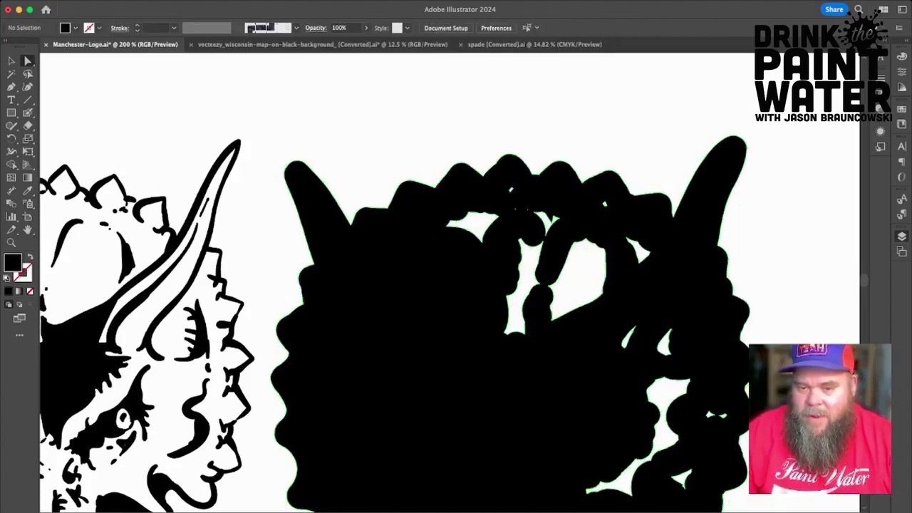
Delete the hole paths in the right half of the silhouette, from the cheek up to the crest.
click(725, 416)
key(Delete)
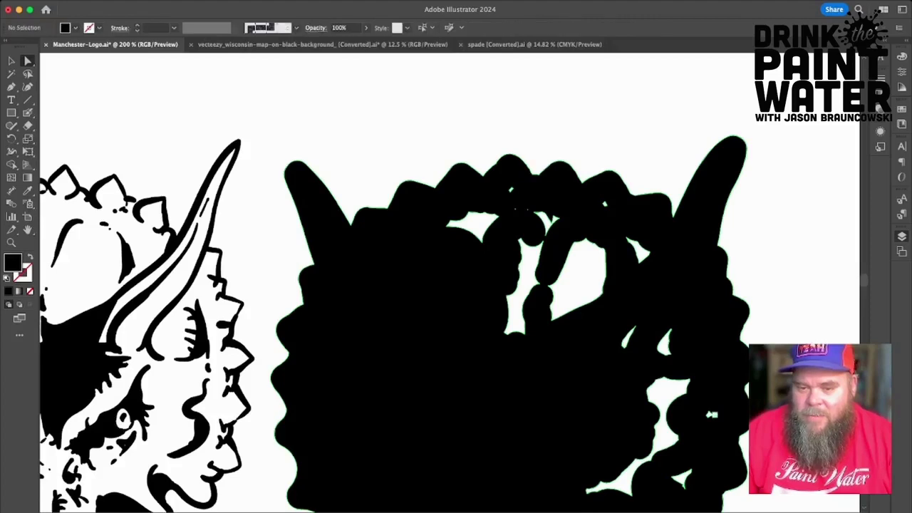
mouse_move(686, 394)
mouse_down()
mouse_move(659, 492)
mouse_move(599, 495)
mouse_up()
drag(690, 468, 679, 482)
mouse_move(669, 355)
mouse_down()
mouse_move(658, 329)
mouse_move(626, 330)
mouse_up()
drag(550, 314, 596, 255)
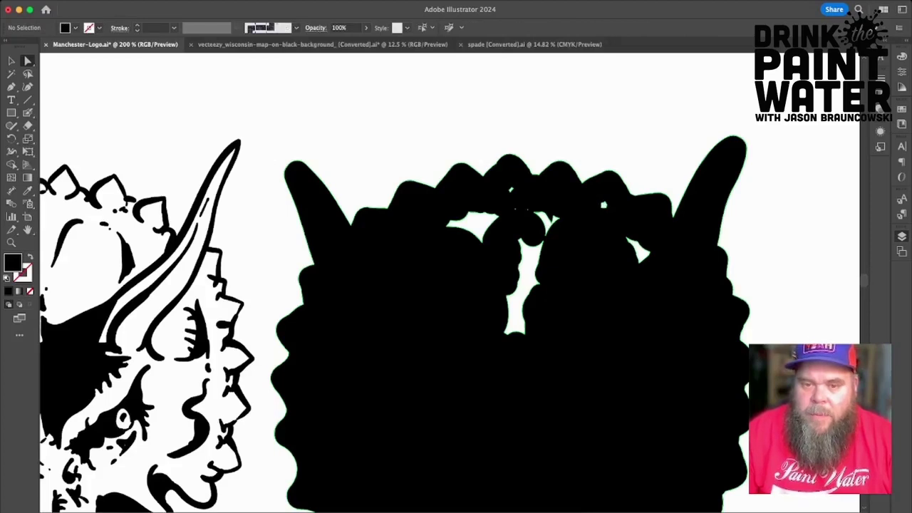
drag(605, 206, 605, 205)
drag(633, 239, 639, 261)
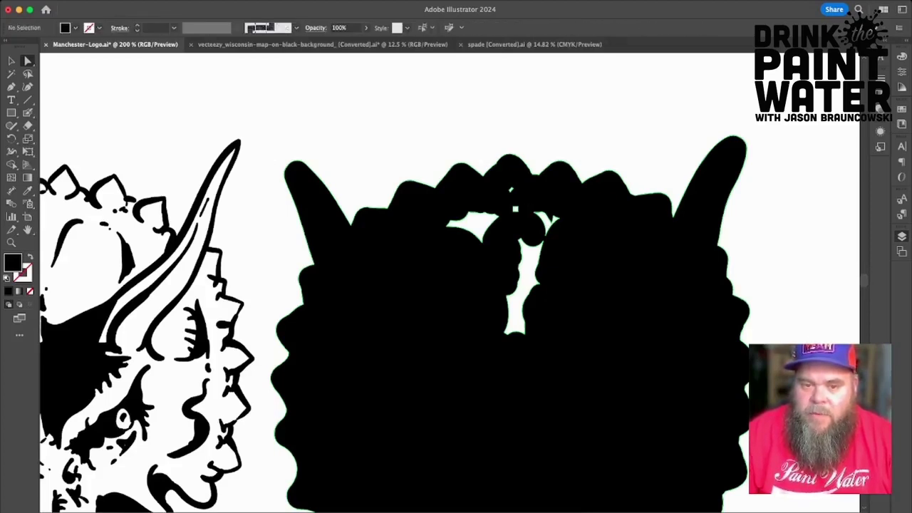
Delete the remaining hole paths along the crest's upper centre and down the middle of the forehead.
drag(511, 190, 511, 189)
key(Delete)
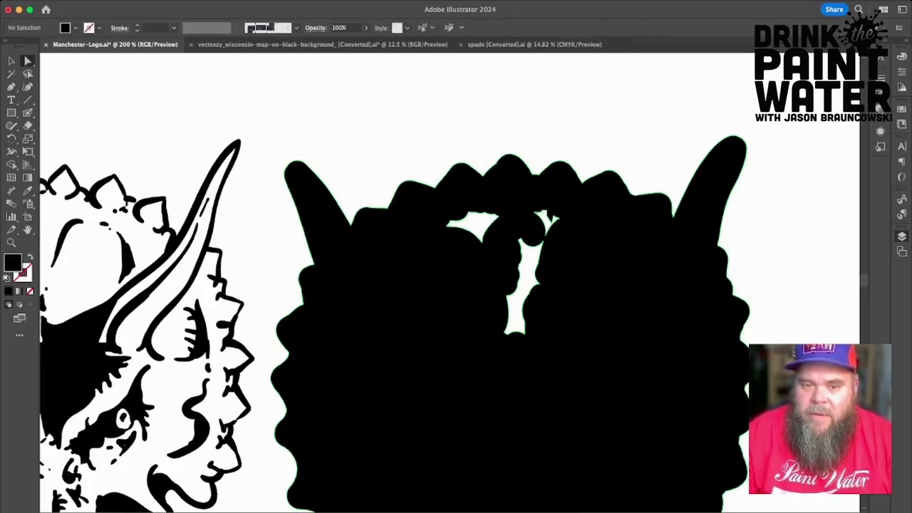
click(544, 213)
key(Delete)
key(Delete)
drag(527, 243, 514, 329)
drag(452, 226, 492, 228)
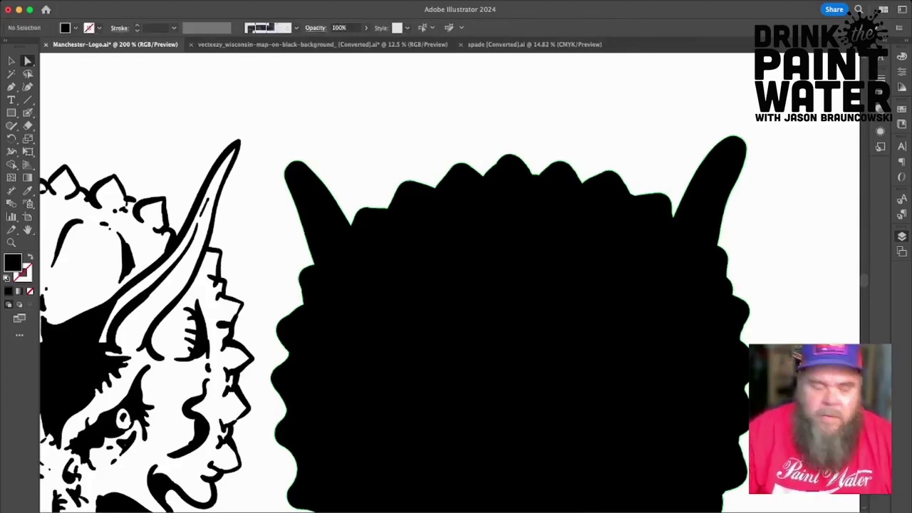
Delete the last small hole path just above the beak so the silhouette is solid black.
key(super+minus)
key(super+minus)
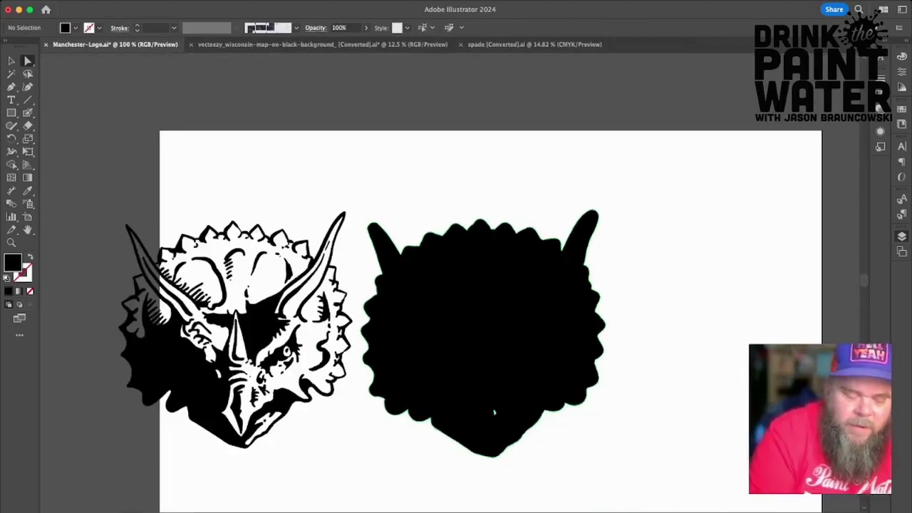
key(super+equal)
key(super+equal)
key(super+equal)
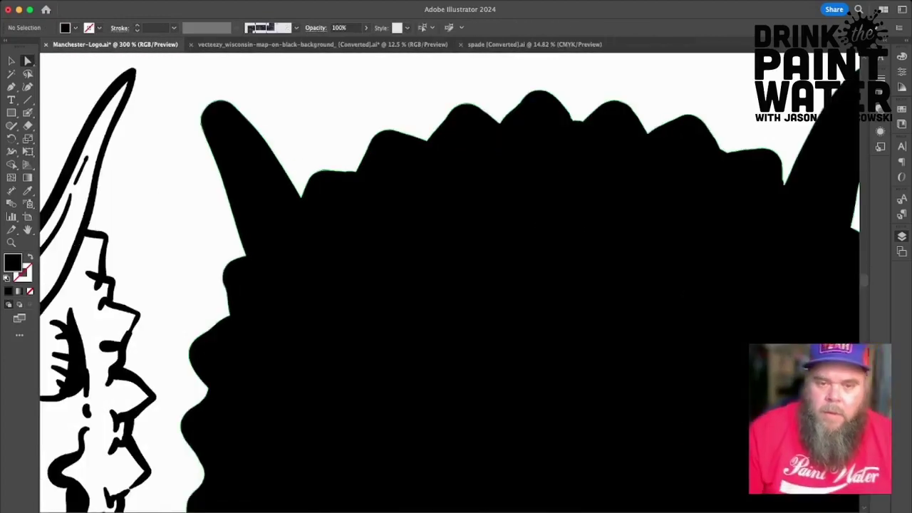
scroll(497, 403, down, 5)
scroll(518, 359, down, 3)
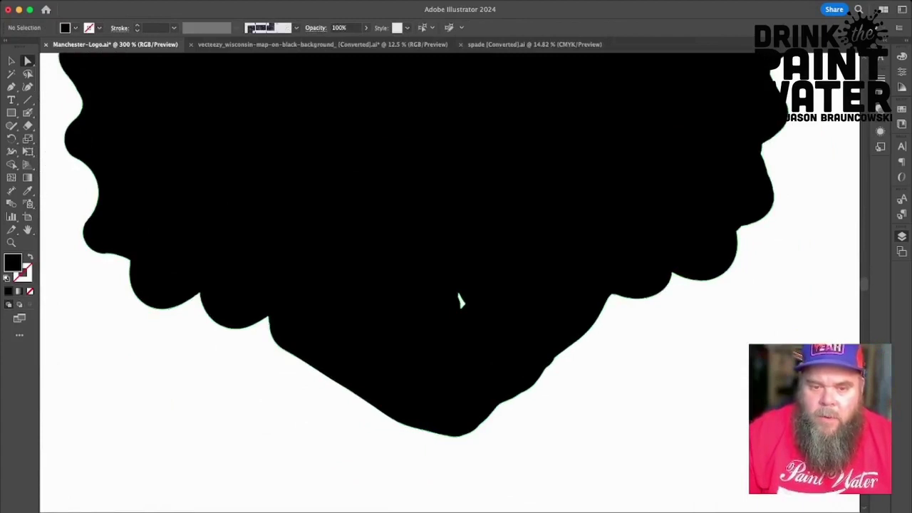
click(460, 301)
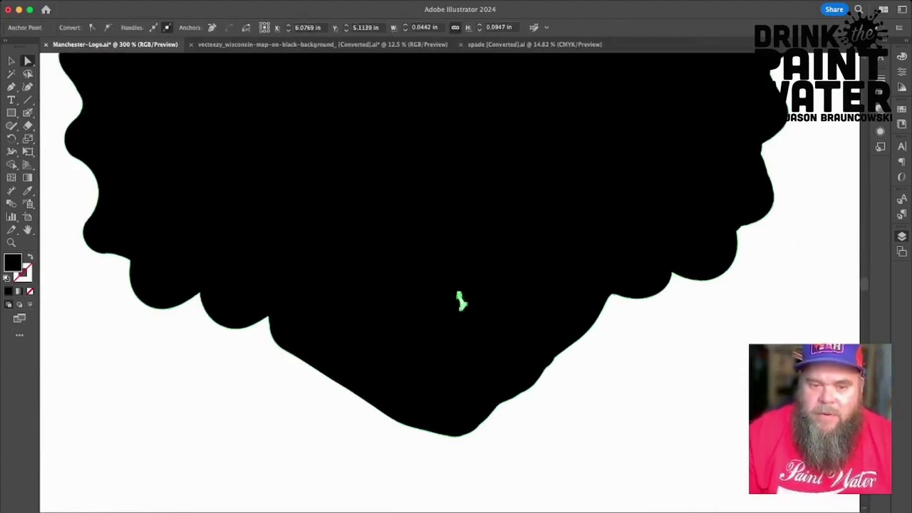
drag(460, 301, 482, 321)
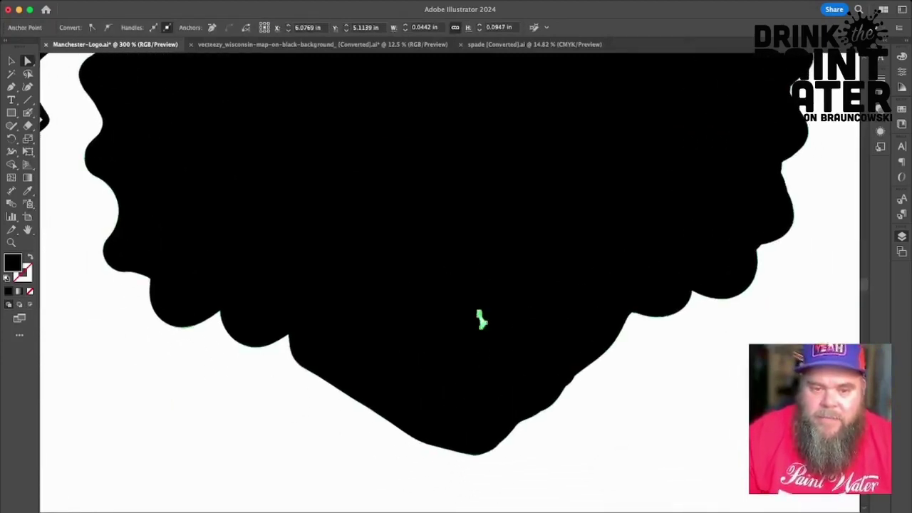
key(Delete)
key(Delete)
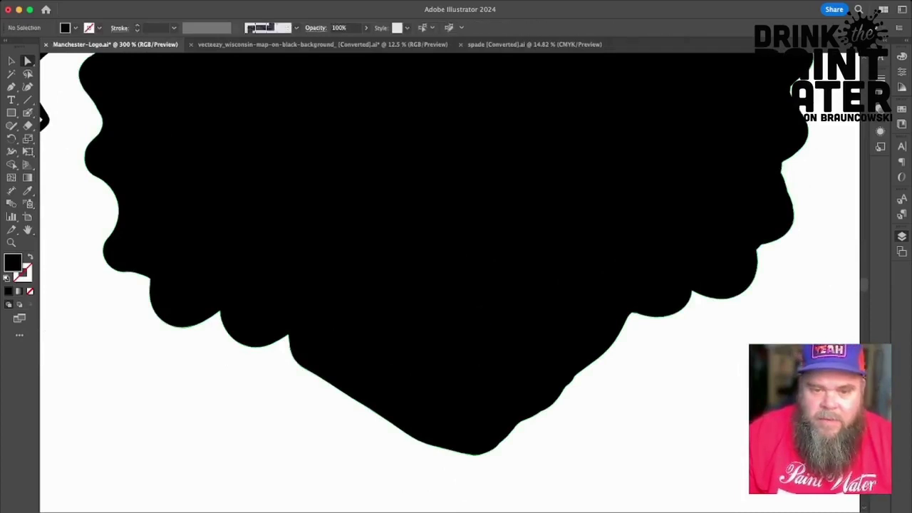
Merge the solid silhouette and the head shapes inside it into a single compound path.
key(super+0)
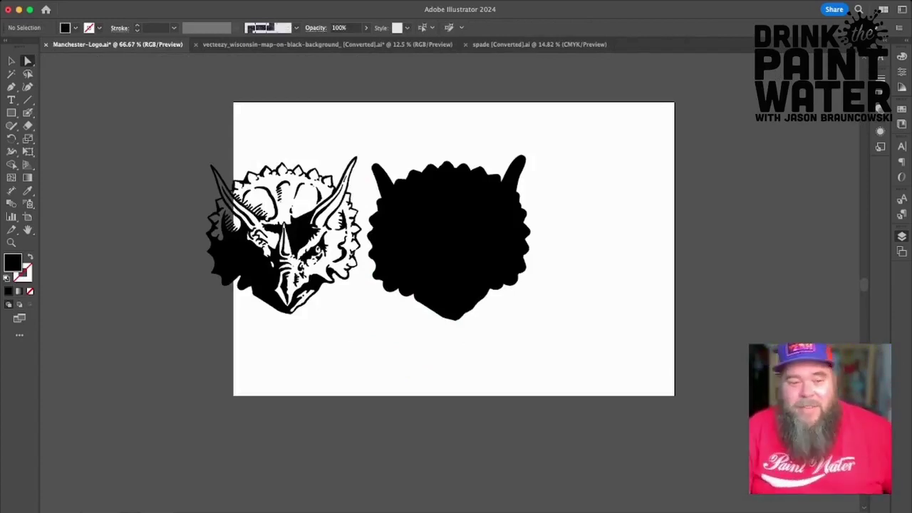
key(v)
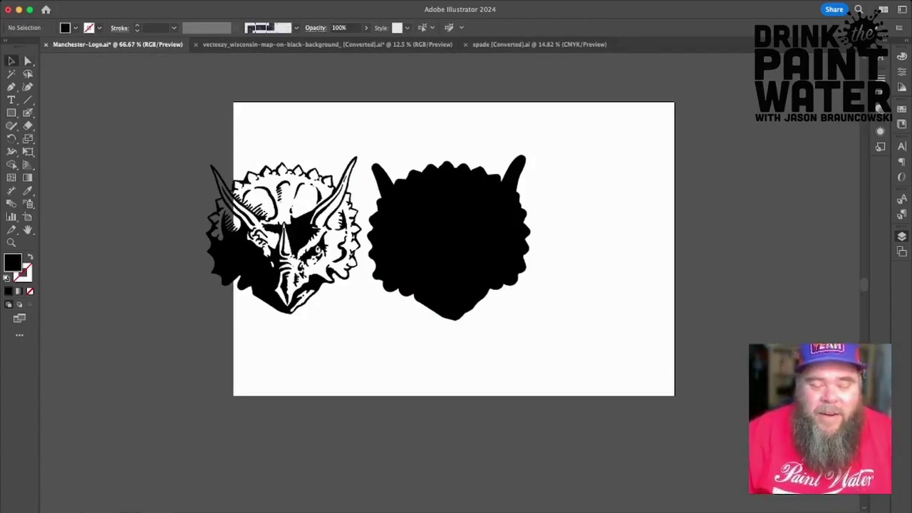
click(449, 239)
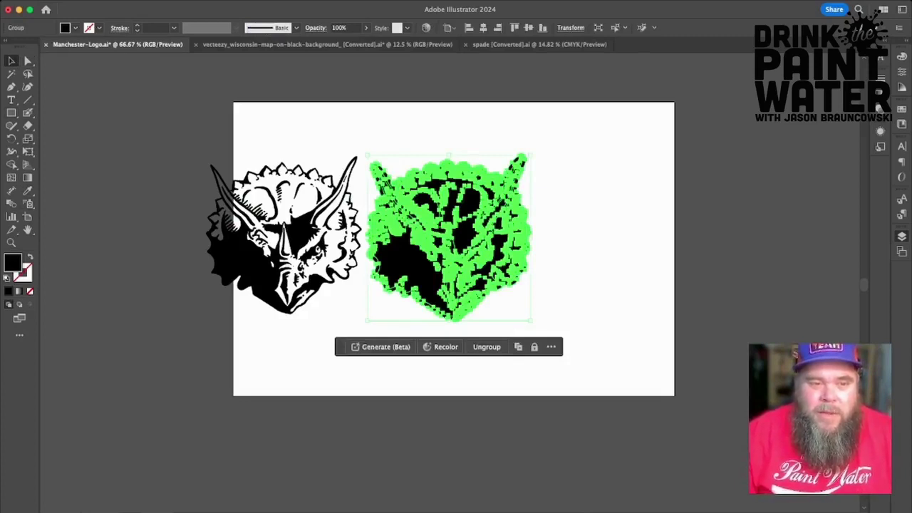
key(super+8)
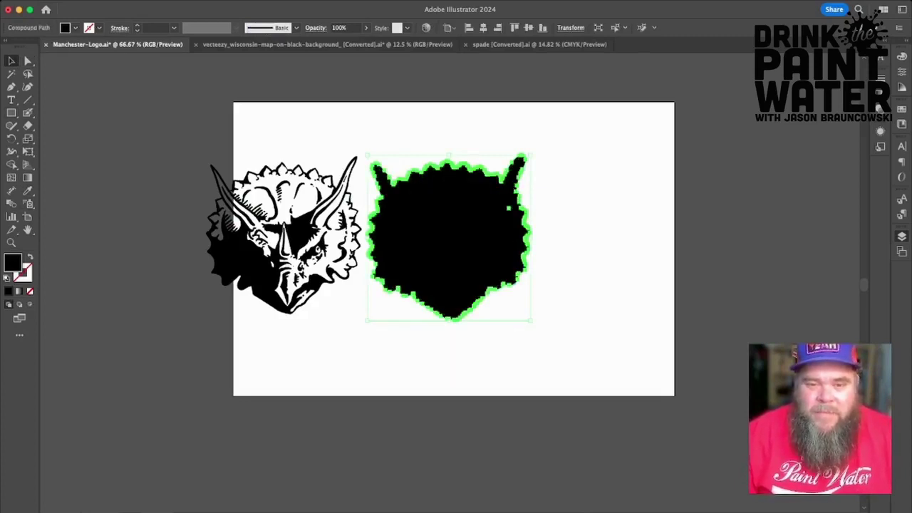
key(super+shift+a)
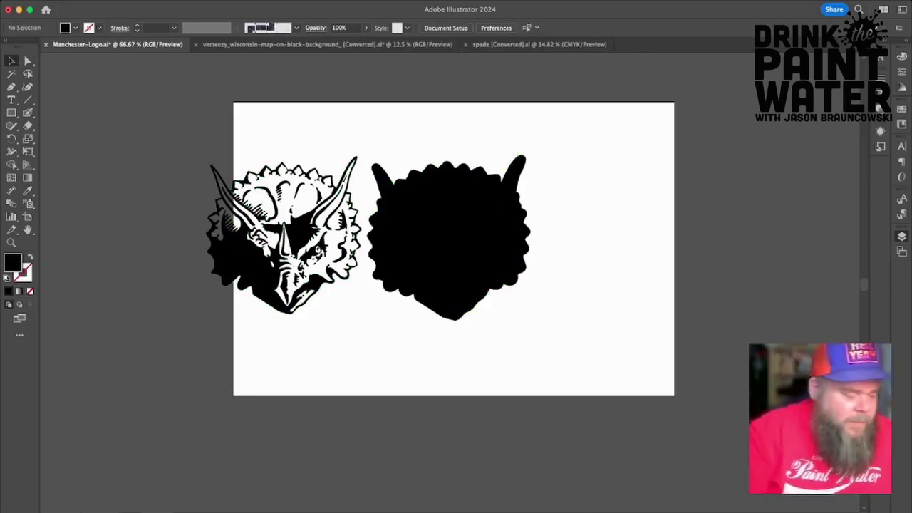
Inspect the merged silhouette's outer edge from beak to horns at 200% zoom.
key(super+equal)
key(super+equal)
key(super+equal)
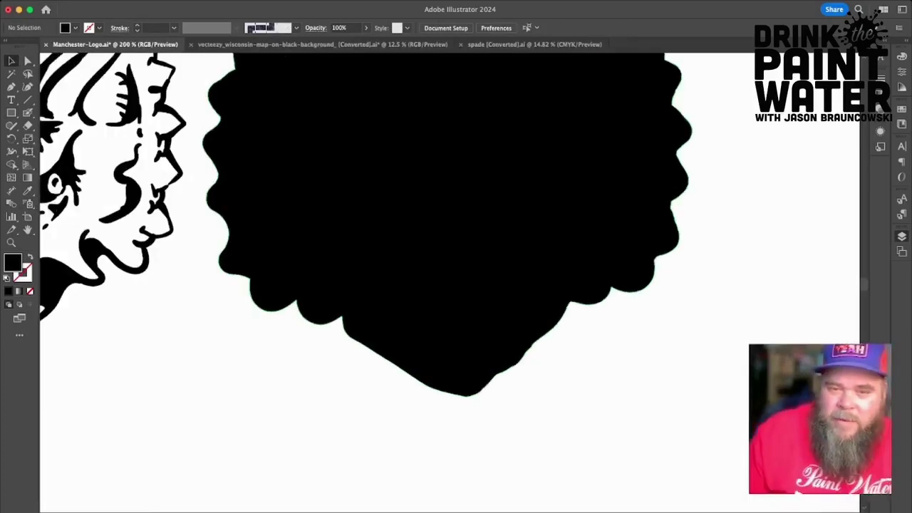
scroll(399, 285, up, 10)
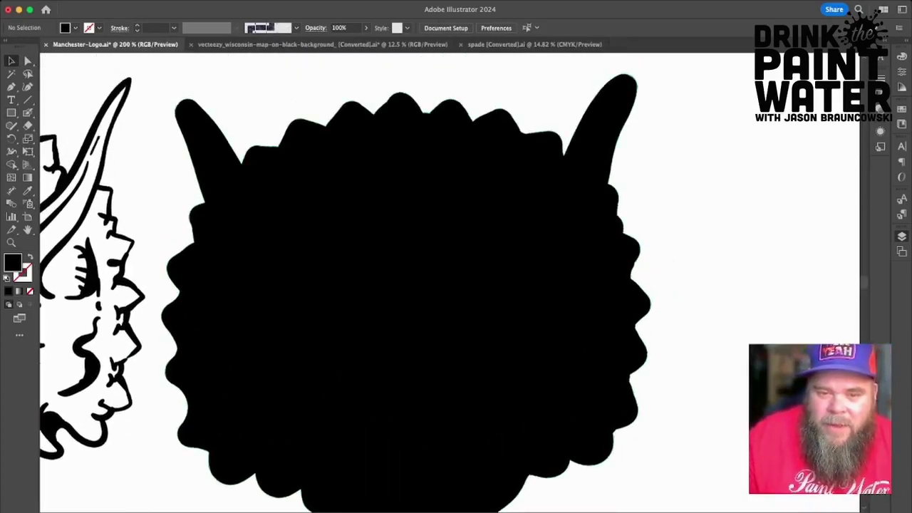
key(super+minus)
key(super+minus)
key(super+minus)
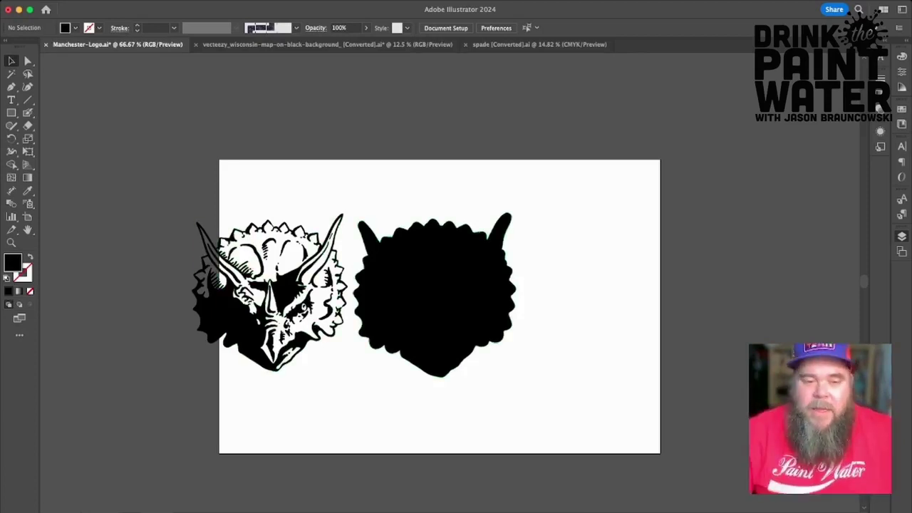
Fill the solid silhouette with white sampled from the dinosaur head artwork.
click(436, 296)
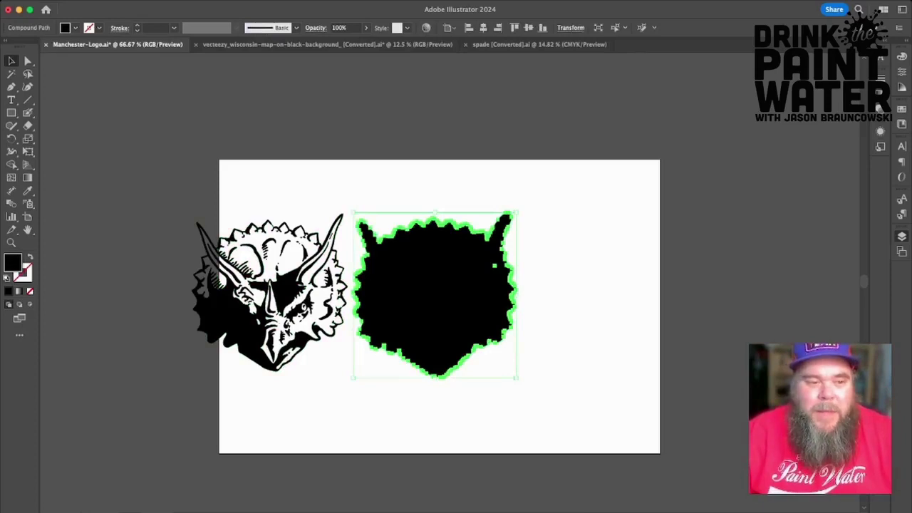
key(i)
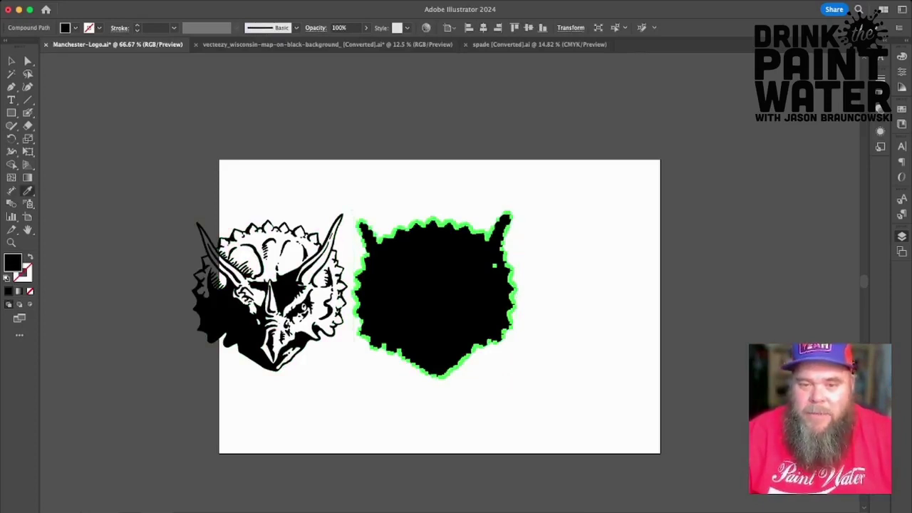
click(290, 255)
key(v)
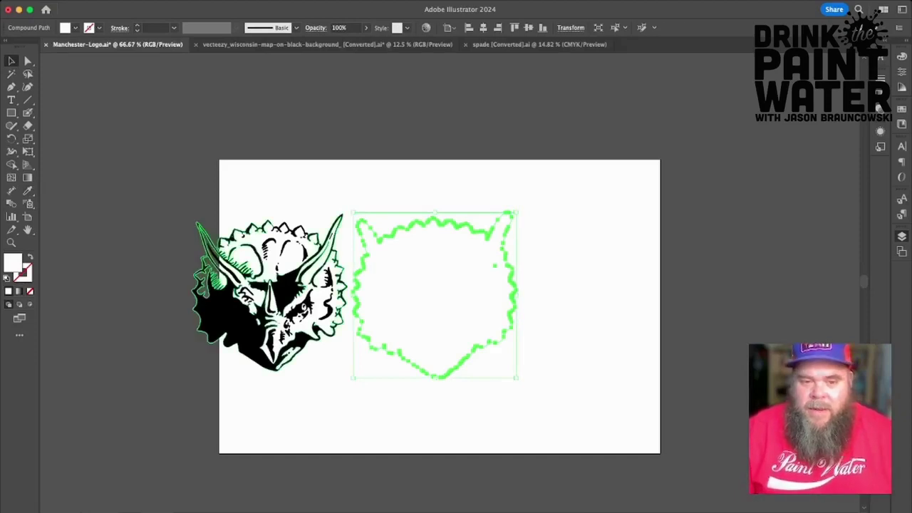
Centre the dinosaur head and the white silhouette on each other horizontally and vertically, and group them.
shift+click(287, 274)
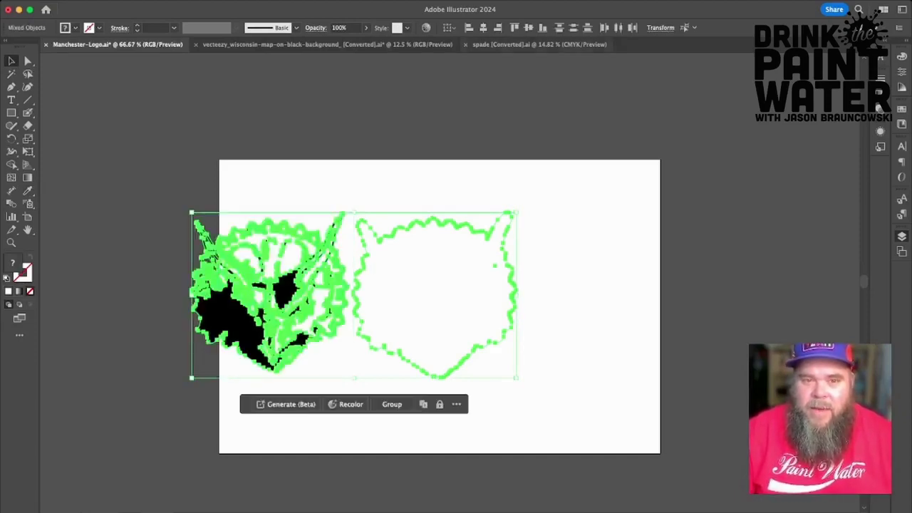
click(483, 27)
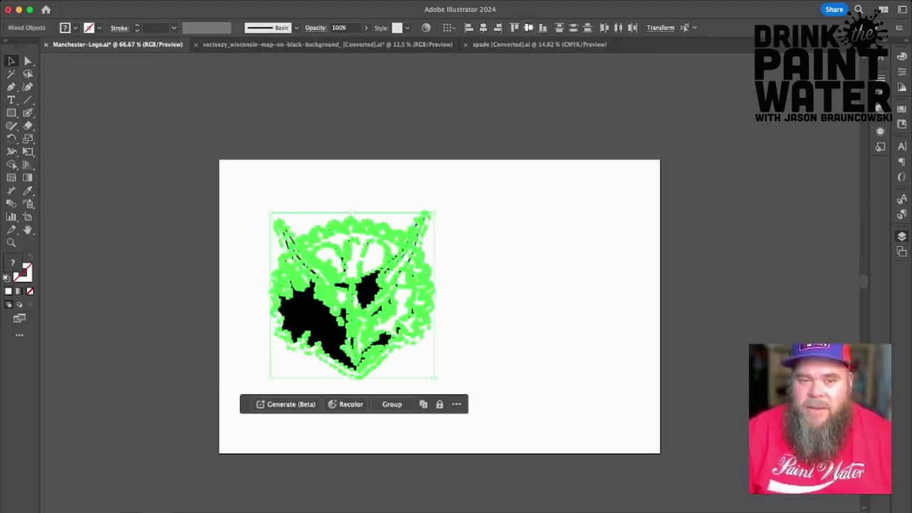
click(529, 28)
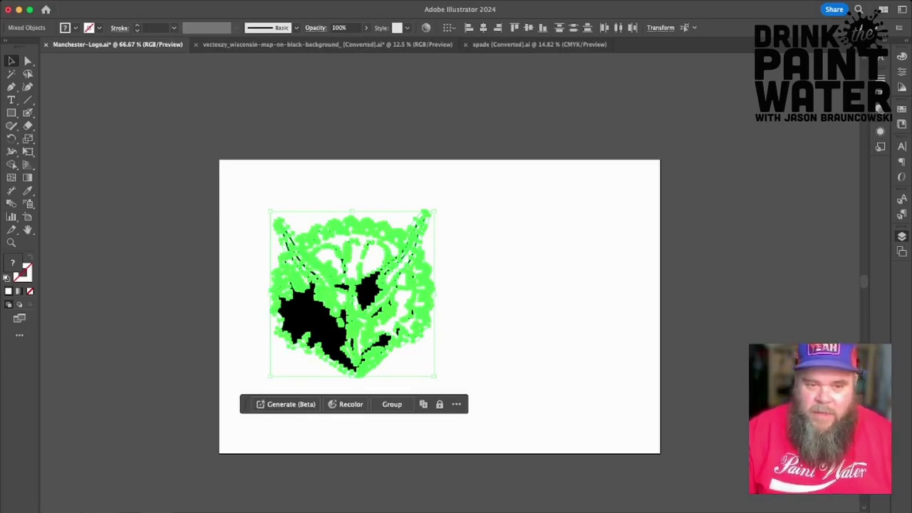
key(super+shift+a)
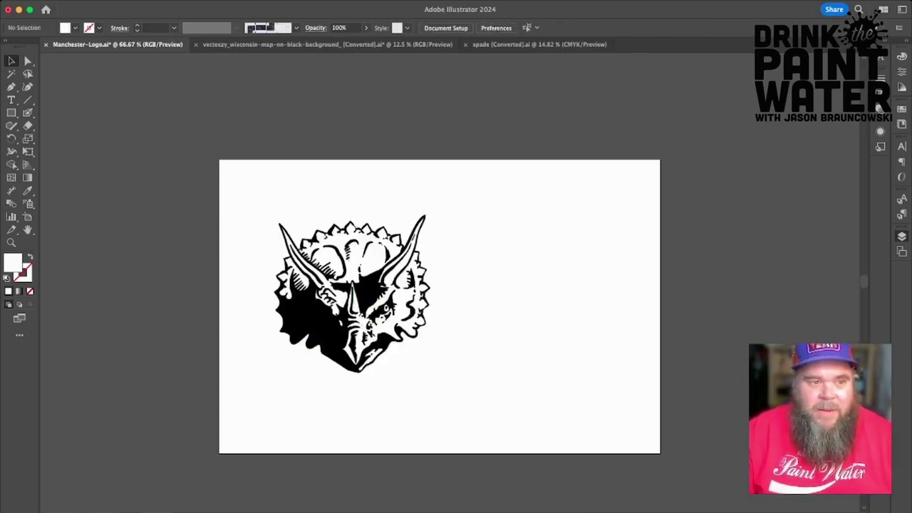
drag(485, 335, 548, 364)
key(super+g)
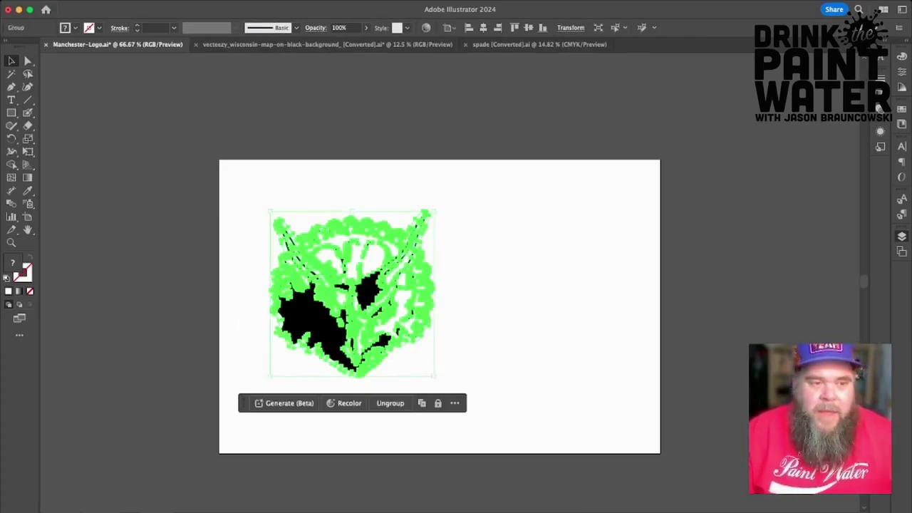
Draw a red-filled rectangle across the head and send it to the back to test the white outline.
key(m)
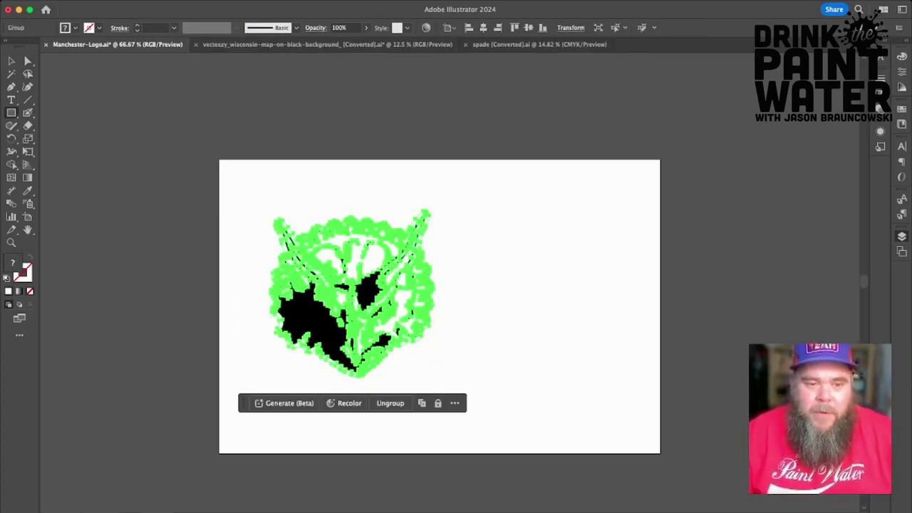
mouse_move(246, 232)
mouse_down()
mouse_move(487, 344)
mouse_move(492, 356)
mouse_up()
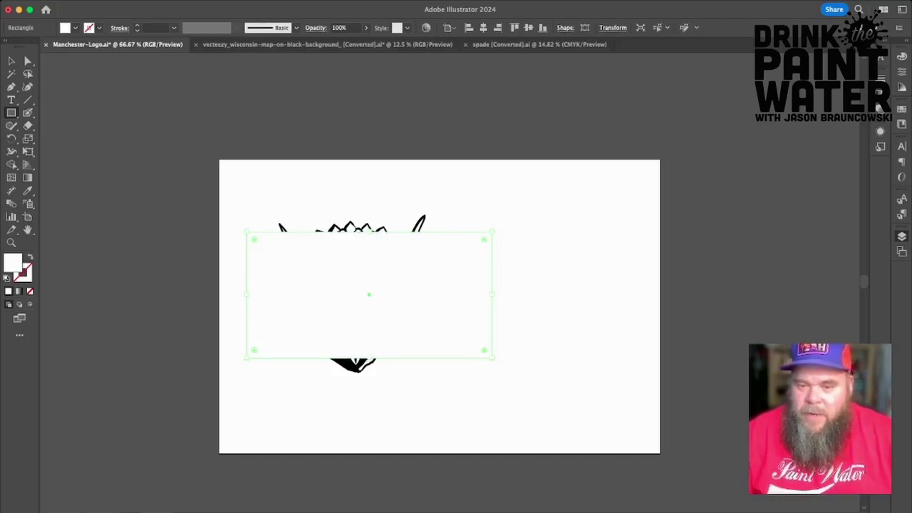
key(Return)
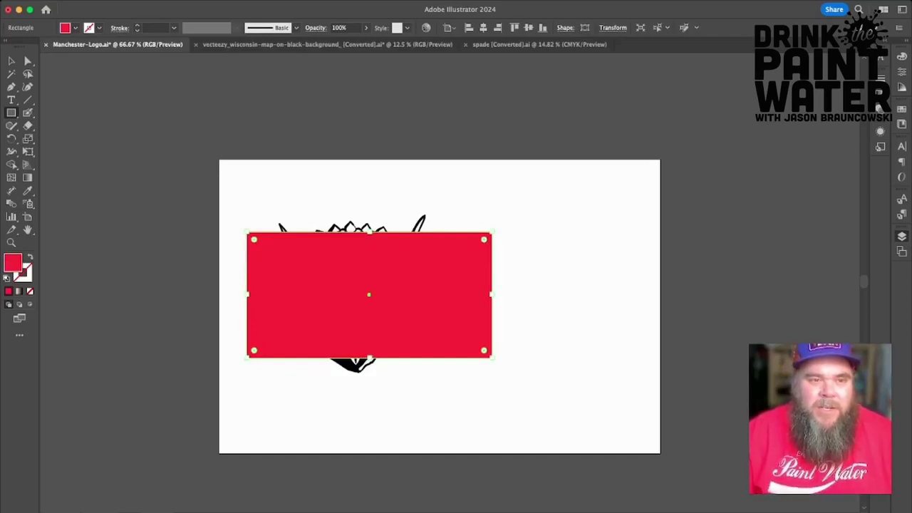
key(super+shift+bracketleft)
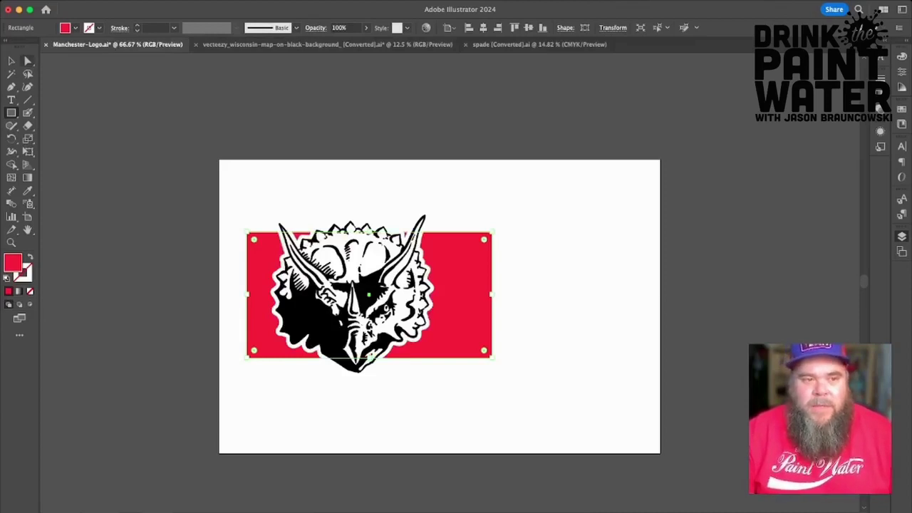
key(v)
key(super+shift+a)
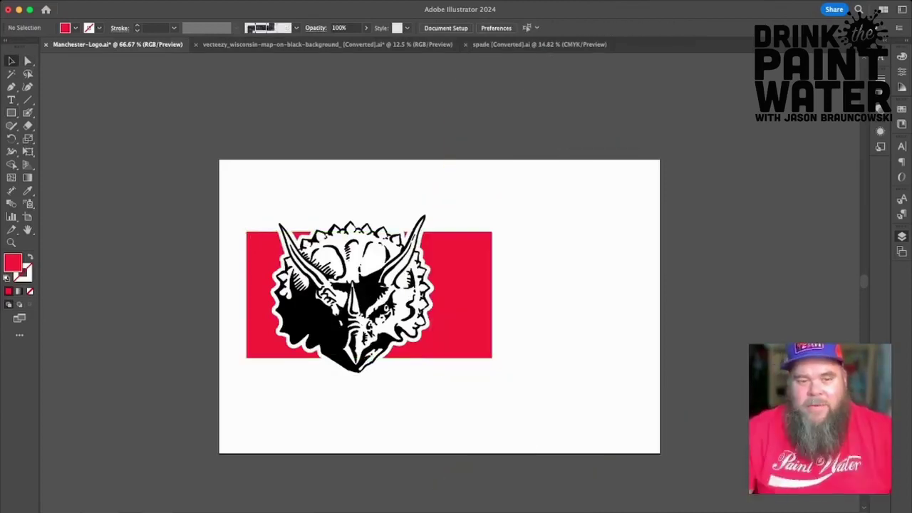
Move the head group slightly down, delete the red test rectangle and save the document.
drag(387, 309, 393, 326)
key(super+shift+a)
click(465, 299)
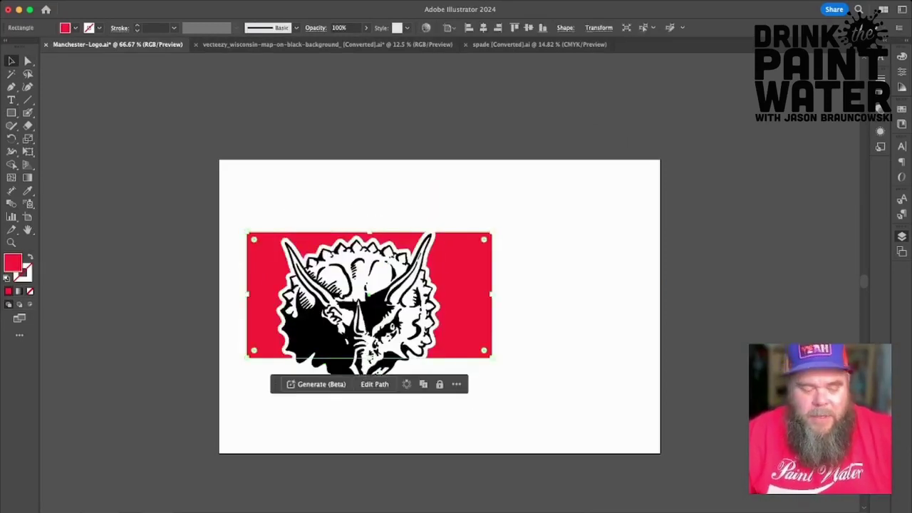
key(Delete)
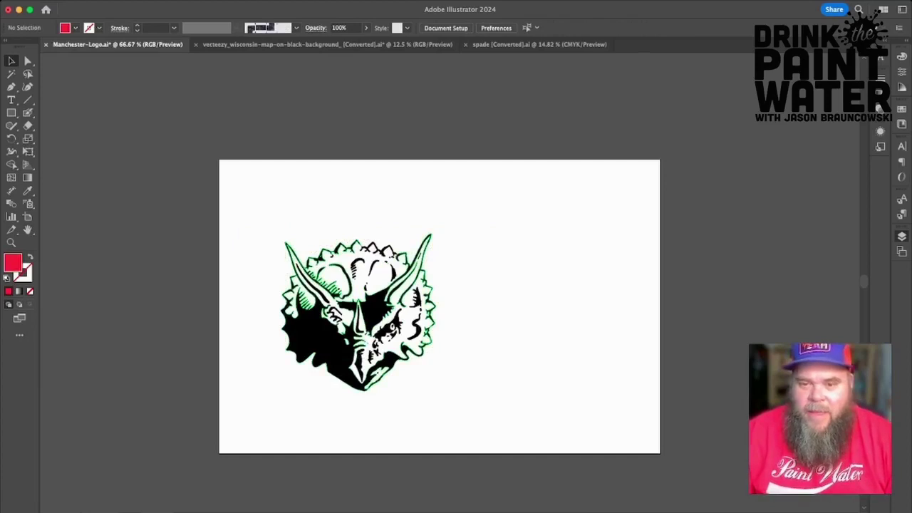
key(super+s)
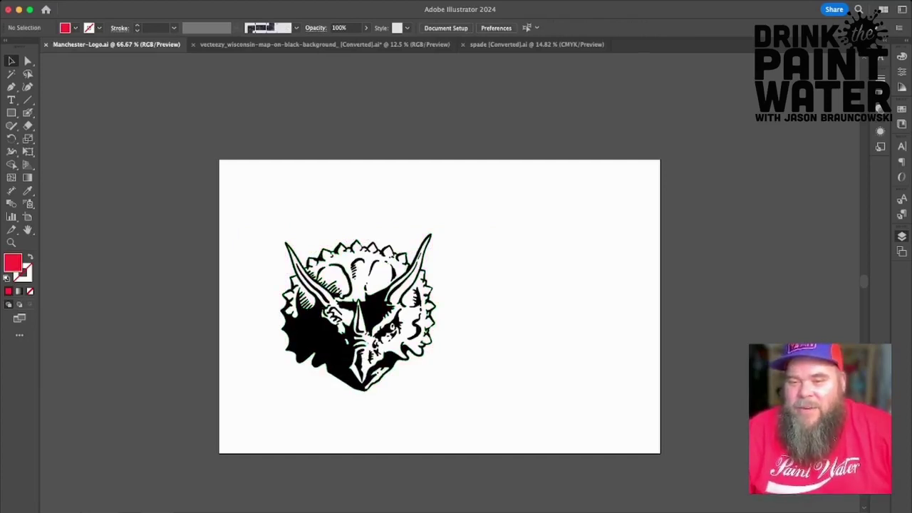
Show the original logo artwork again and place the head group, scaled down, over its dinosaur head.
drag(349, 321, 426, 304)
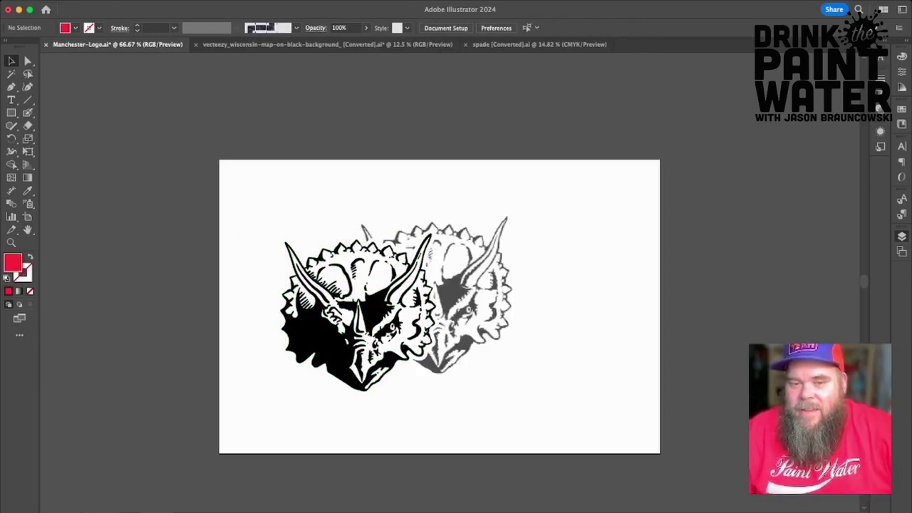
key(super+z)
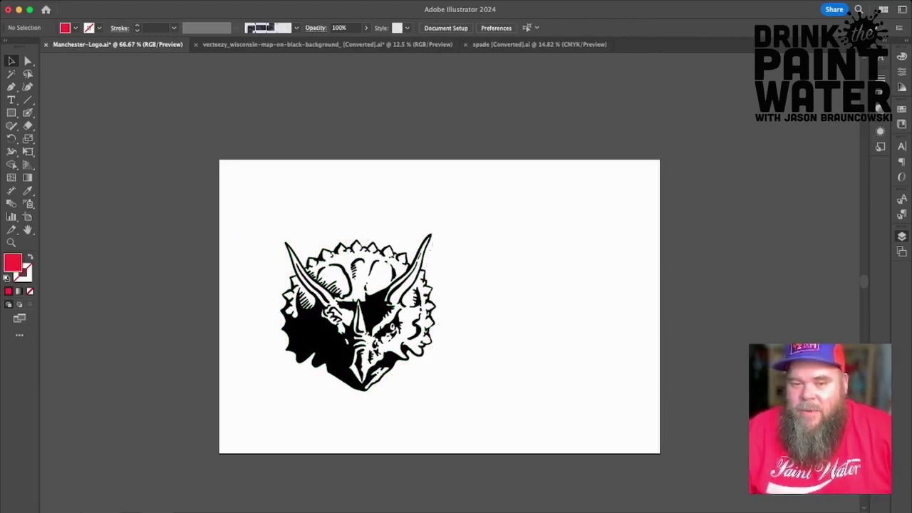
key(super+z)
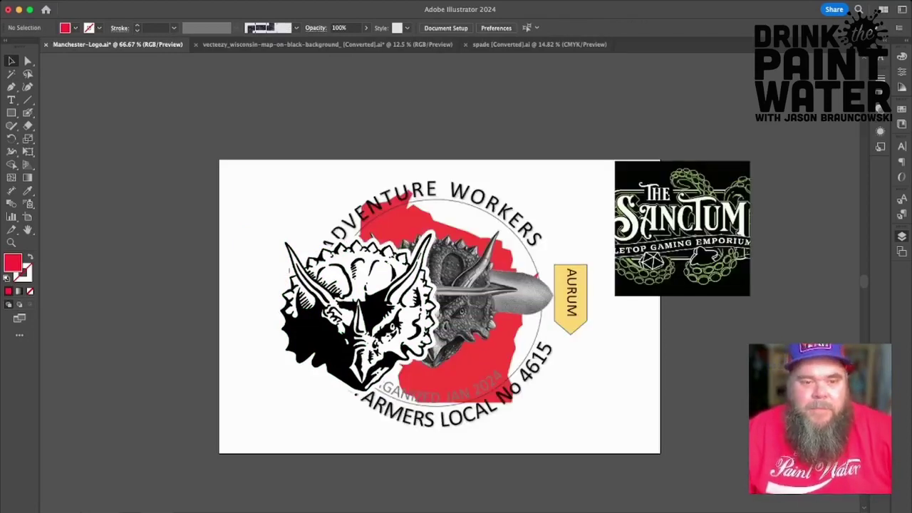
drag(356, 330, 437, 319)
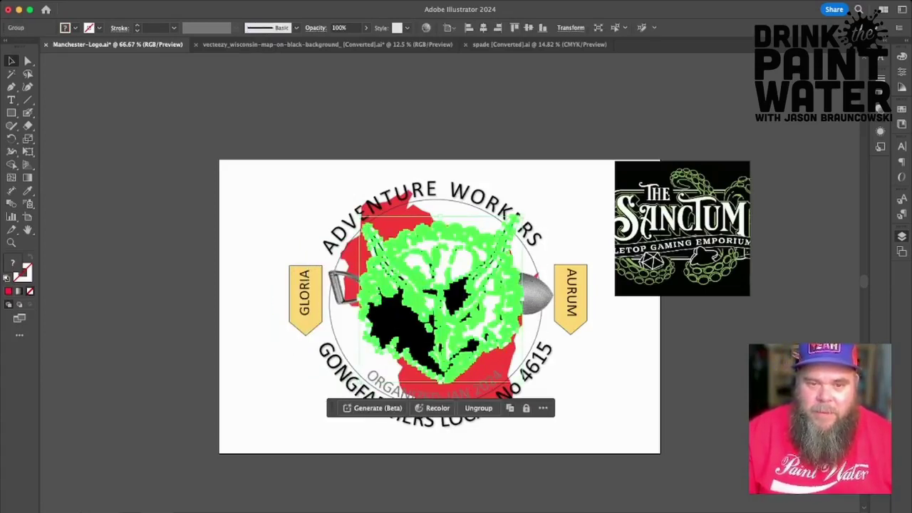
key(super+z)
key(super+z)
key(super+z)
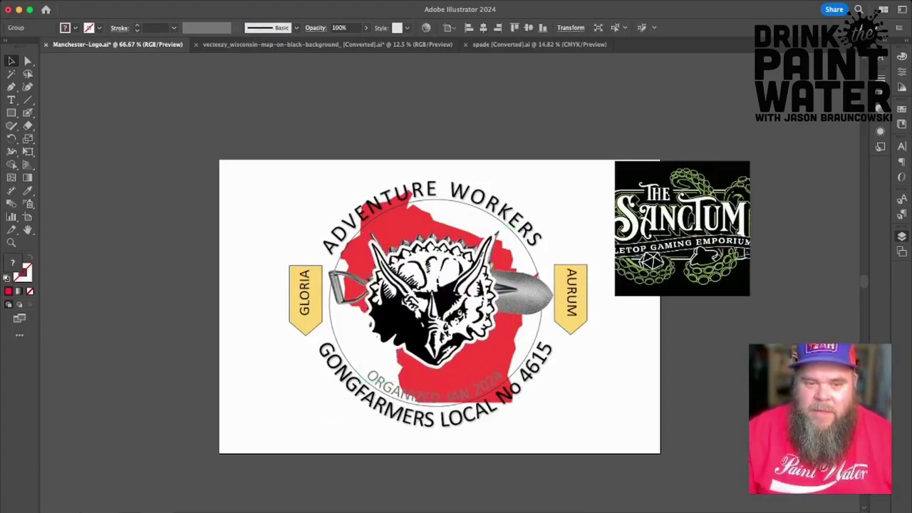
Enlarge the head group slightly and reposition it in the middle of the logo's circle.
drag(435, 308, 437, 309)
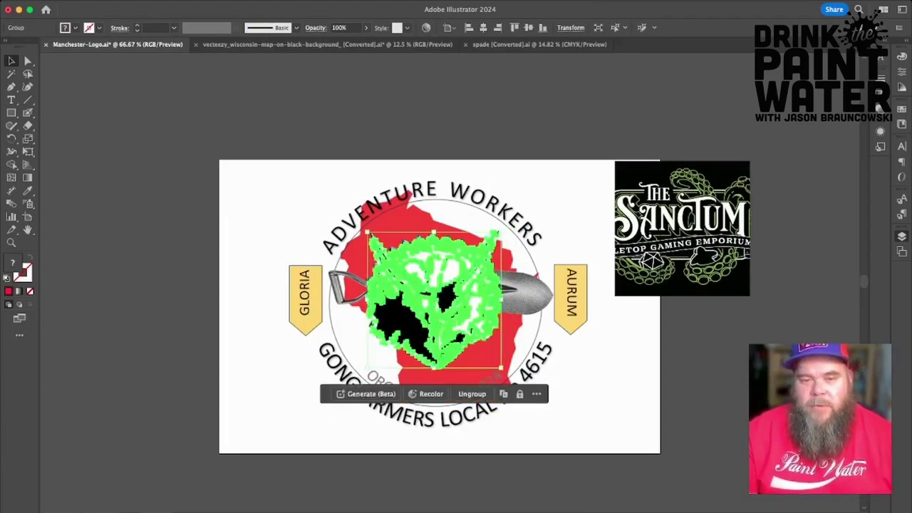
drag(501, 232, 516, 218)
drag(438, 307, 437, 317)
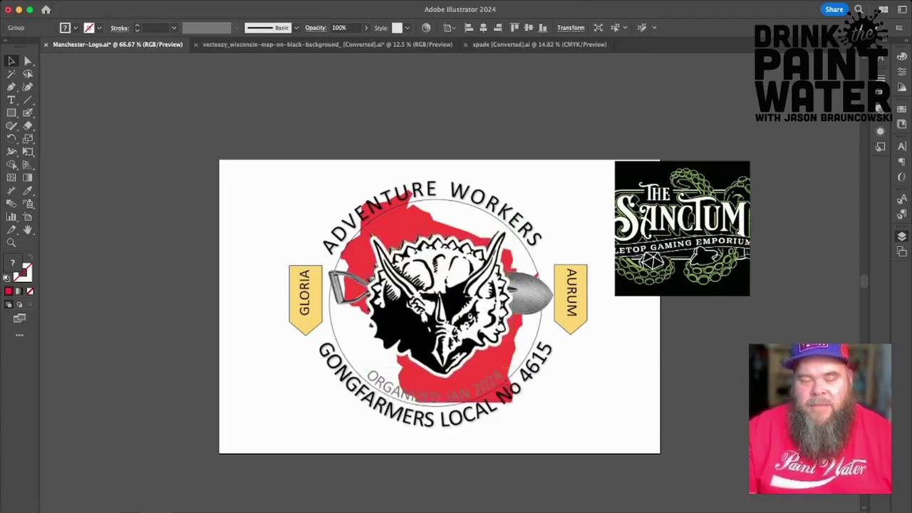
key(super+shift+z)
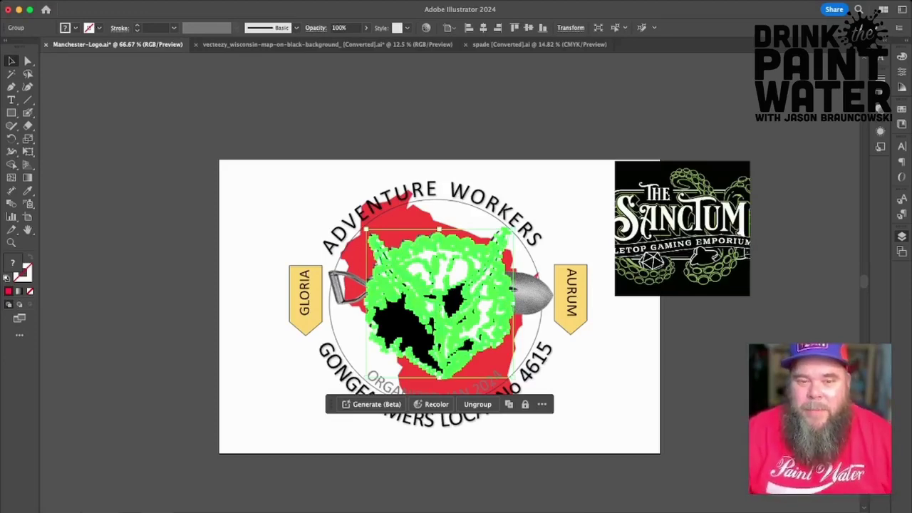
key(super+shift+a)
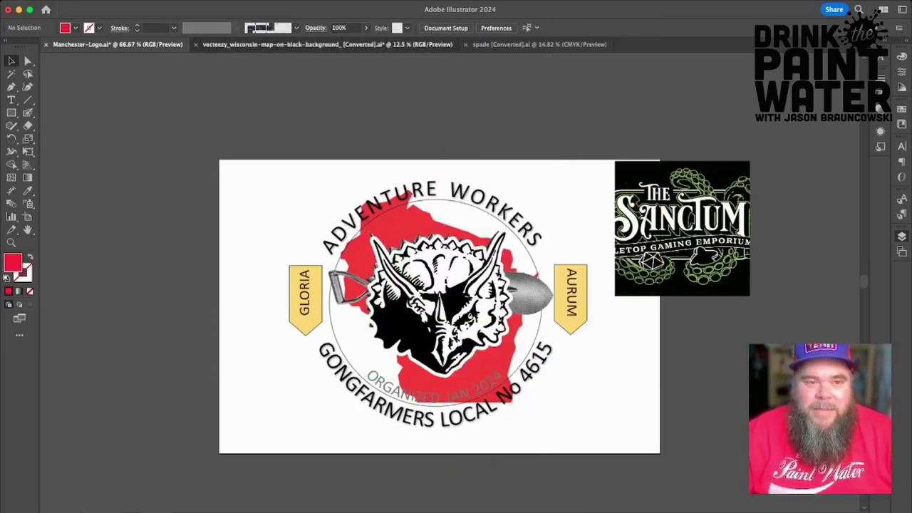
Copy the green Wisconsin shape from the vecteezy map document and paste it behind the head in Manchester-Logo.ai.
click(328, 44)
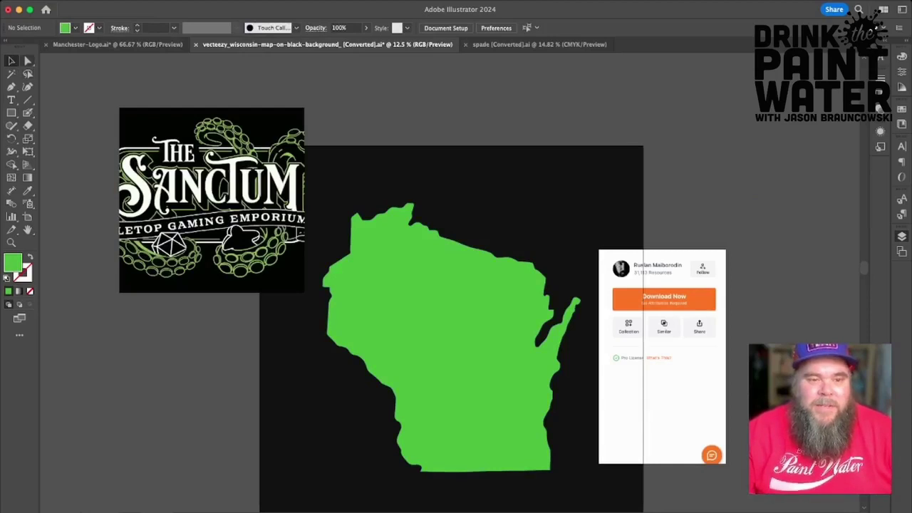
click(28, 61)
click(444, 321)
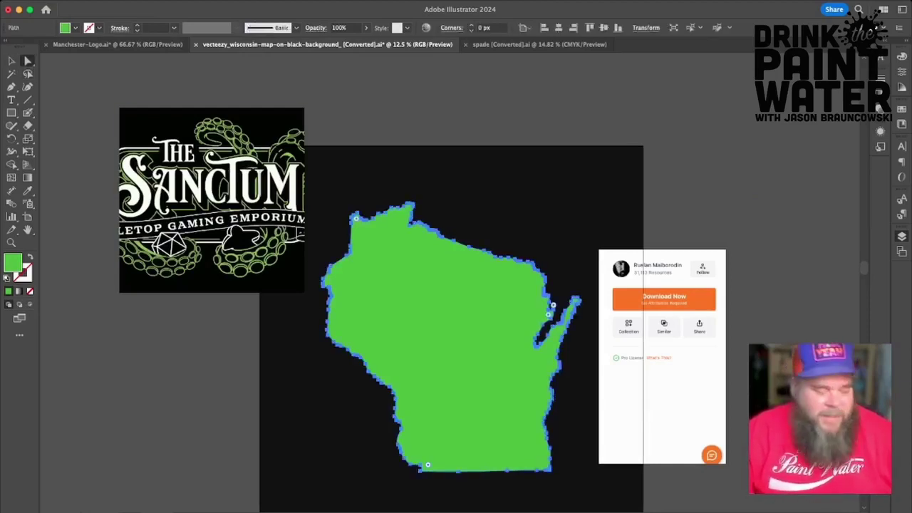
key(v)
key(a)
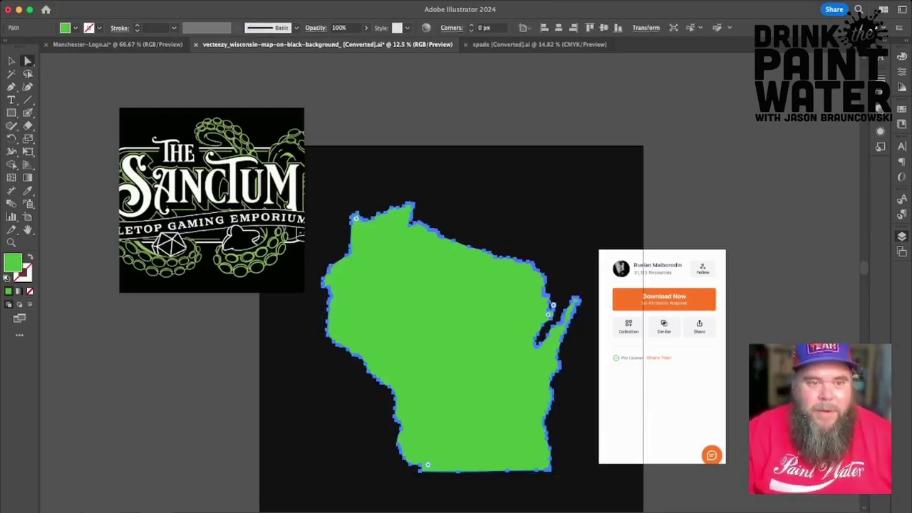
click(118, 44)
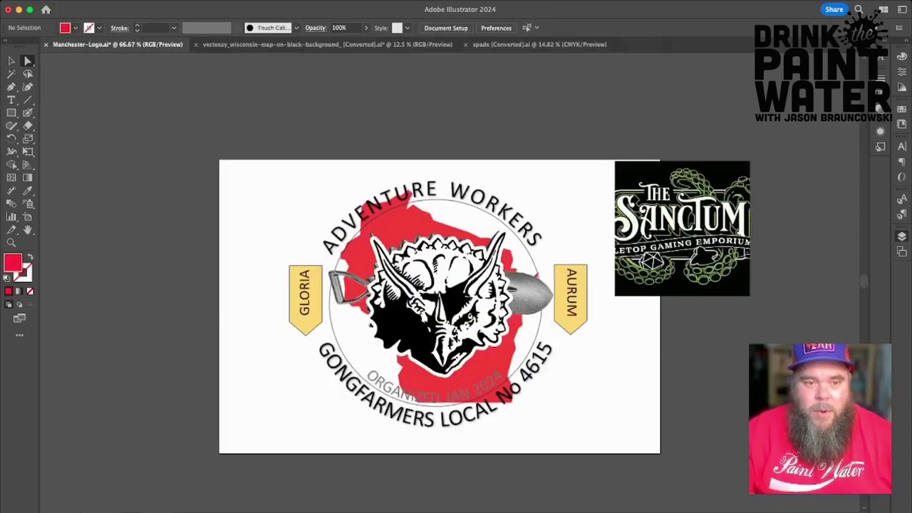
key(v)
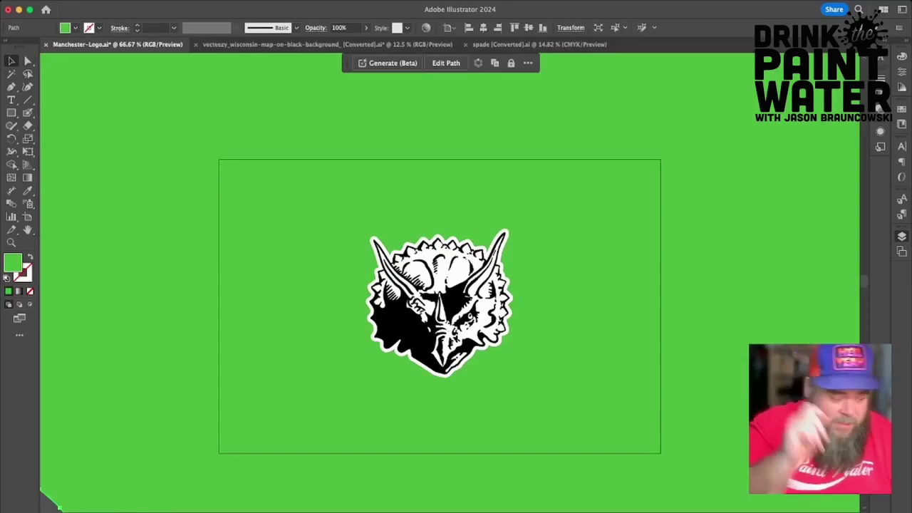
Scale the green Wisconsin shape down about its centre to roughly the size of the logo's red state shape.
key(super+minus)
key(super+minus)
key(super+minus)
key(super+minus)
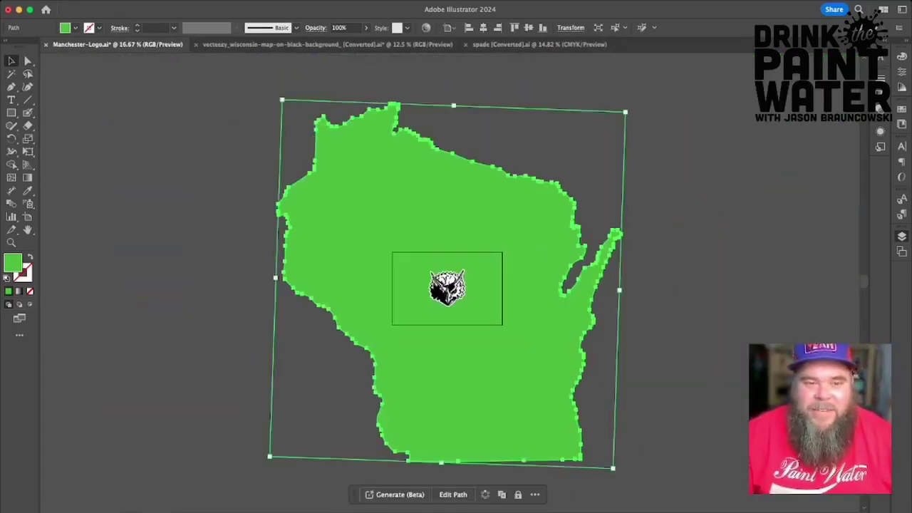
drag(282, 100, 292, 179)
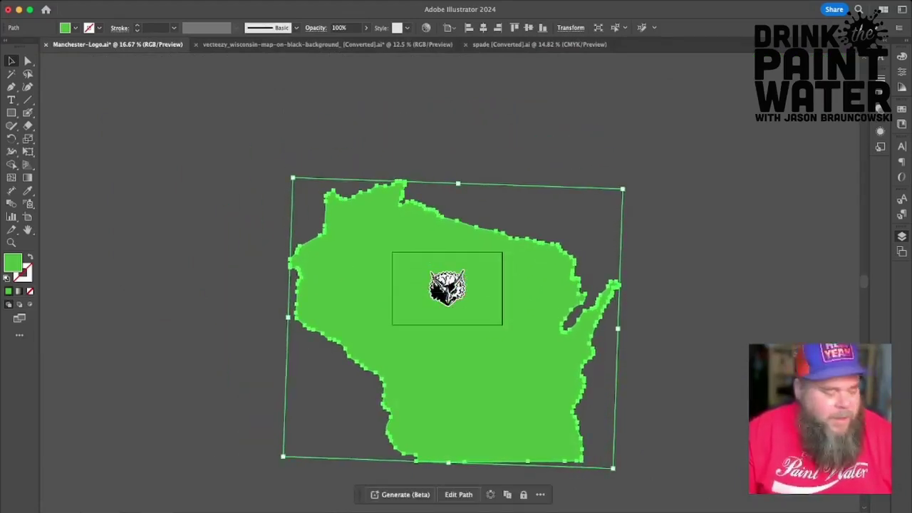
key(ctrl+z)
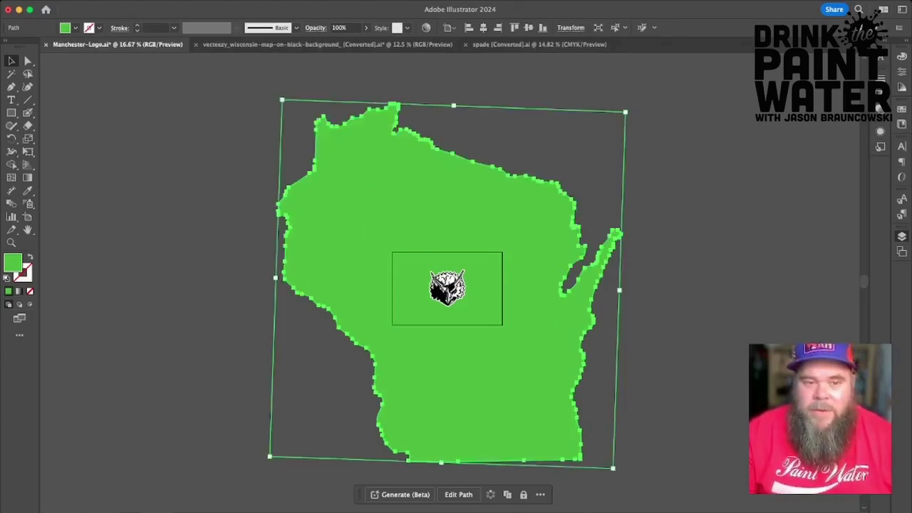
drag(282, 100, 447, 283)
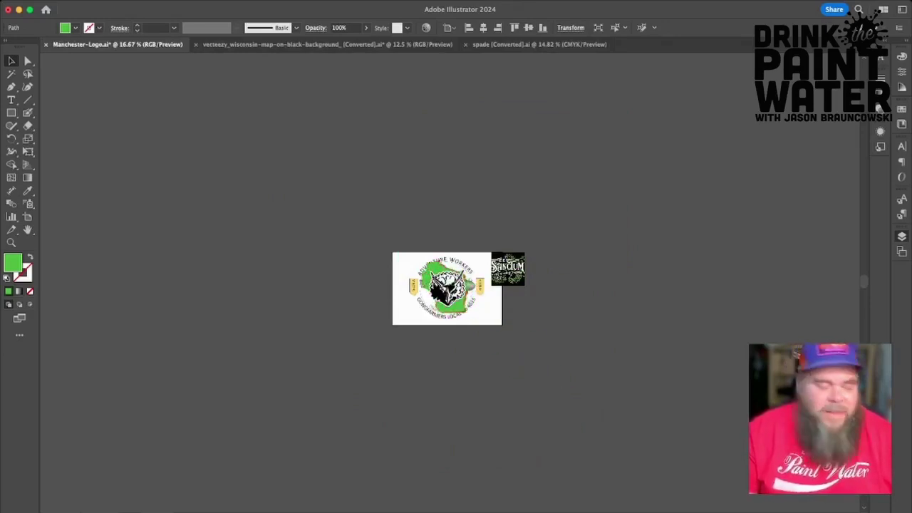
key(super+plus)
key(super+plus)
key(super+plus)
key(super+plus)
key(super+plus)
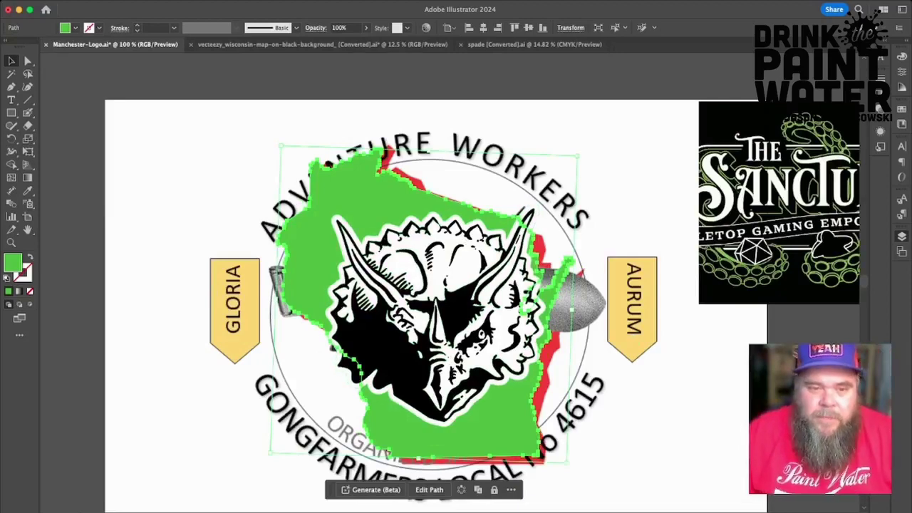
Shift the green Wisconsin shape over the logo's red state shape and enlarge it slightly to match its outline.
drag(319, 262, 328, 263)
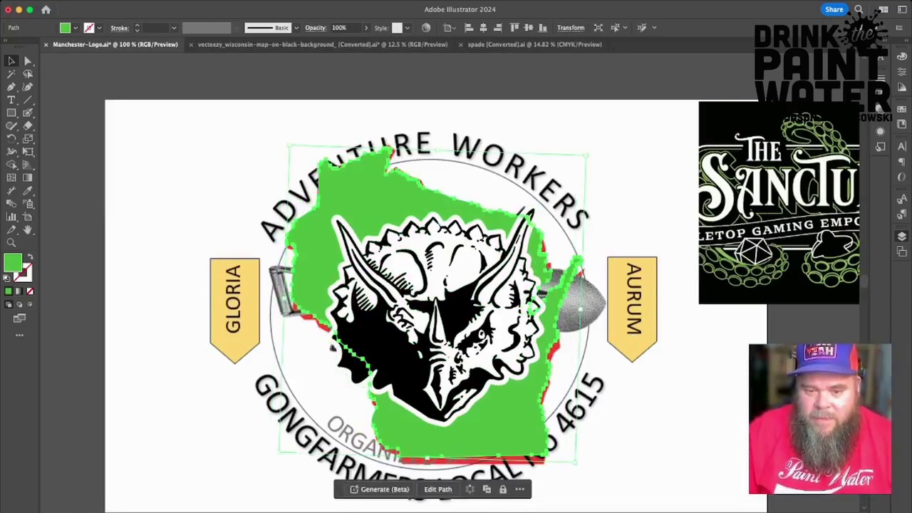
drag(576, 462, 581, 468)
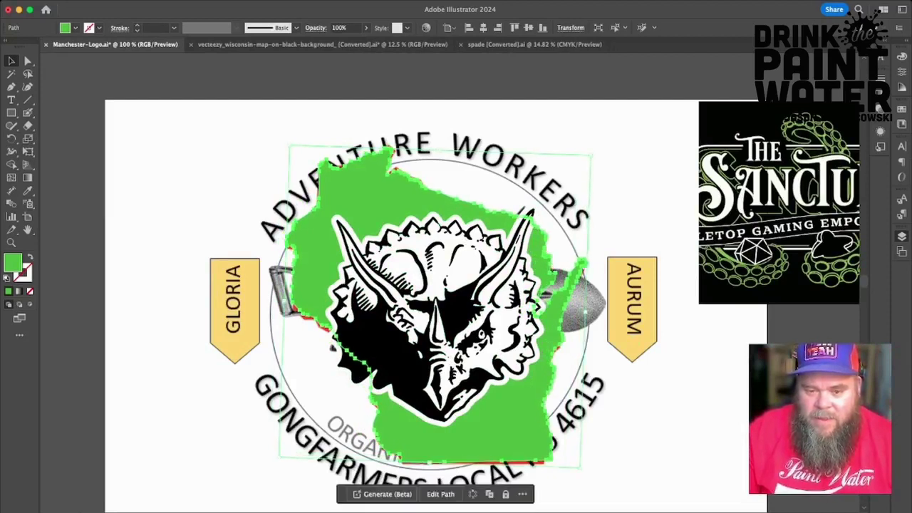
key(super+z)
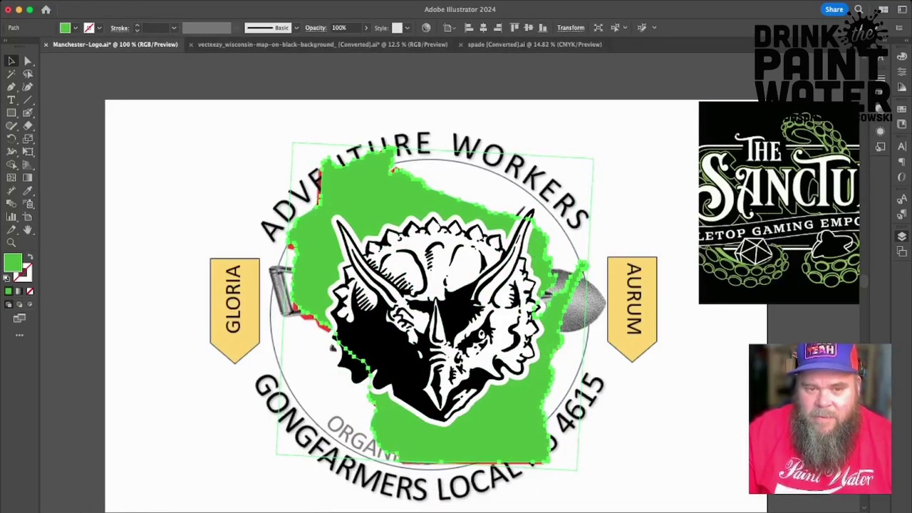
key(super+z)
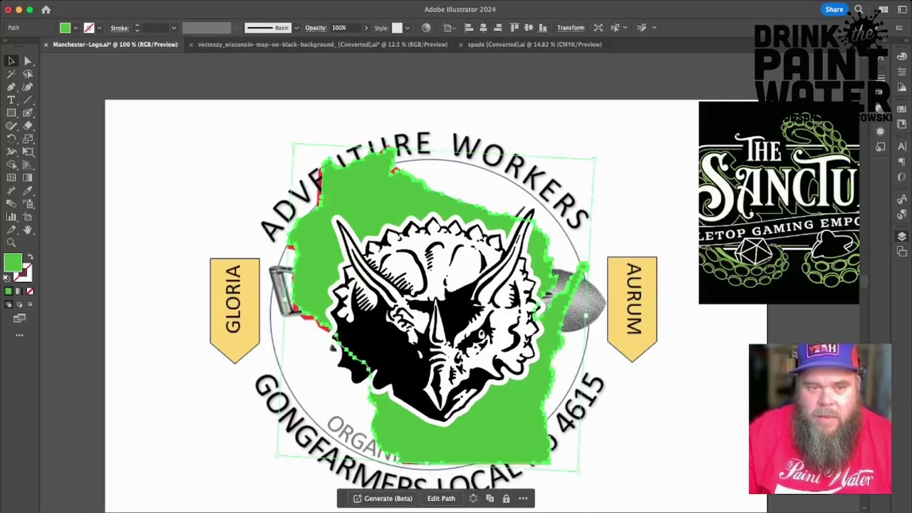
key(super+z)
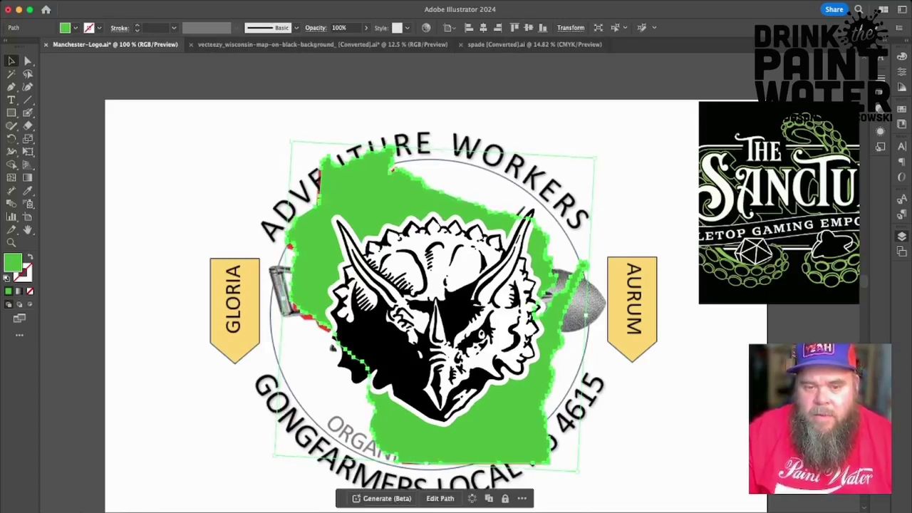
key(super+shift+a)
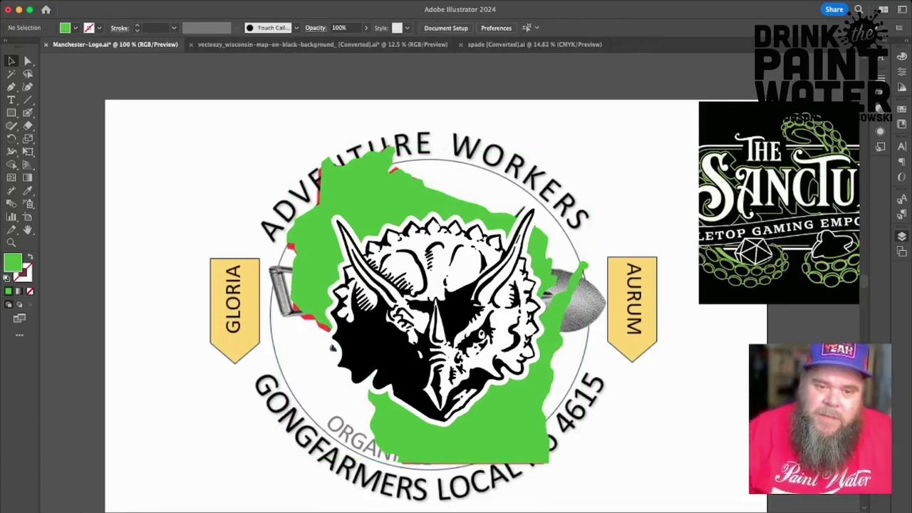
Temporarily delete the green Wisconsin shape to compare it with the original red state shape, and restore it.
scroll(449, 285, up, 2)
scroll(449, 285, right, 1)
scroll(457, 321, down, 2)
scroll(456, 321, right, 2)
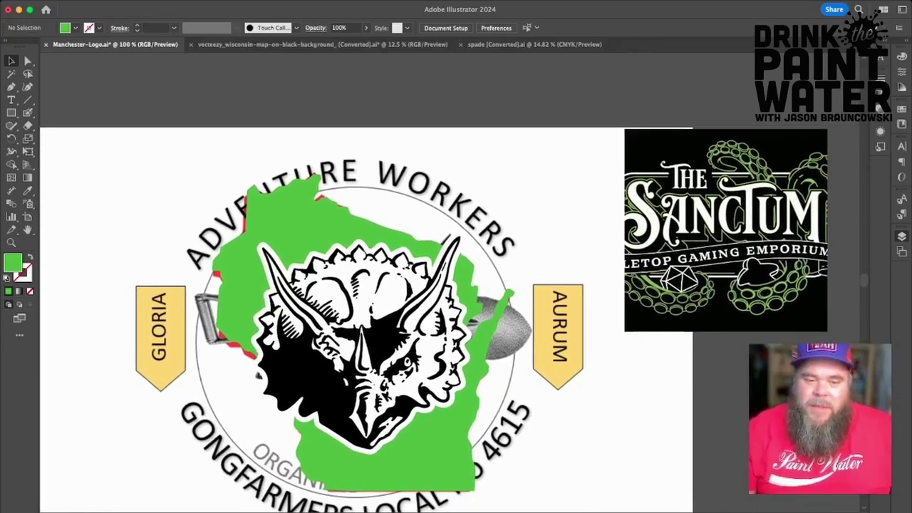
click(307, 221)
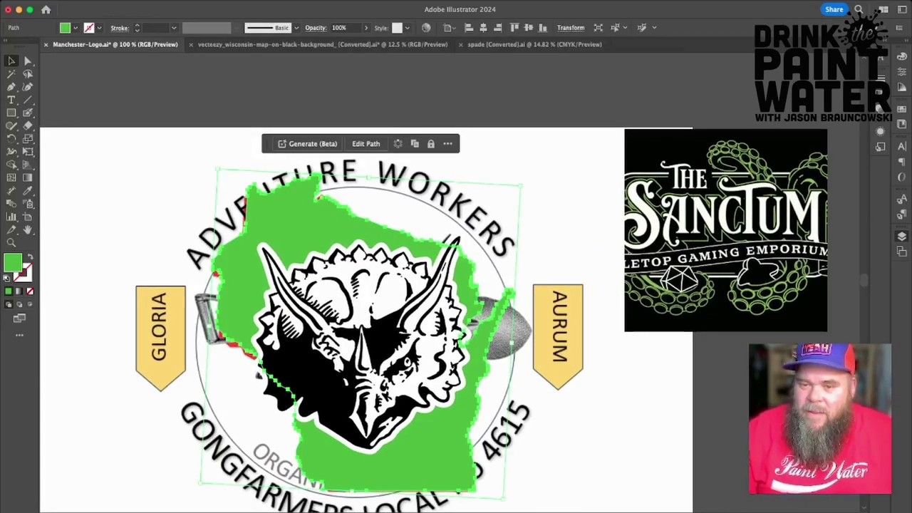
key(Delete)
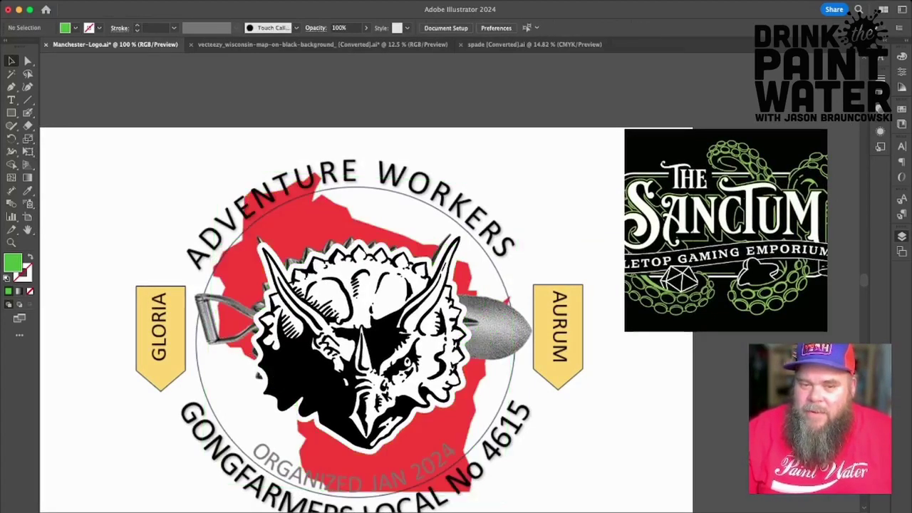
click(333, 364)
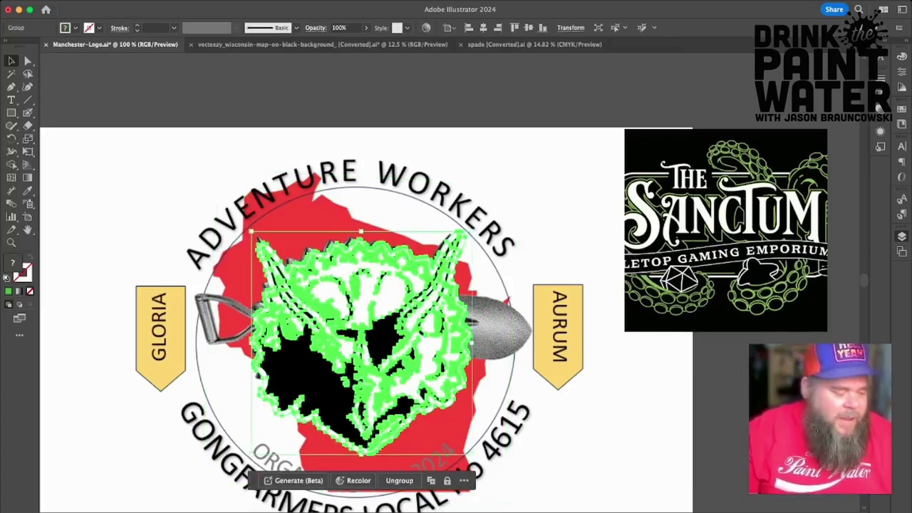
key(super+shift+a)
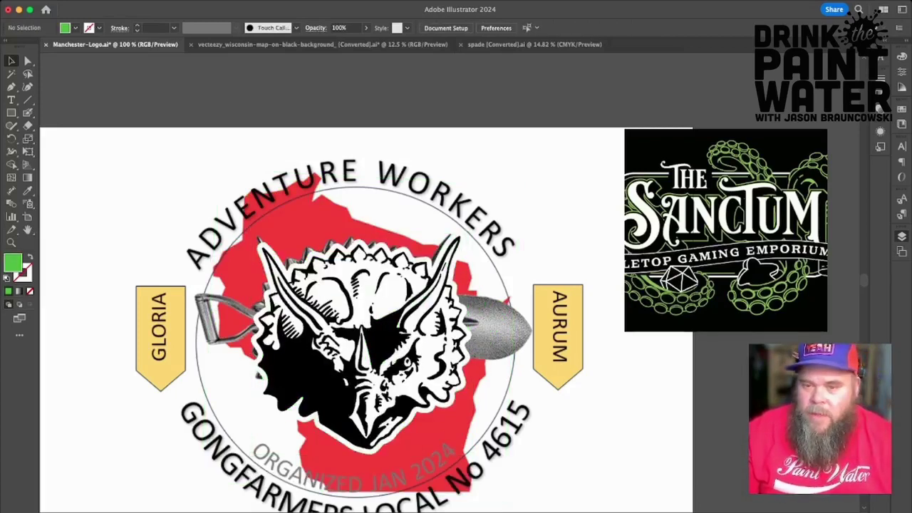
key(super+z)
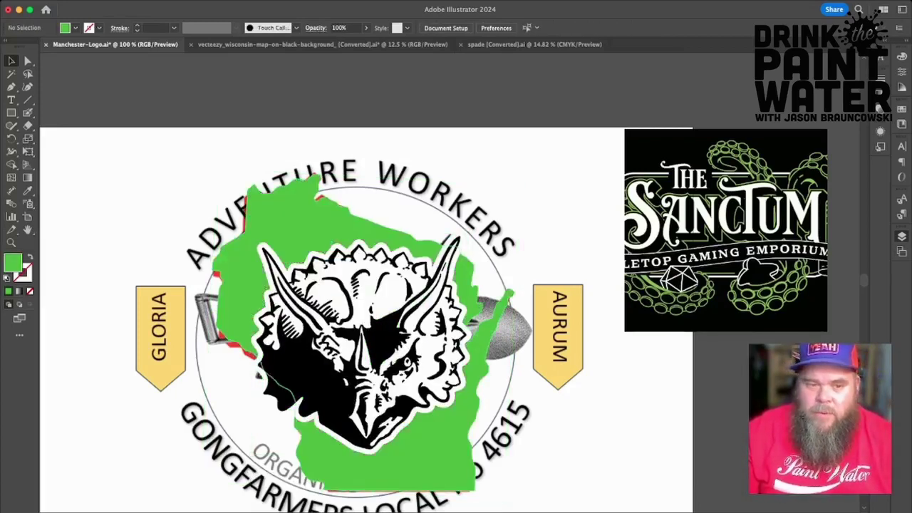
click(292, 223)
key(super+shift+a)
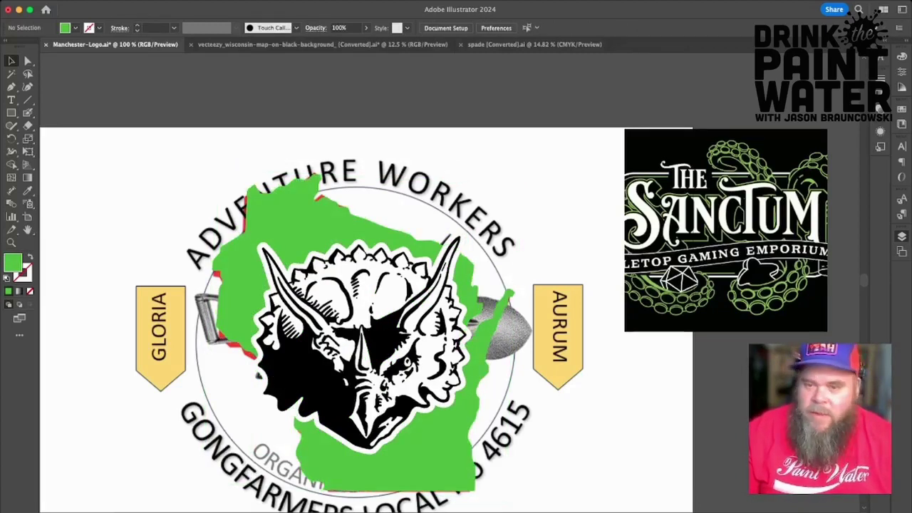
key(super+shift+z)
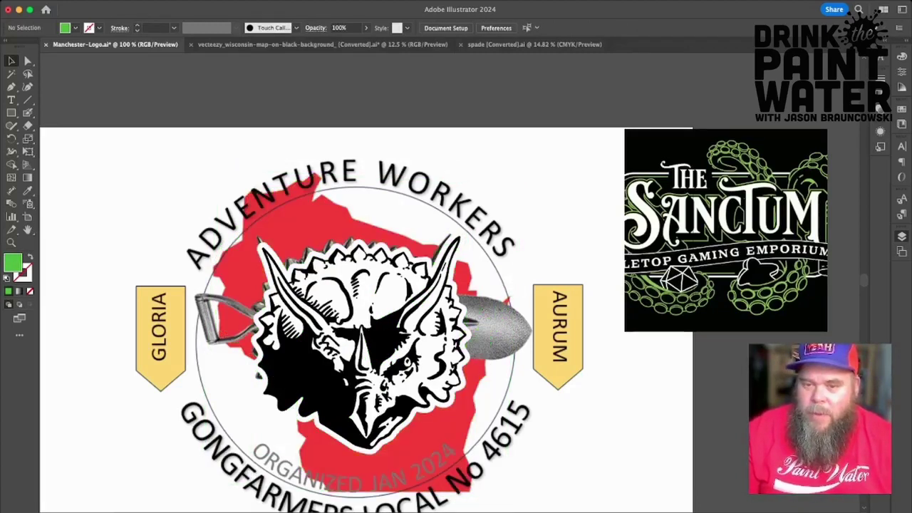
key(super+shift+z)
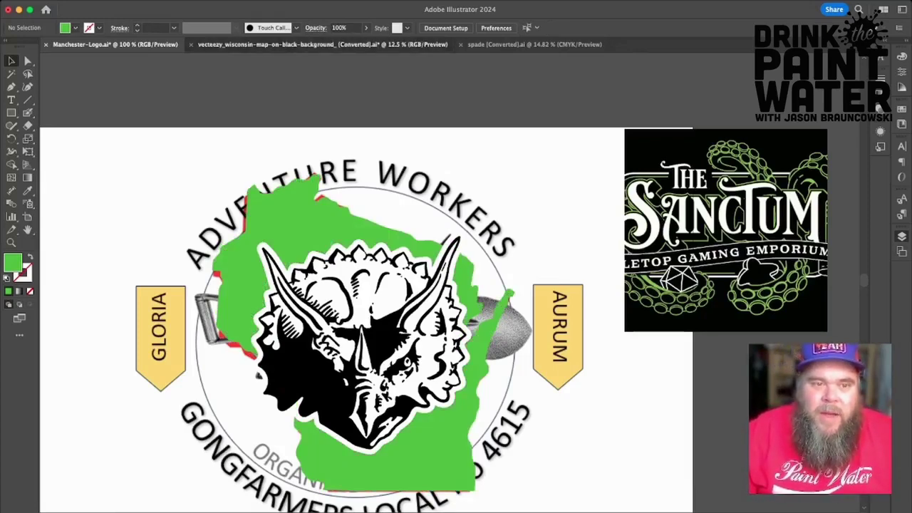
Close the vecteezy Wisconsin map document and switch to the spade document.
click(323, 44)
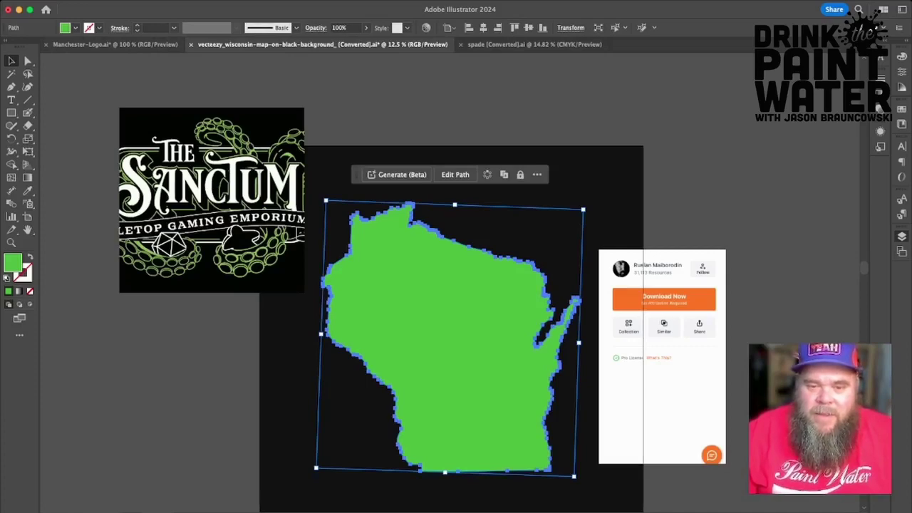
key(super+w)
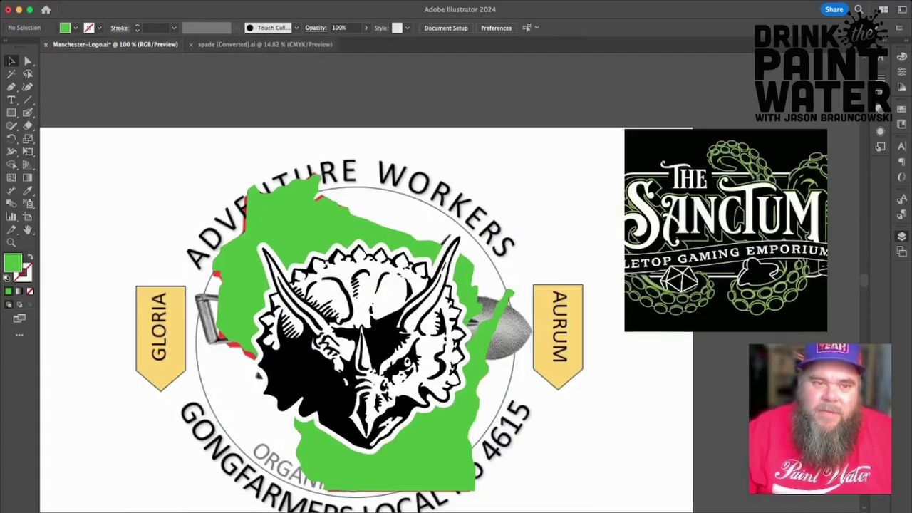
key(ctrl+Tab)
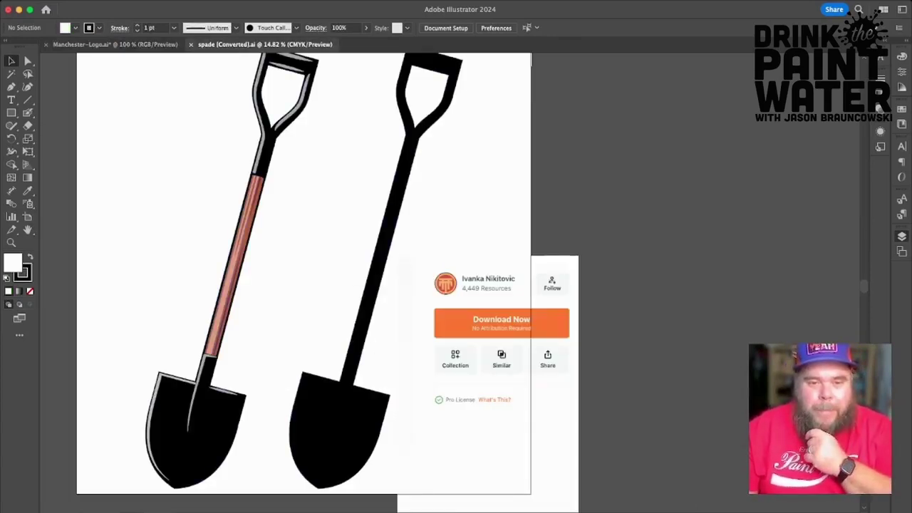
Ungroup the shovel artwork and move the solid black shovel silhouette off the artboard.
click(339, 428)
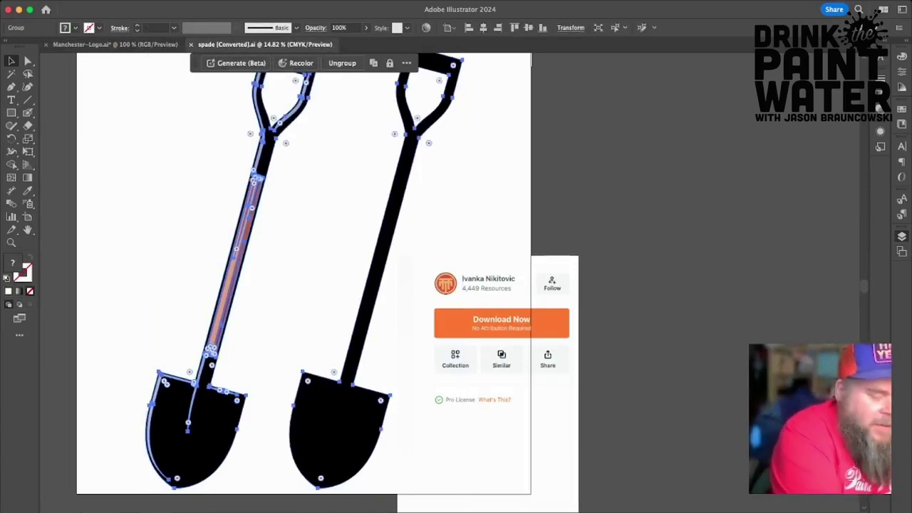
key(shift+super+g)
key(shift+super+a)
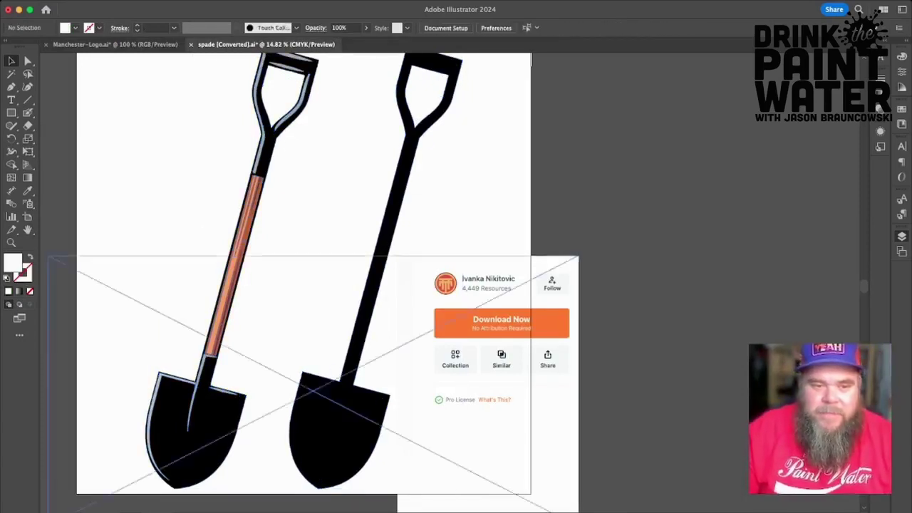
click(221, 327)
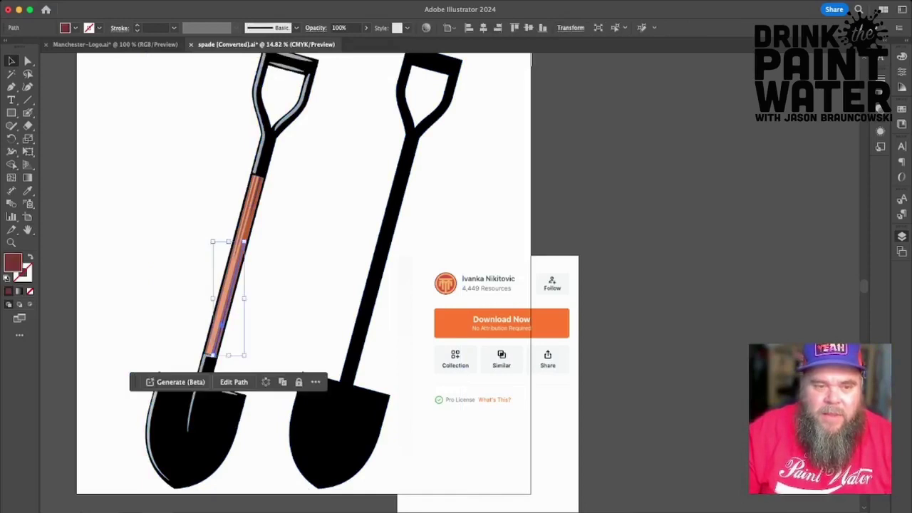
key(shift+super+a)
drag(370, 235, 752, 257)
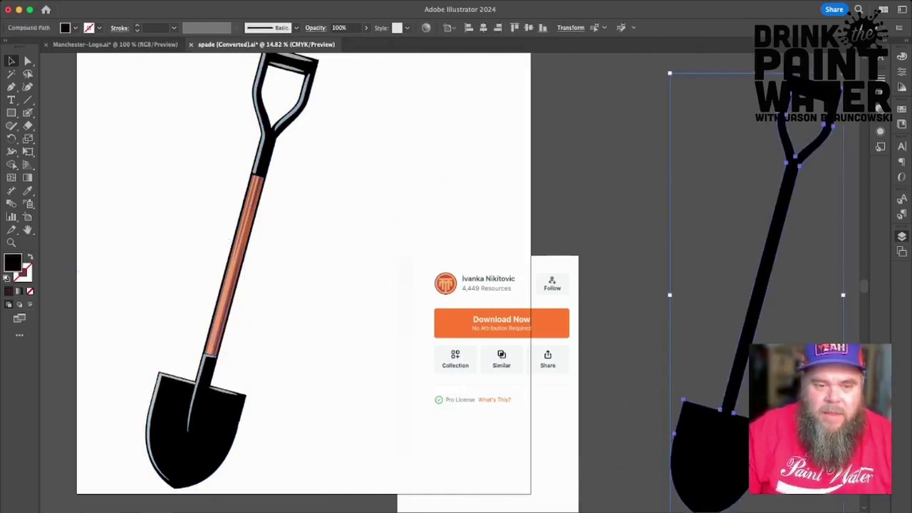
Delete the clipped download-page graphic overlapping the artboard.
key(super+minus)
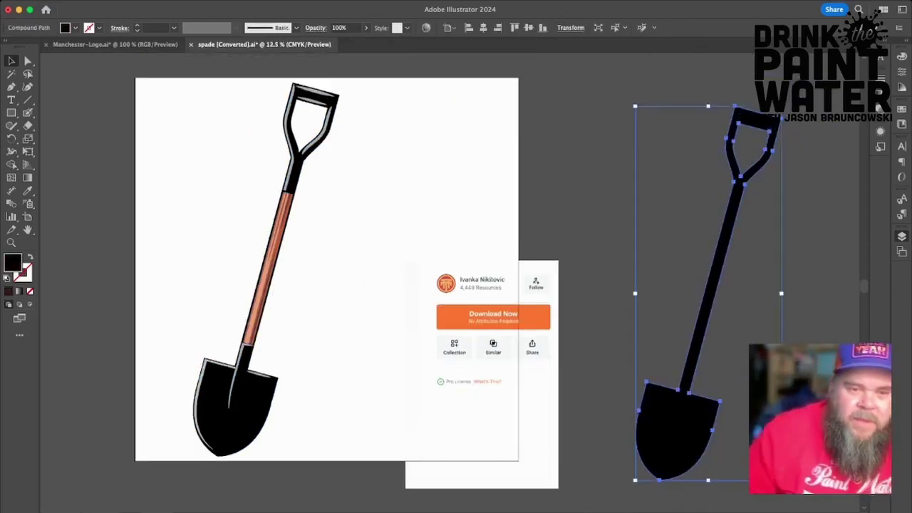
click(492, 413)
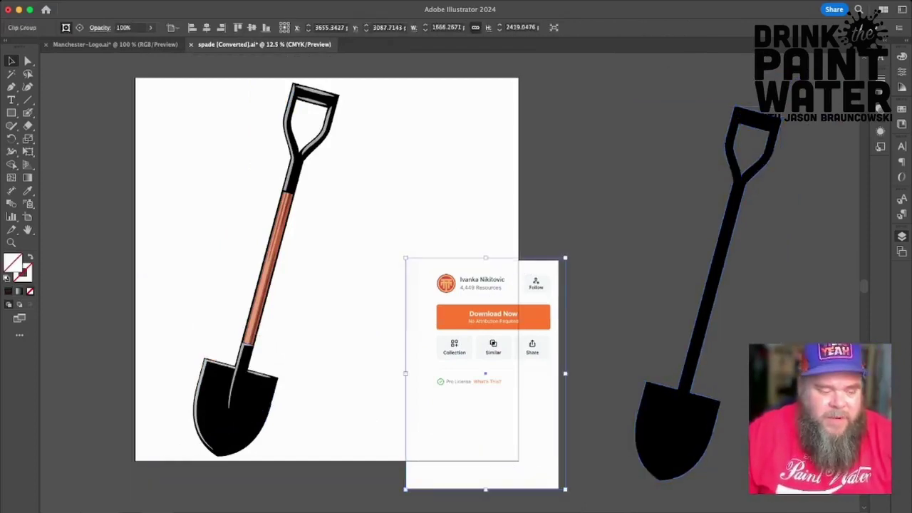
key(Delete)
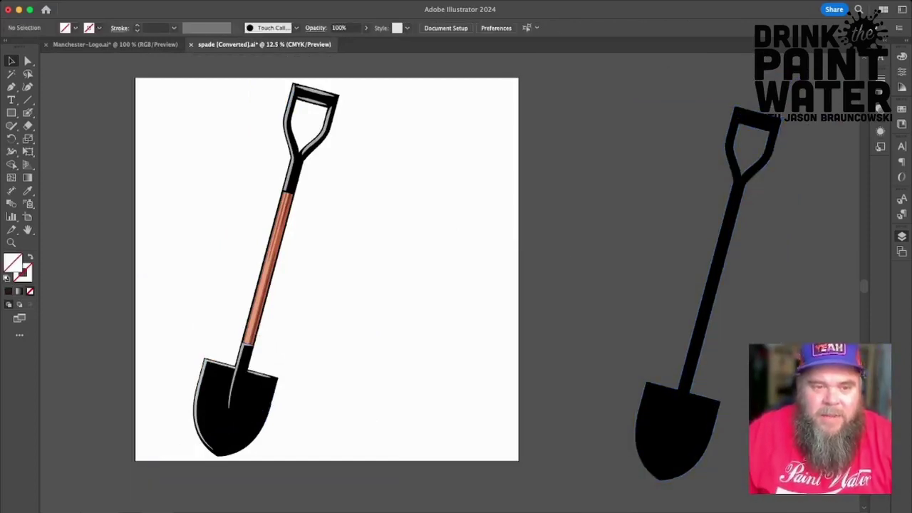
Recolor the grey highlight along the shovel blade's outer edge with white sampled from the background.
drag(157, 80, 379, 495)
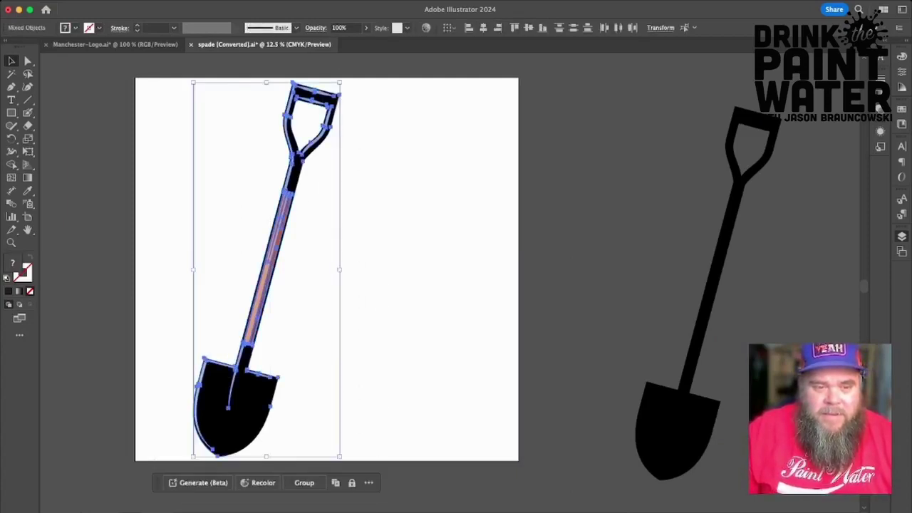
key(super+equal)
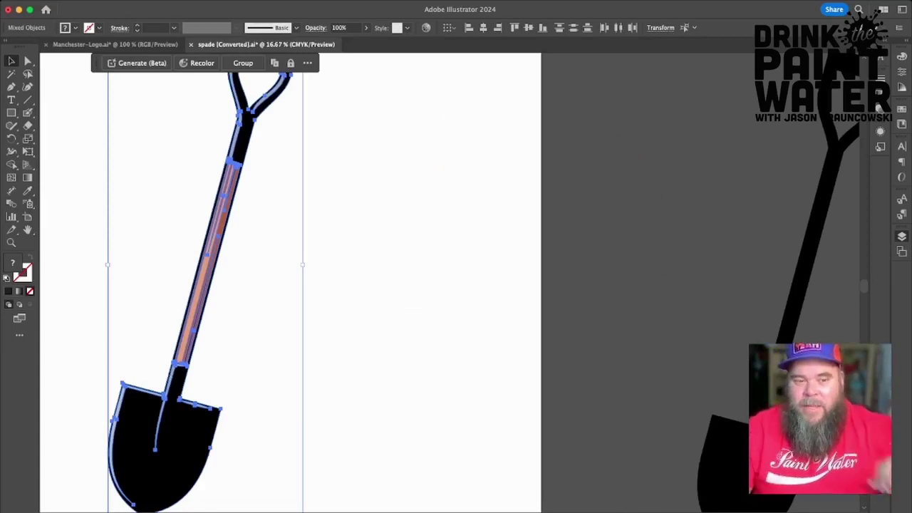
key(super+shift+a)
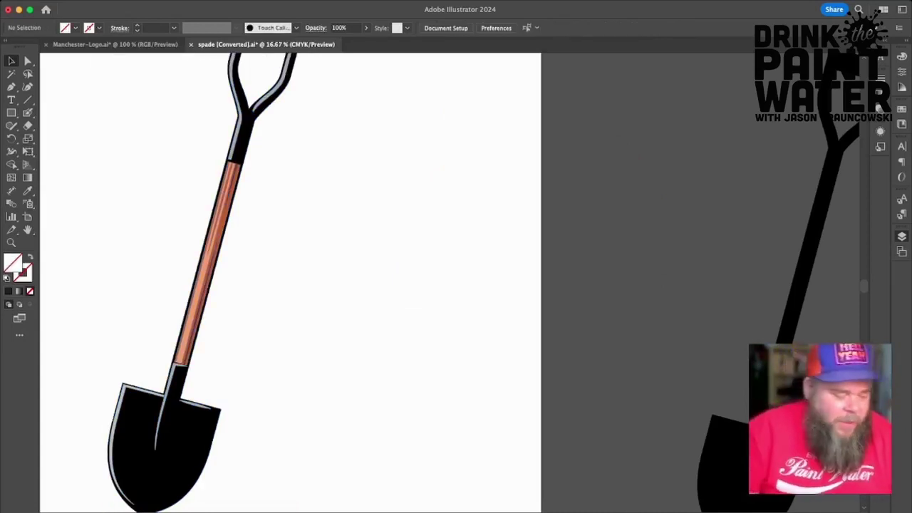
key(super+equal)
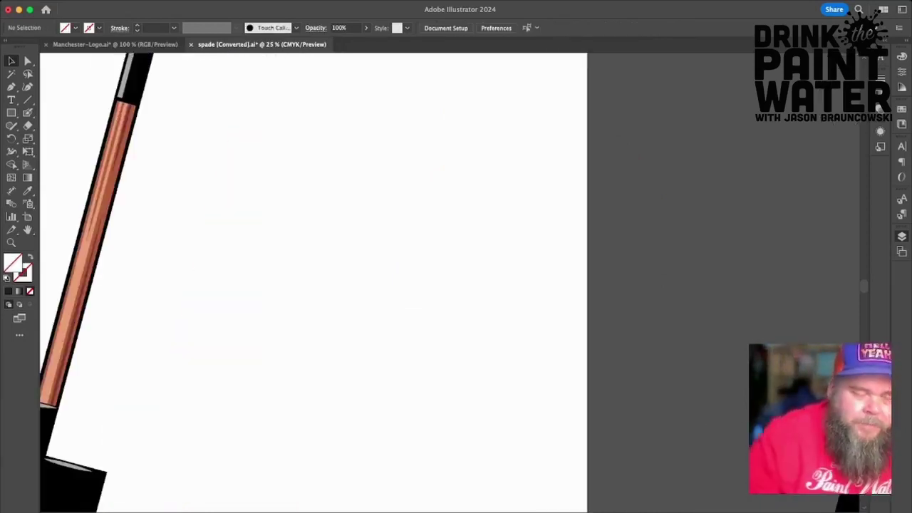
scroll(449, 282, left, 3)
scroll(449, 282, down, 3)
scroll(449, 282, left, 3)
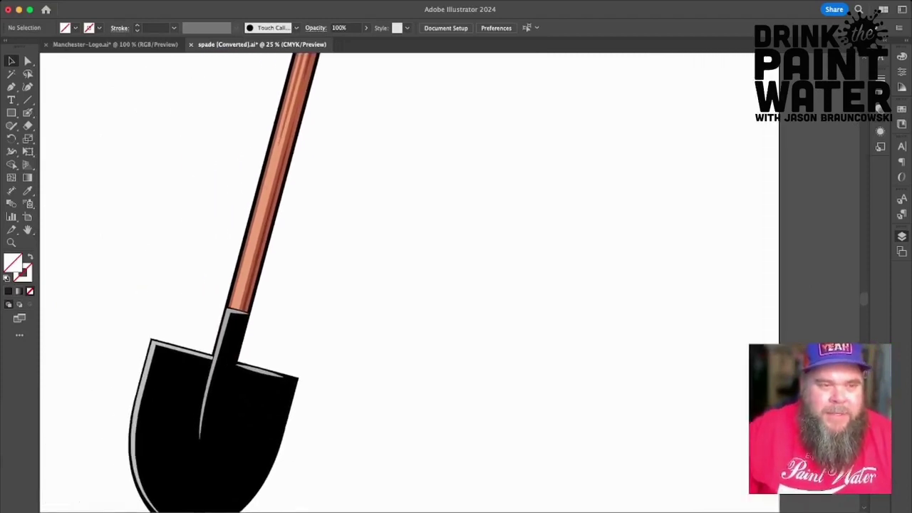
key(a)
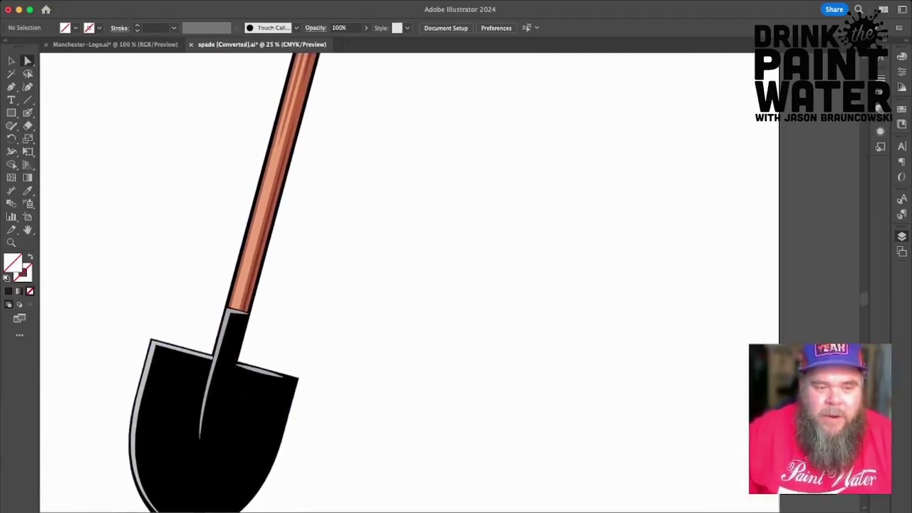
click(145, 369)
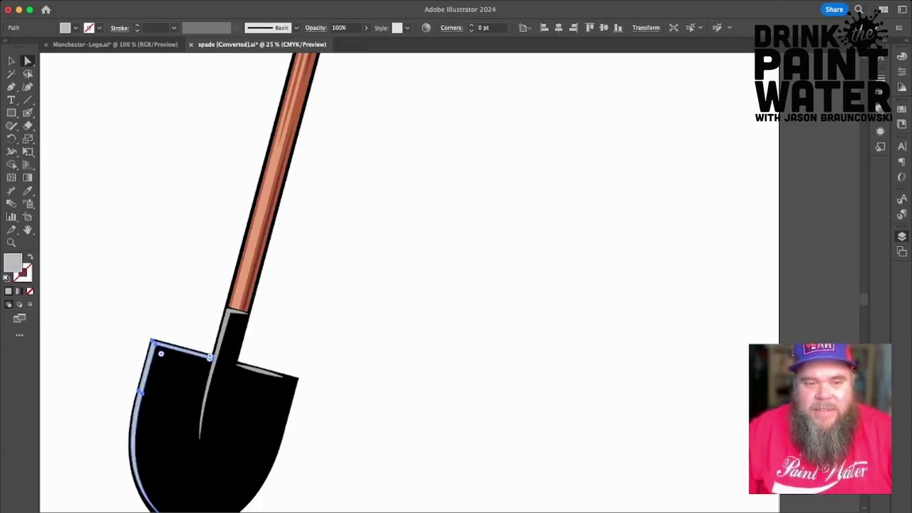
scroll(410, 283, up, 5)
scroll(410, 282, right, 1)
scroll(410, 282, down, 4)
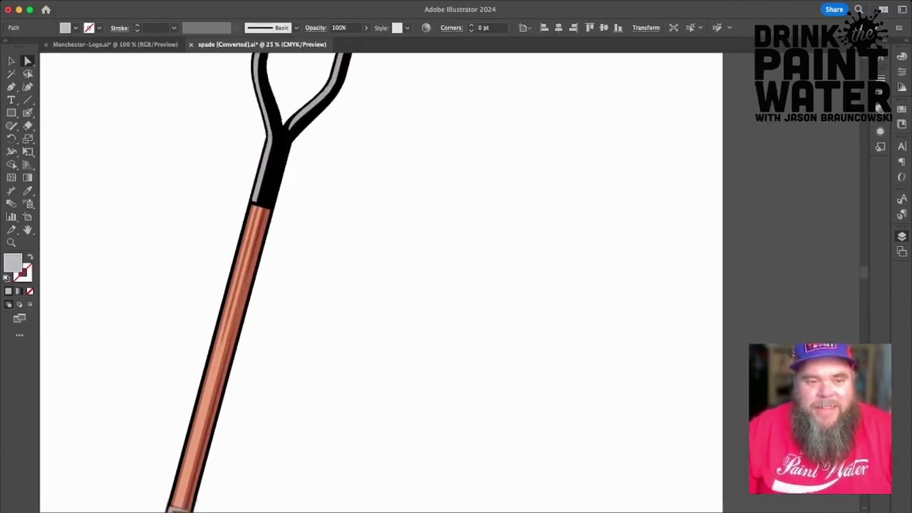
scroll(410, 283, down, 1)
scroll(409, 283, left, 1)
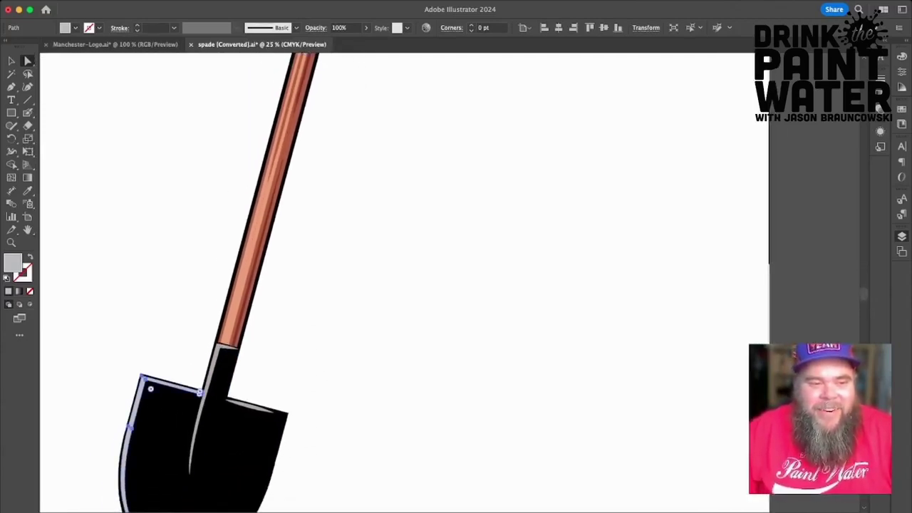
key(i)
click(356, 321)
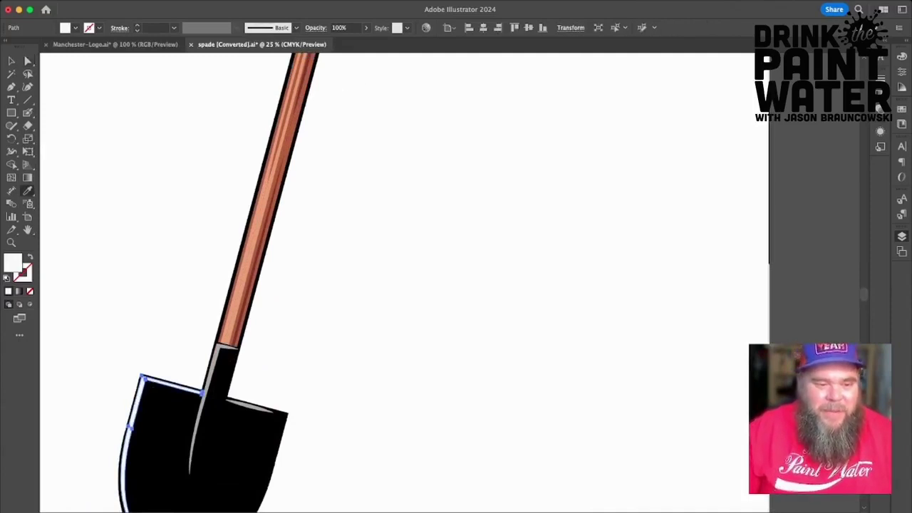
Recolor the remaining grey highlights on the shovel's blade and socket with the sampled white.
key(v)
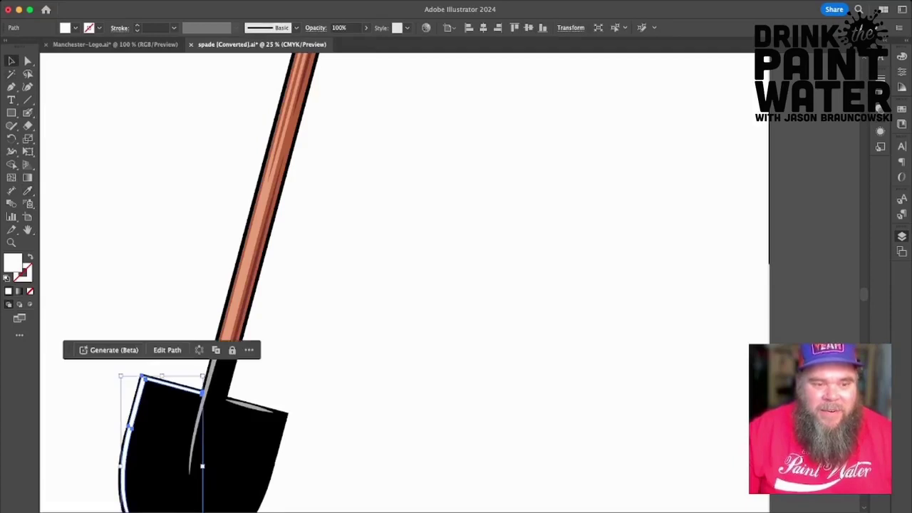
key(super+shift+a)
scroll(405, 283, down, 4)
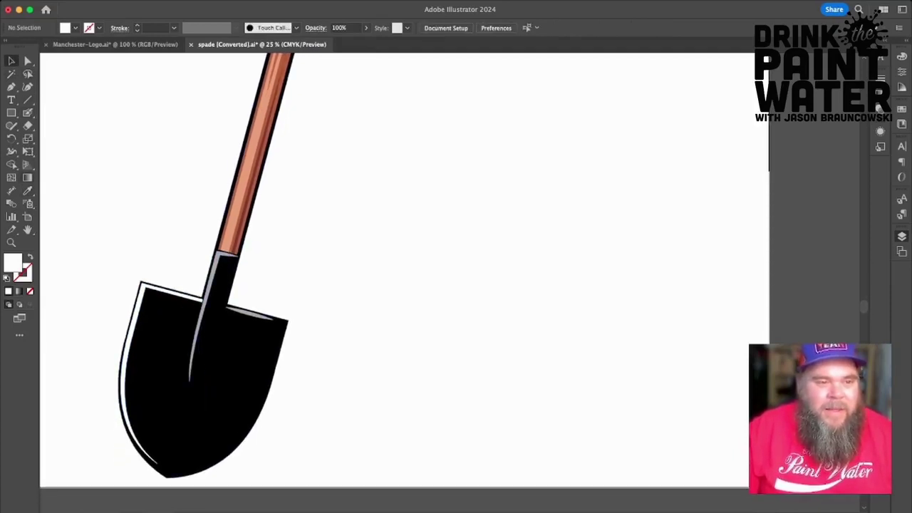
key(i)
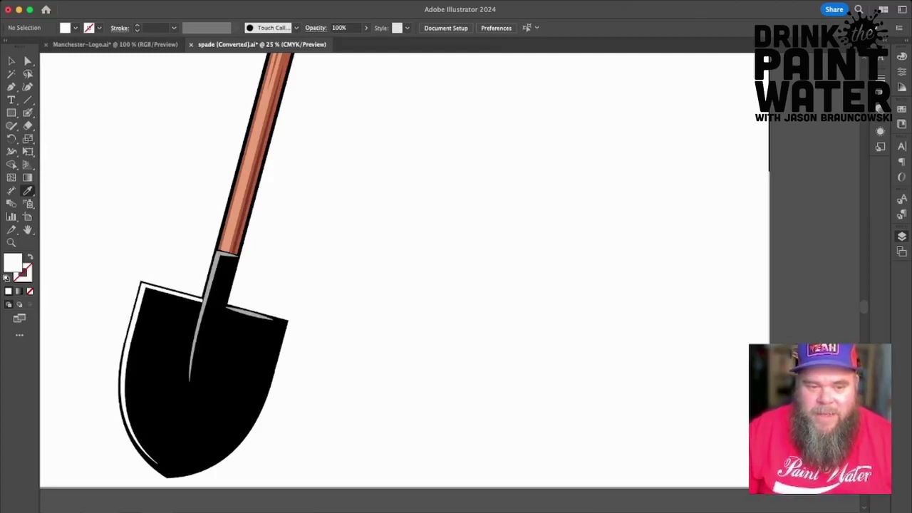
alt+click(251, 314)
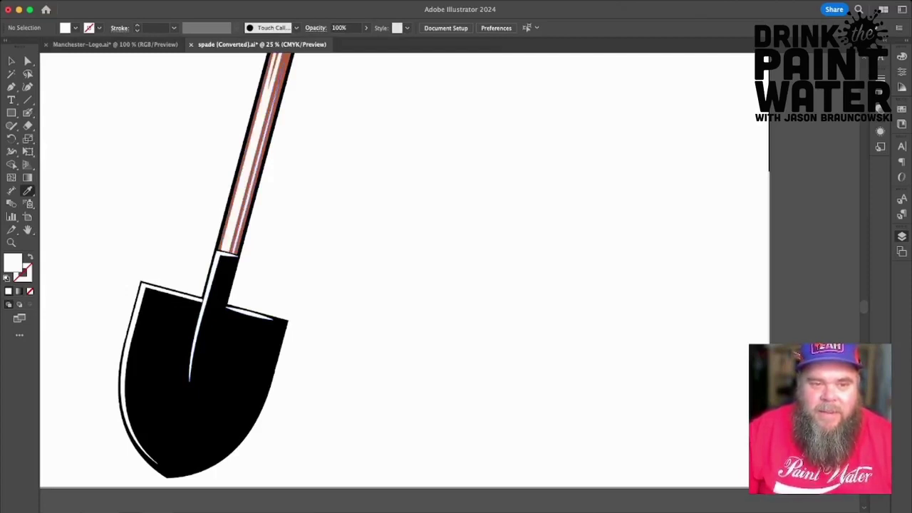
Undo the white recolor of the handle's light stripes and apply white to its surrounding wood areas and the grip highlights.
scroll(399, 285, up, 5)
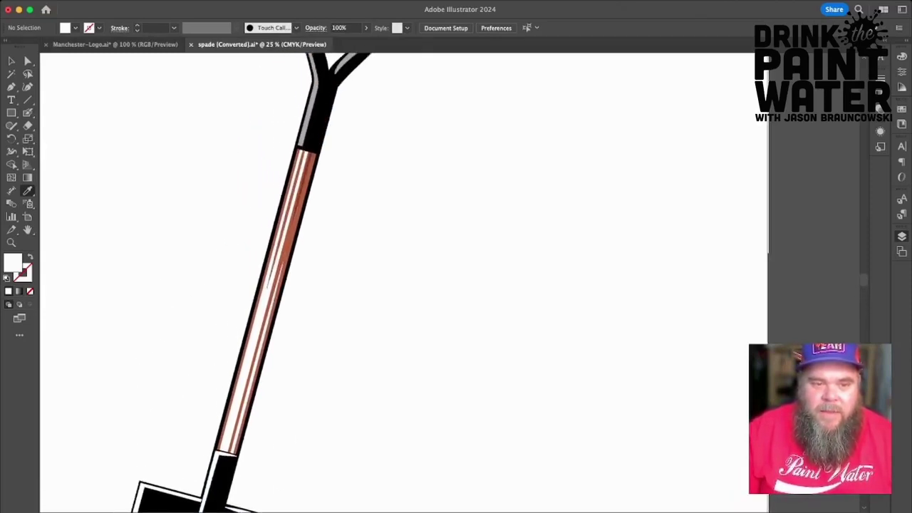
key(super+z)
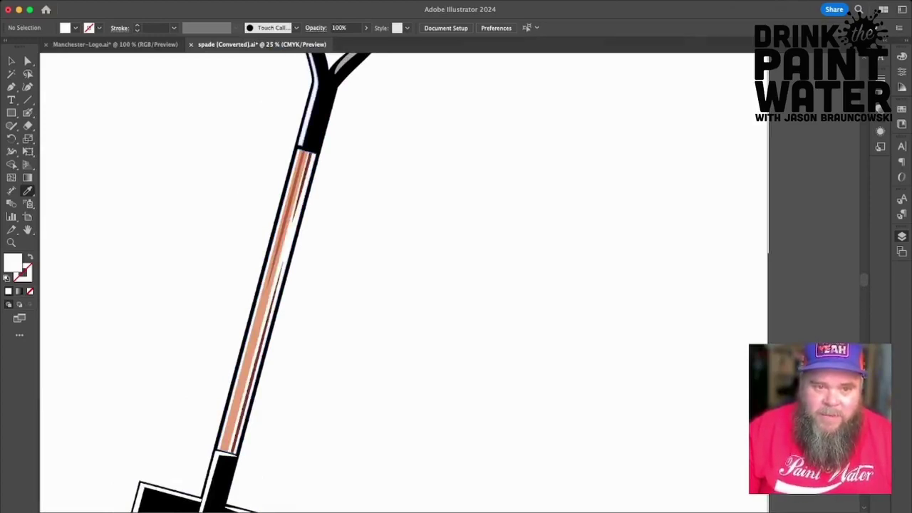
scroll(399, 285, up, 5)
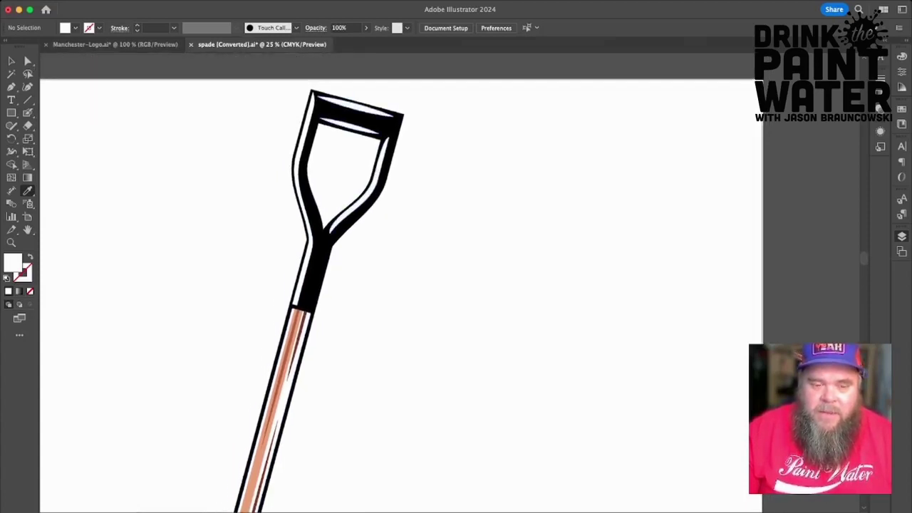
scroll(399, 285, down, 6)
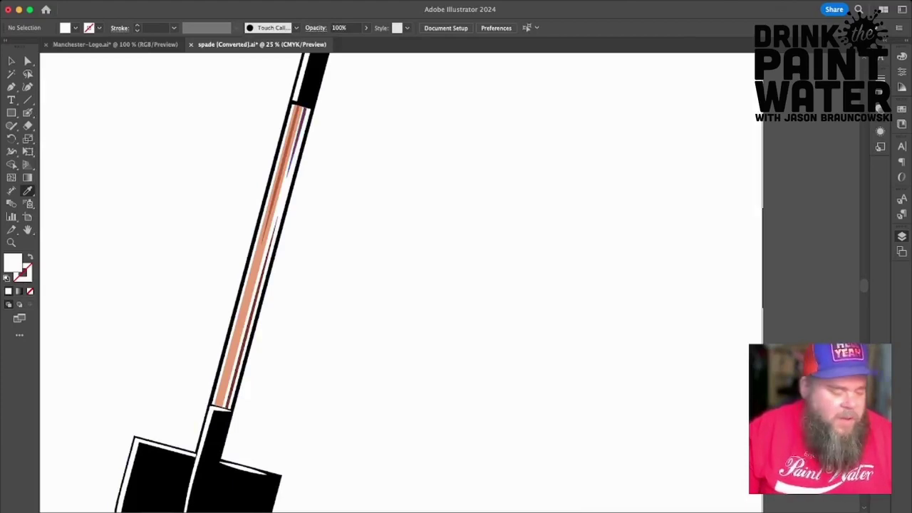
Recolor the remaining brown and orange grain stripes on the shovel's wooden shaft black.
super+click(303, 117)
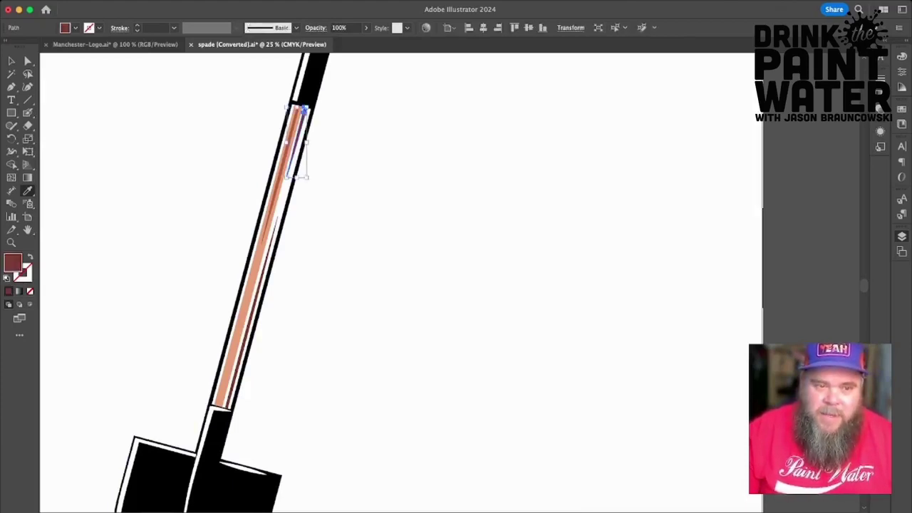
click(302, 111)
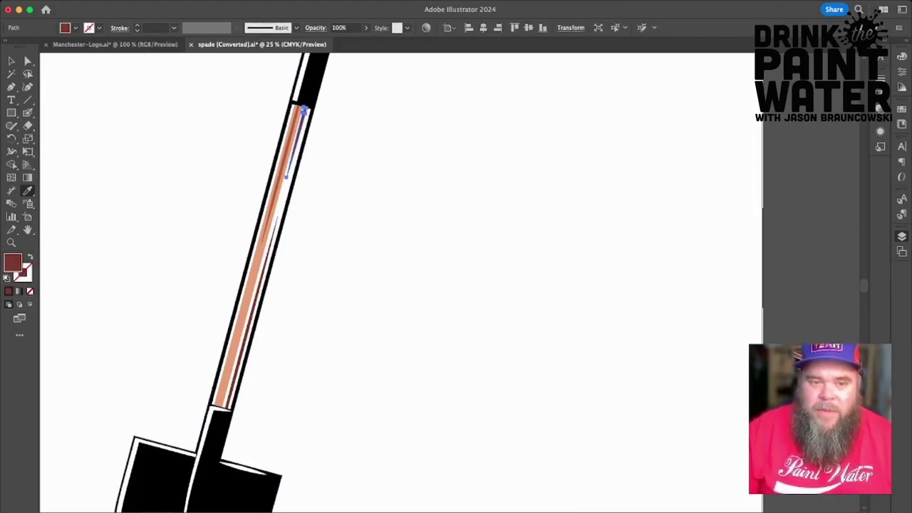
click(302, 110)
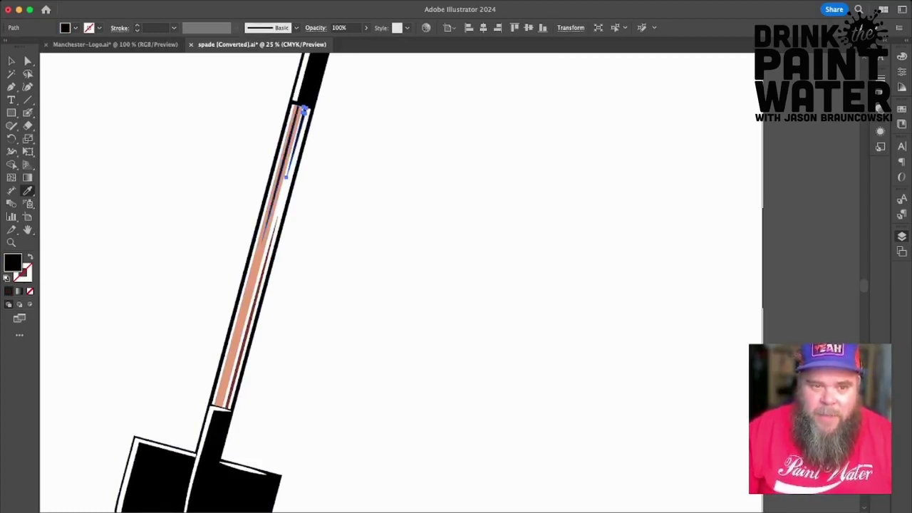
alt+click(249, 292)
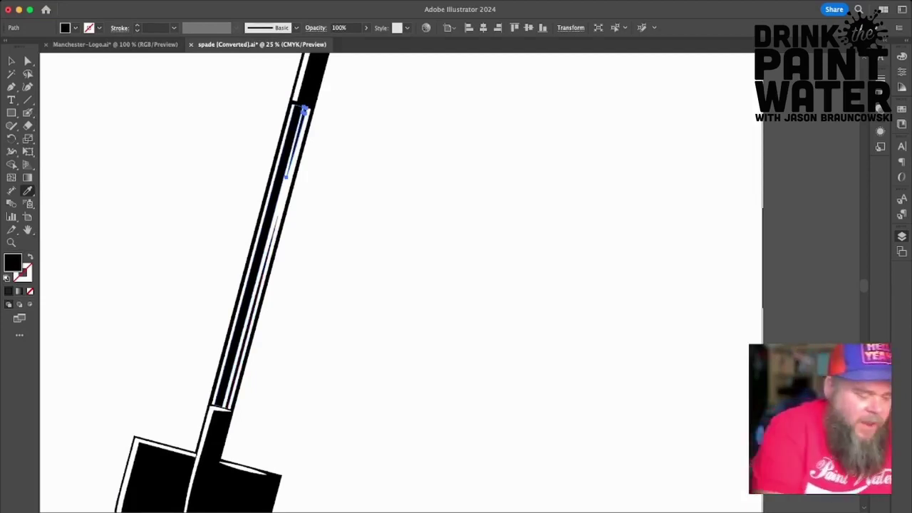
key(super+minus)
key(super+minus)
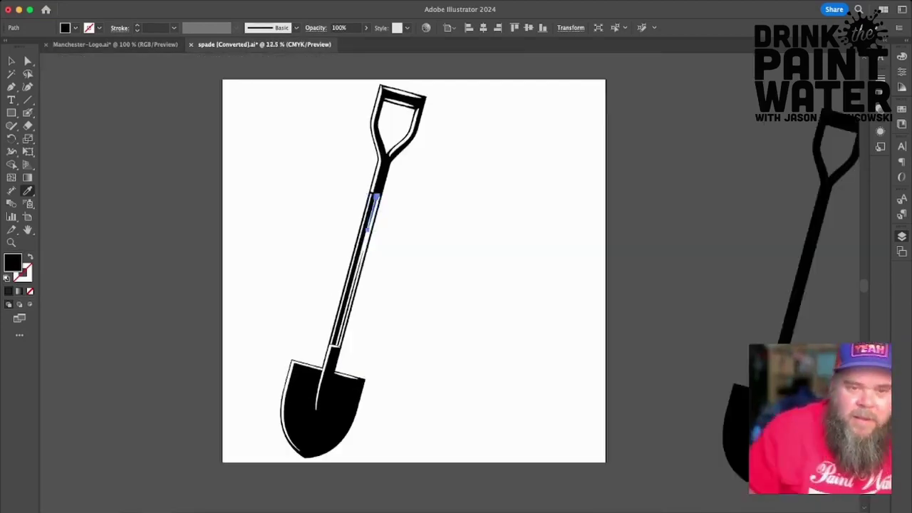
click(11, 61)
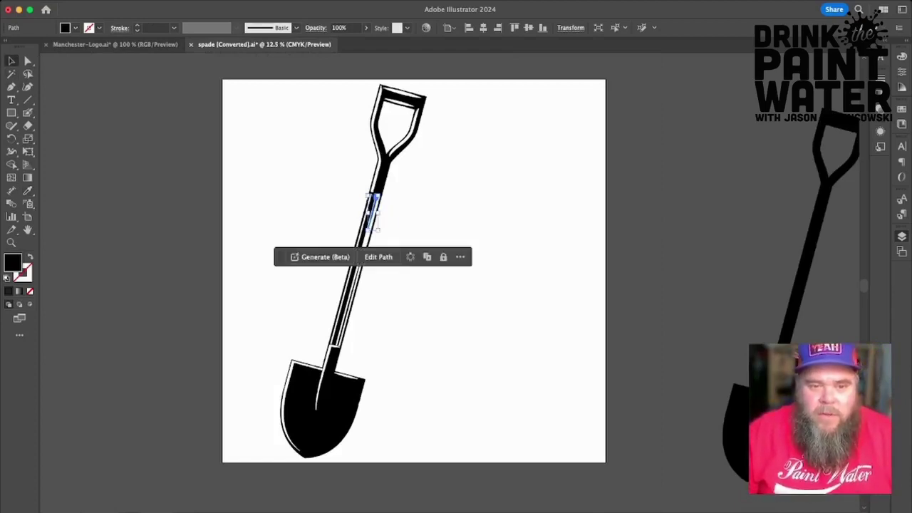
key(super+shift+a)
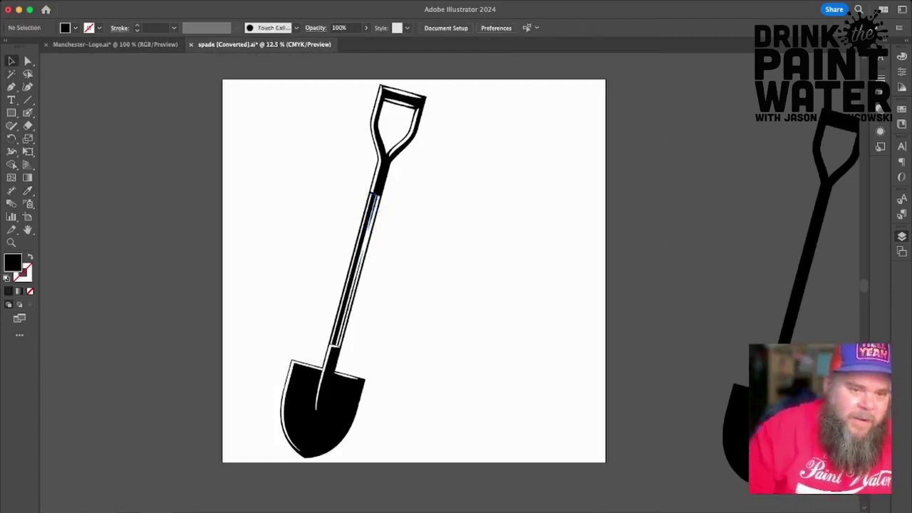
Group all of the black-and-white shovel artwork and paste a copy into the Manchester-Logo document.
drag(254, 122, 417, 425)
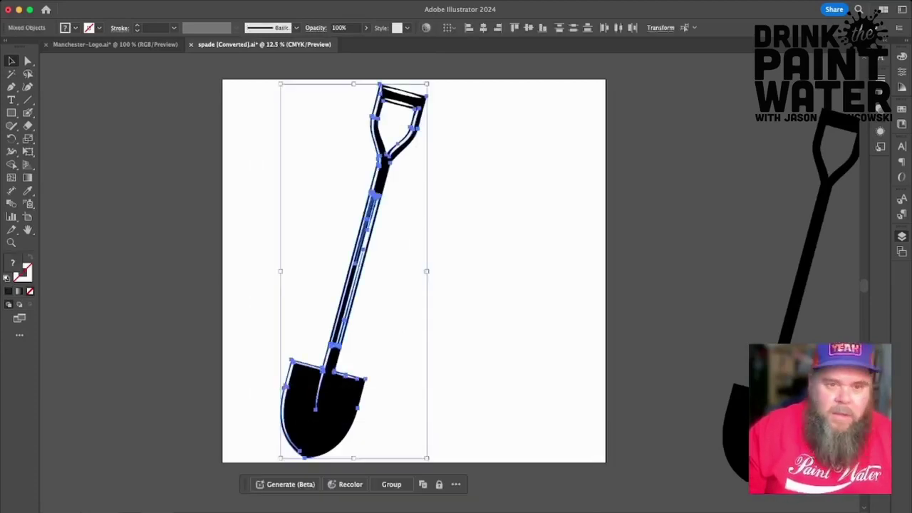
key(super+shift+a)
drag(236, 101, 455, 460)
key(a)
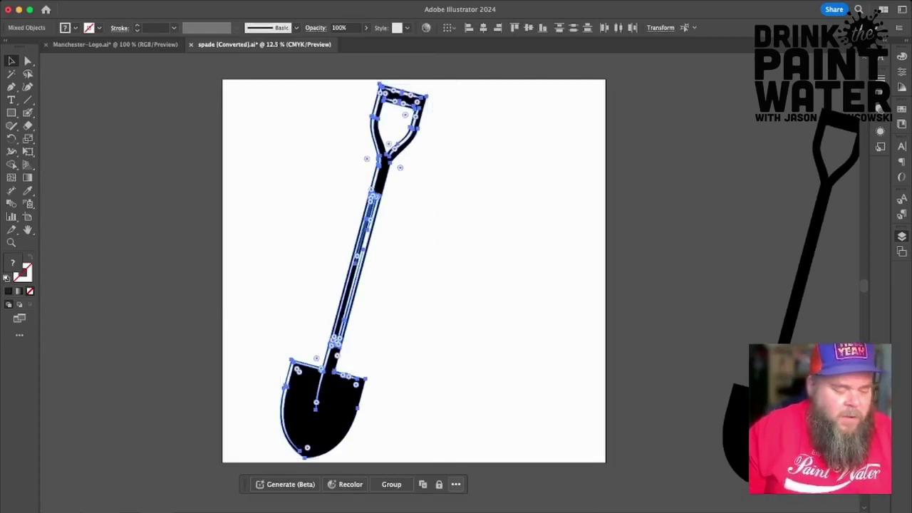
key(super+g)
key(super+c)
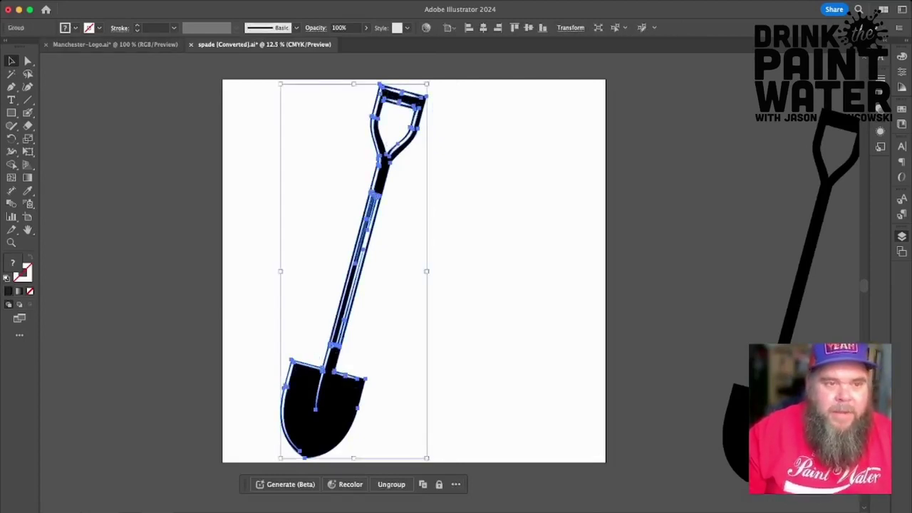
click(142, 45)
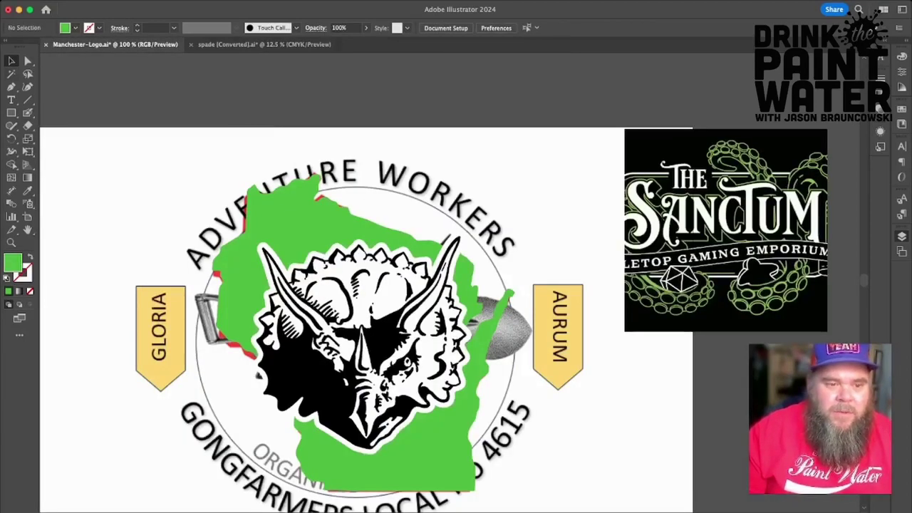
key(super+v)
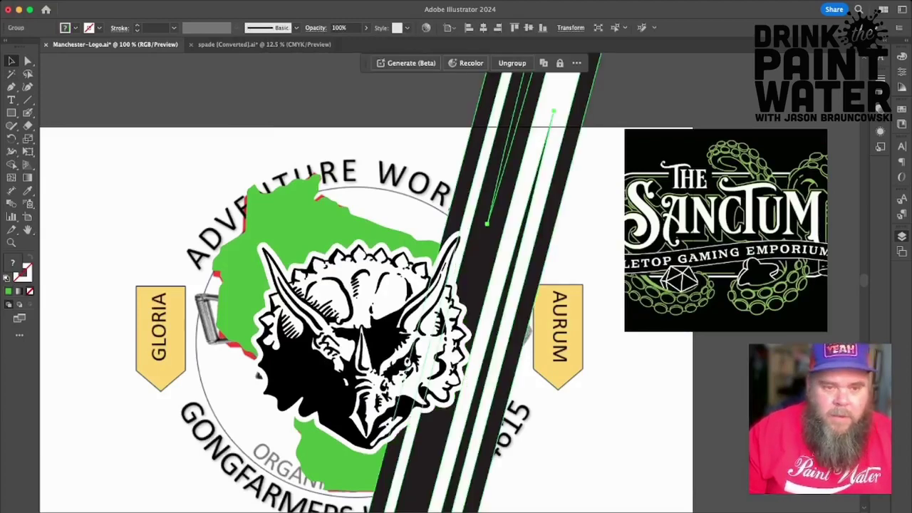
Scale the oversized pasted shovel down proportionally and place it over the logo artwork on the artboard.
key(super+minus)
key(super+minus)
key(super+0)
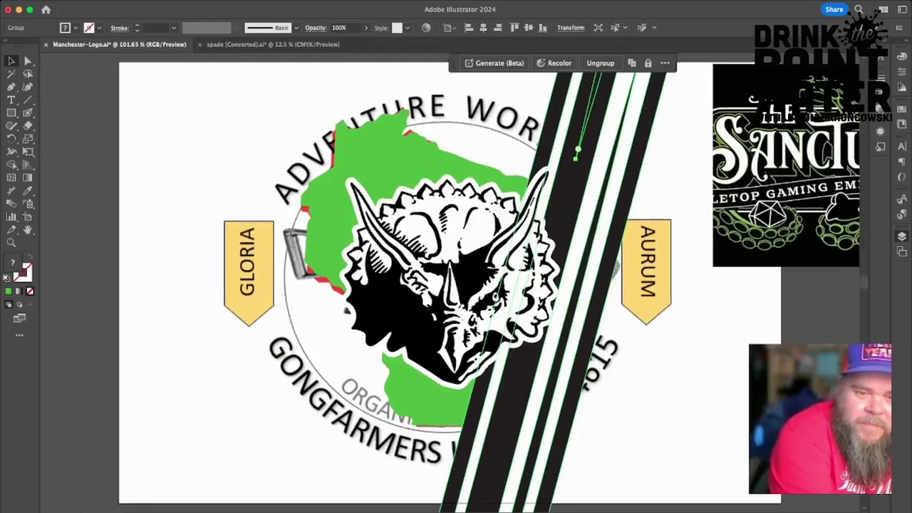
key(super+minus)
key(super+minus)
key(super+minus)
key(super+minus)
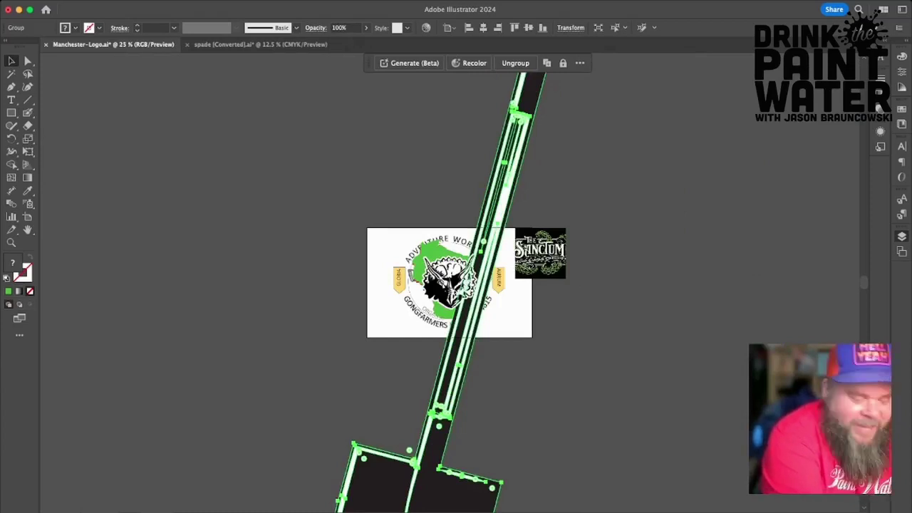
key(super+minus)
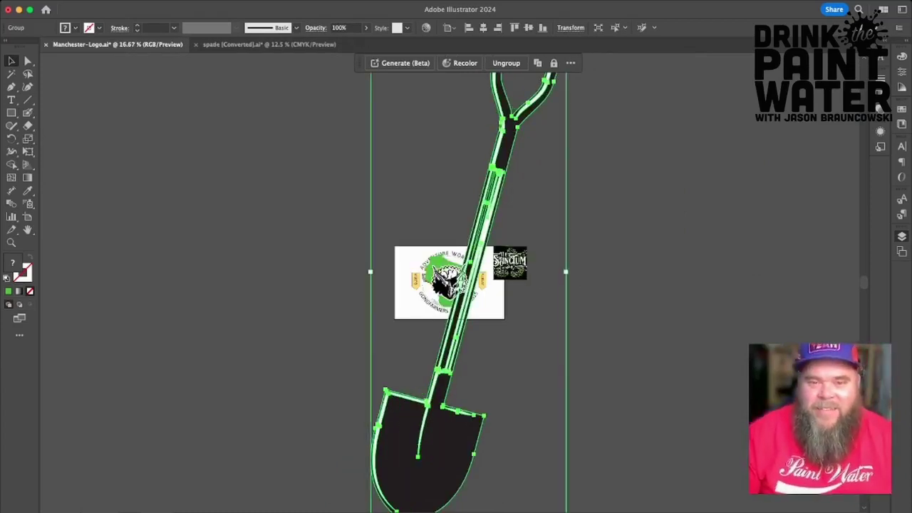
scroll(467, 285, up, 3)
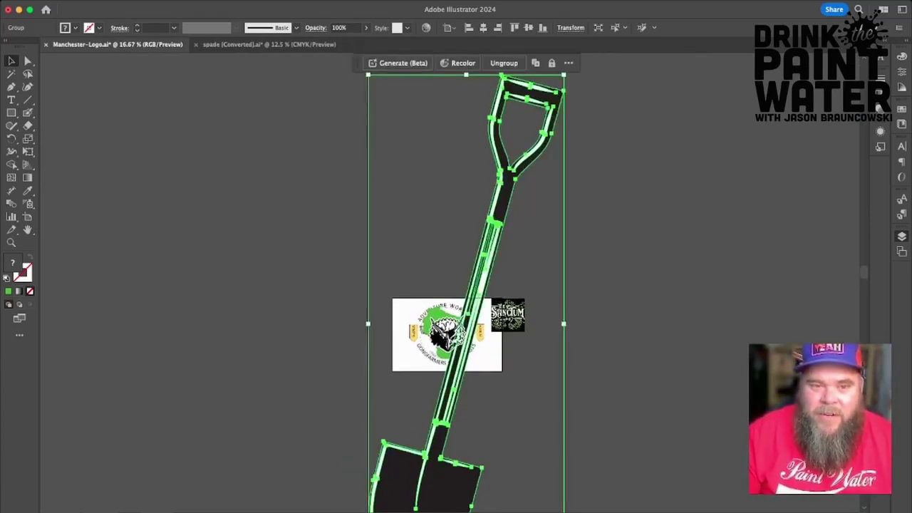
drag(368, 74, 516, 450)
drag(542, 491, 445, 311)
key(super+equal)
key(super+equal)
key(super+equal)
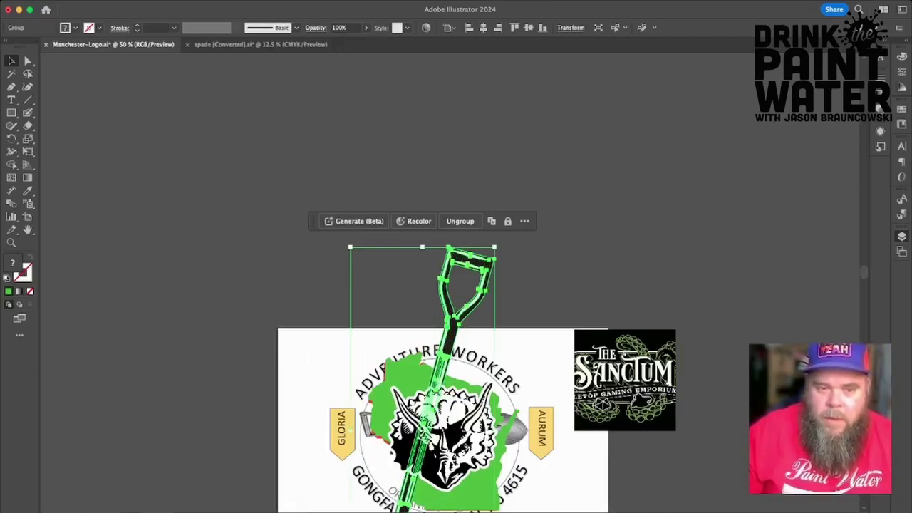
drag(351, 248, 373, 305)
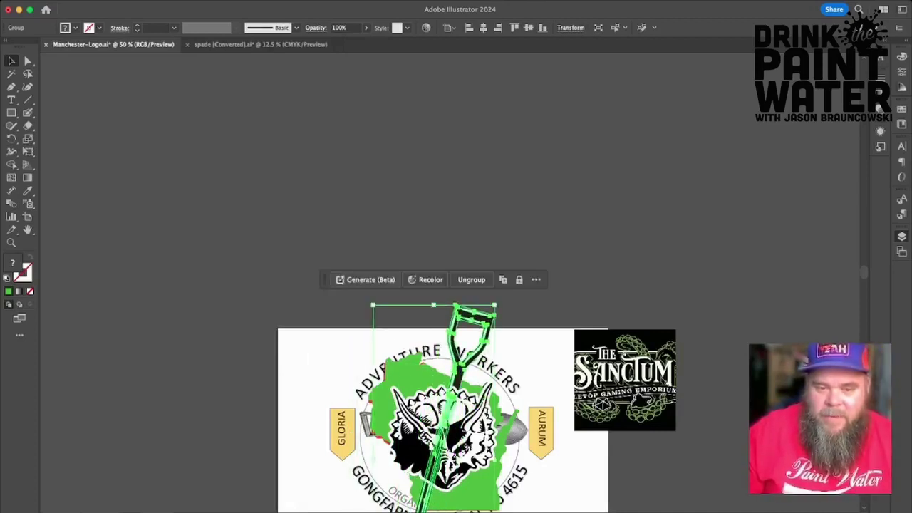
Rotate the shovel so it slants across the logo, with its grip at the upper left and blade at the lower right.
scroll(428, 356, down, 5)
scroll(427, 356, right, 2)
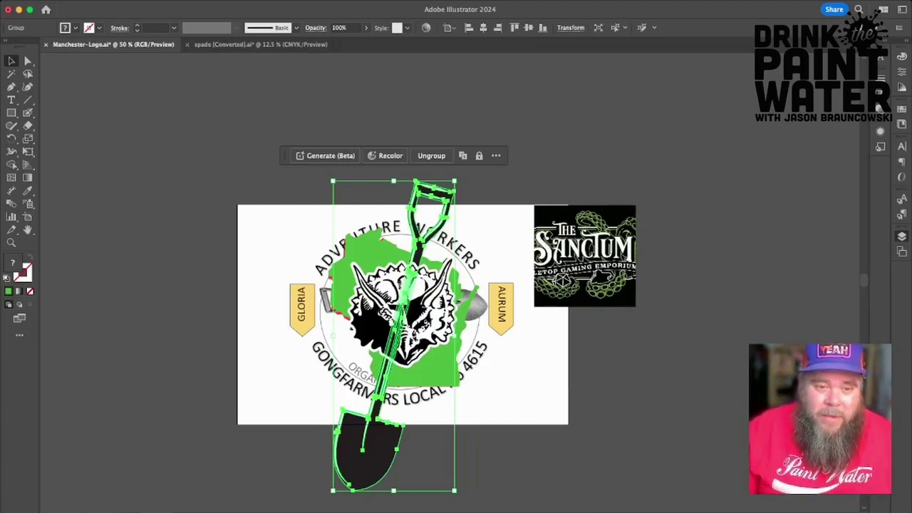
key(super+equal)
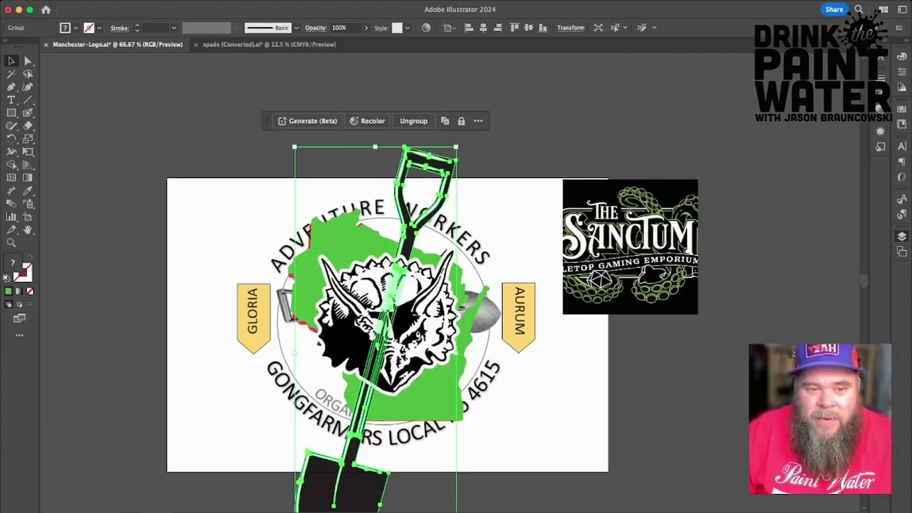
drag(460, 144, 252, 169)
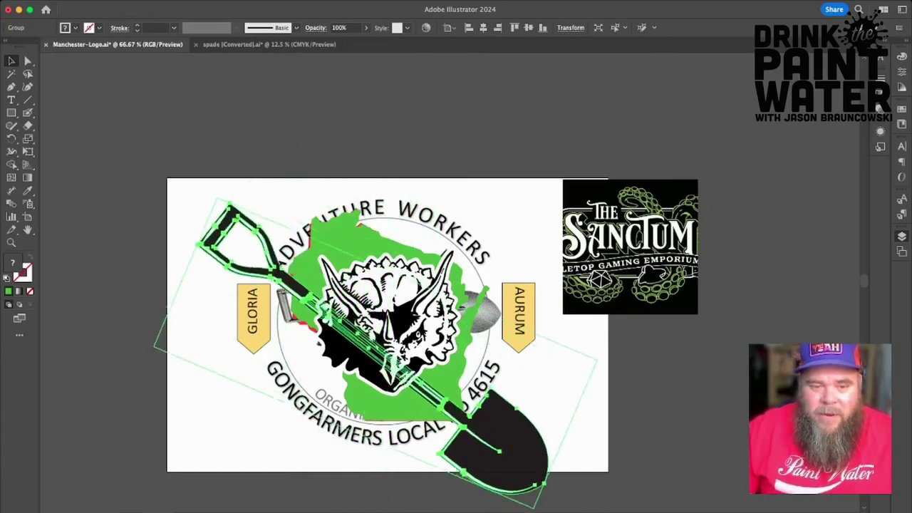
drag(217, 197, 185, 240)
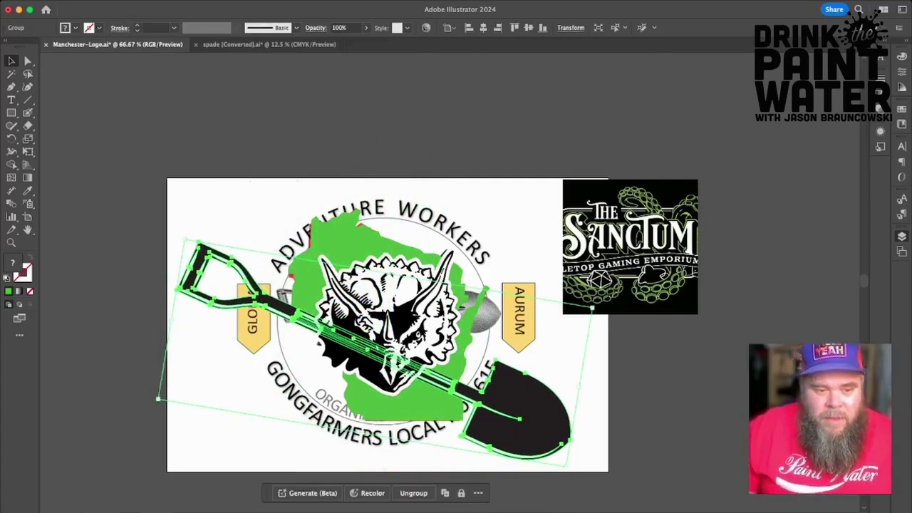
Scale the slanted shovel down further and move it up across the dinosaur head.
drag(158, 399, 258, 379)
drag(539, 385, 533, 347)
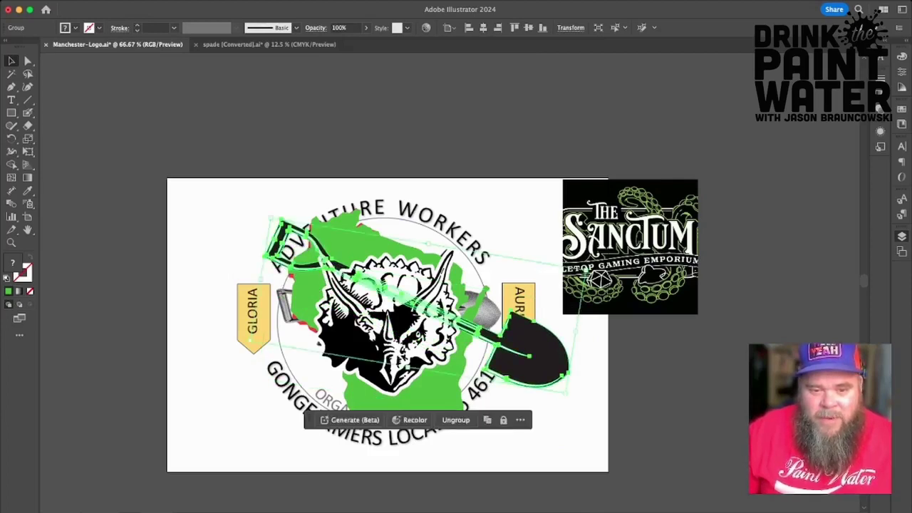
drag(556, 337, 541, 321)
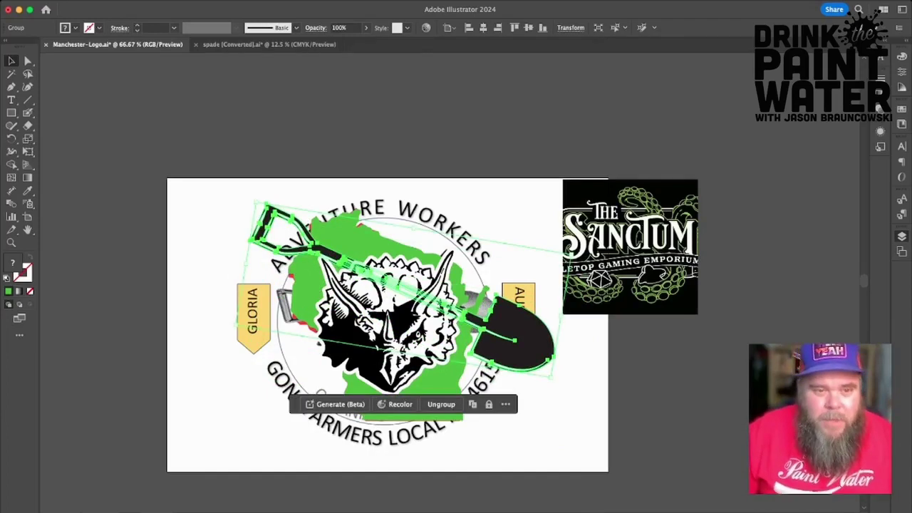
Enlarge the shovel slightly, rotate it to a shallower angle, and nudge it into position across the dinosaur head.
drag(257, 203, 239, 191)
drag(312, 244, 320, 249)
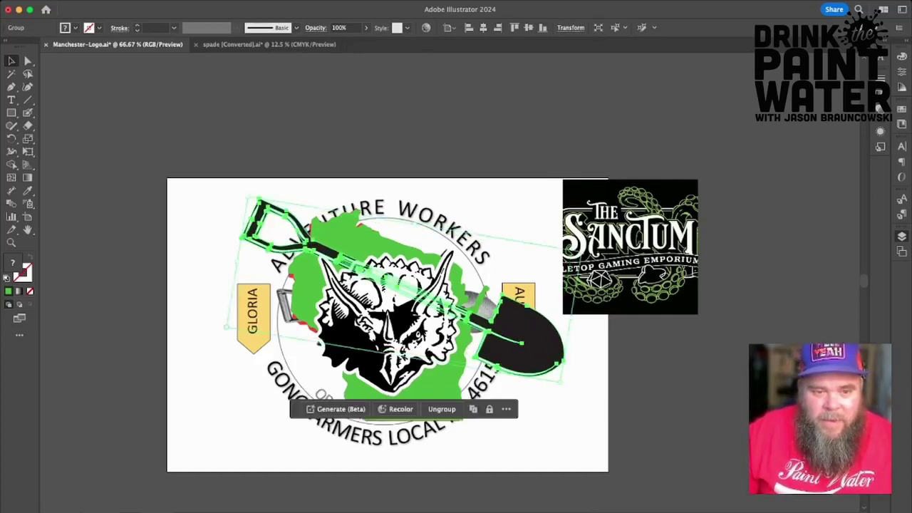
drag(244, 192, 236, 207)
drag(308, 254, 304, 253)
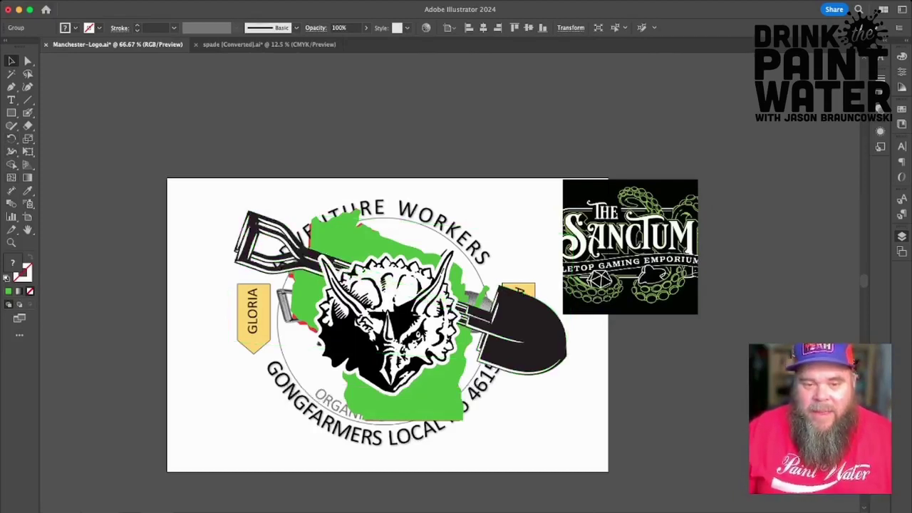
click(524, 342)
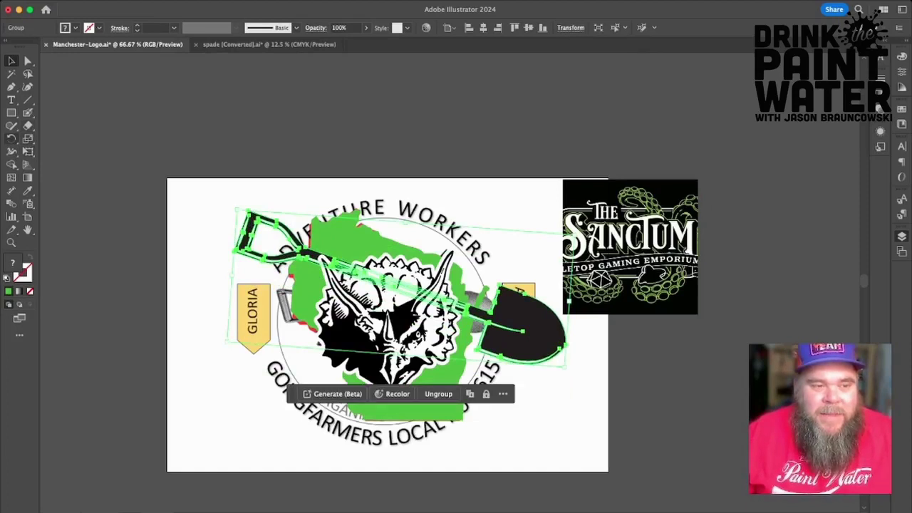
Reflect a copy of the slanted shovel horizontally to form a mirrored, crossed pair over the dinosaur head.
key(r)
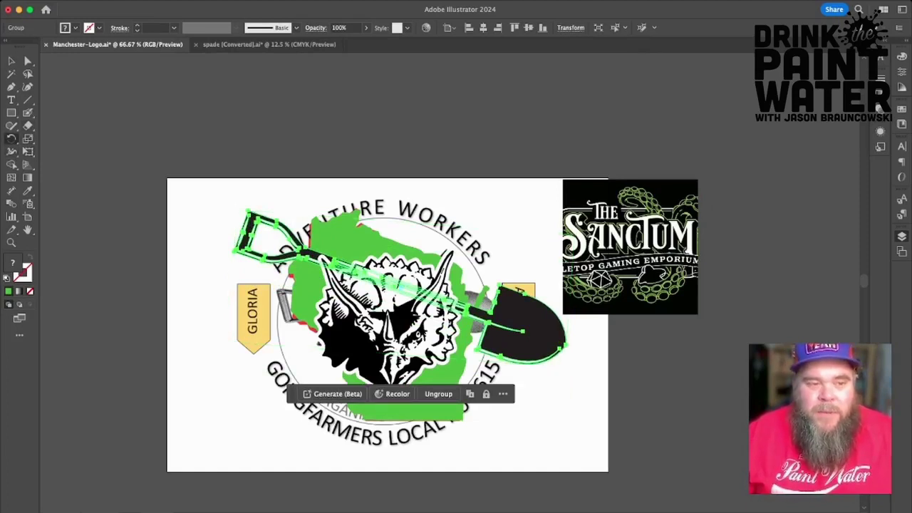
key(o)
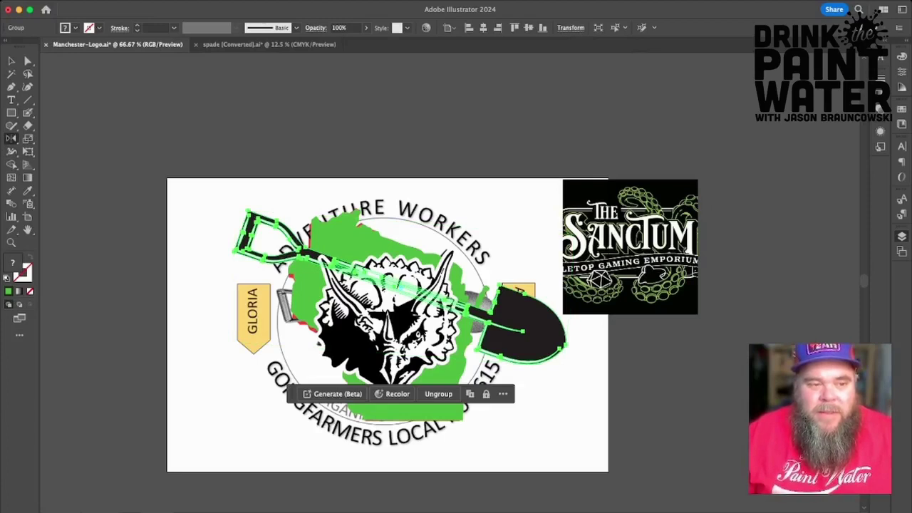
key(alt+Return)
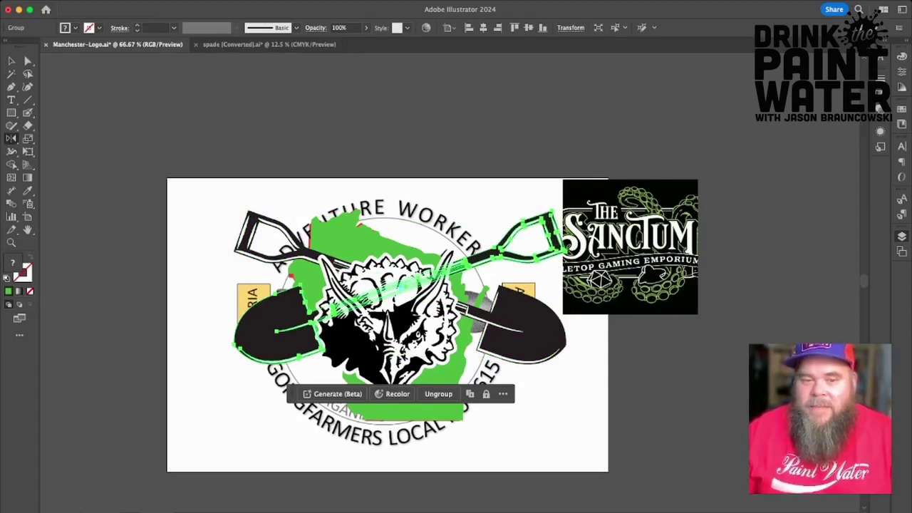
key(v)
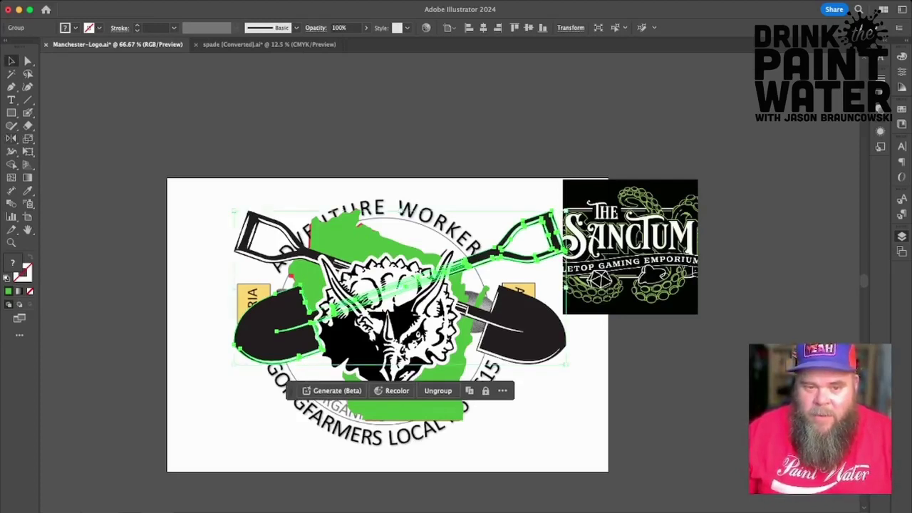
click(401, 205)
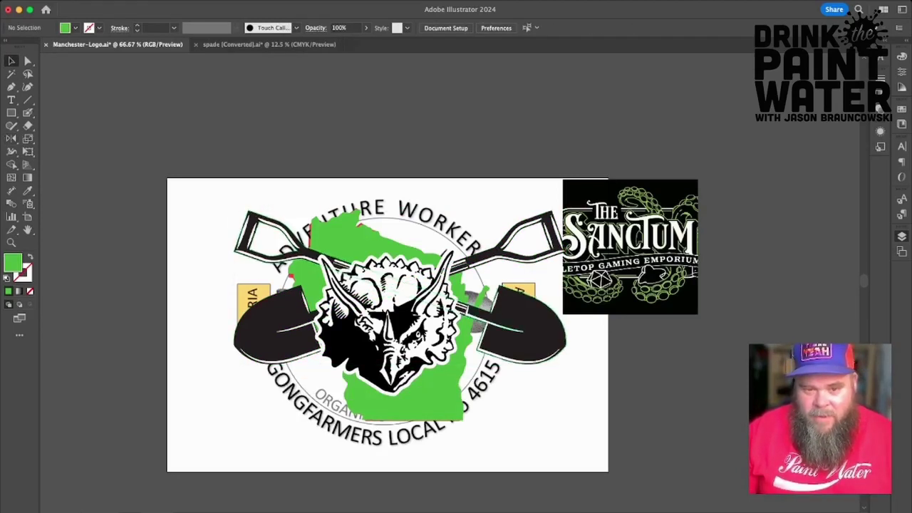
Group the two crossed shovels and shift the group left and slightly down to centre it on the dinosaur head.
click(305, 252)
shift+click(496, 255)
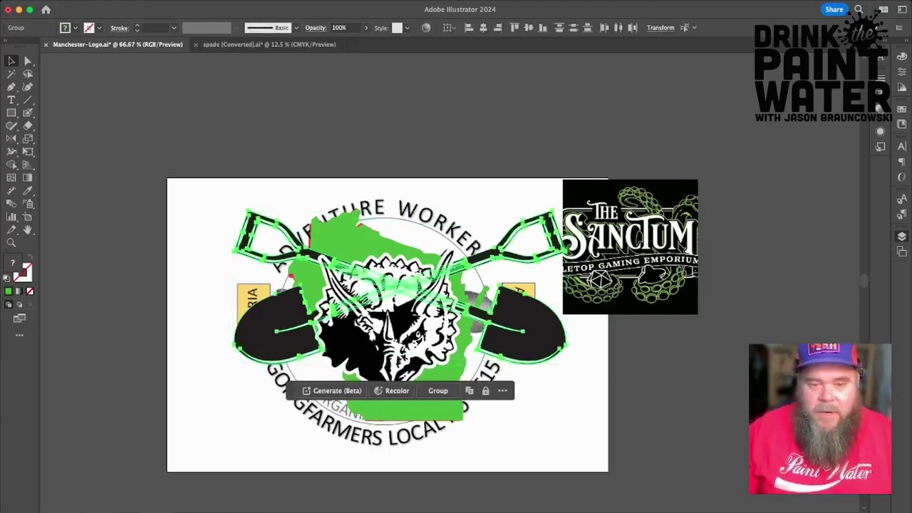
key(super+g)
key(shift+Left)
key(shift+Left)
key(shift+Left)
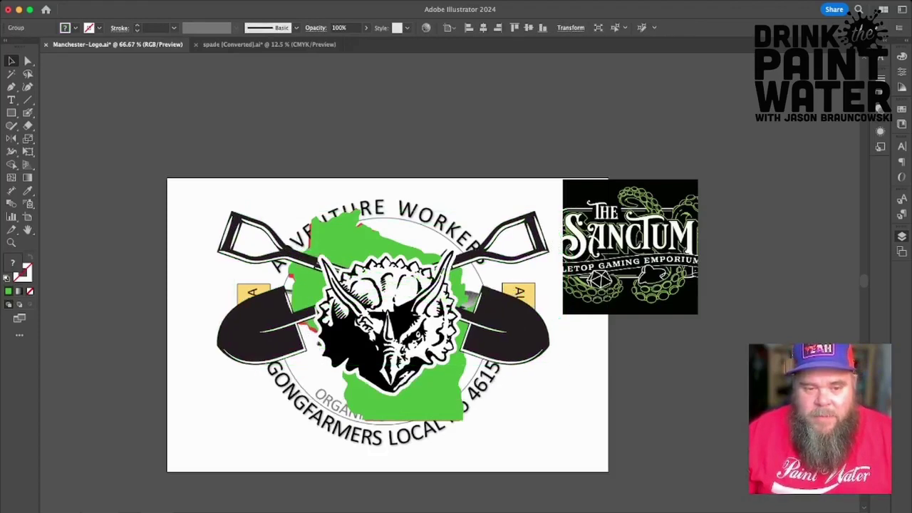
drag(507, 329, 510, 339)
key(Down)
key(Down)
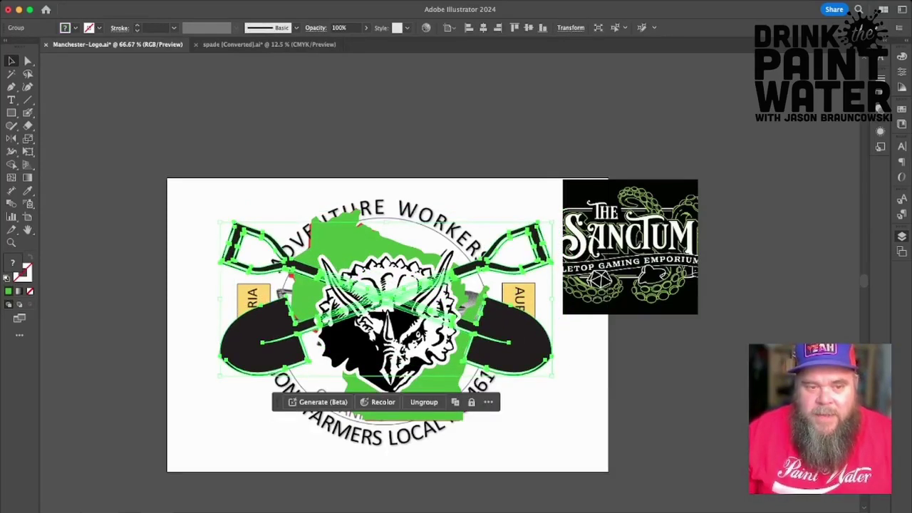
mouse_move(220, 223)
mouse_down()
mouse_move(275, 248)
mouse_move(213, 219)
mouse_move(204, 230)
mouse_move(208, 221)
mouse_up()
key(super+z)
key(super+z)
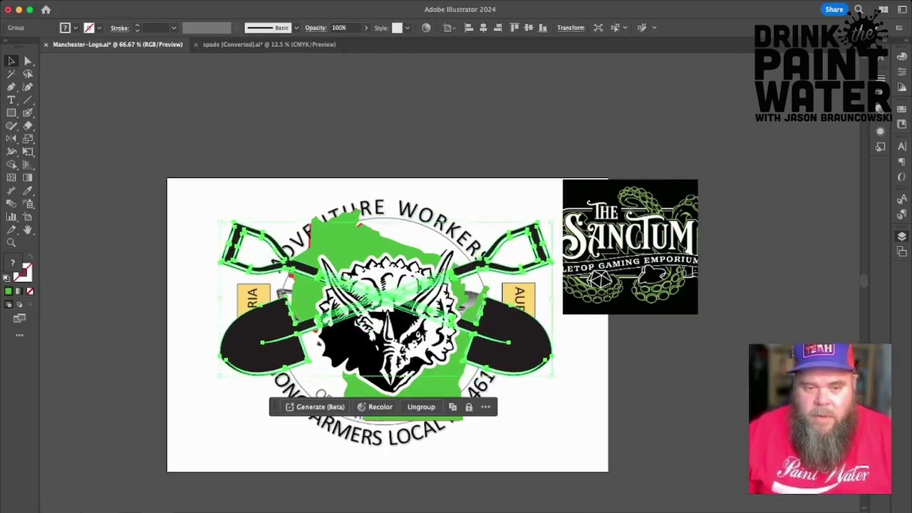
key(shift+super+a)
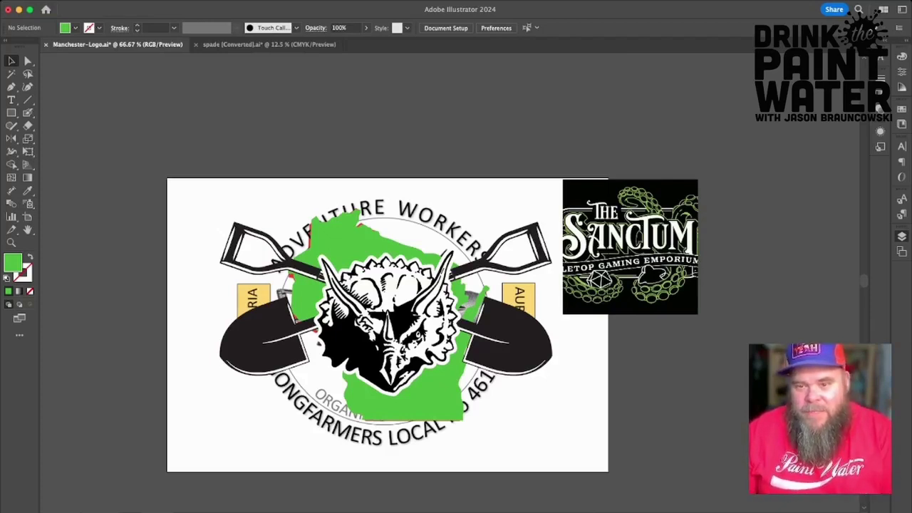
key(super+Tab)
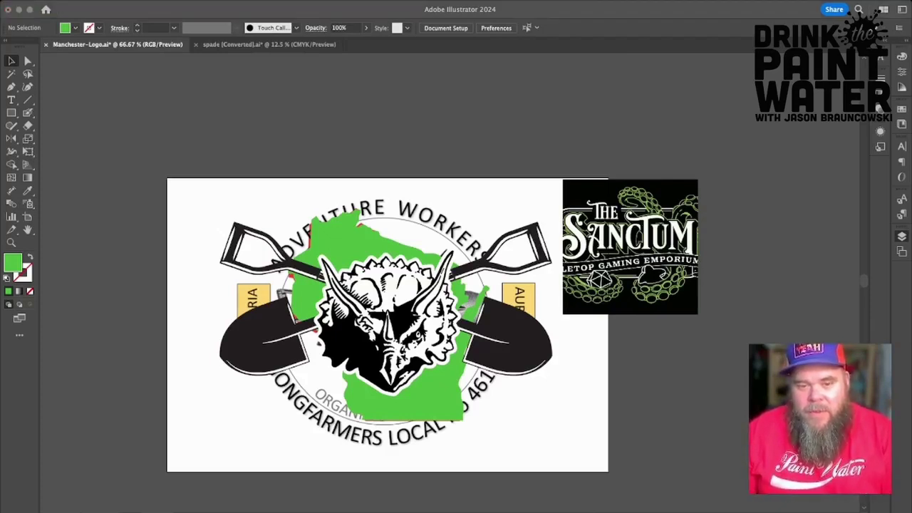
key(super+Tab)
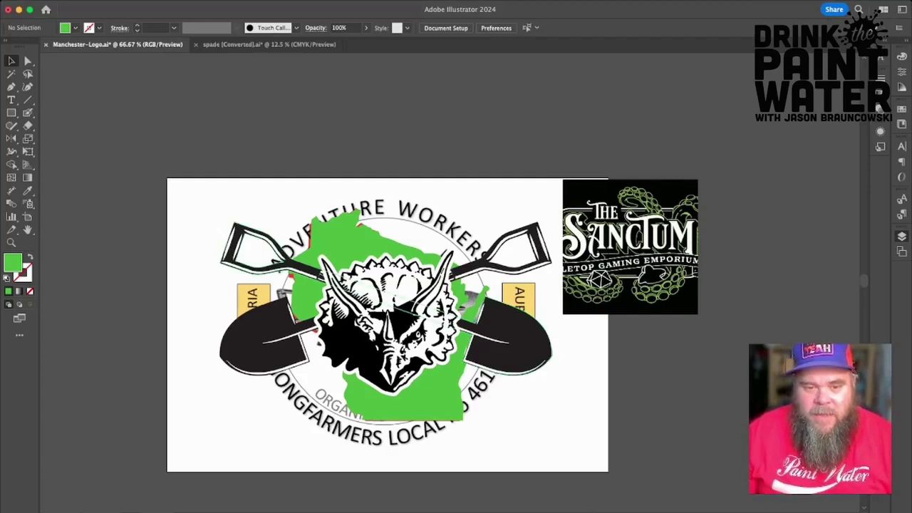
Cut the crossed shovels group and paste it back in place on its own layer.
click(509, 350)
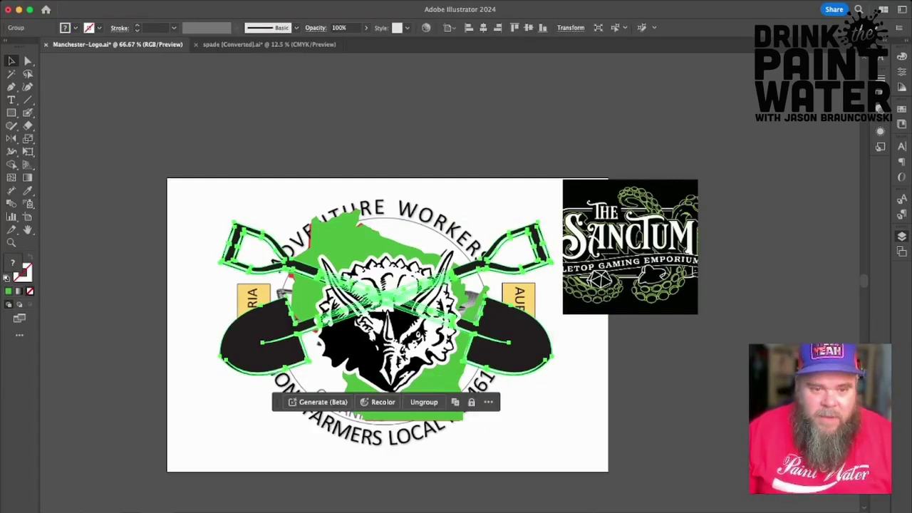
key(Delete)
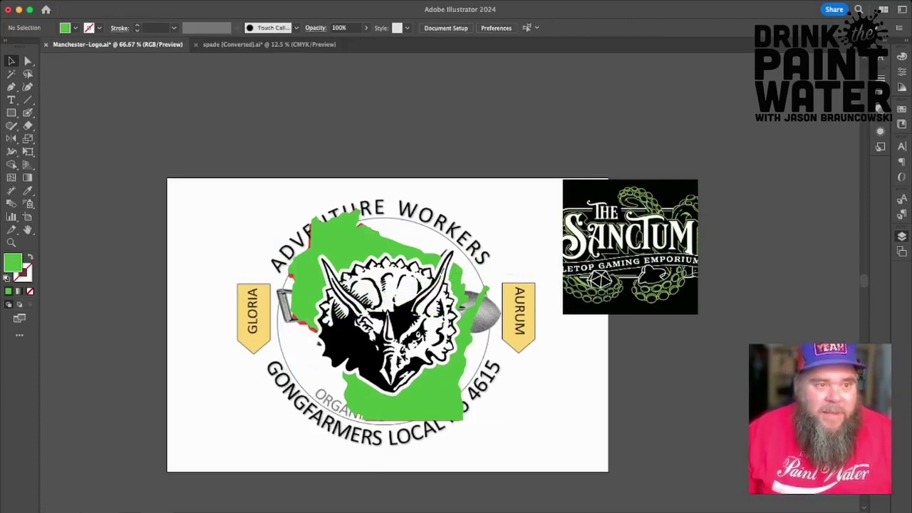
key(super+z)
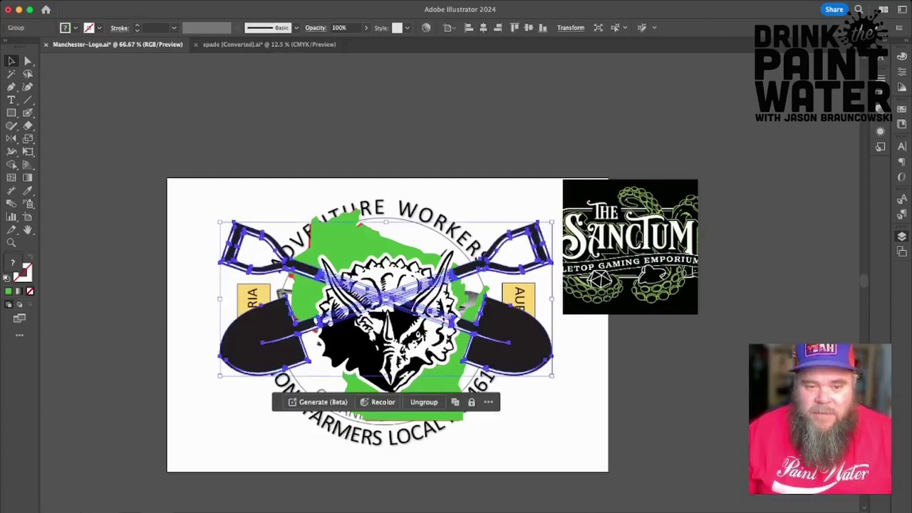
key(shift+super+a)
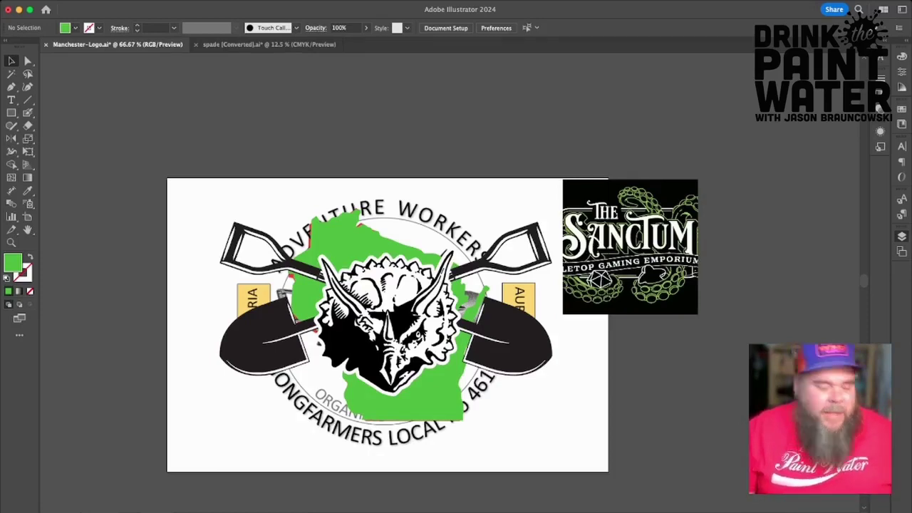
key(super+equal)
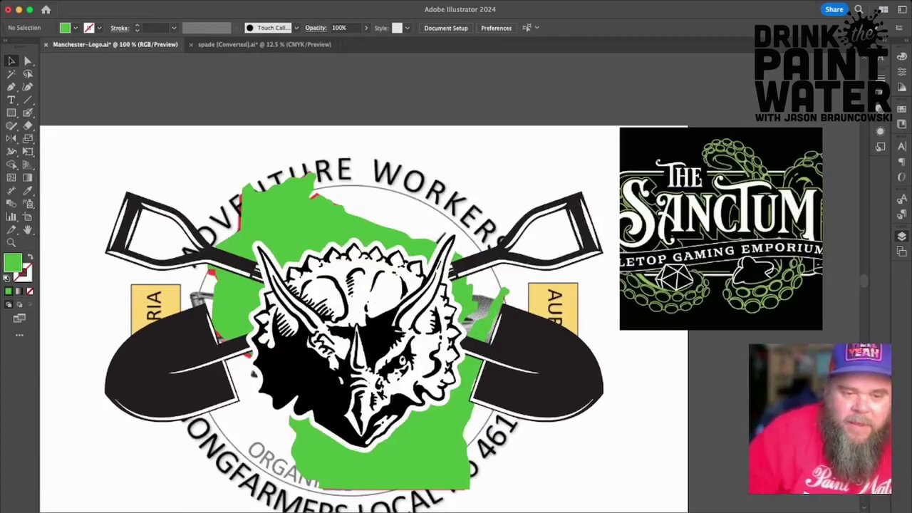
scroll(364, 299, down, 5)
scroll(363, 299, right, 2)
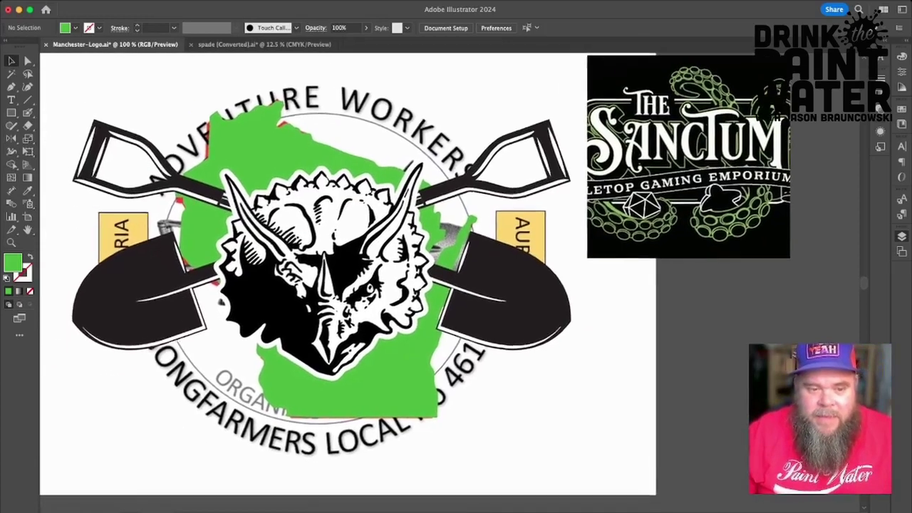
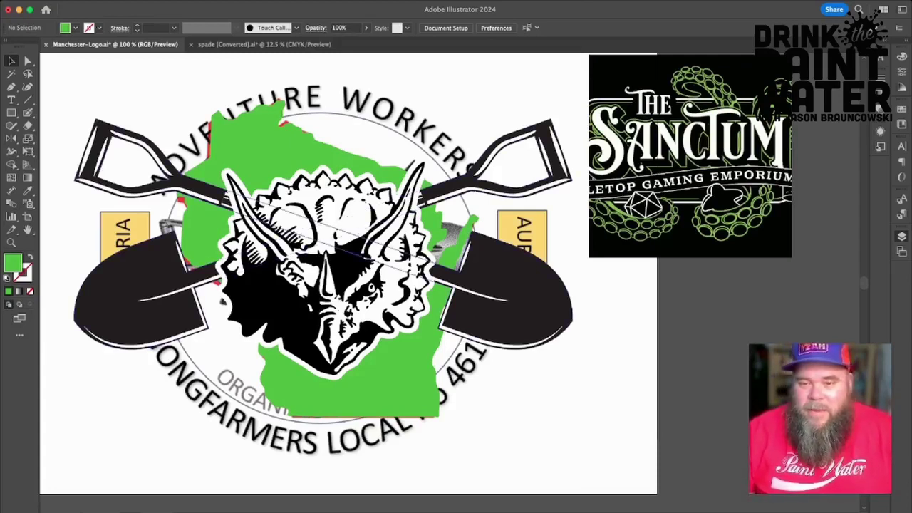
click(504, 282)
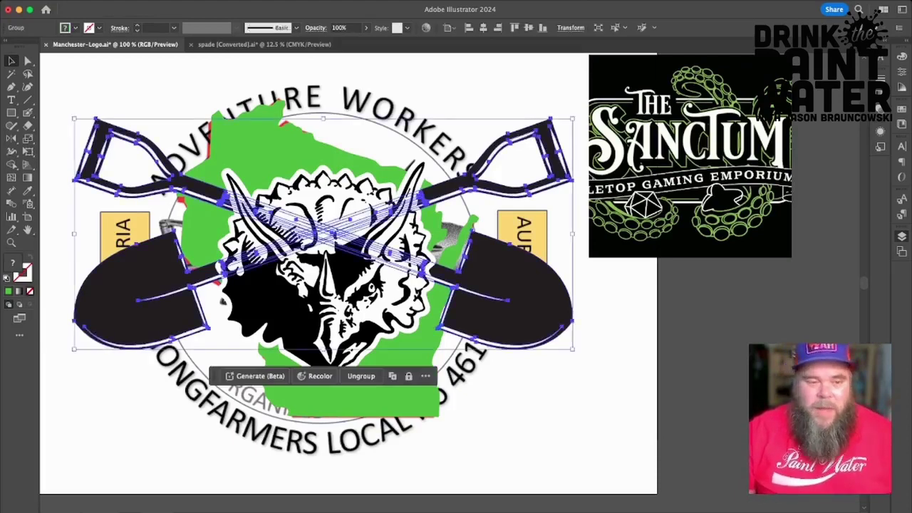
key(super+shift+b)
key(super+shift+a)
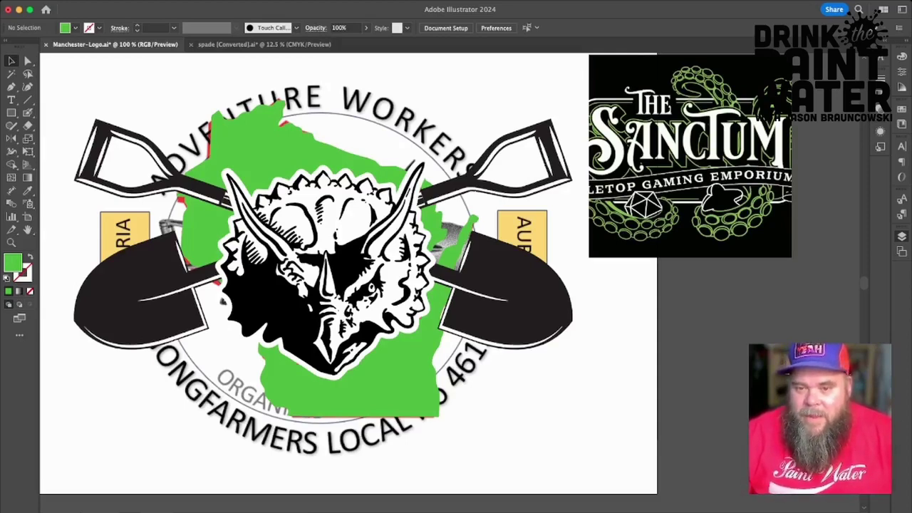
Toggle the vector layers to compare them, and leave the shovels, dinosaur head and green Wisconsin shape hidden over the reference logo.
key(super+z)
key(super+z)
key(super+z)
key(super+z)
key(super+z)
key(super+z)
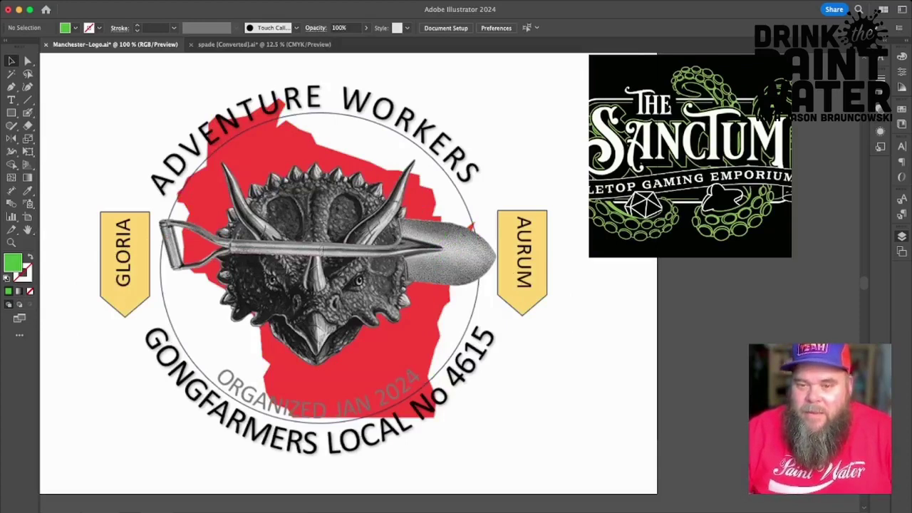
key(super+shift+z)
key(super+shift+z)
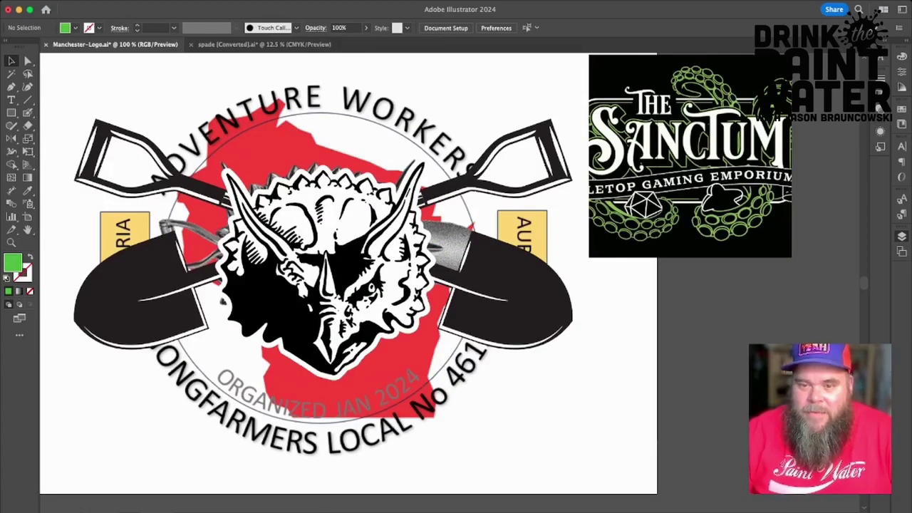
key(super+shift+z)
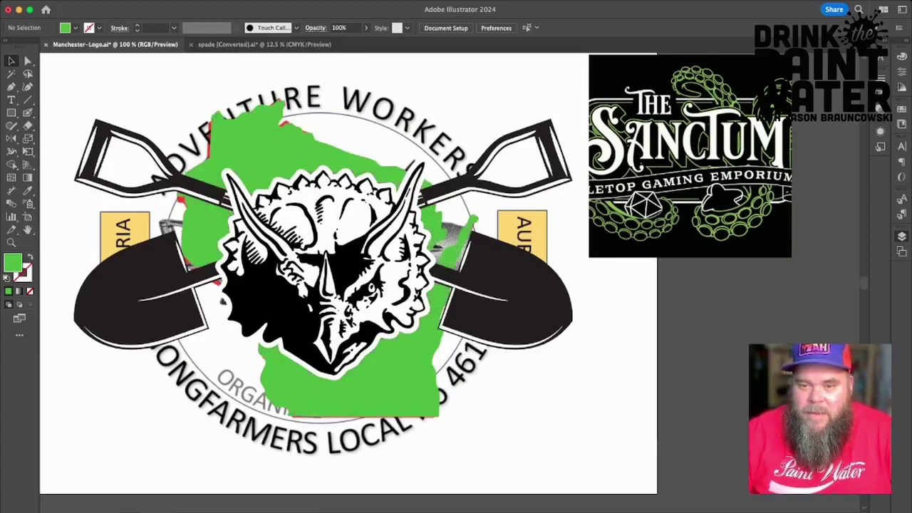
key(super+shift+z)
key(super+shift+z)
key(super+z)
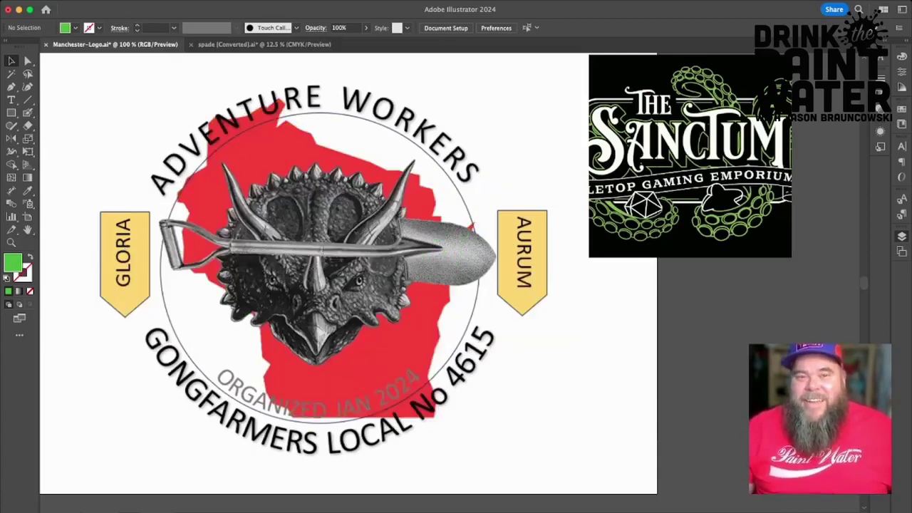
key(super+z)
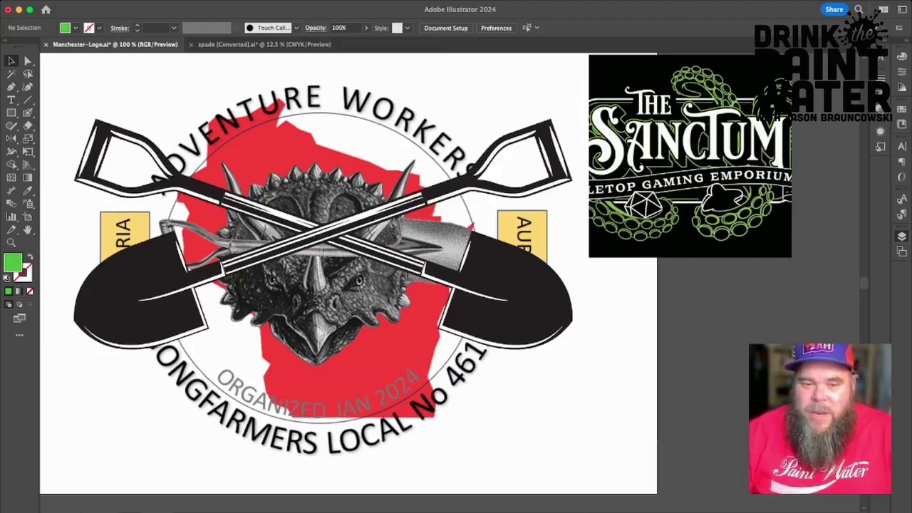
key(super+shift+z)
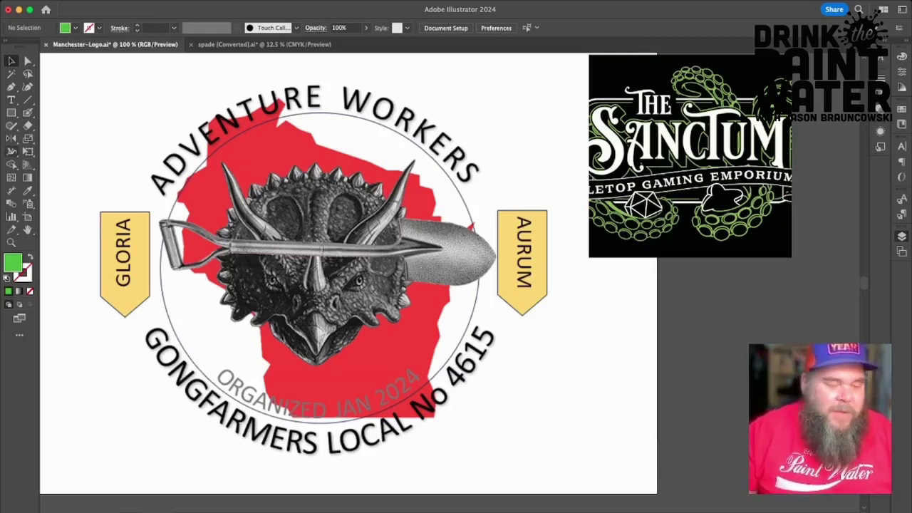
Show the rulers and place a vertical guide at the emblem circle's left edge and a horizontal guide at its top edge.
key(super+r)
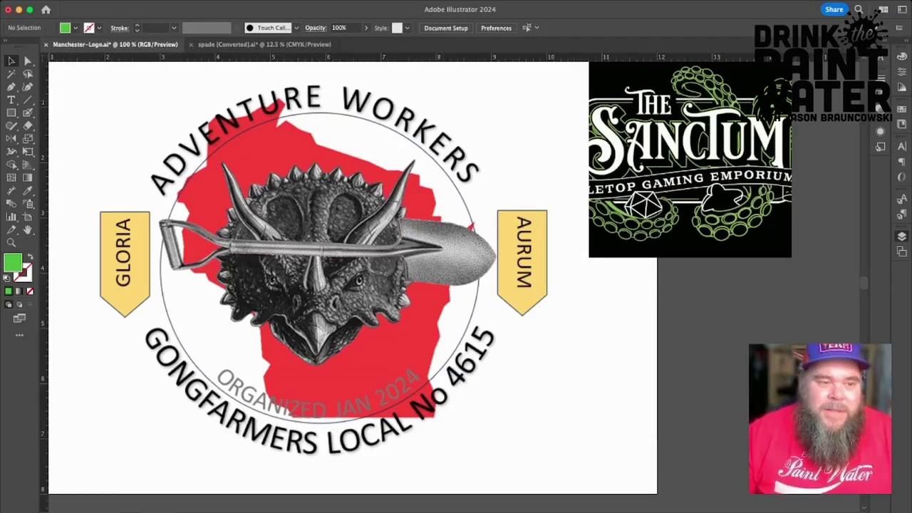
key(super+equal)
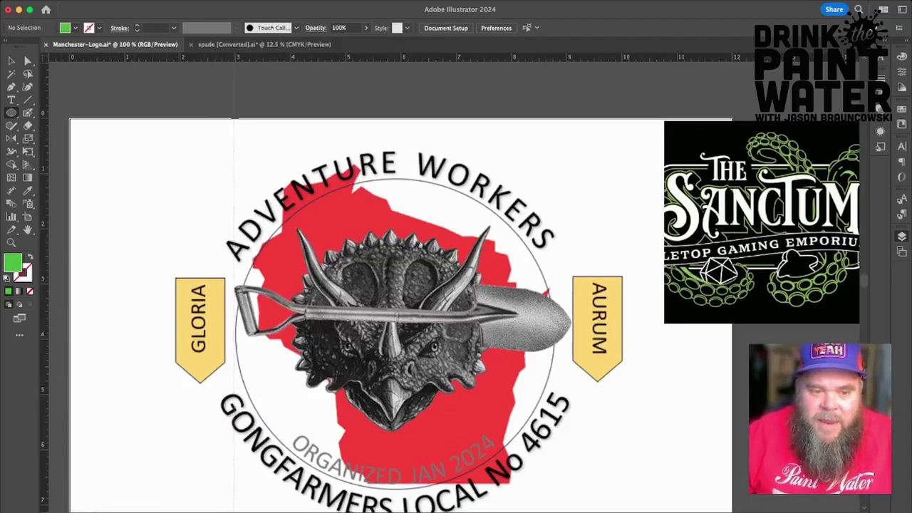
drag(234, 307, 235, 306)
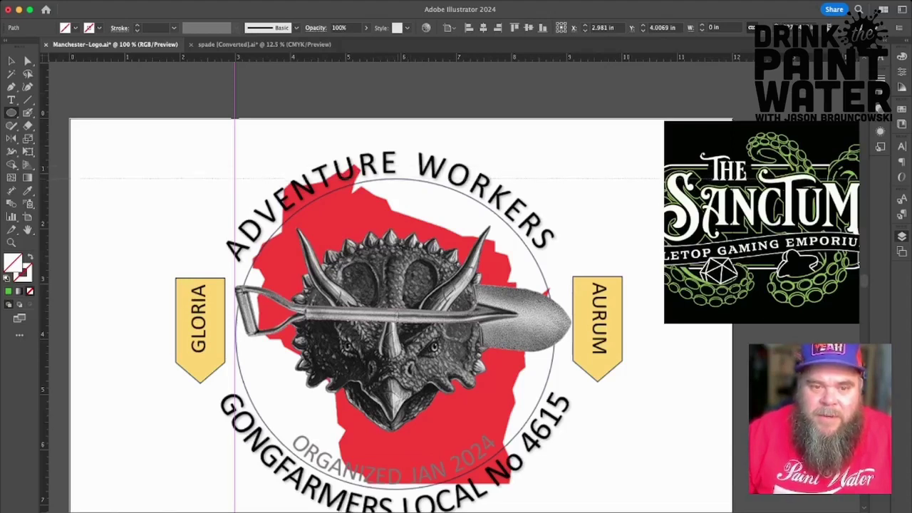
drag(395, 179, 395, 179)
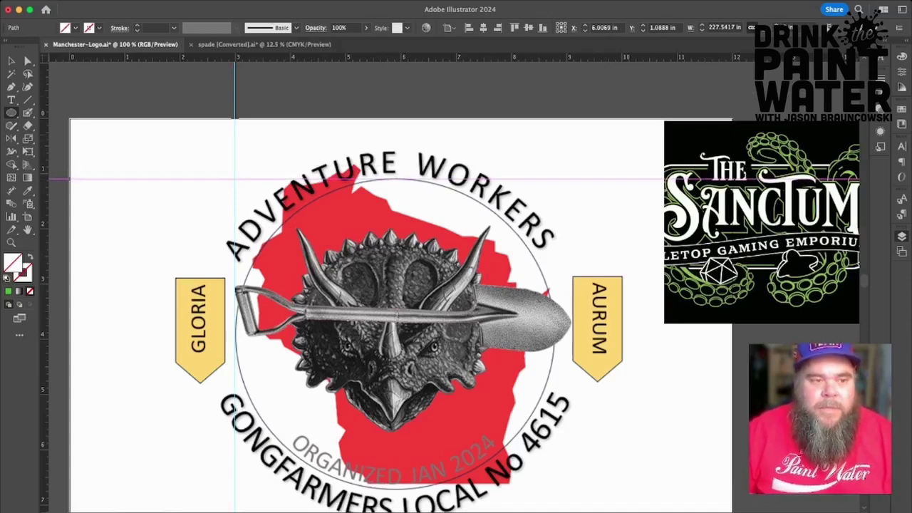
Draw a circle about 5.69 in in diameter from the guides' intersection, tracing the thin circle of the reference emblem.
scroll(396, 285, right, 2)
scroll(395, 285, down, 2)
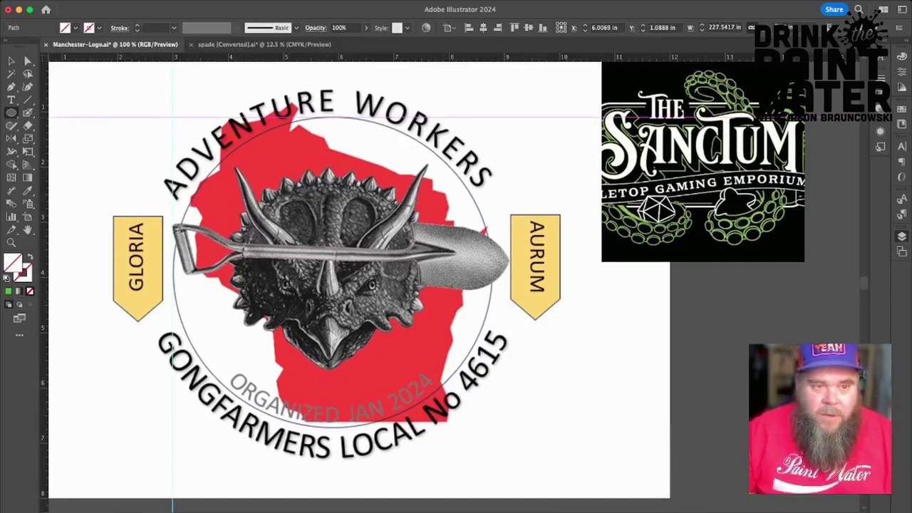
drag(175, 120, 279, 331)
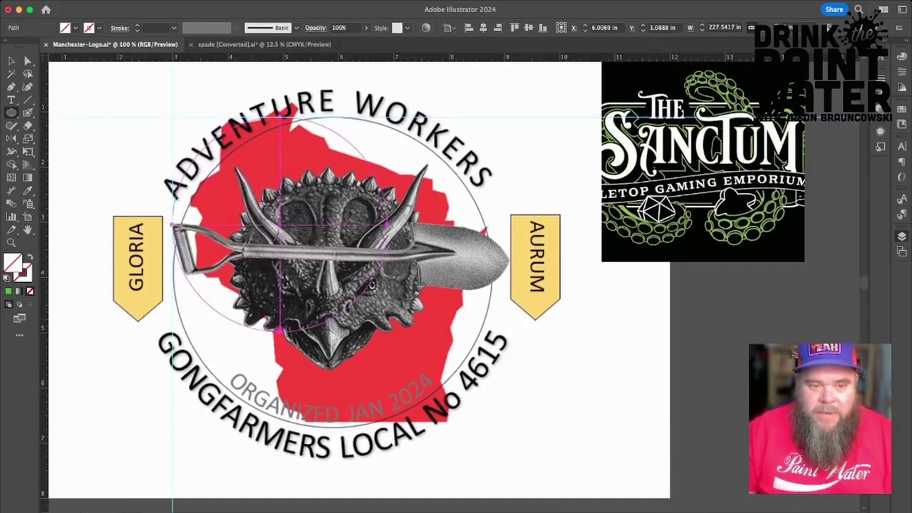
drag(386, 332, 487, 428)
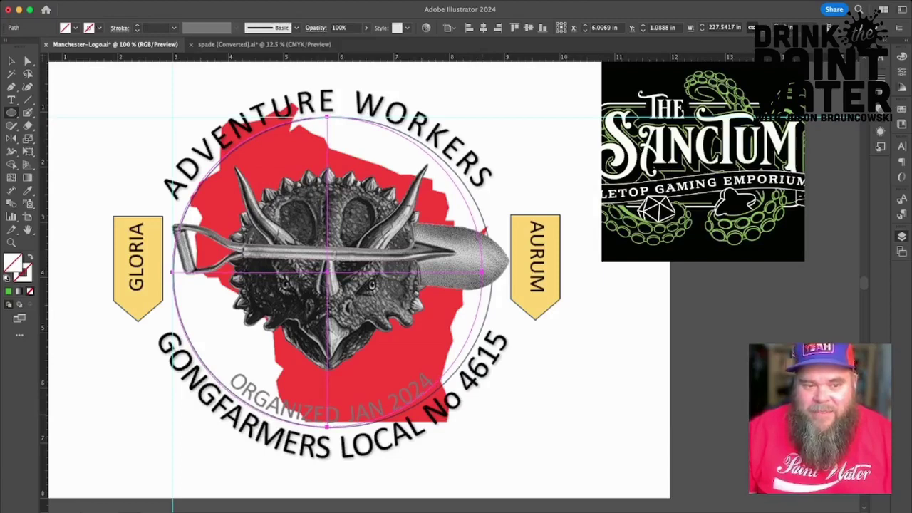
drag(483, 271, 486, 273)
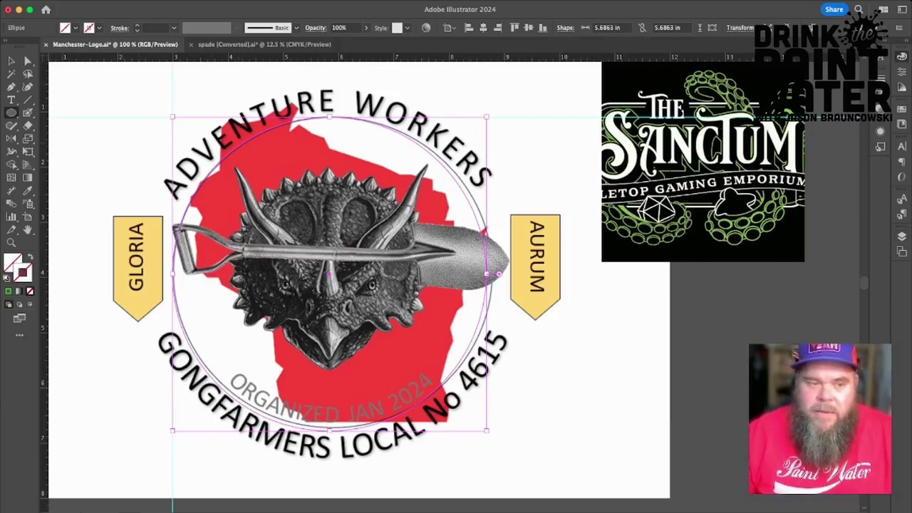
Undo the stroke removal and shift the traced circle slightly right to line it up with the reference emblem's circle.
key(super+z)
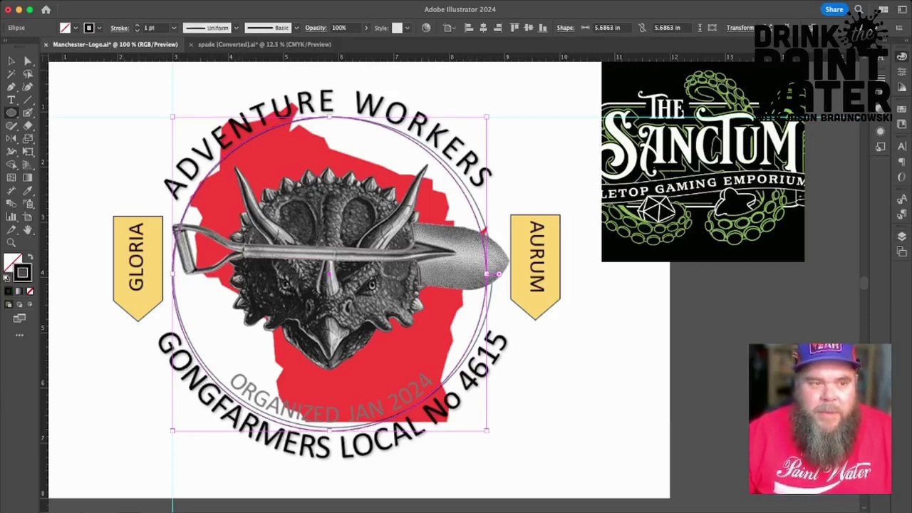
key(v)
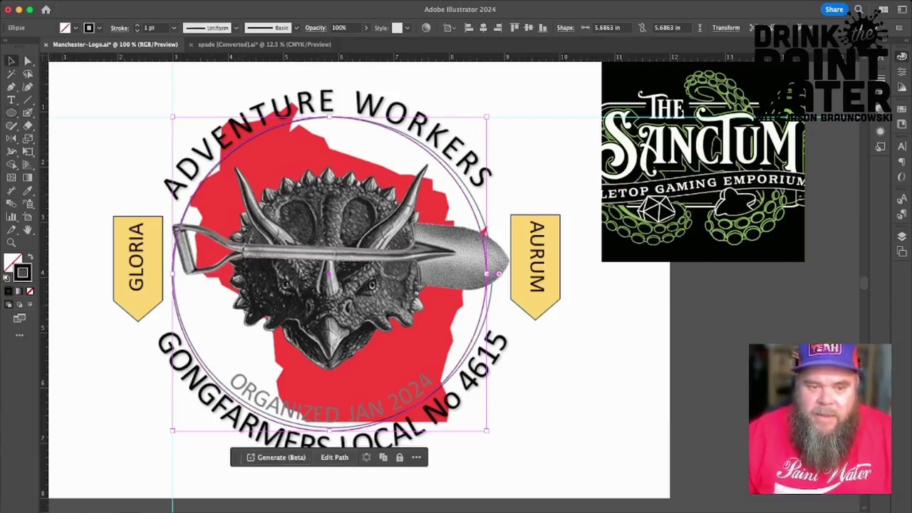
drag(335, 276, 339, 277)
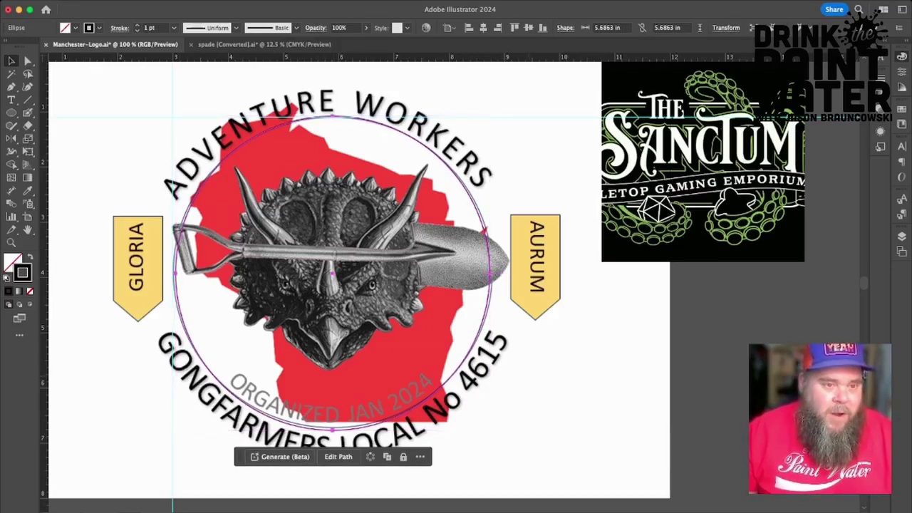
key(super+shift+a)
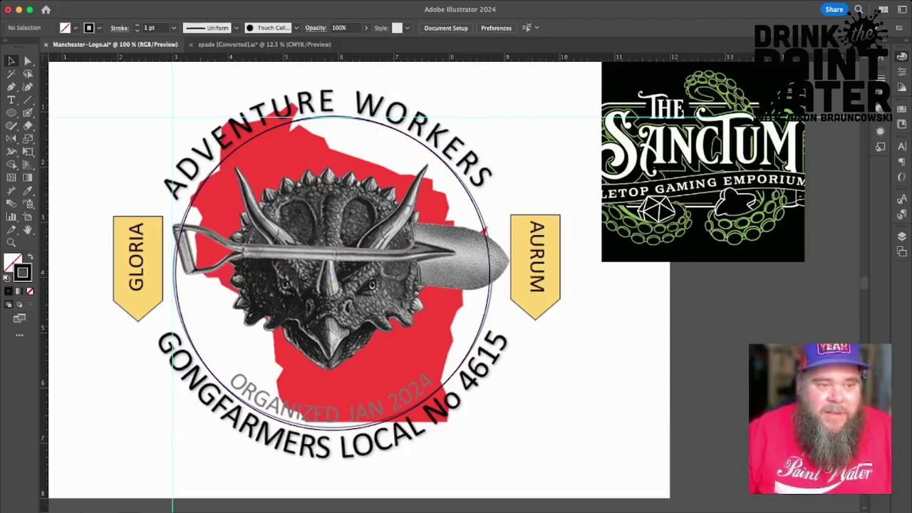
Add the text "ADVENTURE WORKERS" along the traced circle's path, starting at the reference lettering's first letter.
click(444, 163)
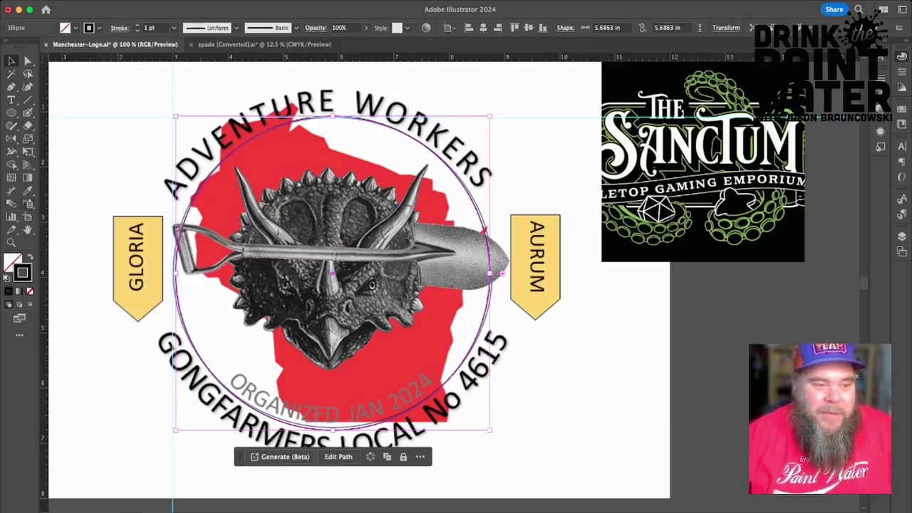
click(11, 99)
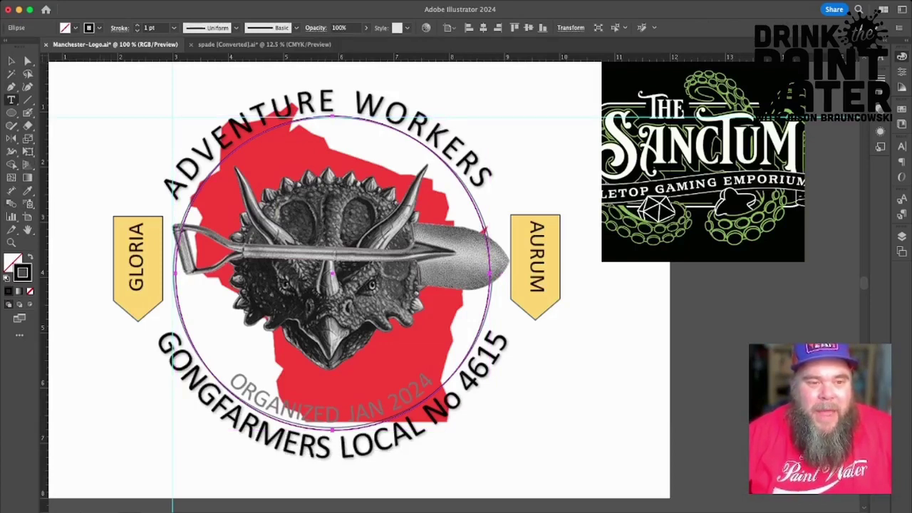
click(12, 100)
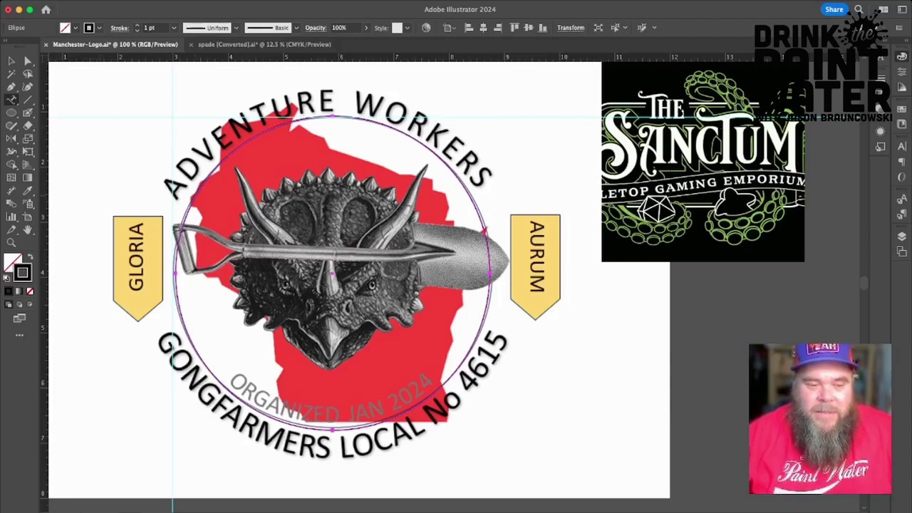
click(191, 197)
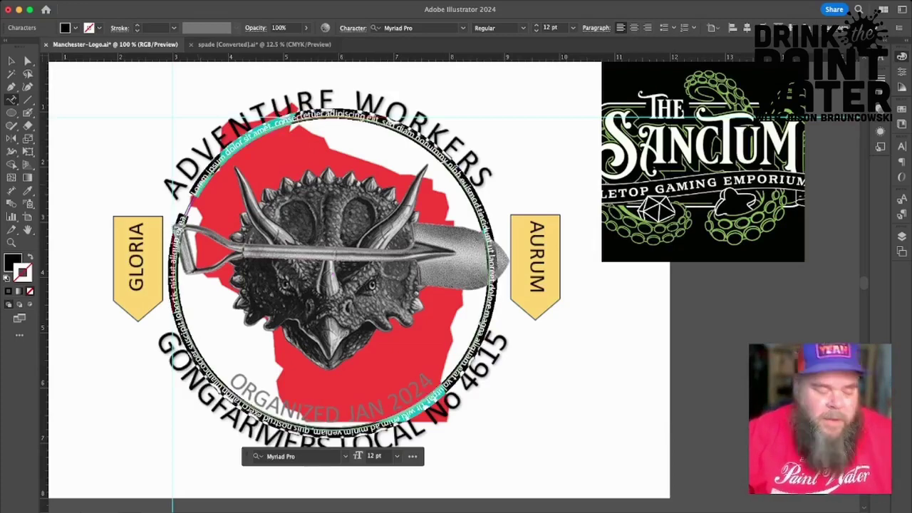
text(ADVENTU)
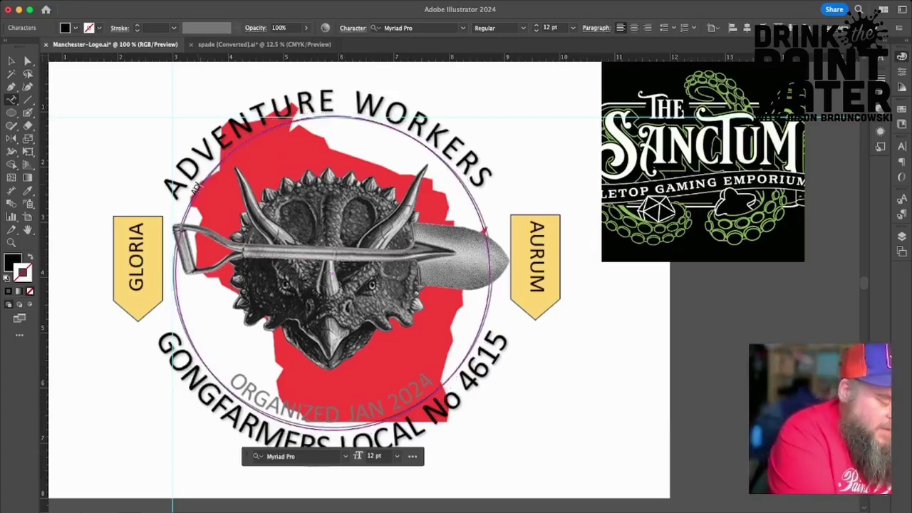
text(RE WORKE)
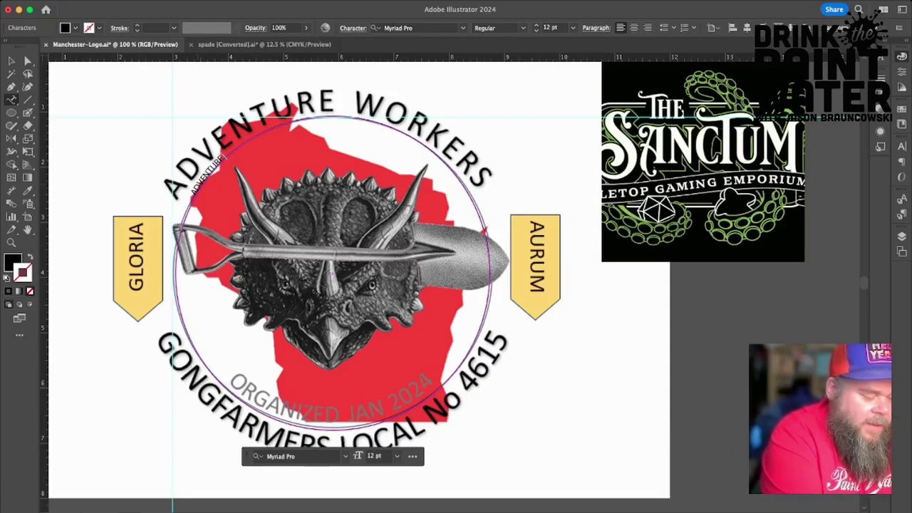
text(RS)
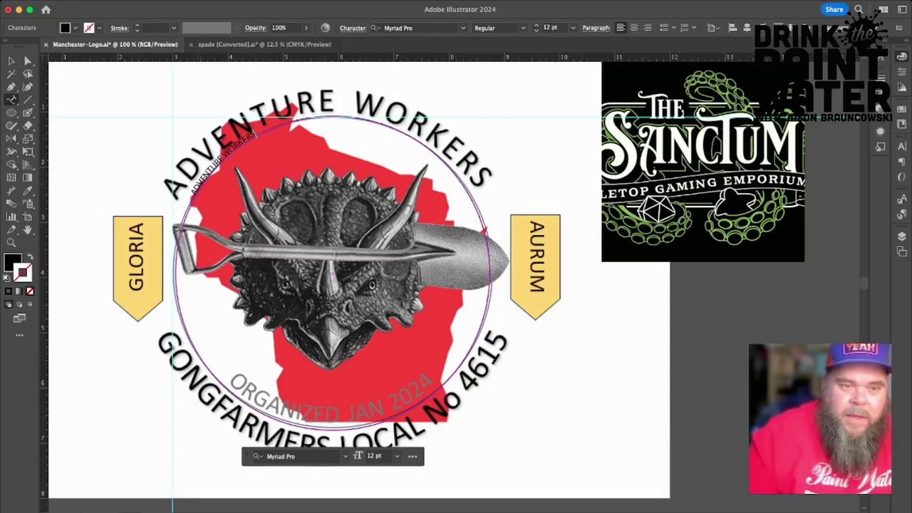
Enlarge the ADVENTURE WORKERS path text to 48 pt and shift its circle slightly up and left toward the reference lettering.
key(super+a)
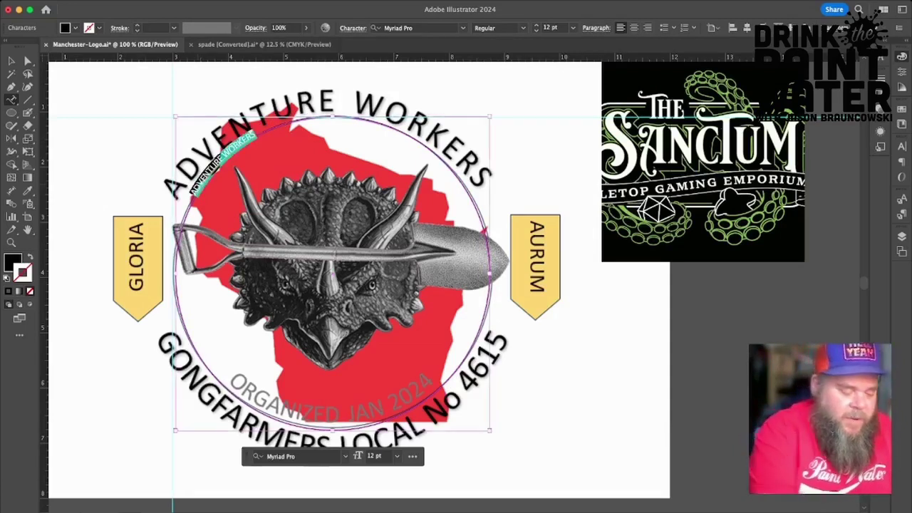
key(super+shift+period)
key(super+shift+period)
key(super+shift+period)
key(super+shift+period)
key(super+shift+period)
key(super+shift+period)
key(super+shift+period)
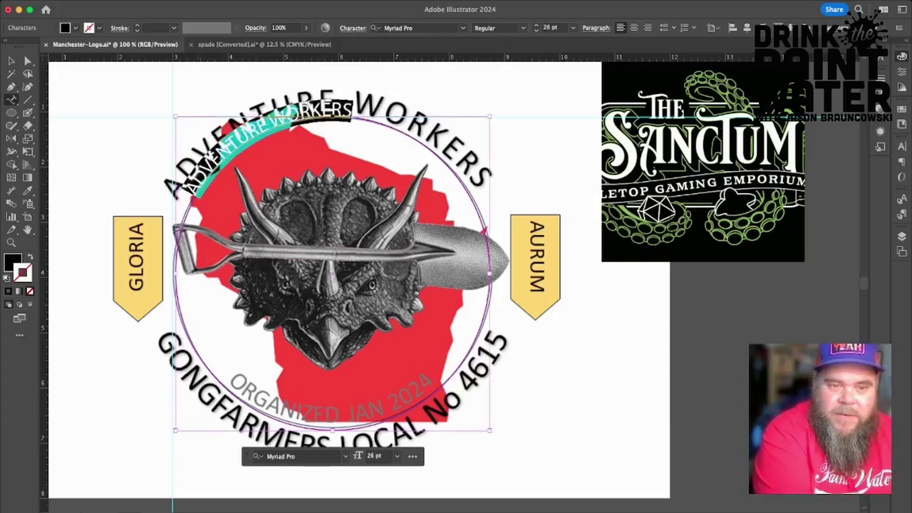
key(super+shift+period)
key(super+shift+period)
key(super+shift+period)
key(super+shift+period)
key(super+shift+period)
key(super+shift+period)
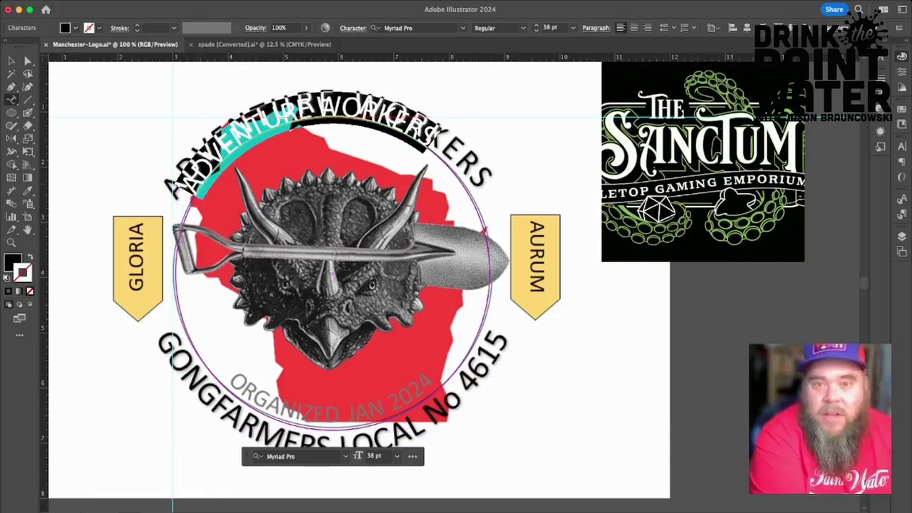
key(super)
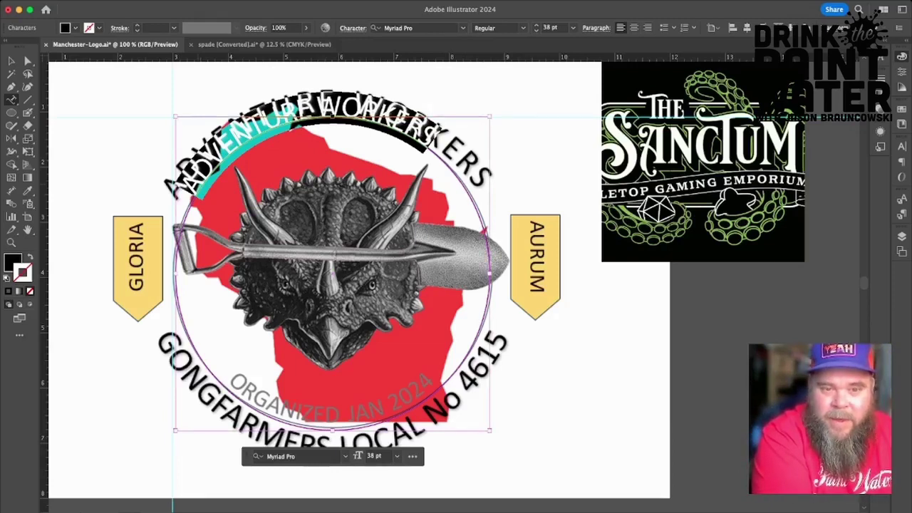
key(super+shift+period)
key(super+shift+period)
key(super+shift+period)
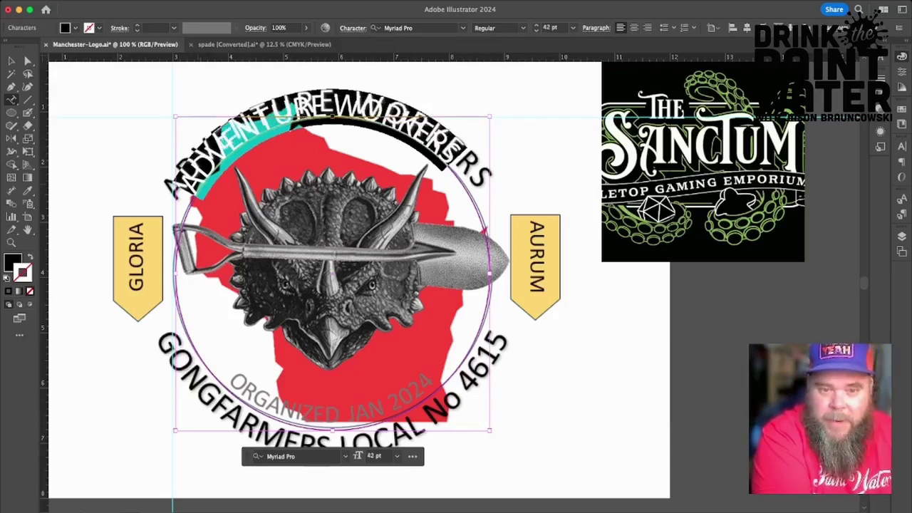
key(super+shift+period)
key(super+shift+period)
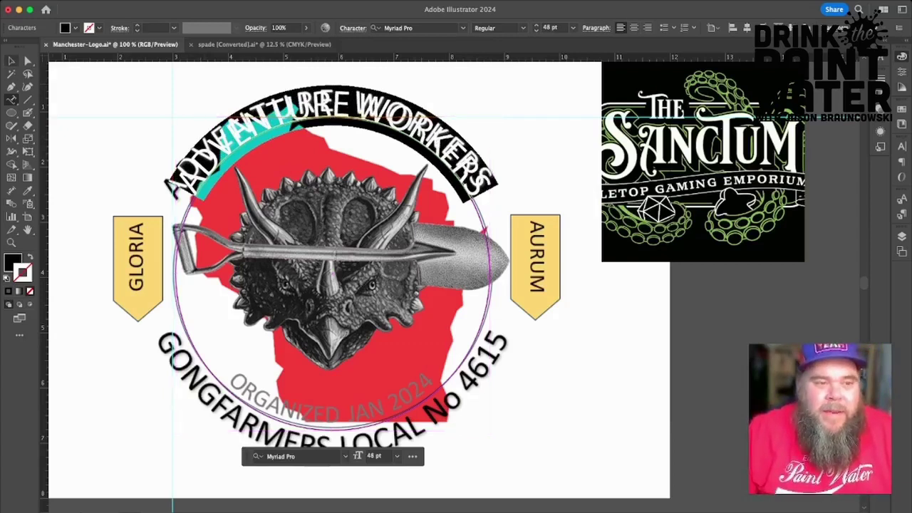
key(Escape)
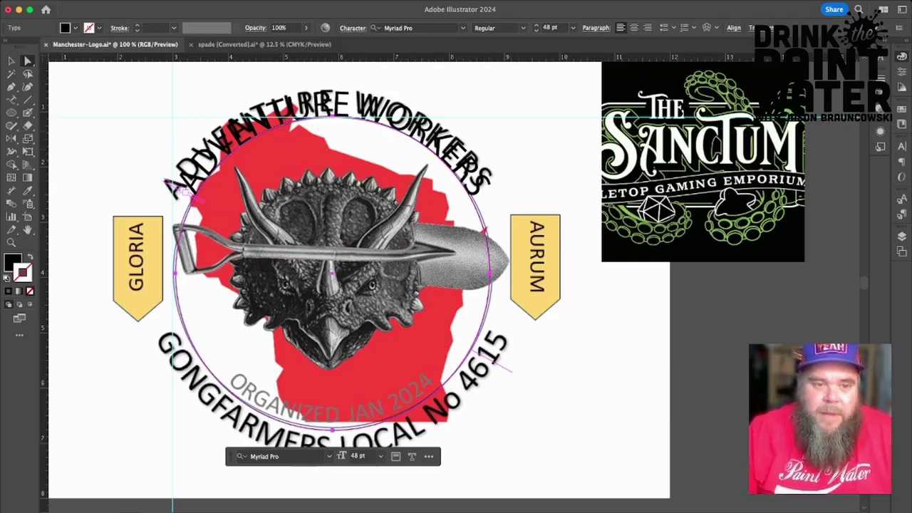
mouse_move(186, 191)
mouse_down()
mouse_move(181, 199)
mouse_move(187, 189)
mouse_up()
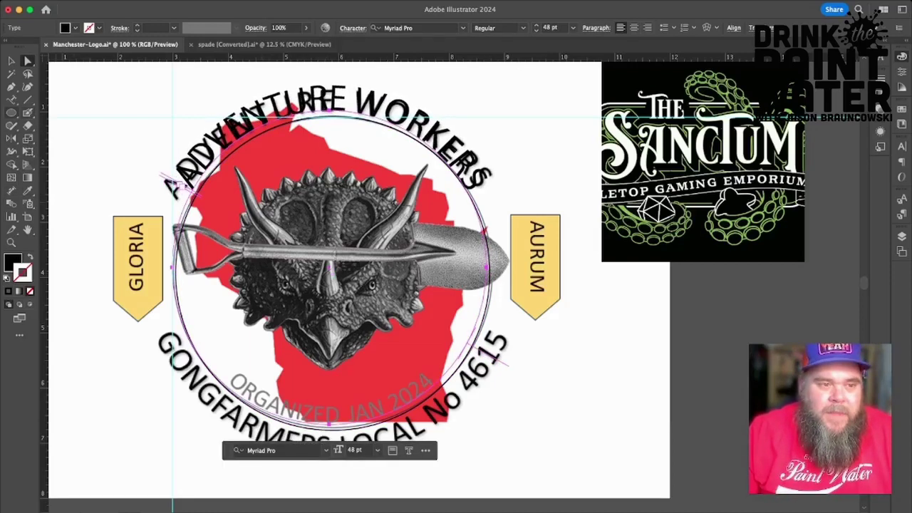
Preview different fonts on the ADVENTURE WORKERS text and apply Academy Engraved LET Plain.
click(285, 107)
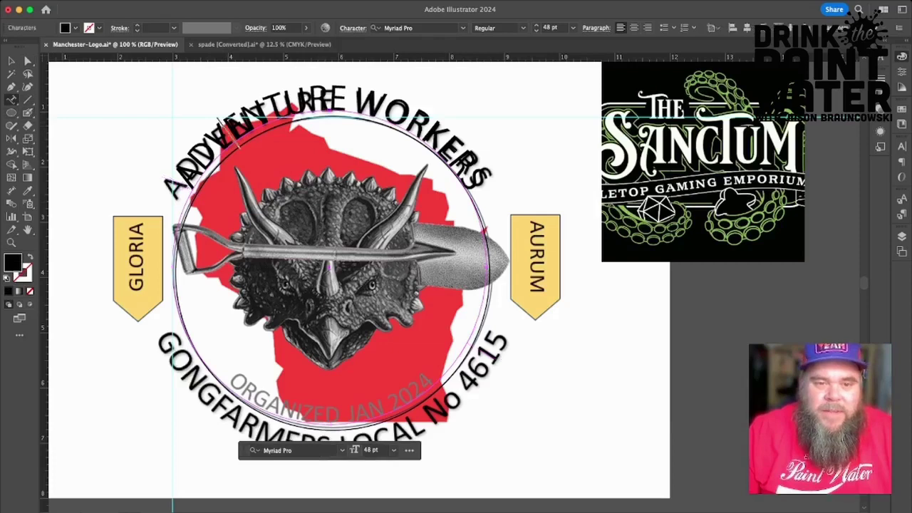
key(super+a)
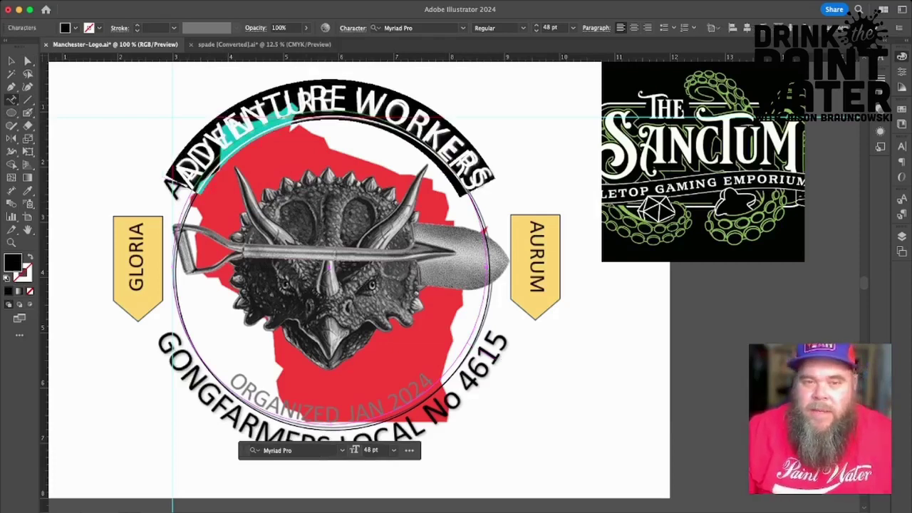
click(415, 28)
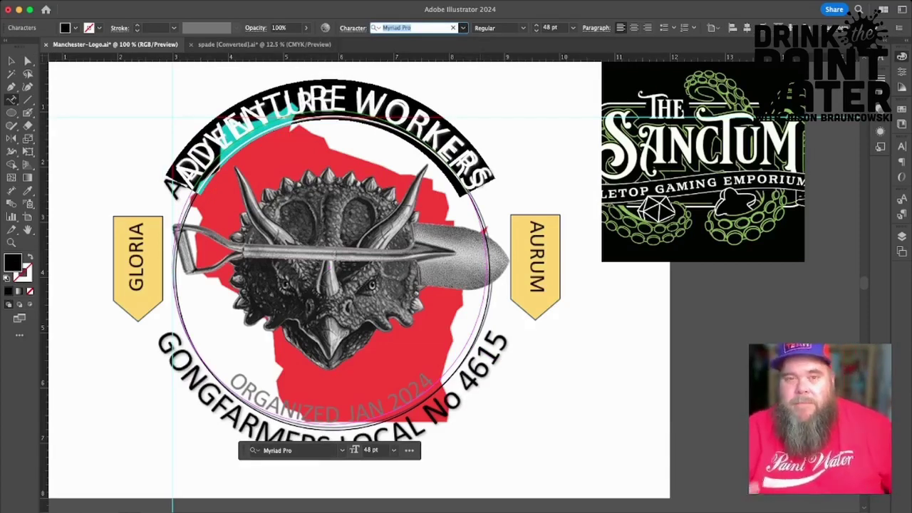
key(Down)
key(Down)
key(Down)
key(Down)
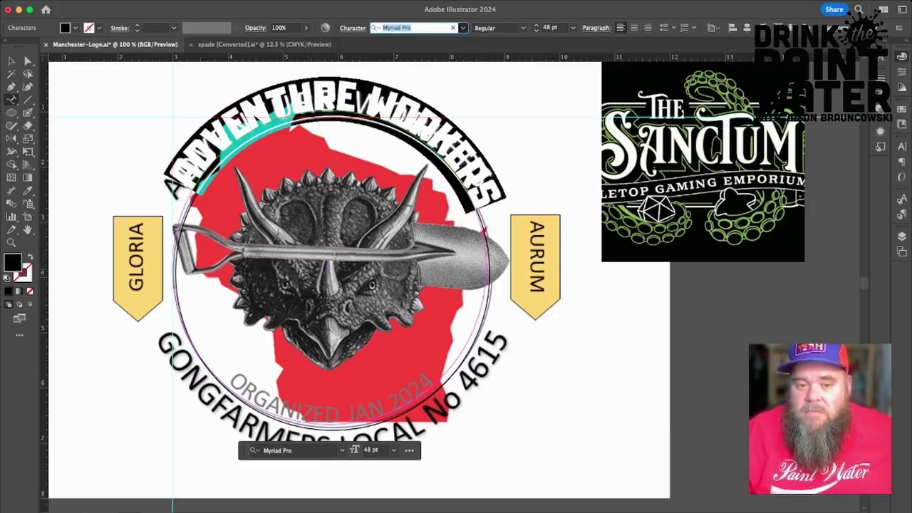
key(Down)
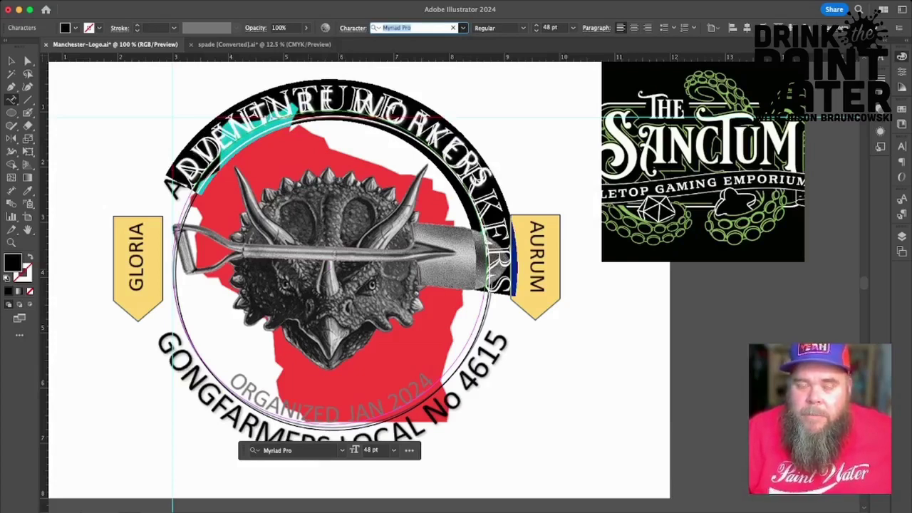
key(Down)
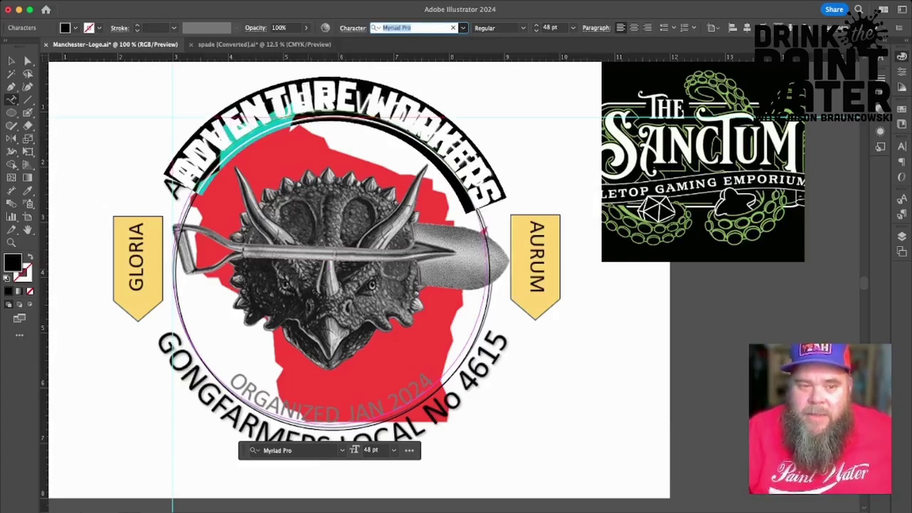
key(Down)
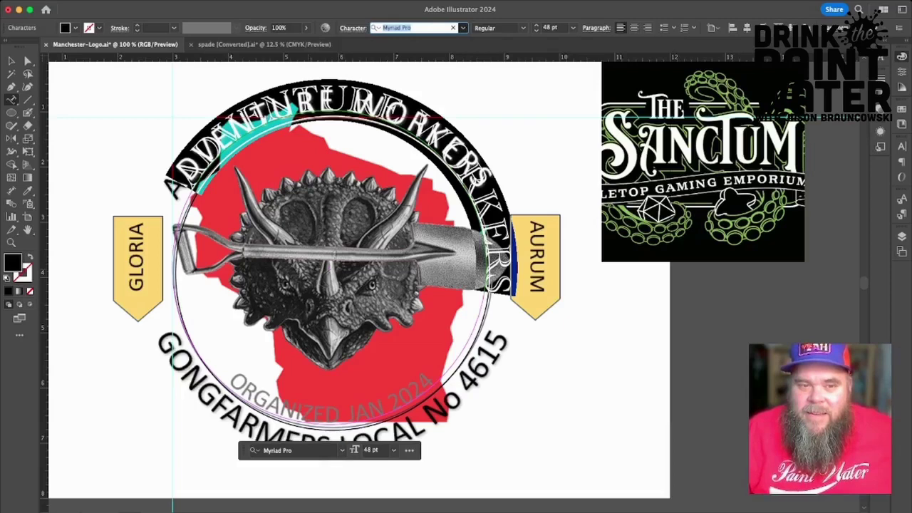
key(Return)
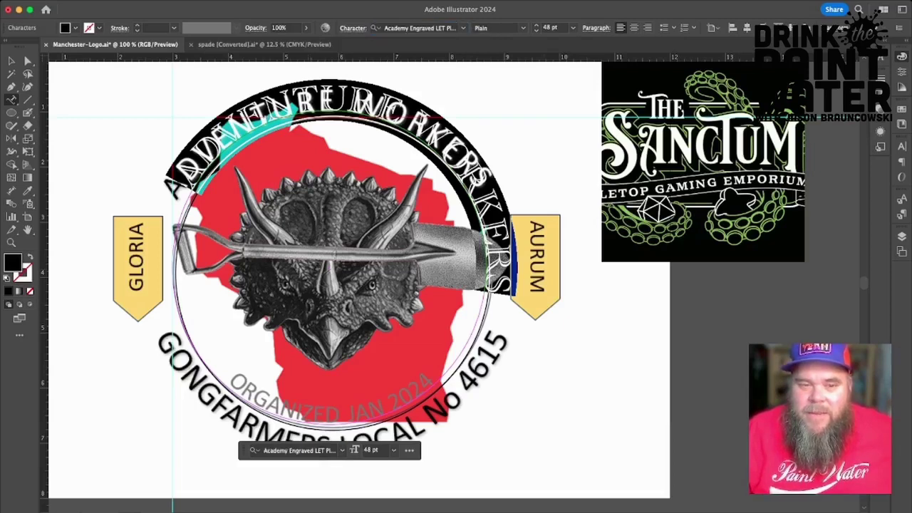
Scale the ADVENTURE WORKERS text and its circular path outward from the upper-left corner to about 49.95 pt type.
click(12, 61)
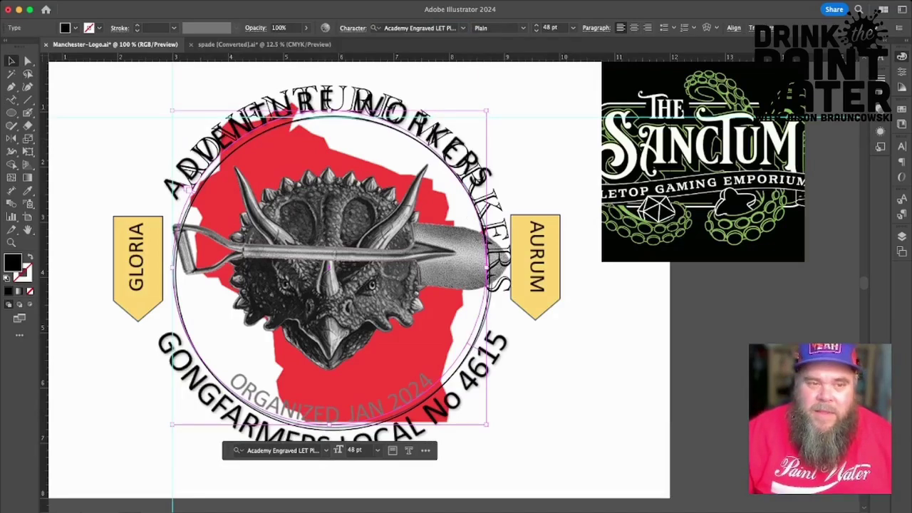
drag(173, 111, 159, 97)
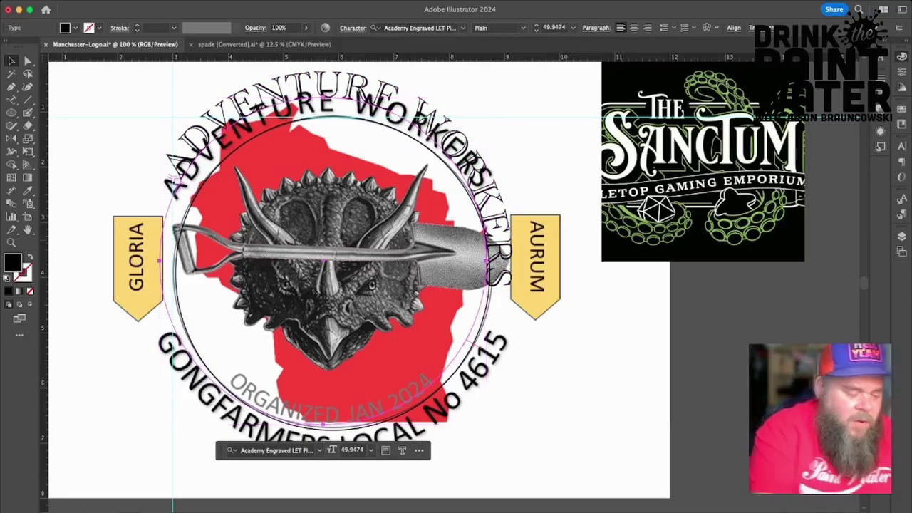
Change the font of the whole ADVENTURE WORKERS path text to Adumu Regular.
key(super+equal)
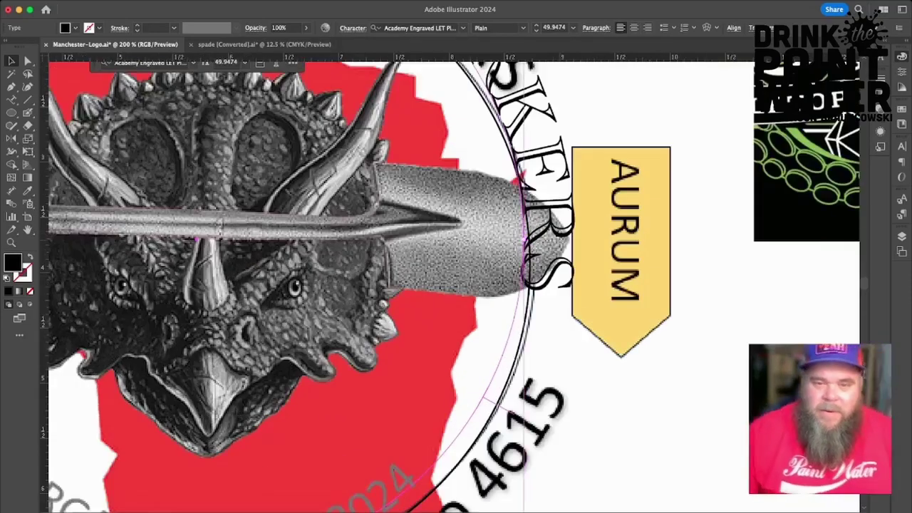
scroll(454, 287, left, 6)
scroll(454, 286, up, 5)
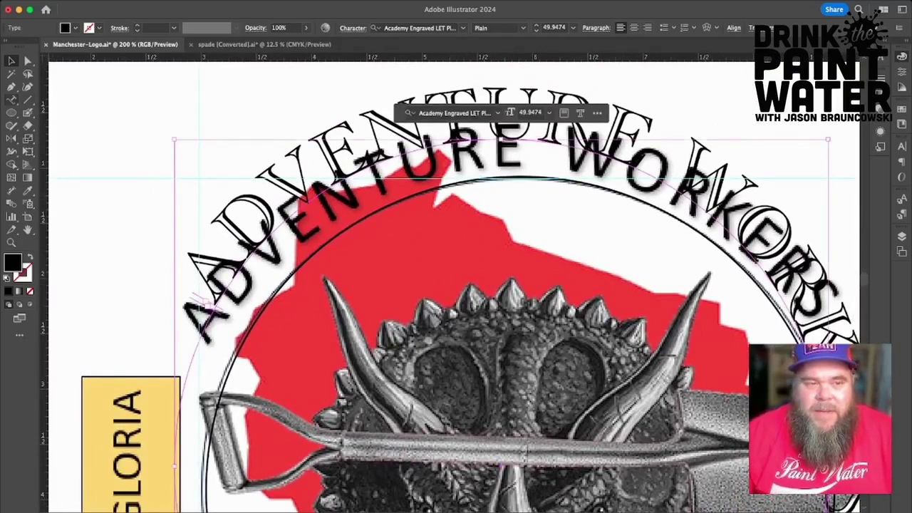
click(11, 100)
triple_click(374, 159)
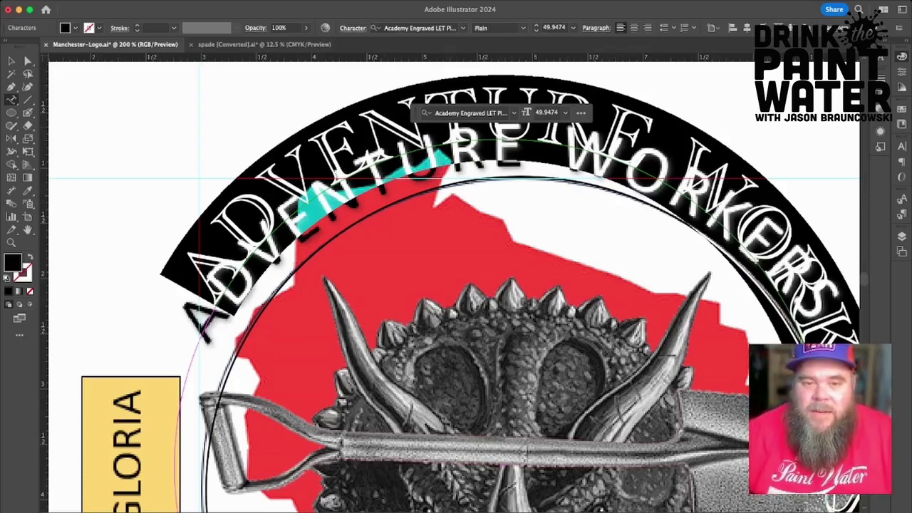
click(463, 28)
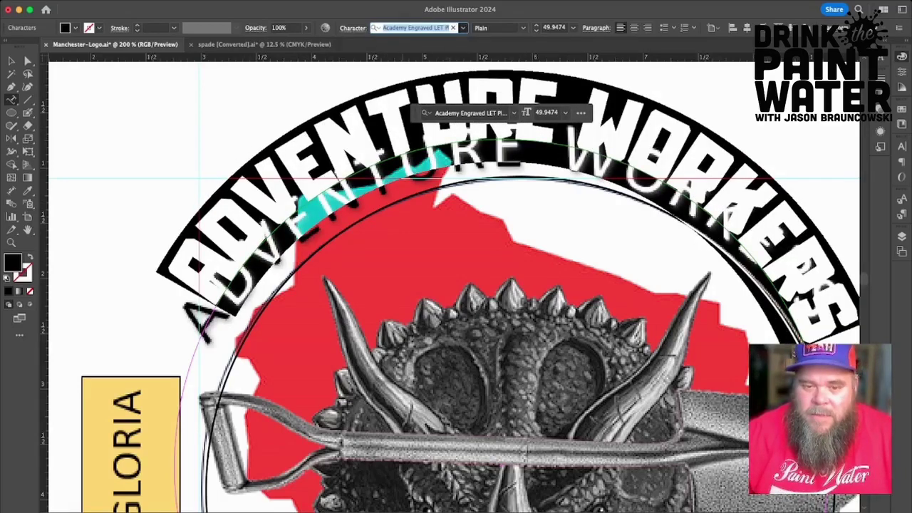
key(Return)
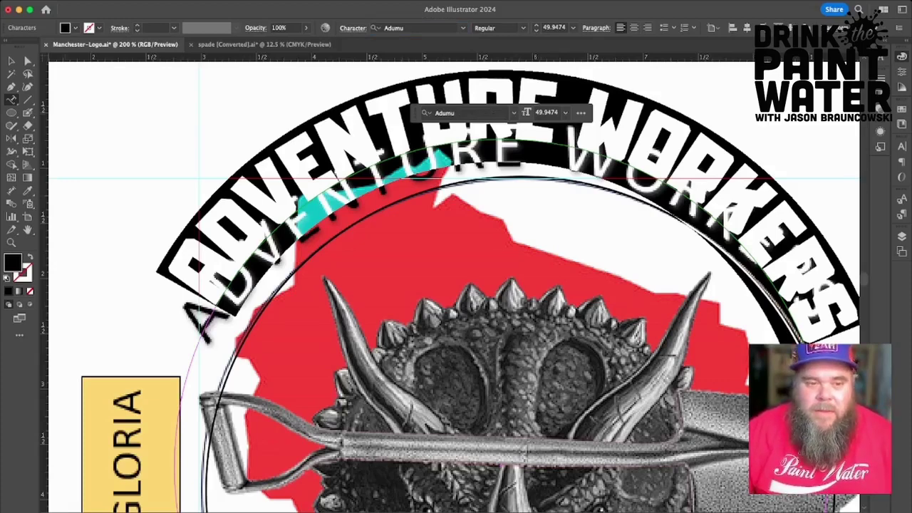
key(Escape)
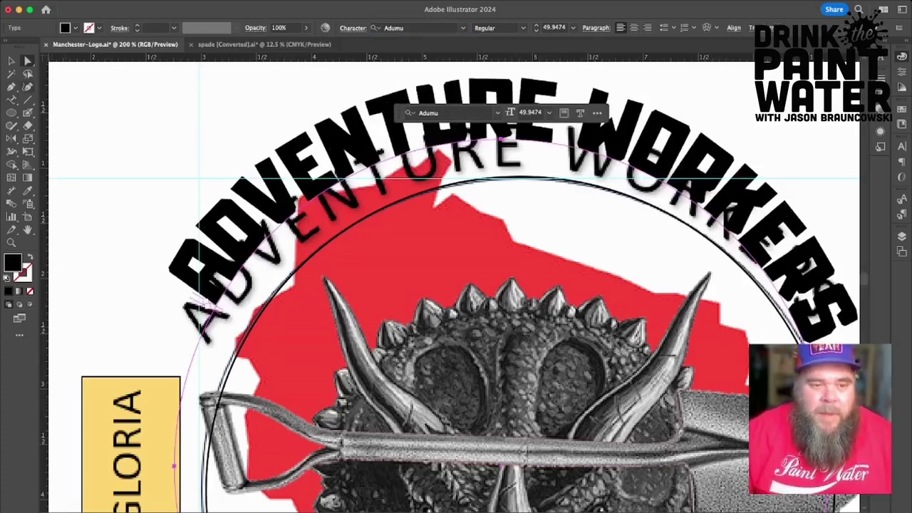
Slide the start of the ADVENTURE WORKERS path text counterclockwise down its circle toward the reference lettering's first A.
key(super+equal)
key(super+equal)
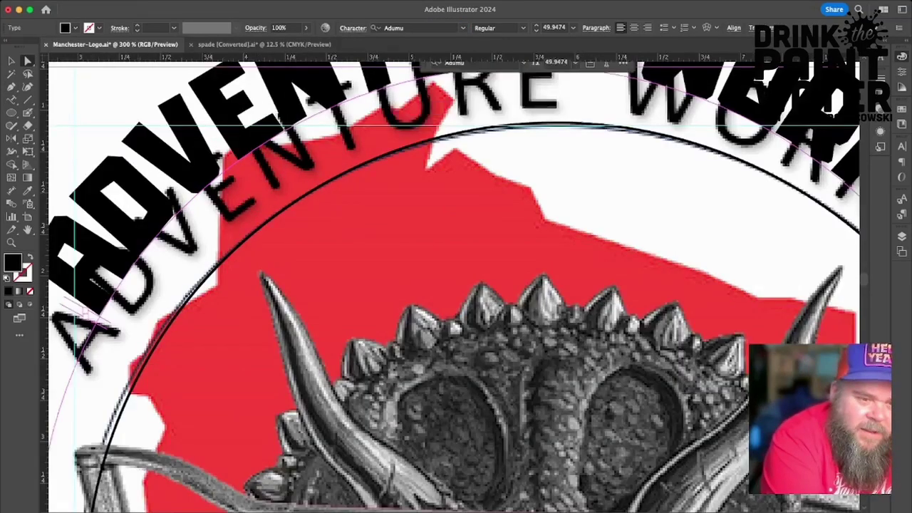
scroll(454, 285, left, 10)
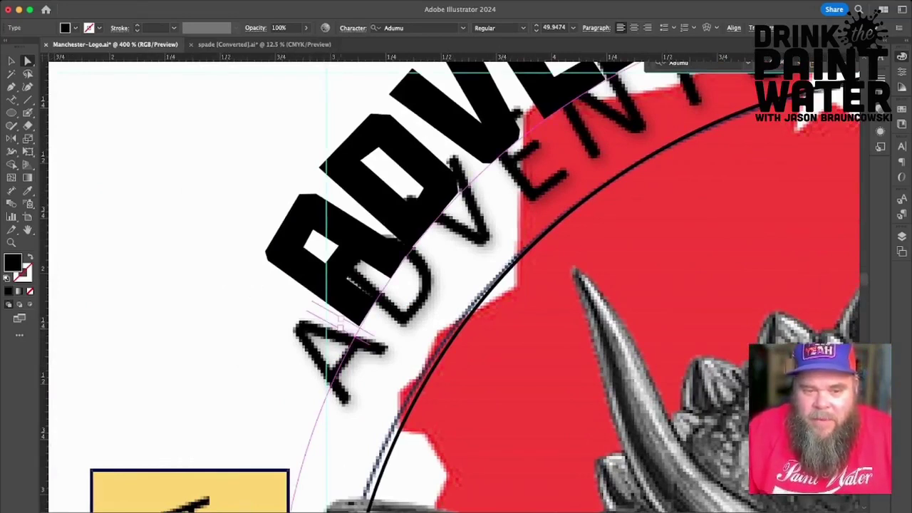
key(t)
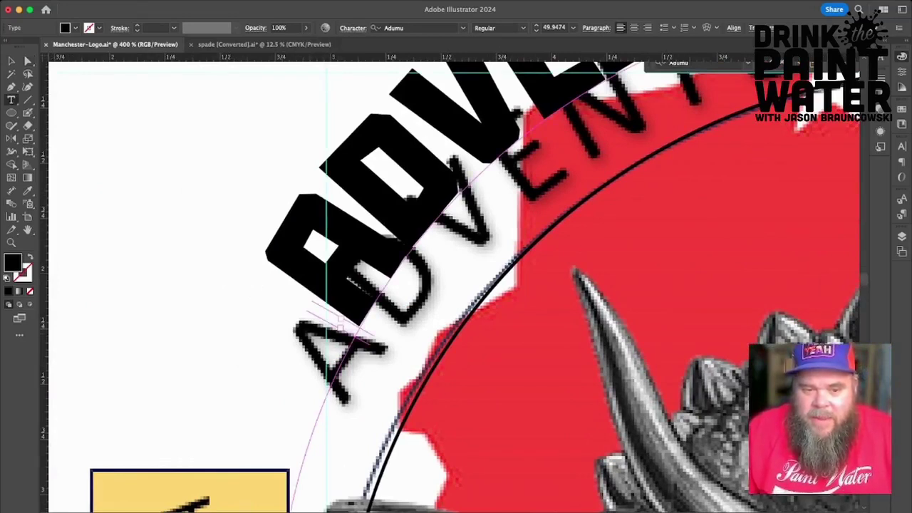
key(a)
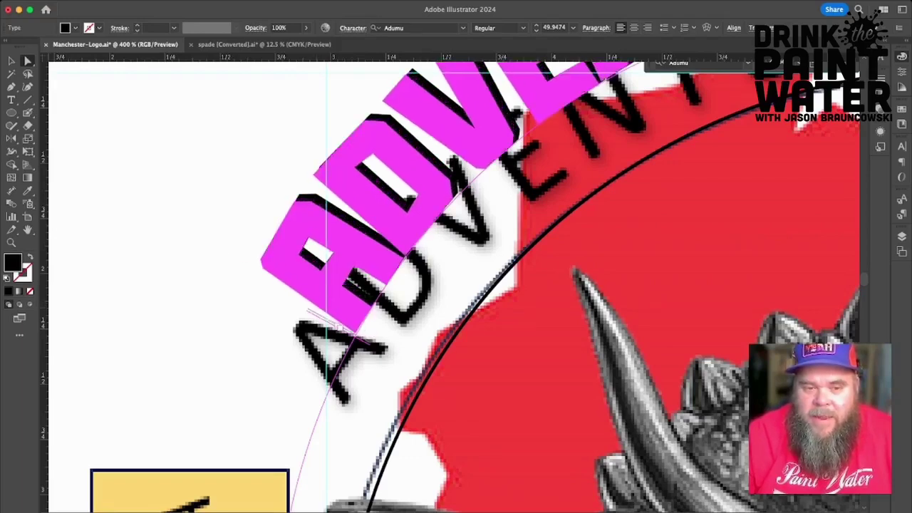
drag(340, 323, 342, 318)
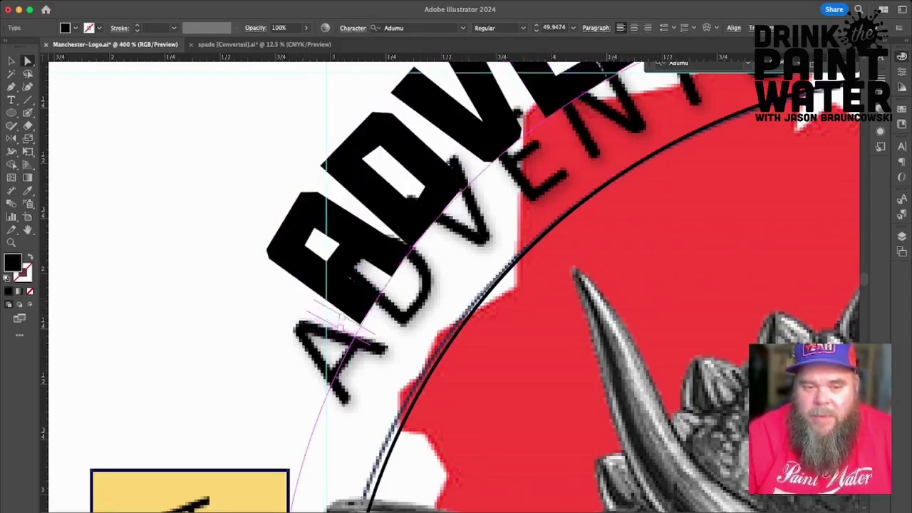
scroll(343, 318, up, 1)
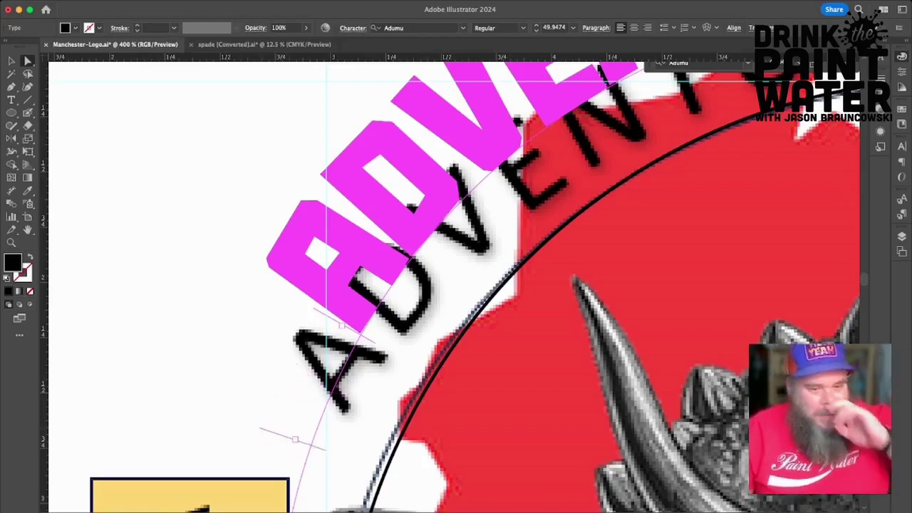
drag(283, 491, 275, 507)
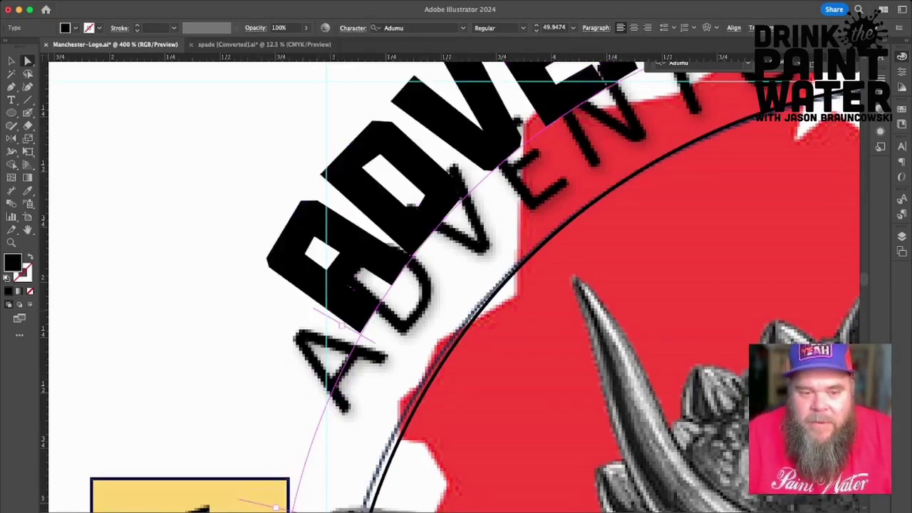
drag(341, 324, 317, 372)
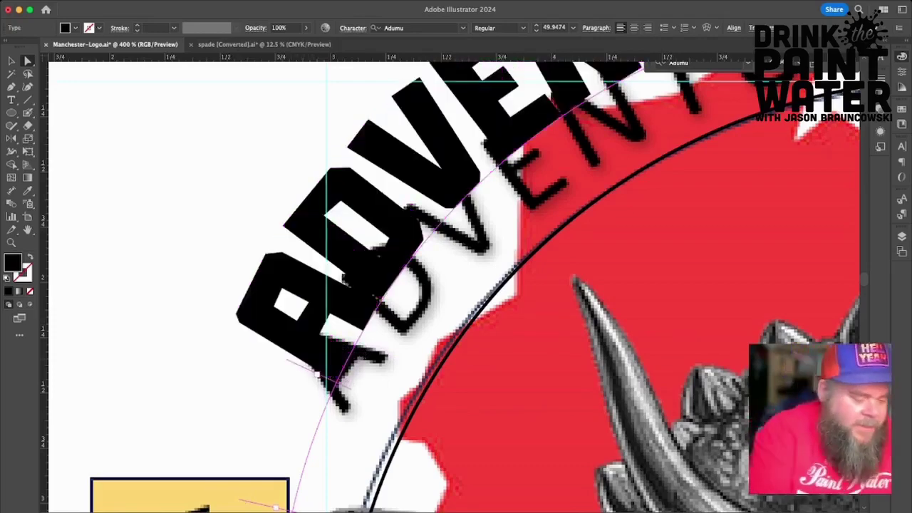
Place a horizontal guide level with the lower ends of the ADVENTURE WORKERS arc.
key(super+minus)
key(super+minus)
key(super+minus)
key(super+minus)
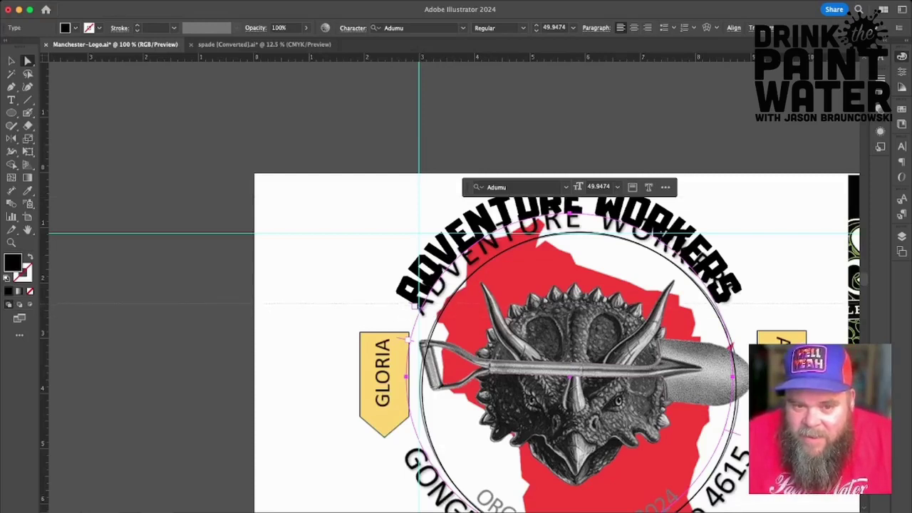
drag(416, 304, 416, 305)
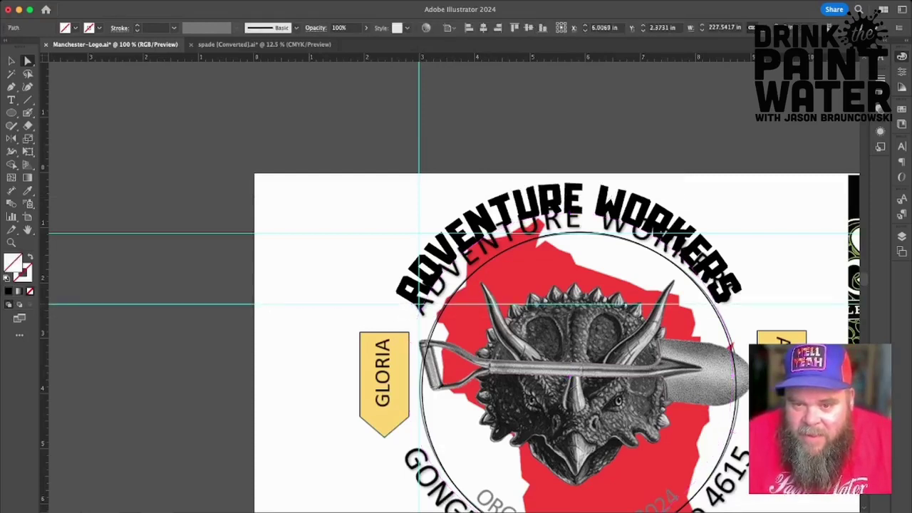
Slide the start of the ADVENTURE WORKERS text to the lower horizontal guide and compare its height with the final S.
key(super+equal)
key(super+equal)
key(super+equal)
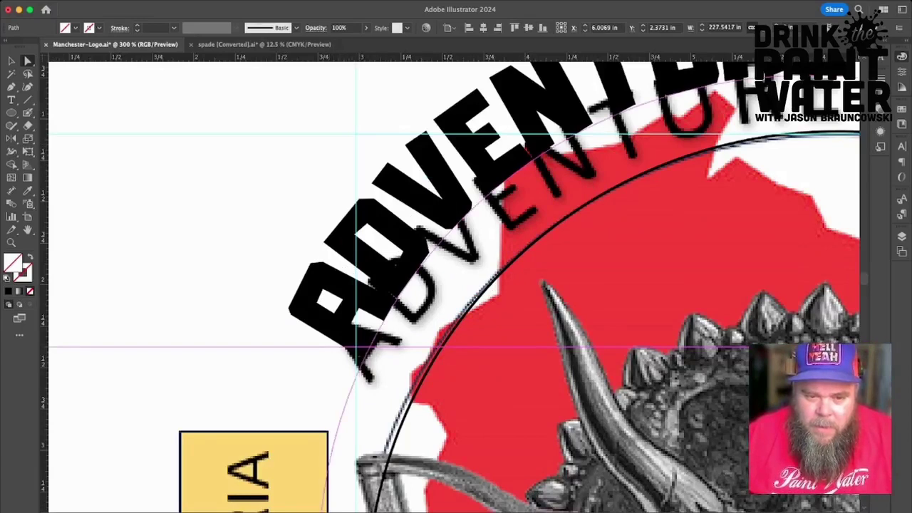
click(378, 285)
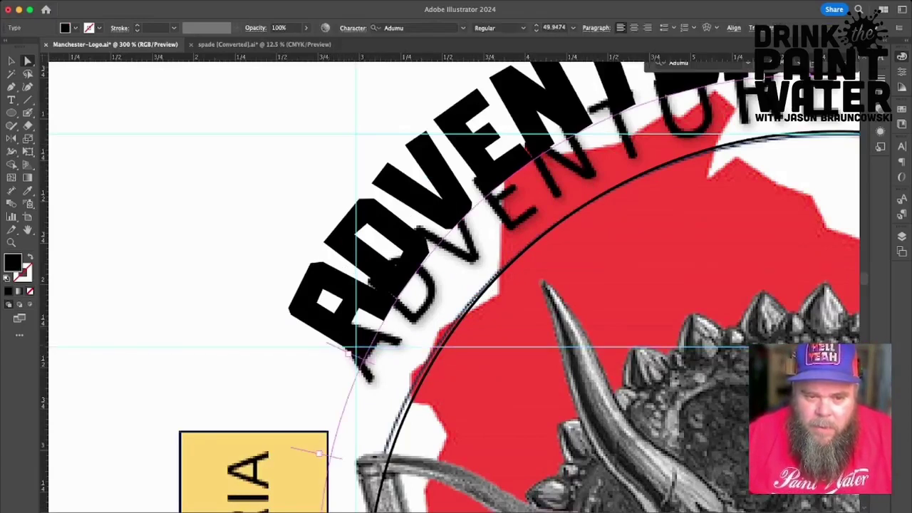
double_click(349, 350)
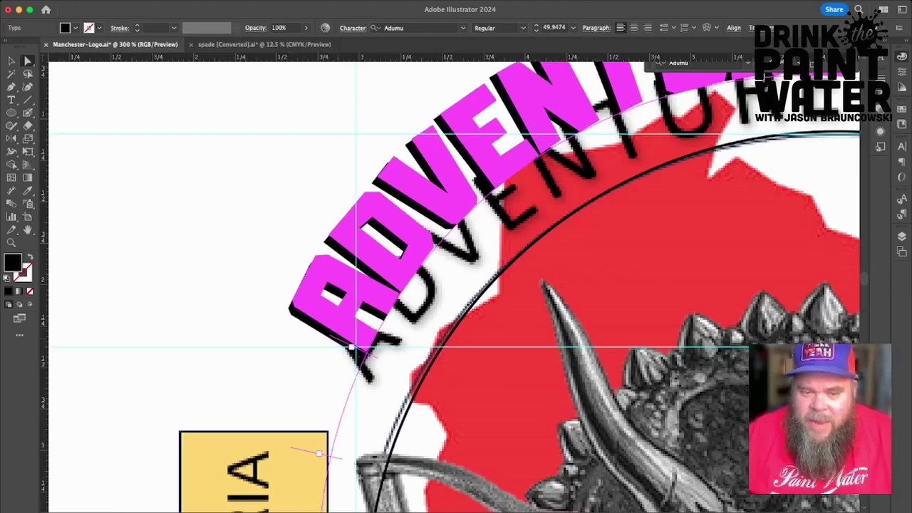
scroll(352, 350, right, 15)
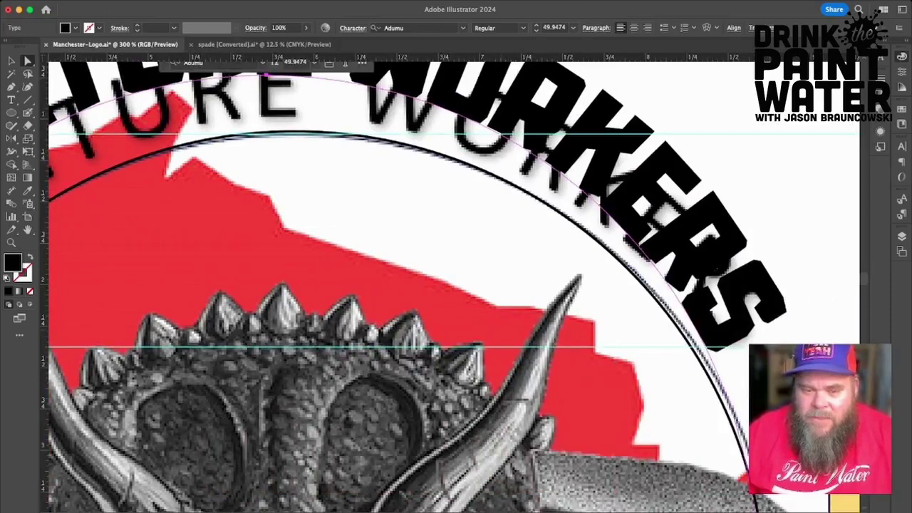
key(super+minus)
key(super+minus)
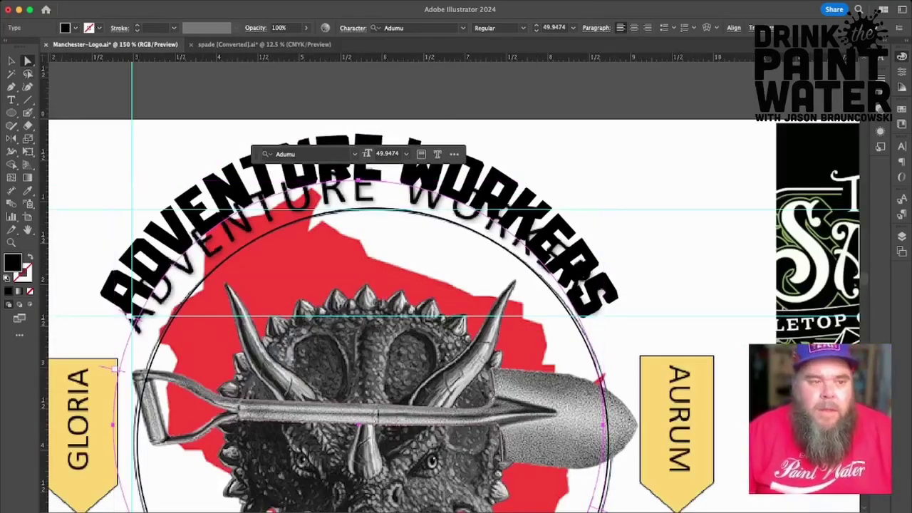
With the reference artwork hidden, move the ADVENTURE WORKERS text circle slightly down and right to sit roughly evenly around the black ring.
key(super+shift+a)
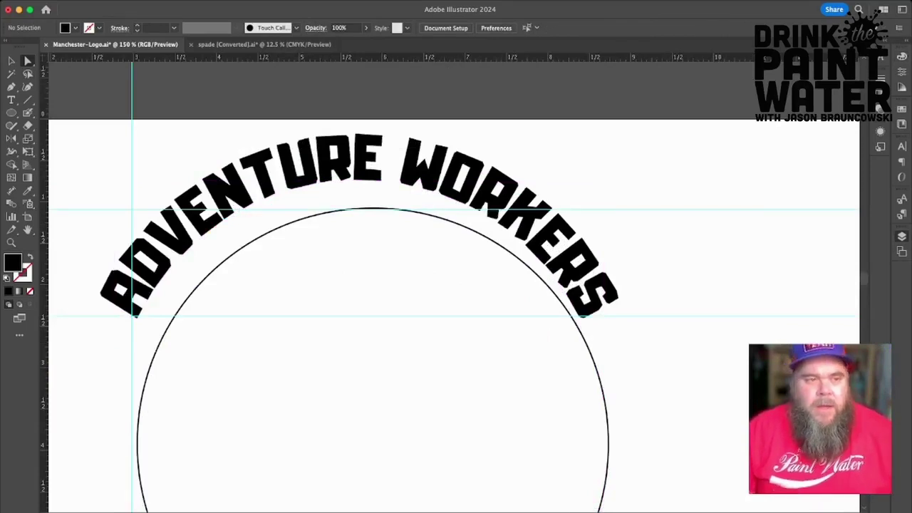
click(11, 60)
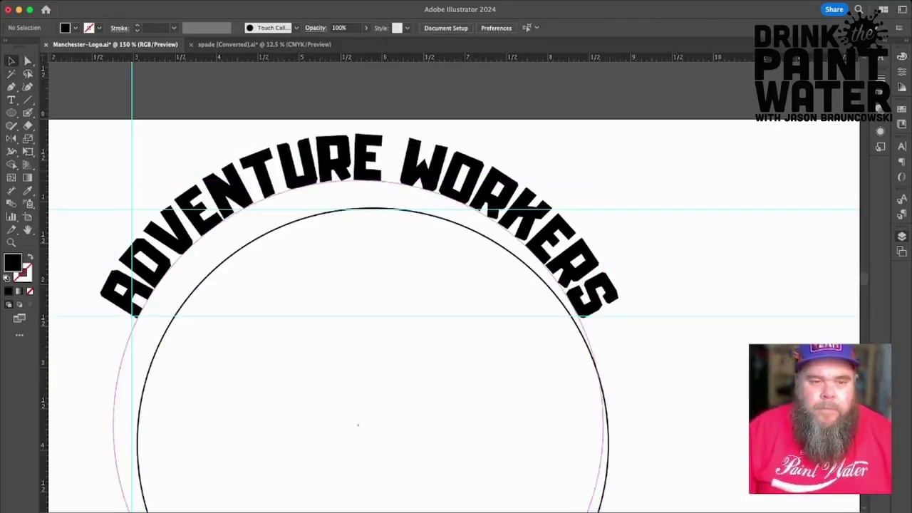
drag(118, 368, 131, 381)
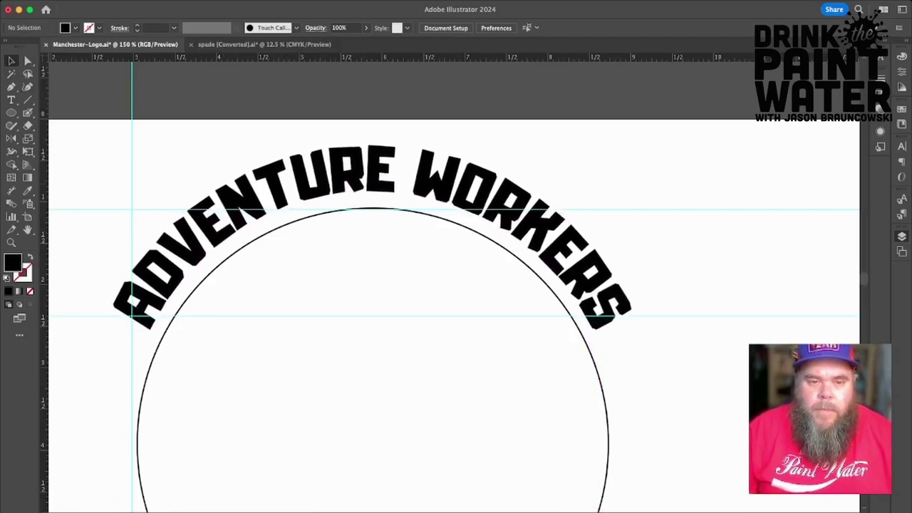
click(381, 171)
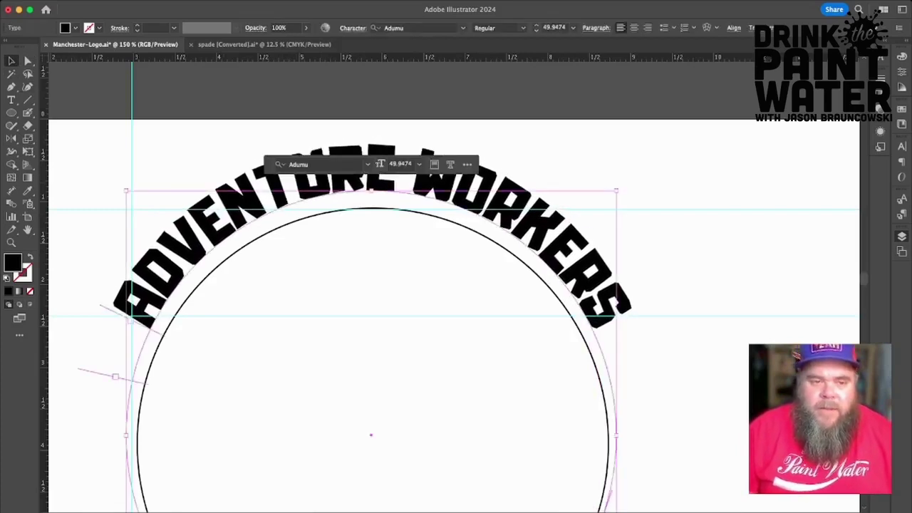
key(super+minus)
key(super+minus)
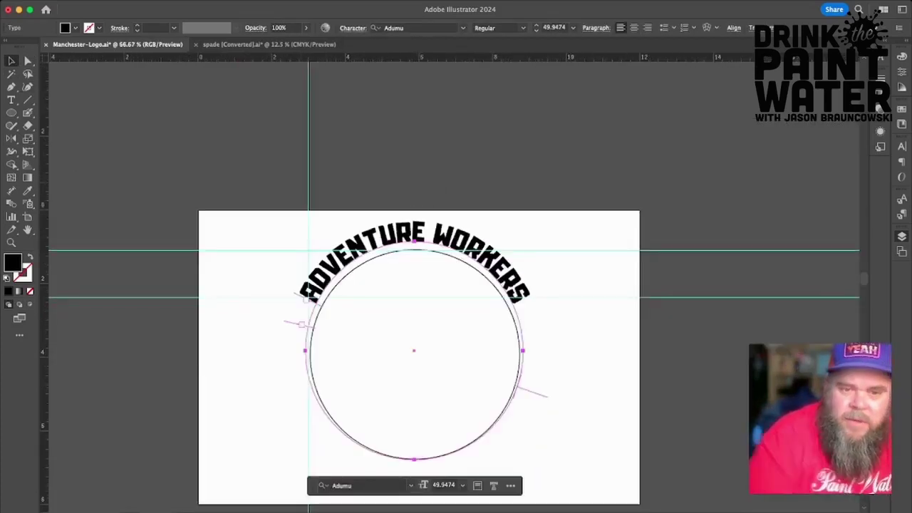
key(super+plus)
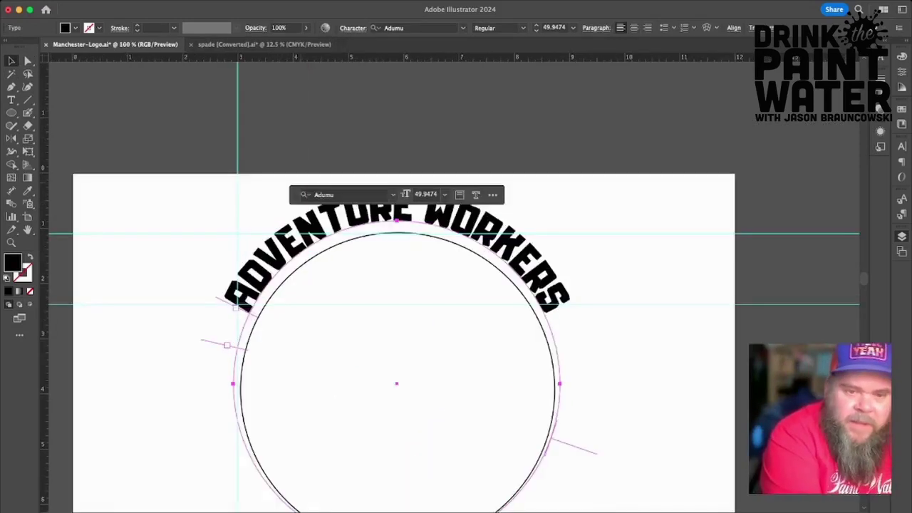
key(super+plus)
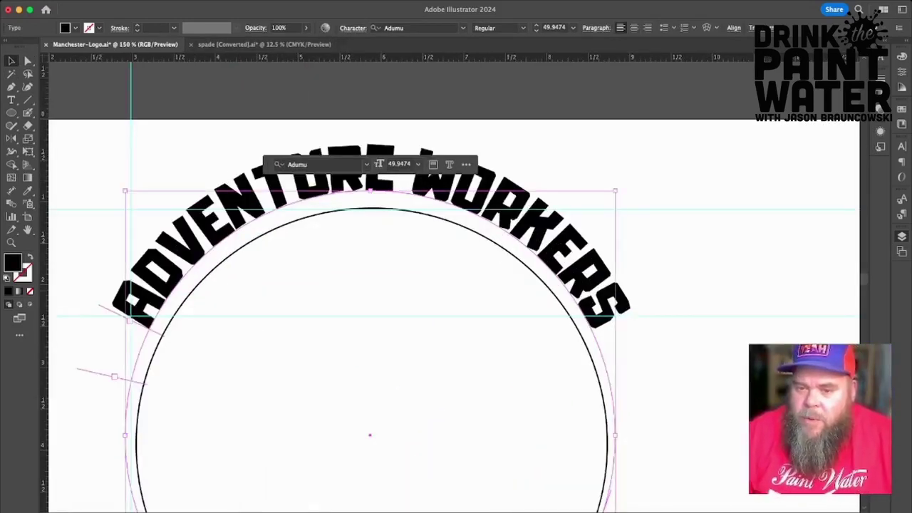
Show the reference artwork again together with the new lettering and ring, as far down as the GONGFARMERS LOCAL lettering.
key(super+y)
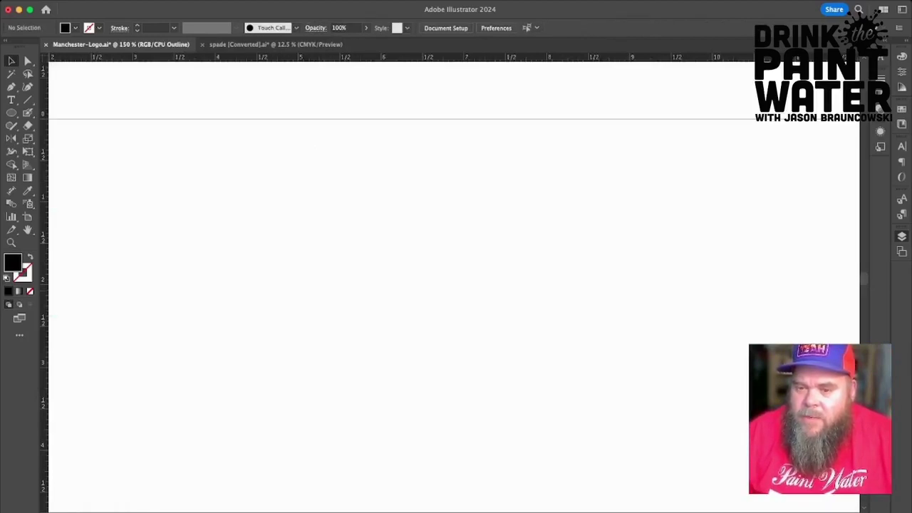
key(super+y)
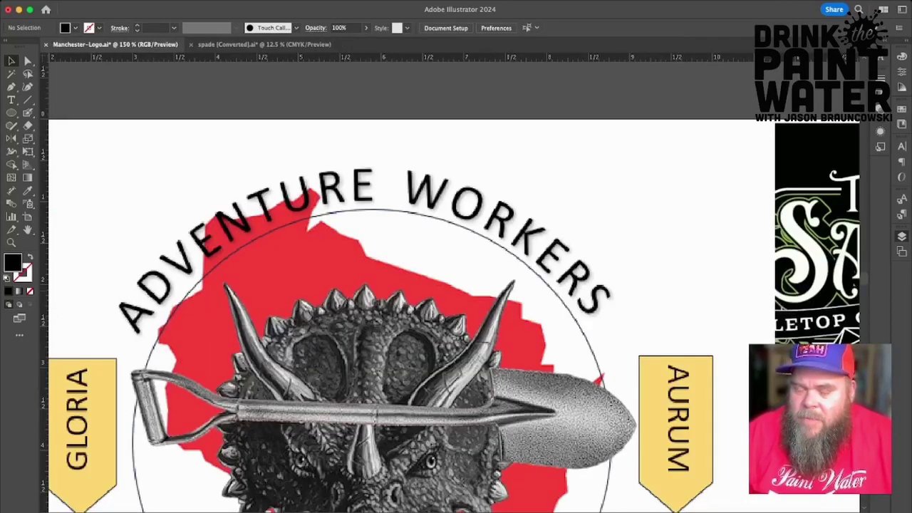
scroll(456, 285, down, 5)
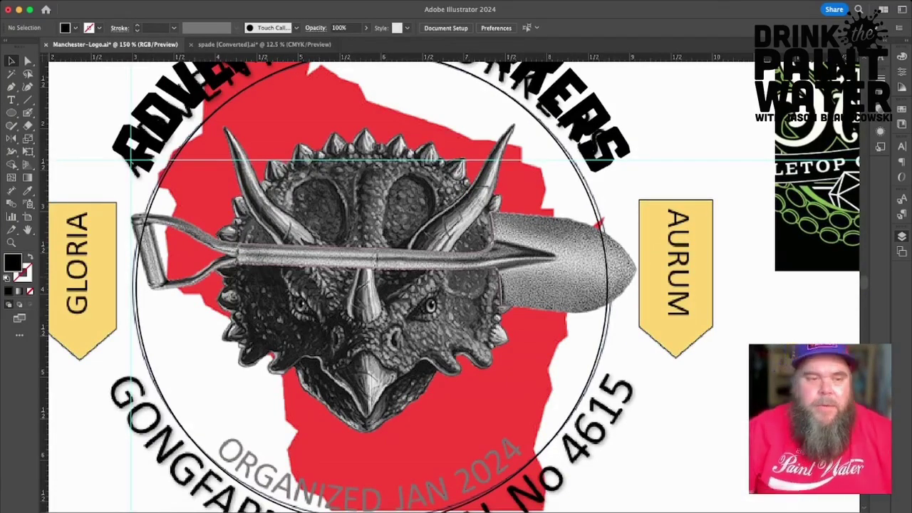
scroll(450, 285, down, 3)
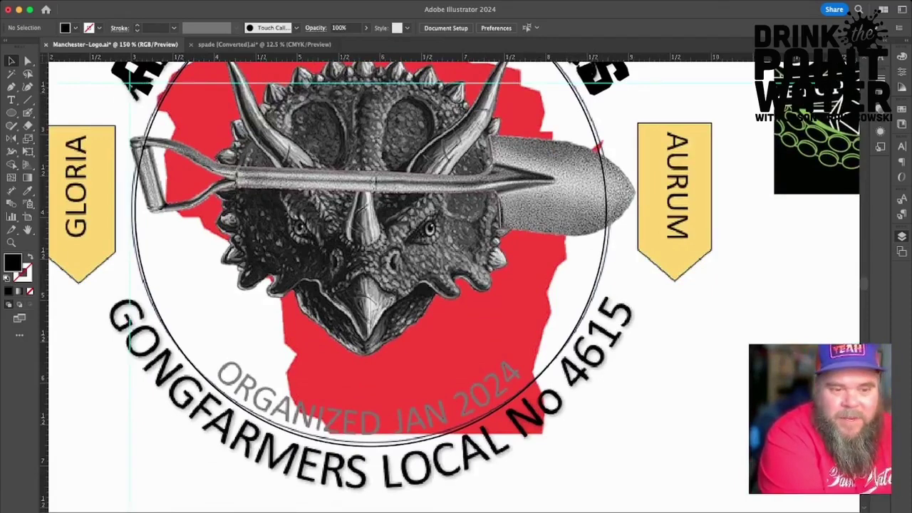
click(612, 211)
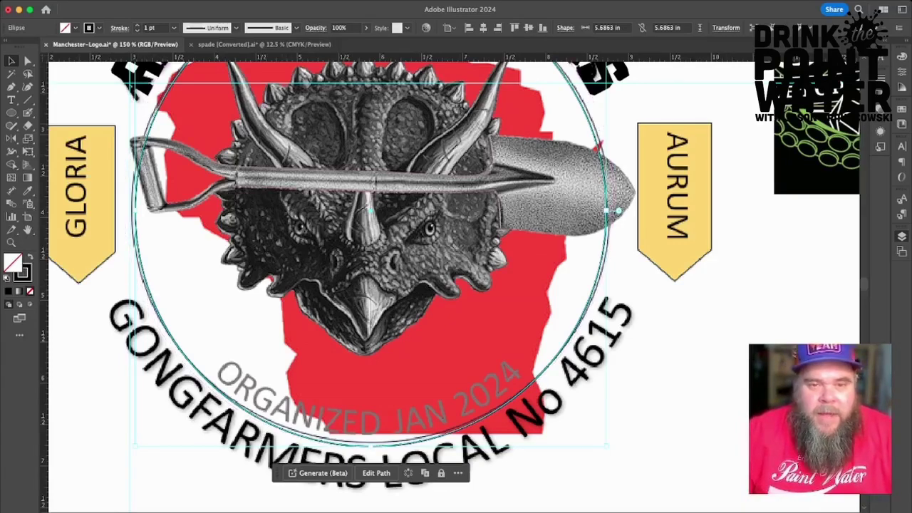
scroll(451, 282, down, 3)
key(t)
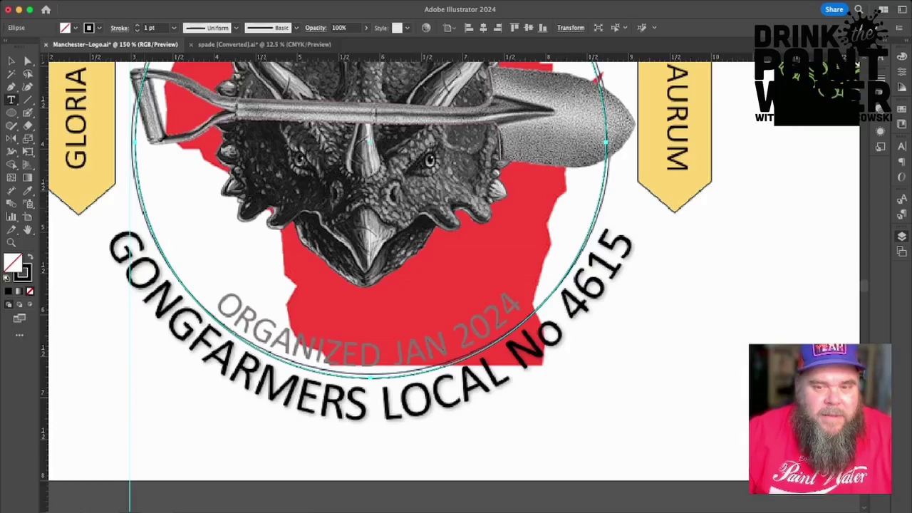
click(606, 143)
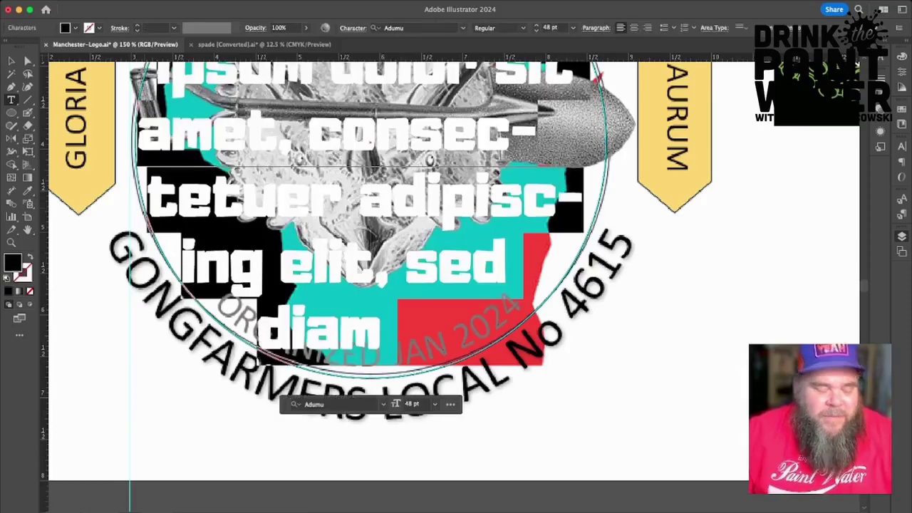
key(super+z)
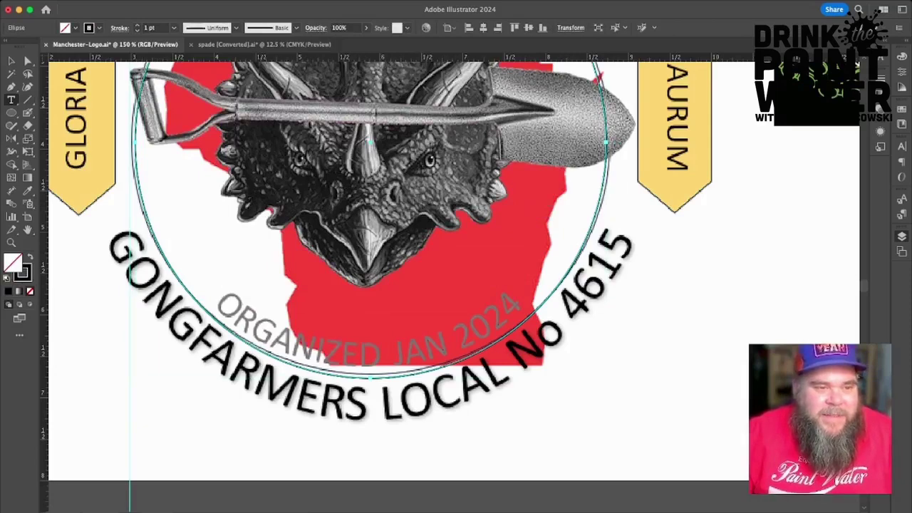
Add the path text GONGFARMERS LOCAL No 4615 along the black ring in Adumu Regular at 48 pt.
key(alt)
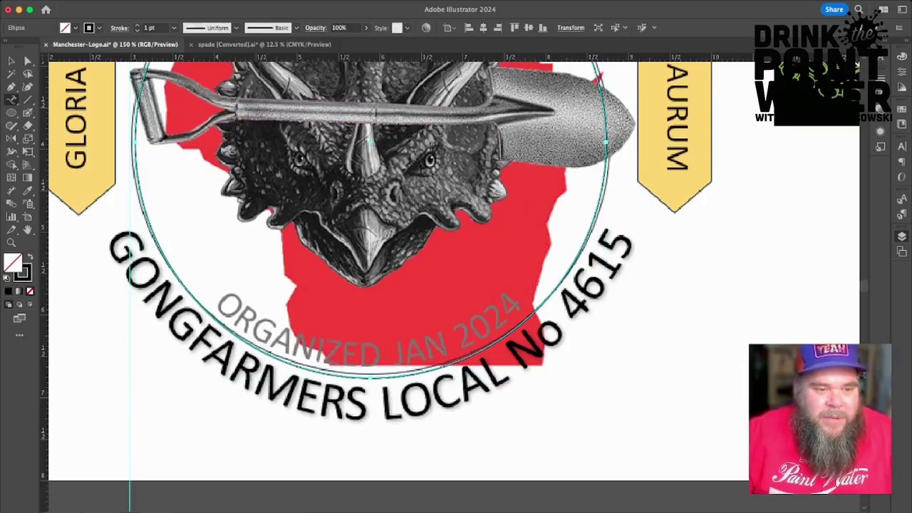
click(605, 143)
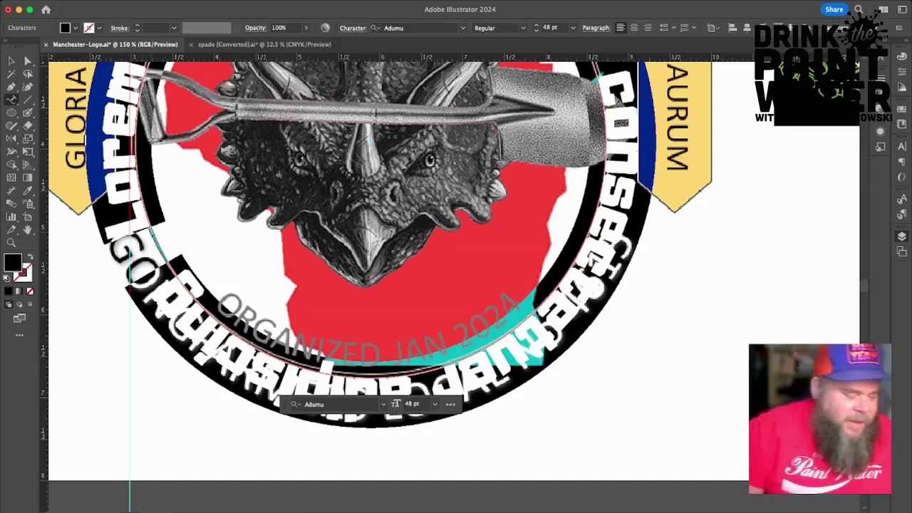
text(GONGFARMERS LOCAL No 4615)
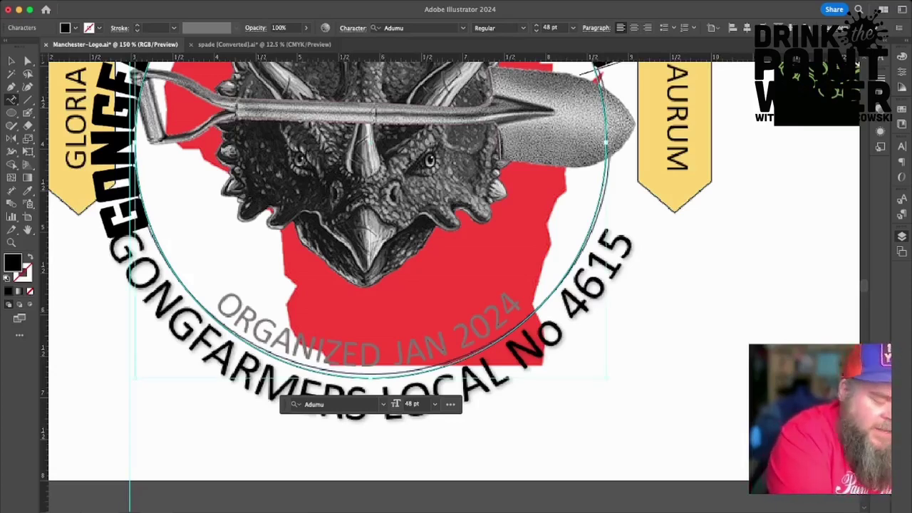
key(super+minus)
key(super+minus)
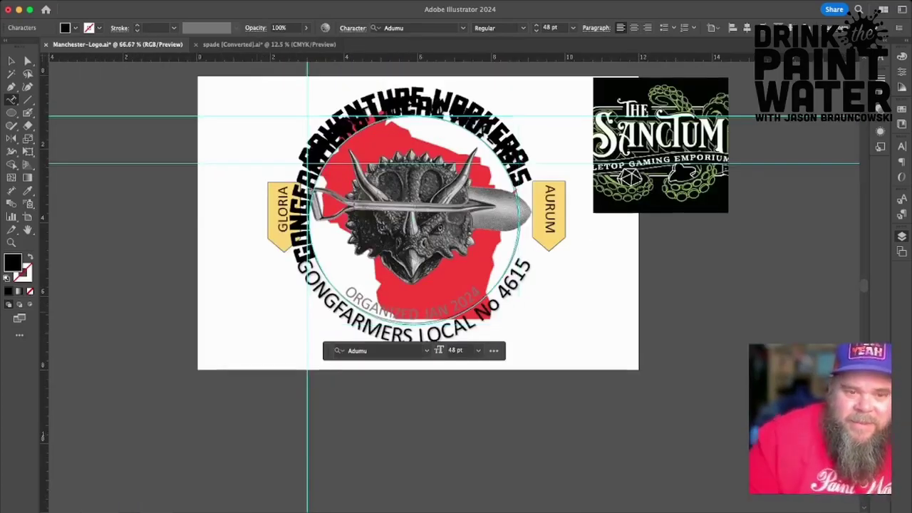
Move the floating text options bar away from the lower lettering to clear the badge artwork.
key(super+equal)
key(super+equal)
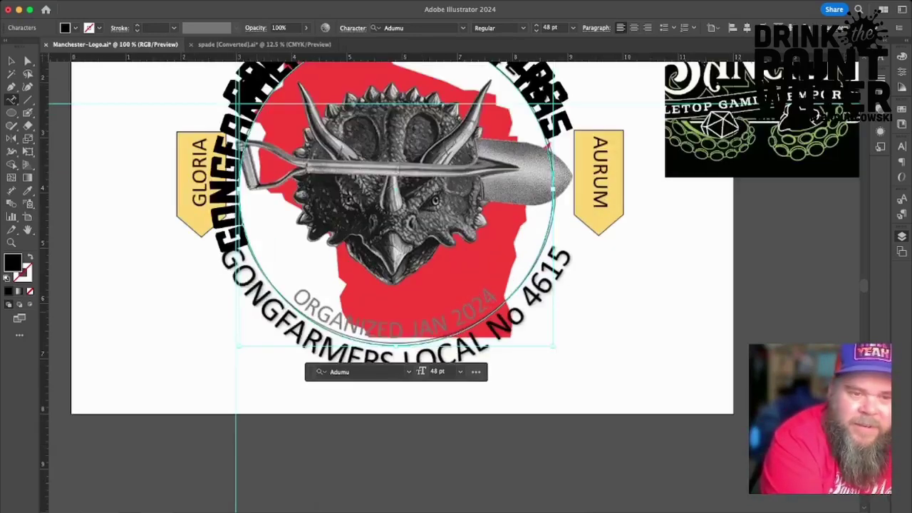
key(super+minus)
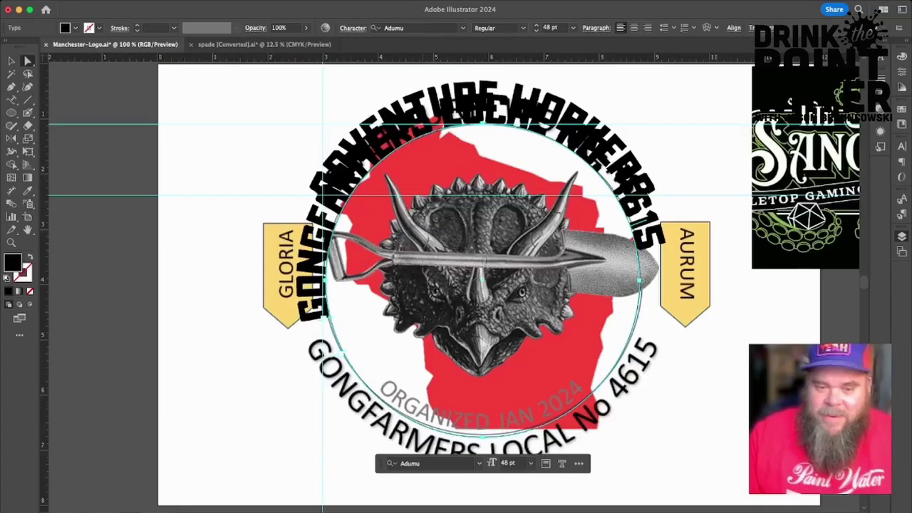
drag(380, 464, 73, 102)
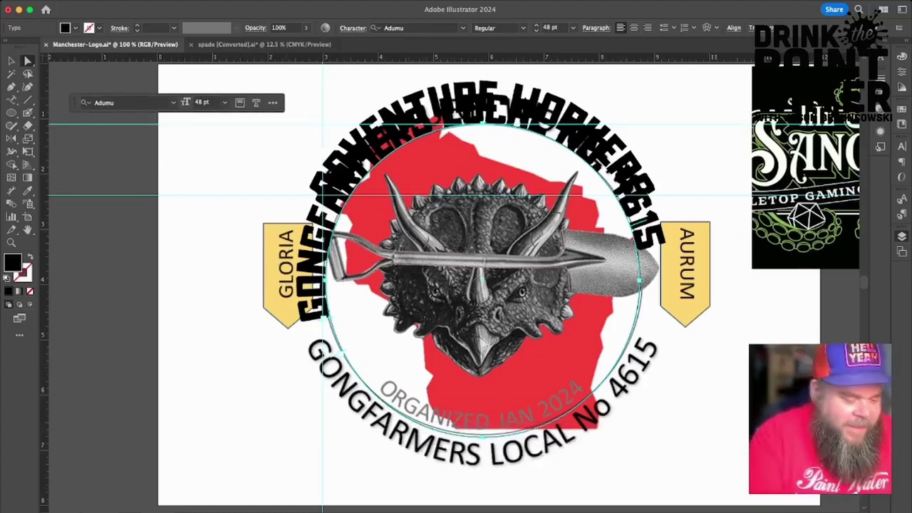
Slide the heavy GONGFARMERS LOCAL NO. 4615 text around its circle and flip it inside so it reads along the lower arc.
key(super+equal)
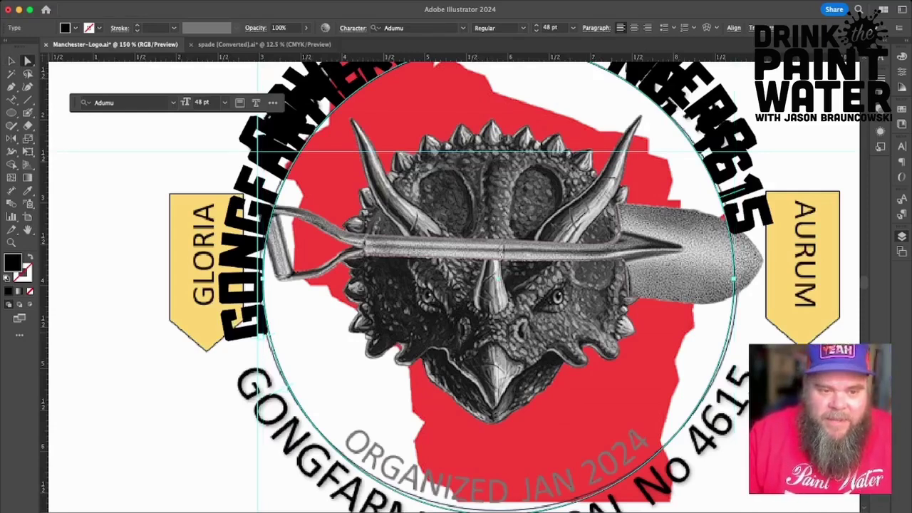
drag(246, 285, 237, 306)
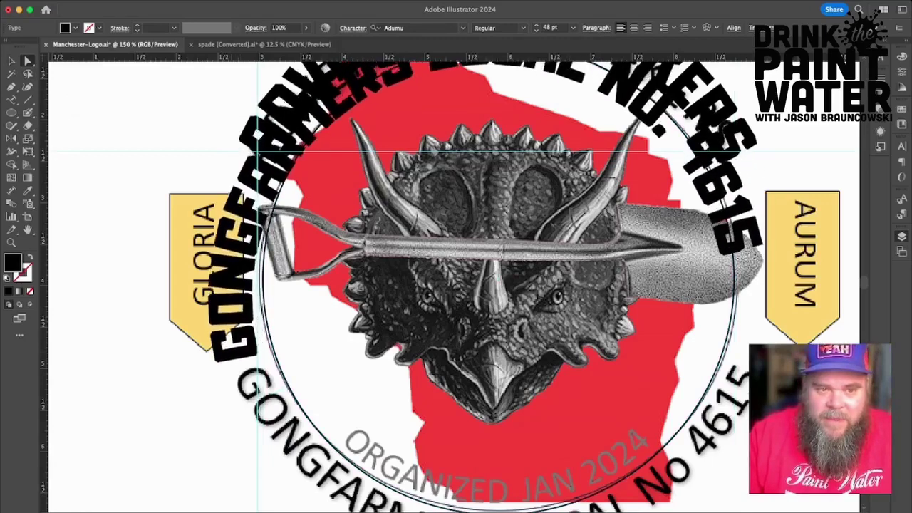
scroll(447, 285, down, 5)
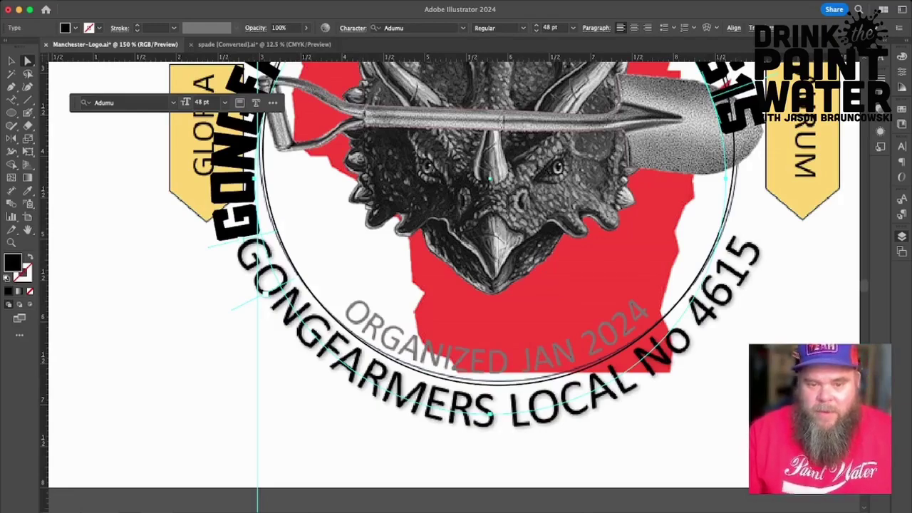
scroll(457, 285, up, 8)
scroll(456, 286, right, 3)
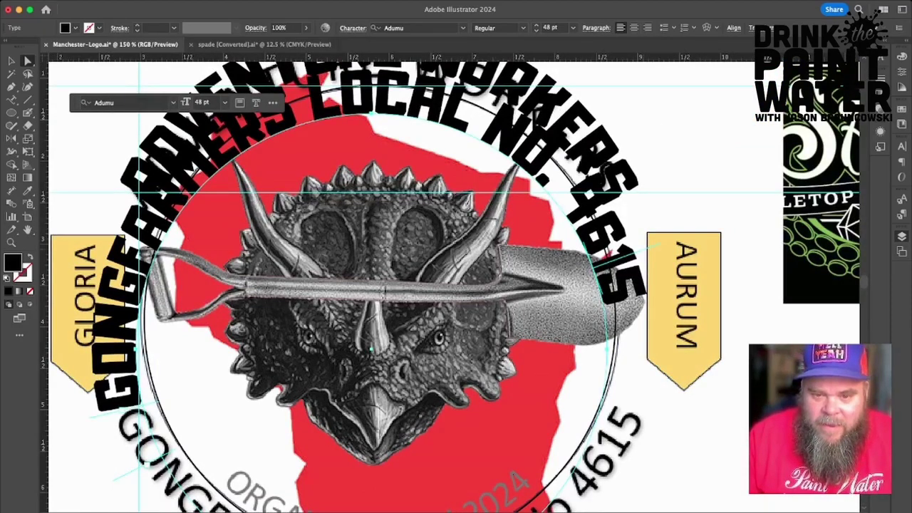
drag(637, 251, 321, 128)
drag(436, 499, 583, 416)
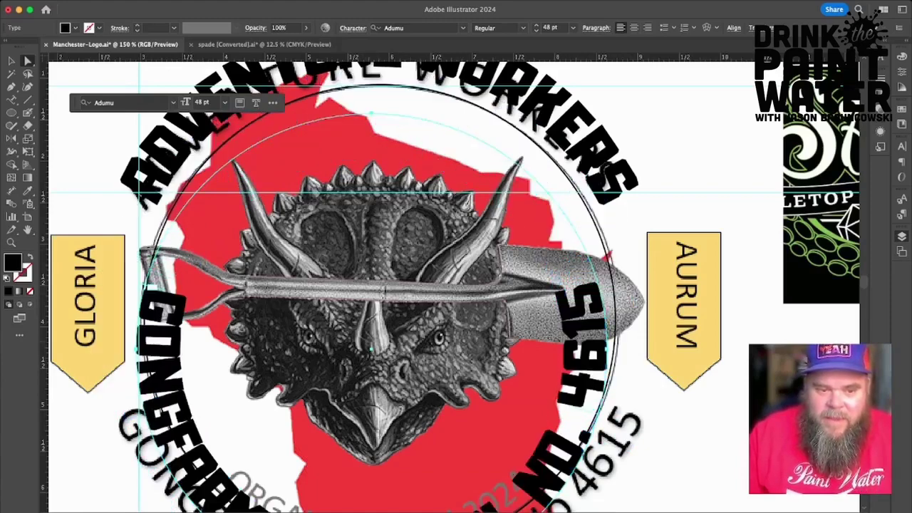
Enlarge the circular GONGFARMERS LOCAL NO. 4615 text and reposition it around the lower half of the badge.
scroll(451, 285, down, 3)
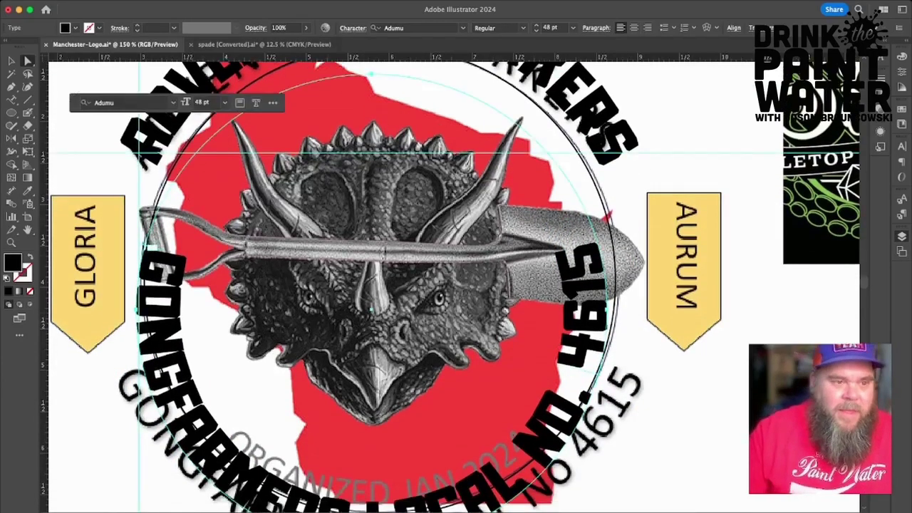
scroll(450, 285, down, 6)
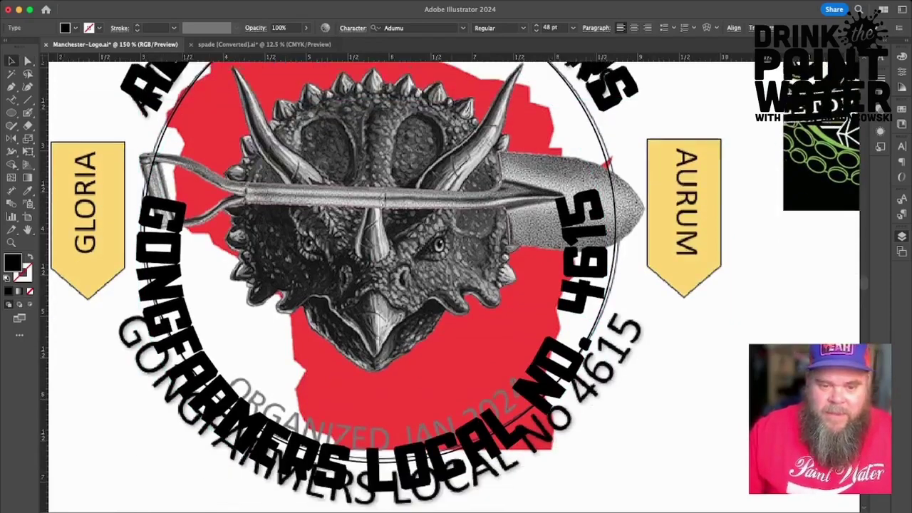
scroll(450, 285, down, 2)
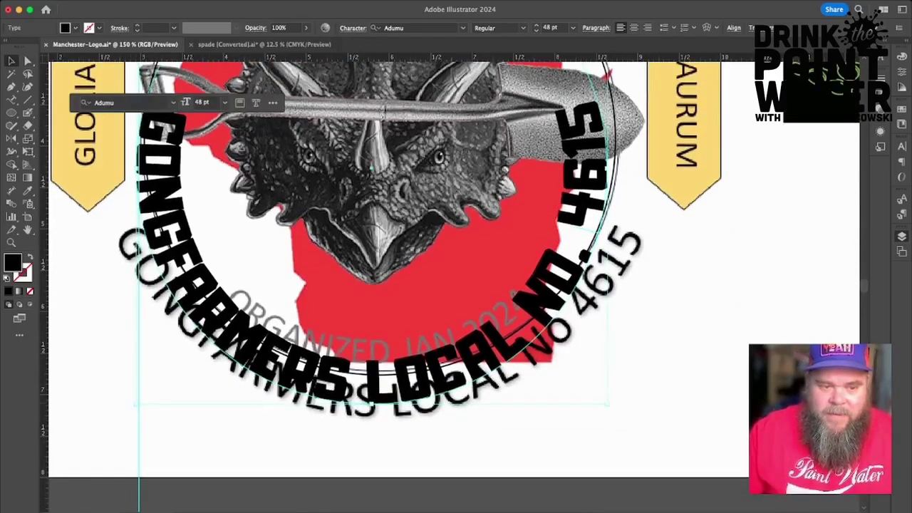
drag(137, 405, 72, 416)
drag(339, 174, 334, 177)
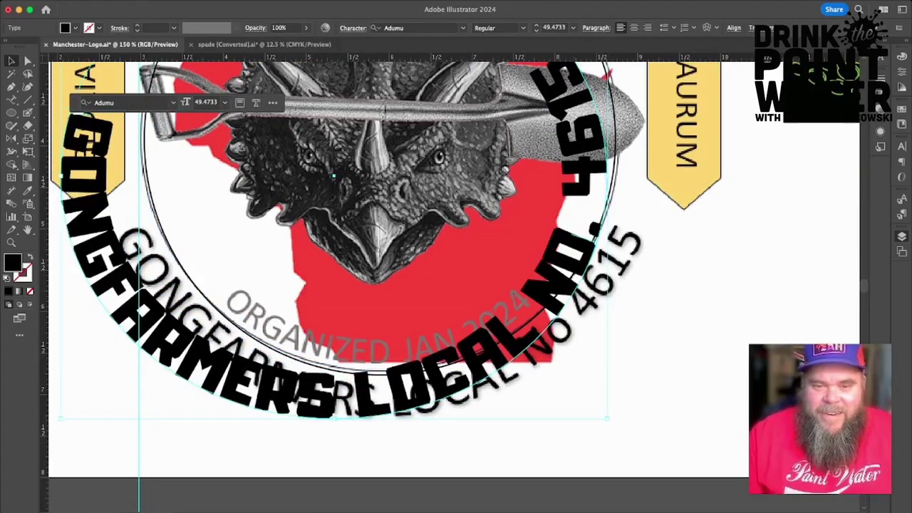
drag(246, 385, 302, 417)
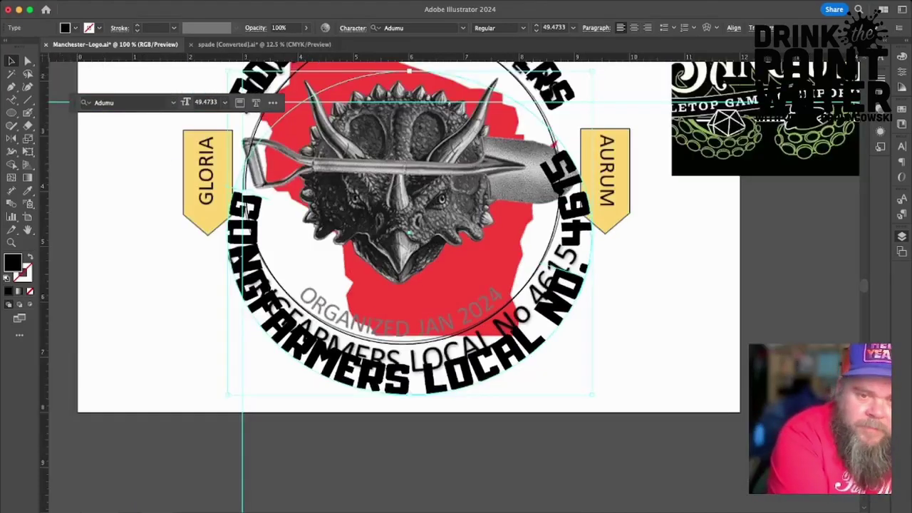
Change the font of the heavy GONGFARMERS LOCAL NO. 4615 text to Source Serif Variable.
key(super+minus)
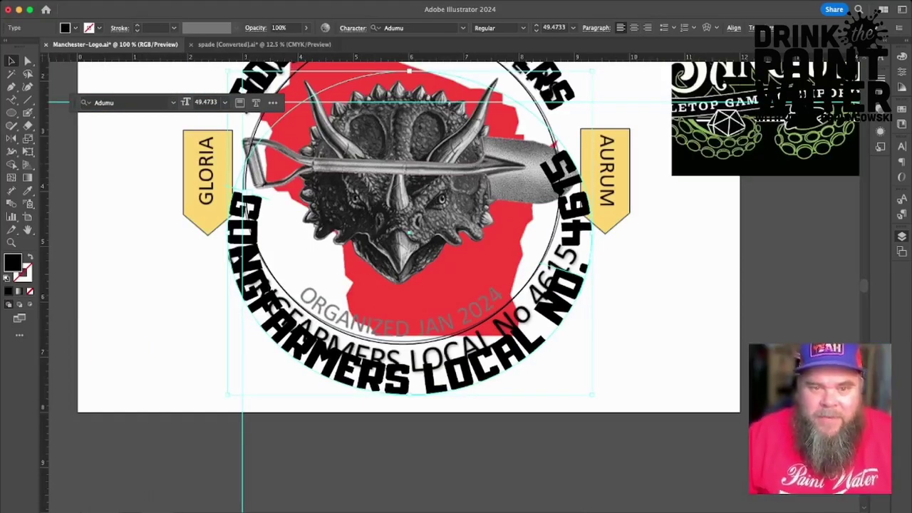
scroll(409, 233, up, 1)
scroll(409, 233, up, 3)
scroll(409, 233, right, 2)
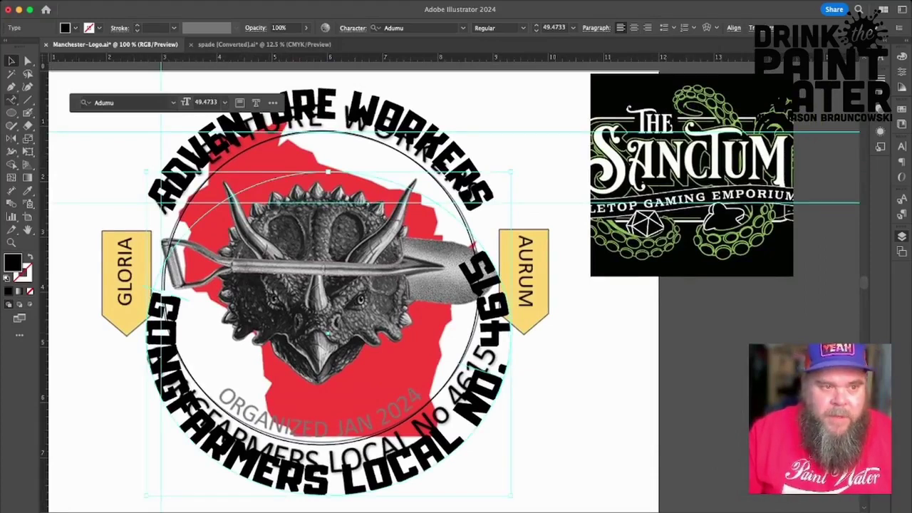
click(12, 100)
triple_click(431, 431)
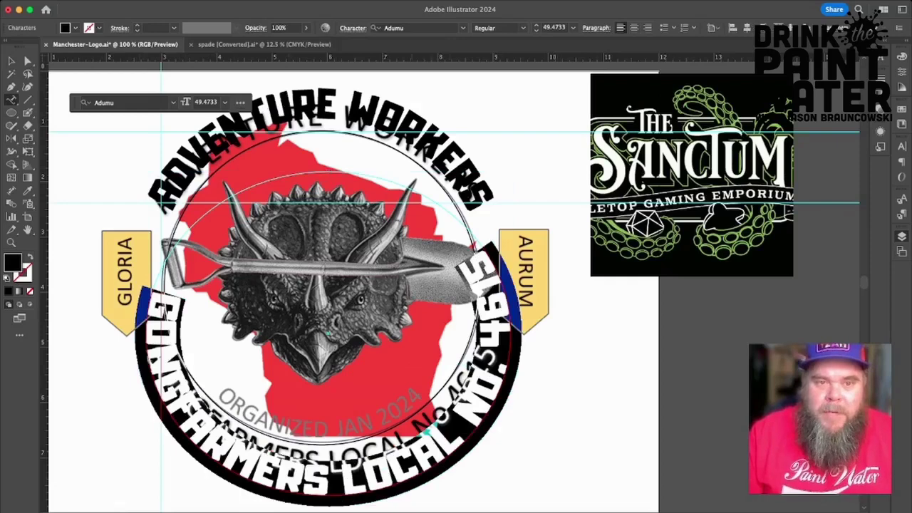
click(464, 28)
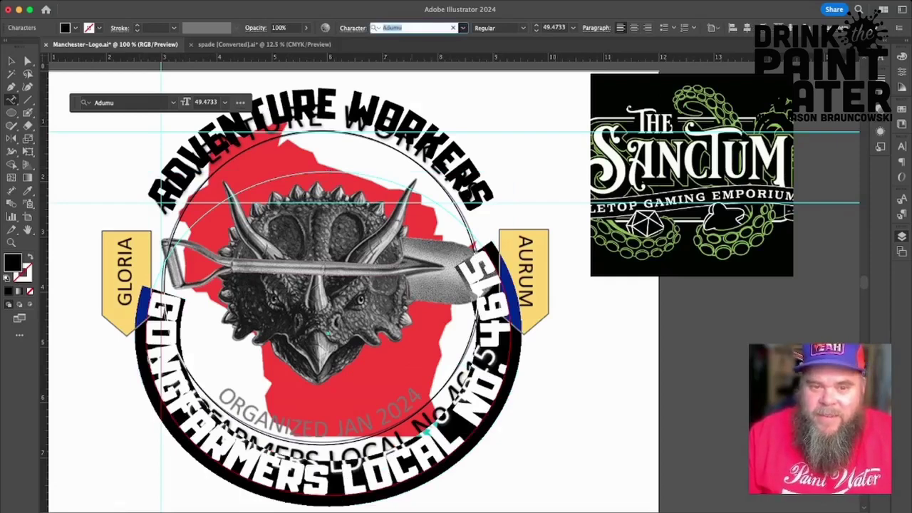
key(Down)
key(Down)
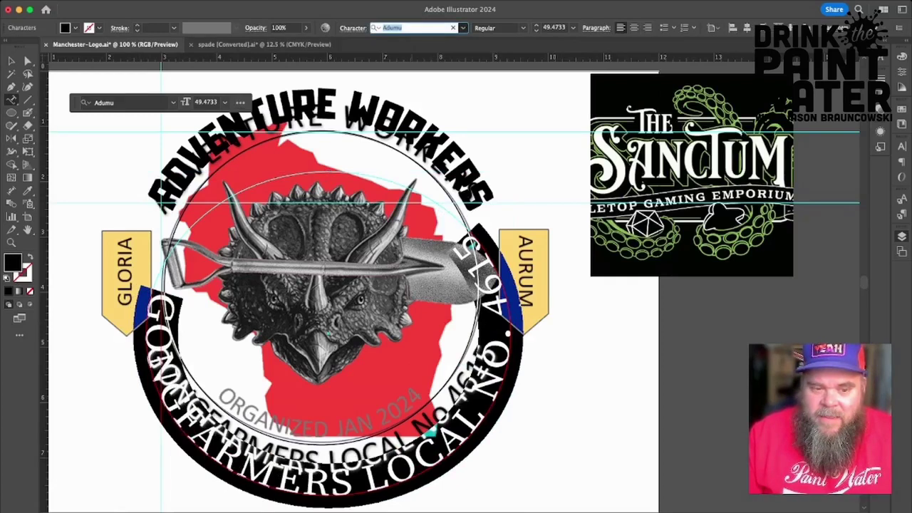
key(Return)
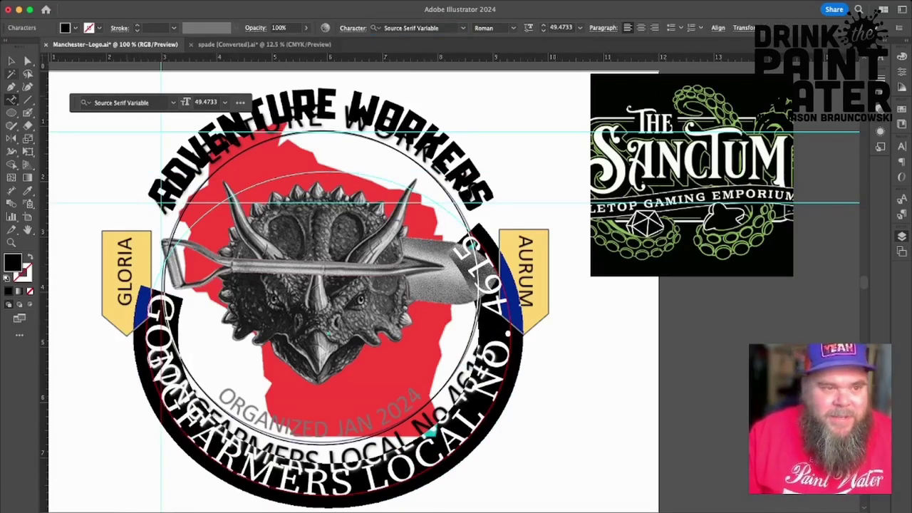
Resize the serif text's circle to about the badge ring's width and shift it over the original lower lettering.
click(11, 60)
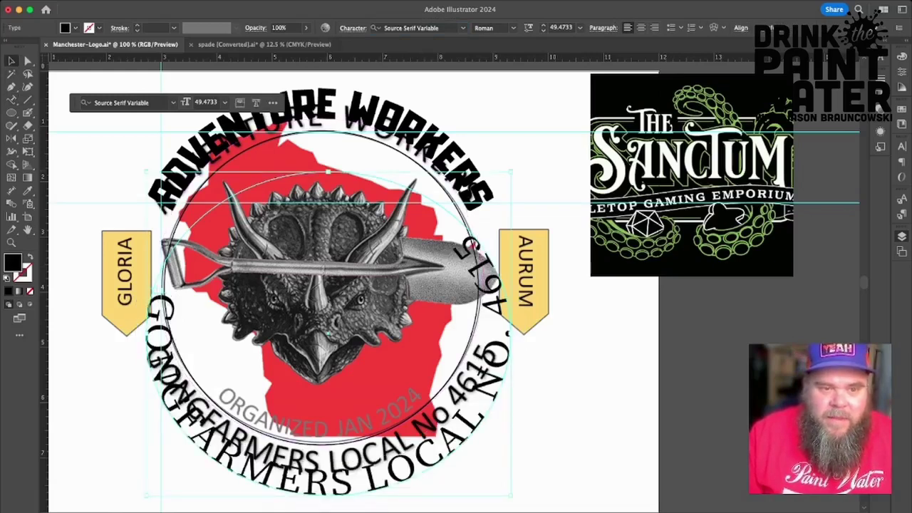
drag(328, 172, 328, 121)
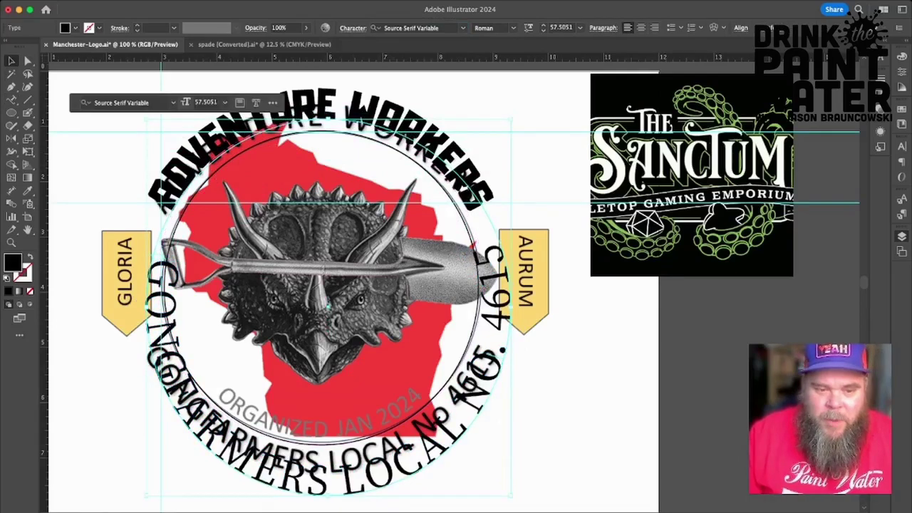
drag(511, 120, 475, 156)
drag(309, 155, 308, 160)
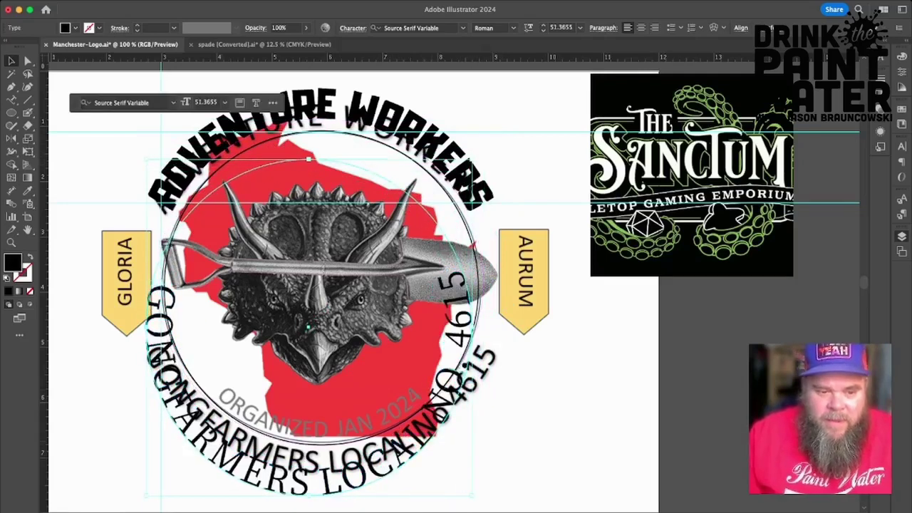
drag(298, 483, 329, 493)
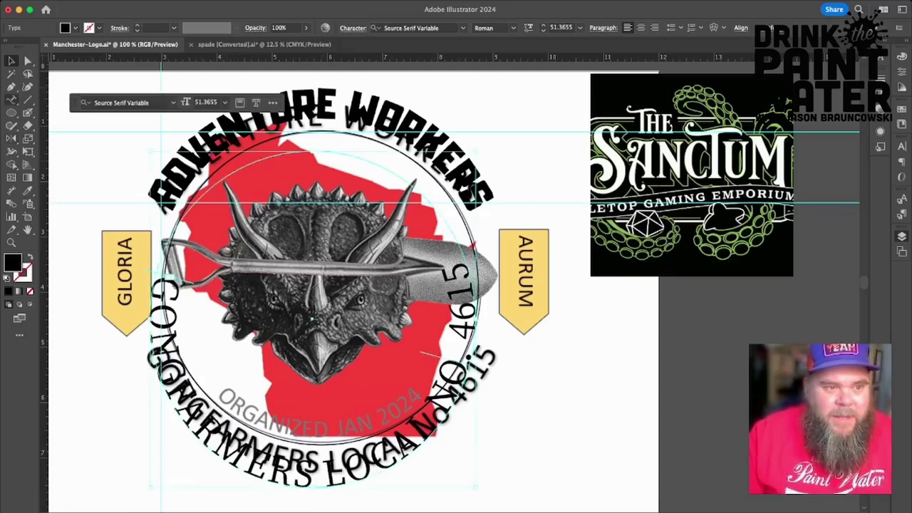
Reduce the font size of the serif GONGFARMERS LOCAL NO. 4615 text to 39.3655 pt.
click(11, 100)
triple_click(285, 474)
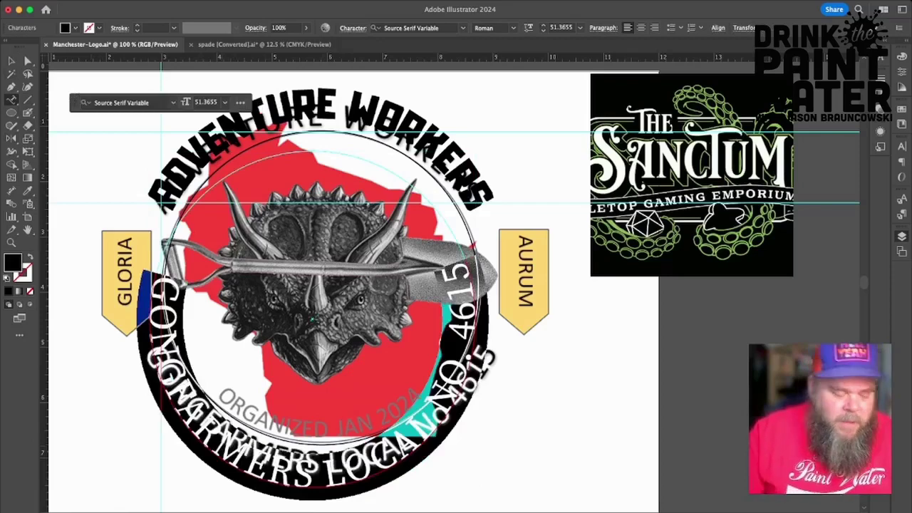
key(super+shift+comma)
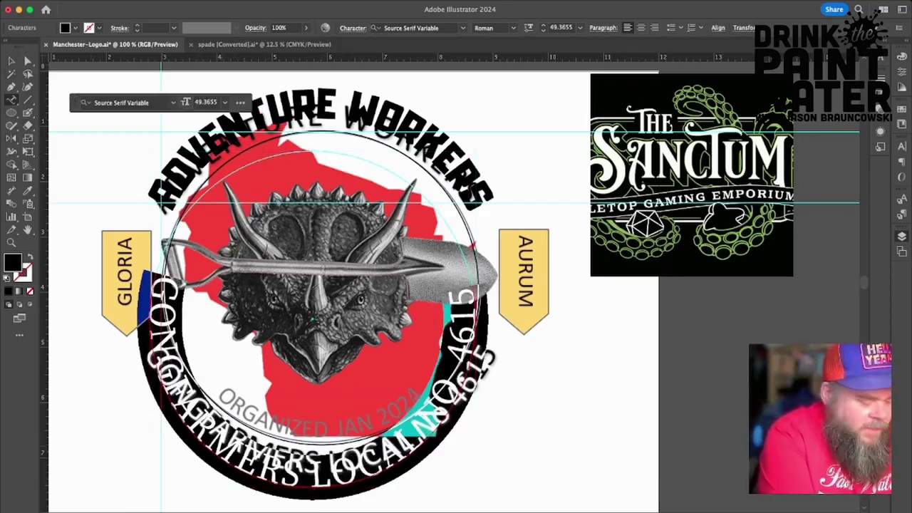
key(super+shift+comma)
key(super+shift+comma)
key(super+shift+comma)
key(super+shift+comma)
key(super+shift+comma)
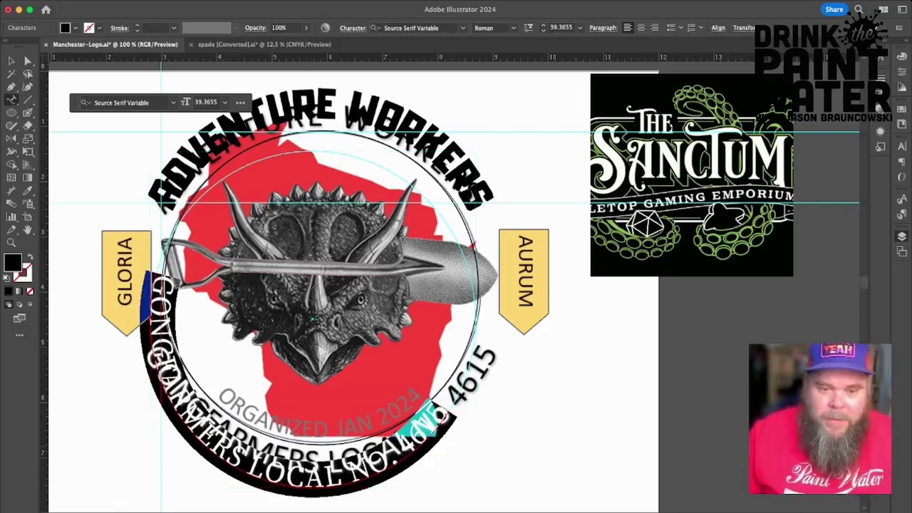
key(Escape)
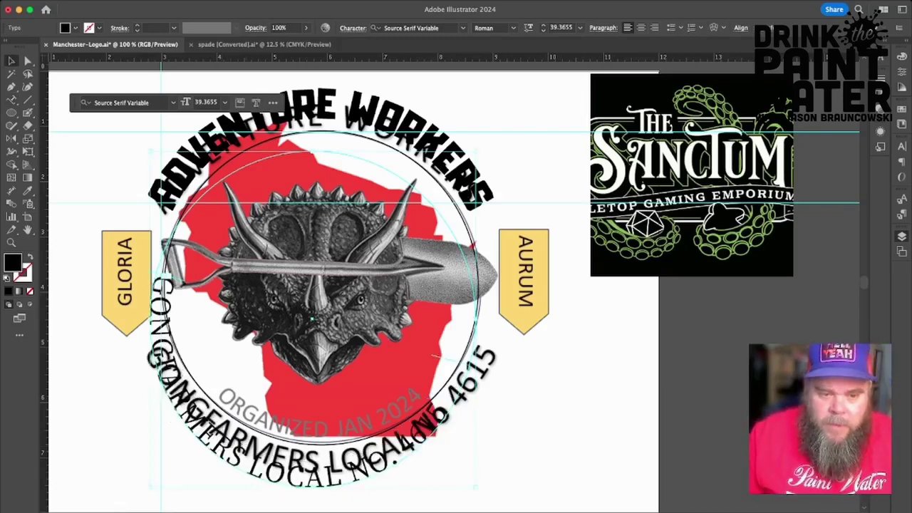
Reposition the serif text circle and slide its lettering along the path to centre it under the badge.
drag(312, 477, 350, 471)
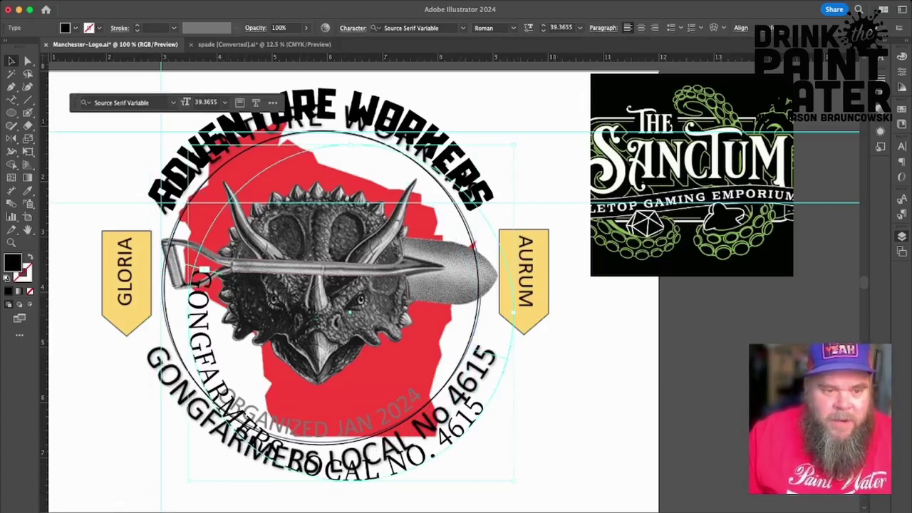
key(a)
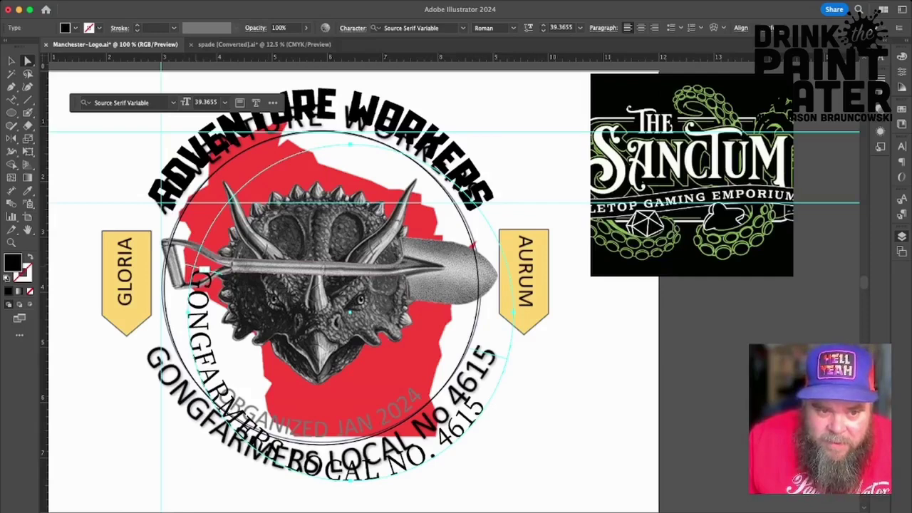
drag(204, 270, 174, 344)
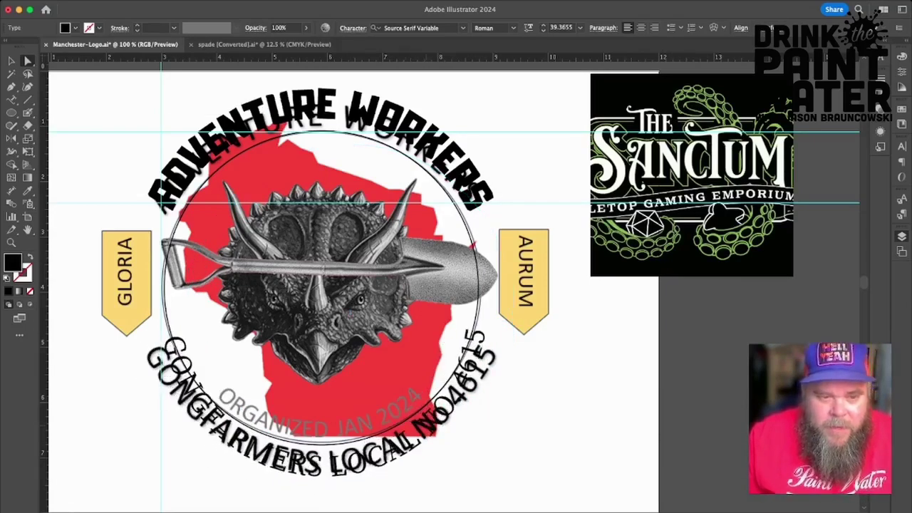
Widen the serif text's circle on both sides and rotate it slightly clockwise to even the lettering over the original lower arc.
key(v)
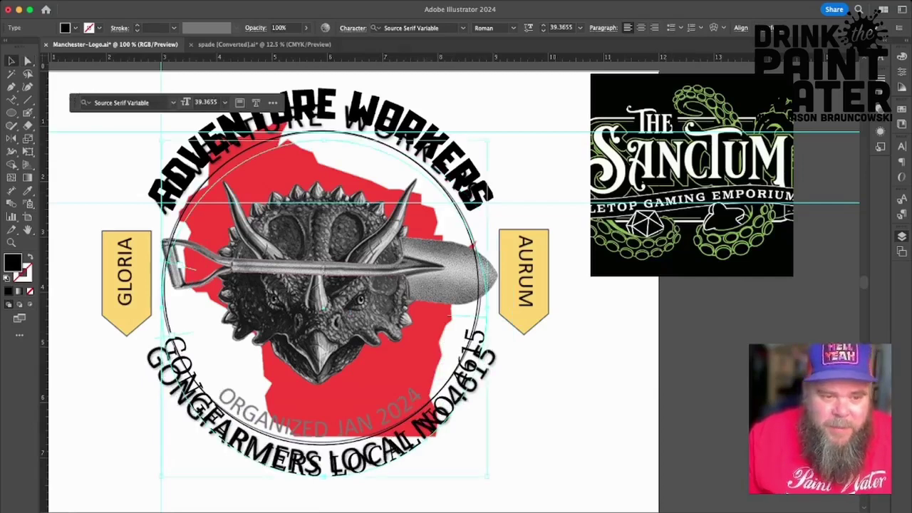
drag(161, 309, 139, 309)
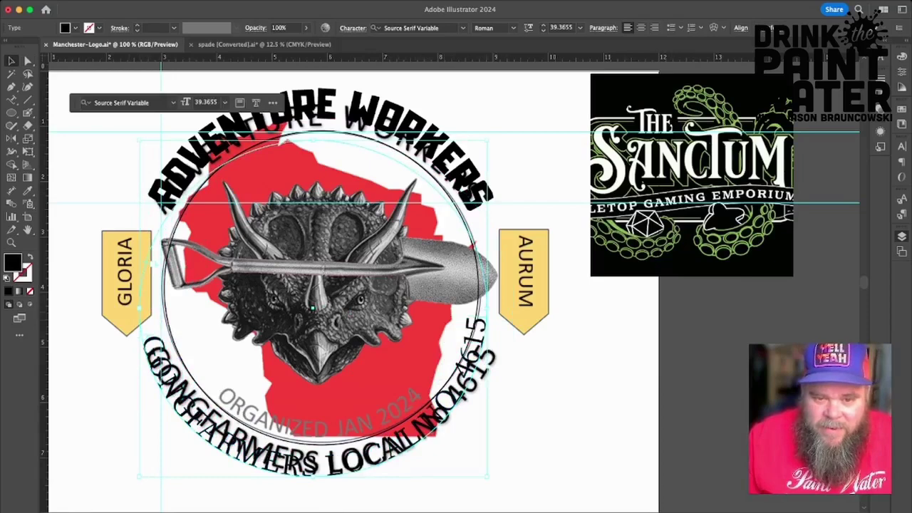
drag(487, 308, 503, 308)
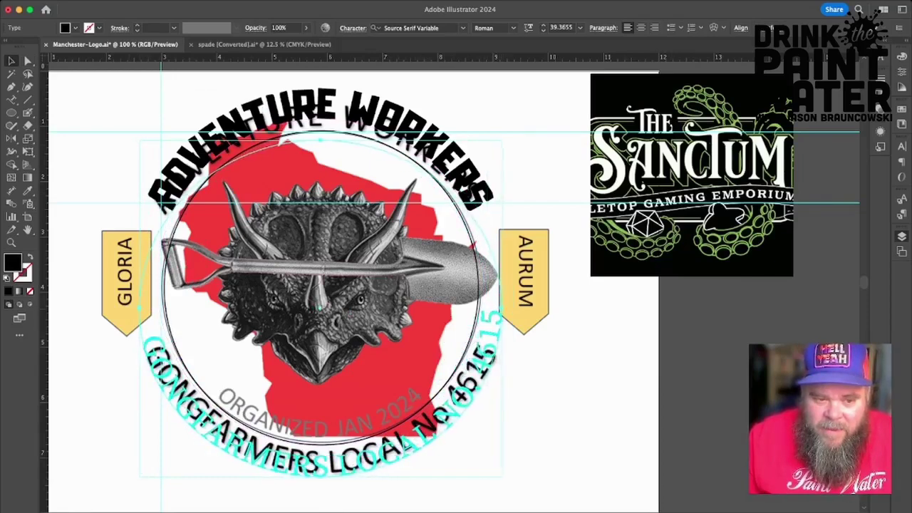
drag(148, 339, 148, 338)
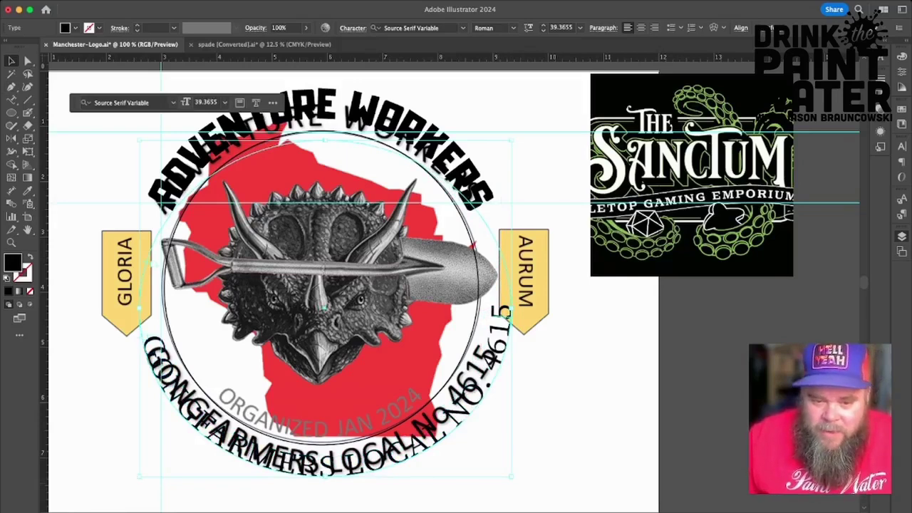
drag(515, 481, 504, 492)
drag(146, 334, 144, 324)
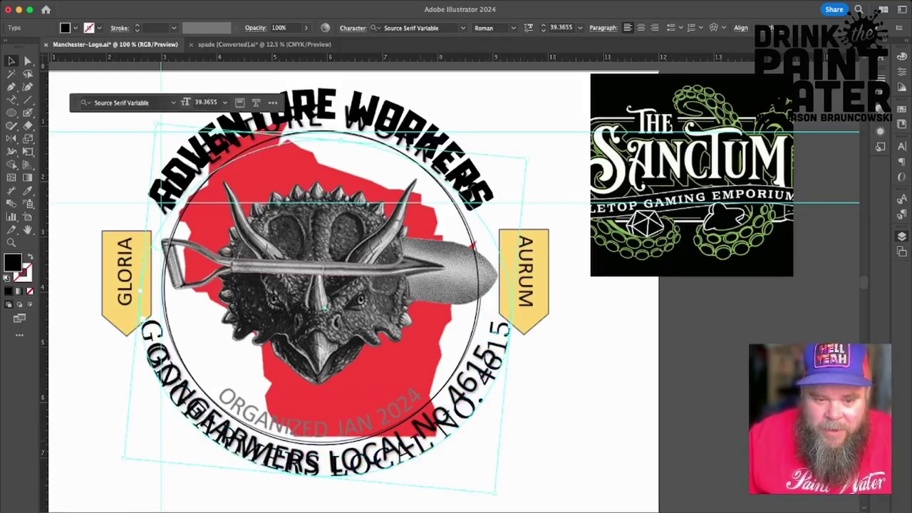
Nudge the serif GONGFARMERS LOCAL NO. 4615 text circle slightly left over the original lower lettering and leave everything deselected.
key(Left)
key(Left)
key(Left)
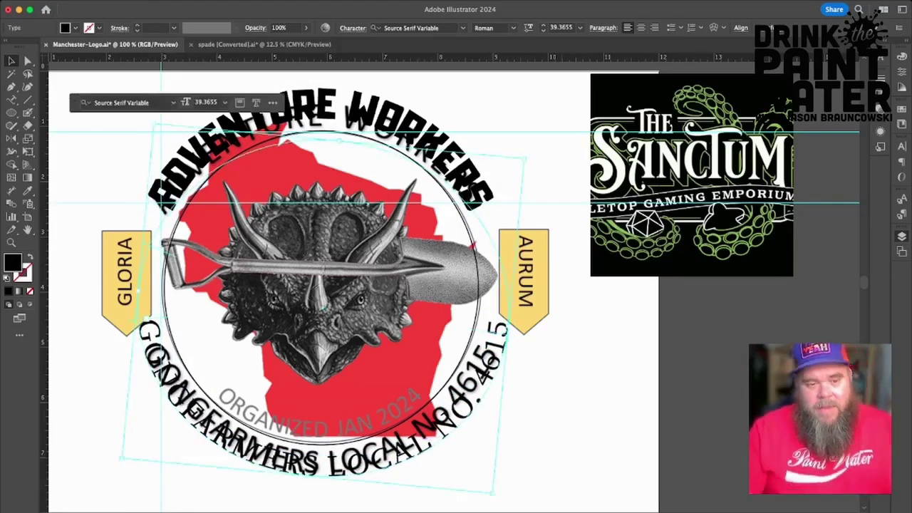
key(super+shift+a)
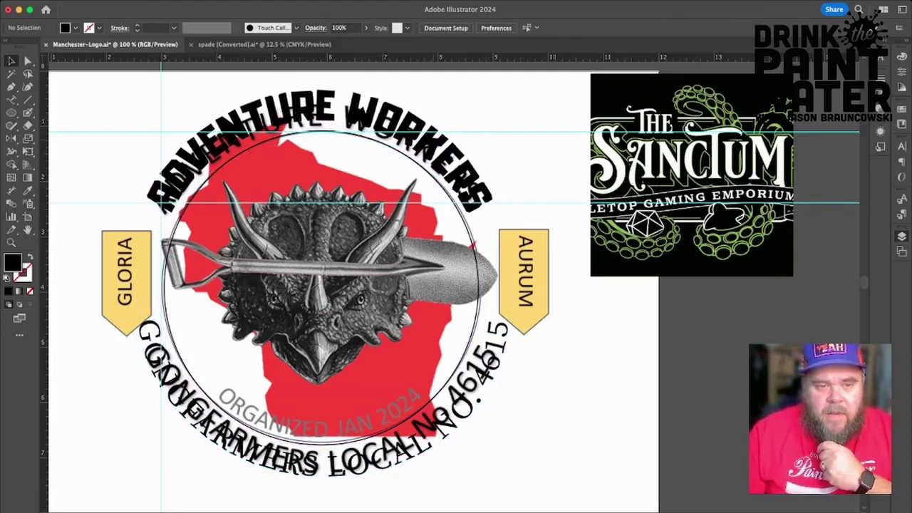
click(308, 107)
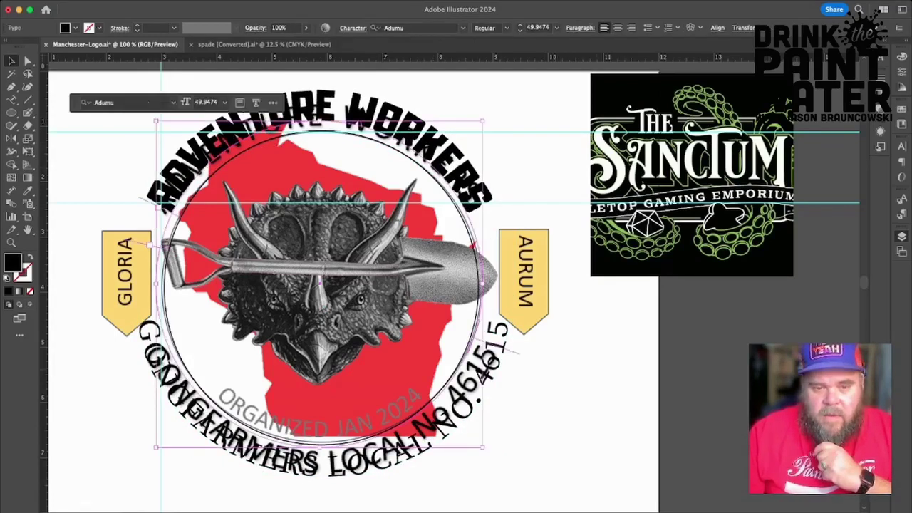
key(super+shift+a)
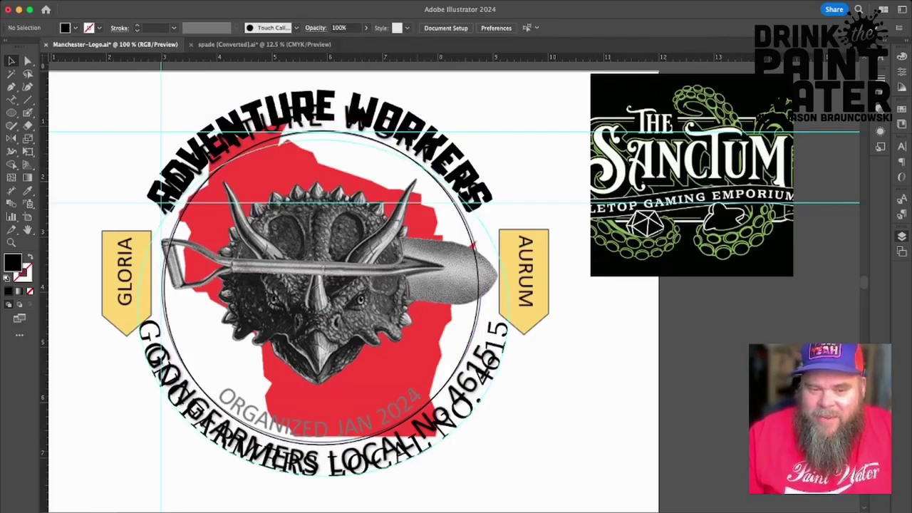
click(499, 345)
key(super+shift+a)
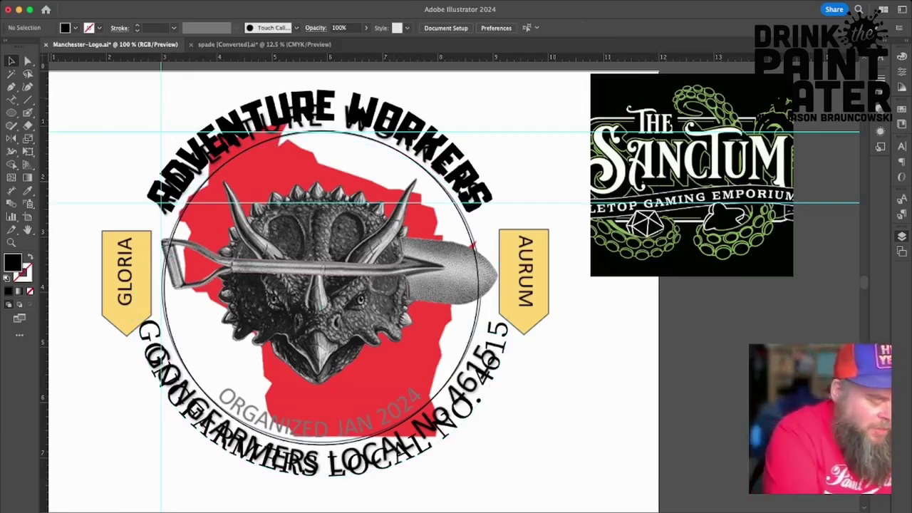
Place the text ORGANIZED JAN. 2024 along the badge's ring circle with the Type on a Path tool.
click(432, 177)
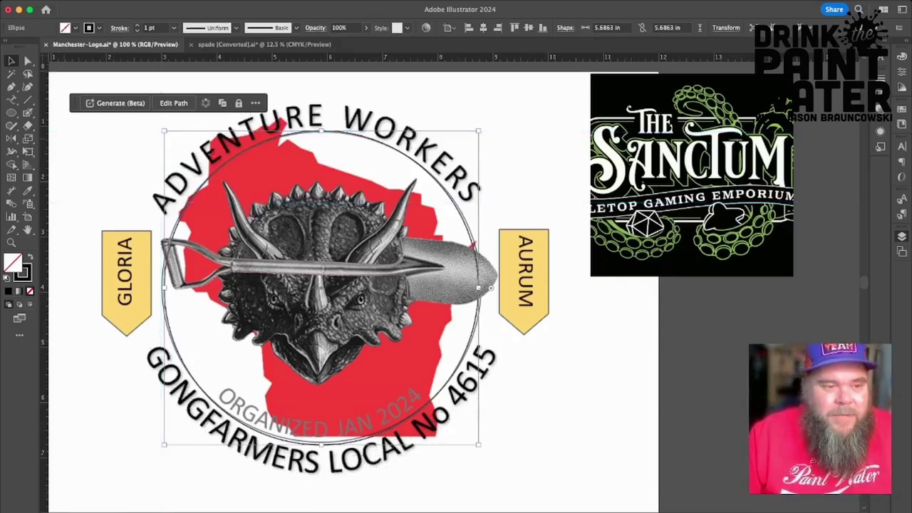
click(12, 99)
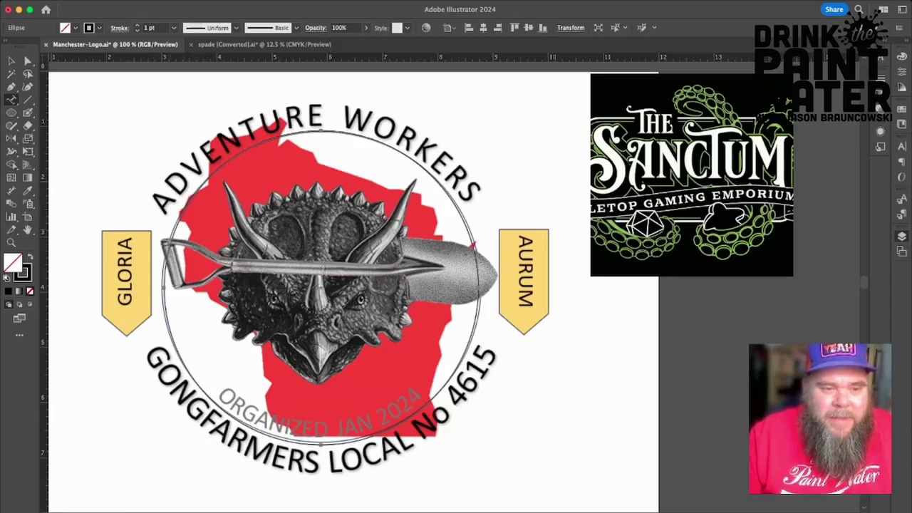
click(175, 225)
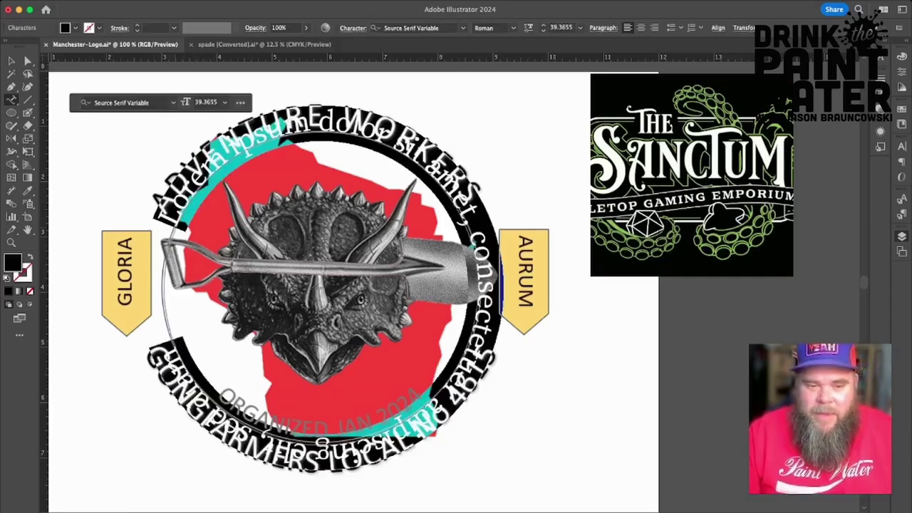
text(OR)
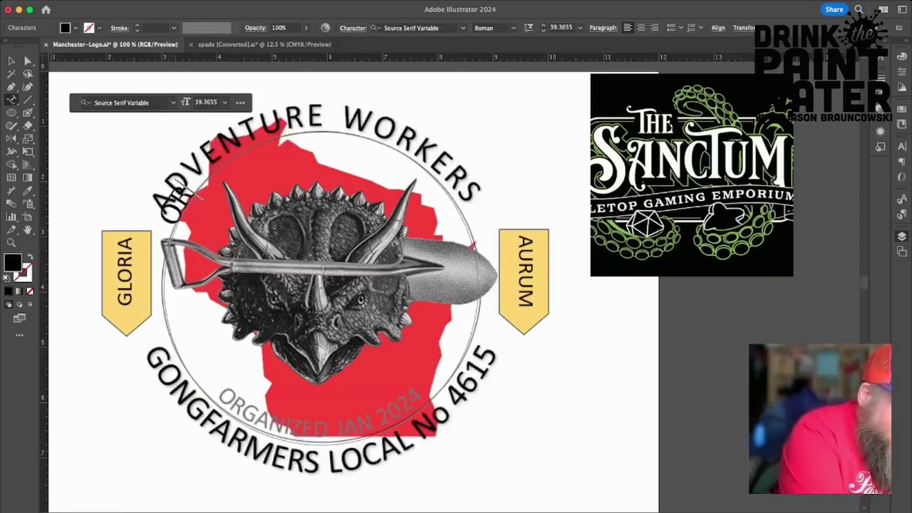
text(GANIZED)
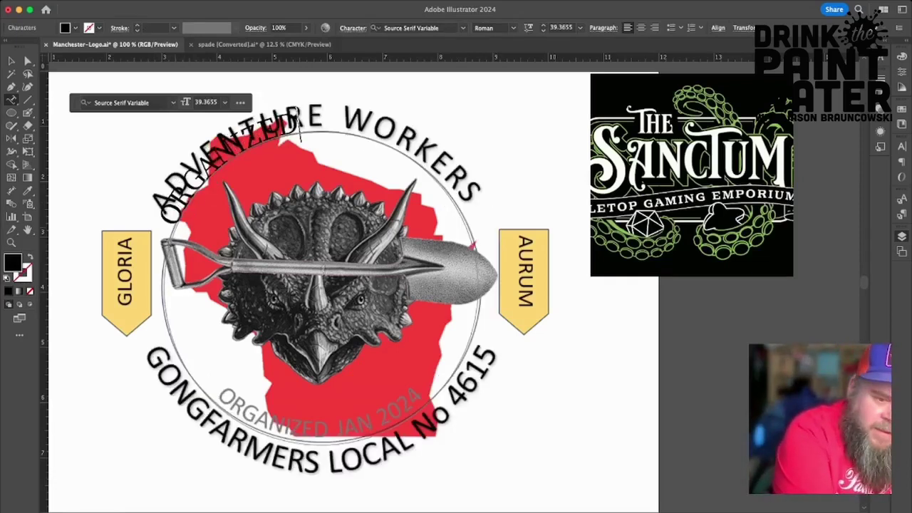
text( JAN )
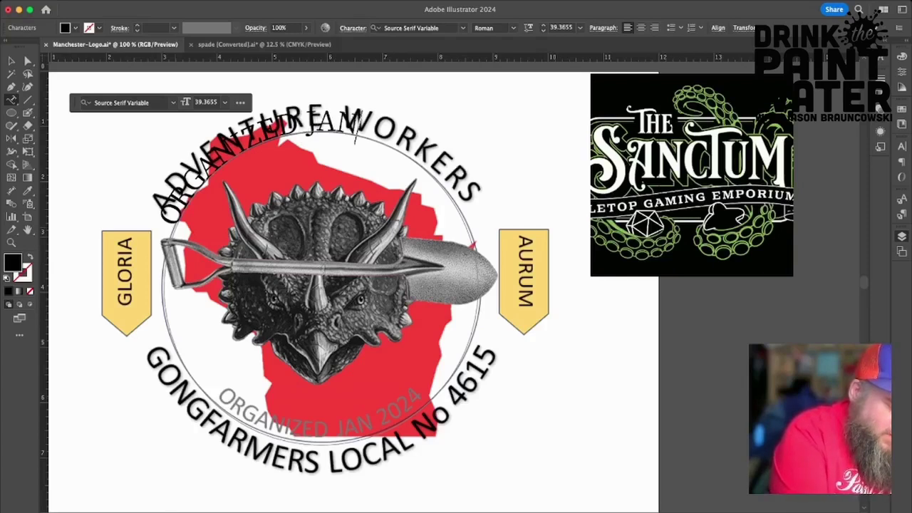
text(20)
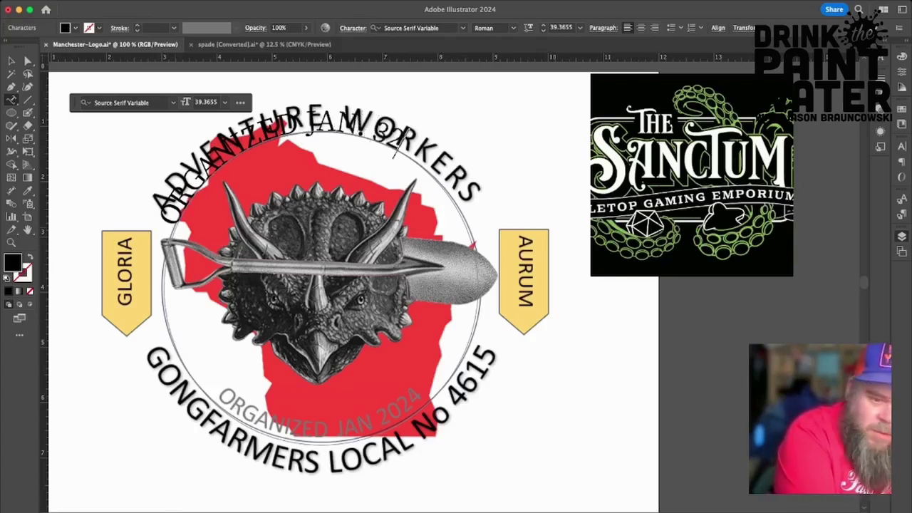
key(BackSpace)
key(BackSpace)
text(2)
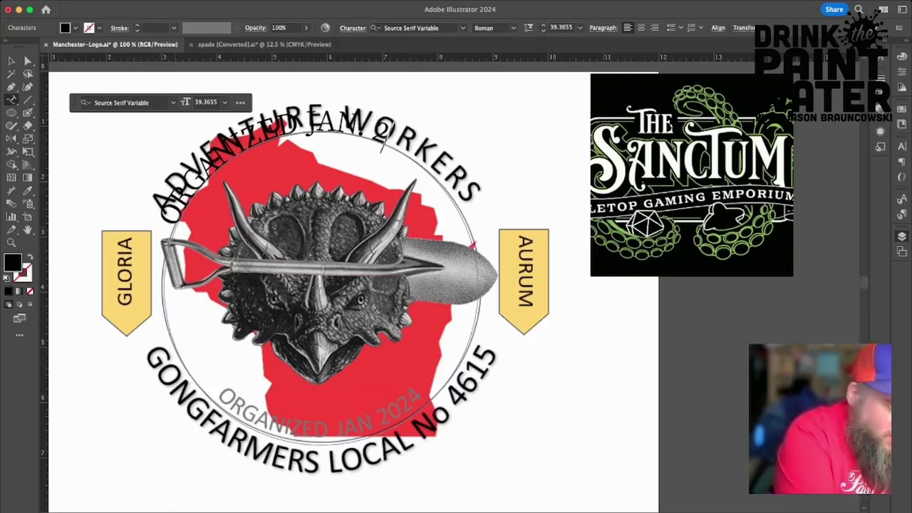
text(024)
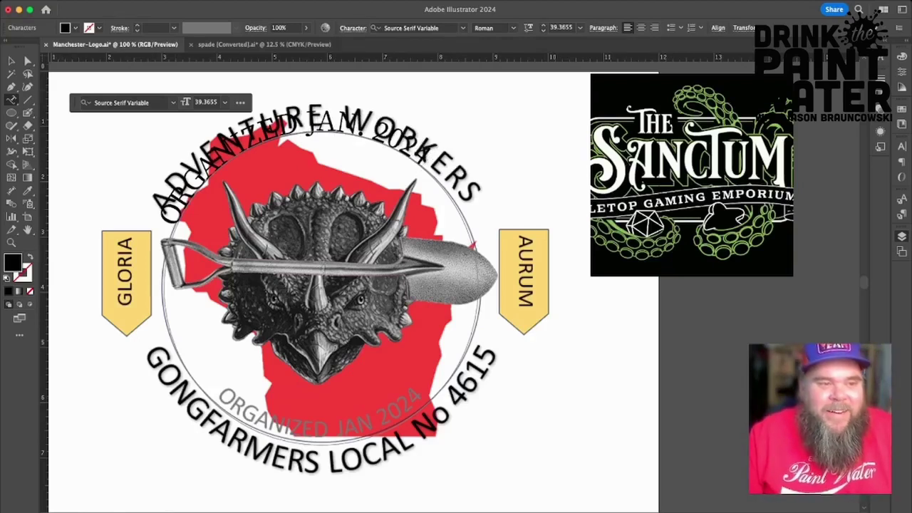
key(Escape)
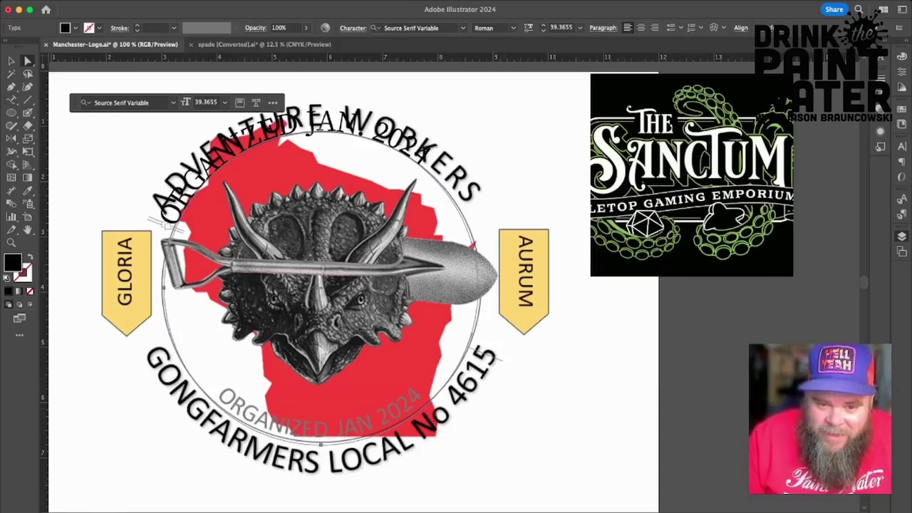
Flip the ORGANIZED JAN. 2024 lettering to the inside of its circle and slide it to centre it on the lower arc.
drag(167, 226, 446, 381)
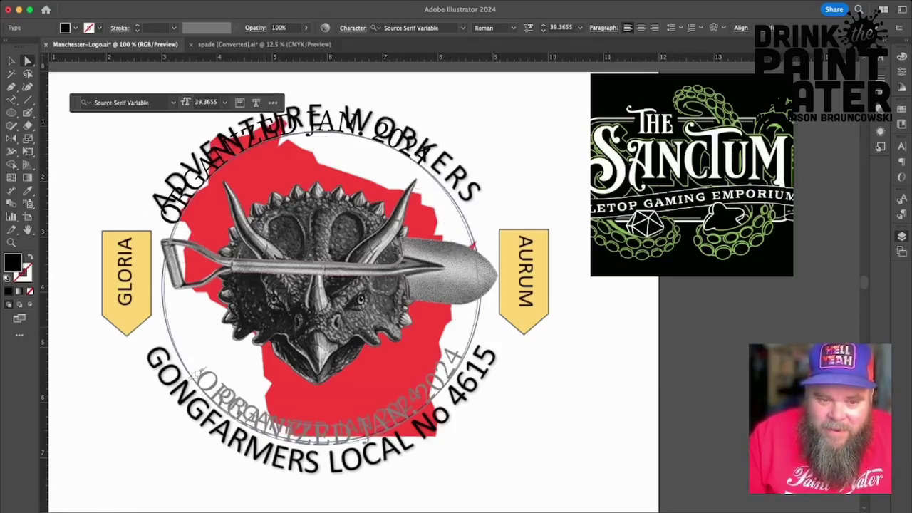
drag(197, 374, 189, 366)
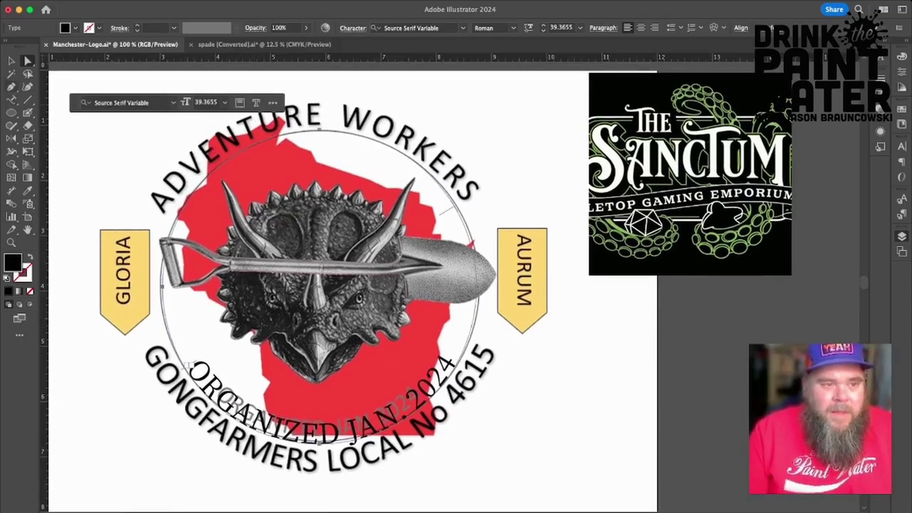
key(v)
key(super+shift+a)
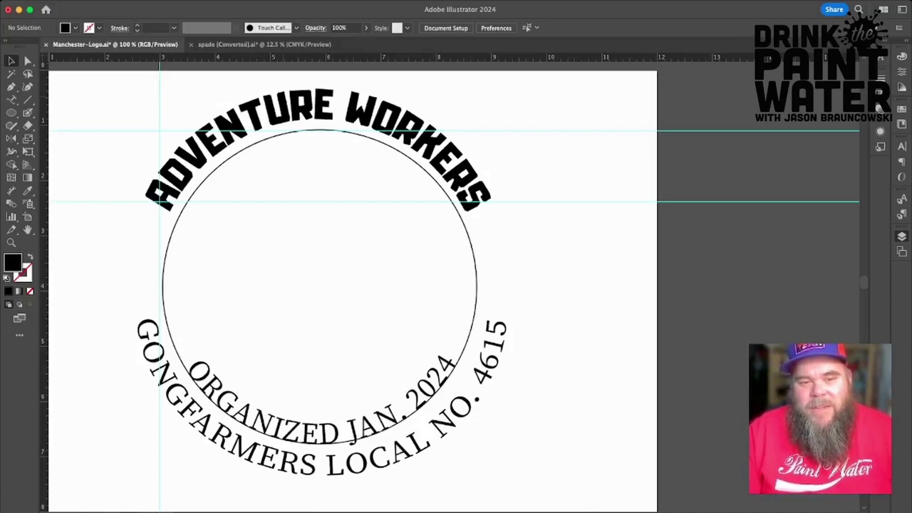
Delete the two horizontal guides crossing the ADVENTURE WORKERS lettering.
key(super+a)
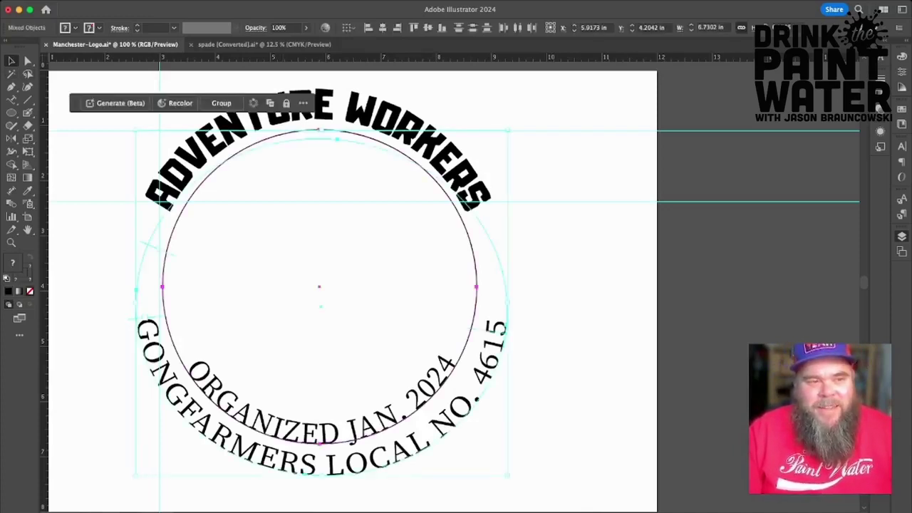
click(595, 107)
drag(595, 108, 627, 244)
key(Delete)
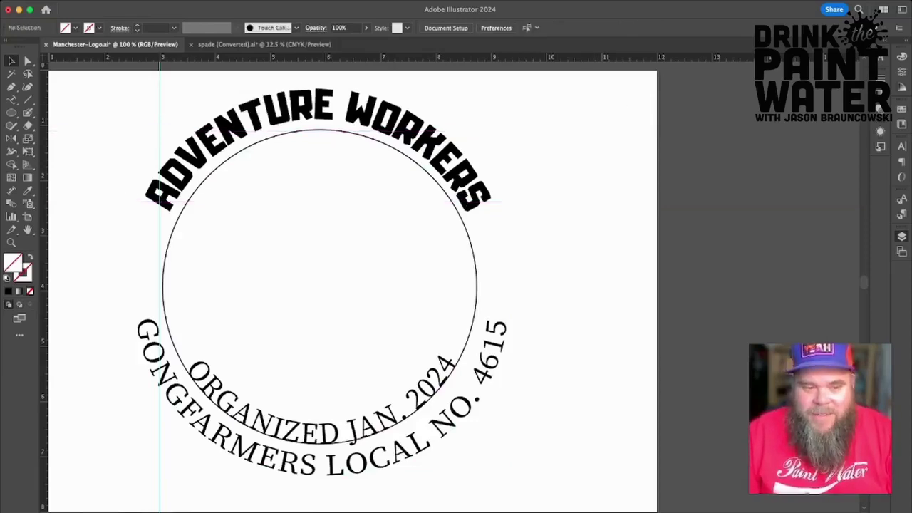
drag(125, 468, 162, 488)
key(Delete)
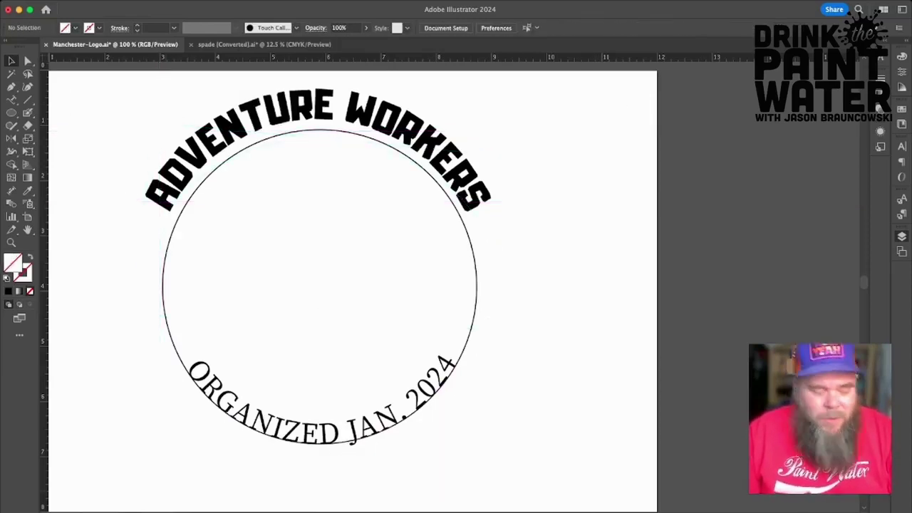
key(super+z)
key(shift+super+a)
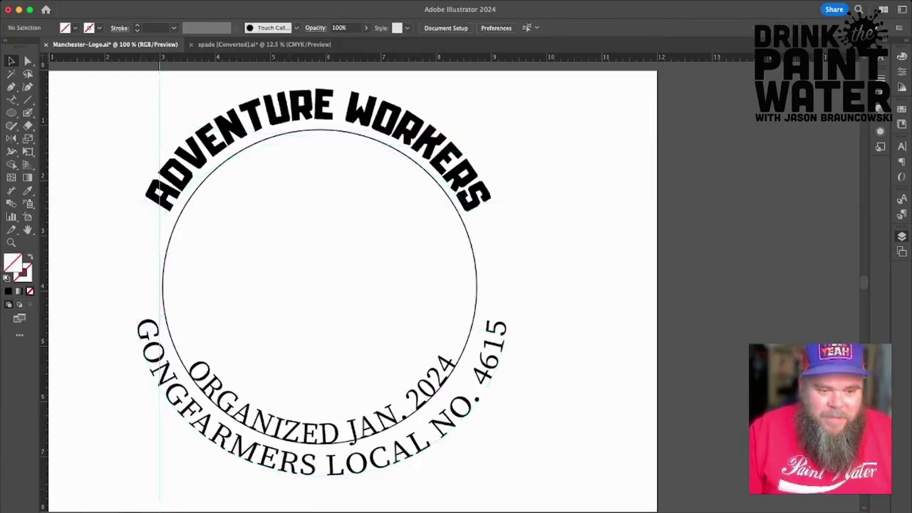
Delete the vertical guide at the ring's left edge, selecting it below the artboard away from the lettering.
scroll(349, 285, down, 2)
key(super+semicolon)
click(155, 492)
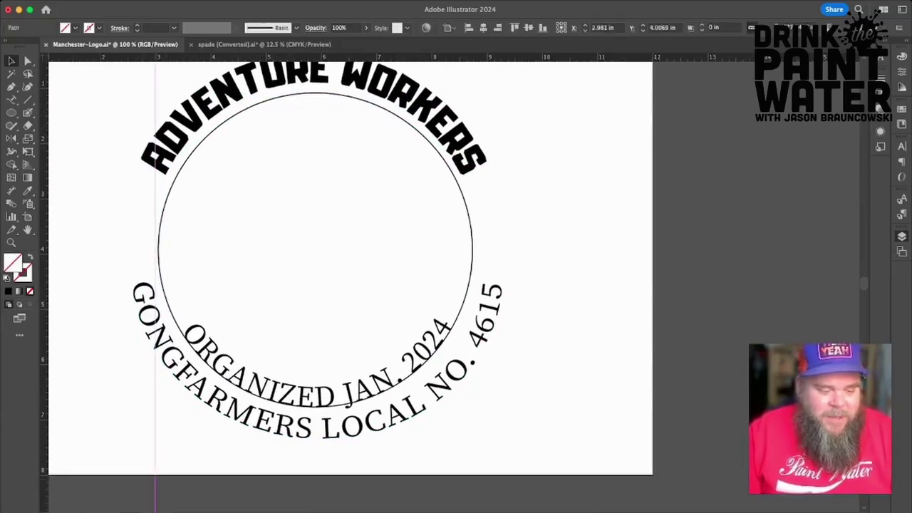
key(Delete)
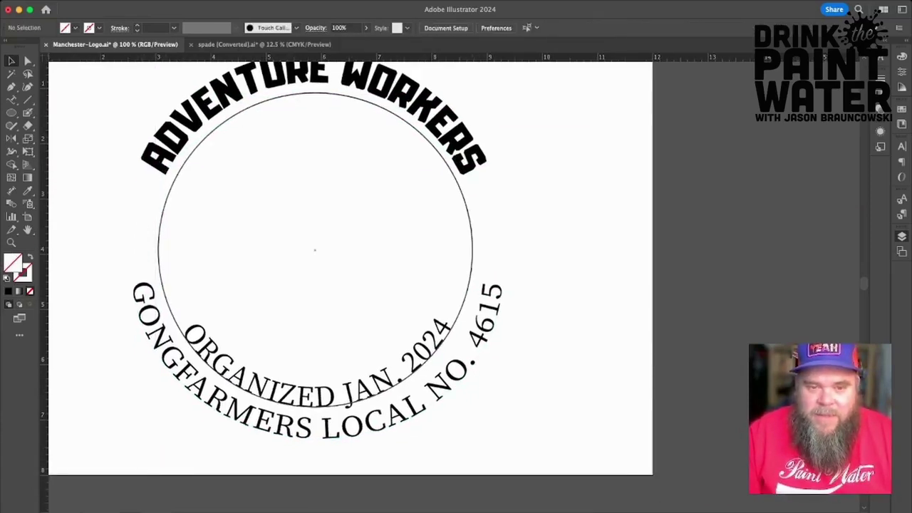
click(184, 330)
drag(472, 251, 531, 251)
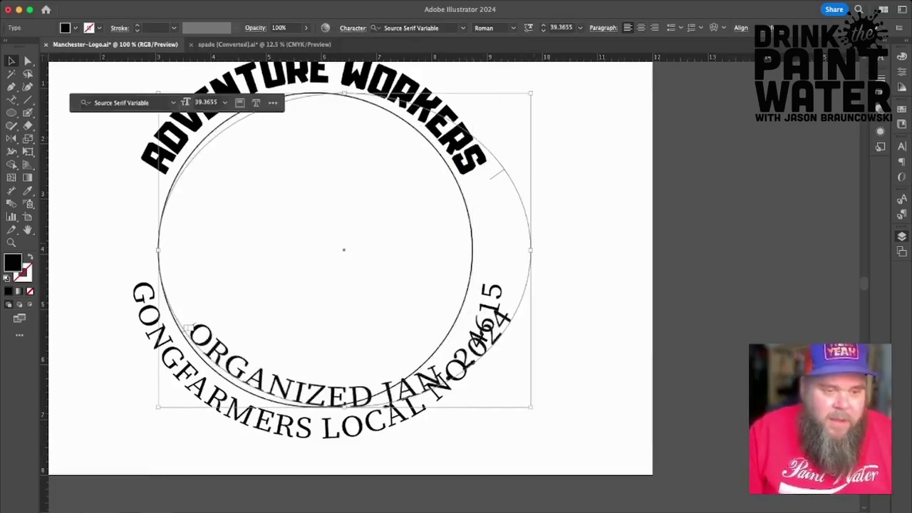
key(super+z)
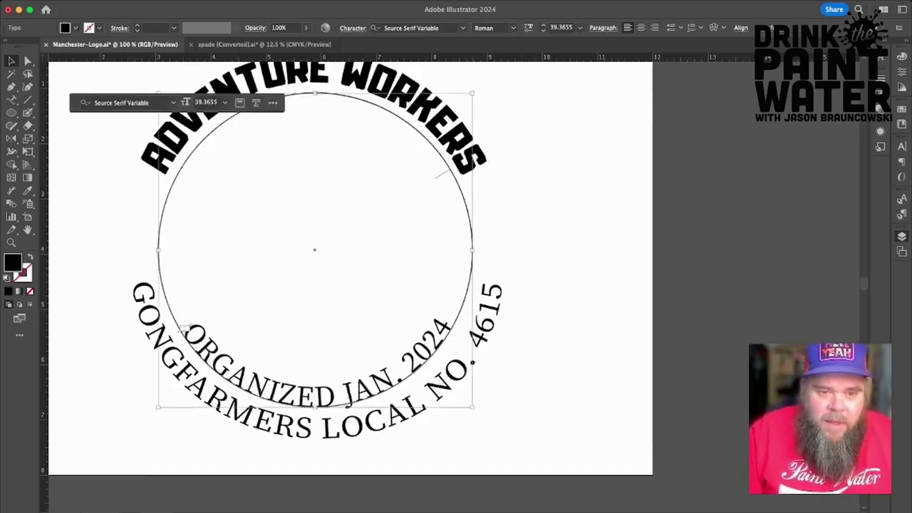
Delete the thin ring circle behind the ORGANIZED JAN. 2024 text, shifting the text aside and back into place around the deletion.
drag(375, 387, 613, 387)
click(378, 395)
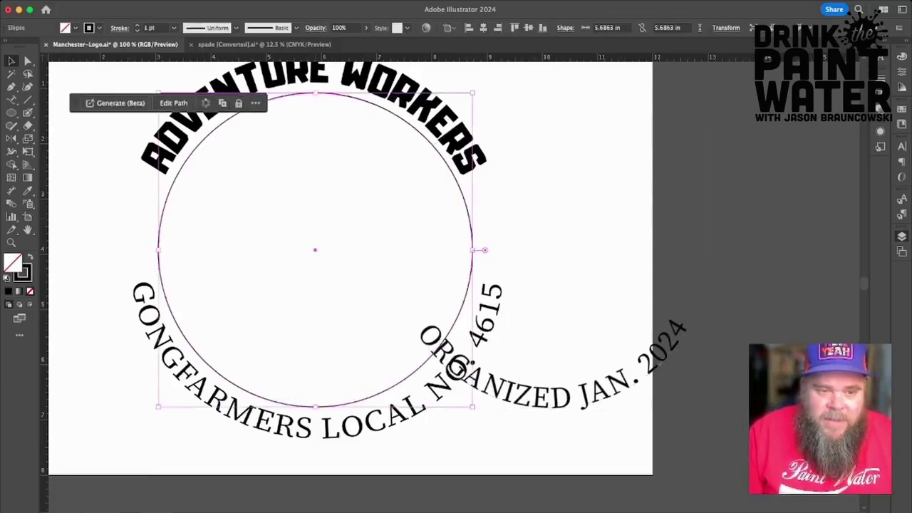
key(Delete)
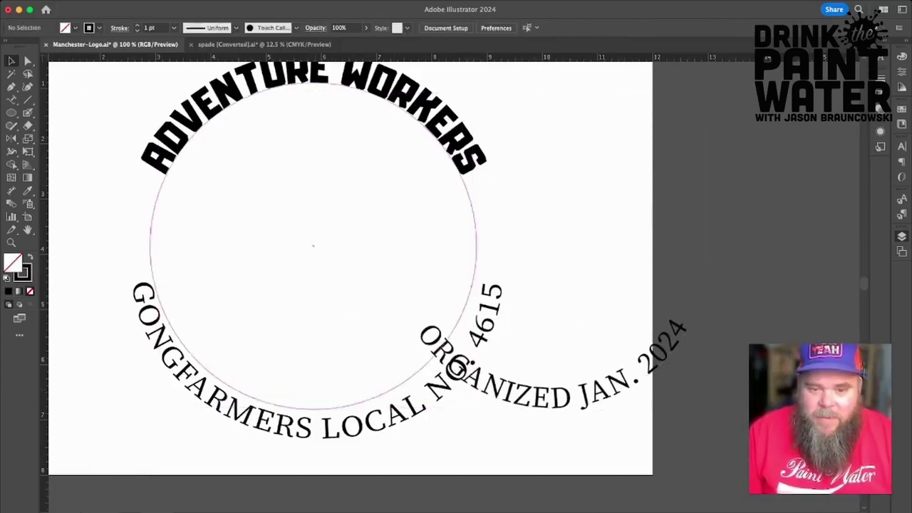
drag(613, 389, 379, 386)
click(193, 332)
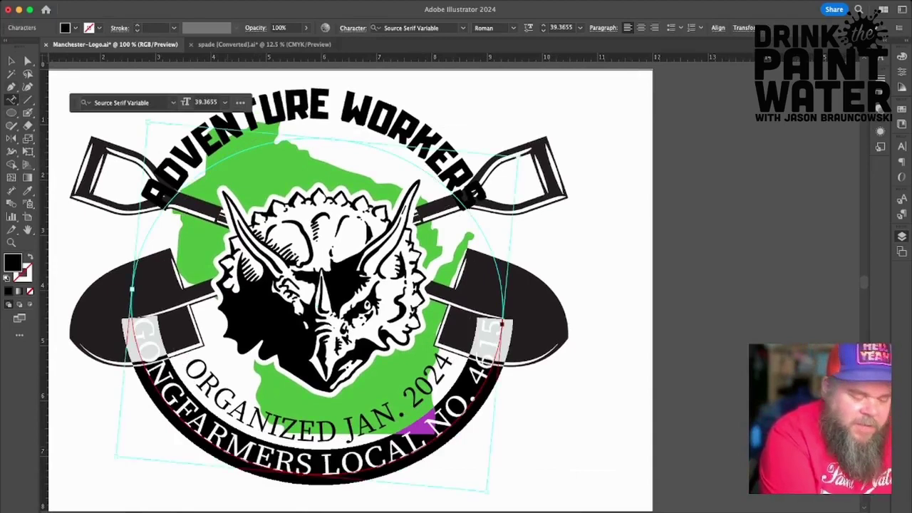
Reduce the font size of the GONGFARMERS LOCAL NO. 4615 text to 29.3655 pt.
key(super+shift+comma)
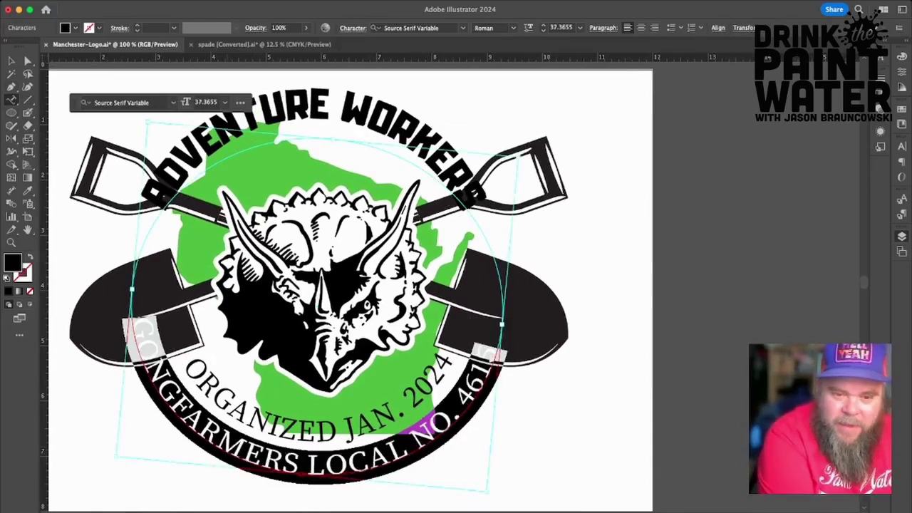
key(super+shift+comma)
key(super+shift+comma)
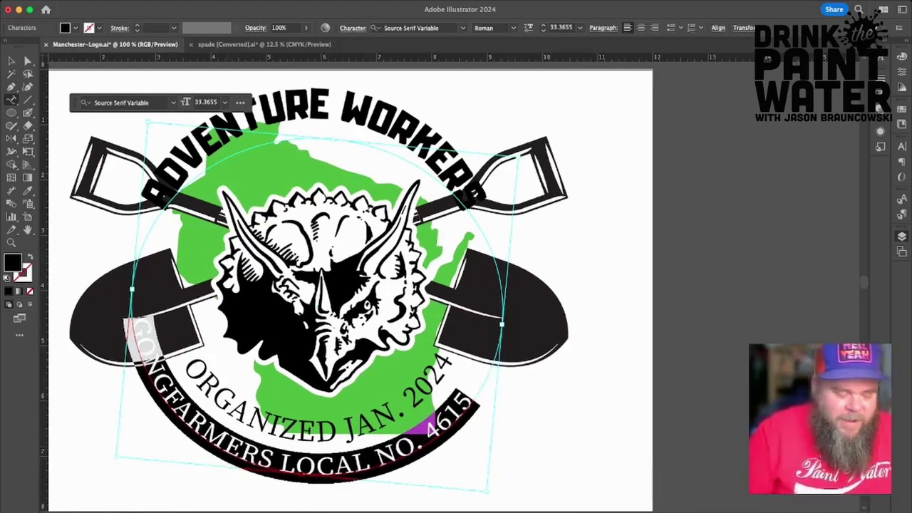
key(super+shift+comma)
key(super+shift+comma)
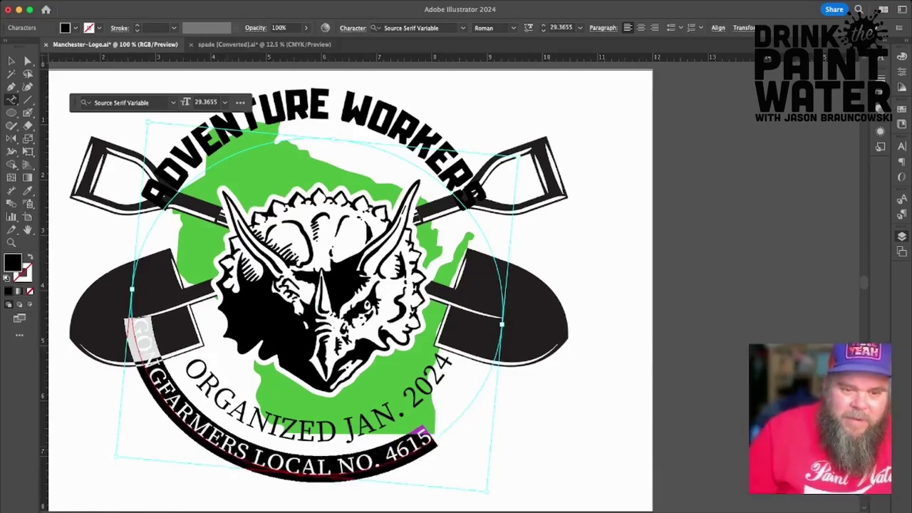
Rotate the GONGFARMERS LOCAL NO. 4615 text circle counterclockwise and pull it in to centre the lettering beneath ORGANIZED JAN. 2024.
scroll(319, 285, down, 1)
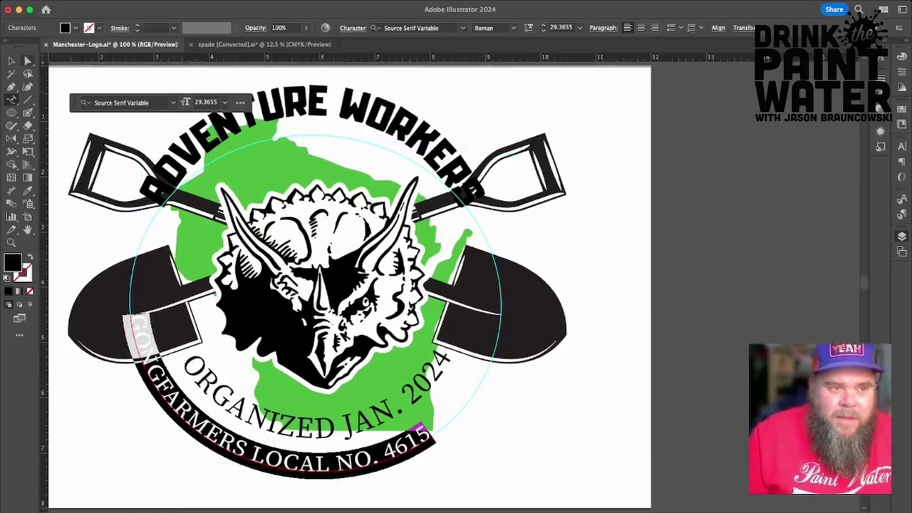
key(Escape)
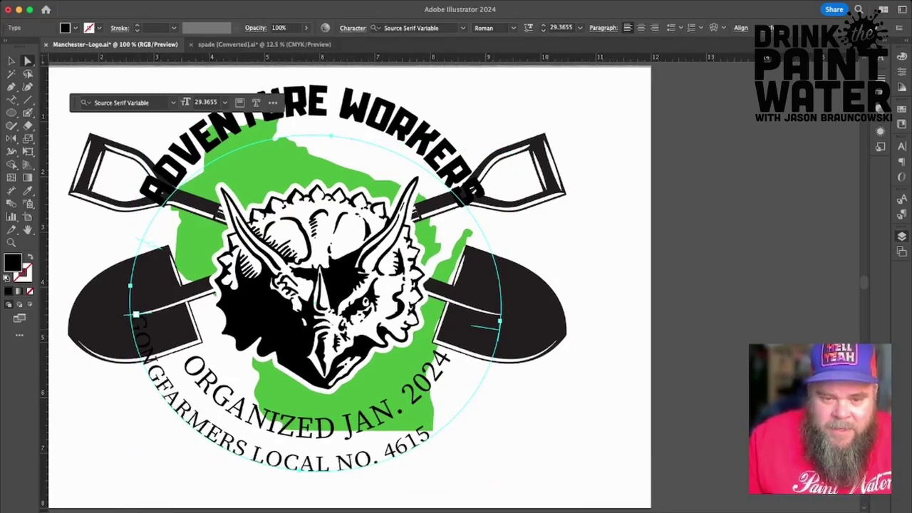
drag(486, 328, 487, 318)
drag(491, 282, 146, 365)
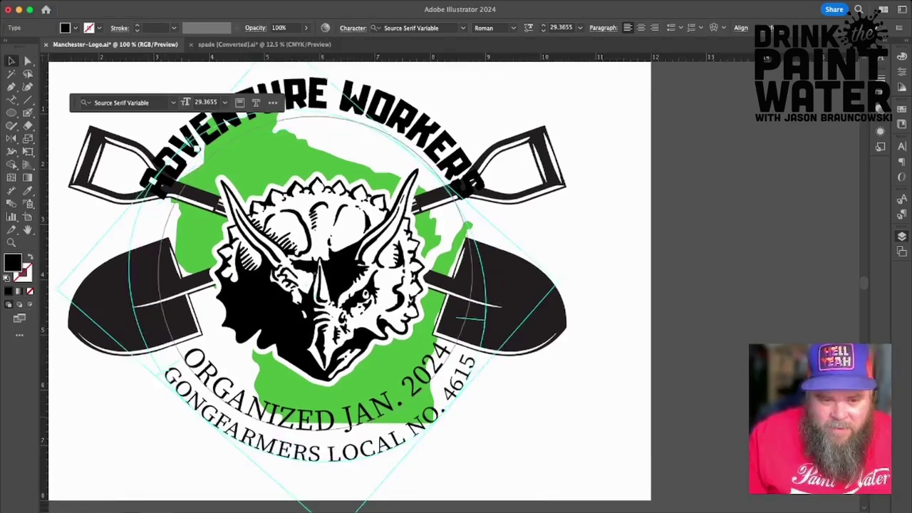
Reduce the font size of the ORGANIZED JAN. 2024 text to 29.3655 pt.
drag(164, 376, 165, 377)
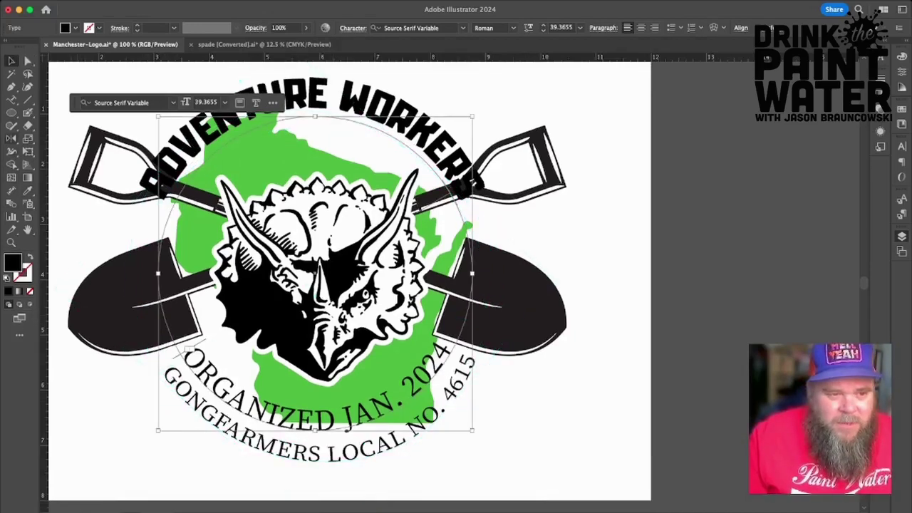
click(12, 100)
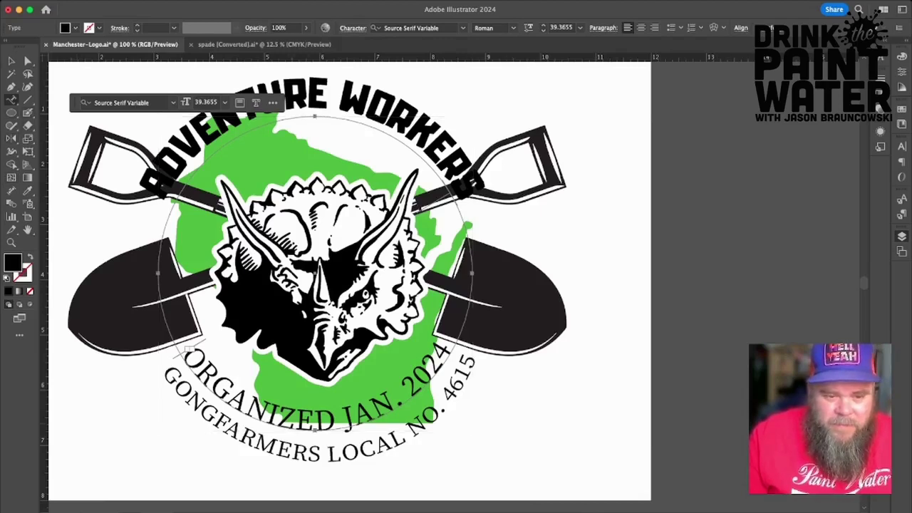
click(306, 418)
key(super+a)
key(super+shift+comma)
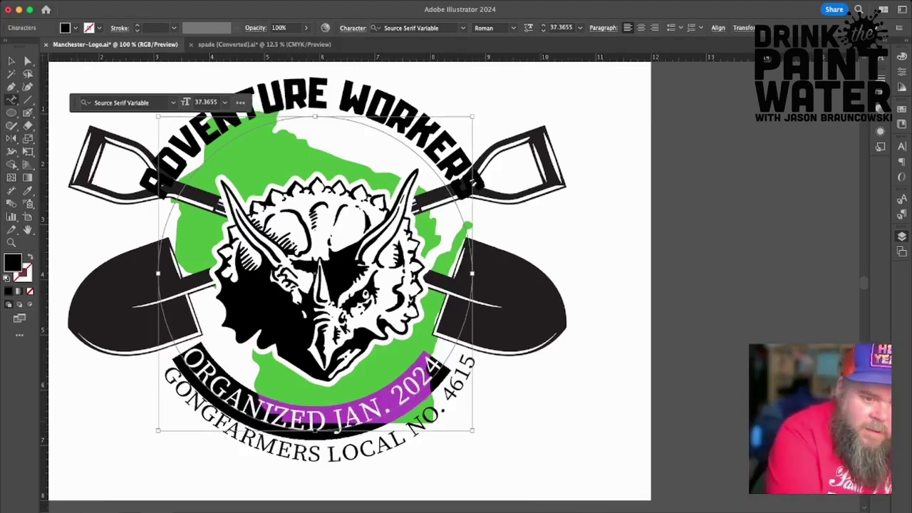
key(super+shift+comma)
key(super+shift+comma)
key(super+shift+comma)
key(super+shift+comma)
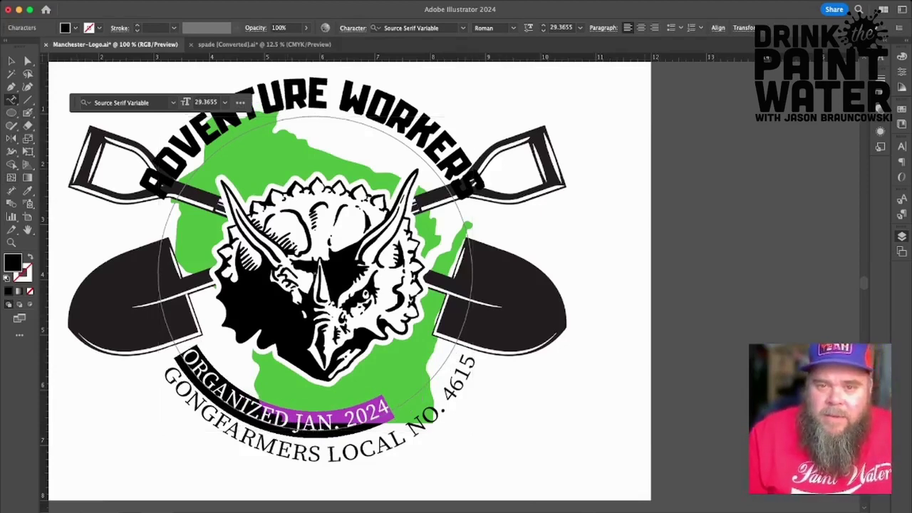
Centre-align the ORGANIZED JAN. 2024 and GONGFARMERS LOCAL NO. 4615 texts on their circular paths.
key(super+shift+c)
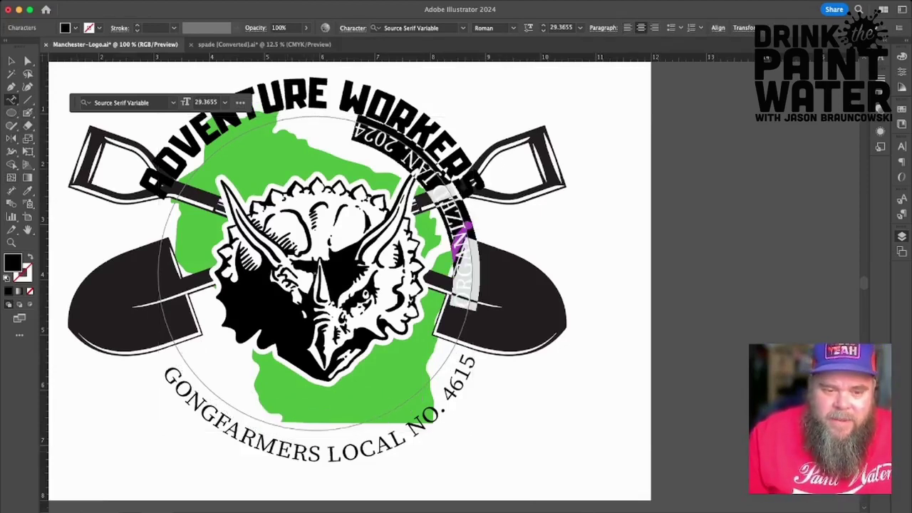
triple_click(366, 447)
key(super+shift+c)
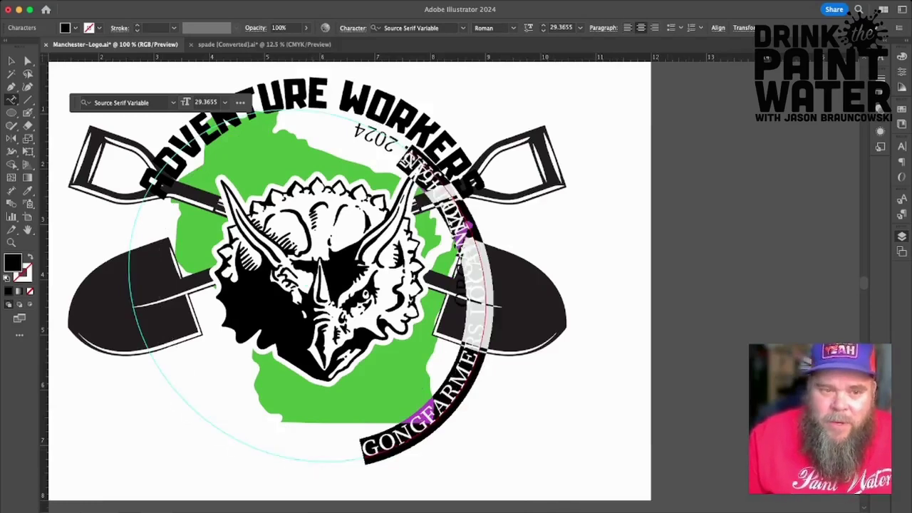
Try centre alignment on the ADVENTURE WORKERS text and undo it.
triple_click(311, 95)
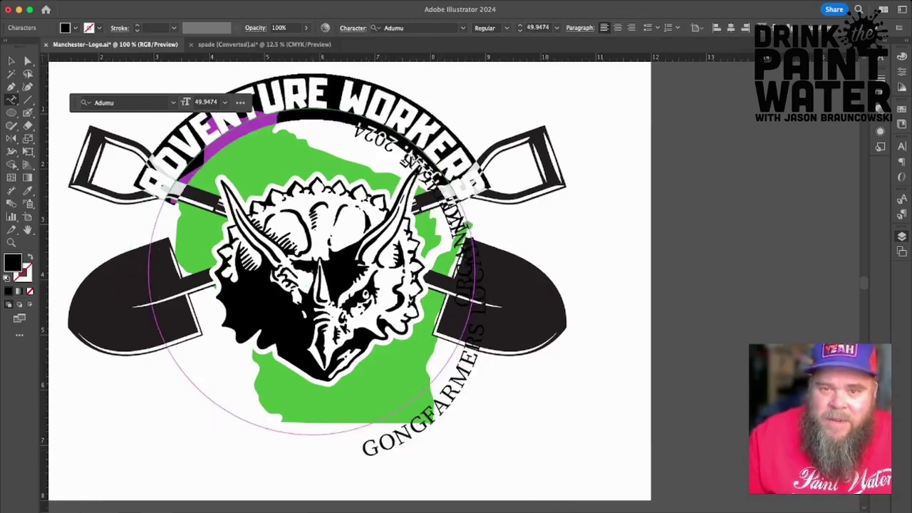
key(super+shift+c)
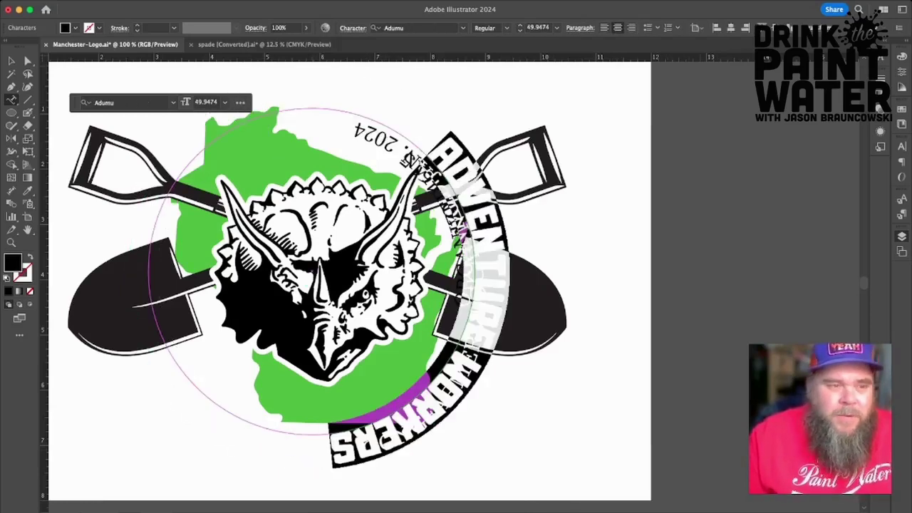
click(27, 60)
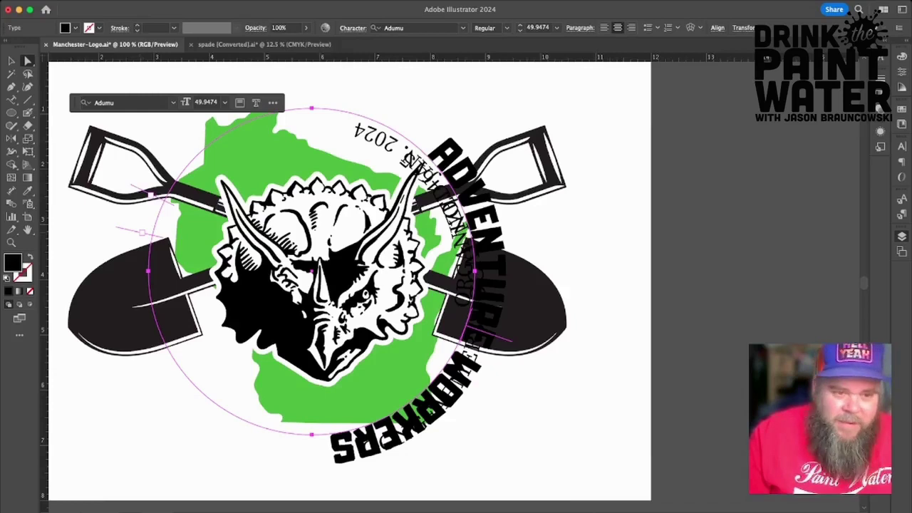
key(super+shift+a)
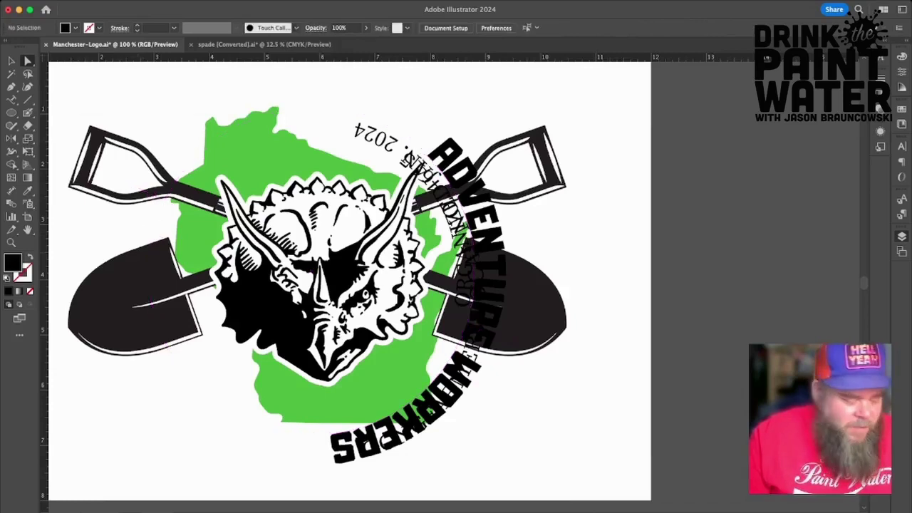
key(super+z)
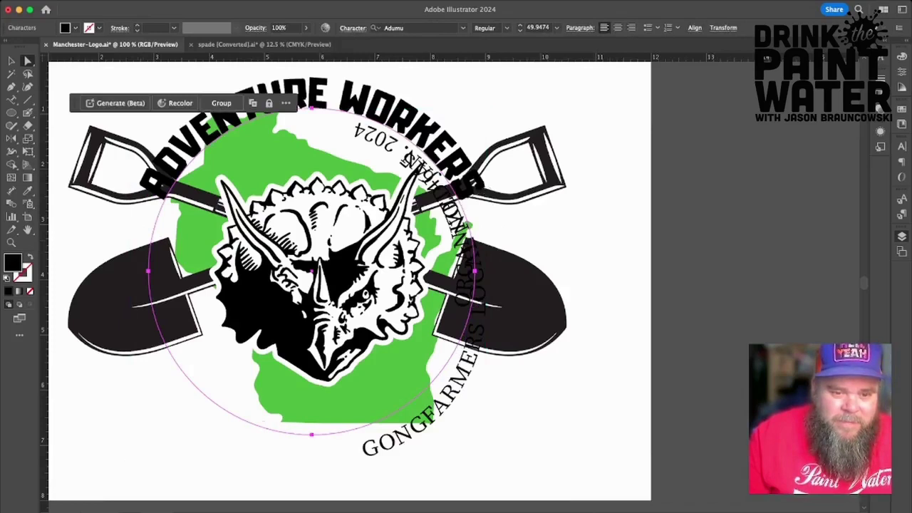
Rotate the GONGFARMERS LOCAL NO. 4615 and ORGANIZED JAN. 2024 text circles clockwise to bring both lines back along the lower arcs.
key(v)
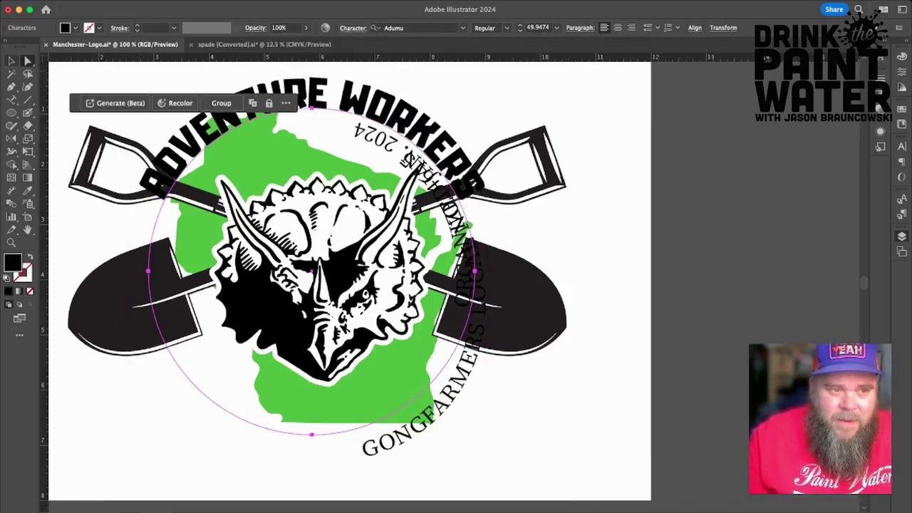
shift+click(375, 136)
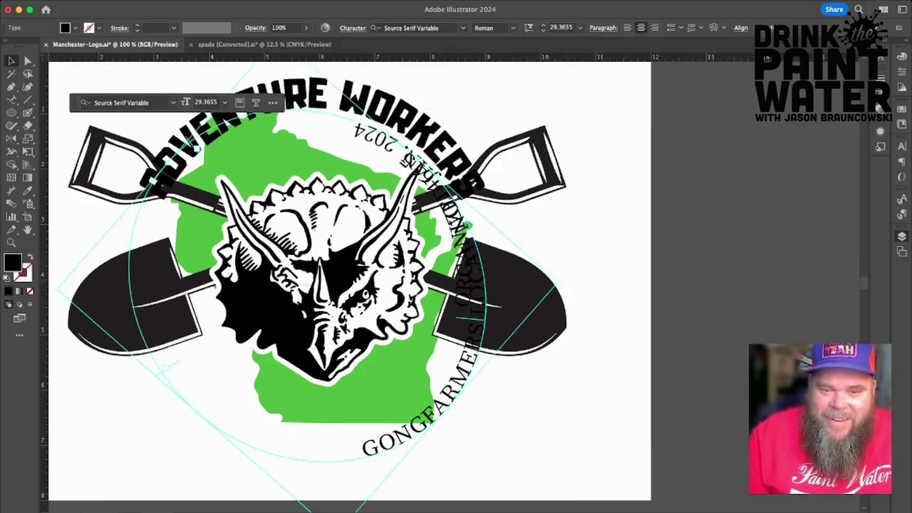
drag(561, 286, 335, 511)
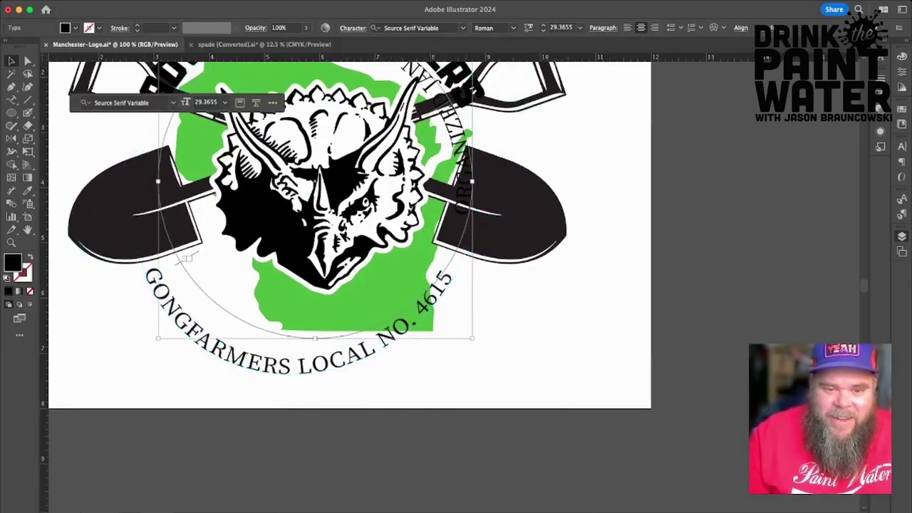
drag(477, 343, 43, 350)
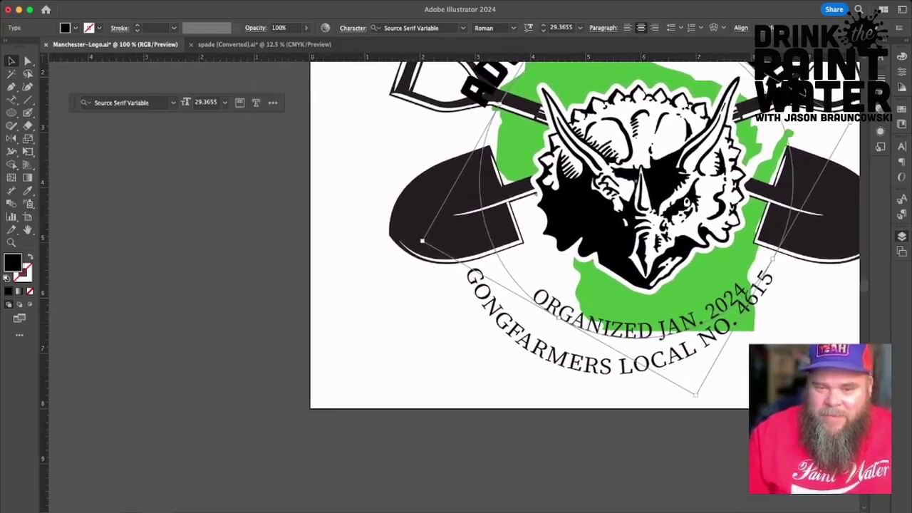
scroll(456, 228, right, 11)
drag(428, 367, 451, 364)
scroll(450, 365, up, 7)
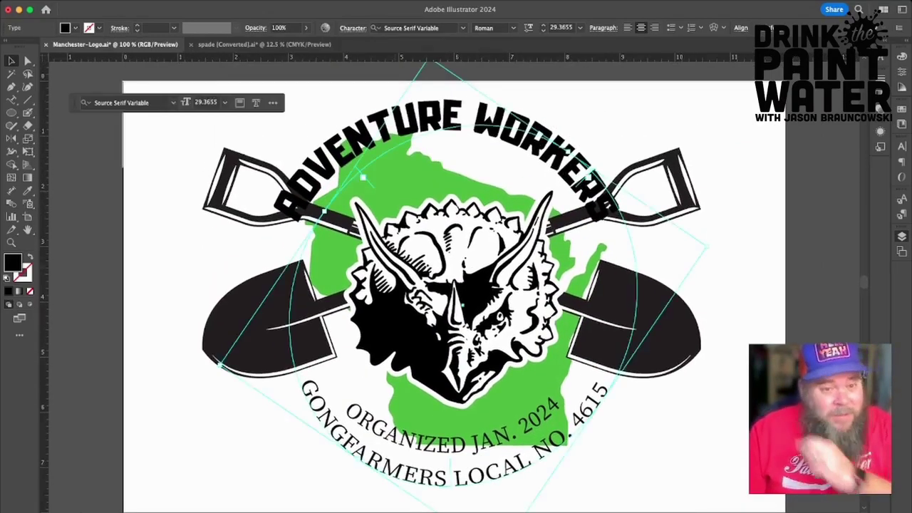
Reduce the font size of the ADVENTURE WORKERS text to 37.9474 pt.
click(12, 100)
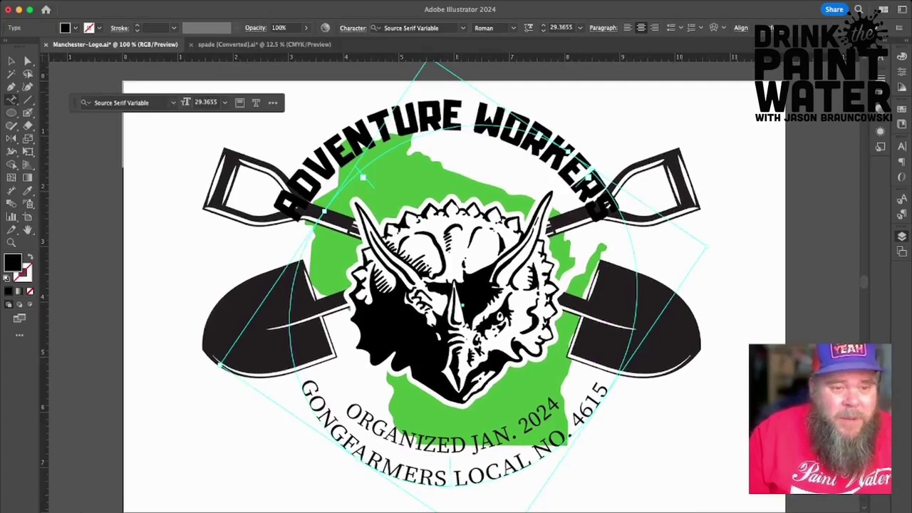
double_click(399, 125)
triple_click(399, 126)
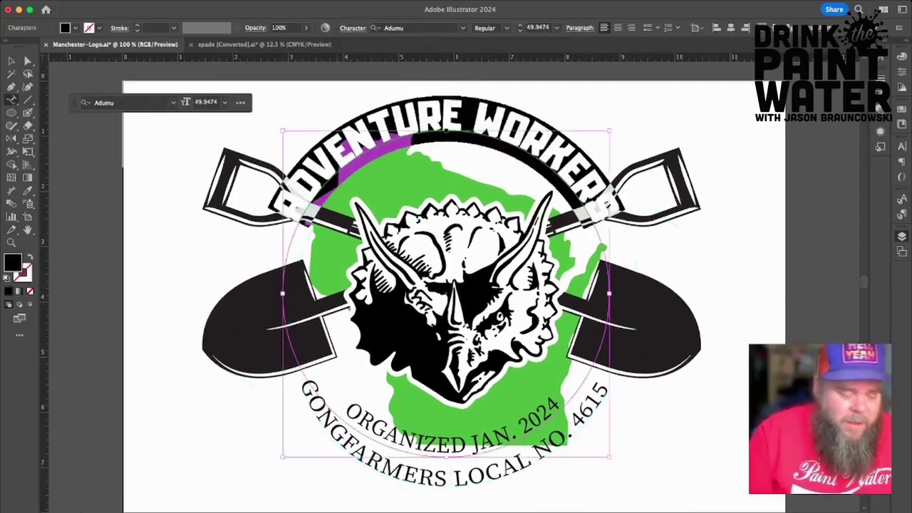
key(super+shift+comma)
key(super+shift+comma)
key(super+shift+comma)
key(super+shift+comma)
key(super+shift+comma)
key(super+shift+comma)
key(super+shift+comma)
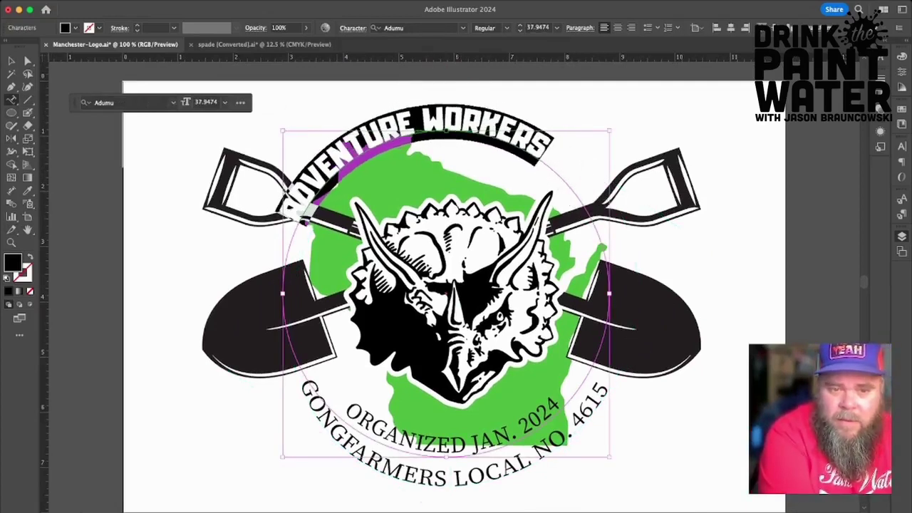
key(super+shift+period)
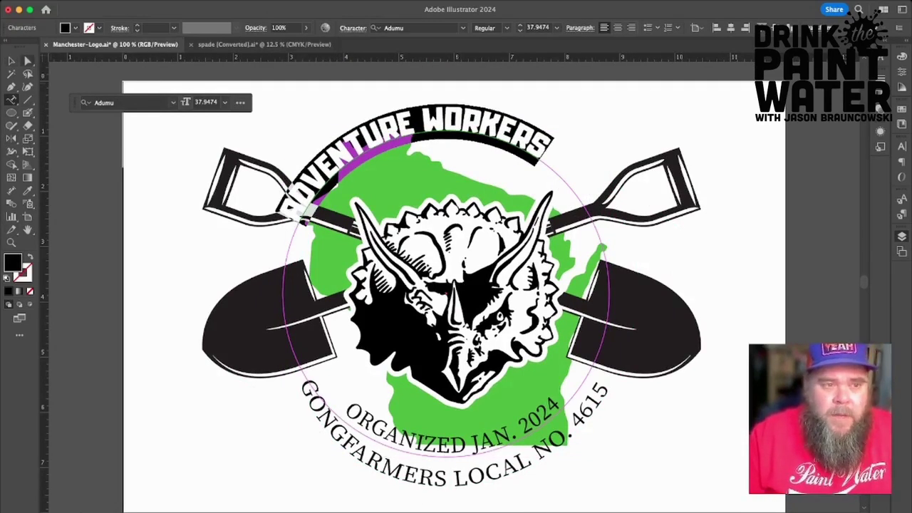
key(Escape)
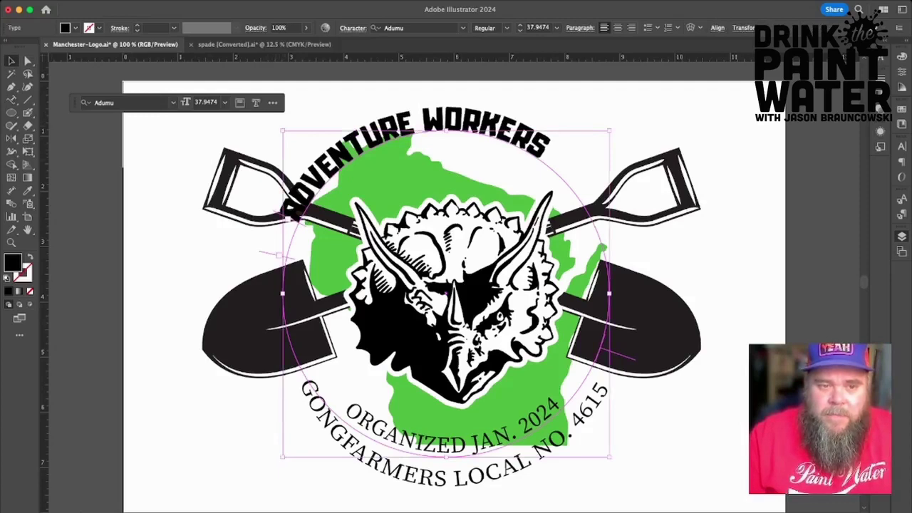
Rotate the ADVENTURE WORKERS text circle clockwise to centre the lettering above the dinosaur head, and deselect it.
drag(615, 126, 654, 178)
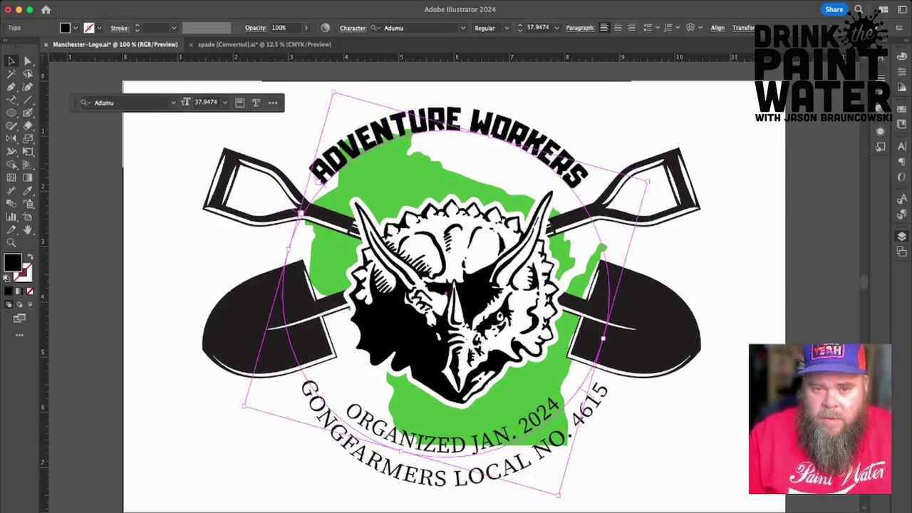
key(super+shift+a)
scroll(456, 292, right, 2)
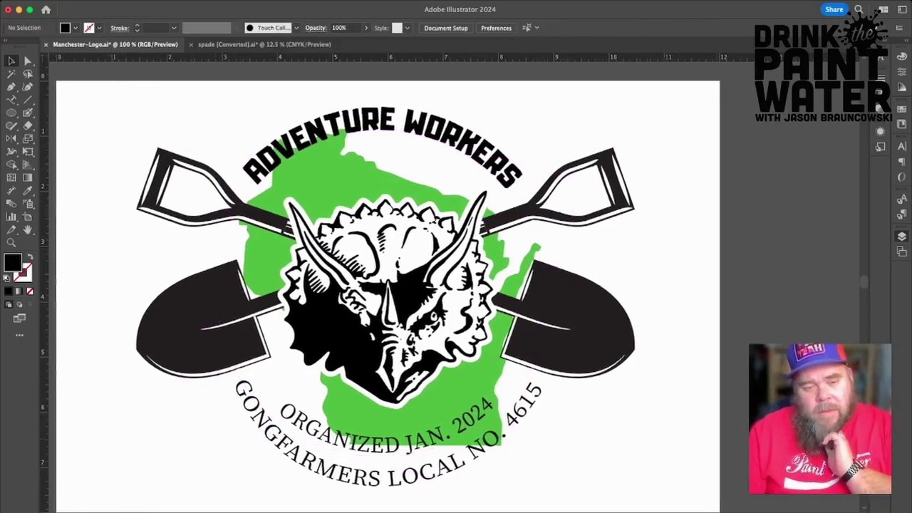
Rotate and scale down the GONGFARMERS LOCAL NO. 4615 text circle to pull its lettering closer to ORGANIZED JAN. 2024.
scroll(385, 285, down, 2)
click(389, 446)
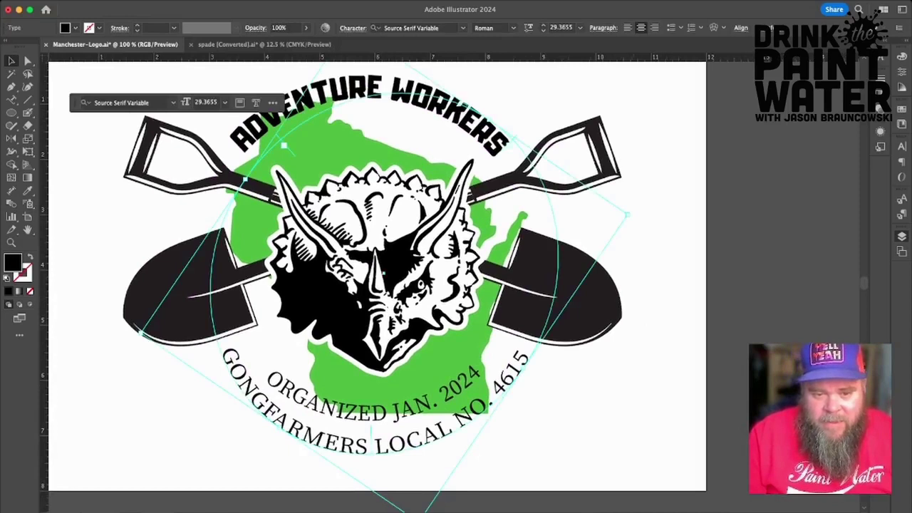
mouse_move(628, 215)
mouse_down()
mouse_move(677, 216)
mouse_move(609, 214)
mouse_move(629, 227)
mouse_move(619, 211)
mouse_up()
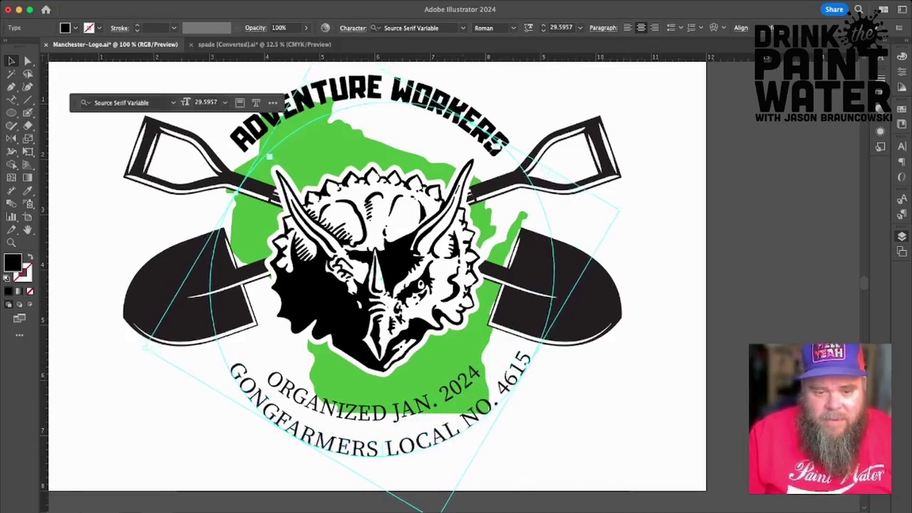
scroll(374, 285, down, 2)
drag(437, 503, 432, 492)
drag(612, 207, 607, 203)
key(super+shift+a)
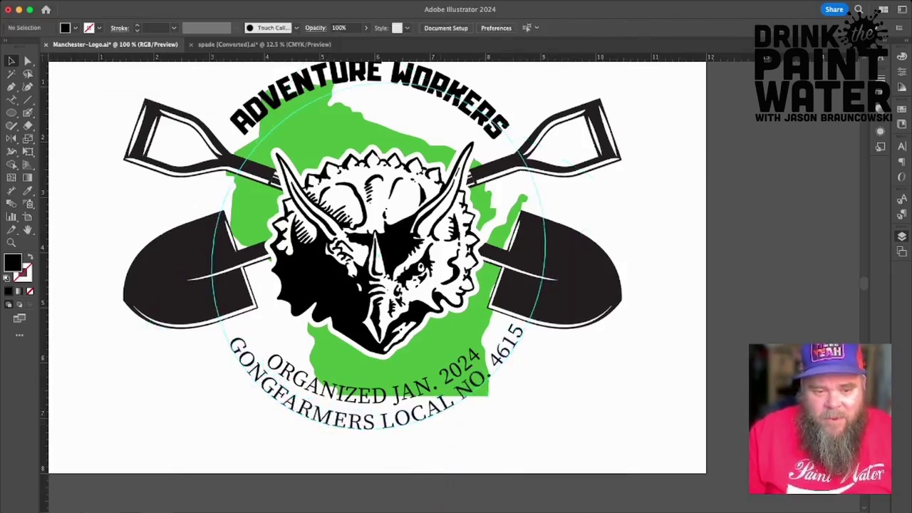
Enlarge the GONGFARMERS LOCAL NO. 4615 text circle slightly to 29.1945 pt lettering and nudge it down and left.
click(420, 416)
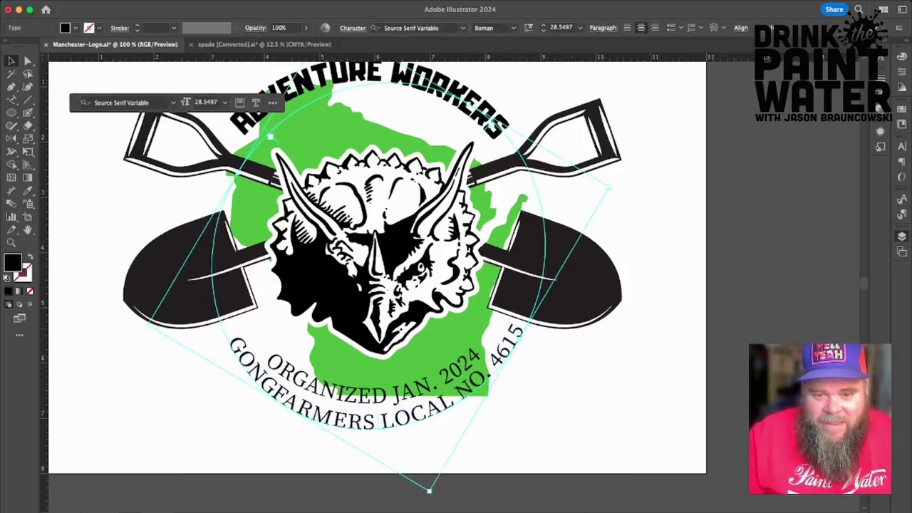
drag(429, 490, 429, 495)
key(Down)
key(Down)
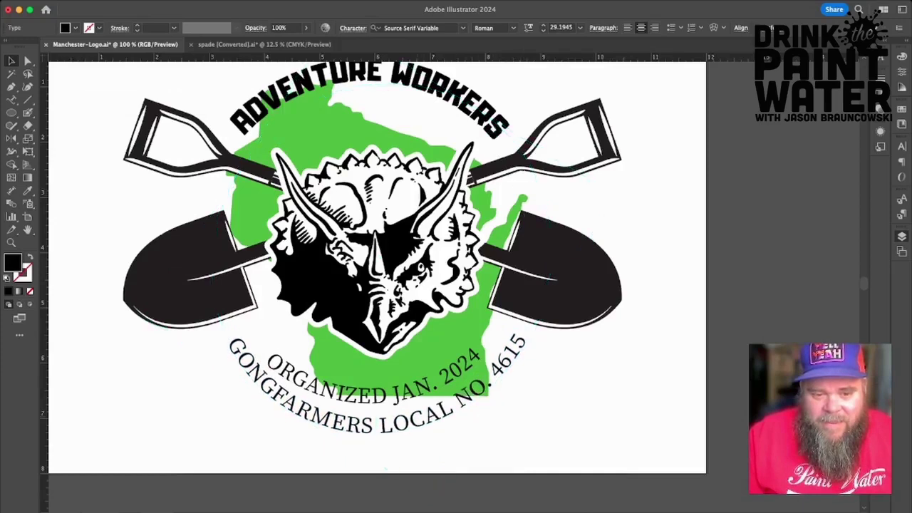
key(Left)
key(Left)
Delete the GONGFARMERS LOCAL NO. 4615 text circle and place a duplicate of the ORGANIZED JAN. 2024 text circle to its right.
click(428, 496)
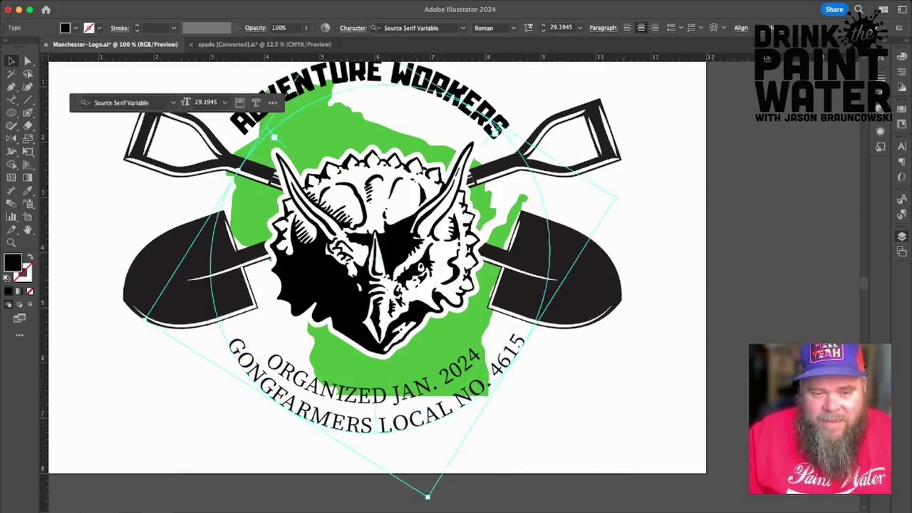
key(BackSpace)
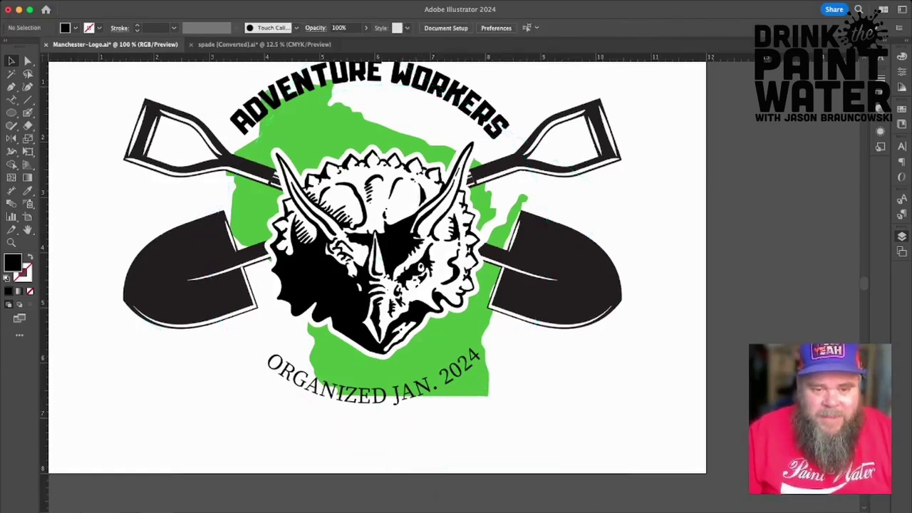
click(367, 95)
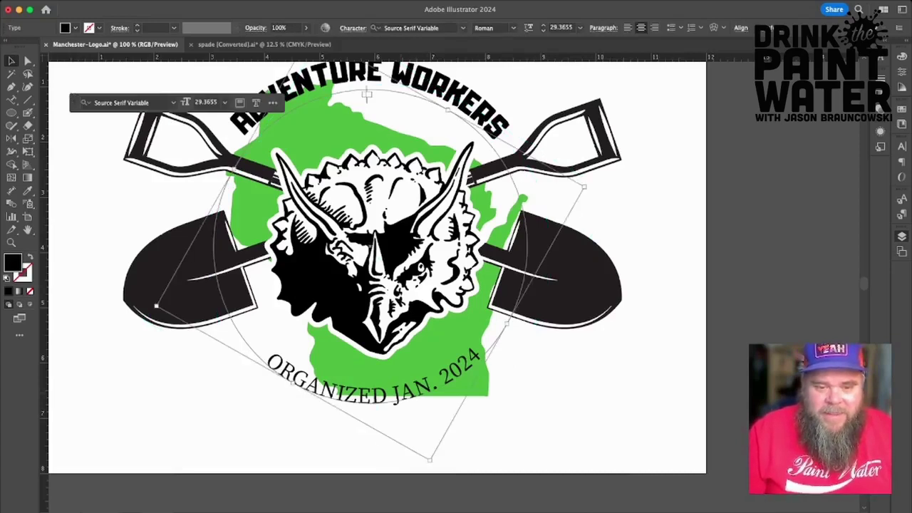
drag(367, 95, 567, 133)
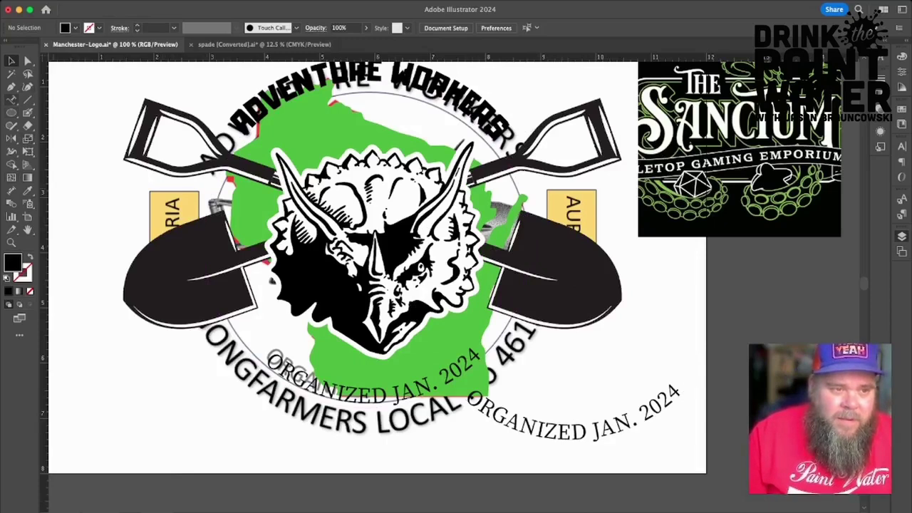
Replace the wording of the duplicated ORGANIZED JAN. 2024 text circle with GONGFARMERS LOCAL 4615.
click(12, 100)
drag(469, 402, 683, 393)
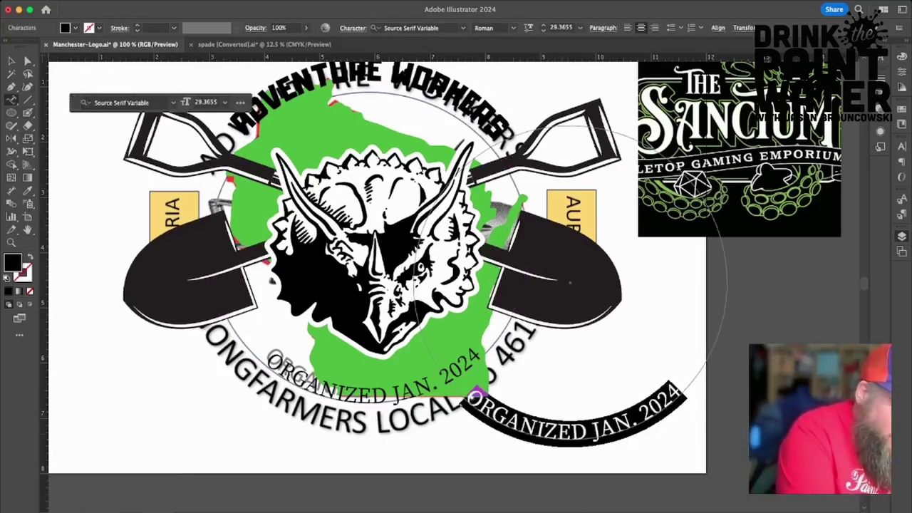
text(GONG)
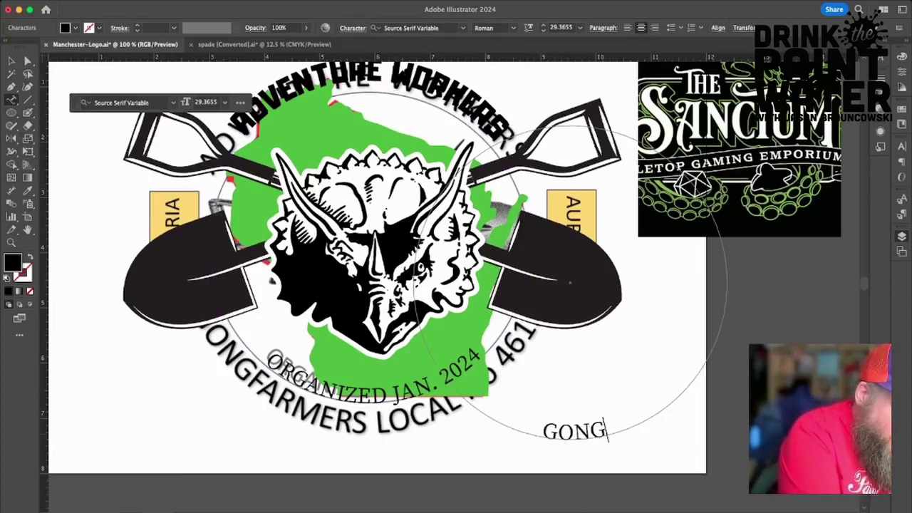
text(FARMERS LO)
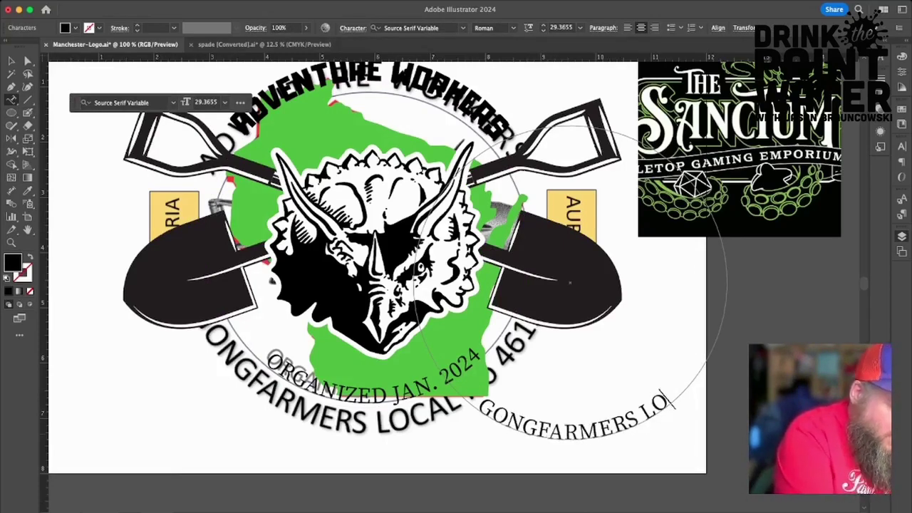
text(CAL)
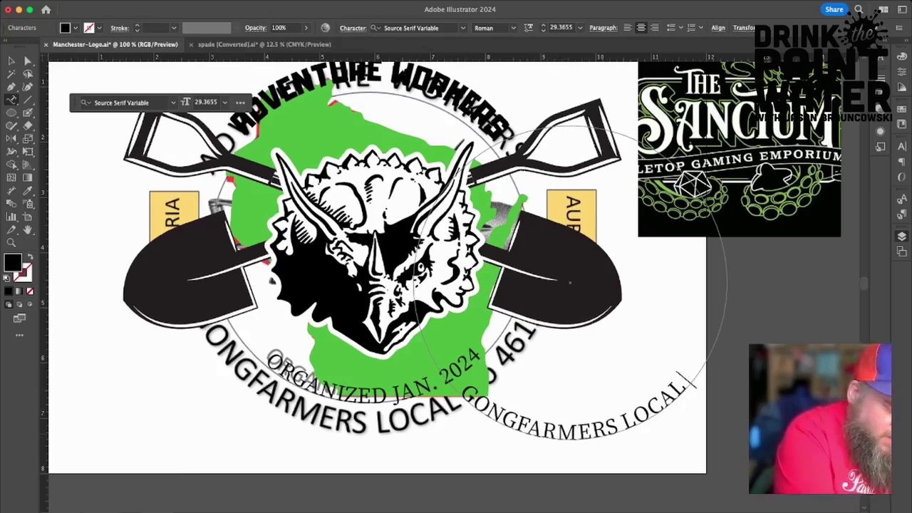
text( 4615)
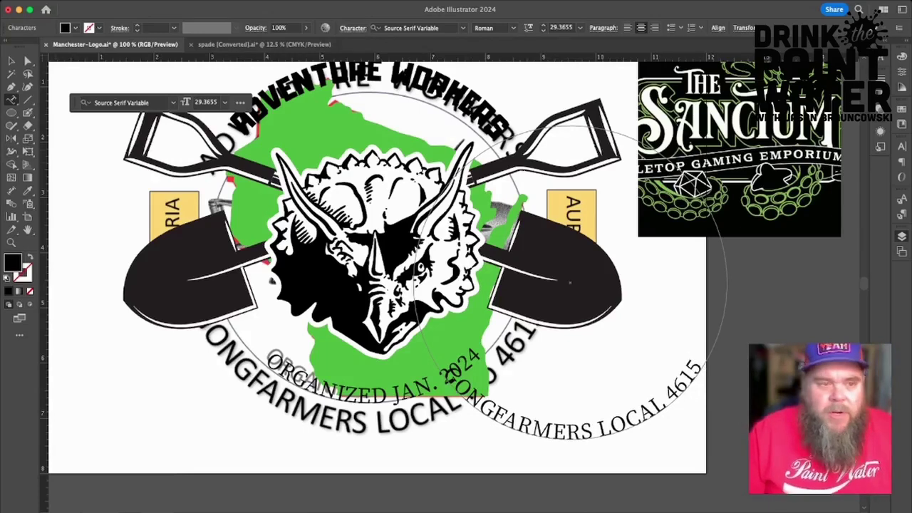
key(Escape)
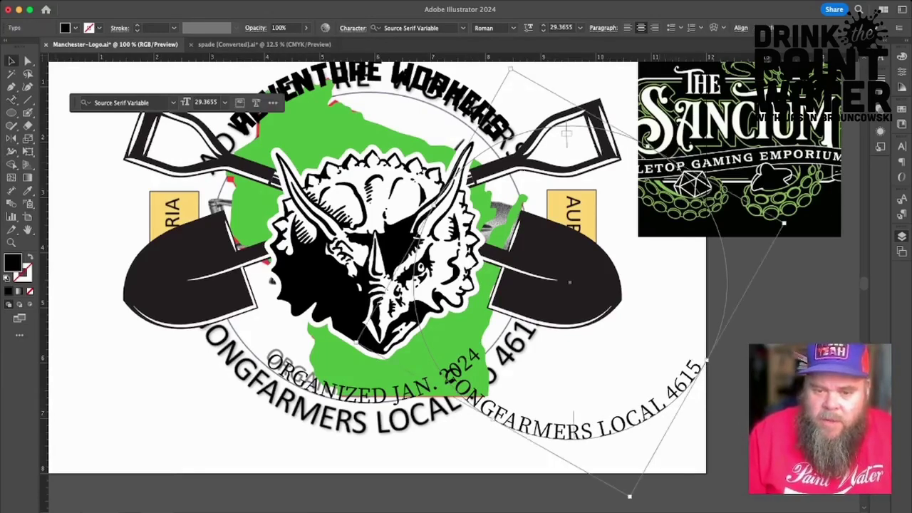
Move the GONGFARMERS LOCAL 4615 text circle around the ORGANIZED JAN. 2024 arc and enlarge its lettering to 33.833 pt.
drag(452, 378, 252, 364)
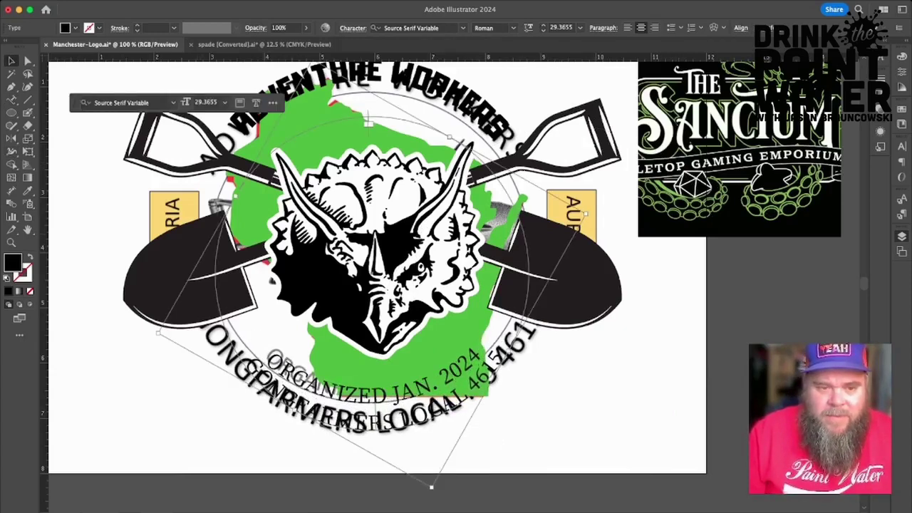
drag(236, 196, 213, 184)
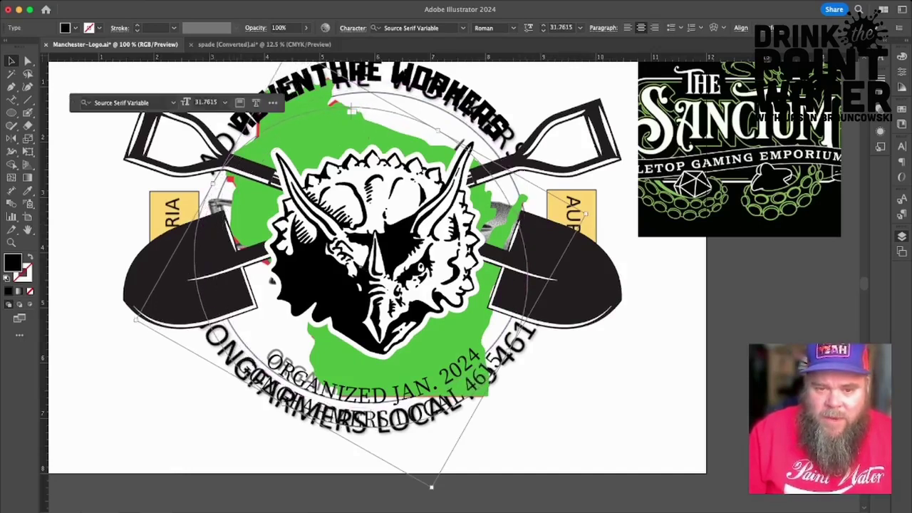
drag(586, 214, 603, 212)
drag(446, 493, 451, 497)
Nudge the GONGFARMERS LOCAL 4615 text circle left and up beneath the ORGANIZED JAN. 2024 arc, and deselect it.
key(Left)
key(Left)
key(Left)
key(Left)
key(Left)
key(Left)
key(Left)
key(Left)
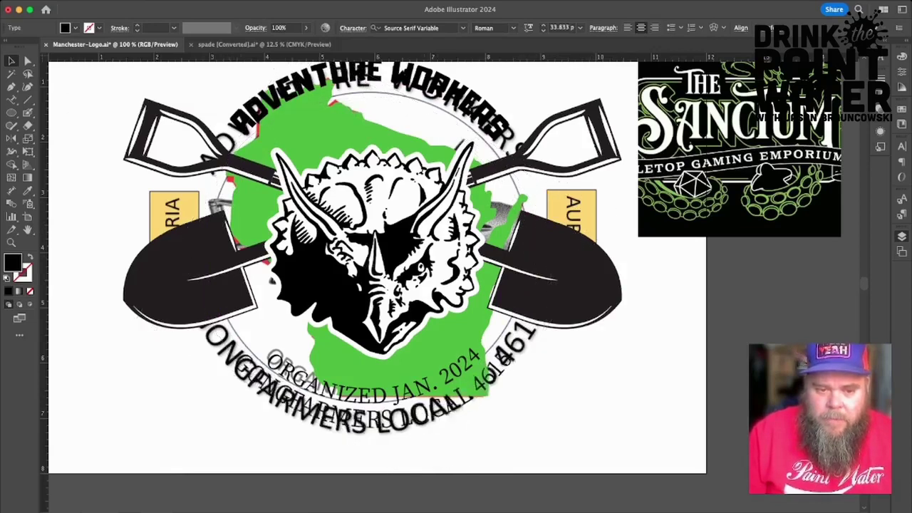
key(Up)
key(Up)
key(Up)
key(Up)
key(Up)
key(Up)
key(Up)
key(Up)
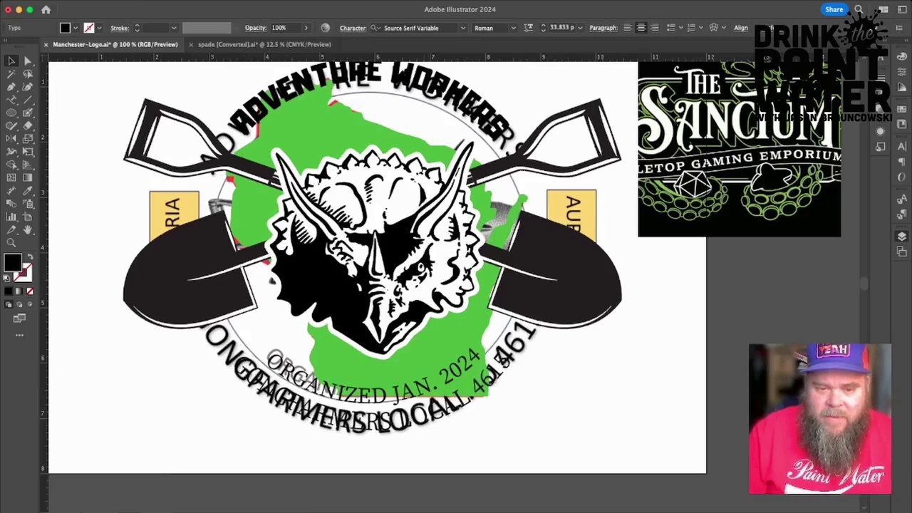
key(super+shift+a)
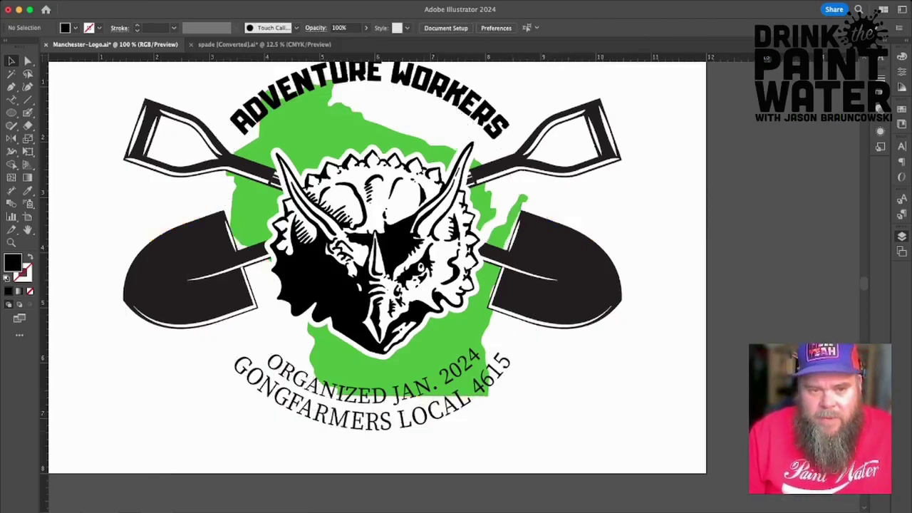
Try to align the ADVENTURE WORKERS, ORGANIZED JAN. 2024 and GONGFARMERS LOCAL 4615 text circles on common horizontal and vertical centres.
scroll(378, 285, up, 3)
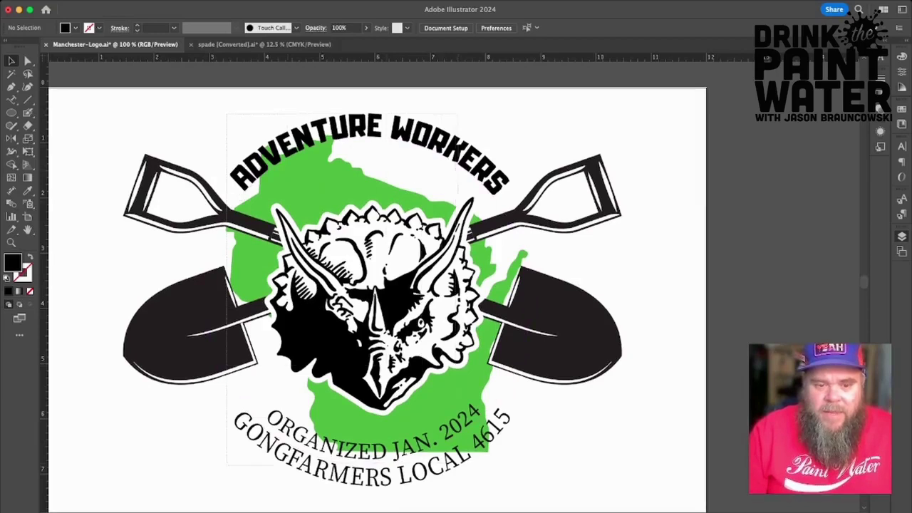
click(365, 150)
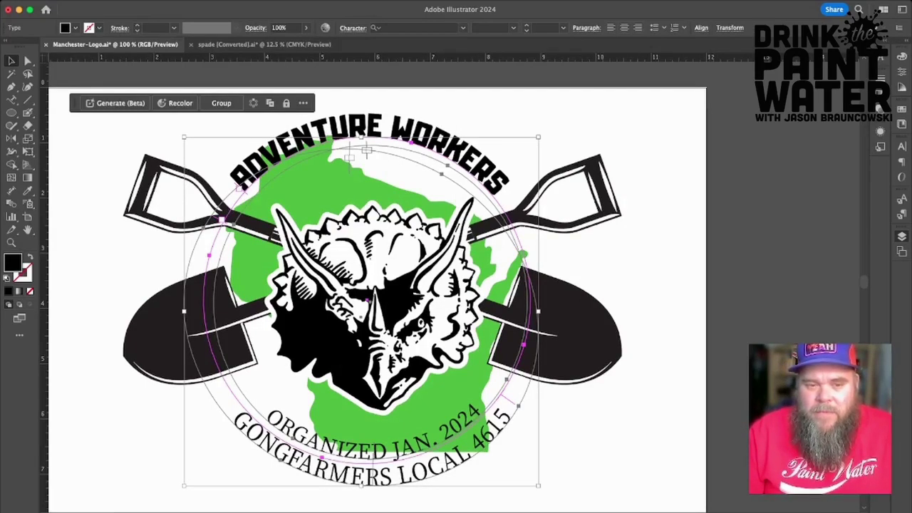
key(F2)
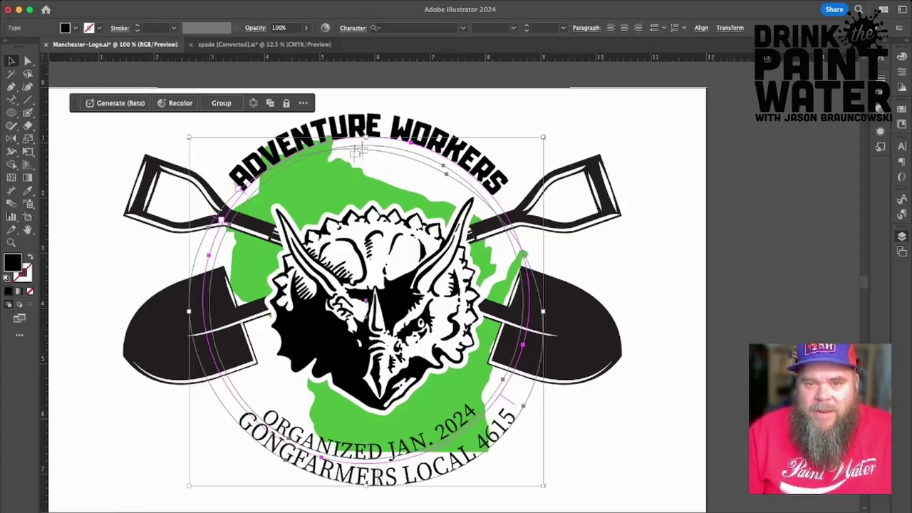
key(F3)
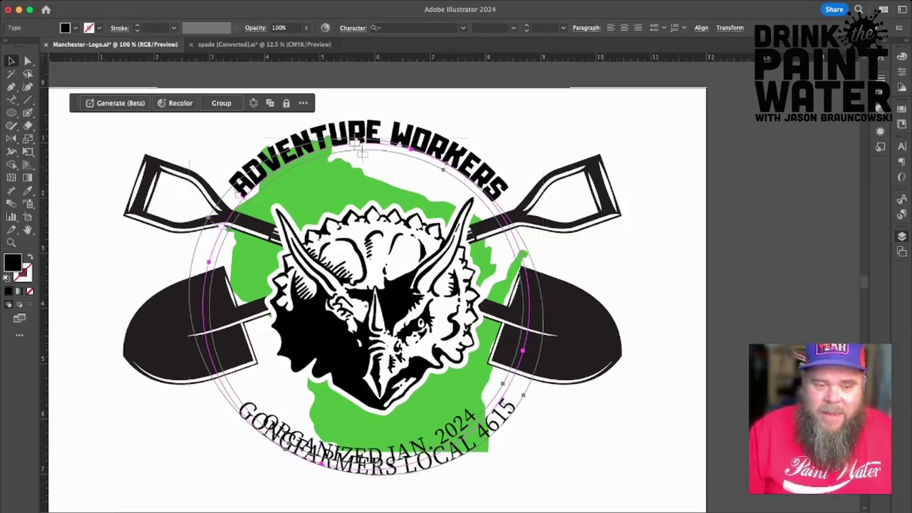
key(super+z)
key(super+z)
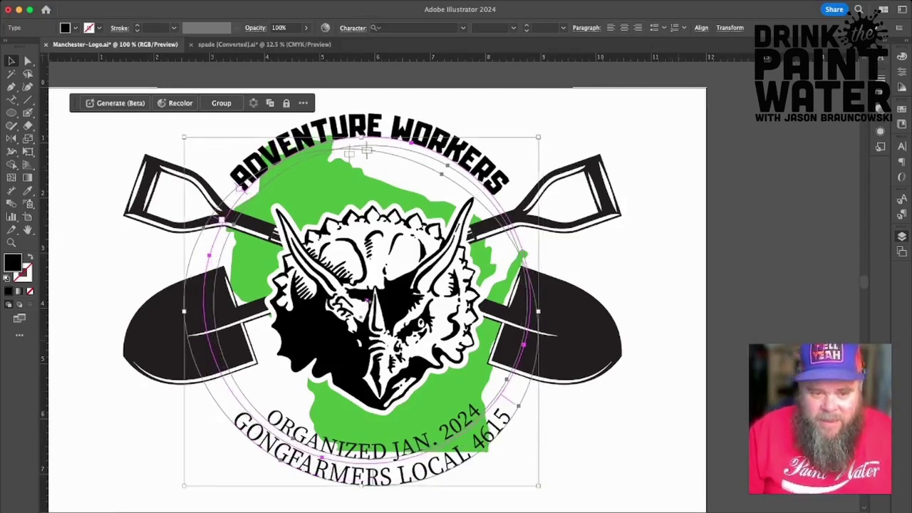
key(super+shift+a)
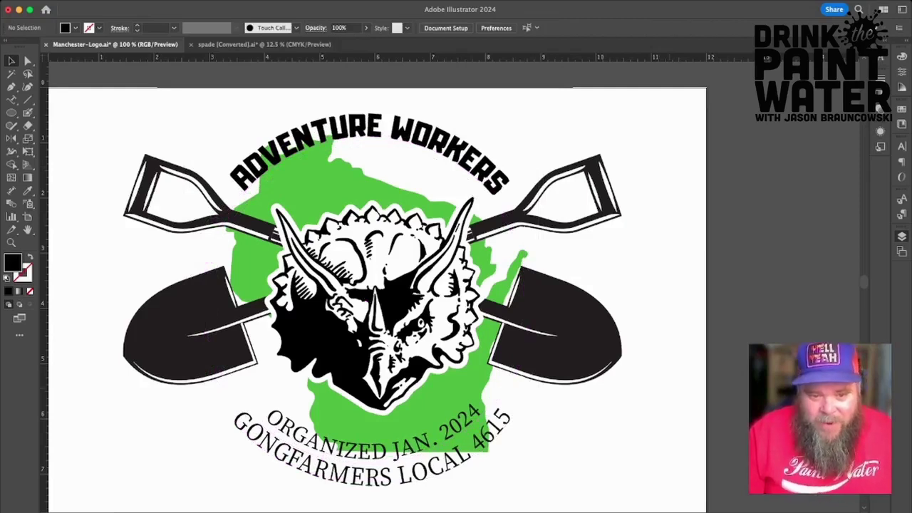
Enlarge the ORGANIZED JAN. 2024 and GONGFARMERS LOCAL 4615 text circles together, nudge them slightly left beneath the dinosaur head, and deselect them.
click(351, 476)
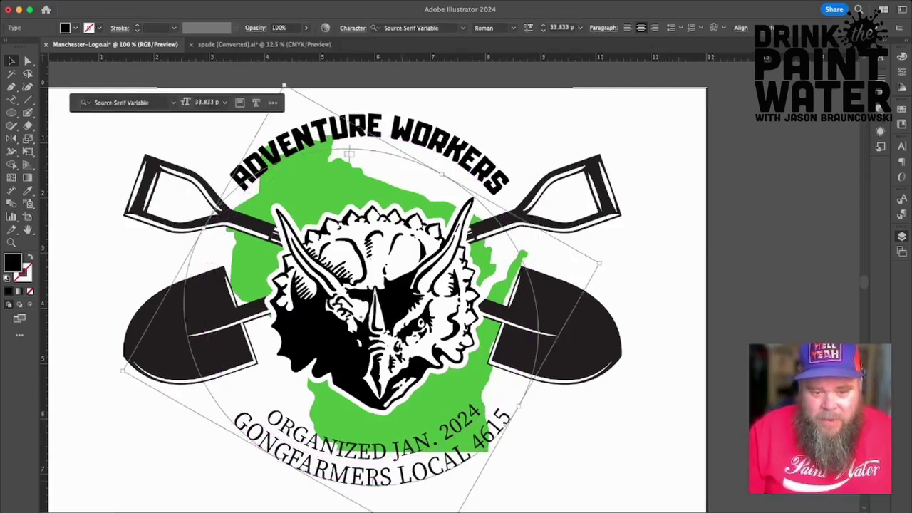
shift+click(354, 450)
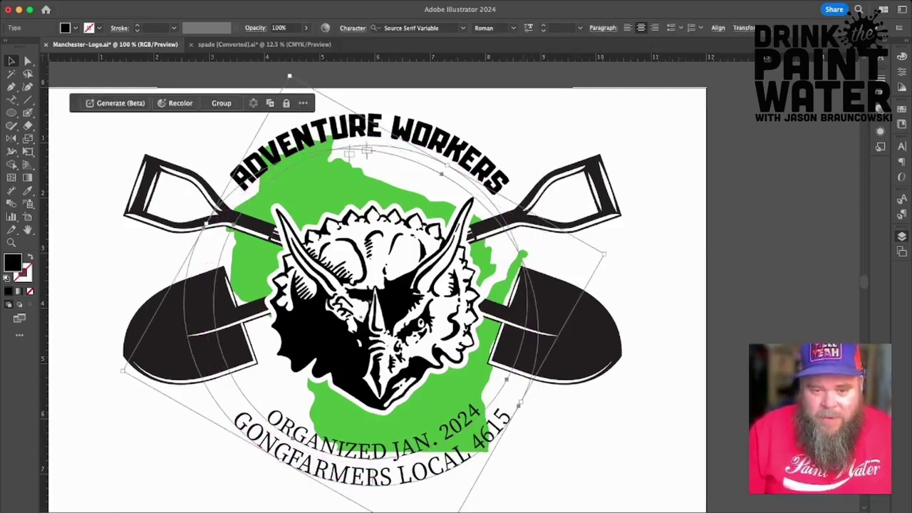
drag(605, 254, 725, 224)
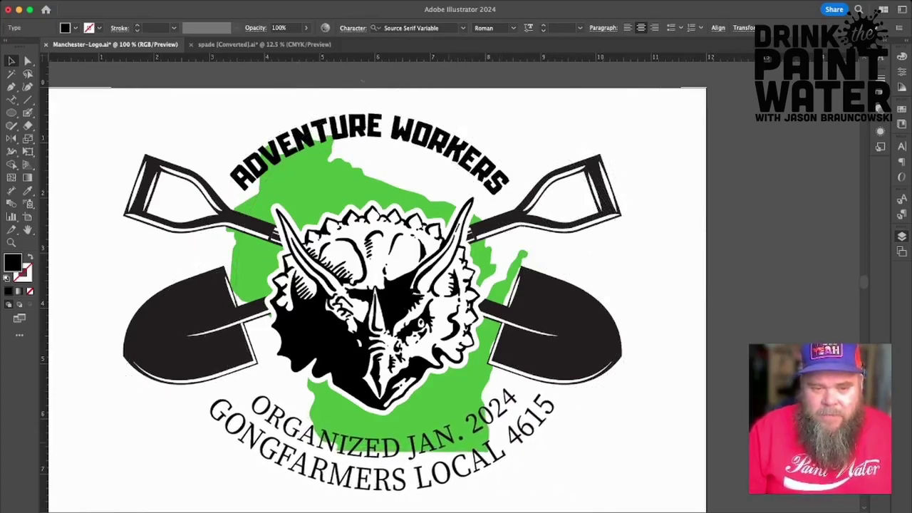
key(Left)
key(Left)
key(Left)
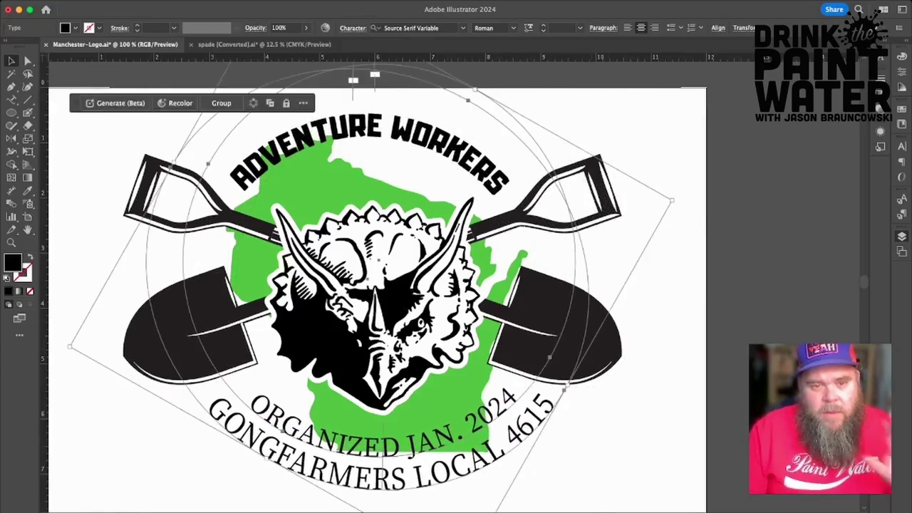
key(super+shift+a)
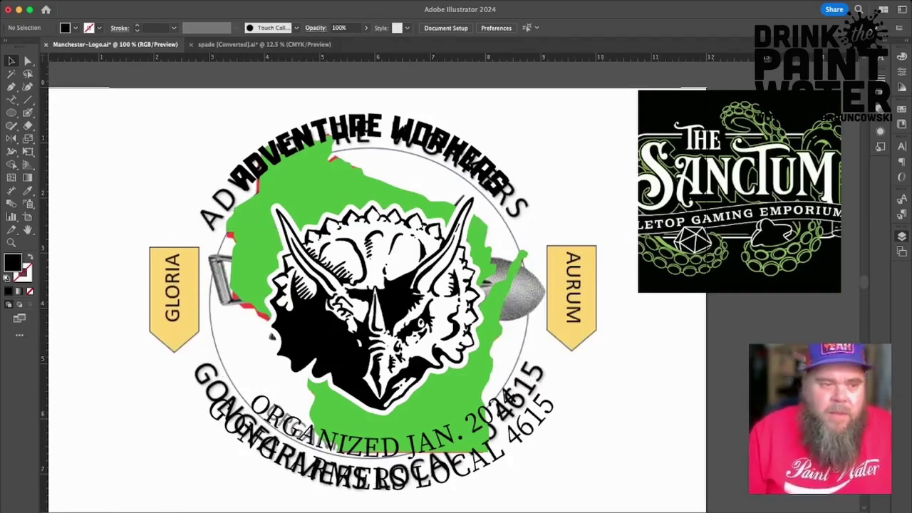
Add the text GLORIA to the right of the badge and match it to the Adumu font of the ADVENTURE WORKERS lettering.
key(t)
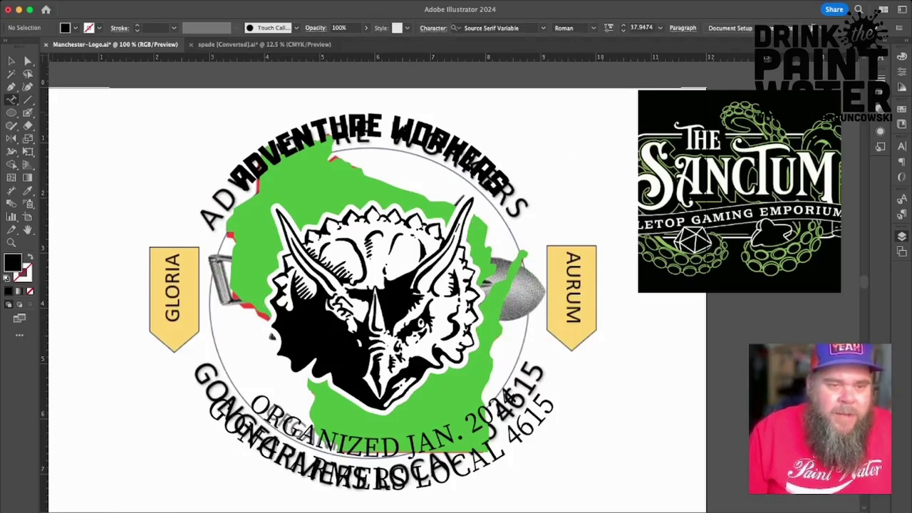
key(t)
click(629, 391)
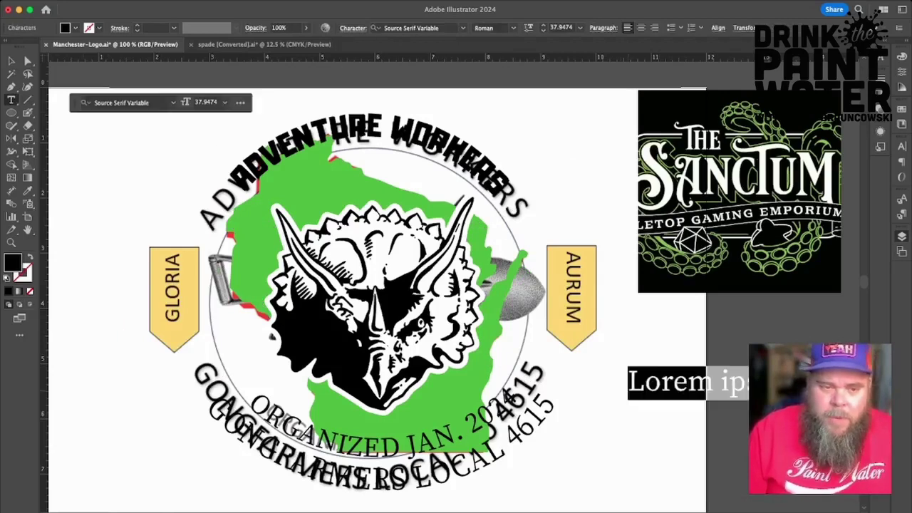
text(GLORIA)
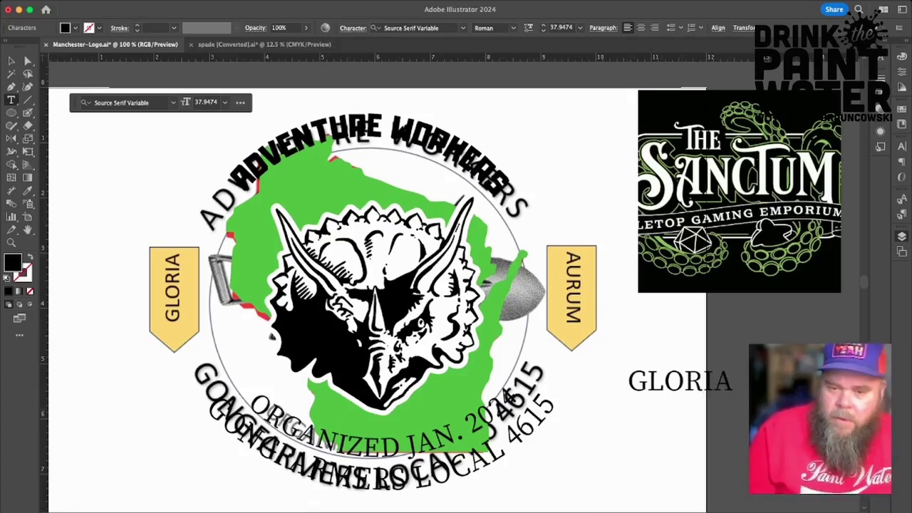
key(ctrl+a)
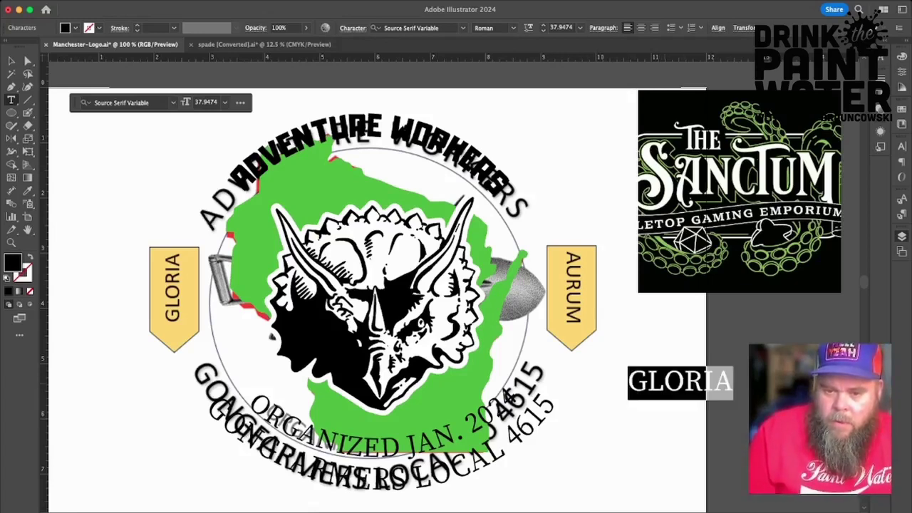
click(28, 191)
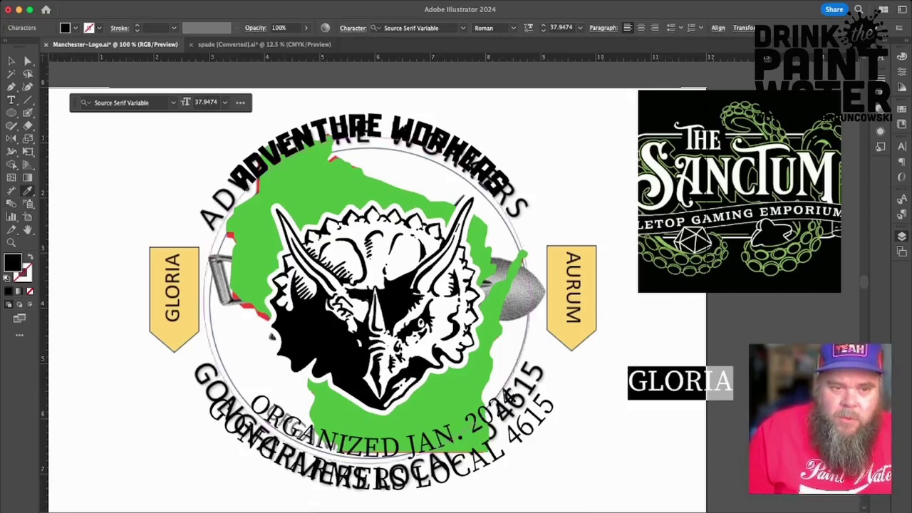
click(260, 169)
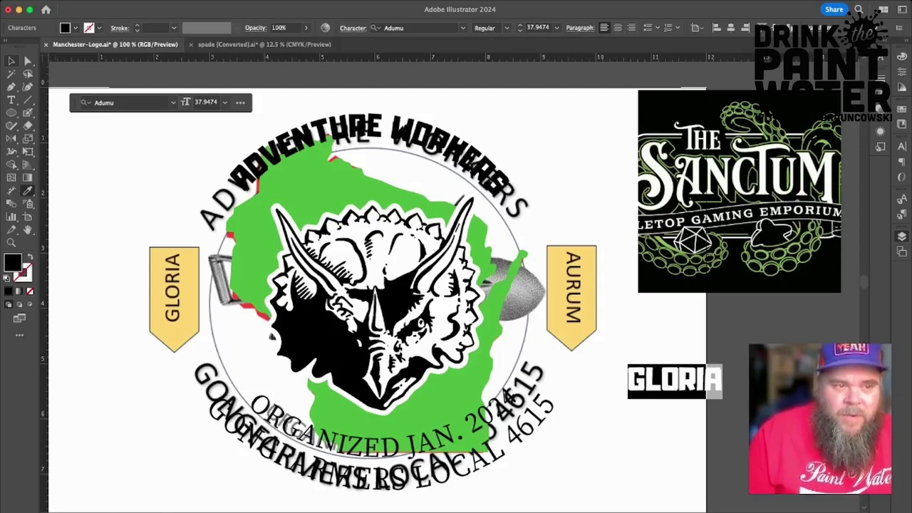
key(v)
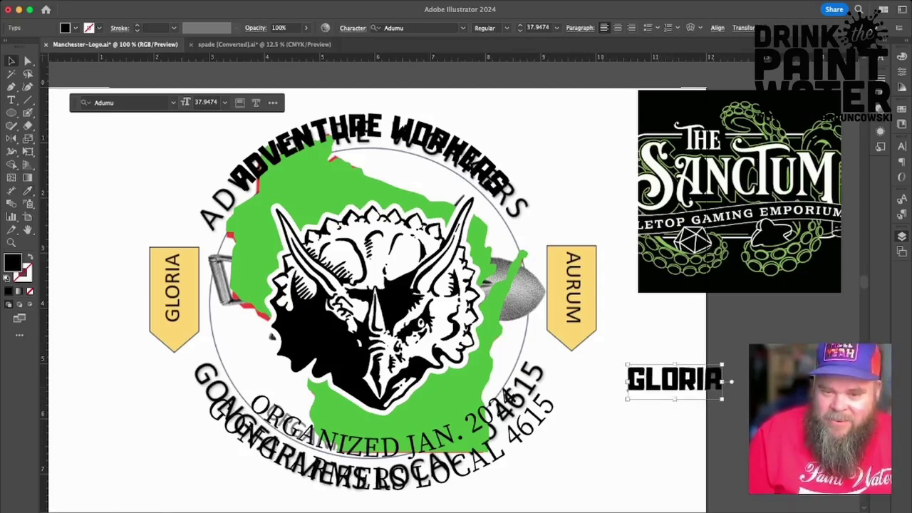
Duplicate the GLORIA text directly below itself, change the copy's wording to AURUM, and deselect it.
drag(675, 380, 672, 420)
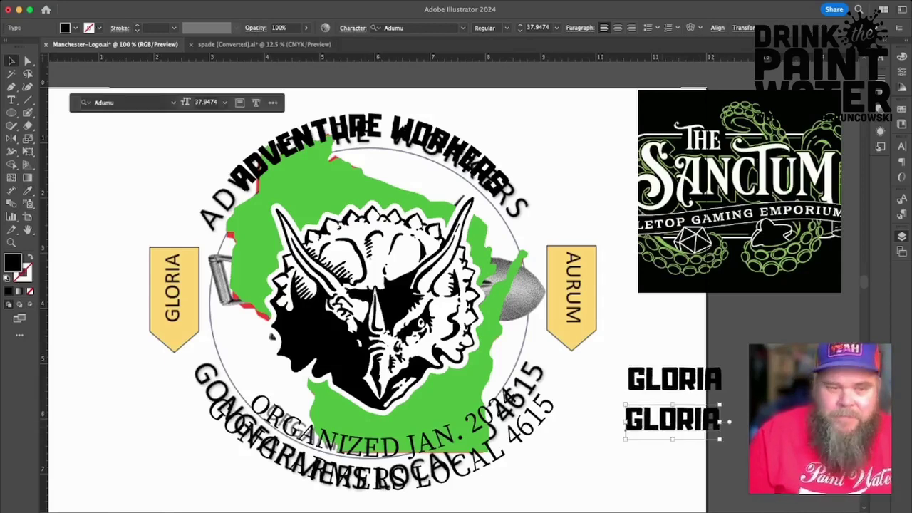
click(11, 100)
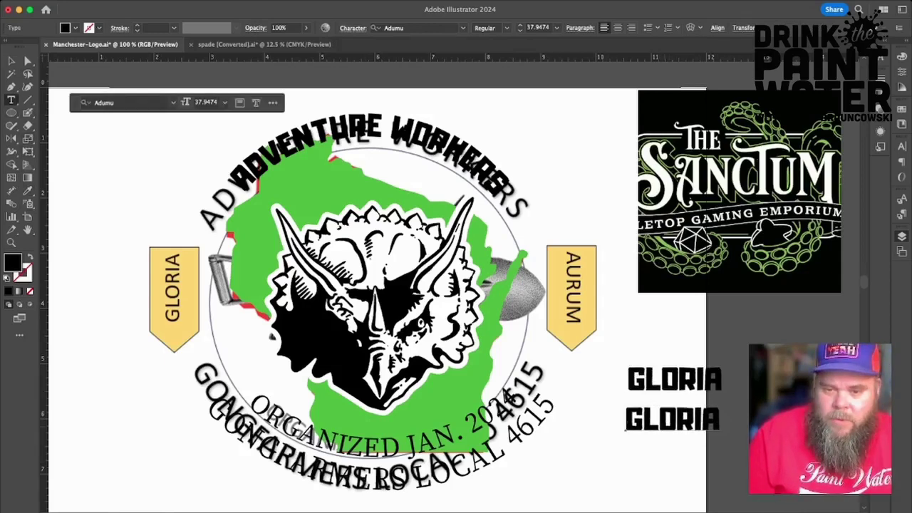
double_click(672, 419)
text(AUR)
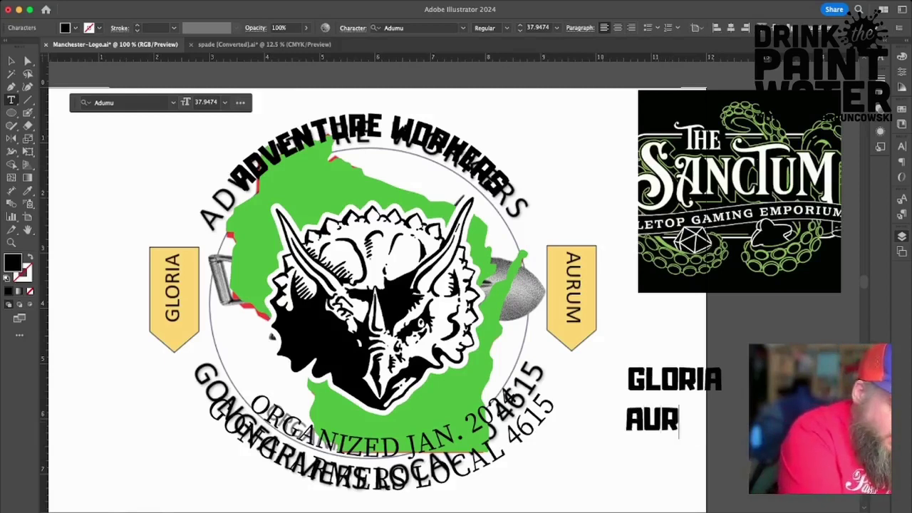
text(UM)
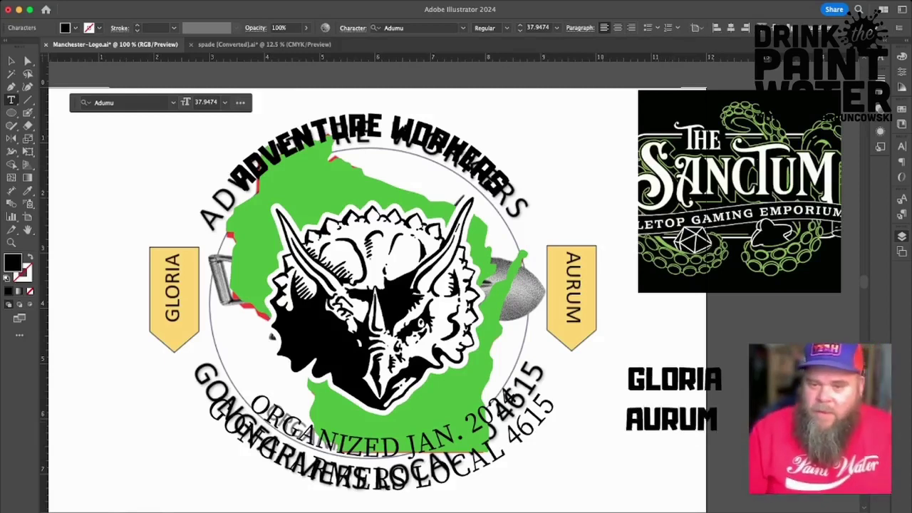
key(Escape)
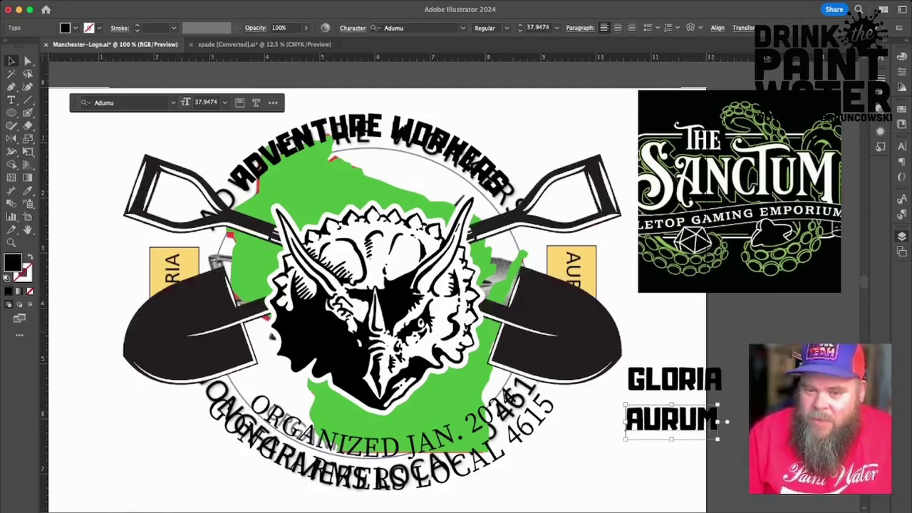
click(670, 467)
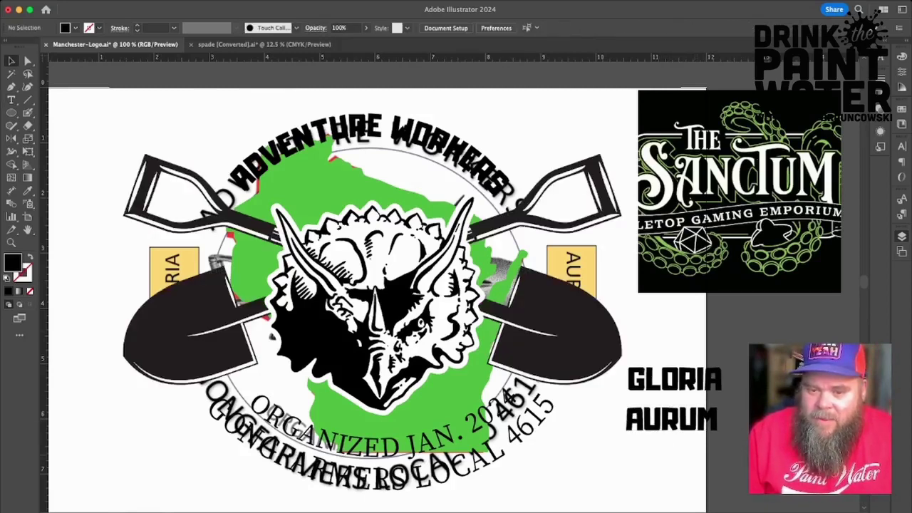
Place the AURUM text on the right shovel blade and GLORIA on the left shovel blade, leaving both deselected.
drag(672, 419, 558, 334)
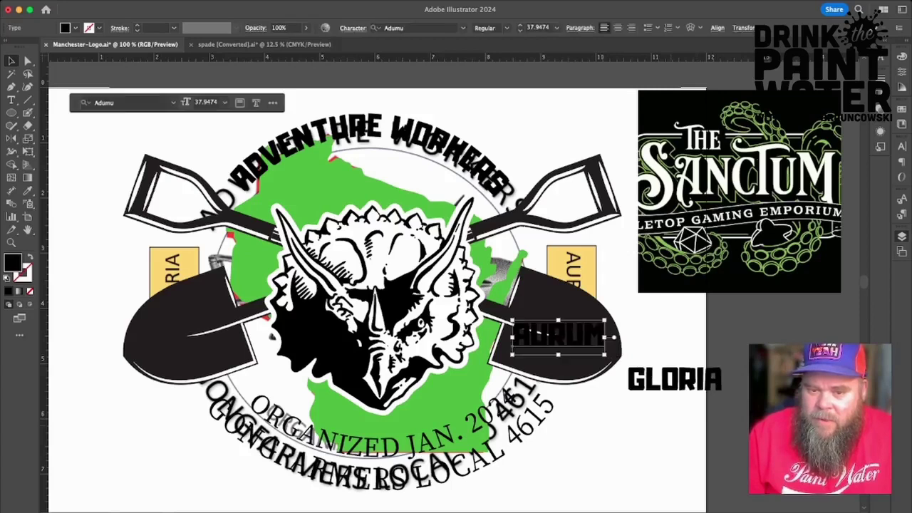
drag(675, 379, 184, 335)
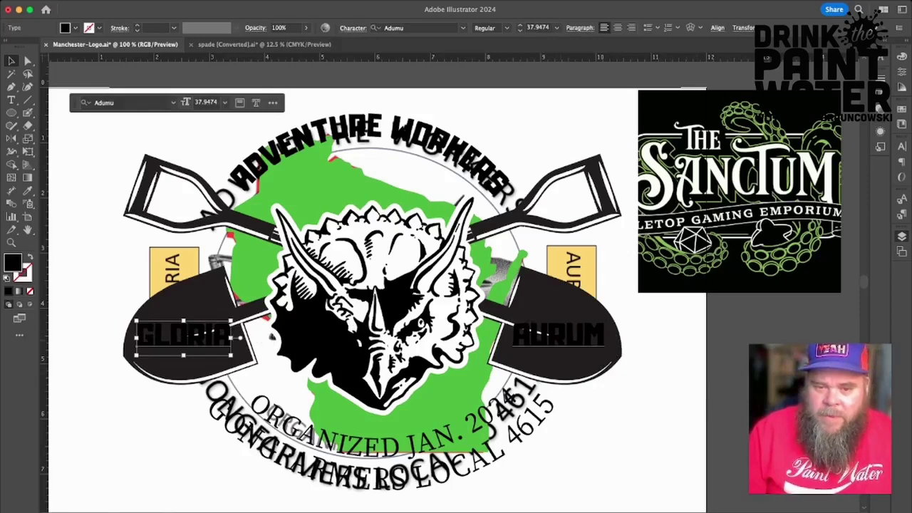
shift+click(559, 335)
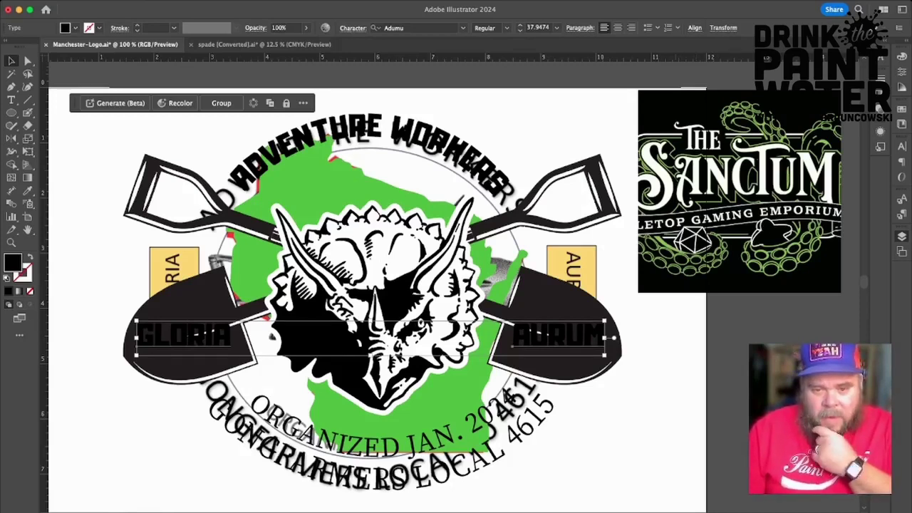
key(super+shift+a)
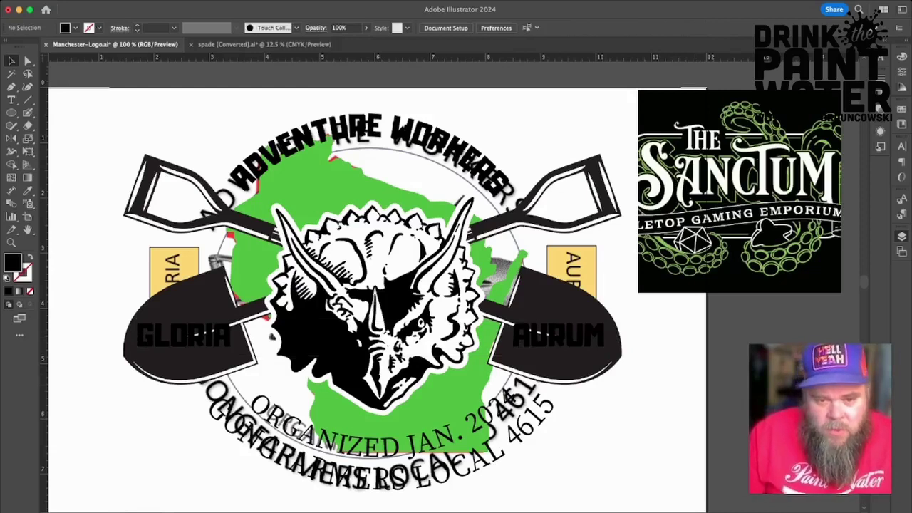
Group the GLORIA and AURUM texts and move the group straight down below the shovel blades.
click(558, 337)
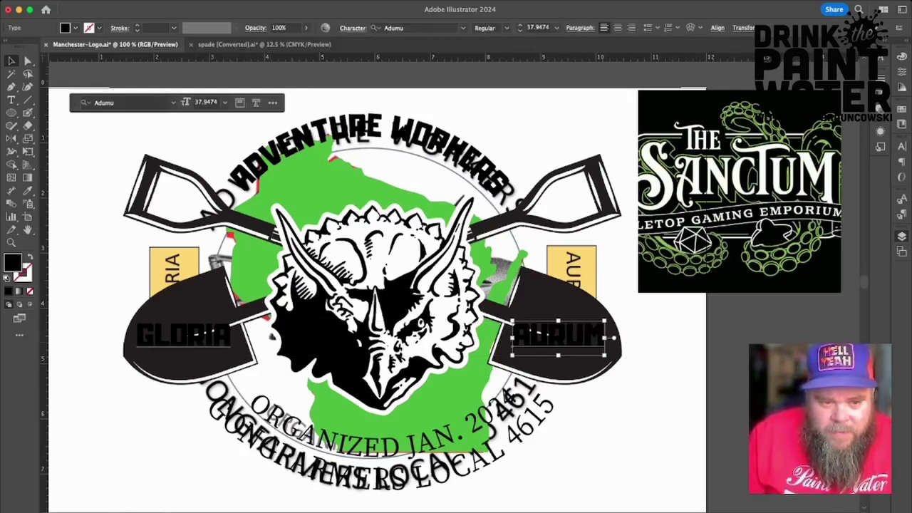
shift+click(183, 336)
key(super+g)
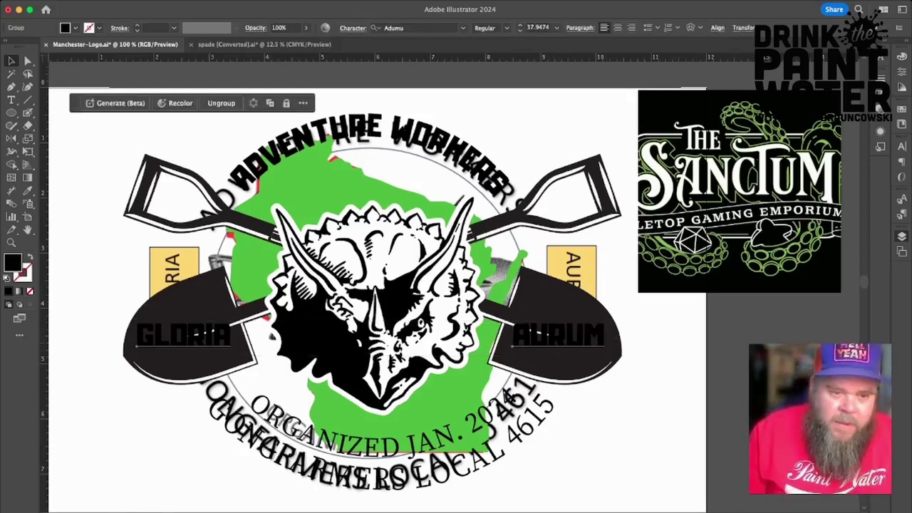
drag(183, 335, 326, 392)
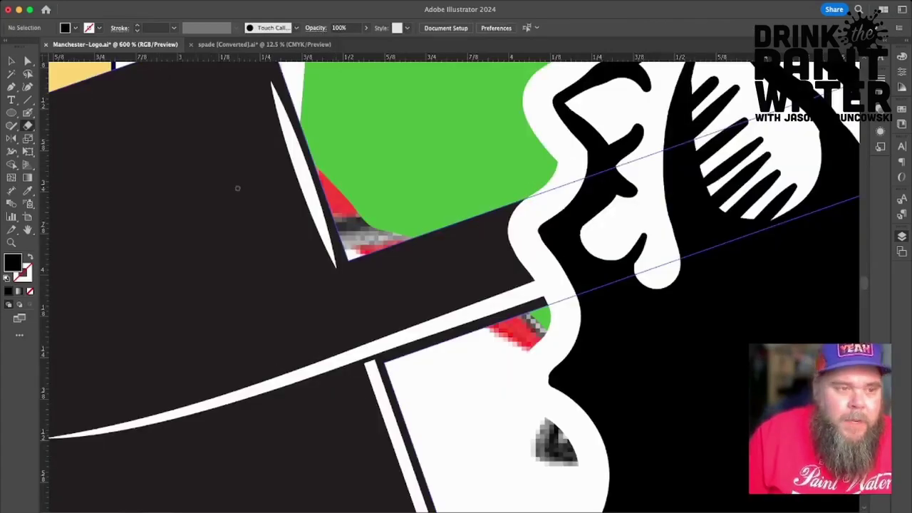
Add anchor points on both edges of the left shovel's white highlight where the shaft meets the blade.
click(11, 87)
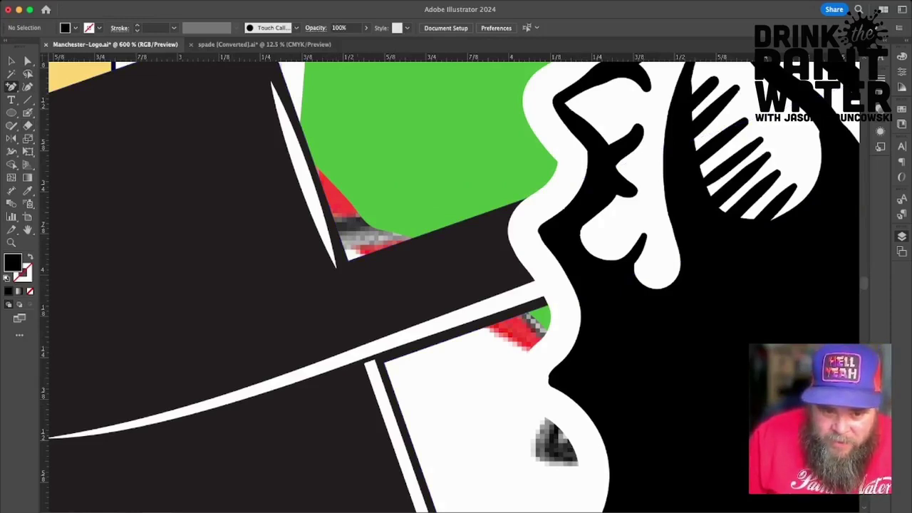
click(352, 349)
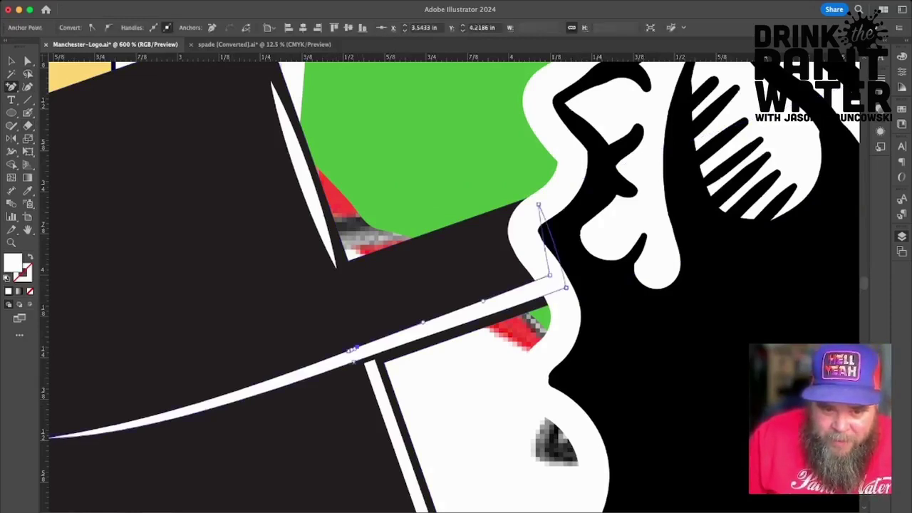
drag(353, 350, 360, 360)
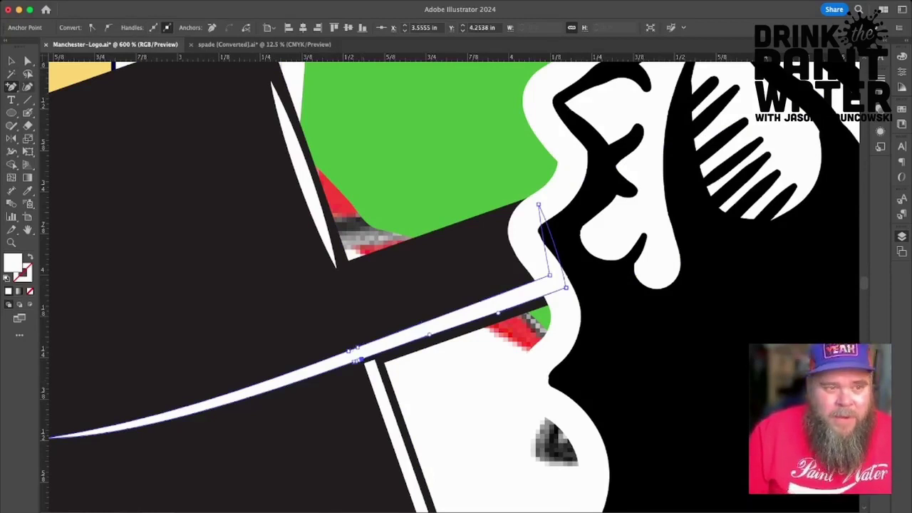
Delete the tapered highlight tail across the left shovel blade and close the open end of the remaining shaft highlight.
click(27, 61)
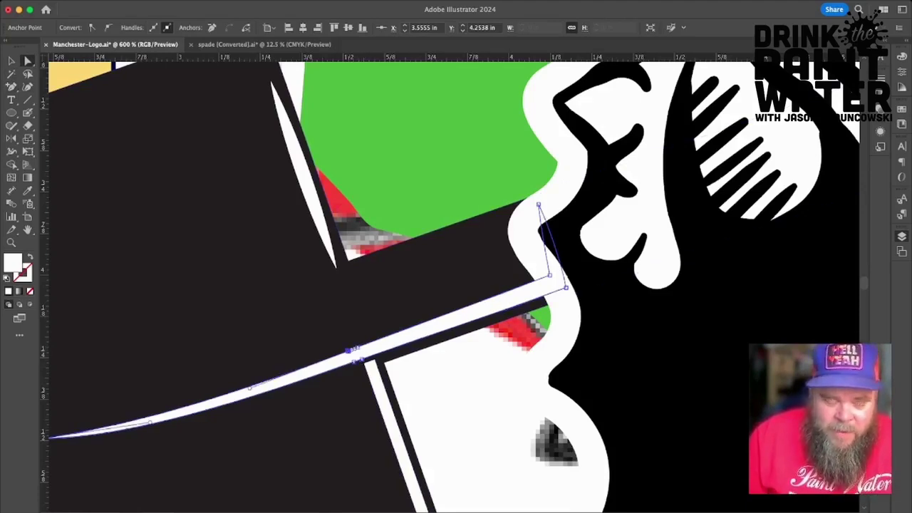
click(540, 271)
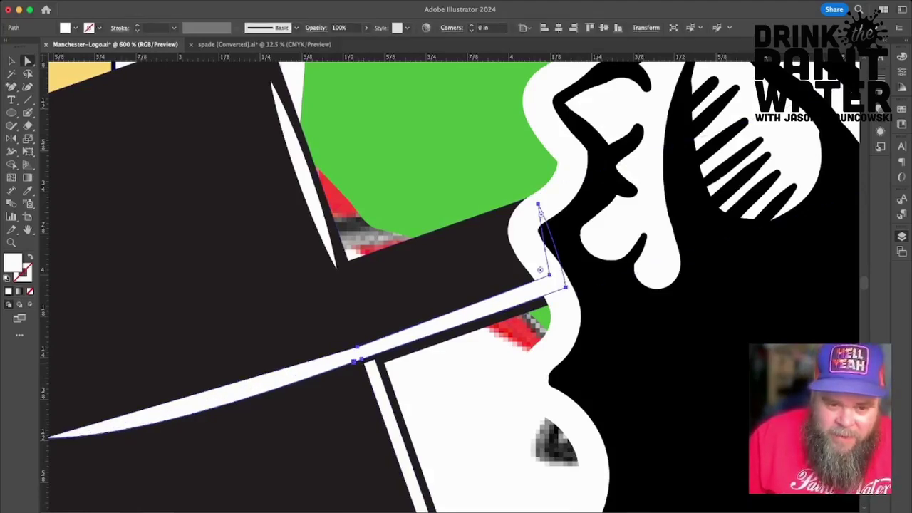
click(354, 362)
key(Delete)
scroll(454, 286, left, 3)
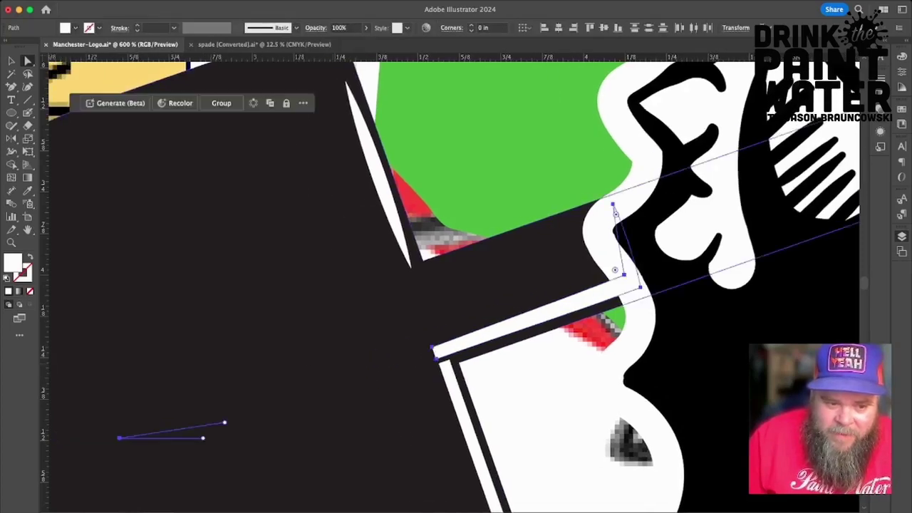
scroll(456, 285, left, 3)
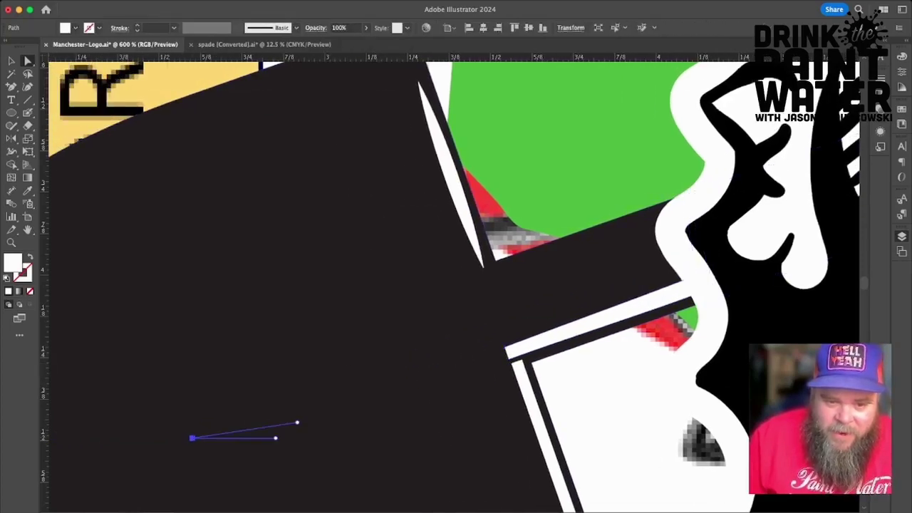
key(Delete)
scroll(456, 285, right, 7)
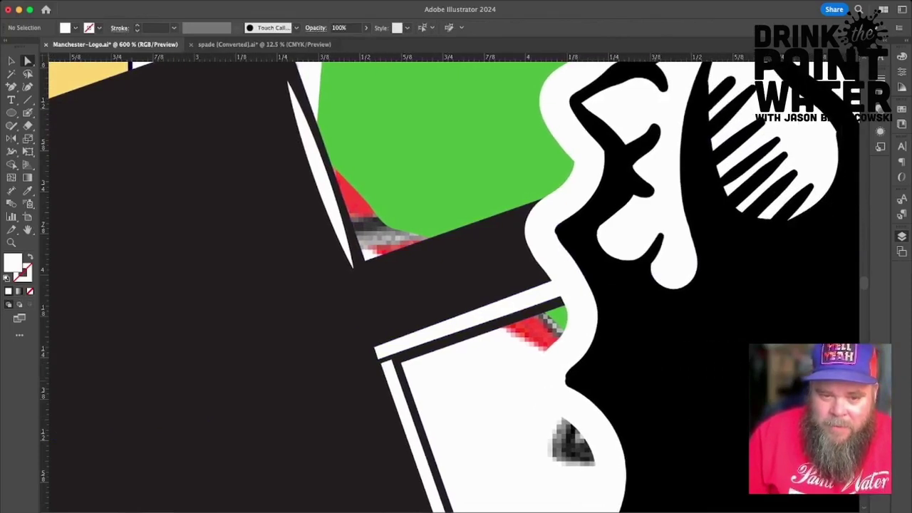
key(p)
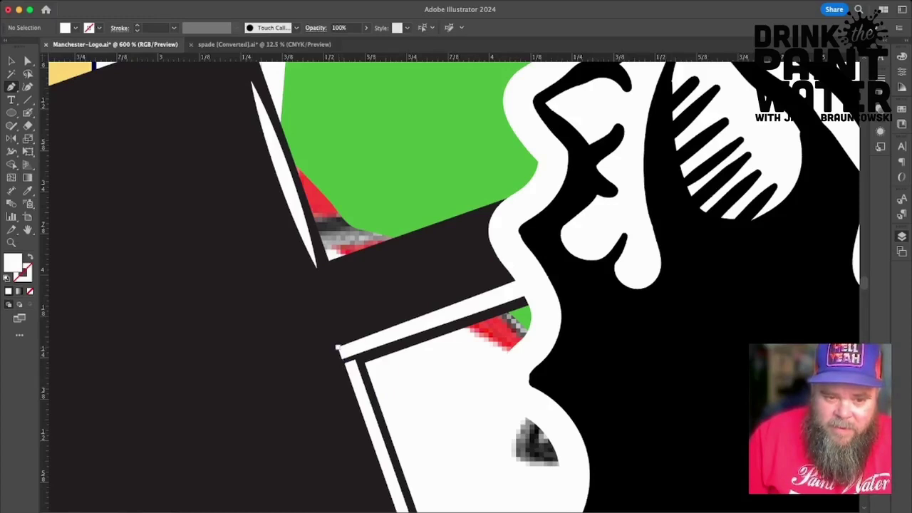
click(338, 349)
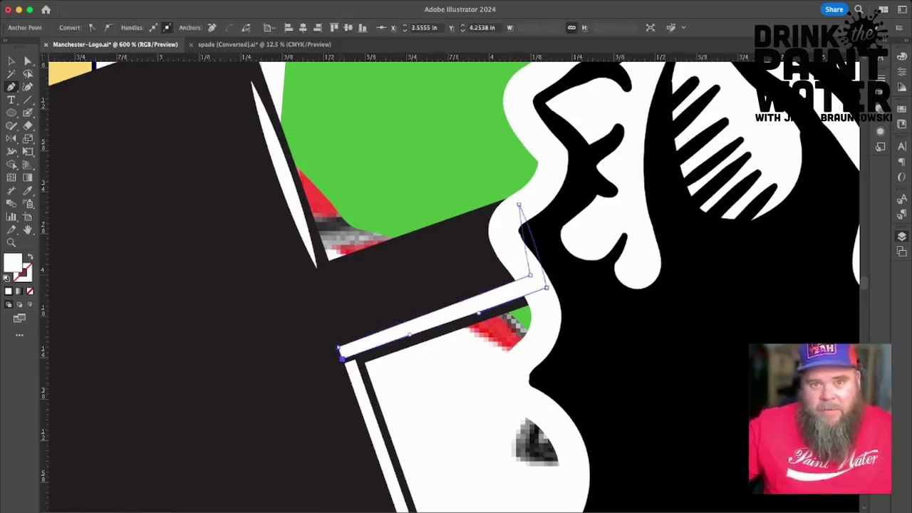
Add matching anchor points on both edges of the right shovel's white highlight where the shaft meets the blade.
scroll(341, 353, right, 5)
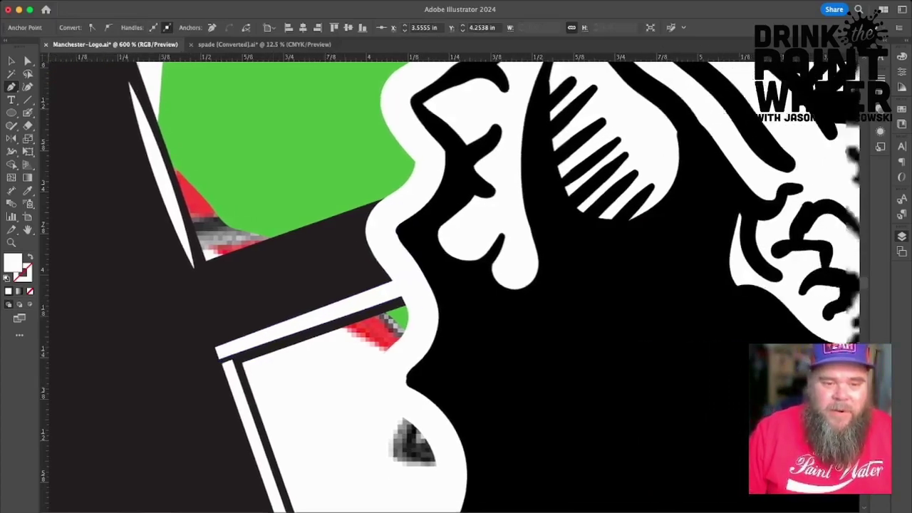
scroll(341, 353, right, 3)
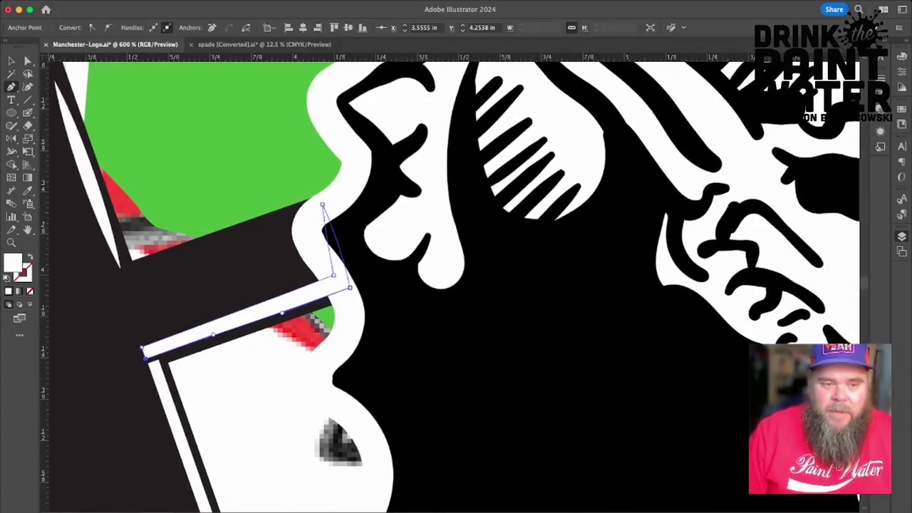
scroll(341, 353, right, 20)
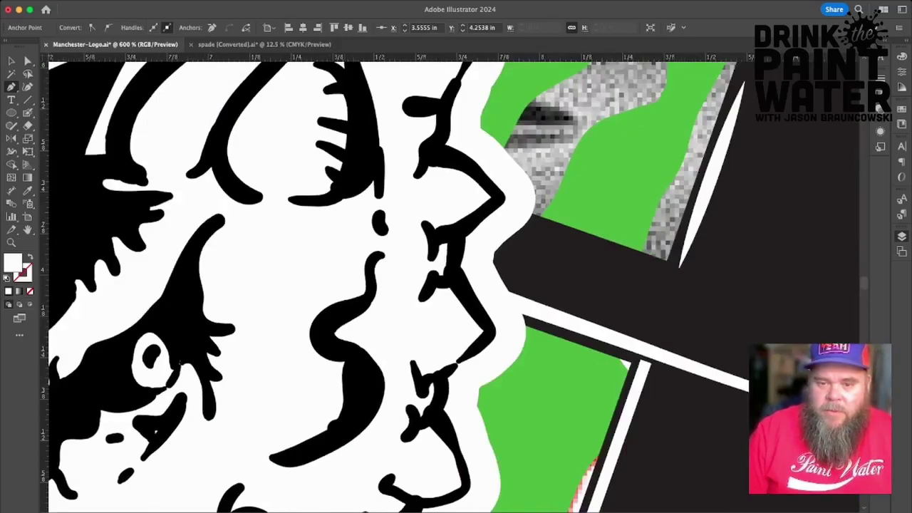
scroll(453, 283, right, 8)
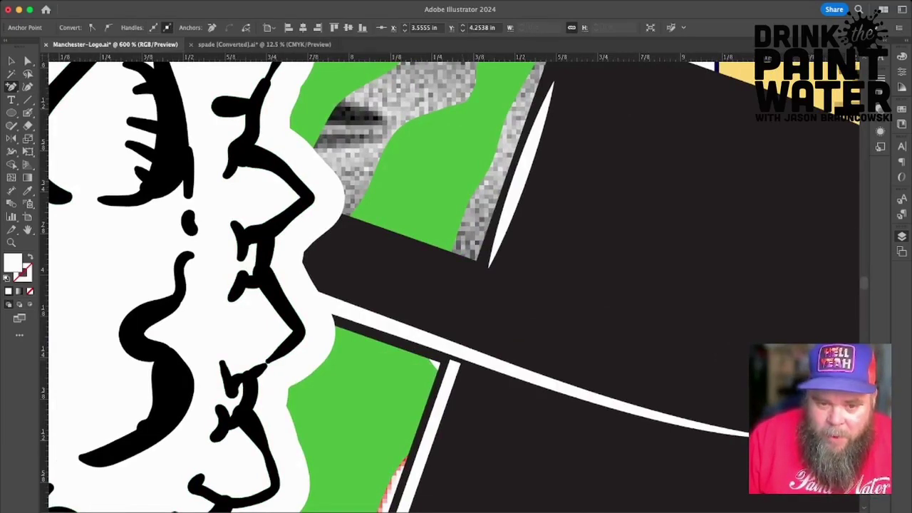
click(462, 360)
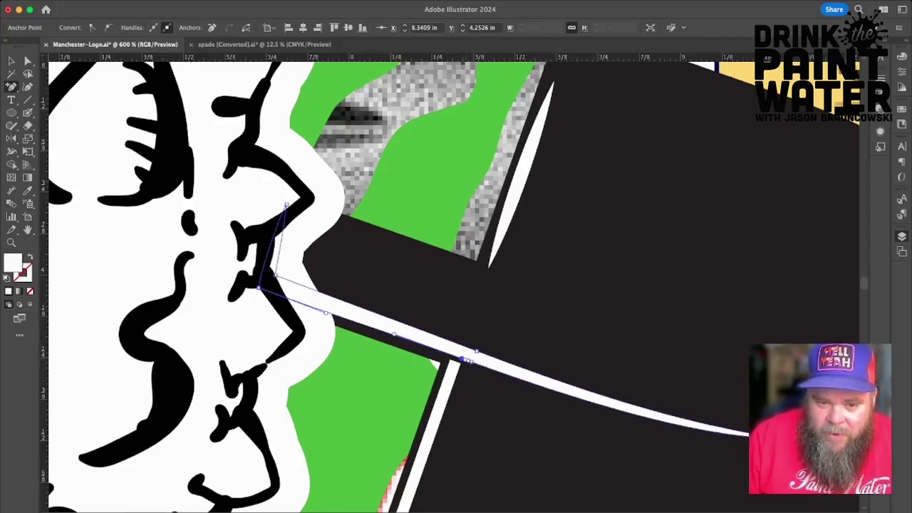
drag(461, 360, 468, 349)
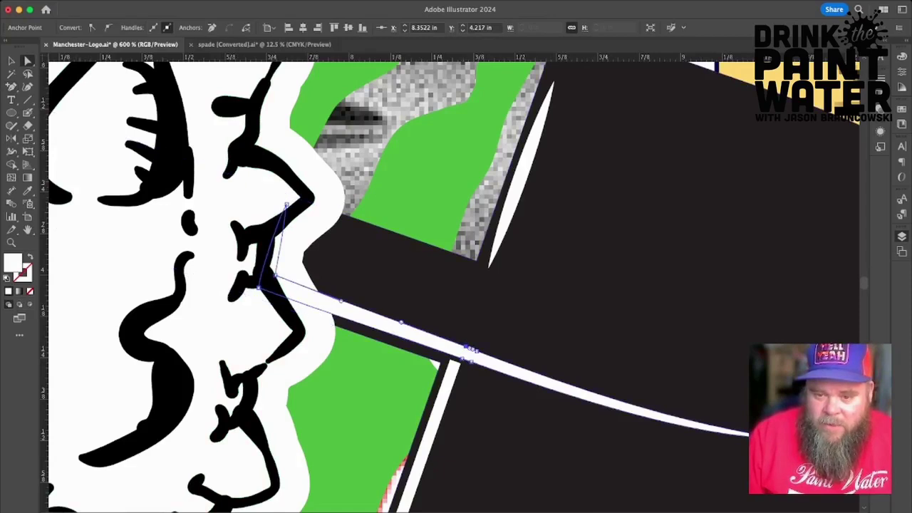
Delete the tapered highlight tail across the right shovel blade and close the open end of its shaft highlight.
click(697, 437)
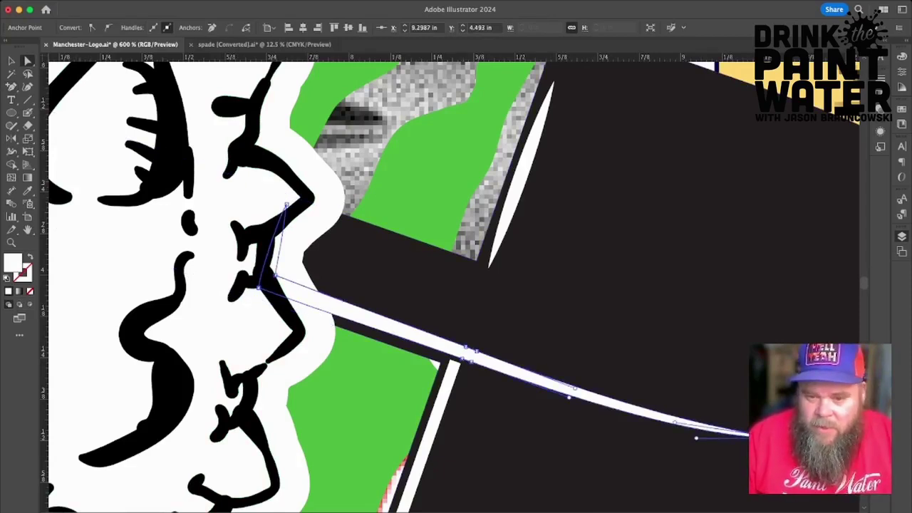
key(Delete)
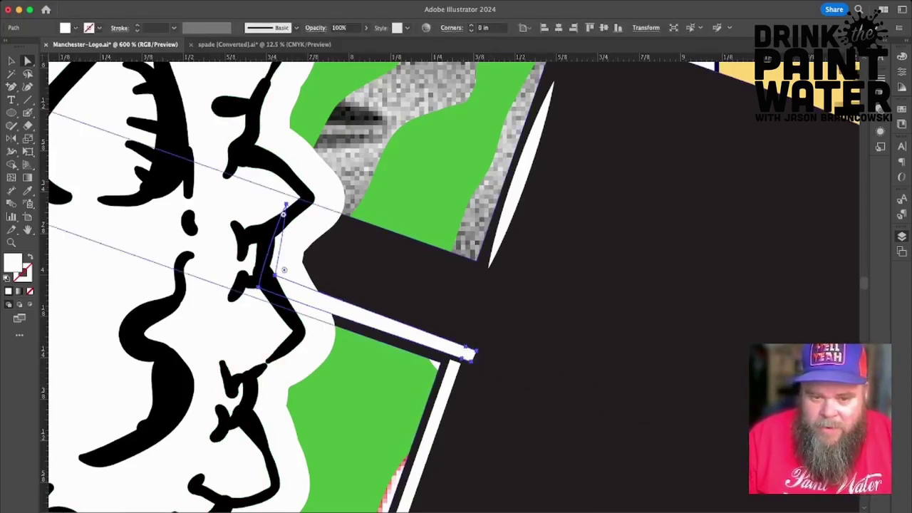
mouse_move(468, 351)
mouse_down()
mouse_move(570, 397)
mouse_move(575, 389)
mouse_up()
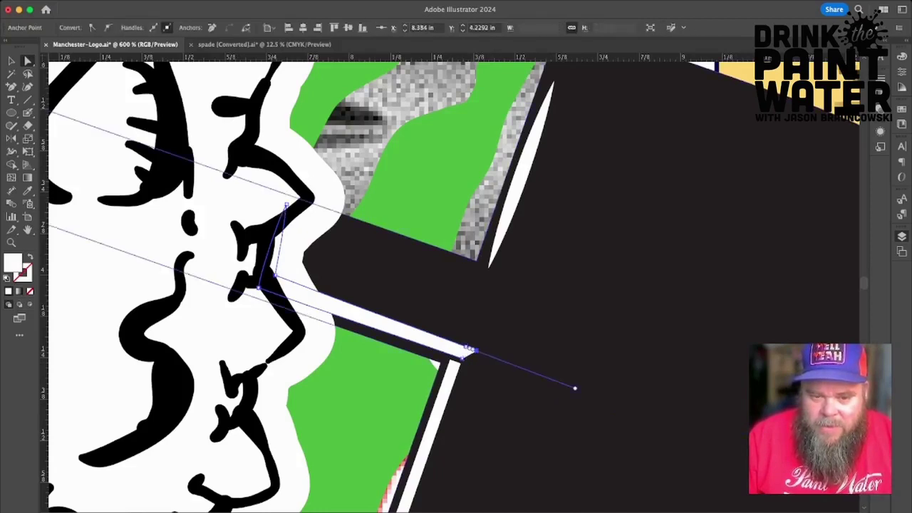
key(Delete)
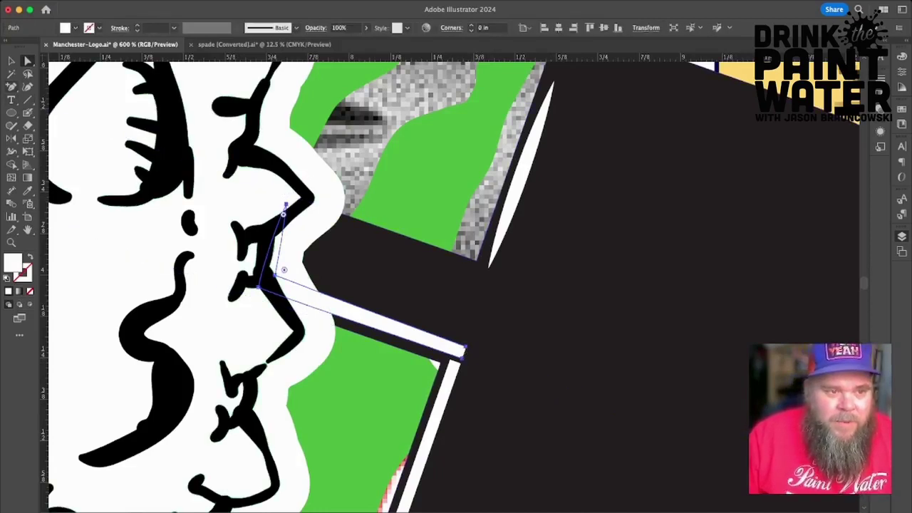
key(p)
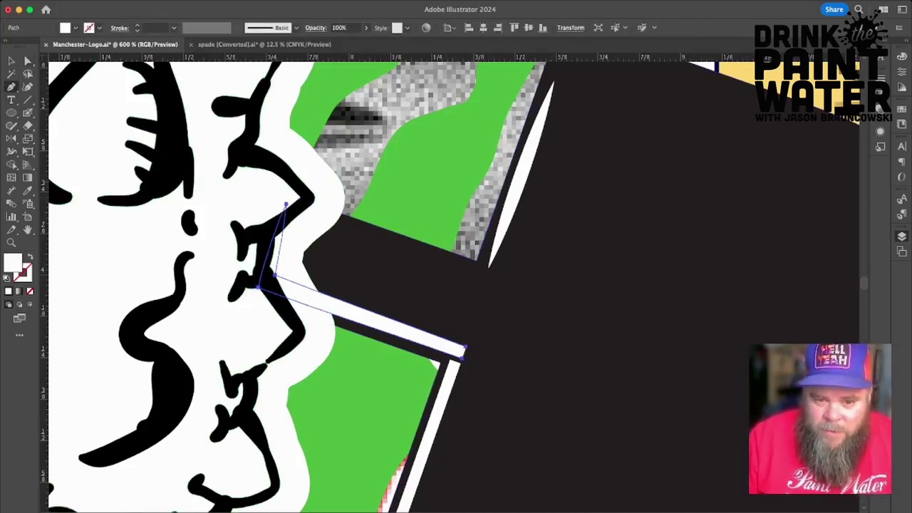
click(463, 351)
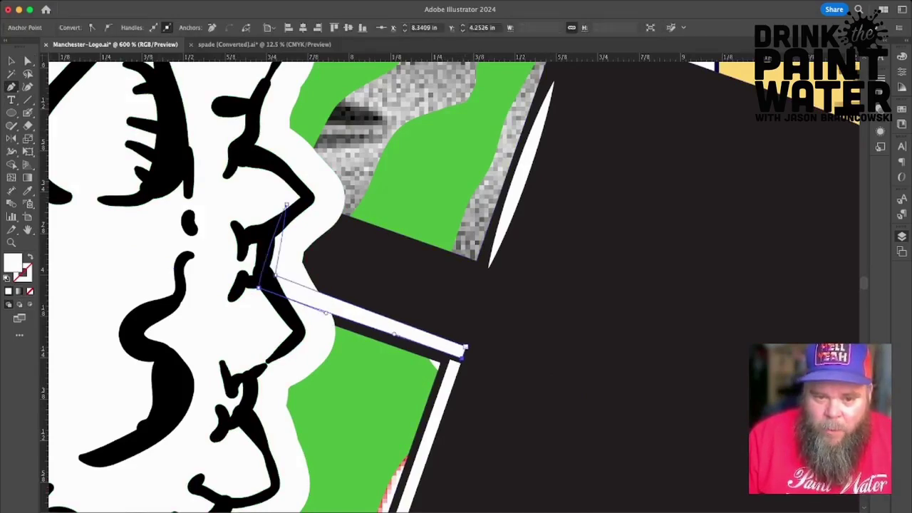
click(466, 347)
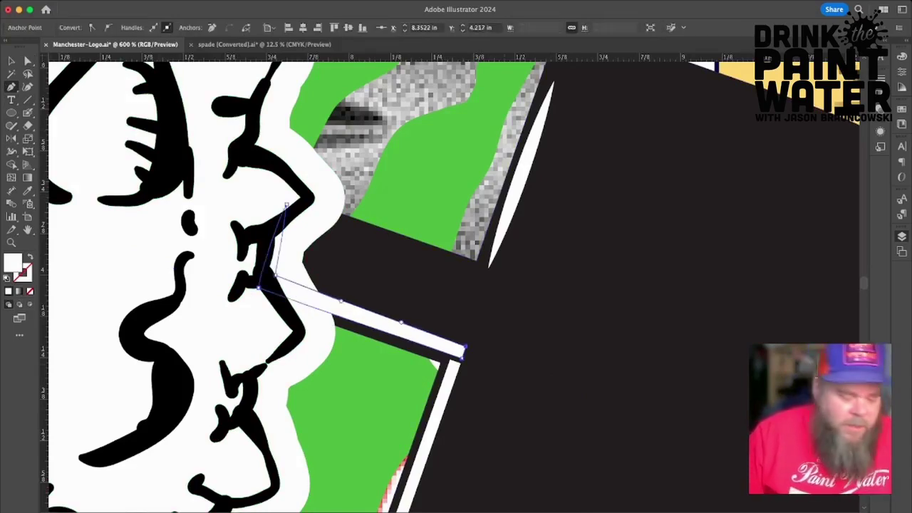
Recolor the grouped GLORIA and AURUM texts white by sampling the dinosaur head's white with the Eyedropper.
key(super+minus)
key(super+minus)
key(super+minus)
key(super+minus)
key(super+minus)
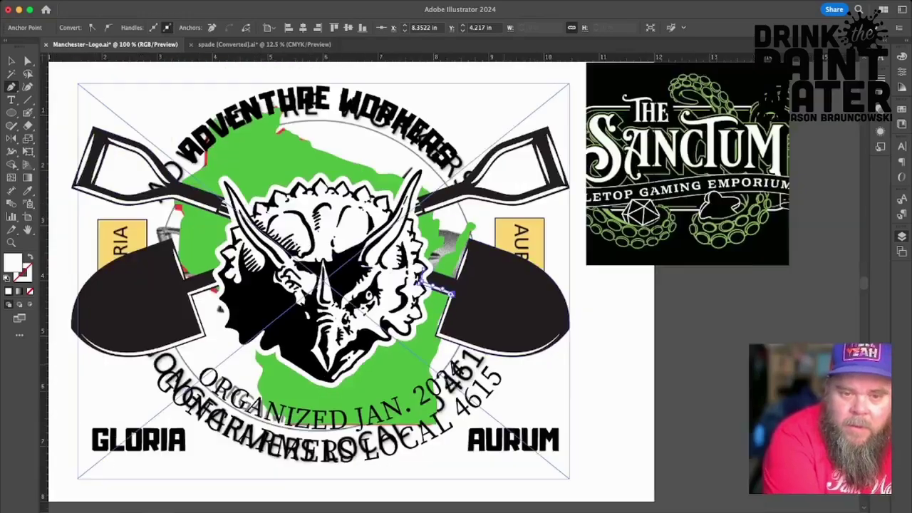
key(v)
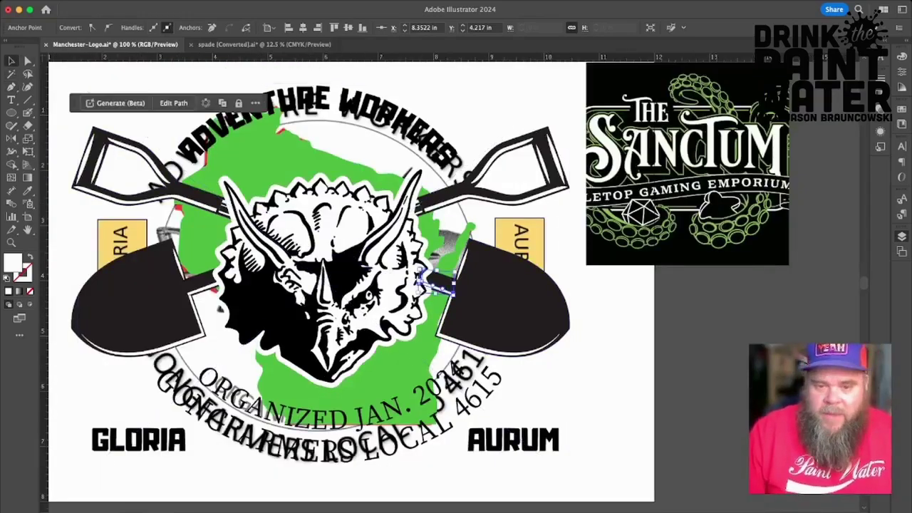
click(612, 400)
click(514, 439)
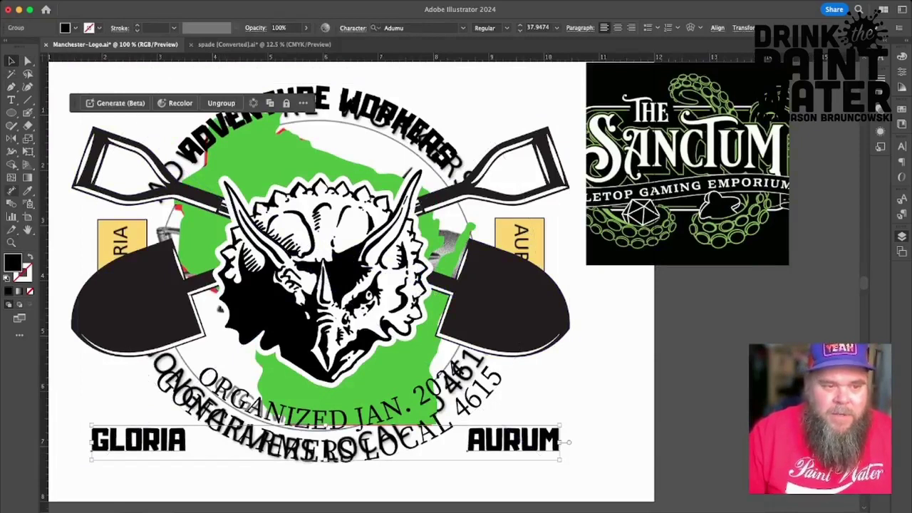
click(27, 191)
click(322, 221)
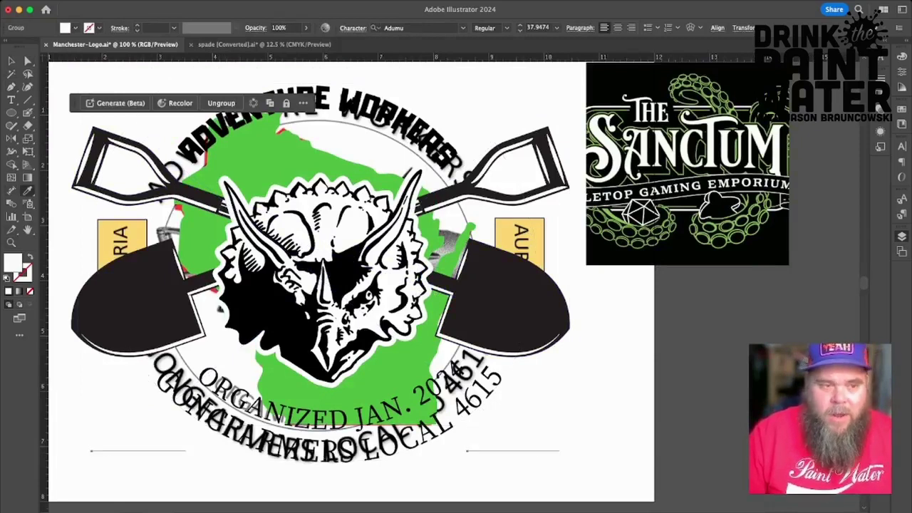
key(v)
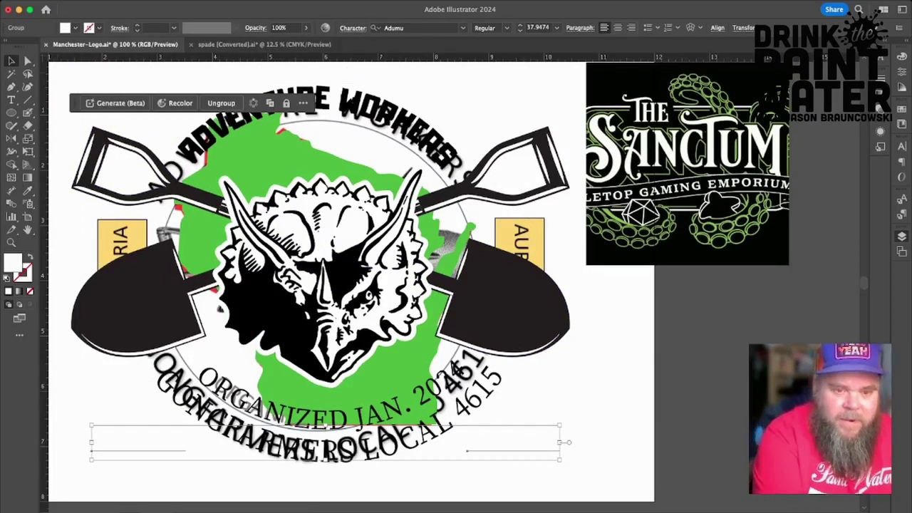
Move the grouped white GLORIA and AURUM texts up onto the two shovel blades, one word on each blade.
drag(569, 434, 565, 311)
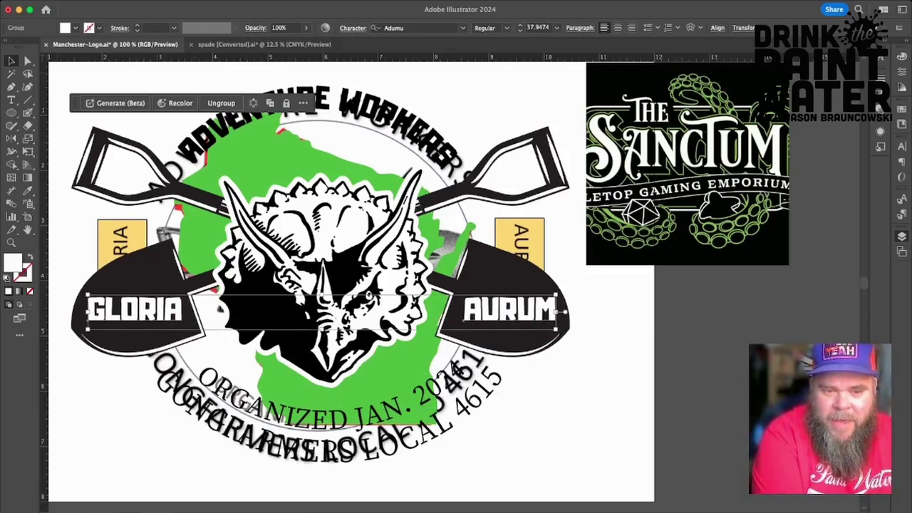
key(Right)
key(Left)
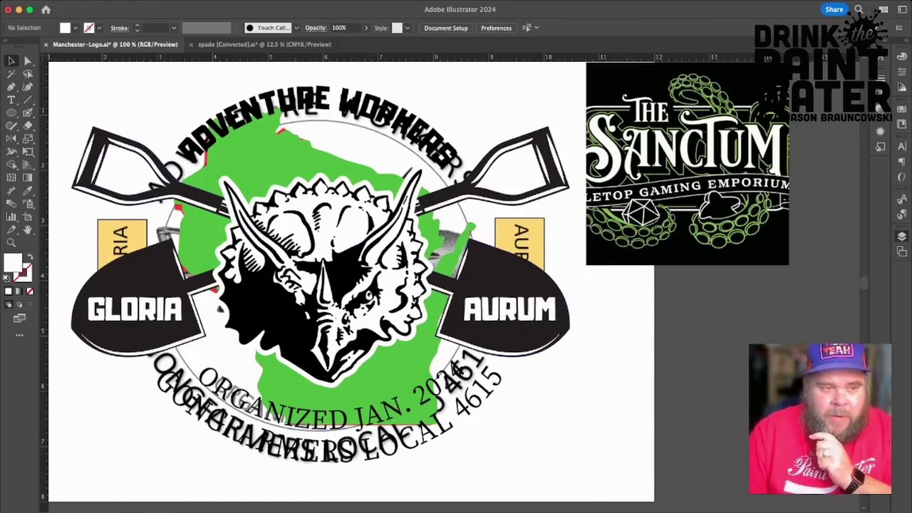
Restyle the GLORIA text to Source Serif Variable by sampling the GONGFARMERS LOCAL 4615 lettering with the Eyedropper.
click(28, 61)
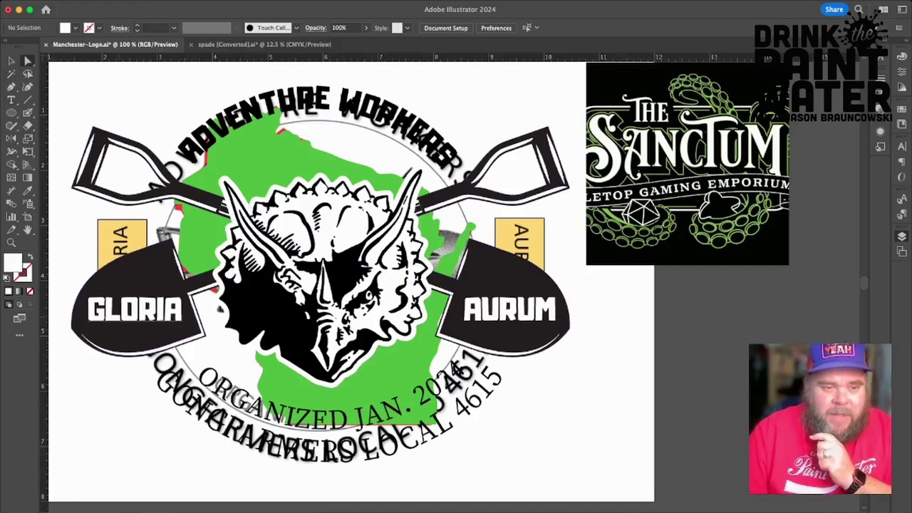
click(135, 310)
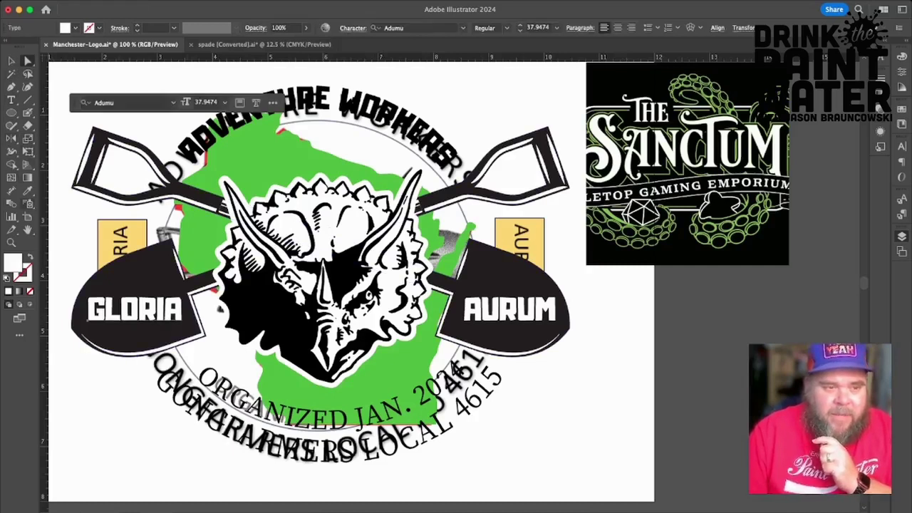
click(28, 191)
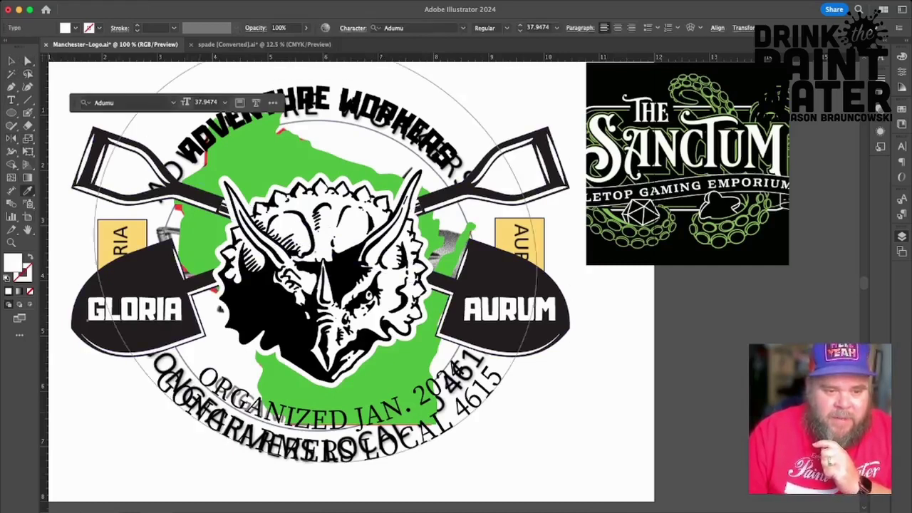
click(443, 426)
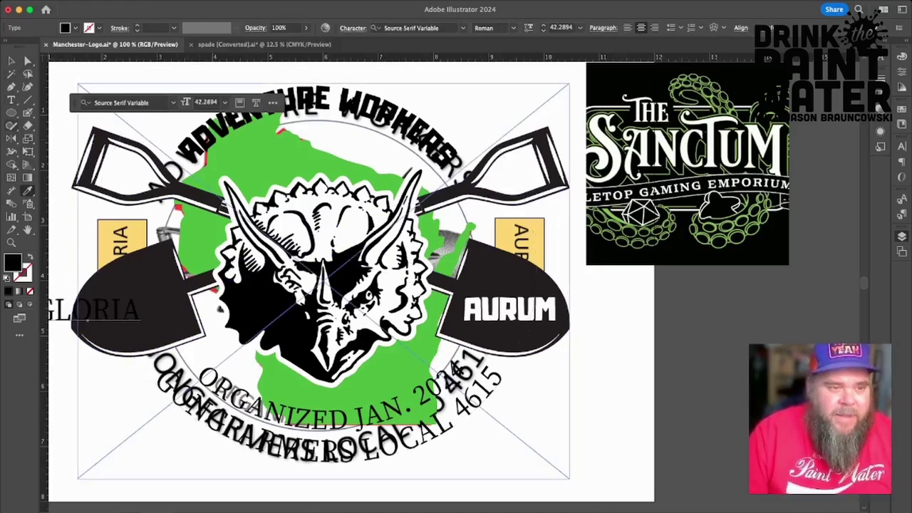
Recolor the characters of the GLORIA text white by sampling the AURUM text with the Eyedropper.
click(12, 99)
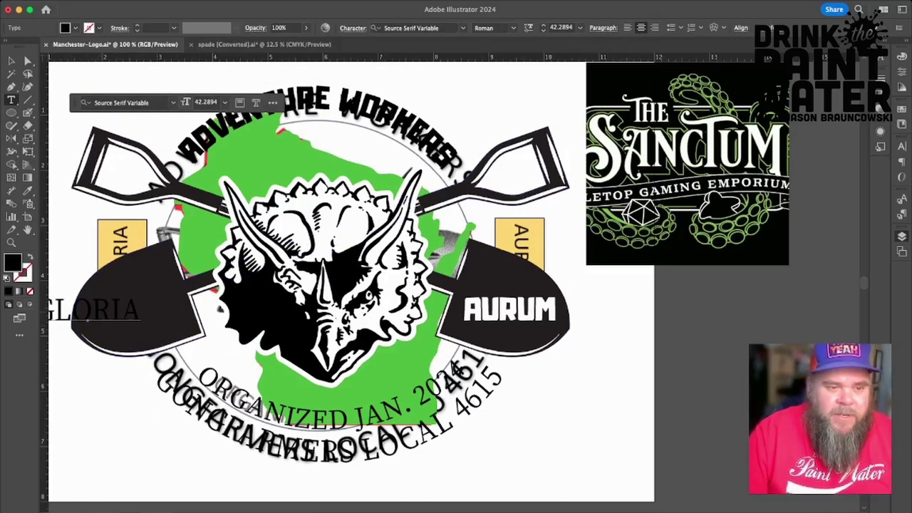
double_click(100, 310)
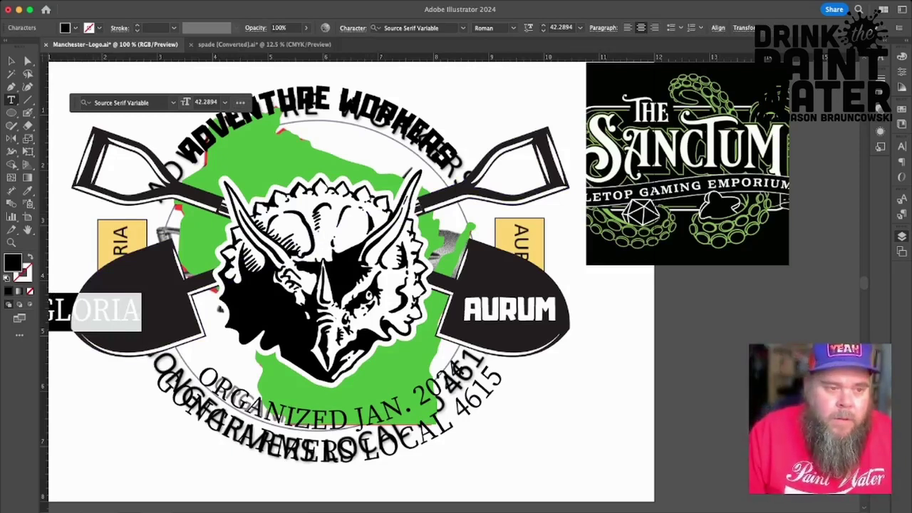
click(27, 191)
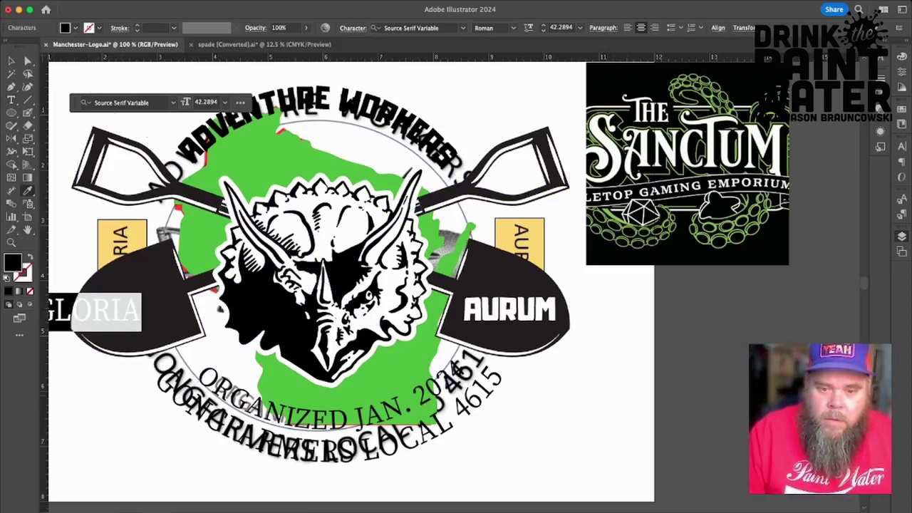
click(509, 310)
Nudge the GLORIA text right until it sits centered on the left shovel blade, and deselect it.
click(11, 62)
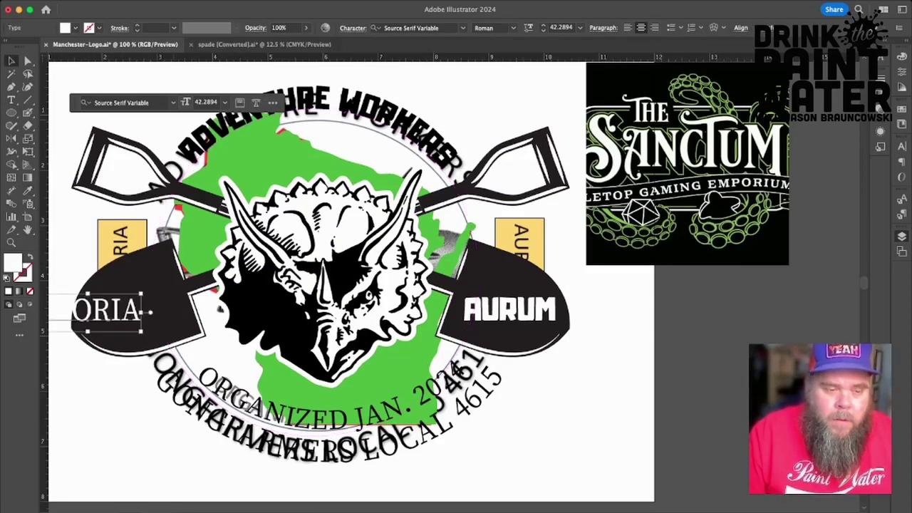
key(shift+Right)
key(shift+Right)
key(shift+Right)
key(shift+Right)
key(shift+Right)
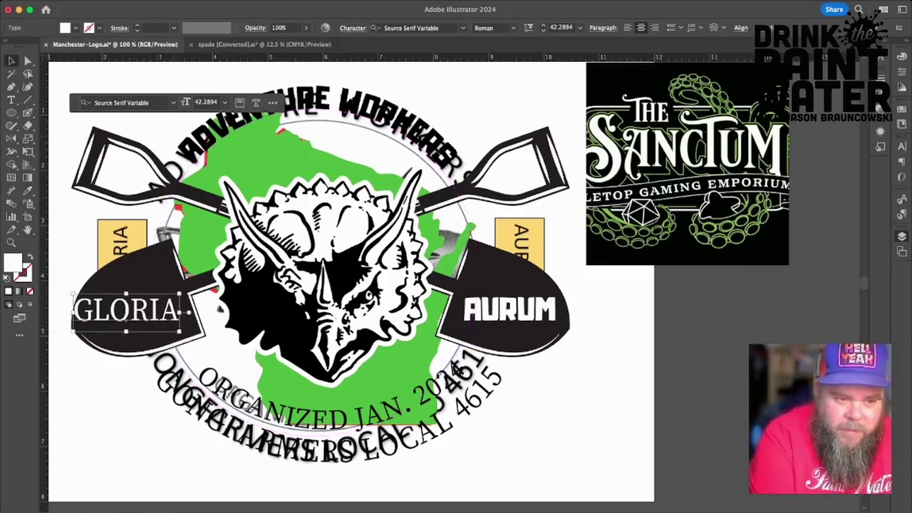
key(shift+Right)
key(Left)
key(Left)
key(Left)
key(Left)
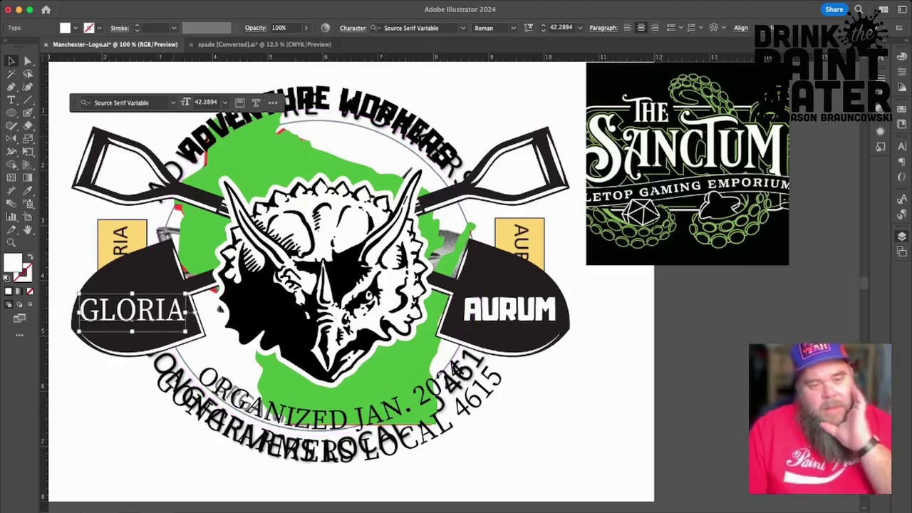
key(super+shift+a)
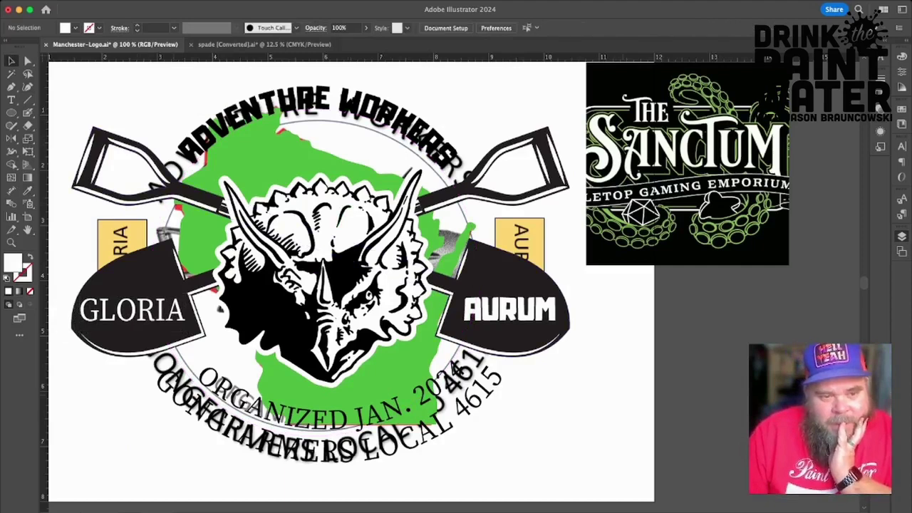
Match the AURUM text to GLORIA's white Source Serif Variable style by sampling GLORIA with the Eyedropper.
key(a)
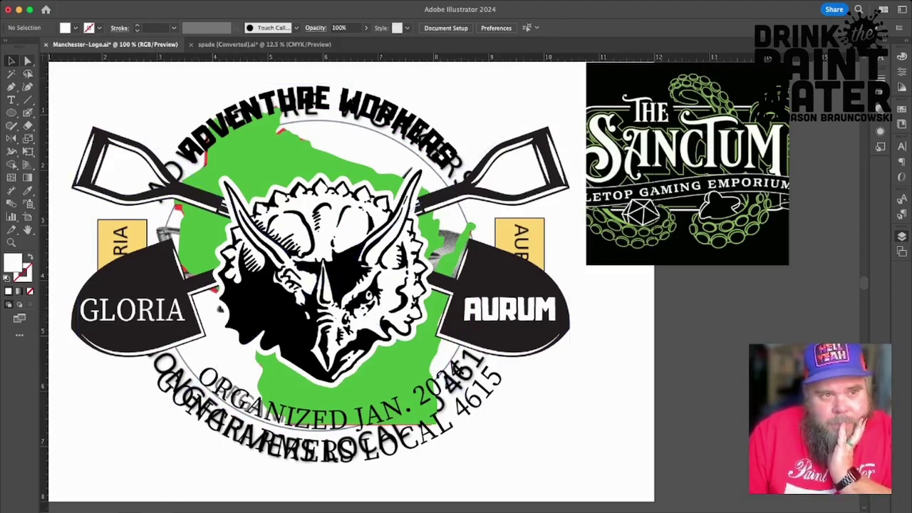
click(509, 309)
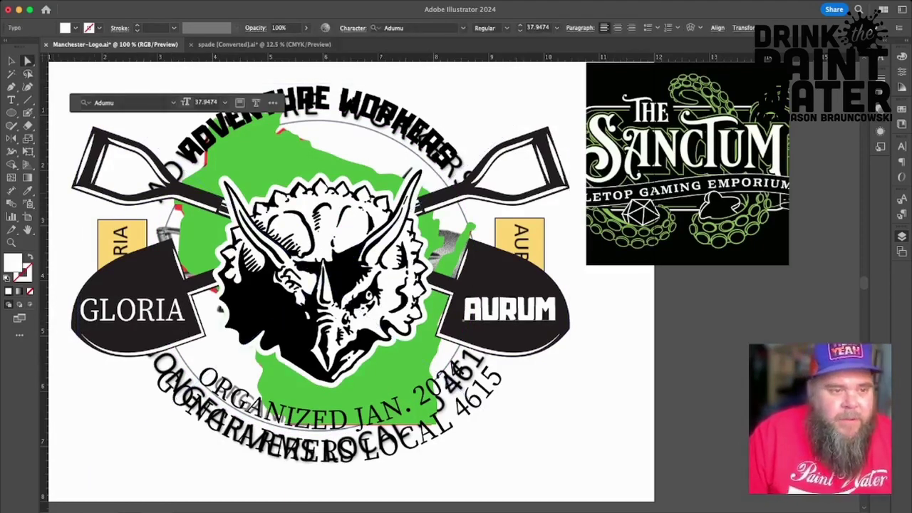
key(i)
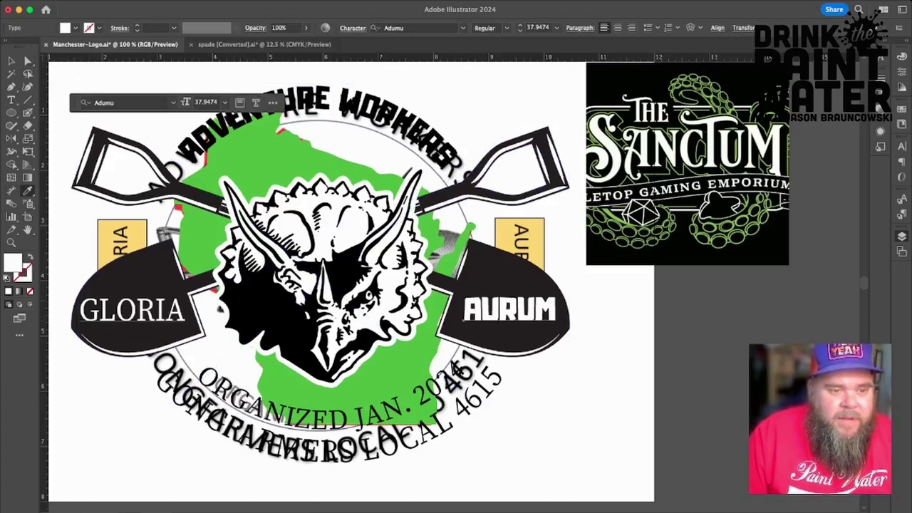
click(135, 311)
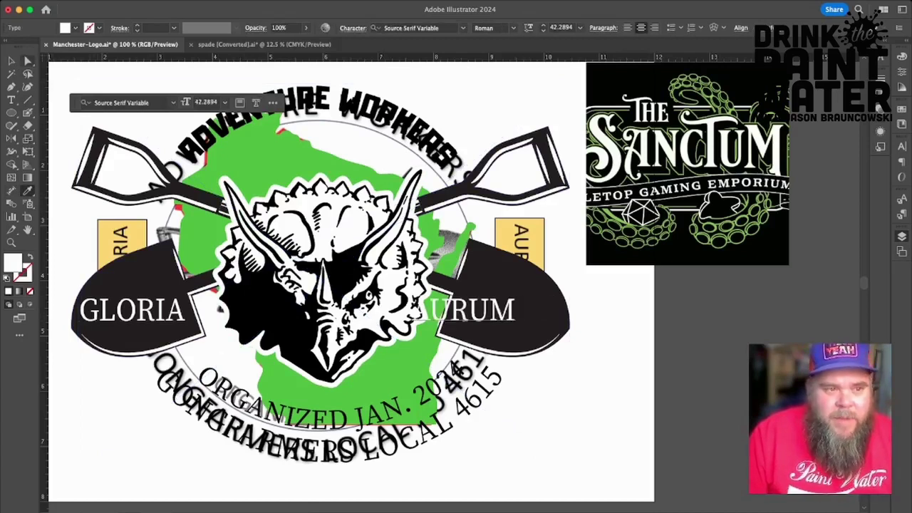
Nudge the AURUM text right until it sits centered on the right shovel blade, and deselect it.
key(a)
key(shift+Right)
key(shift+Right)
key(shift+Right)
key(shift+Right)
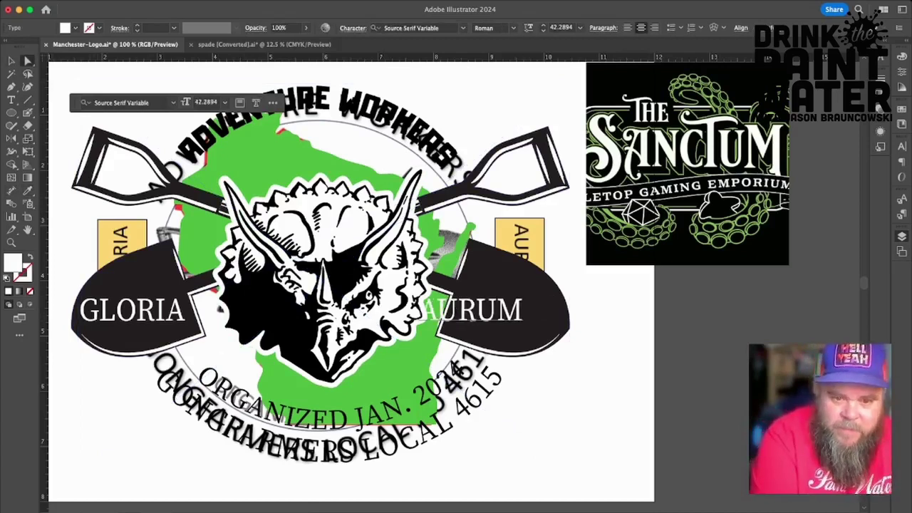
key(shift+Right)
key(Left)
key(Left)
key(Left)
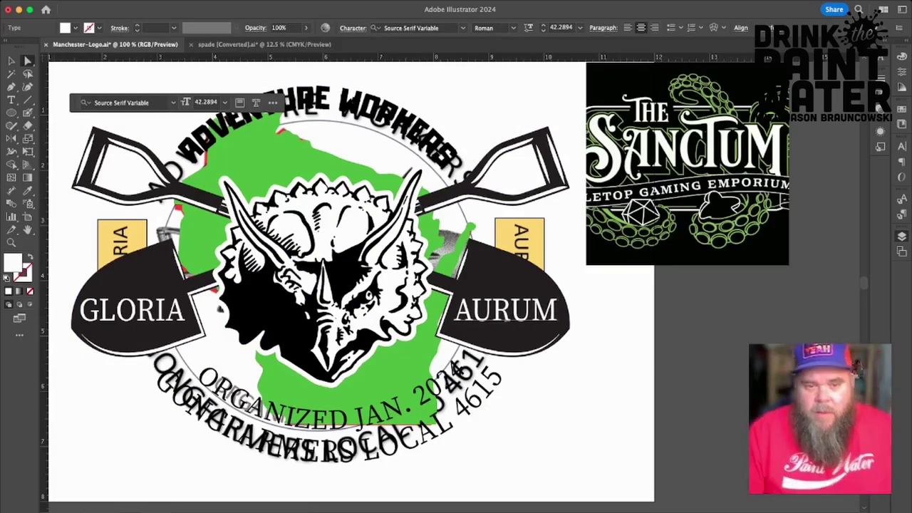
key(shift+super+a)
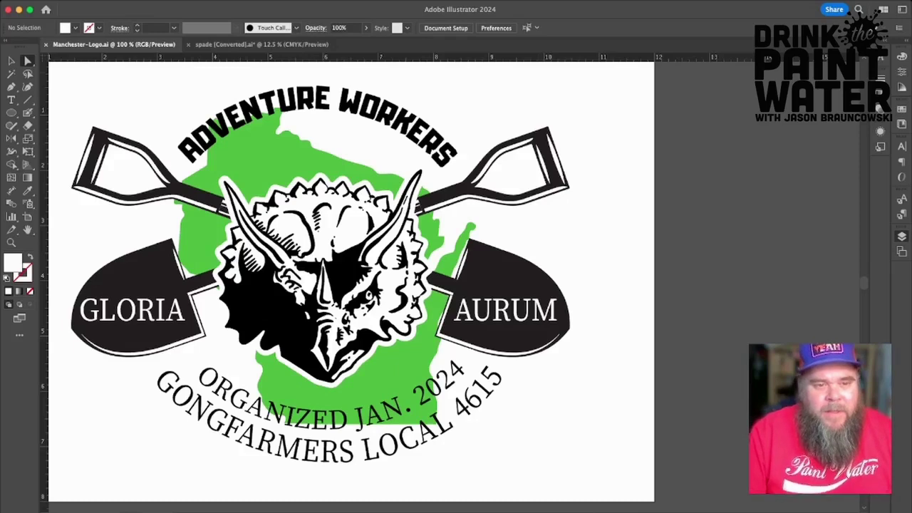
Scale down the green state silhouette and recenter it between the ADVENTURE WORKERS arc and the lower lettering.
key(v)
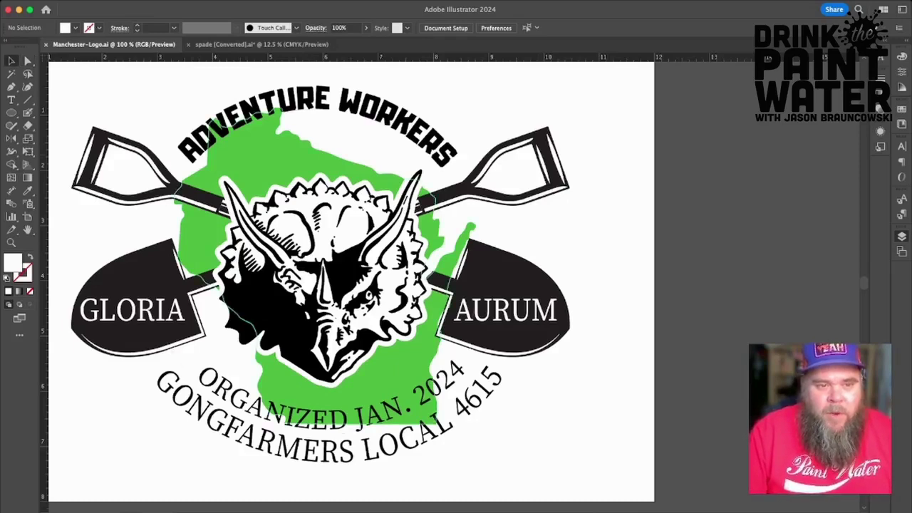
click(249, 161)
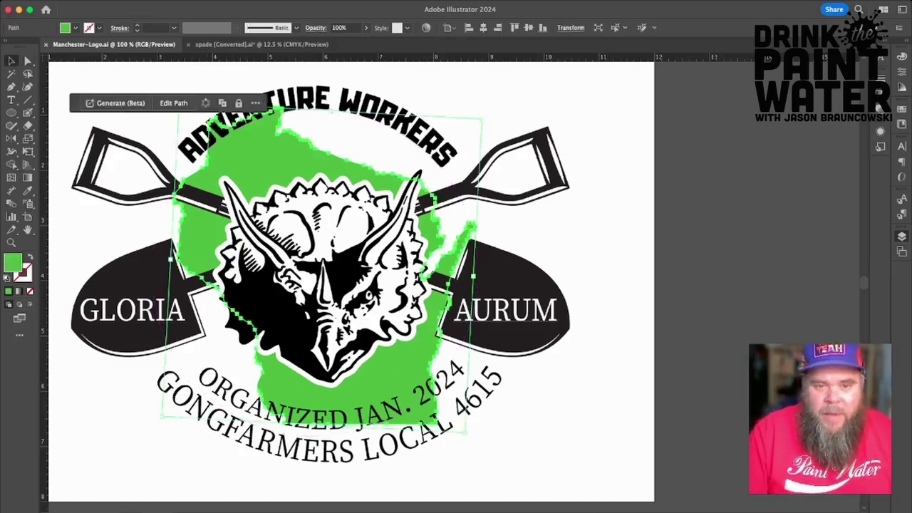
drag(482, 120, 415, 183)
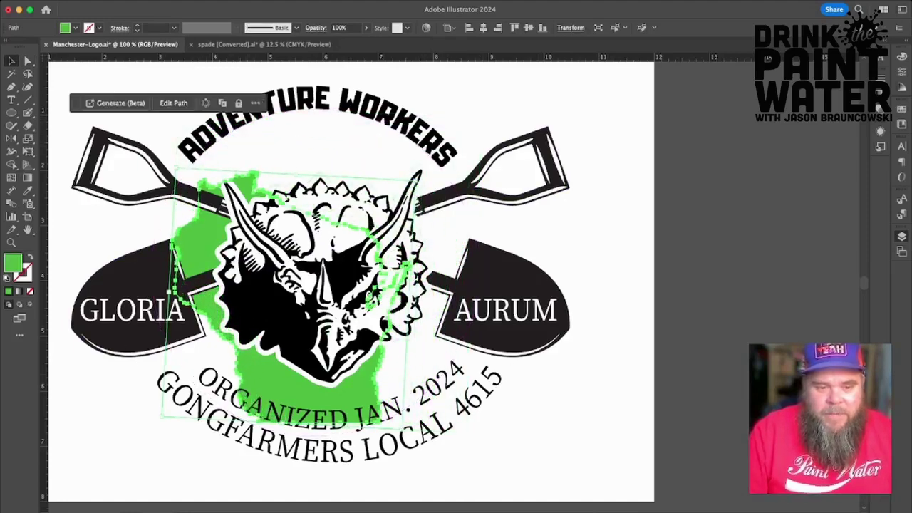
drag(305, 397, 340, 360)
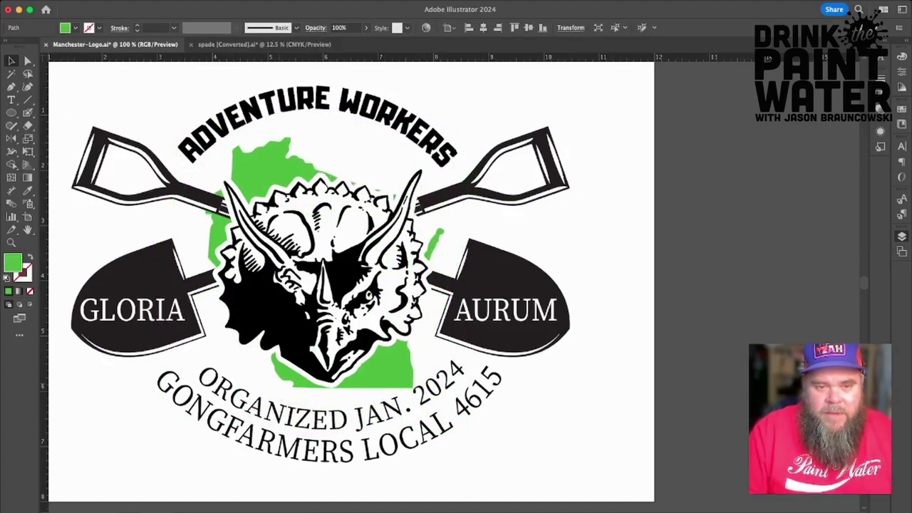
Scale down the grouped dinosaur head and center it over the state silhouette.
click(314, 324)
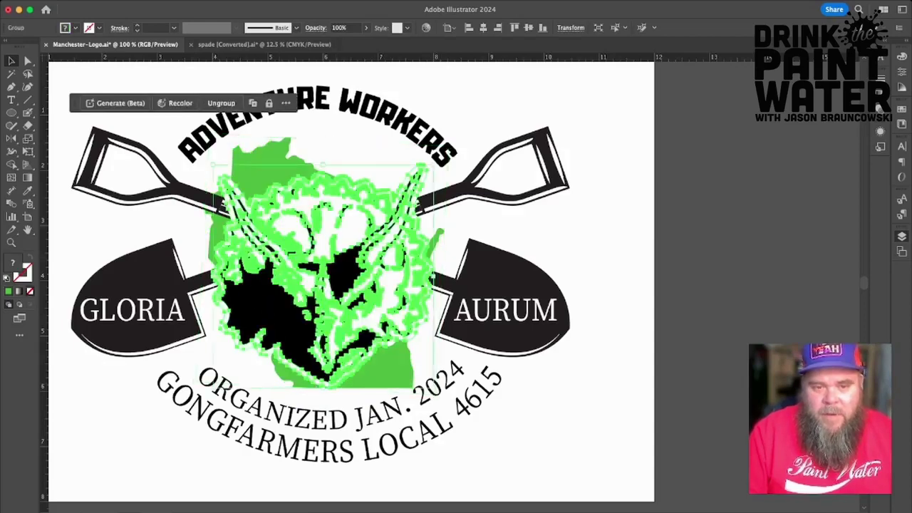
drag(432, 165, 401, 197)
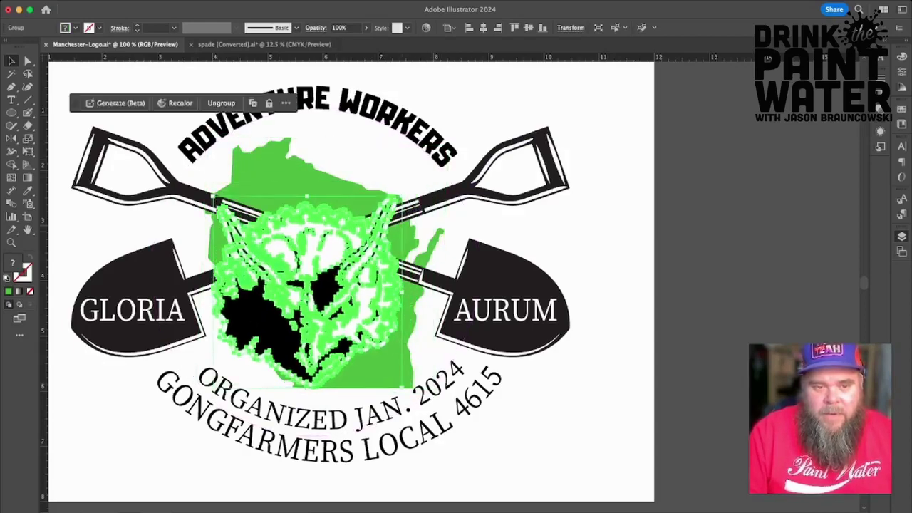
drag(300, 325, 315, 308)
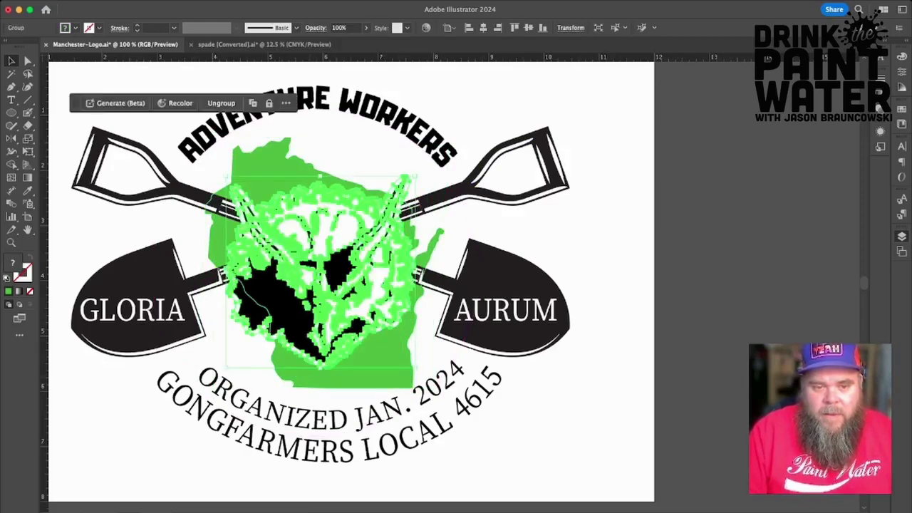
Recolor the green state silhouette with the right shovel blade's black using the Eyedropper, and deselect it.
click(357, 372)
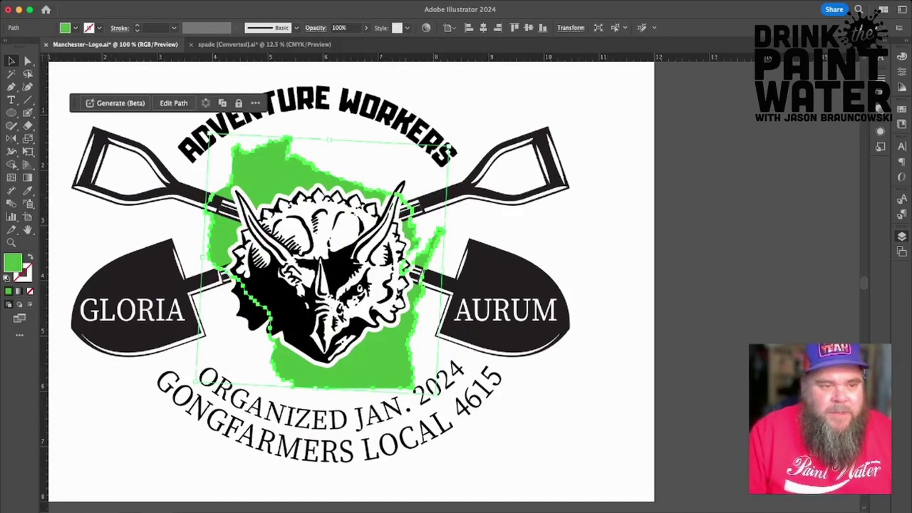
key(i)
click(496, 282)
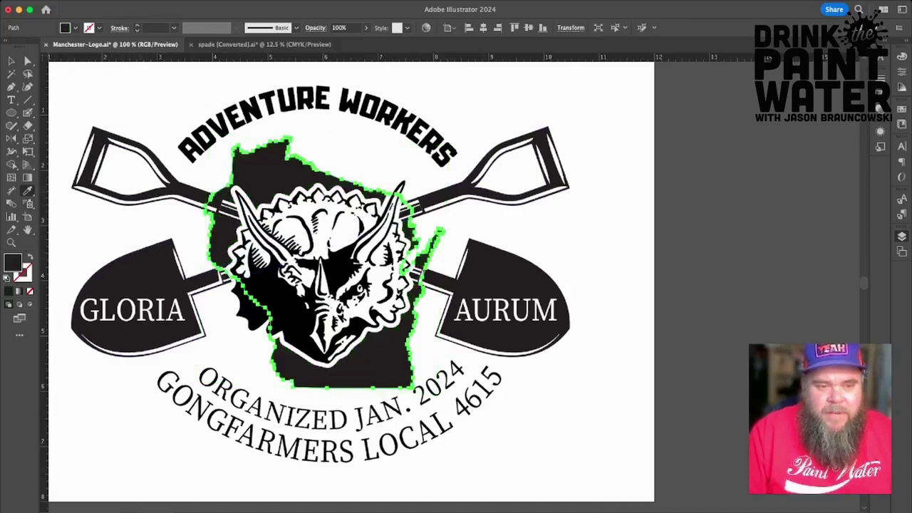
key(v)
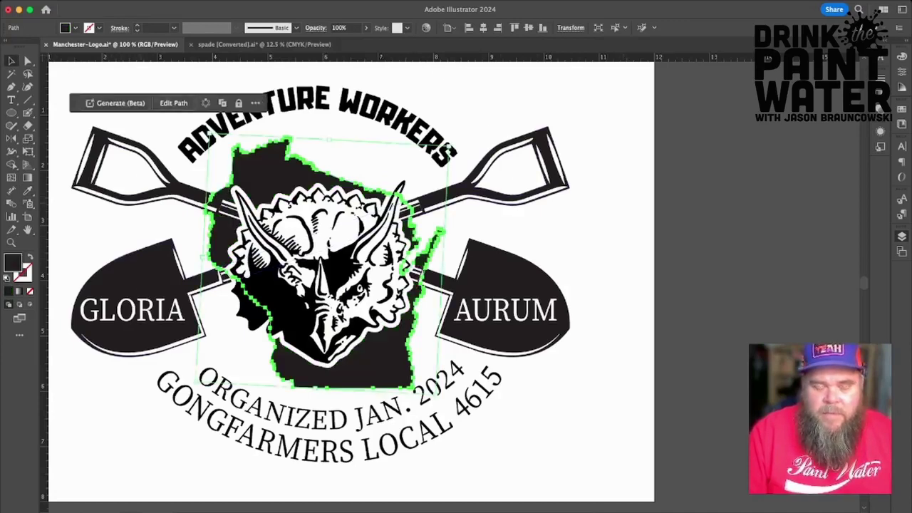
key(super+shift+a)
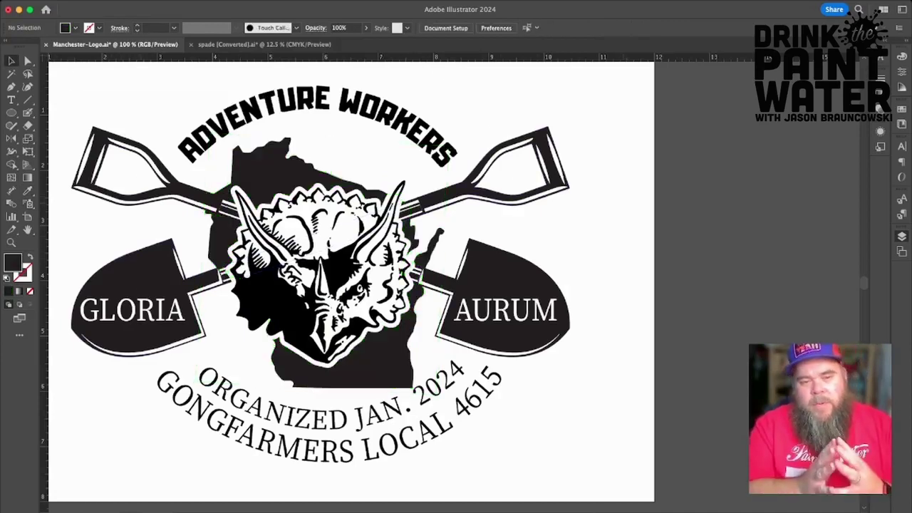
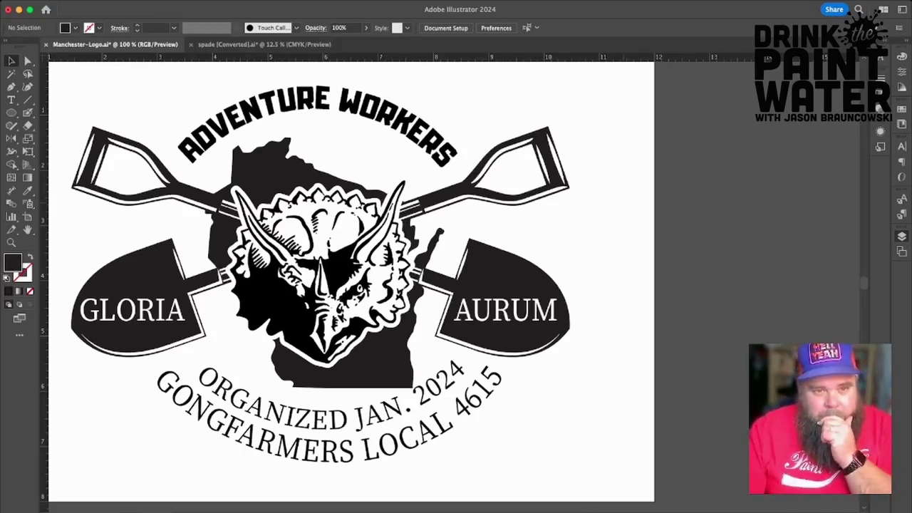
Recolor the arched ADVENTURE WORKERS text with the shovels' charcoal black using the Eyedropper.
click(250, 111)
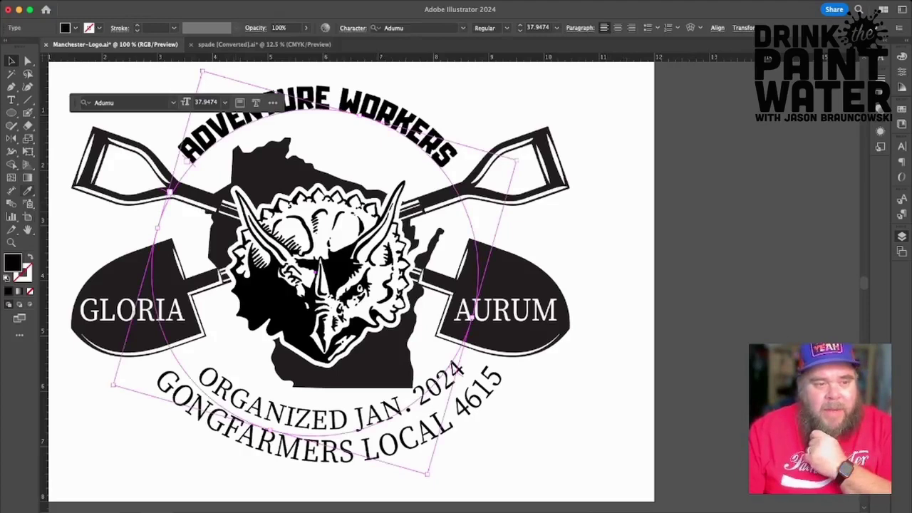
key(i)
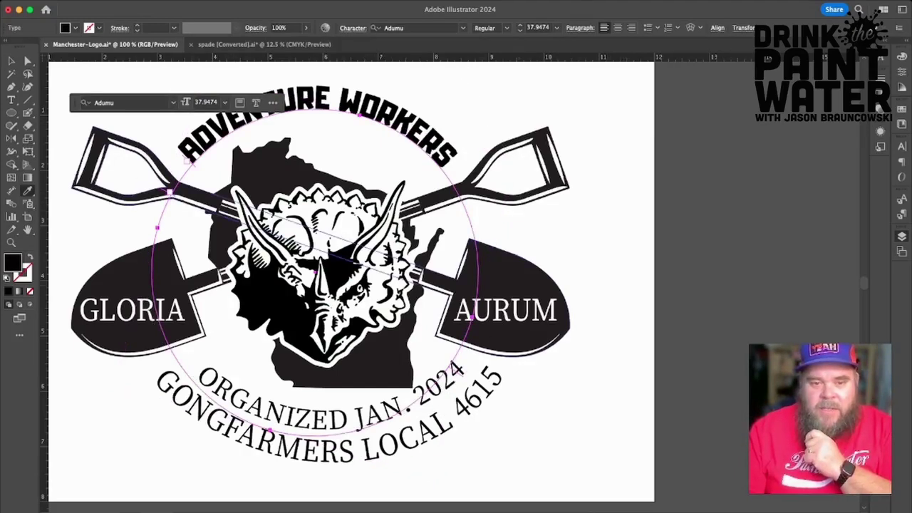
key(v)
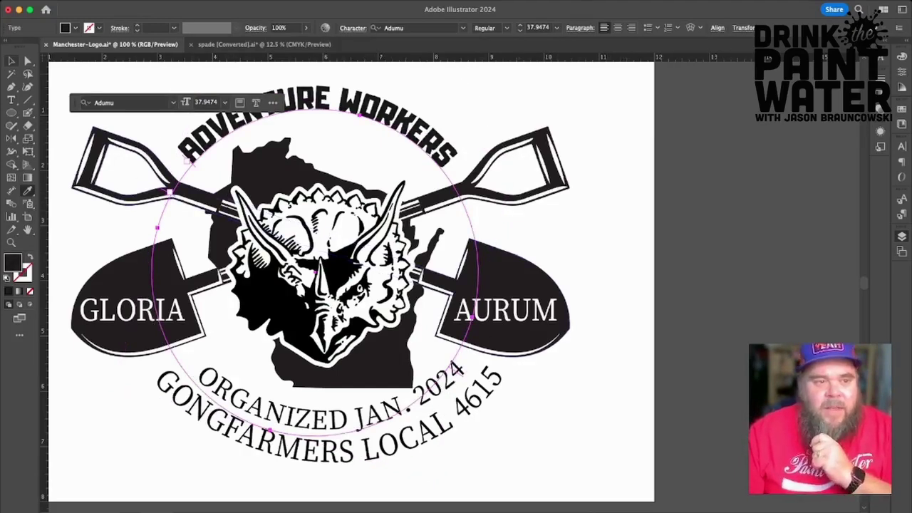
Recolor the shovels, state silhouette and arched ADVENTURE WORKERS text with the dinosaur head's black using the Eyedropper, and deselect everything.
key(super+shift+a)
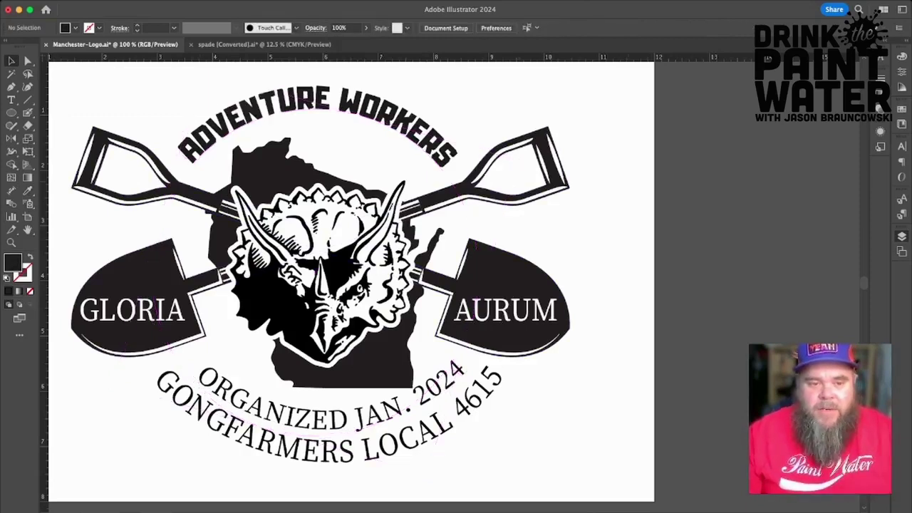
click(27, 61)
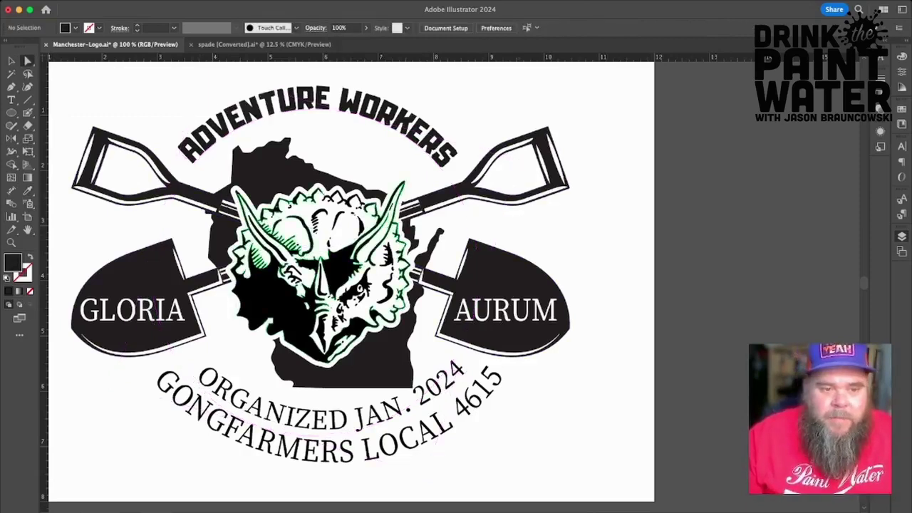
click(268, 319)
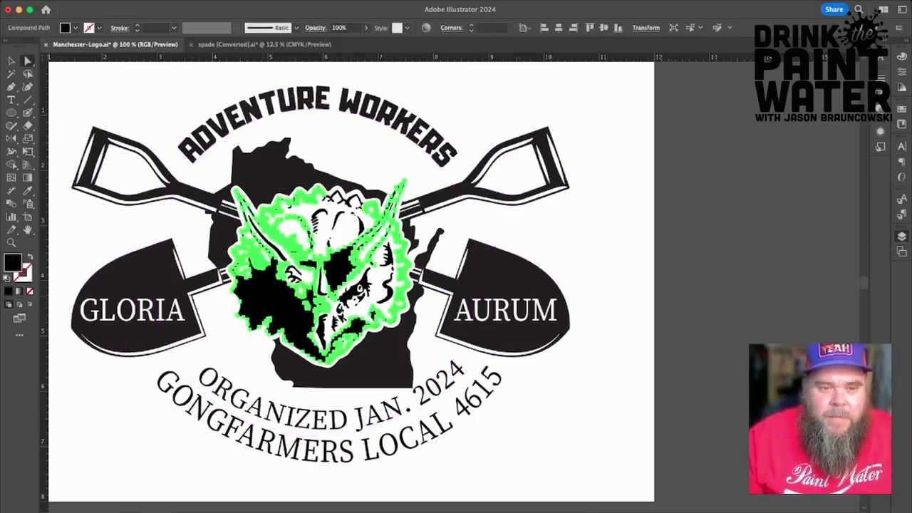
key(super+shift+a)
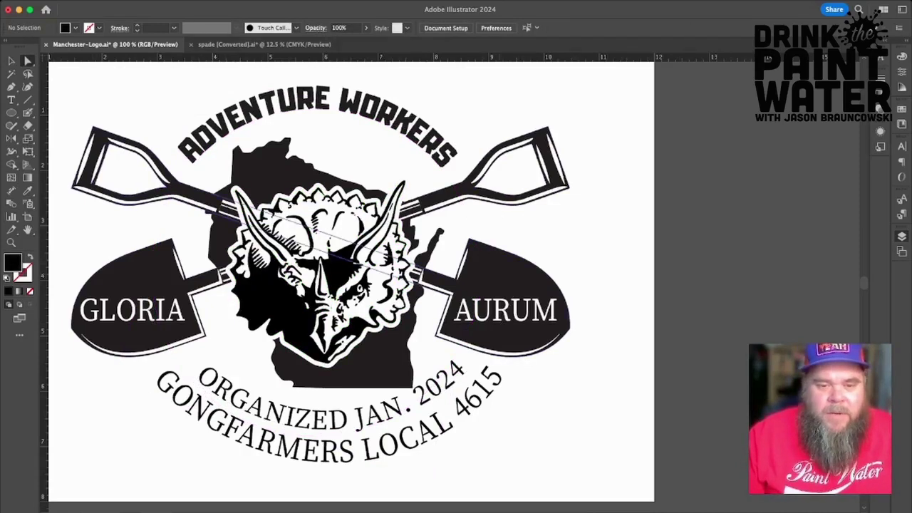
click(505, 277)
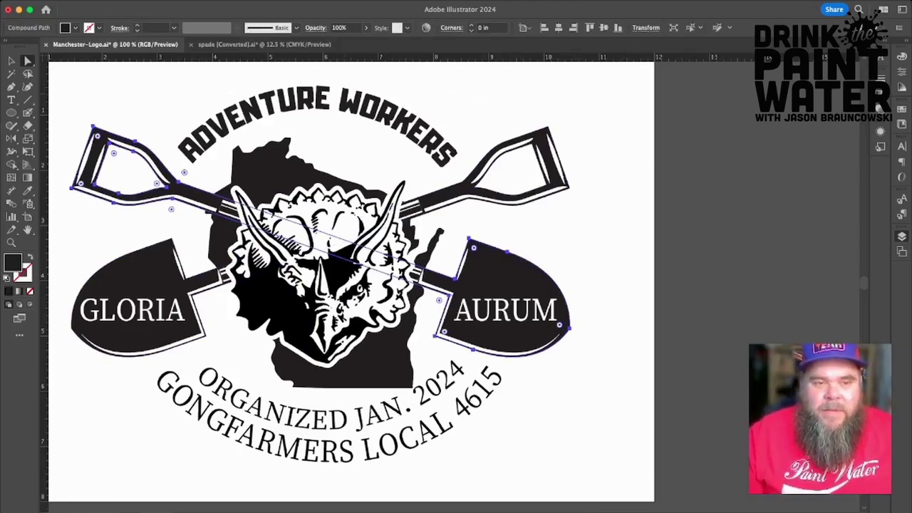
key(super+a)
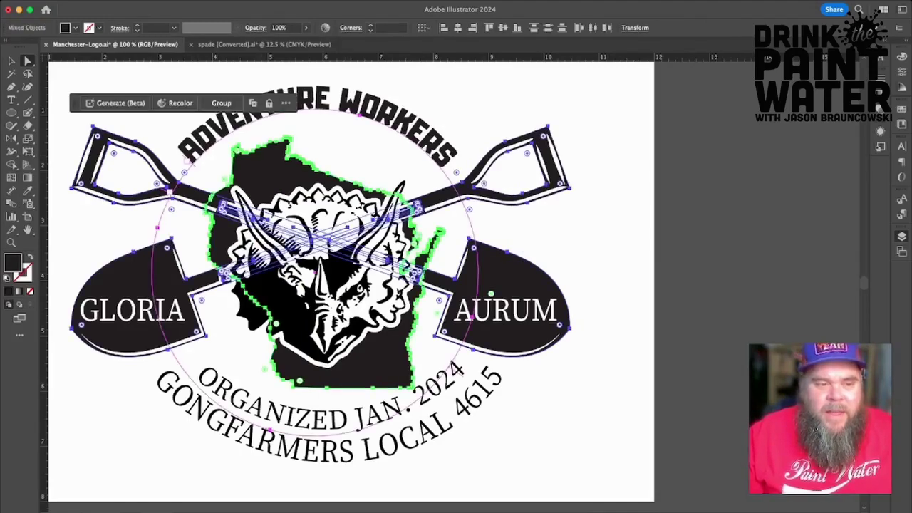
click(28, 191)
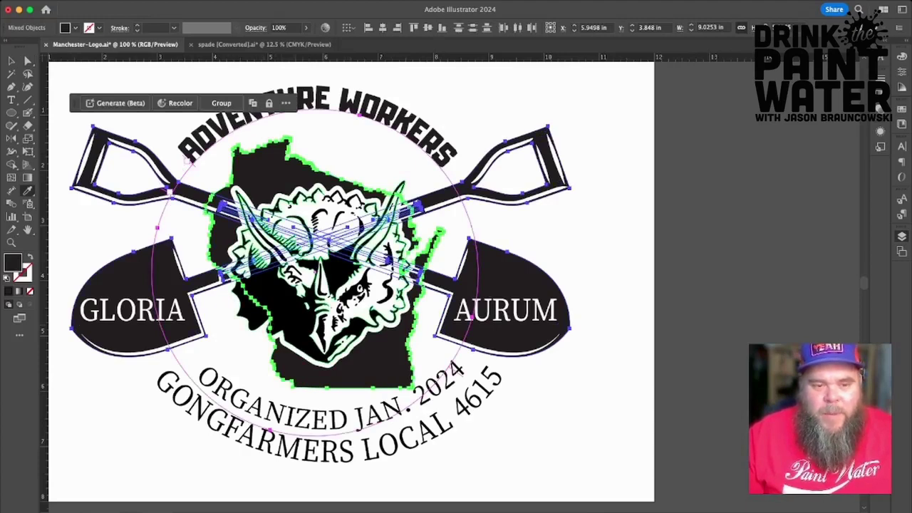
click(288, 308)
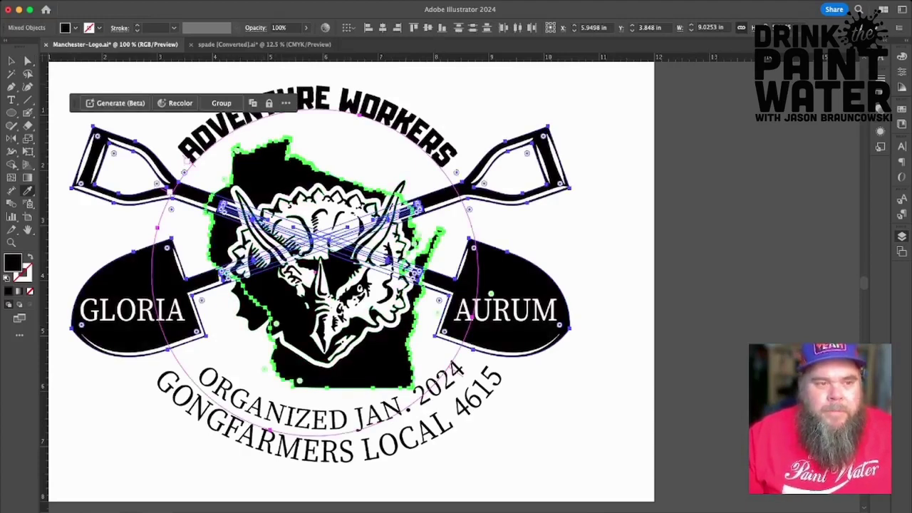
key(v)
key(super+shift+a)
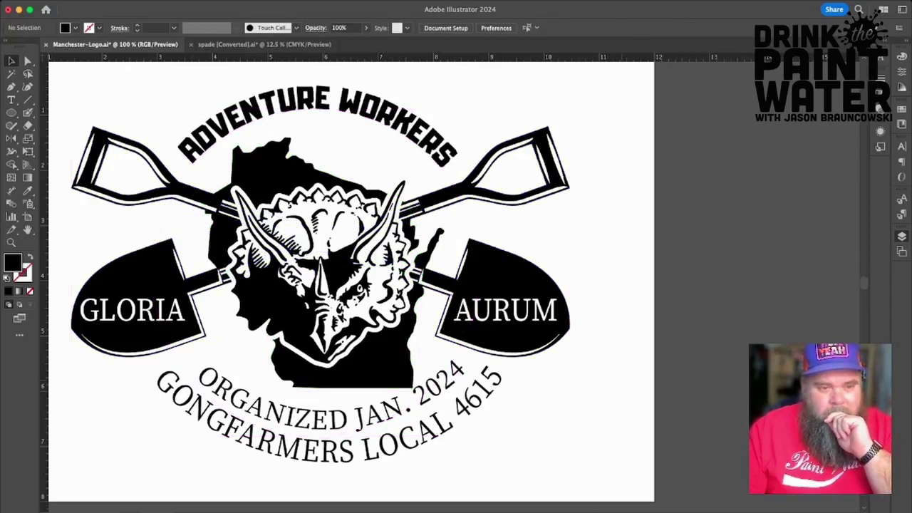
Rotate the GLORIA text counterclockwise to follow the tilt of the left shovel blade.
click(28, 61)
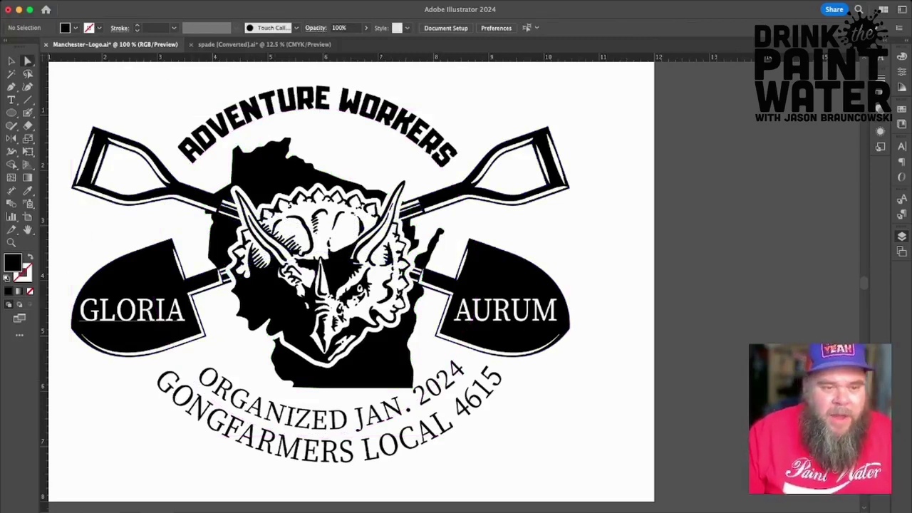
click(132, 314)
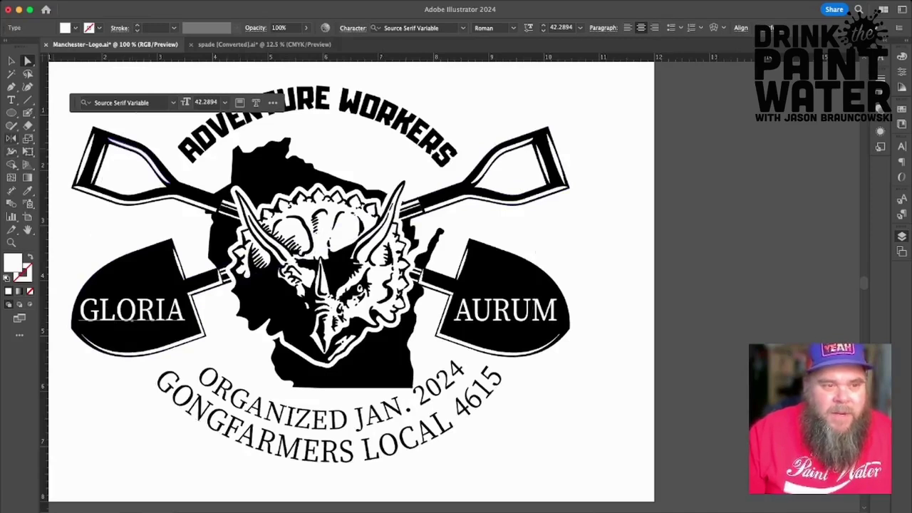
key(o)
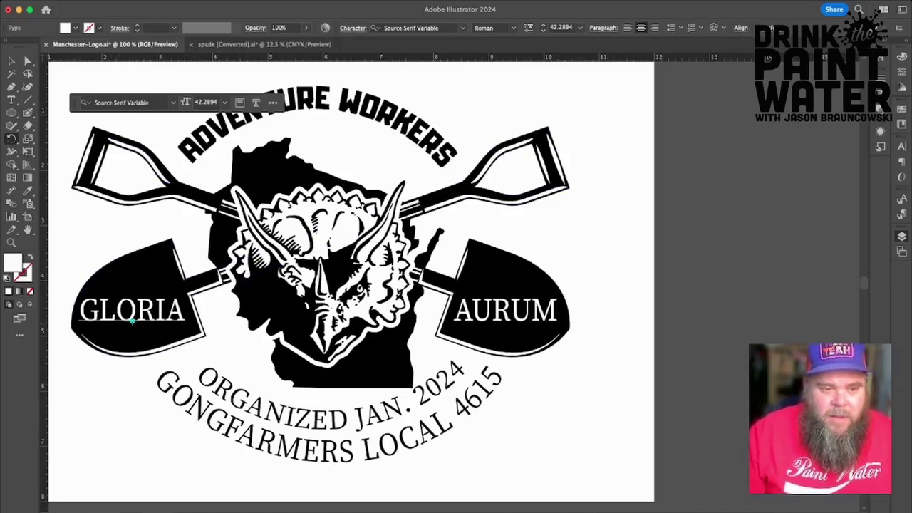
drag(132, 321, 132, 321)
key(v)
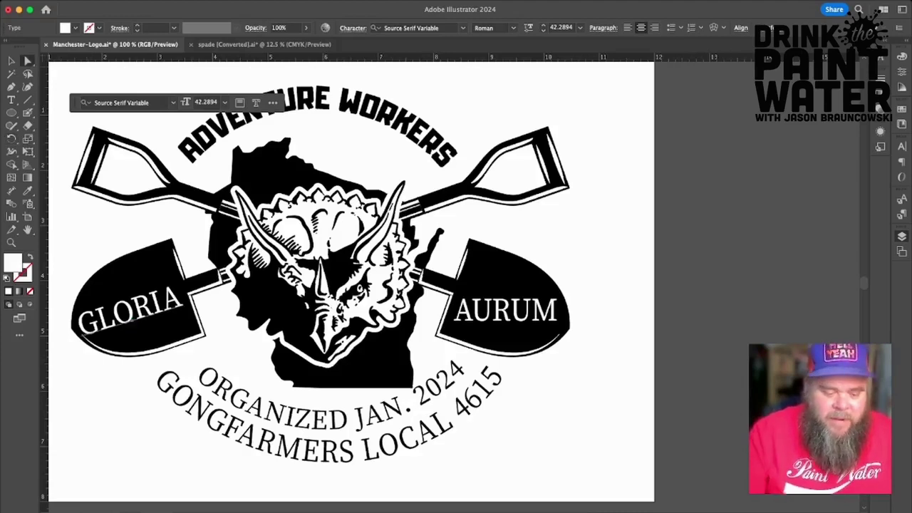
Nudge the tilted GLORIA text slightly up and sideways until it sits centered on the left shovel blade.
key(Right)
key(Right)
key(Right)
key(Right)
key(Right)
key(Up)
key(Up)
key(Up)
key(Up)
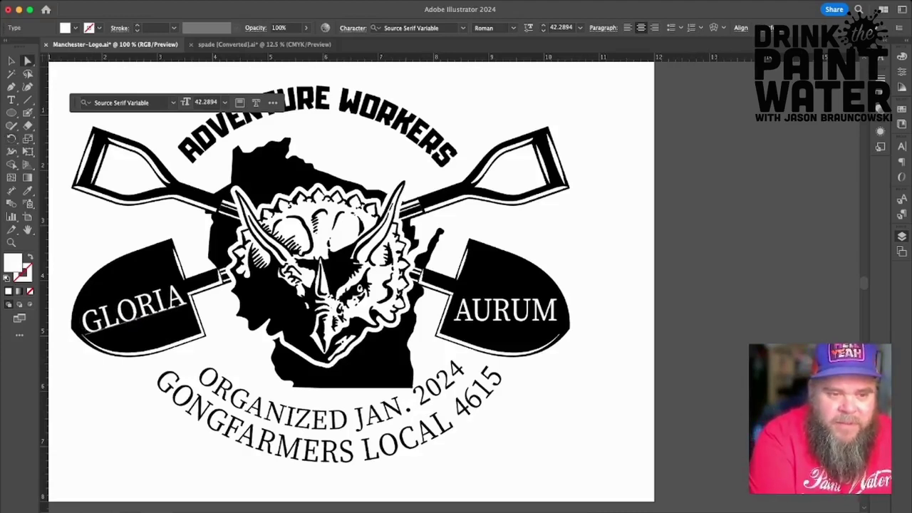
key(Left)
key(Left)
key(Left)
key(Left)
key(Up)
key(Up)
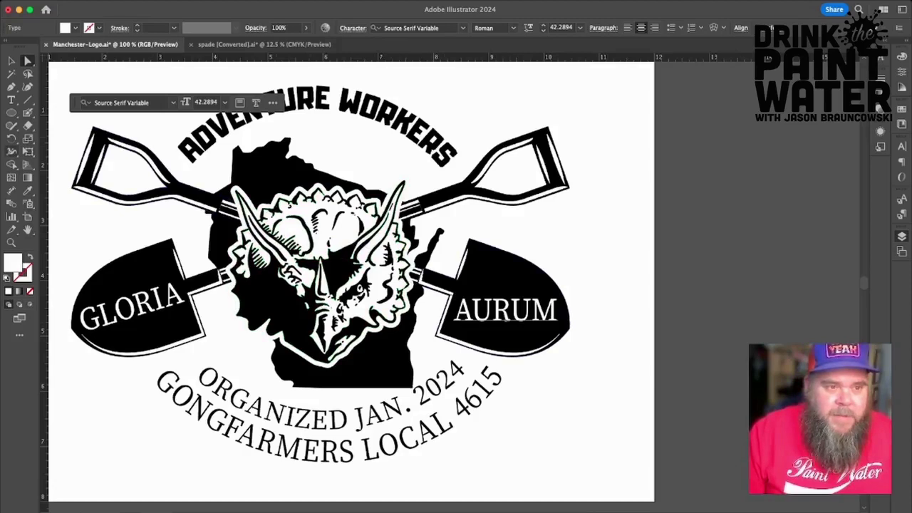
Rotate the AURUM text clockwise to follow the tilt of the right shovel blade, and deselect it.
click(13, 140)
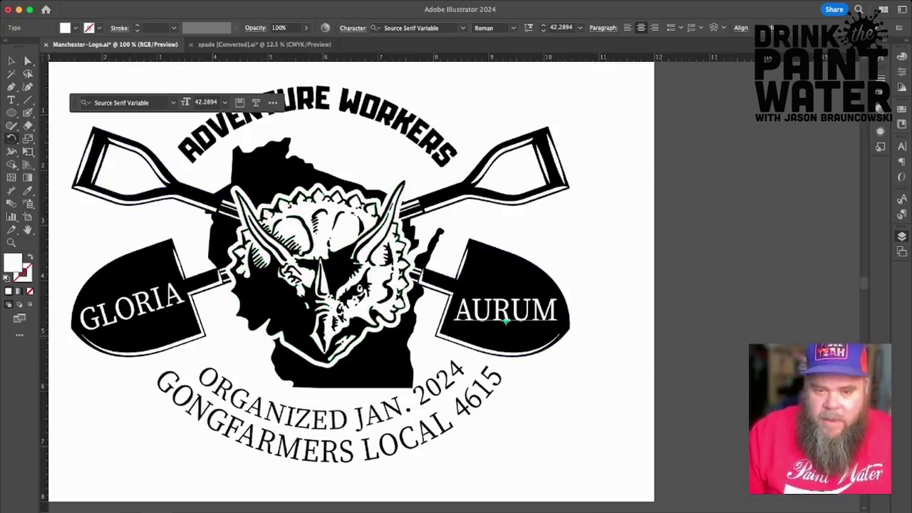
drag(556, 314, 556, 328)
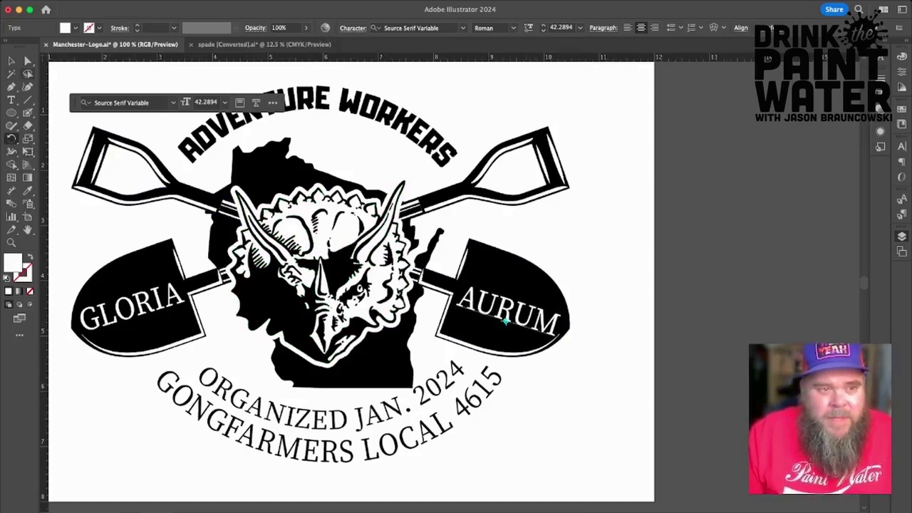
key(a)
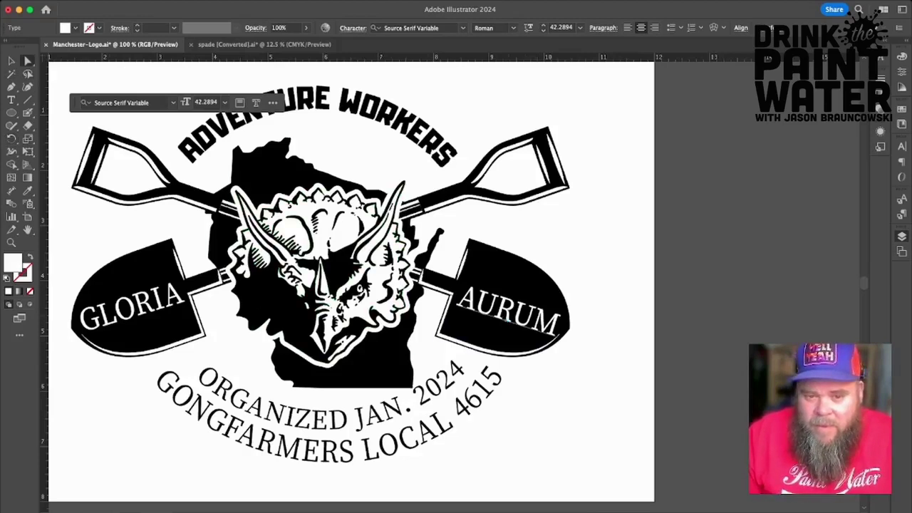
drag(507, 321, 509, 313)
key(super+shift+a)
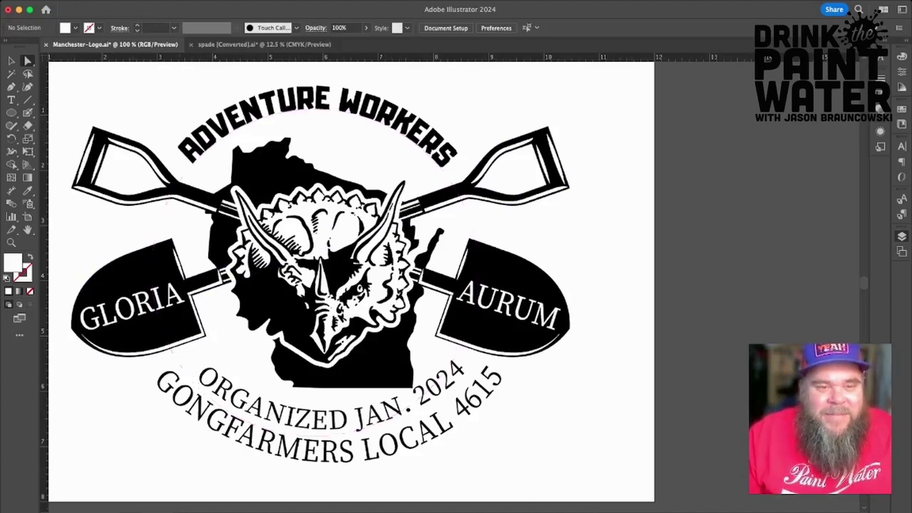
Restyle the ADVENTURE WORKERS text in Source Serif Variable by sampling the existing serif lettering with the Eyedropper, and give it the shovels' black fill.
key(t)
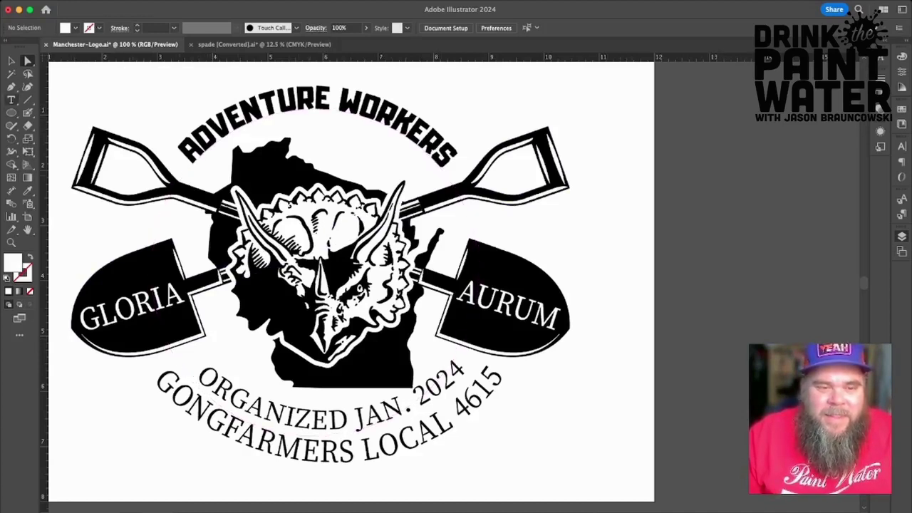
click(11, 100)
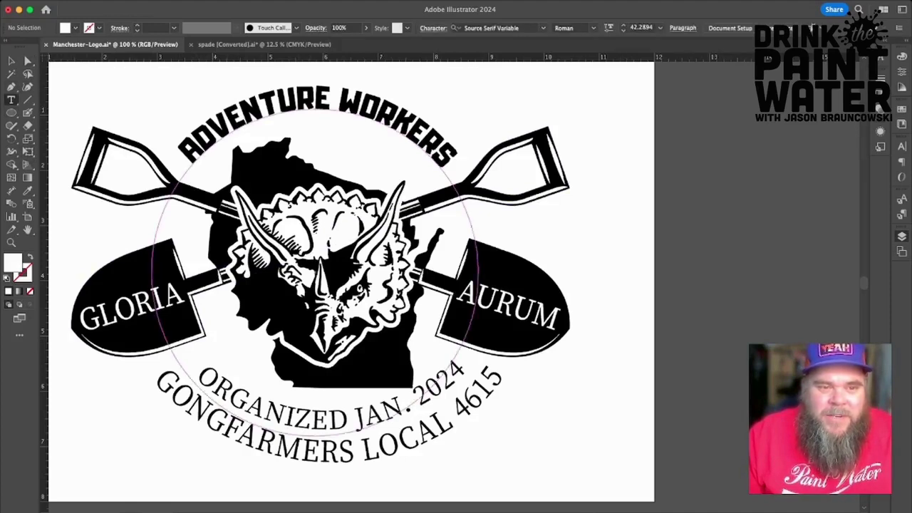
triple_click(263, 106)
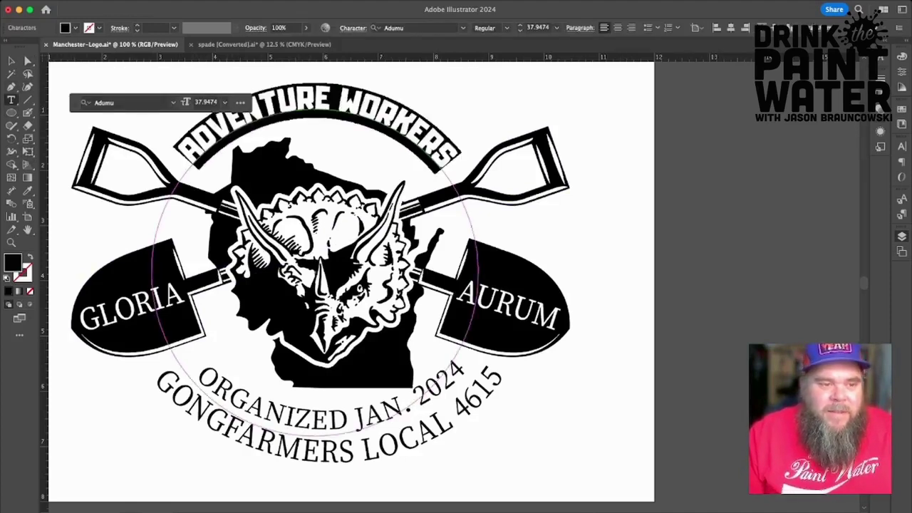
click(28, 191)
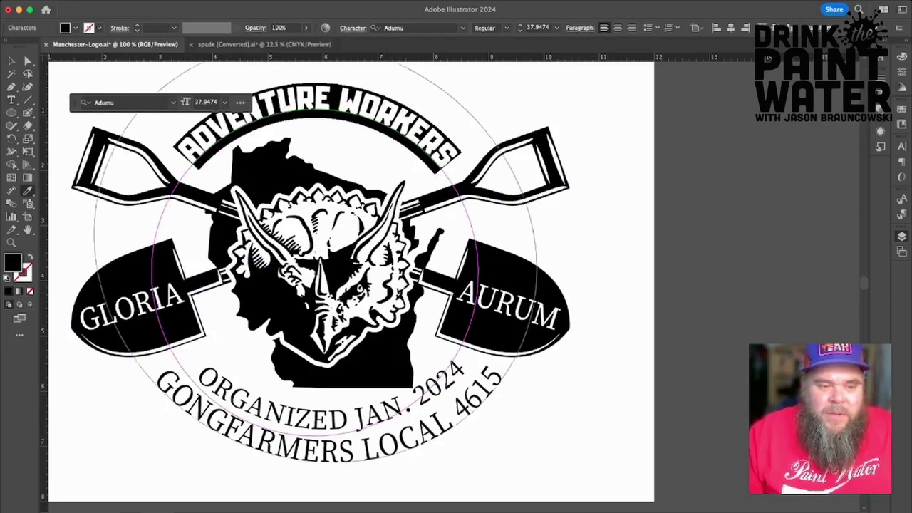
click(307, 449)
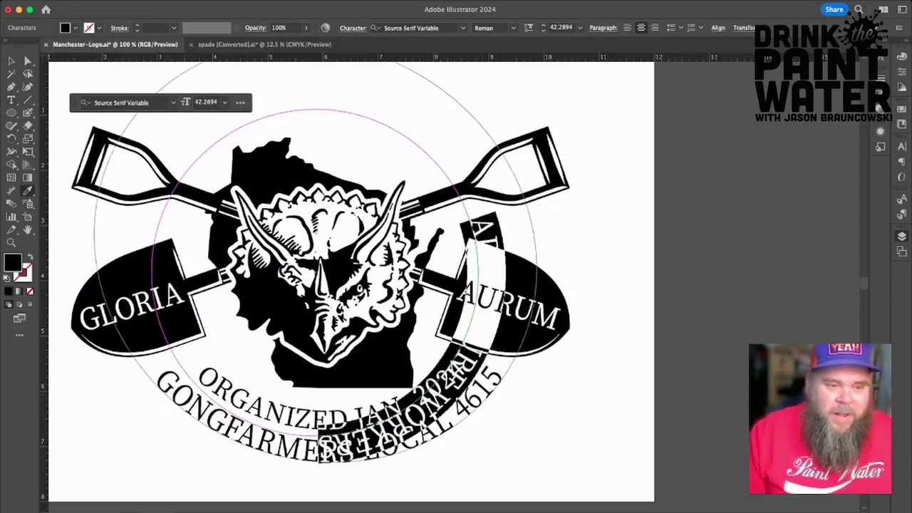
key(super+z)
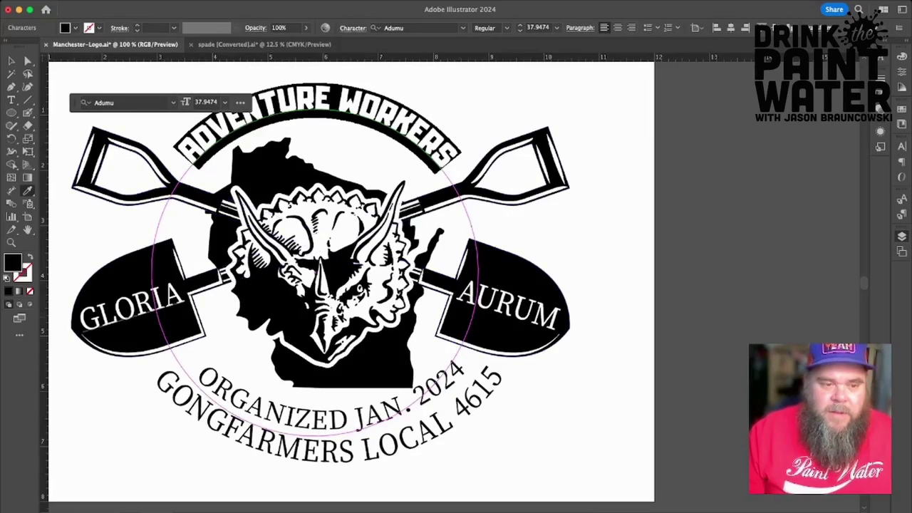
key(super+shift+z)
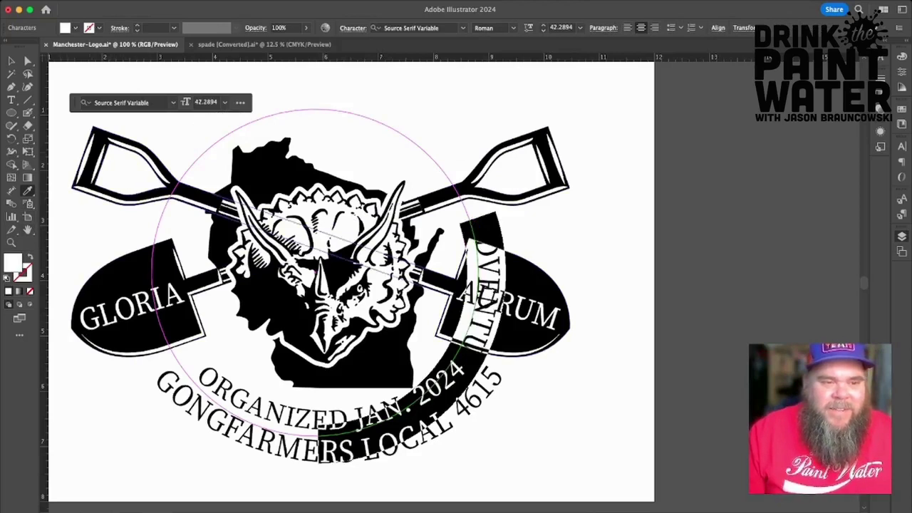
click(531, 285)
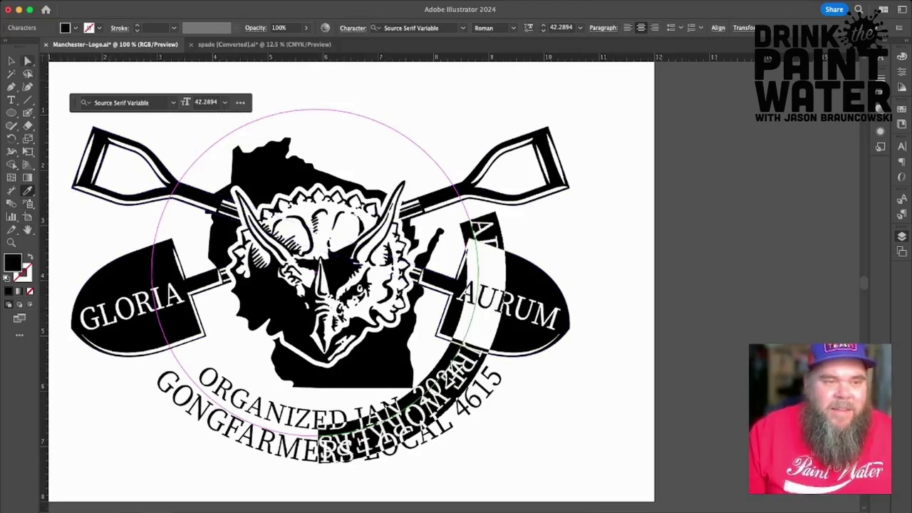
Slide the ADVENTURE WORKERS text along its circle path back to a centered arch above the state silhouette, and deselect it.
click(27, 61)
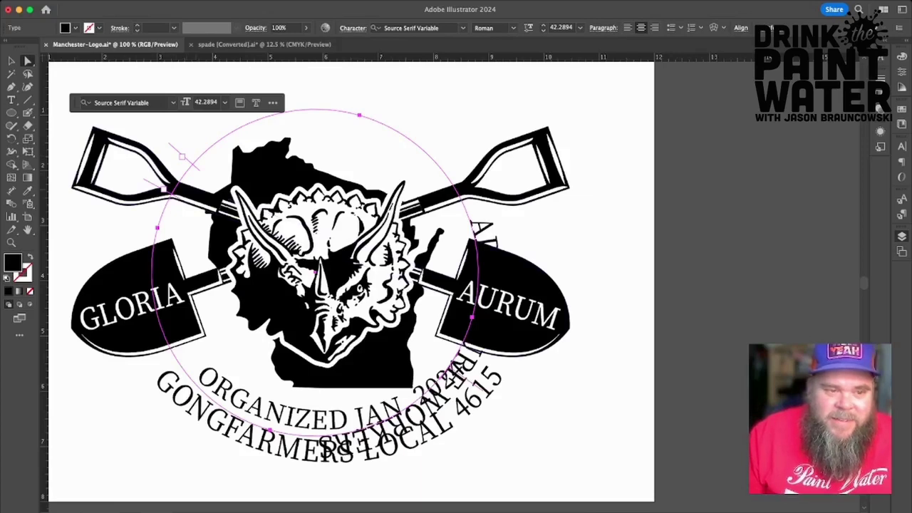
key(t)
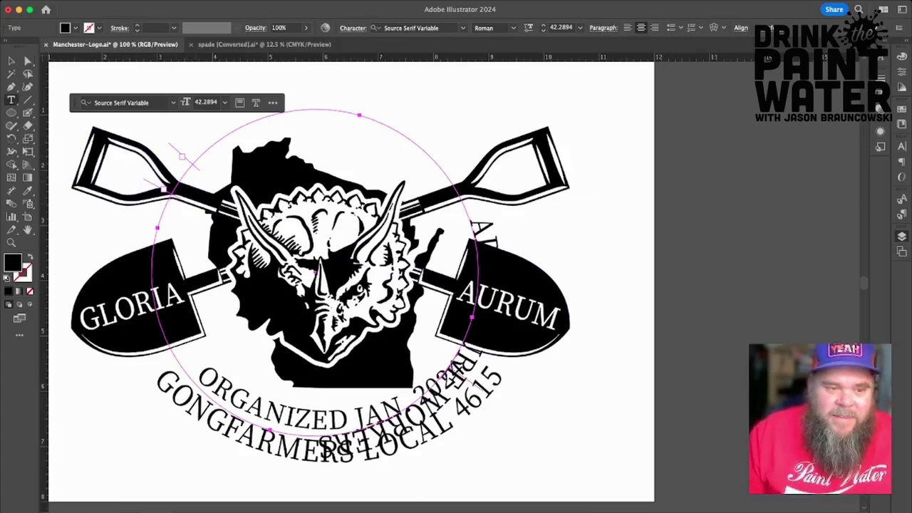
click(27, 61)
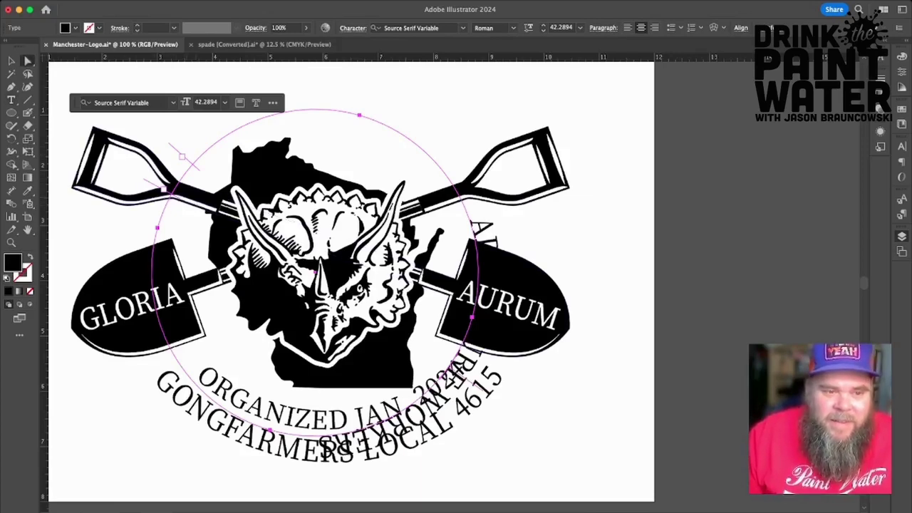
drag(456, 375, 446, 158)
drag(414, 412, 447, 380)
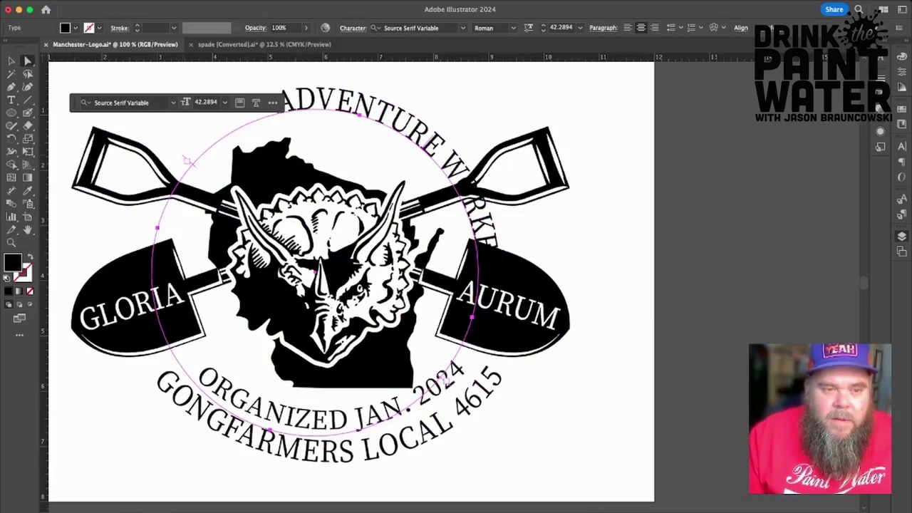
mouse_move(187, 161)
mouse_down()
mouse_move(192, 153)
mouse_move(185, 159)
mouse_up()
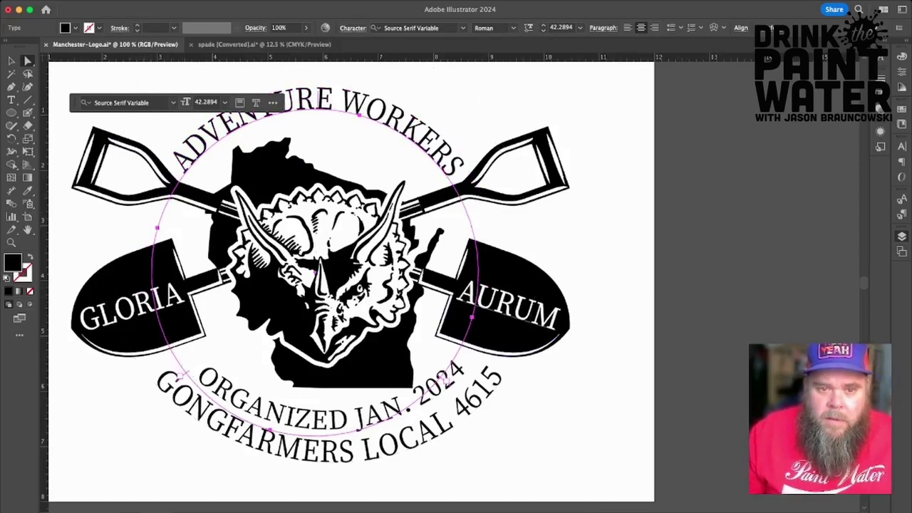
key(super+shift+a)
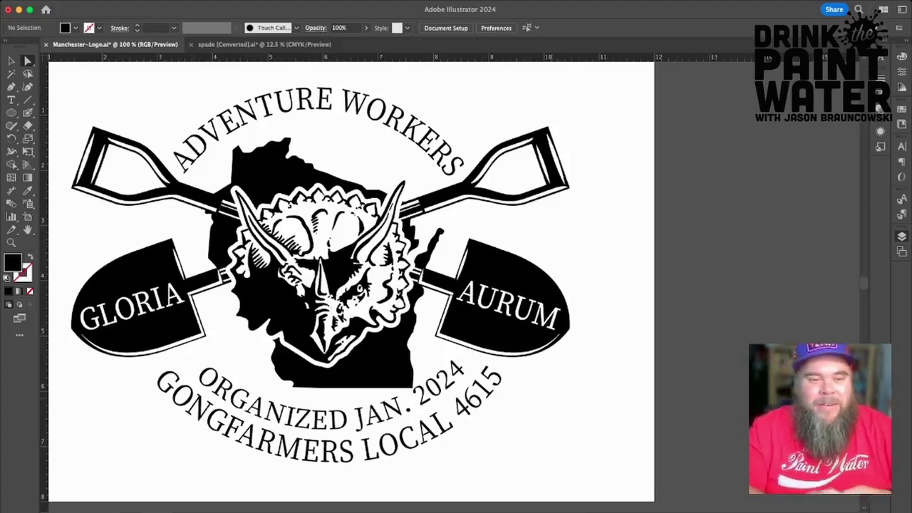
key(super+minus)
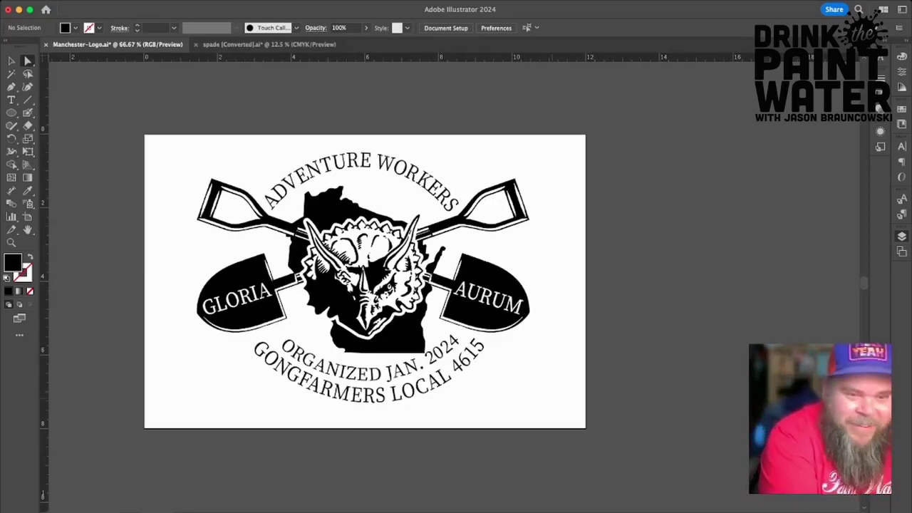
key(super+plus)
key(super+plus)
key(super+minus)
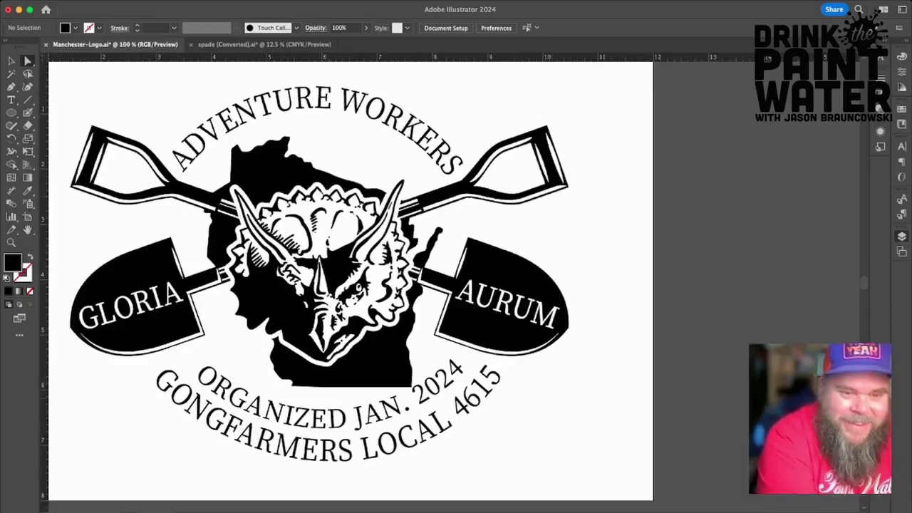
drag(329, 241, 435, 353)
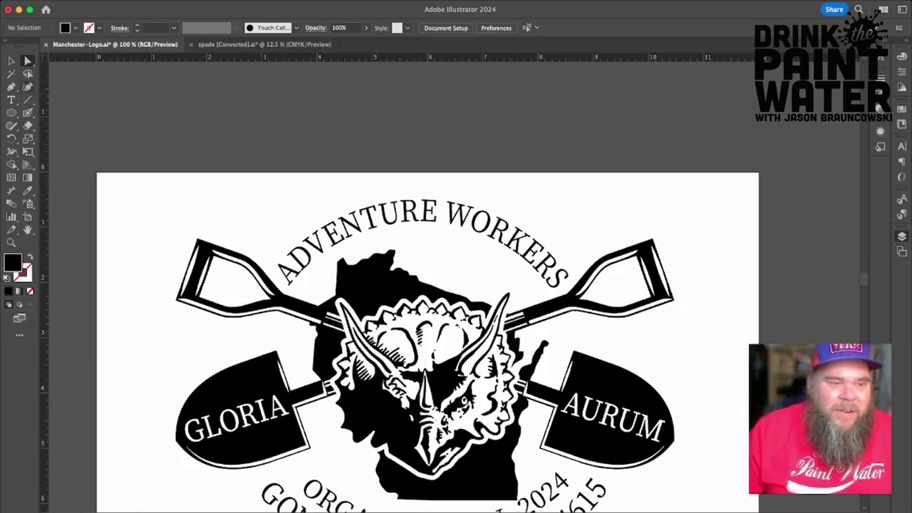
click(28, 114)
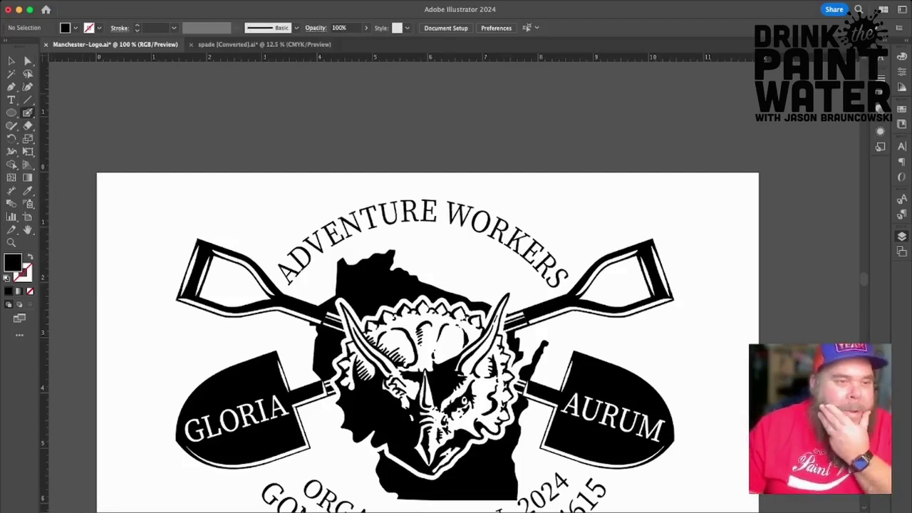
click(28, 99)
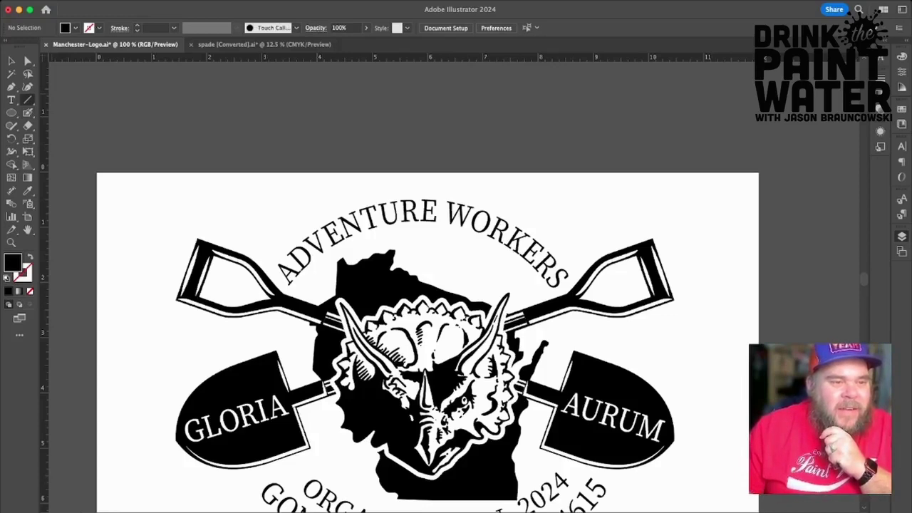
key(shift+b)
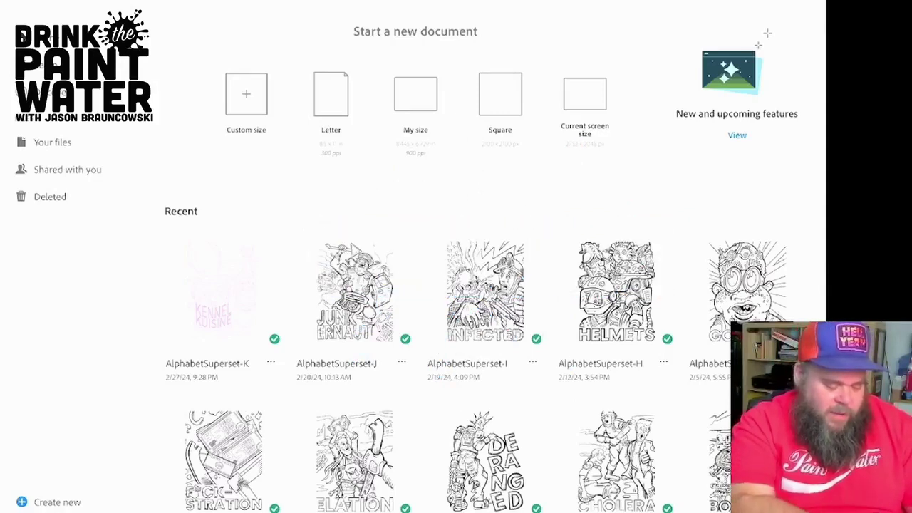
Set up a new custom document in Adobe Fresco, measured in inches, 10 wide by 8 high.
click(247, 95)
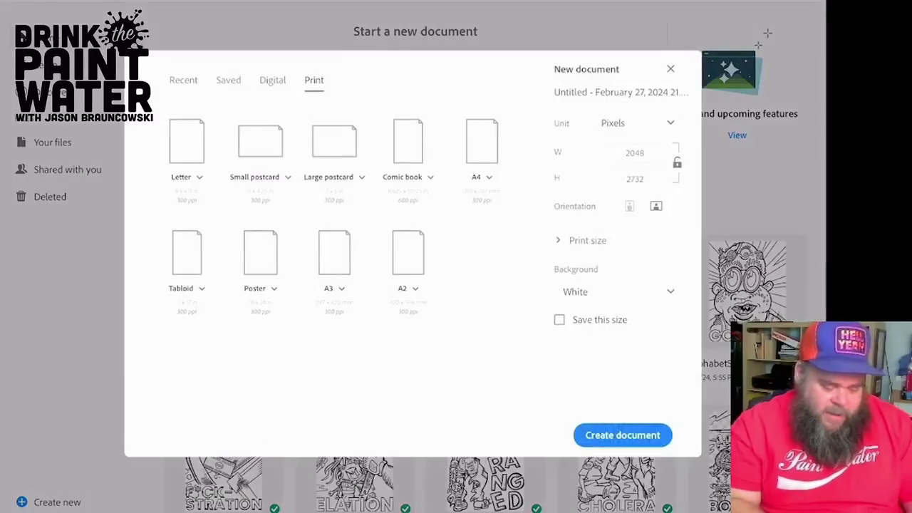
click(637, 123)
click(615, 186)
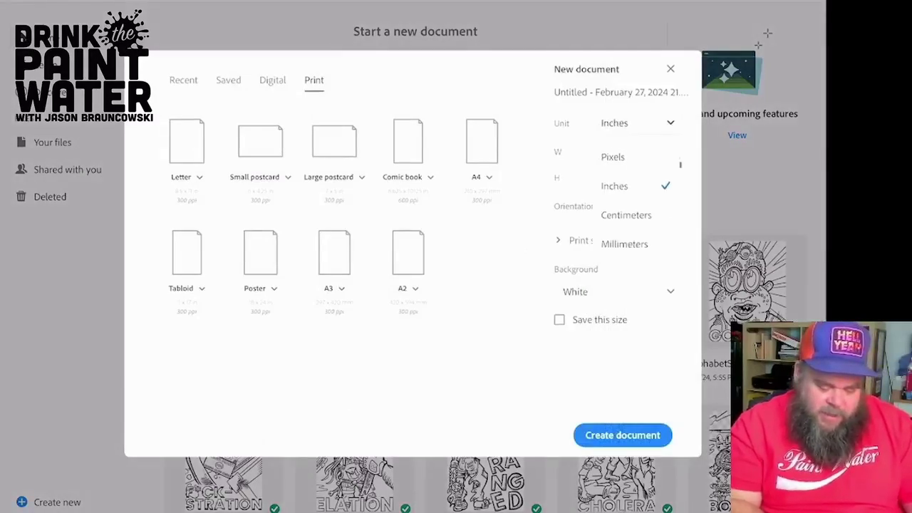
click(635, 153)
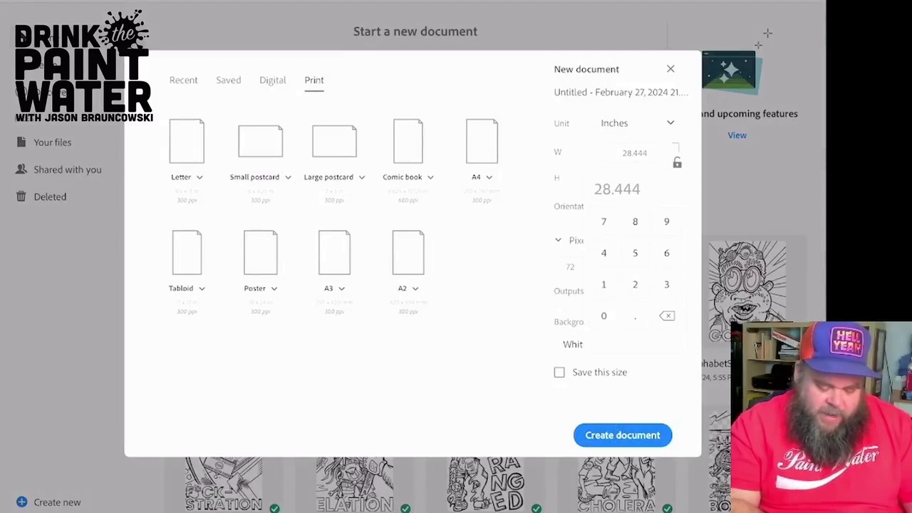
text(10)
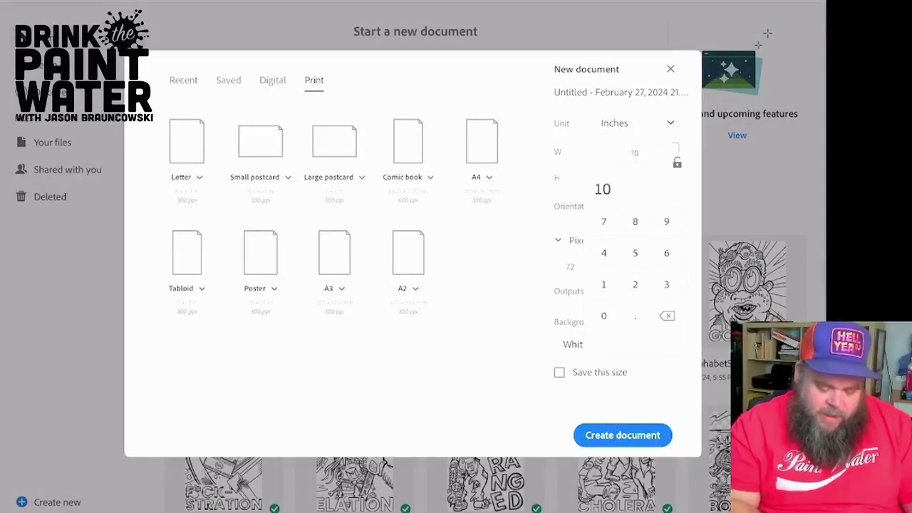
click(568, 178)
click(635, 179)
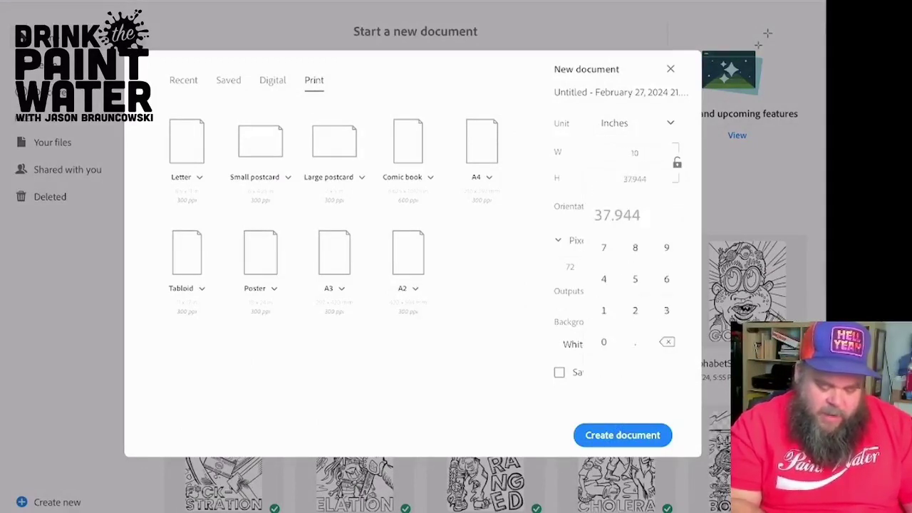
text(8)
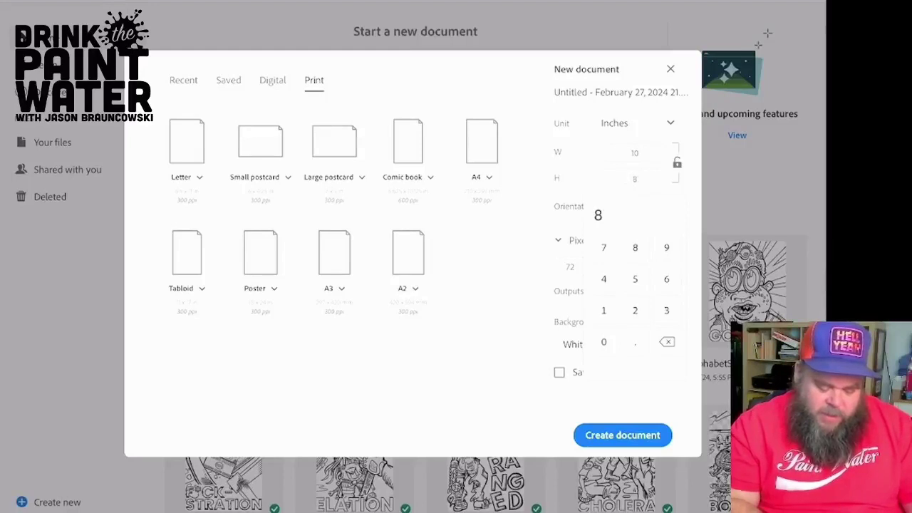
key(Return)
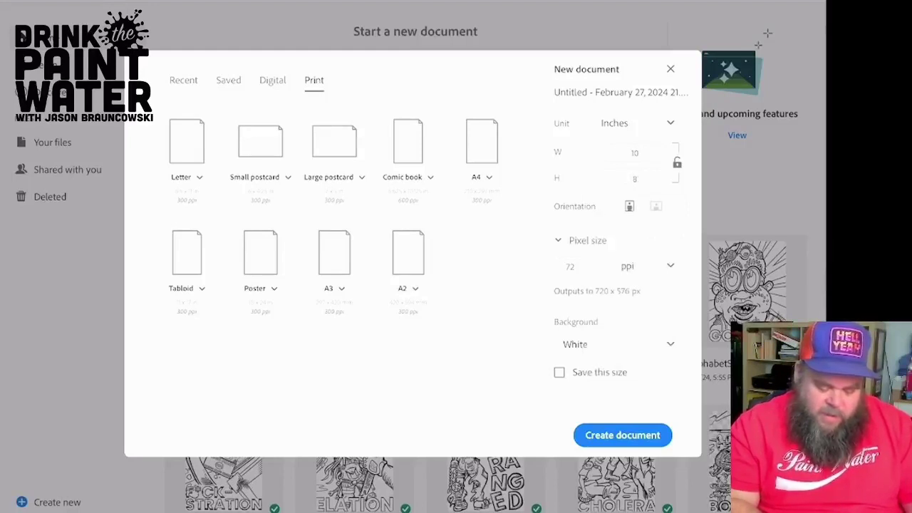
Set the new document's resolution to 300 ppi and create it with a white background.
click(570, 267)
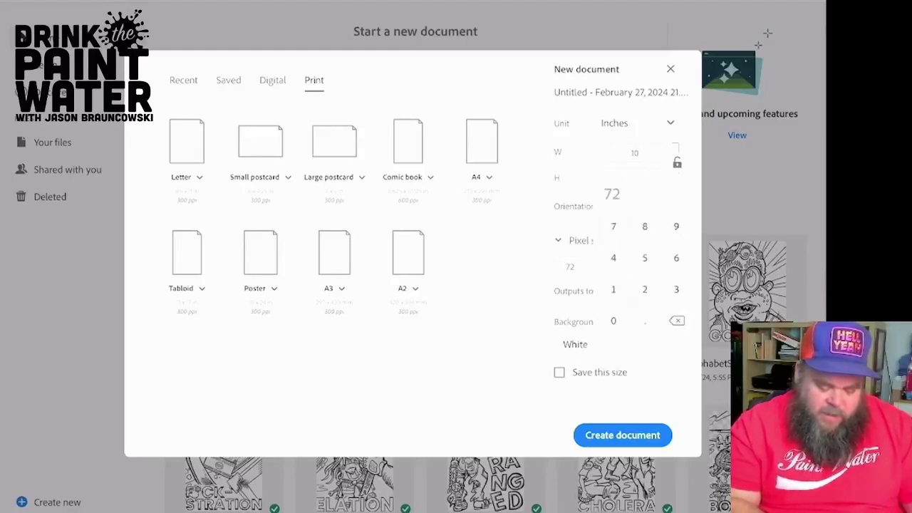
text(300)
key(Return)
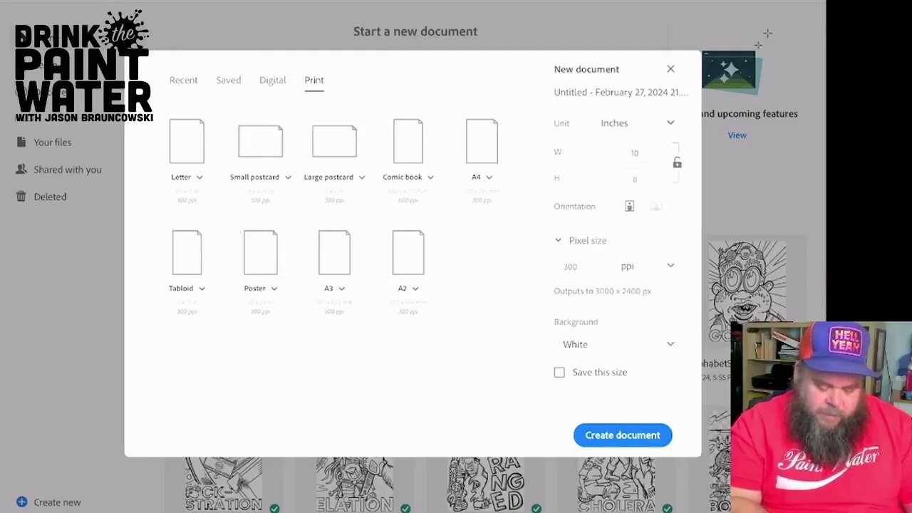
click(622, 435)
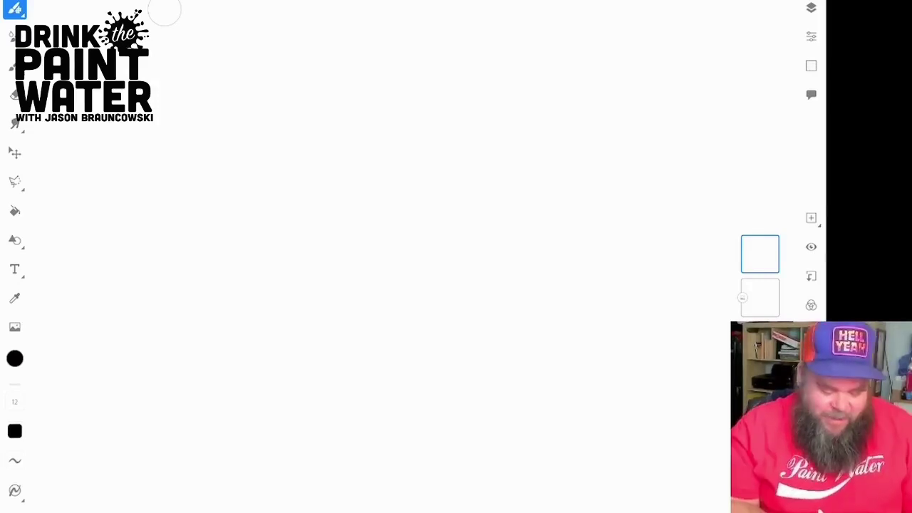
Place the exported badge logo image from the photo library onto the blank canvas.
click(14, 327)
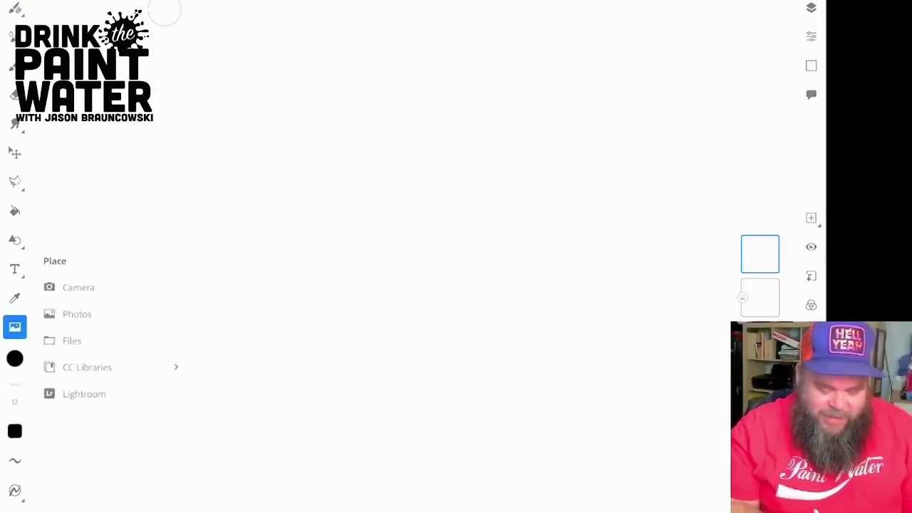
click(77, 314)
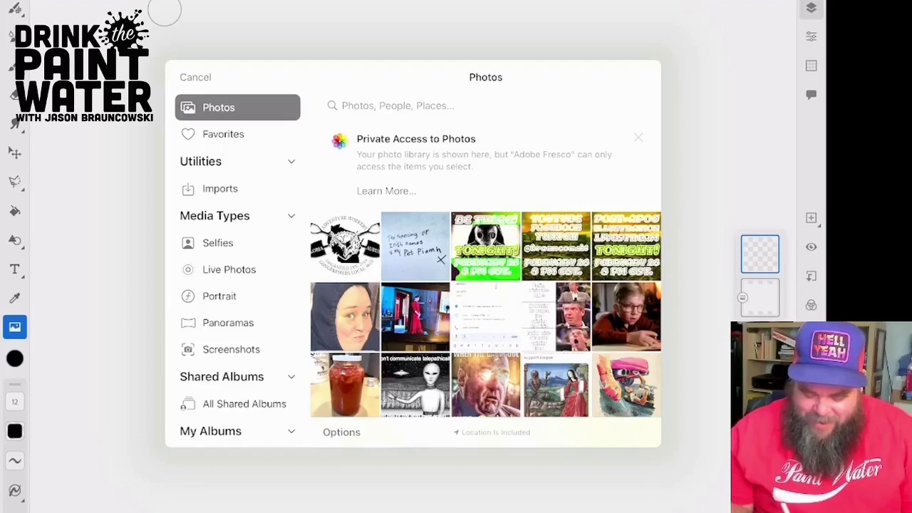
click(345, 246)
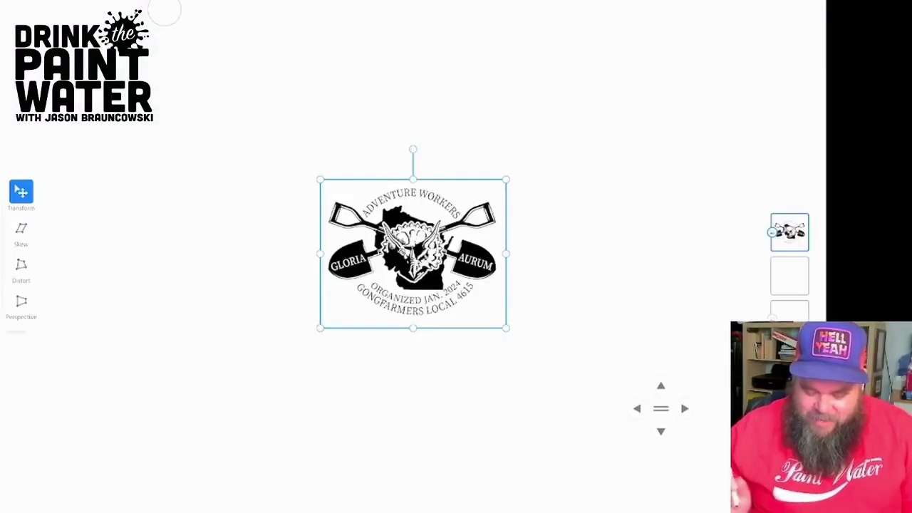
Enlarge the placed logo image by its opposite corners until it fills the canvas.
drag(506, 328, 707, 489)
drag(319, 178, 75, 1)
scroll(380, 262, down, 5)
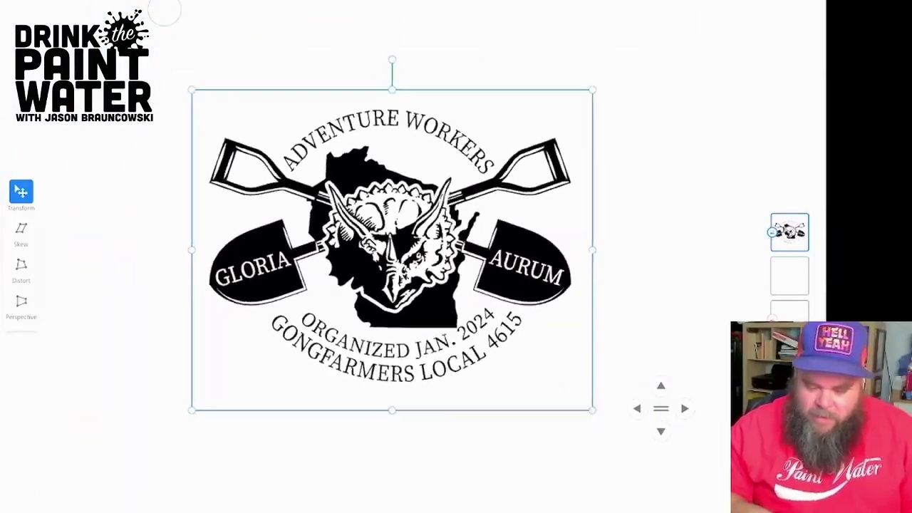
drag(554, 382, 602, 421)
drag(219, 114, 194, 94)
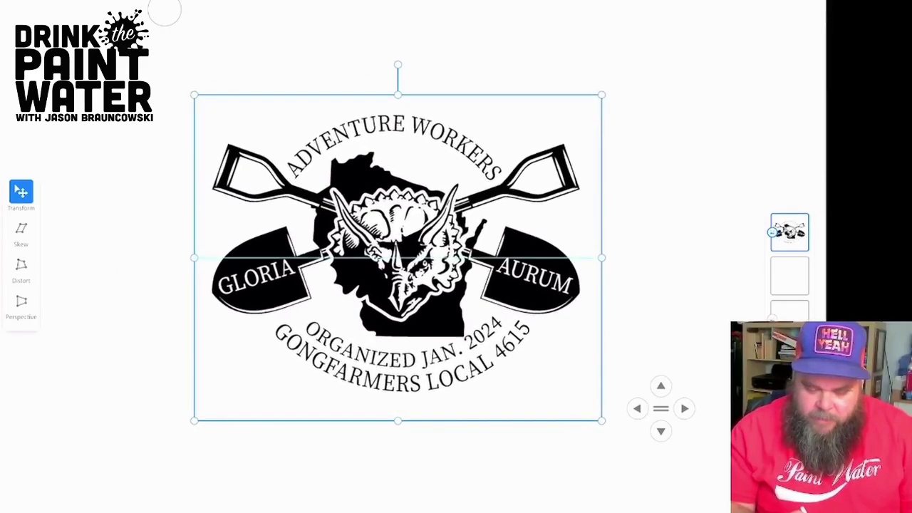
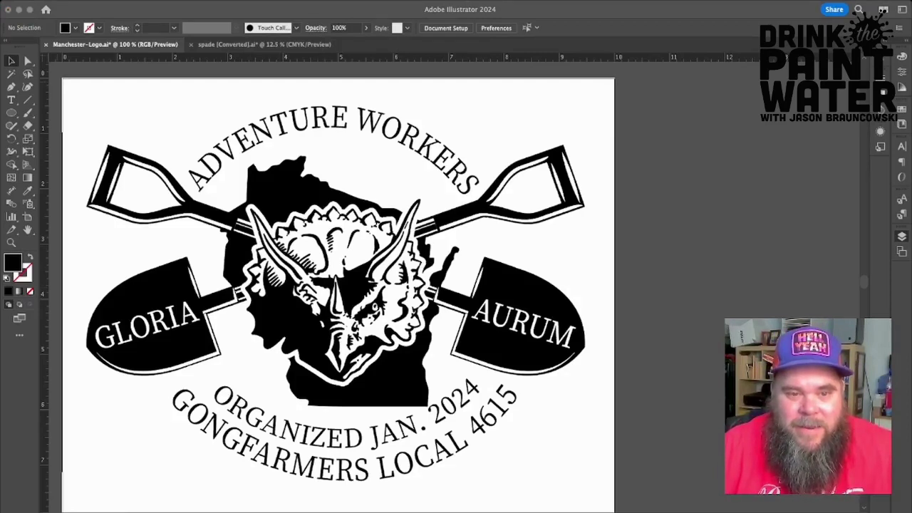
Switch to Illustrator, bring in the marked-up image Manchester-FromiPad.png, and move it over the logo artboard.
key(super+Tab)
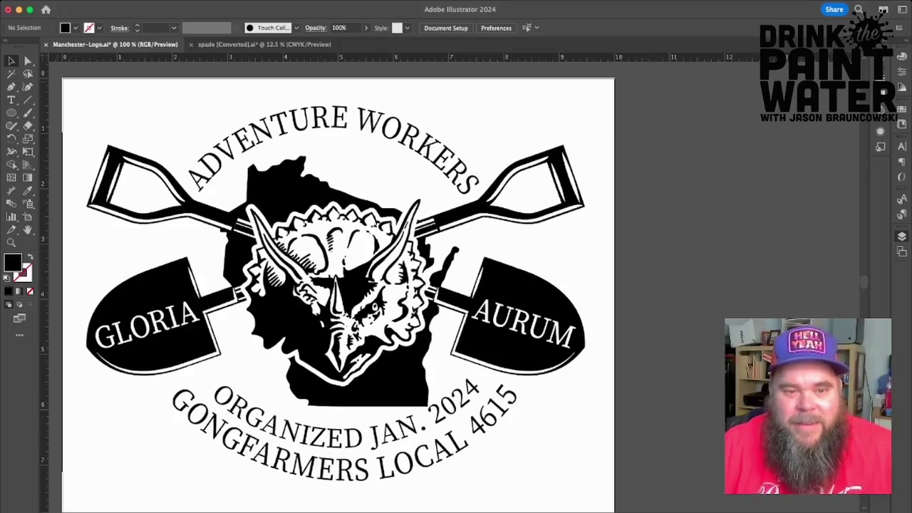
click(642, 134)
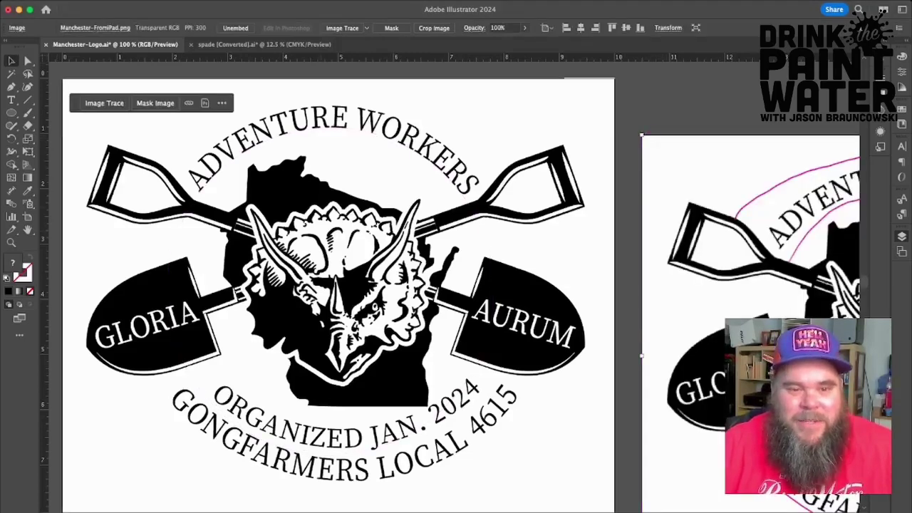
drag(748, 250, 168, 193)
key(Left)
key(Left)
key(Left)
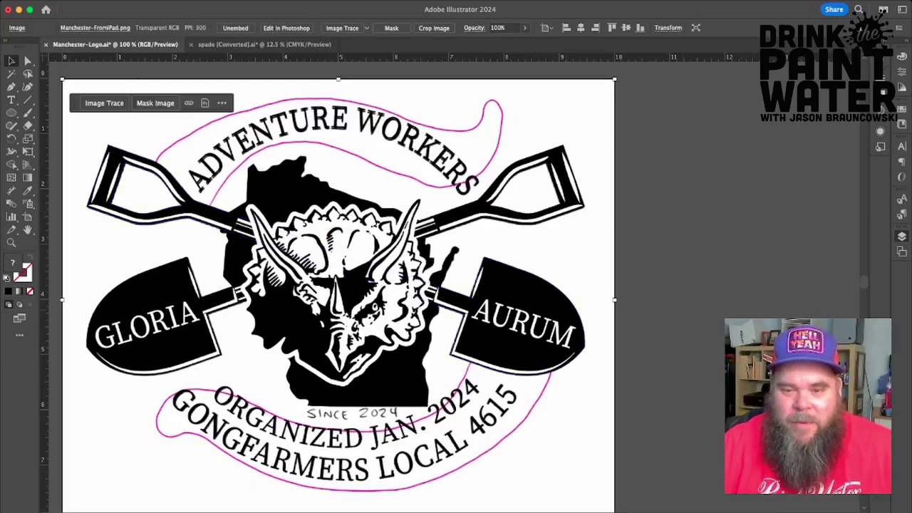
Center the marked-up image horizontally and vertically on the artboard, nudge it to match the logo beneath, and deselect it.
click(581, 28)
click(626, 28)
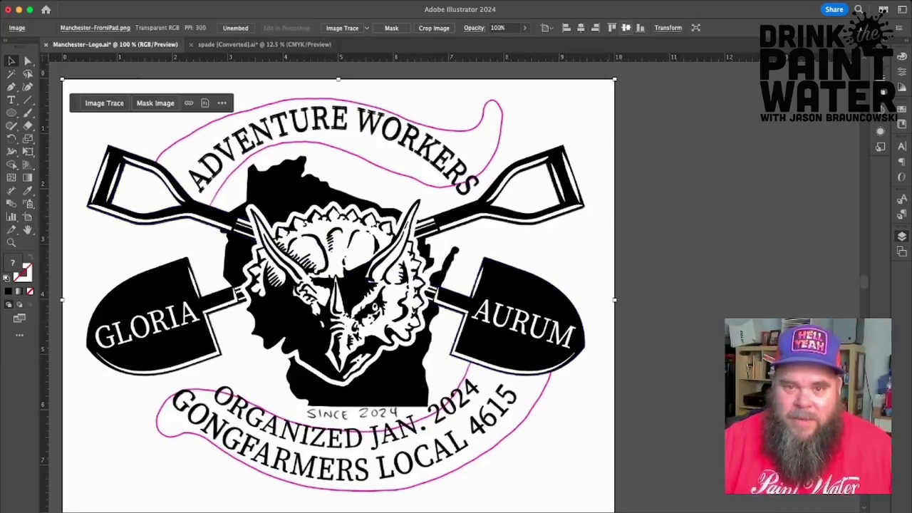
key(Left)
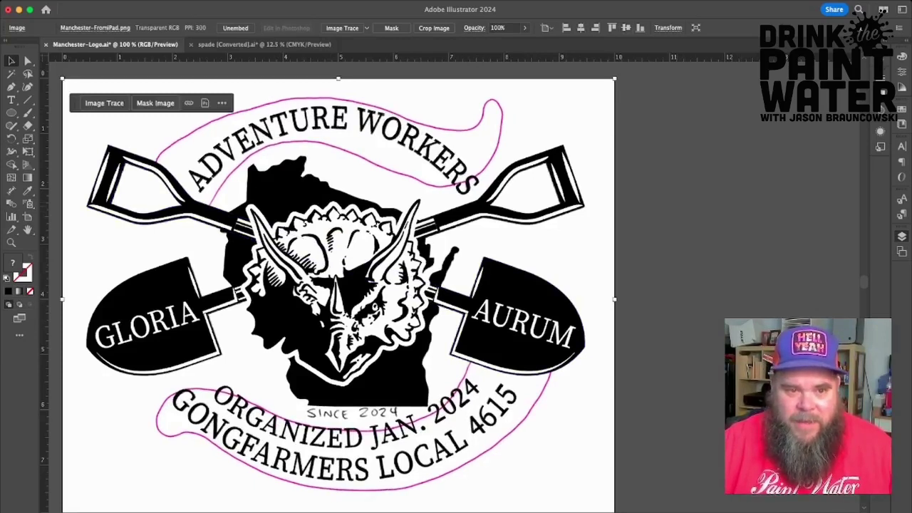
key(super+shift+a)
Begin a Pen path along the magenta top banner's lower edge, from the left shovel handle to its crest, with a black stroke and no fill.
key(super+equal)
key(super+equal)
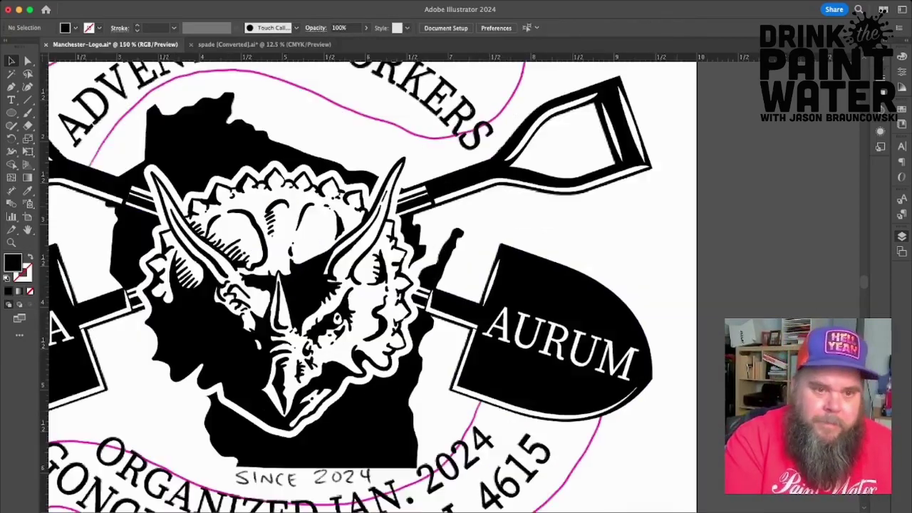
drag(285, 220, 562, 408)
scroll(451, 283, up, 3)
scroll(450, 283, left, 3)
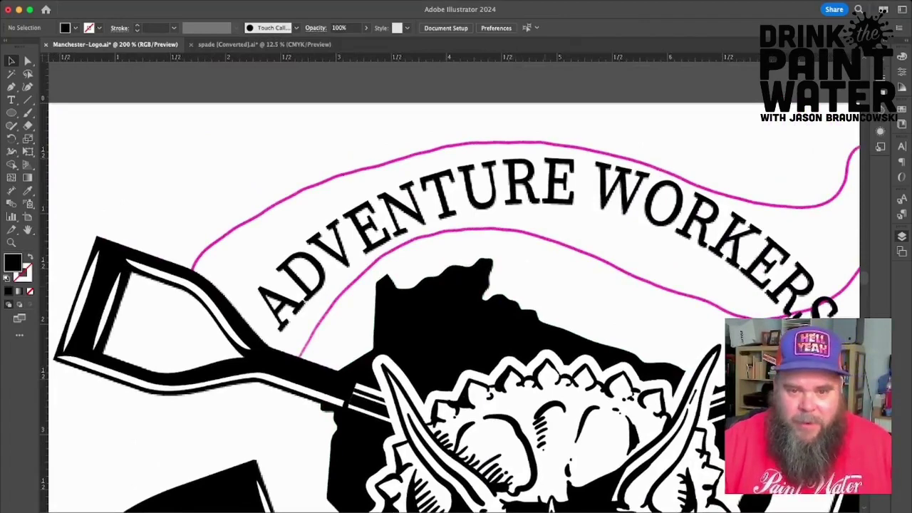
drag(457, 286, 334, 238)
click(11, 87)
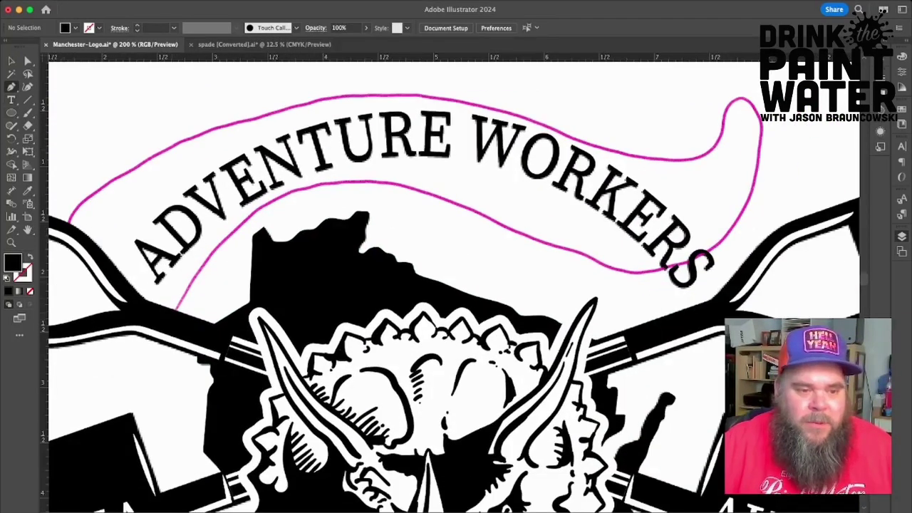
drag(176, 311, 482, 169)
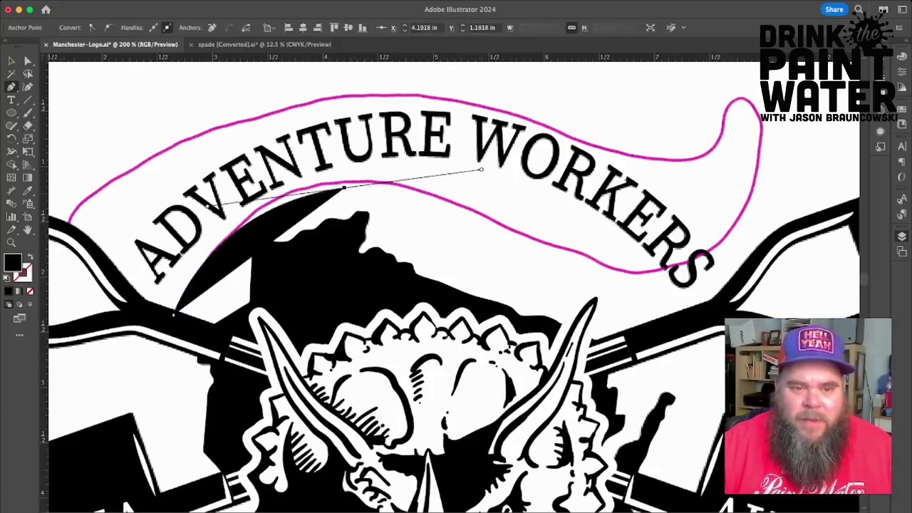
click(344, 188)
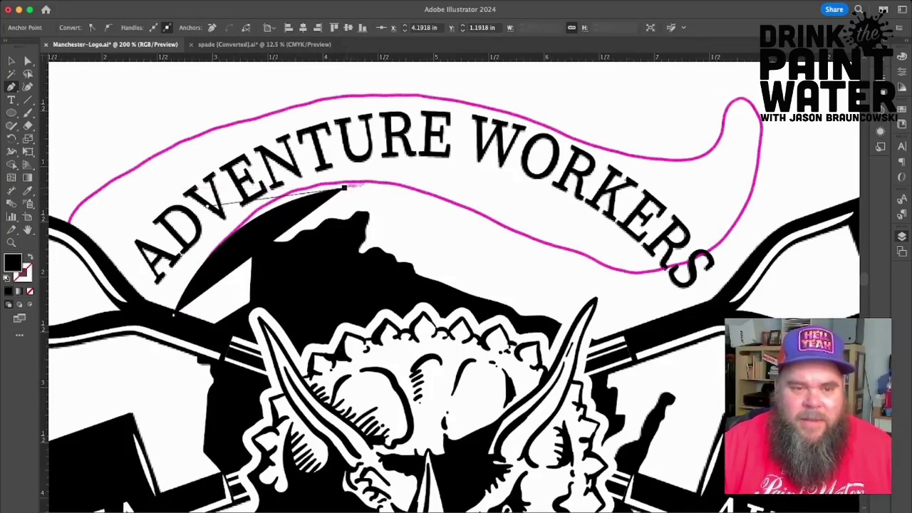
key(slash)
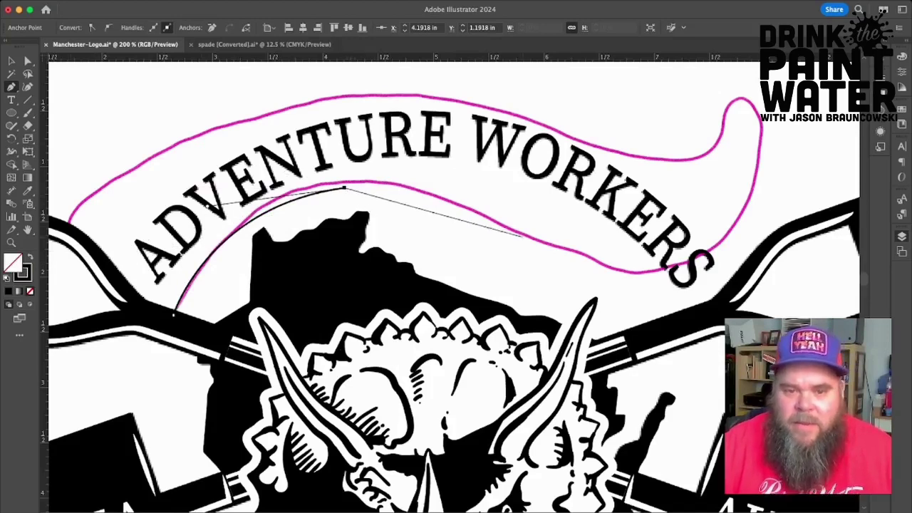
Continue the Pen path along the banner's lower edge beneath WORKERS and up the outer side of its right tail.
drag(522, 233, 642, 291)
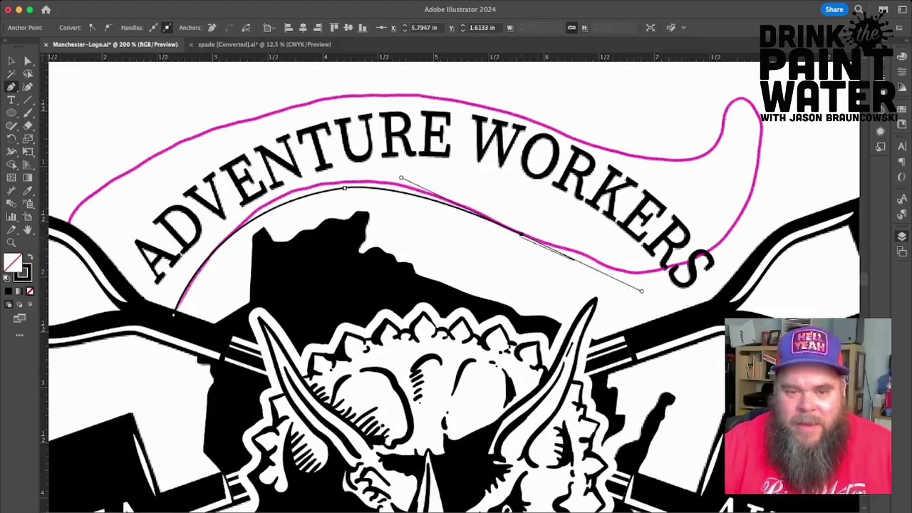
scroll(559, 263, right, 5)
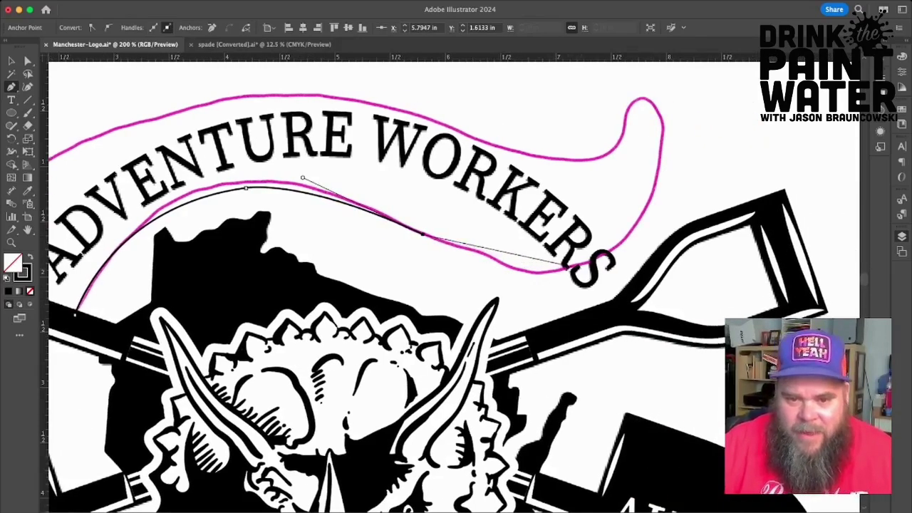
drag(586, 264, 656, 240)
key(super+equal)
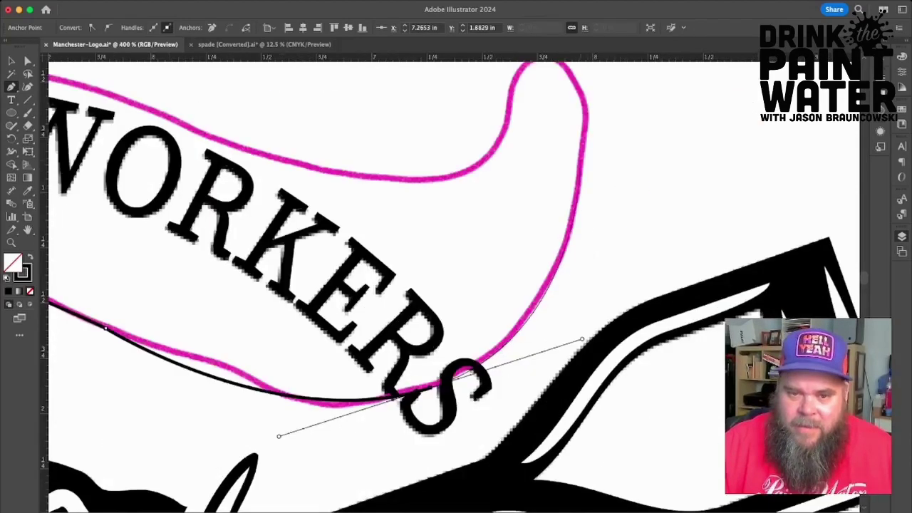
mouse_move(580, 161)
mouse_down()
mouse_move(590, 144)
mouse_move(583, 151)
mouse_up()
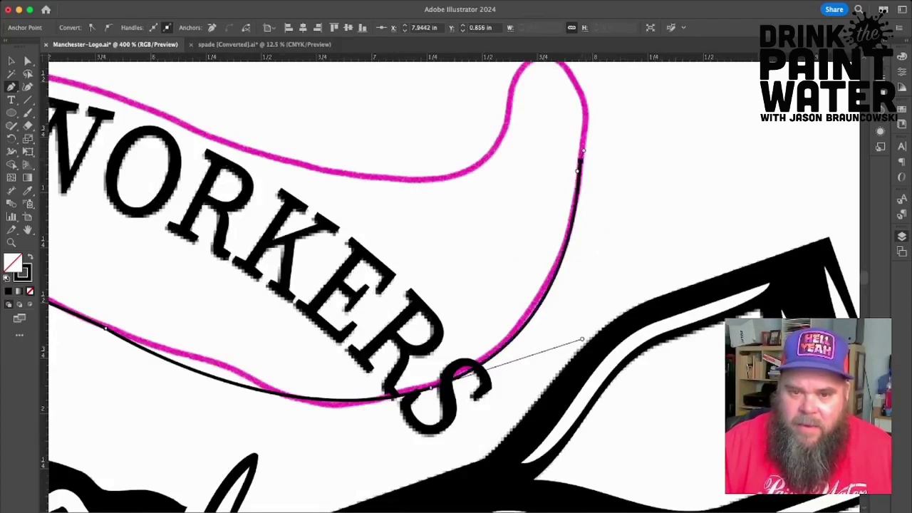
Trace around the rounded tip of the right tail and down its inner curve to the banner's upper edge.
scroll(581, 165, up, 2)
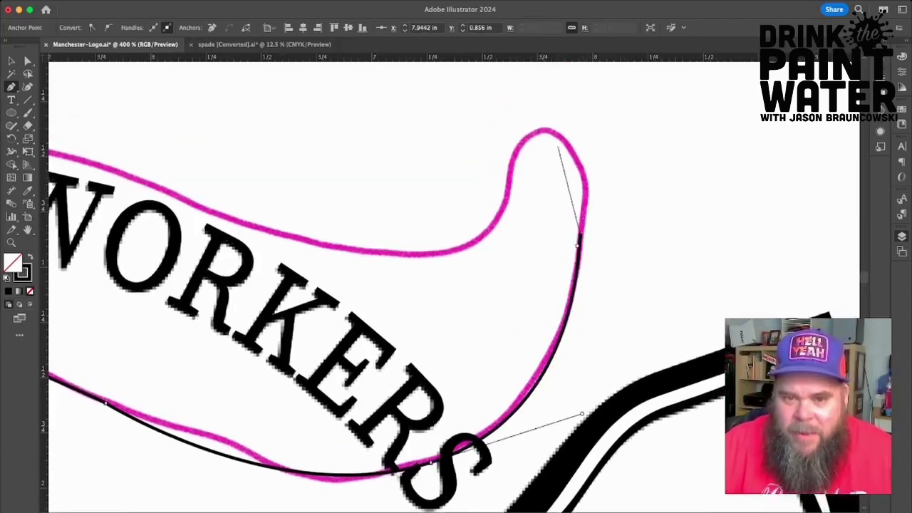
drag(551, 131, 602, 141)
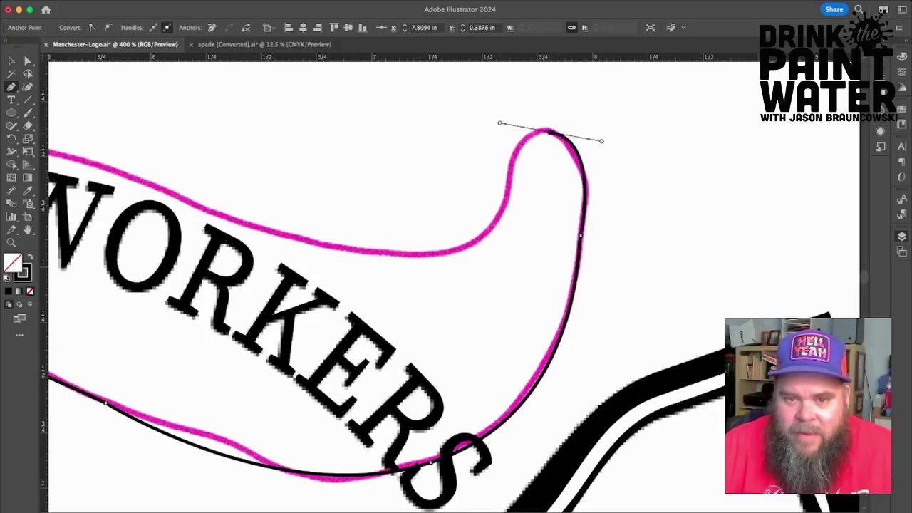
drag(508, 181, 500, 240)
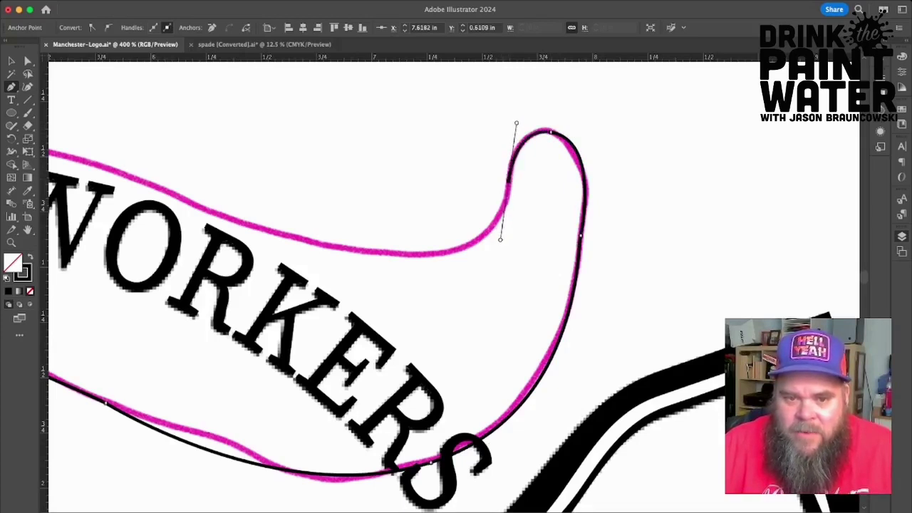
drag(508, 181, 503, 273)
click(365, 250)
Trace the banner's upper edge over the ADVENTURE WORKERS lettering with smooth curves, ending on the left shovel handle.
scroll(365, 250, left, 5)
scroll(365, 250, up, 3)
scroll(454, 285, left, 5)
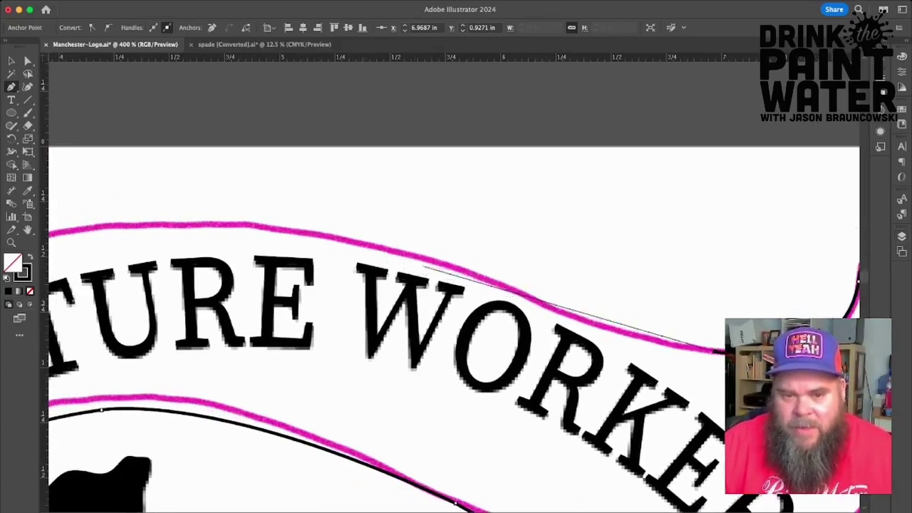
drag(469, 272, 335, 216)
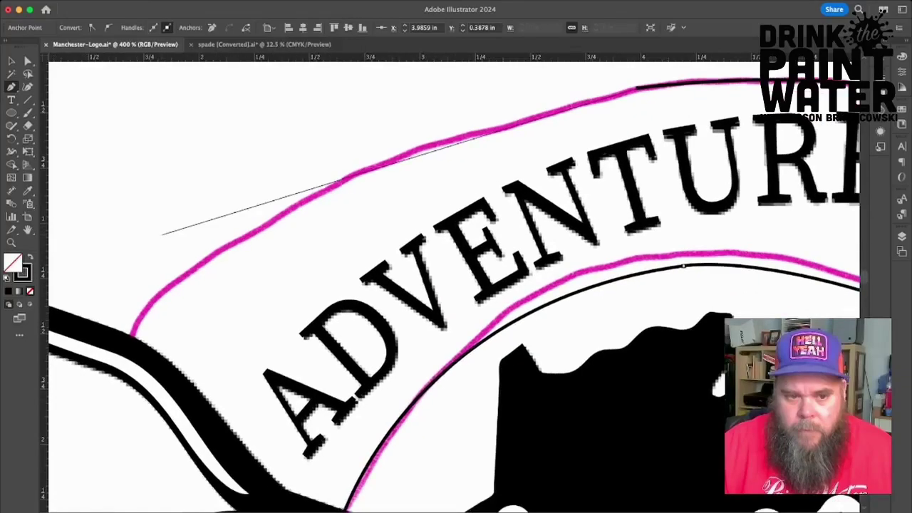
click(135, 333)
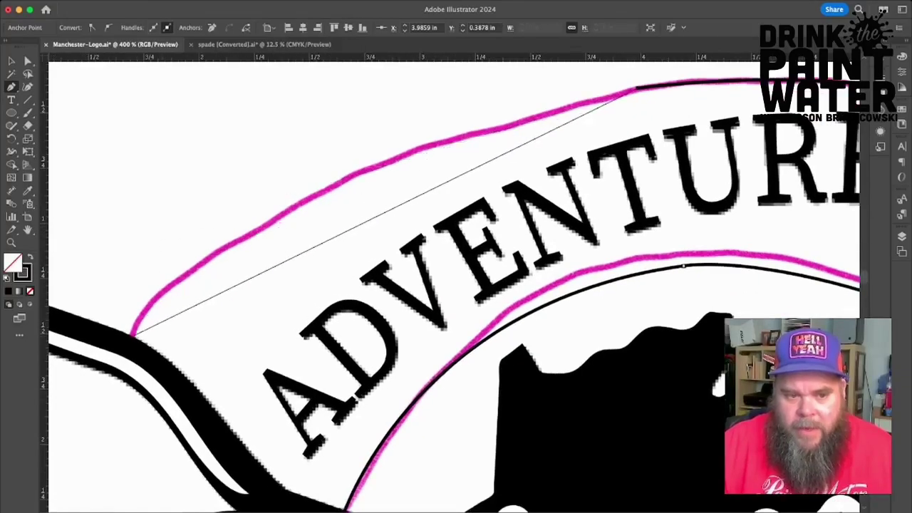
mouse_move(134, 333)
mouse_down()
mouse_move(92, 423)
mouse_move(51, 464)
mouse_move(163, 495)
mouse_move(135, 504)
mouse_move(122, 469)
mouse_up()
scroll(311, 378, right, 5)
scroll(314, 375, up, 4)
scroll(313, 374, down, 4)
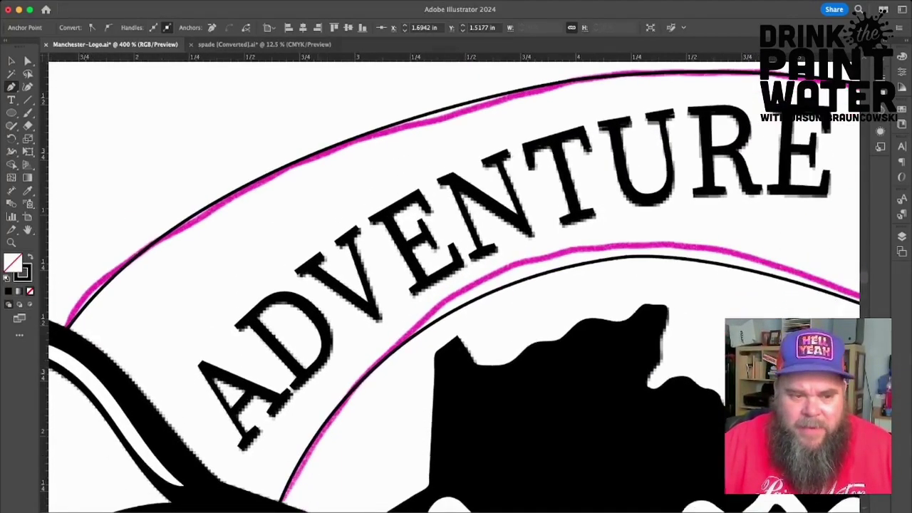
Close the banner path with anchors placed inside the left shovel handle, back to its starting point on the handle.
scroll(313, 375, left, 5)
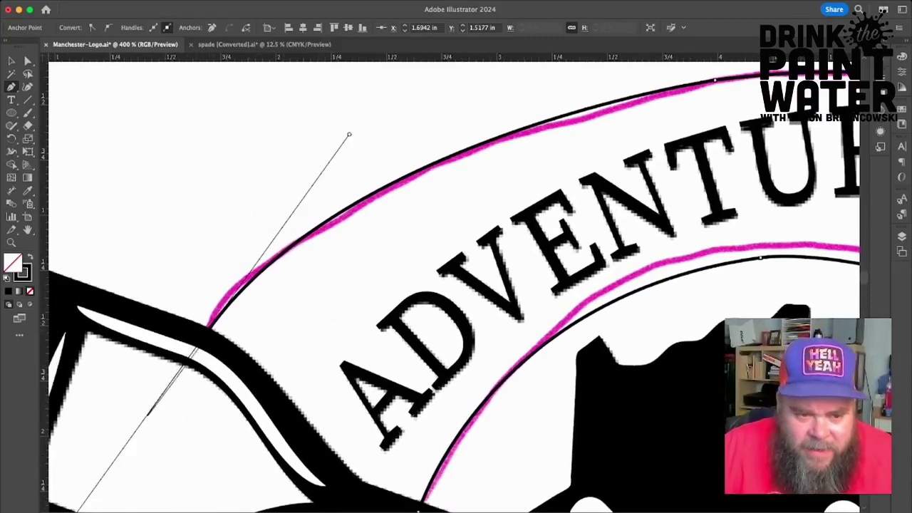
click(209, 330)
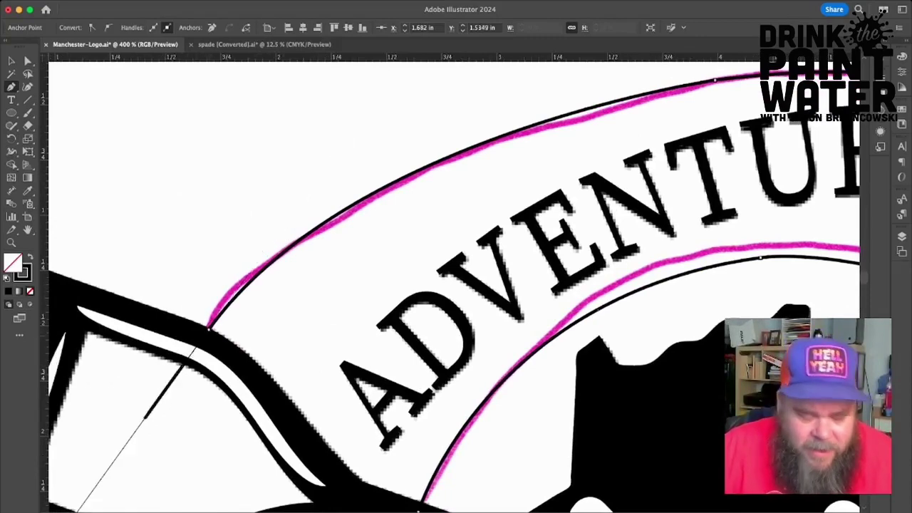
key(super+z)
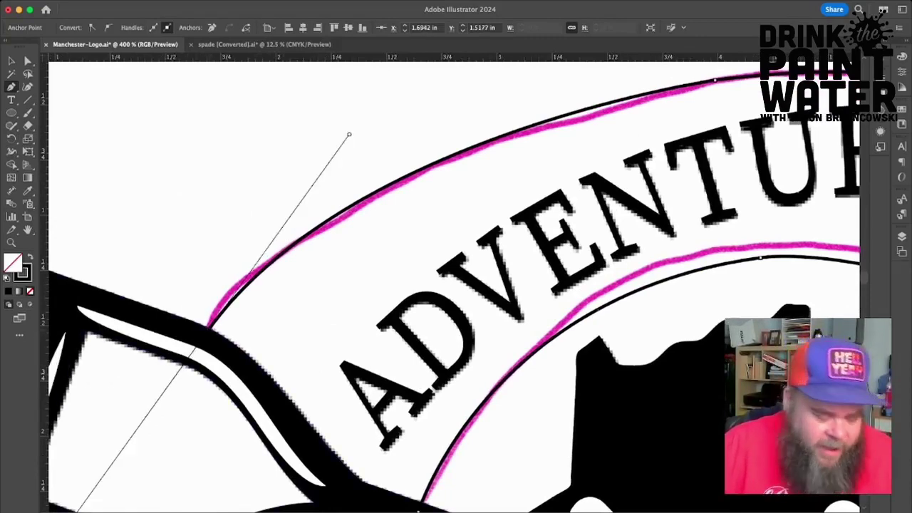
key(super+equal)
key(super+equal)
key(super+equal)
scroll(207, 333, left, 8)
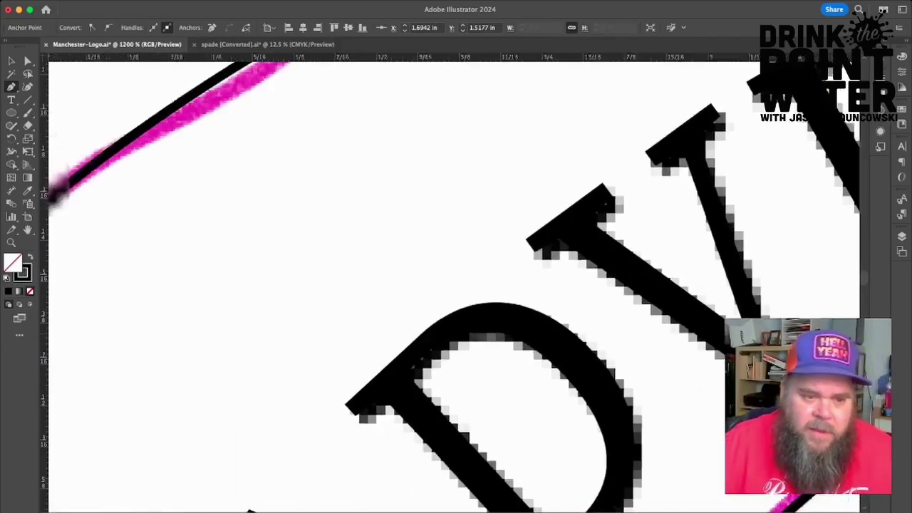
scroll(454, 285, down, 5)
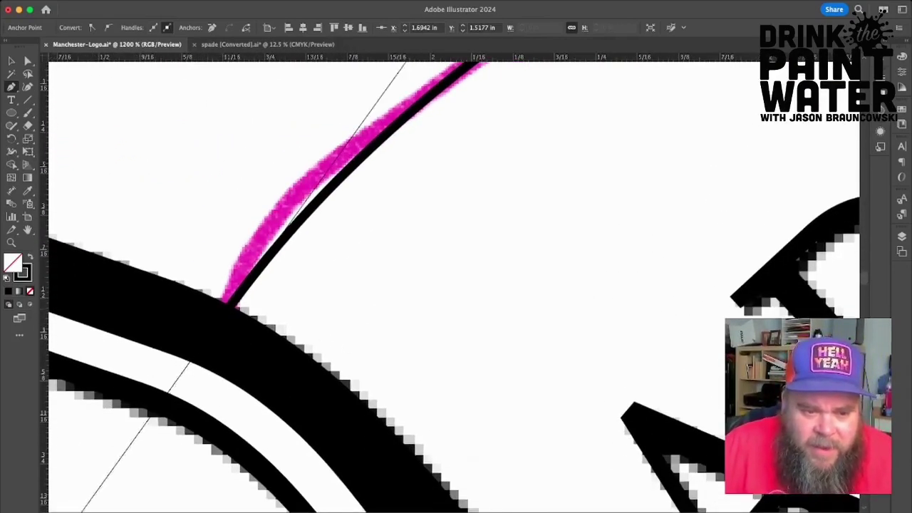
scroll(449, 285, down, 3)
scroll(449, 285, right, 3)
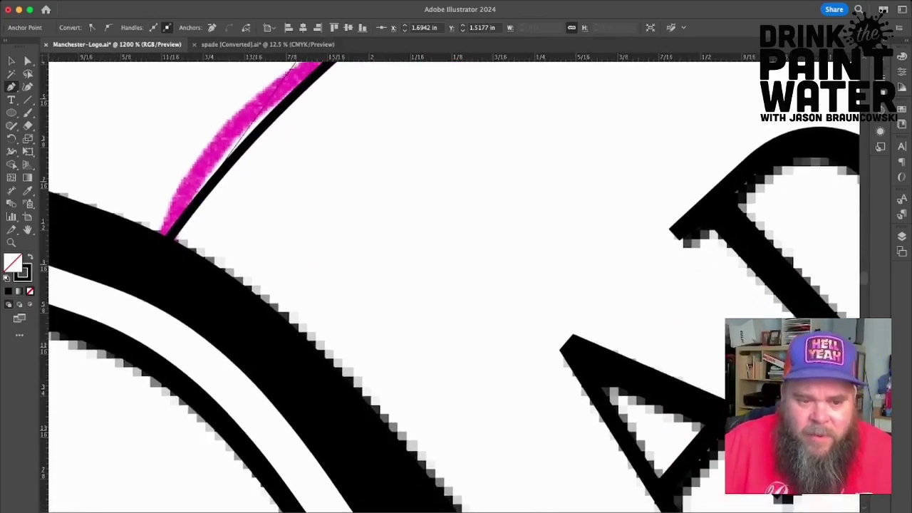
scroll(449, 285, down, 6)
scroll(449, 285, right, 4)
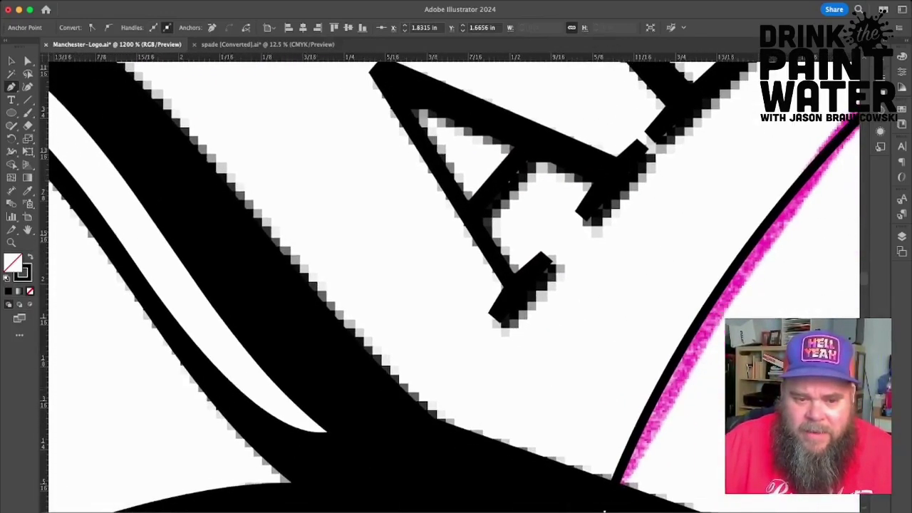
scroll(449, 285, down, 2)
scroll(449, 285, right, 4)
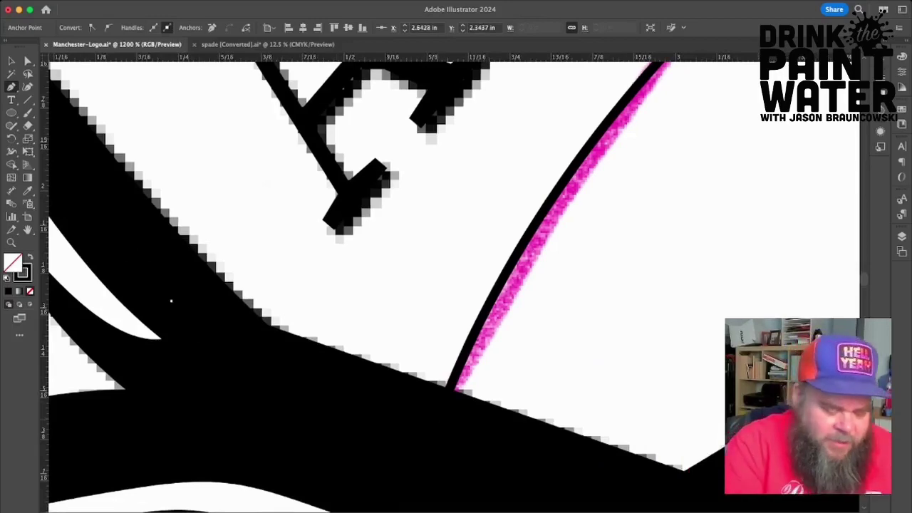
scroll(434, 408, down, 5)
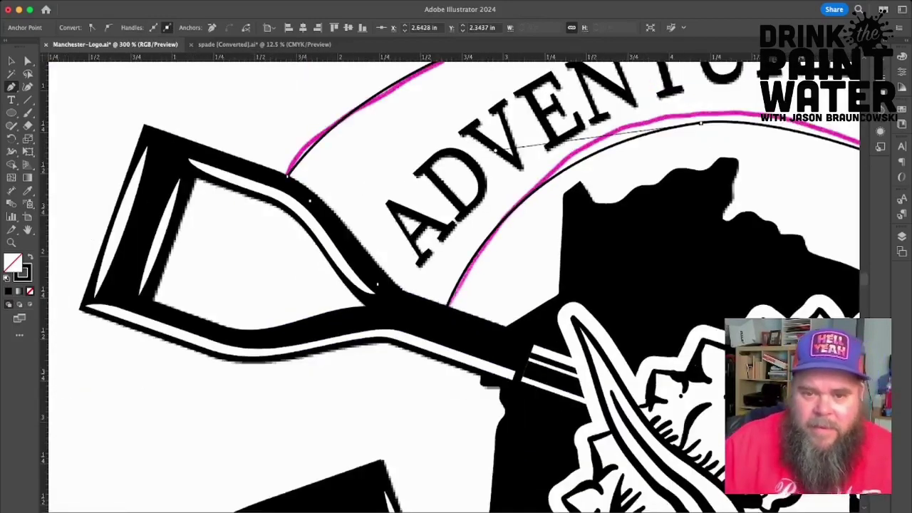
Smooth the lower-edge anchor beneath the start of WORKERS with a corner radius of 1.2784 in.
scroll(449, 285, up, 3)
scroll(449, 285, right, 5)
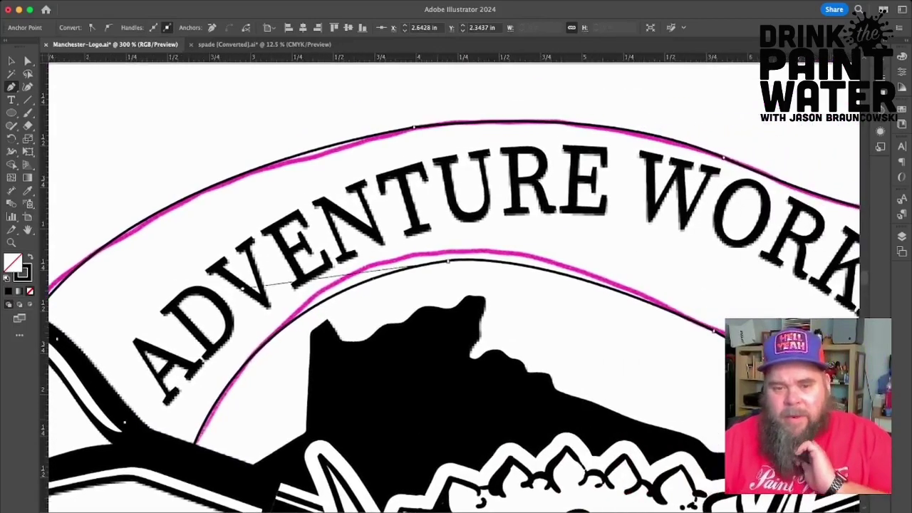
key(a)
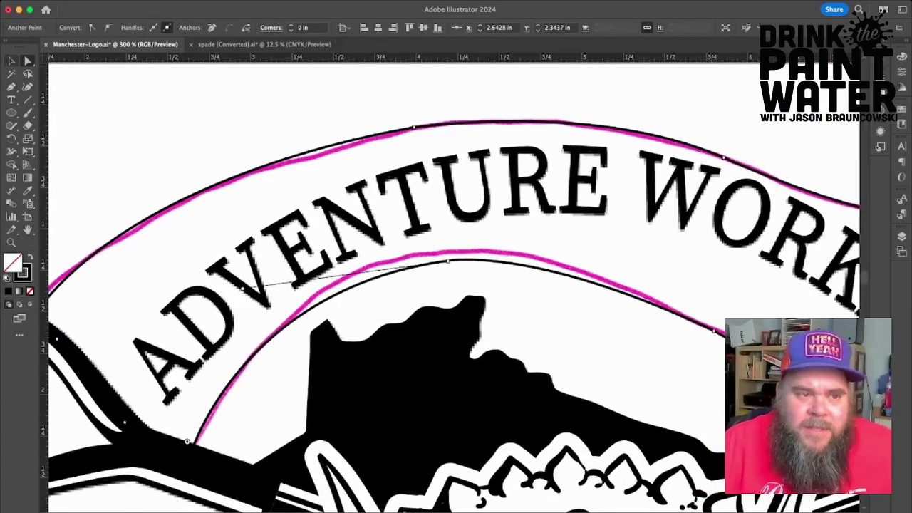
click(414, 127)
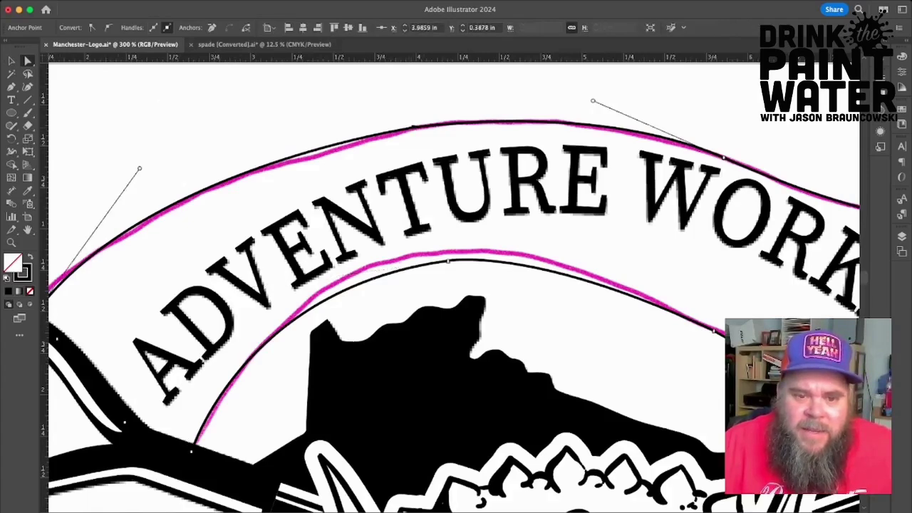
scroll(450, 285, right, 3)
scroll(456, 285, left, 2)
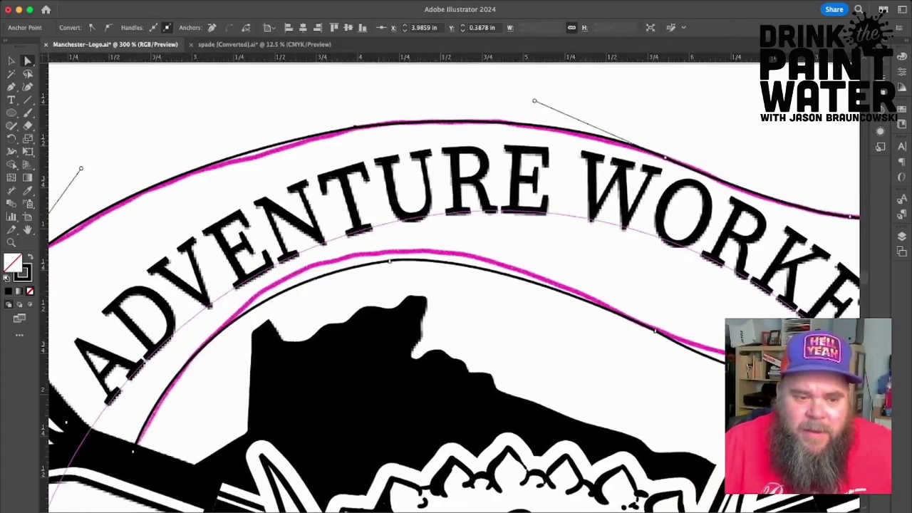
click(133, 451)
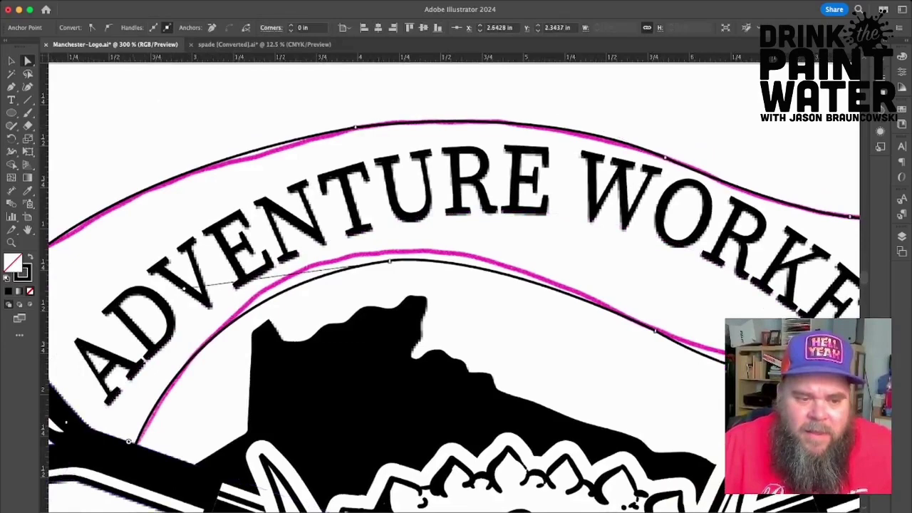
scroll(455, 285, right, 4)
click(520, 332)
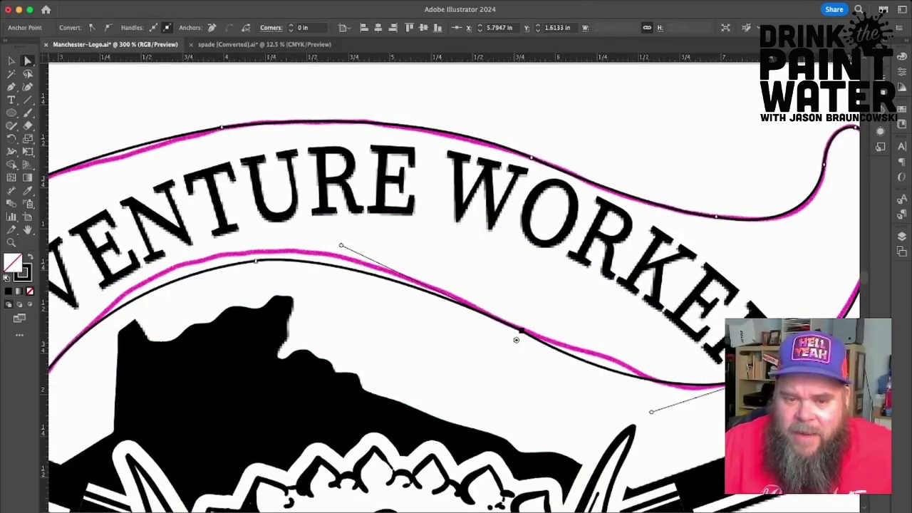
drag(517, 340, 434, 497)
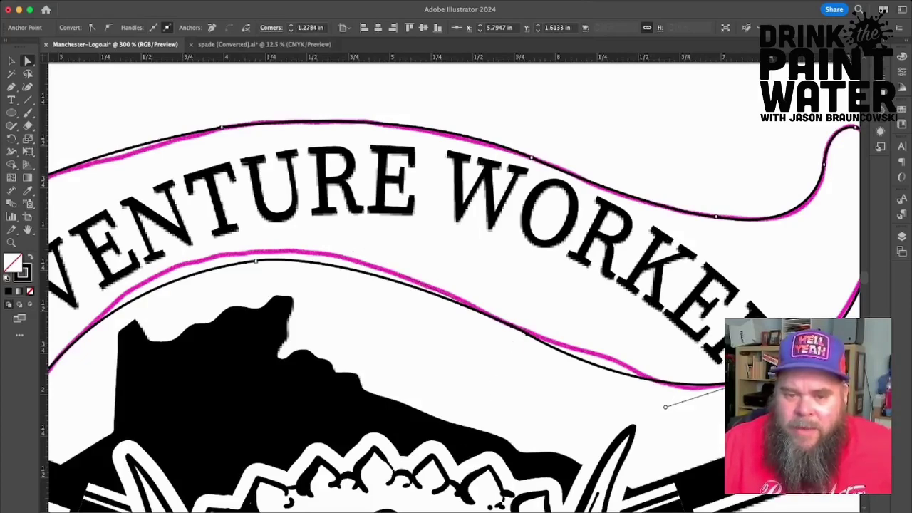
Round the anchor on the tail's inner curve to 0.814 in and the nearby upper-edge anchor to 1.7193 in, checking the neighbouring anchors.
scroll(454, 285, right, 5)
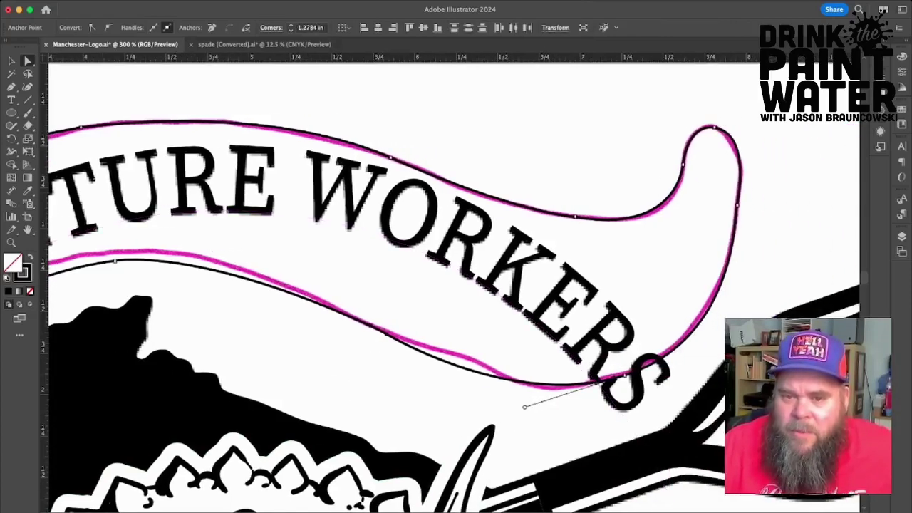
click(714, 128)
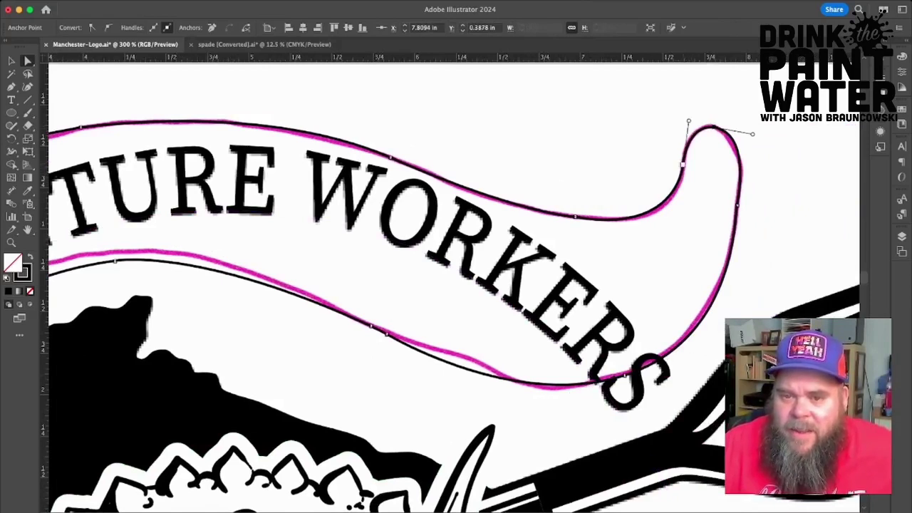
click(685, 166)
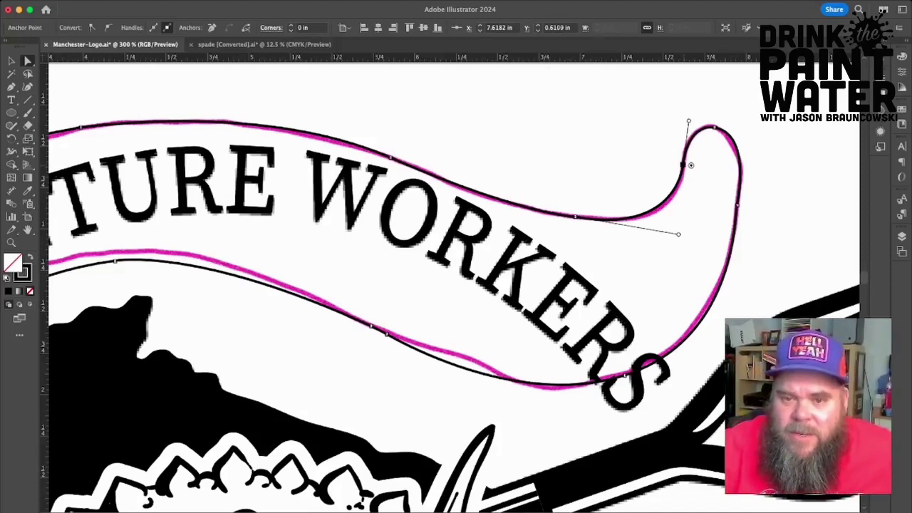
key(Delete)
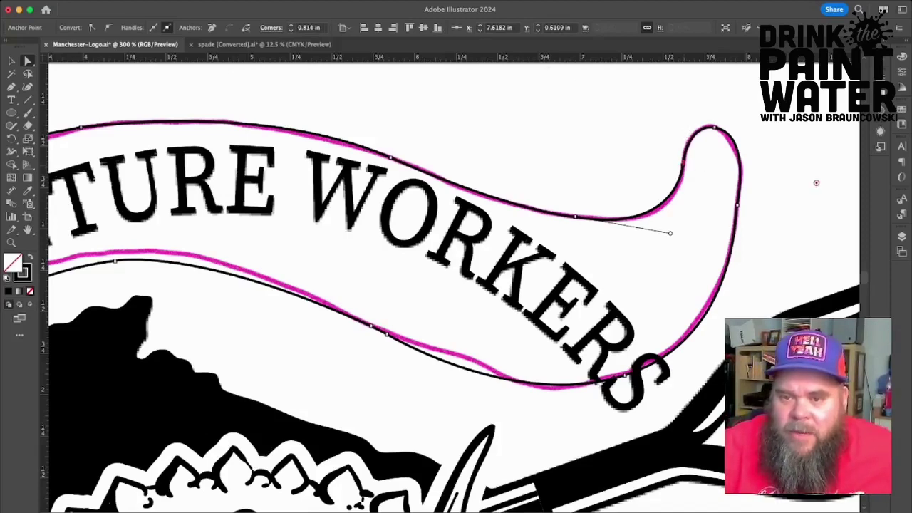
click(574, 226)
key(Delete)
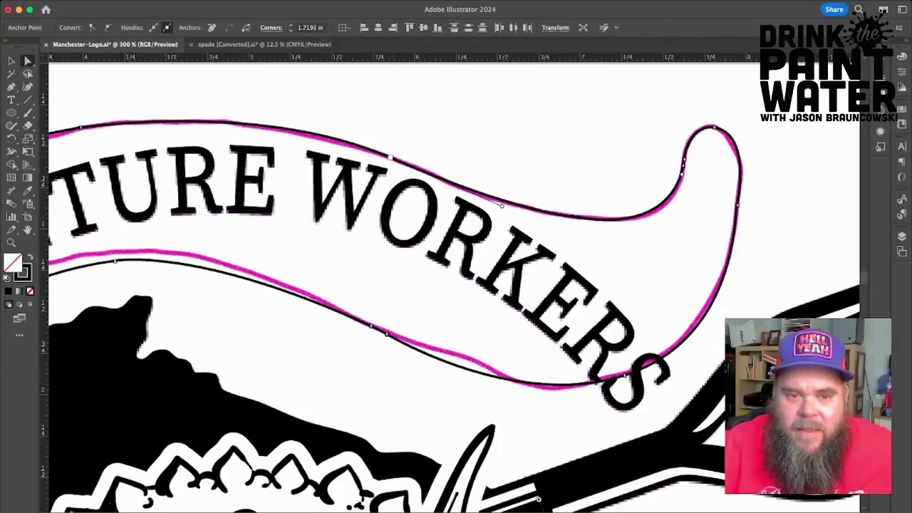
click(391, 157)
scroll(454, 288, left, 5)
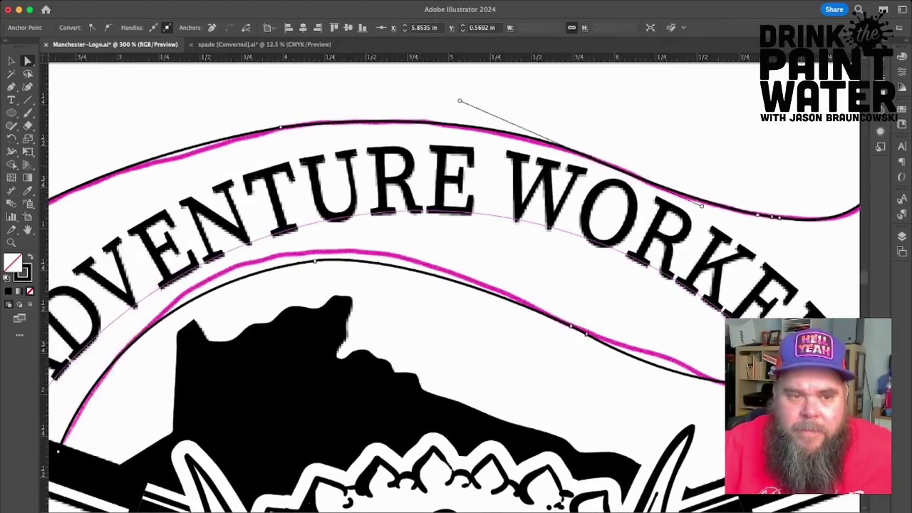
scroll(456, 285, left, 5)
click(477, 127)
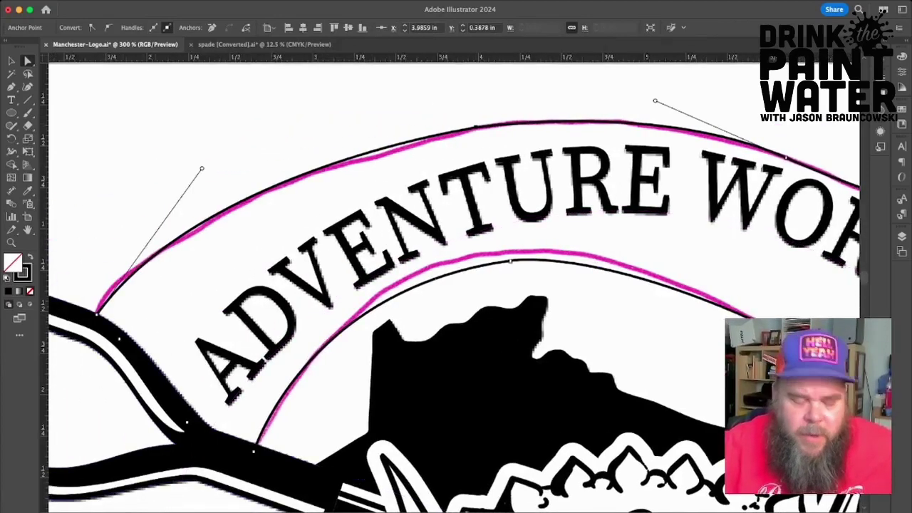
Select the whole banner outline and set its stroke weight to 5 pt.
key(super+minus)
key(super+minus)
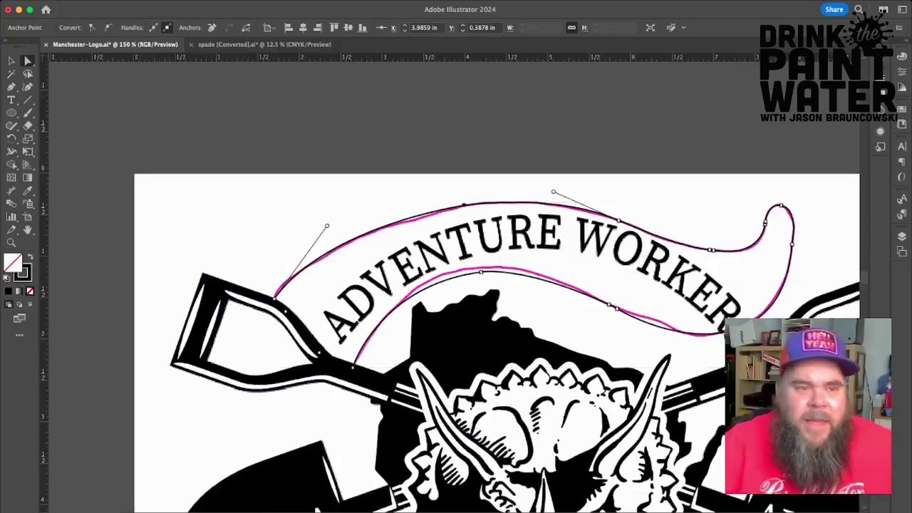
click(11, 61)
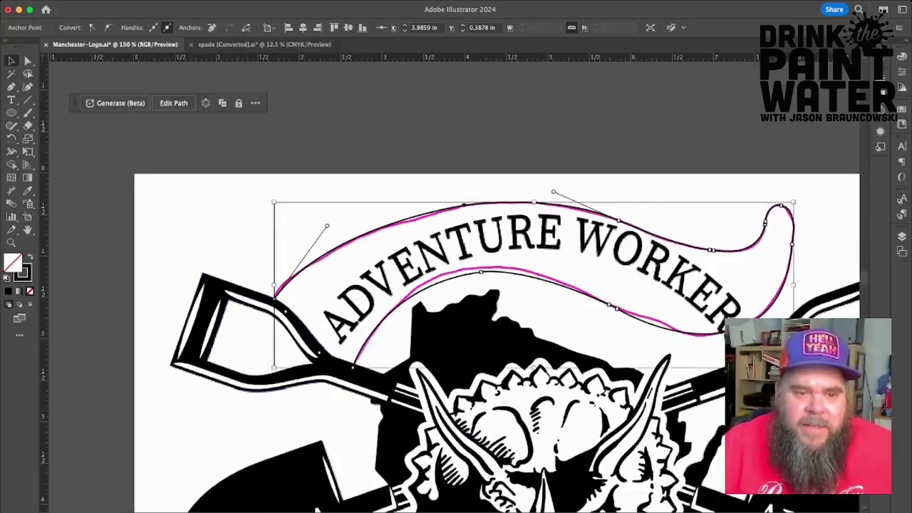
click(556, 299)
click(527, 276)
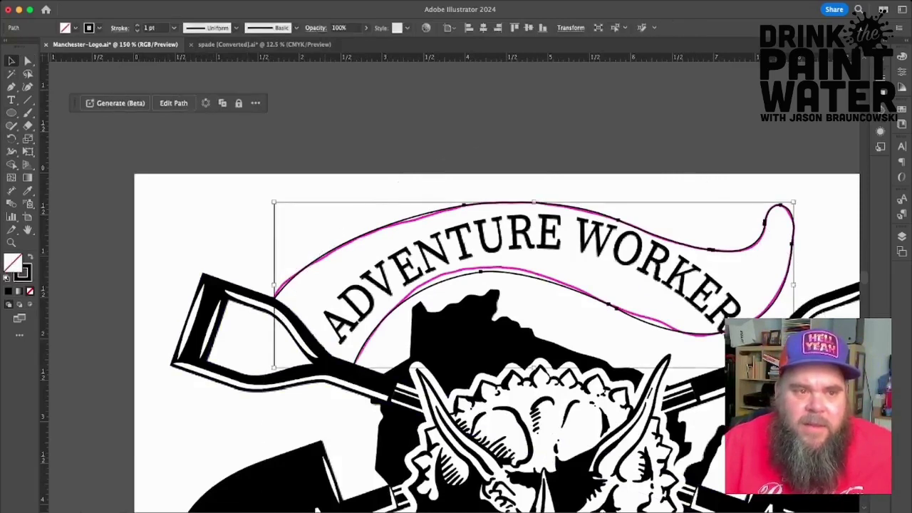
click(137, 26)
click(136, 25)
click(137, 26)
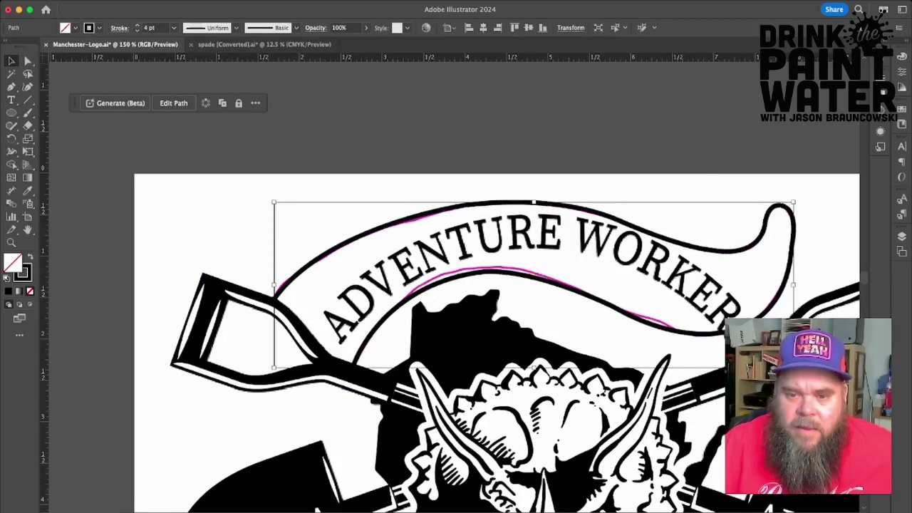
key(Up)
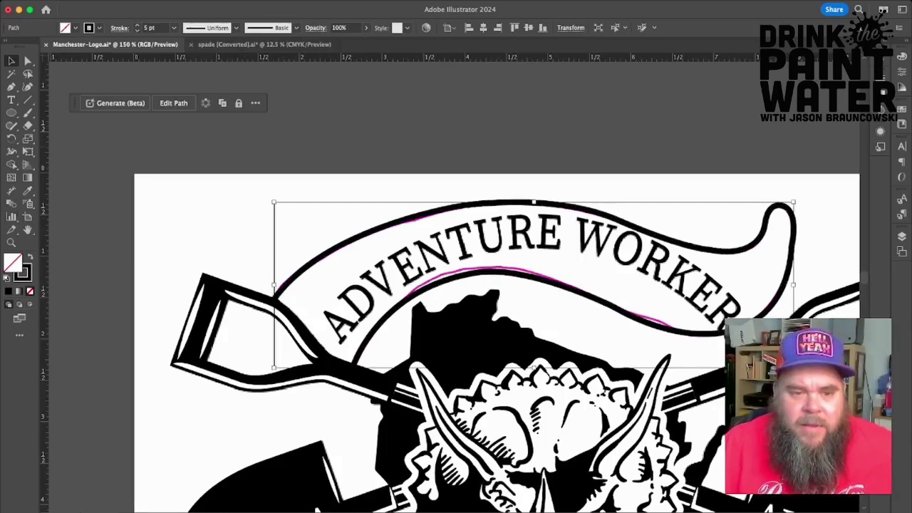
Try a solid black fill with no stroke on the upper banner shape.
key(shift+x)
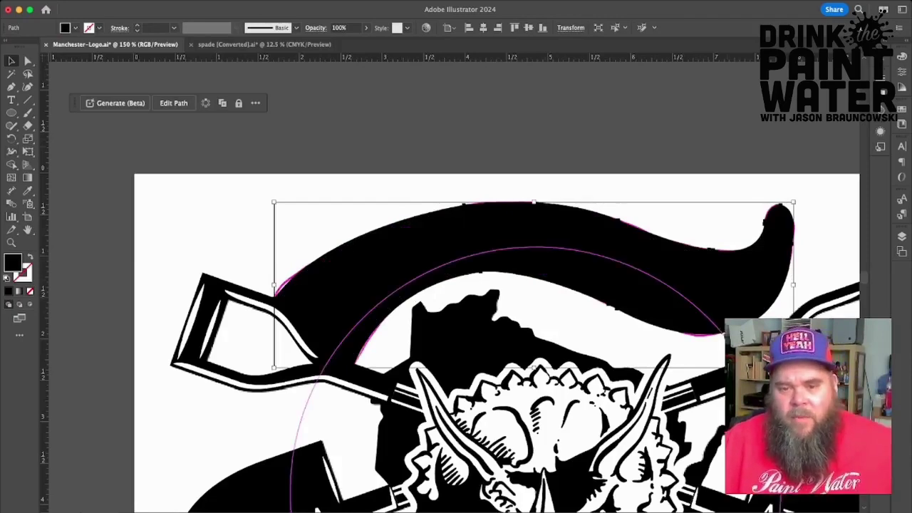
scroll(456, 285, down, 5)
scroll(456, 286, down, 3)
scroll(456, 285, up, 5)
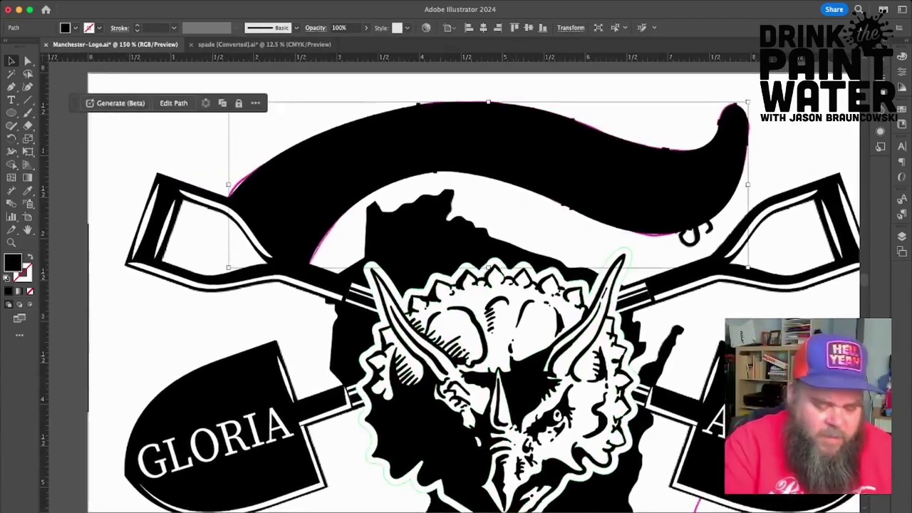
key(super+minus)
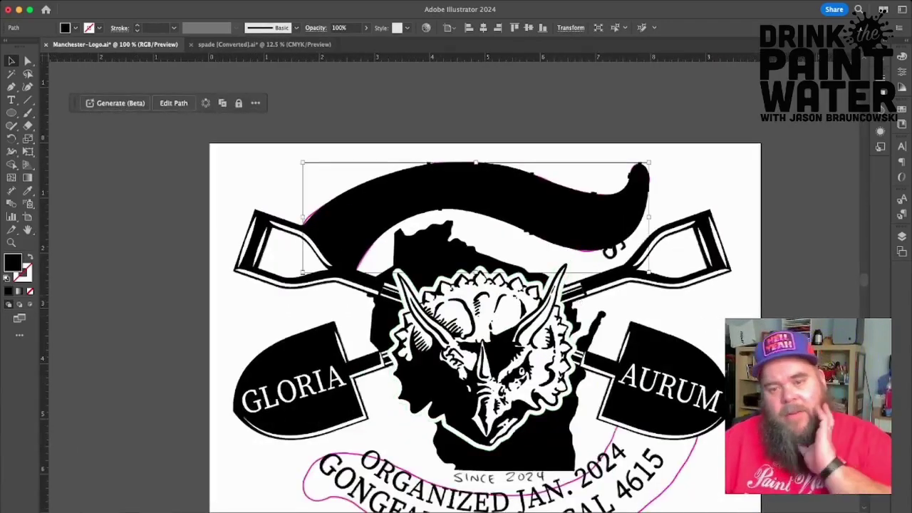
key(super+shift+a)
scroll(457, 285, down, 3)
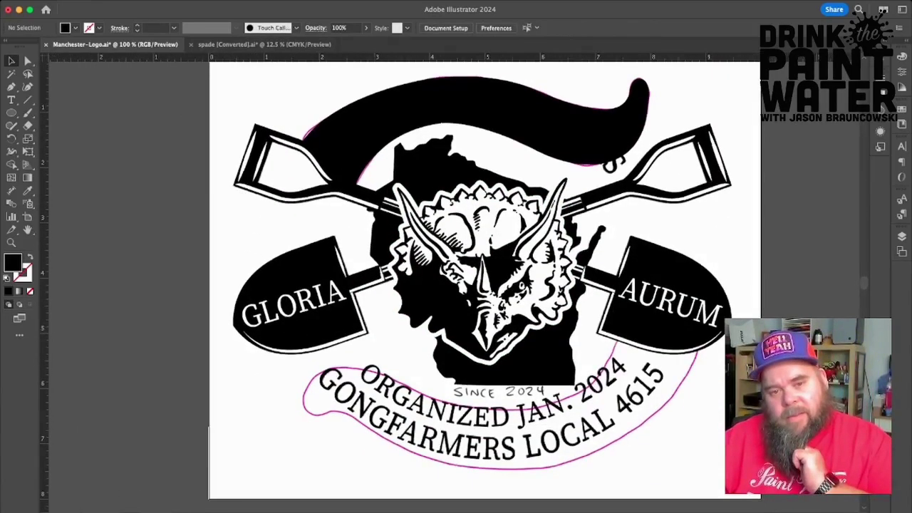
scroll(456, 285, up, 2)
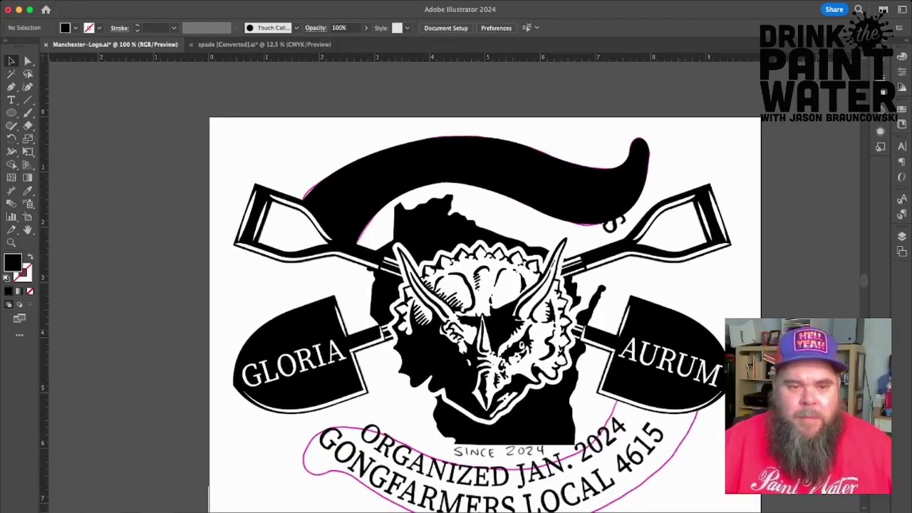
key(super+z)
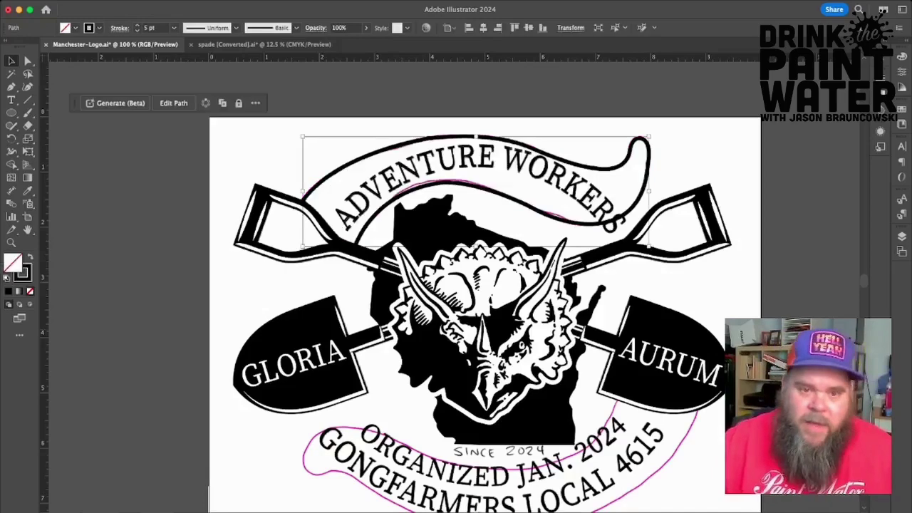
Draw a curved open path with the Pen tool just inside the upper banner's lower edge, ending in its curled right tail.
key(super+equal)
key(p)
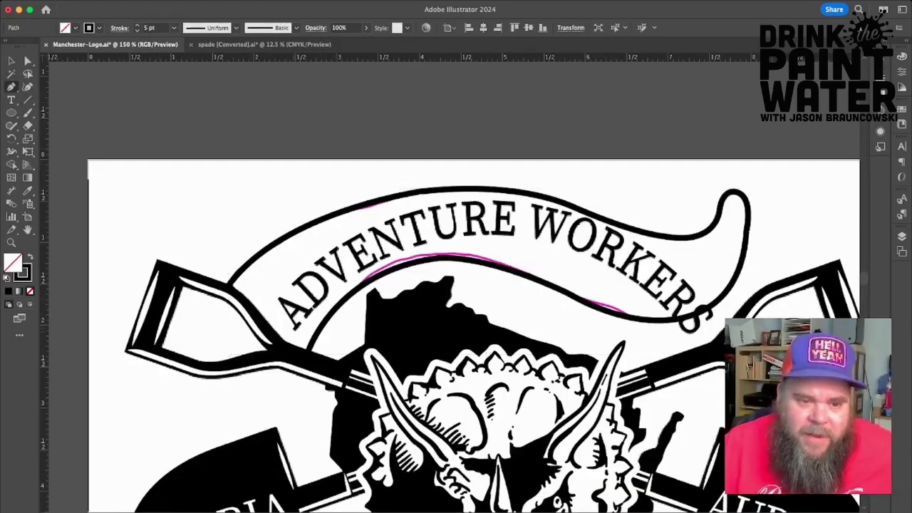
click(291, 328)
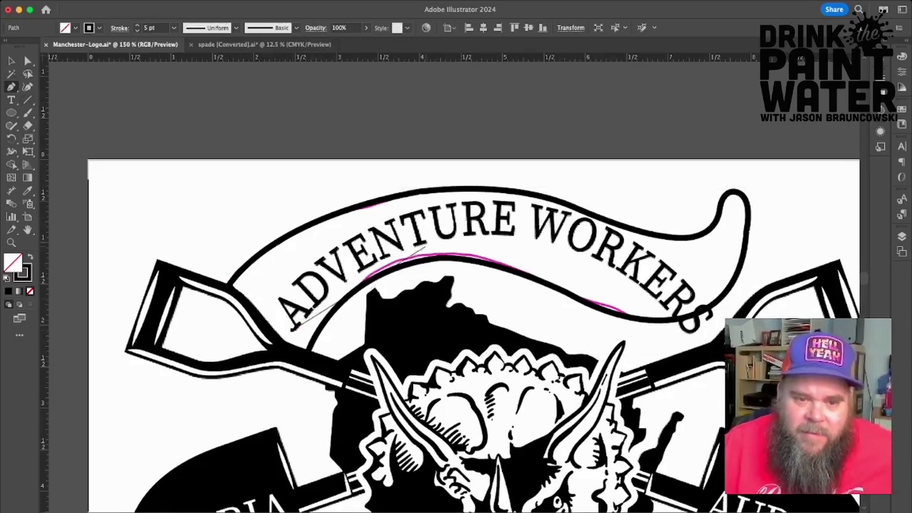
drag(424, 251, 511, 238)
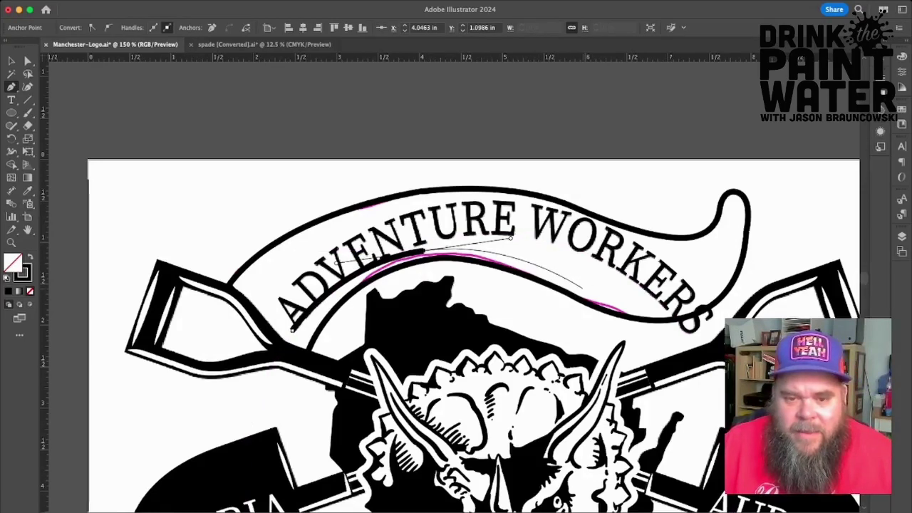
click(584, 288)
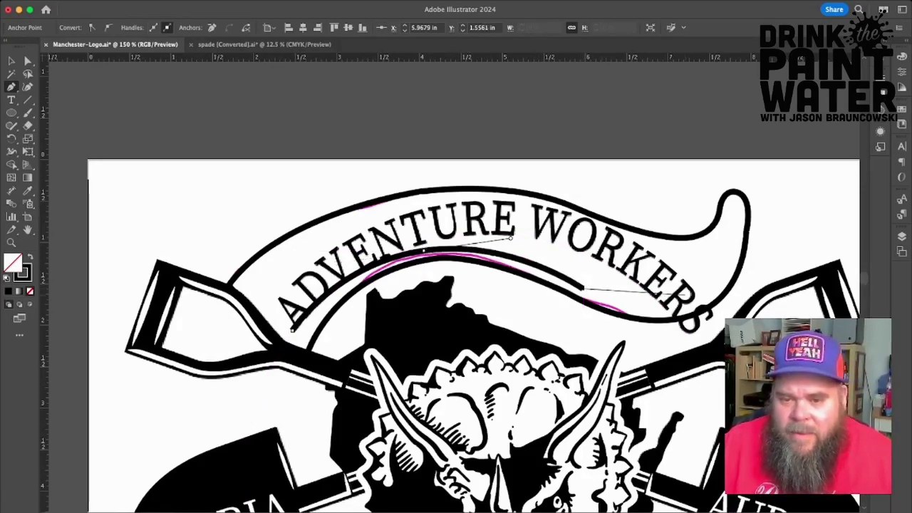
drag(710, 291, 761, 248)
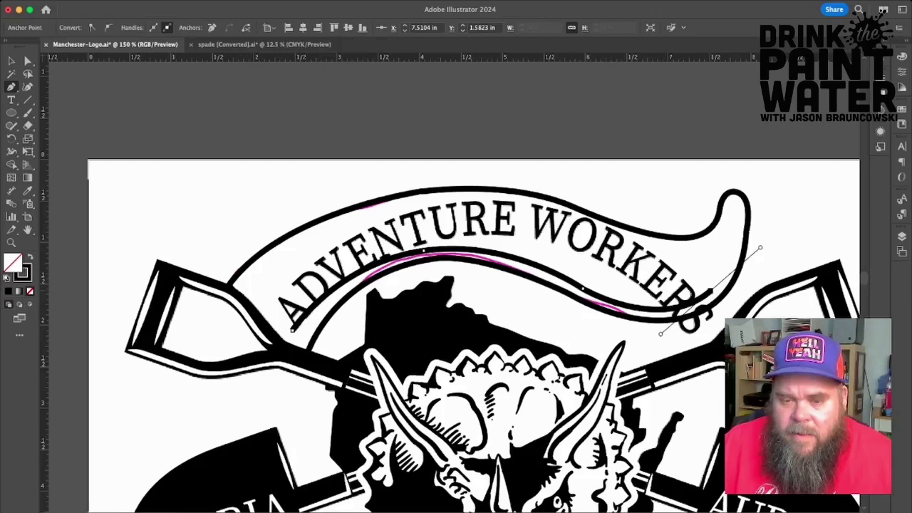
click(711, 291)
drag(735, 239, 744, 193)
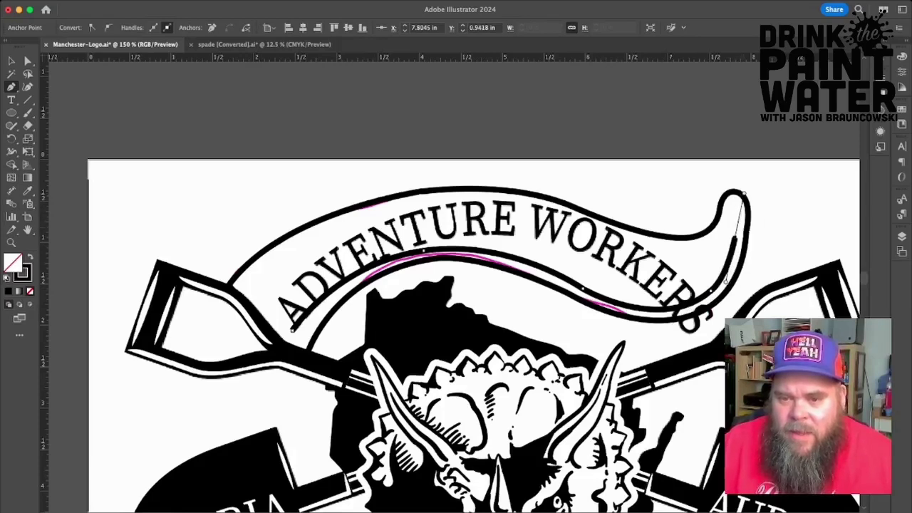
super+click(774, 203)
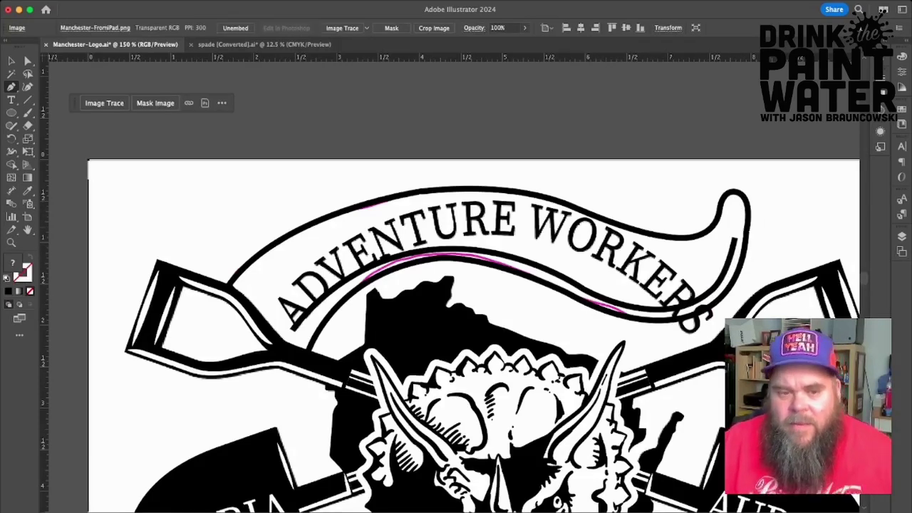
Add type along the newly drawn banner path reading "ADVENTURE WORKERS".
key(t)
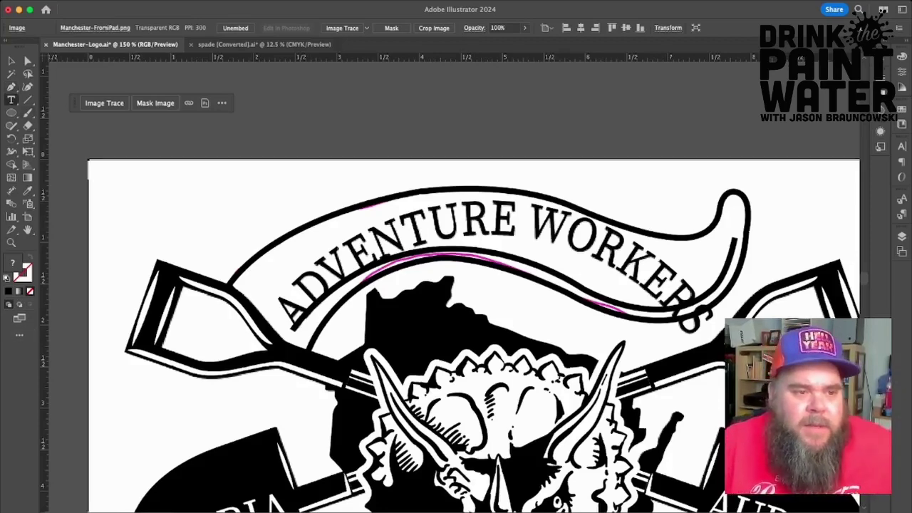
key(shift+t)
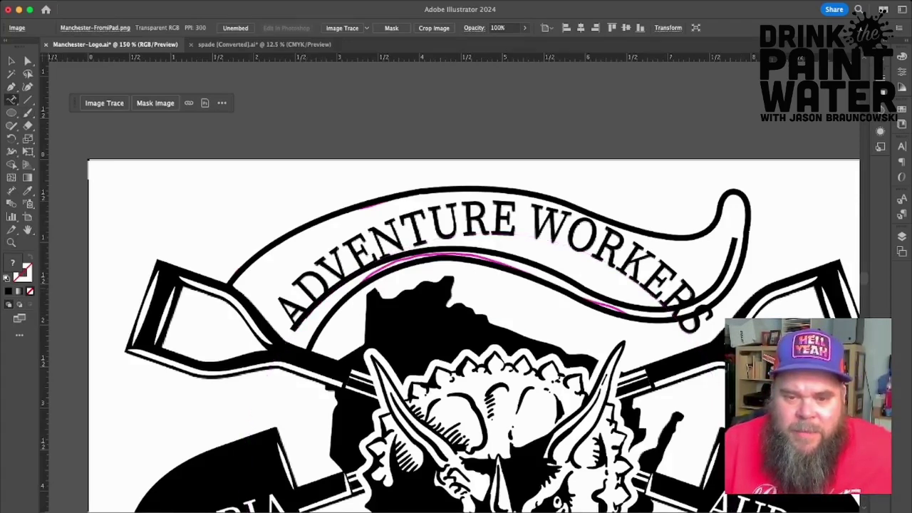
key(v)
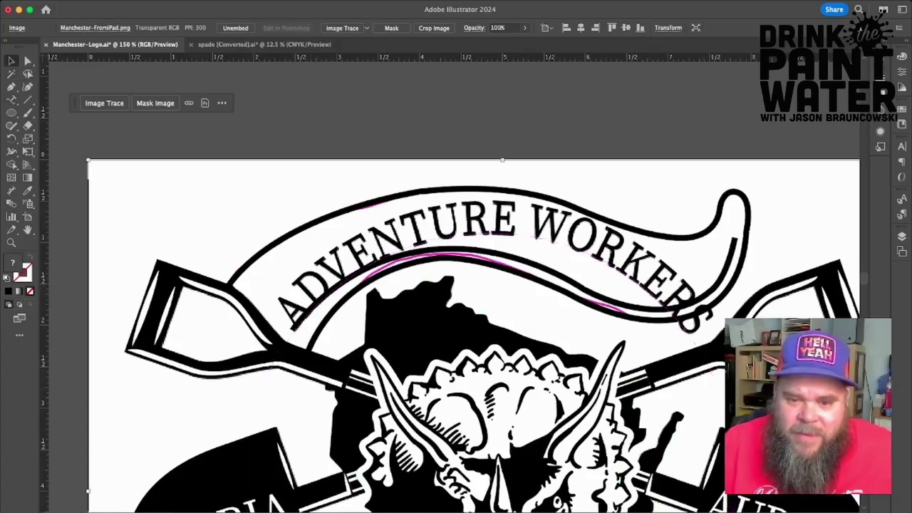
click(492, 232)
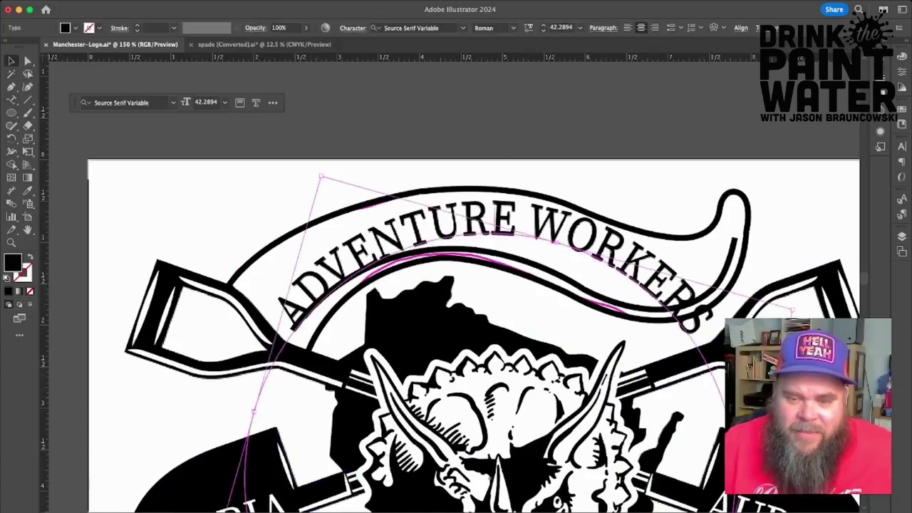
key(super+shift+a)
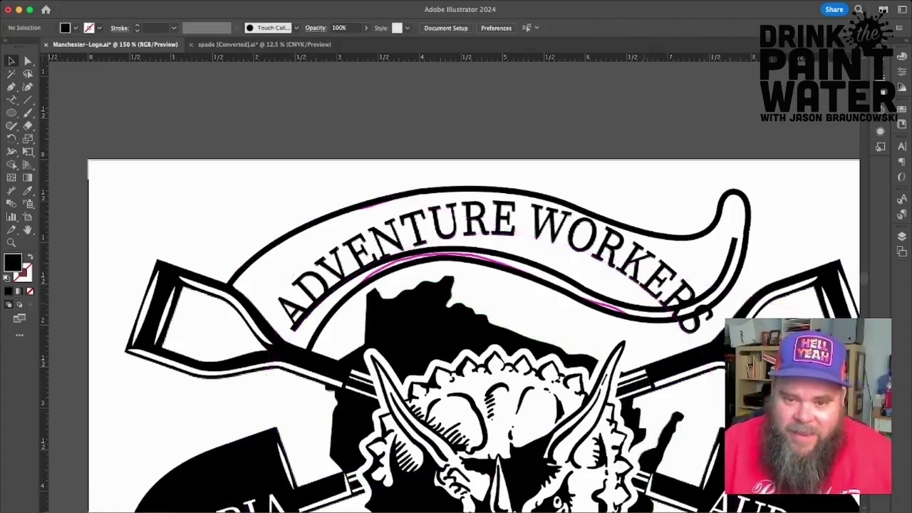
click(492, 253)
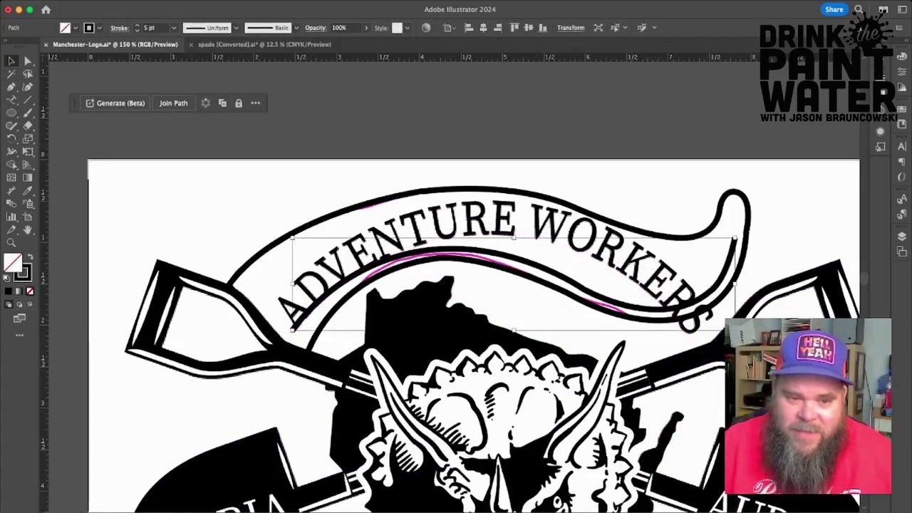
key(c)
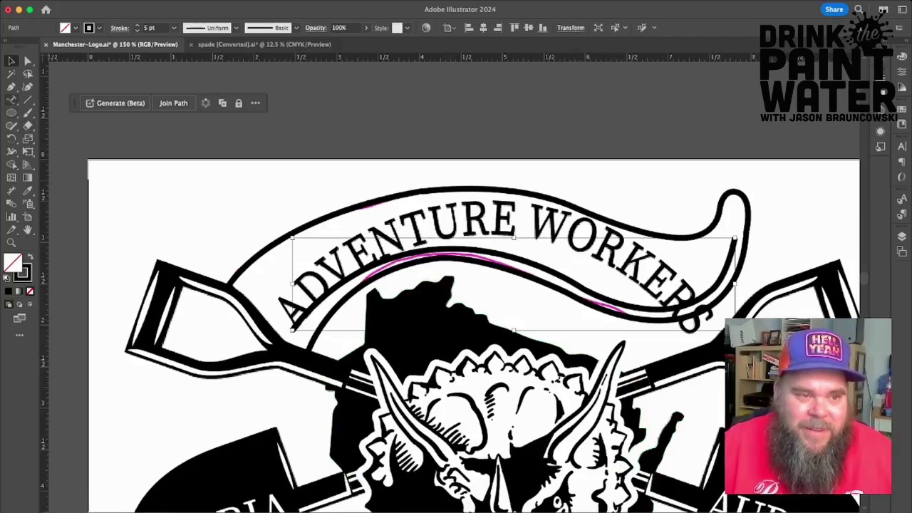
click(465, 251)
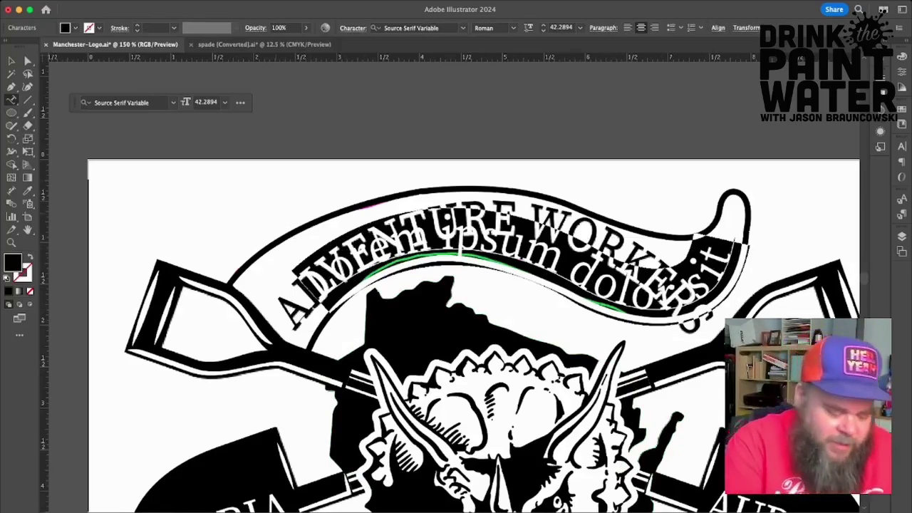
text(ADVEN)
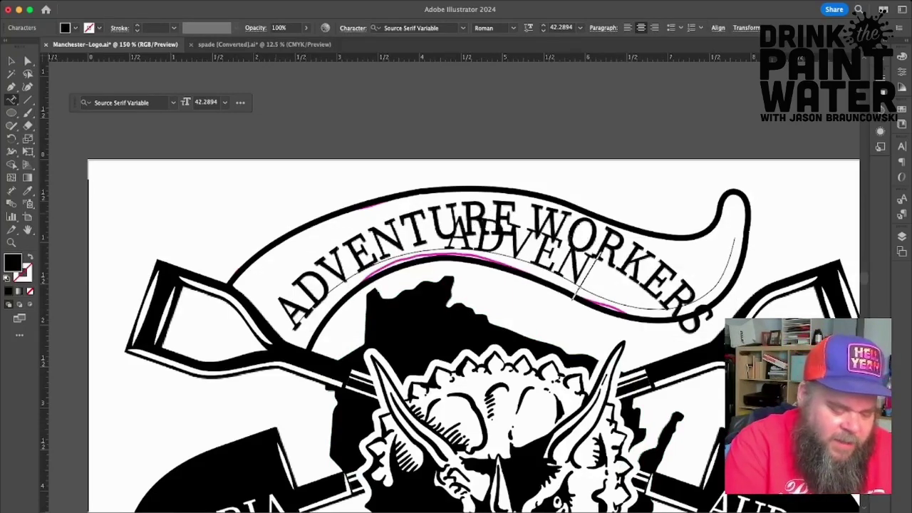
text(TURES WORKERS)
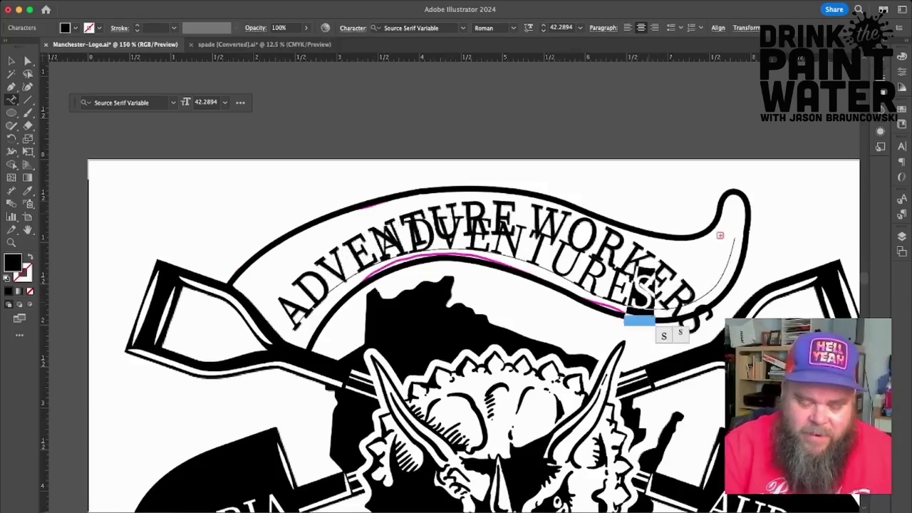
key(BackSpace)
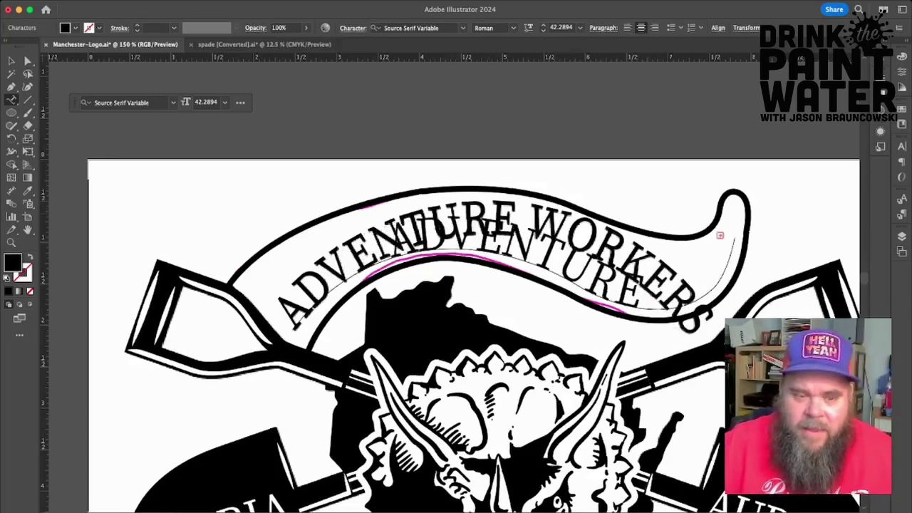
Extend the path text's range along the curve to fit both words, and move it slightly up and left inside the banner.
key(Escape)
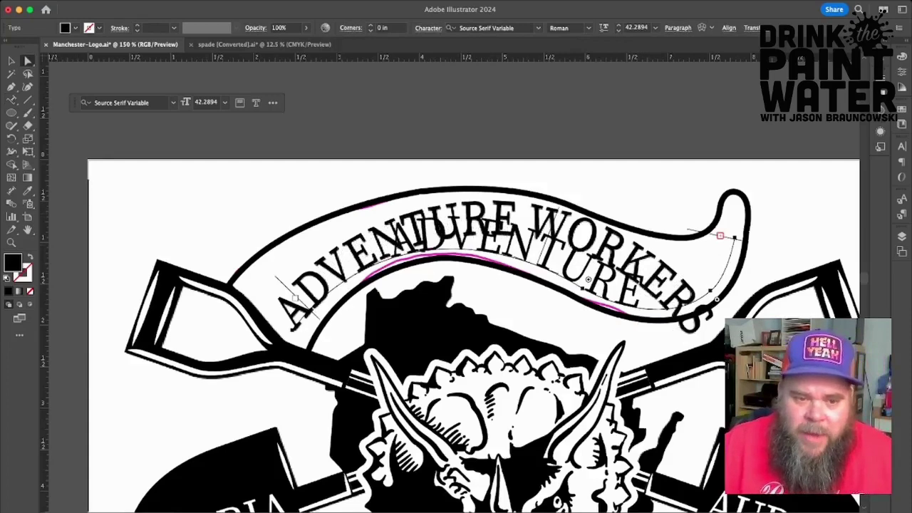
mouse_move(731, 238)
mouse_down()
mouse_move(721, 237)
mouse_move(729, 238)
mouse_up()
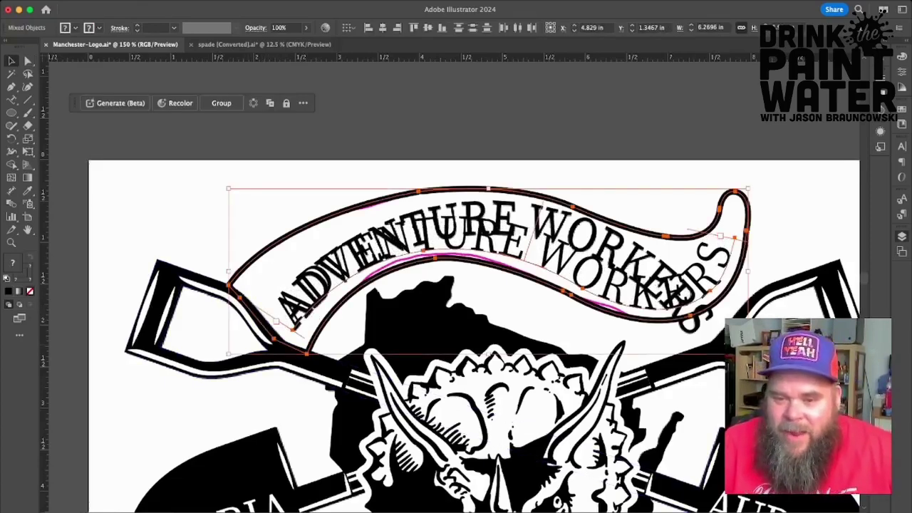
key(super+shift+a)
drag(499, 238, 486, 233)
Reshape the right end of the text path so the last letters of WORKERS follow the banner's upward tail.
key(a)
drag(723, 234, 733, 234)
drag(743, 190, 750, 192)
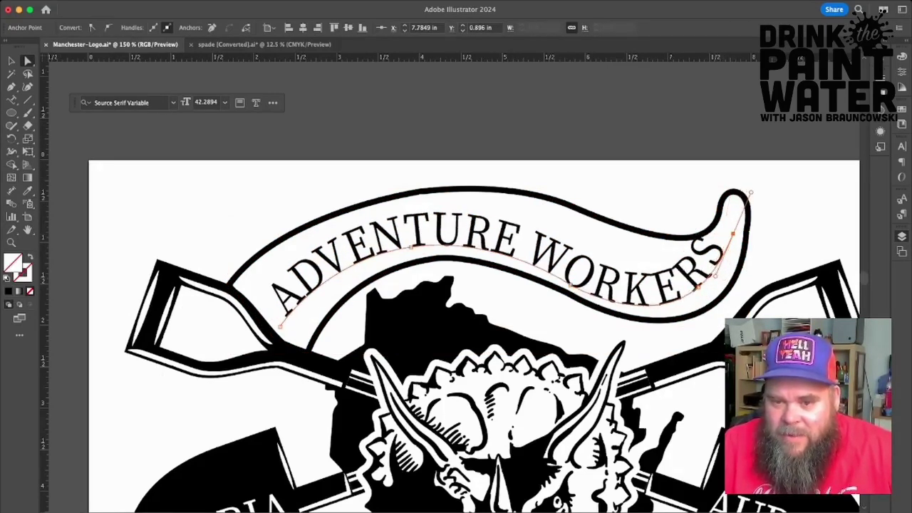
drag(734, 234, 740, 242)
click(698, 287)
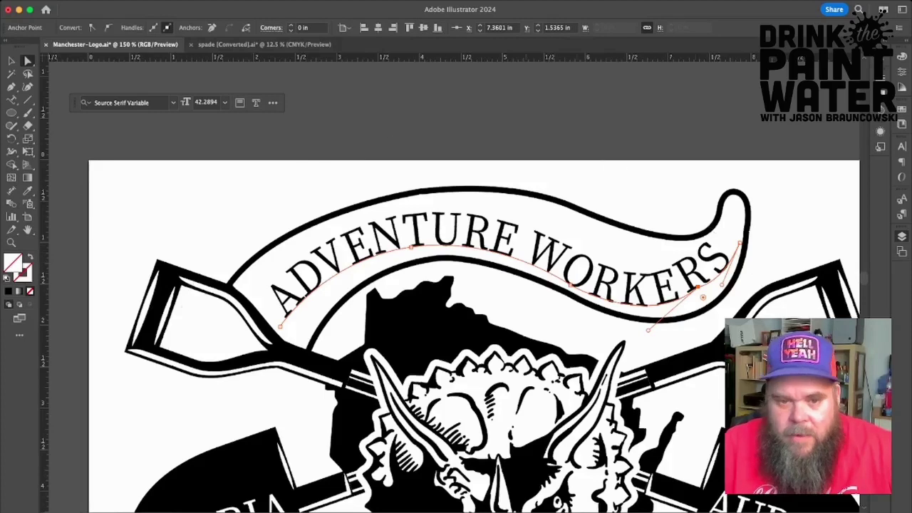
Fine-tune the text path's left end, middle and right anchors to even out the lettering's spacing from the banner's edges.
click(289, 325)
drag(289, 325, 289, 325)
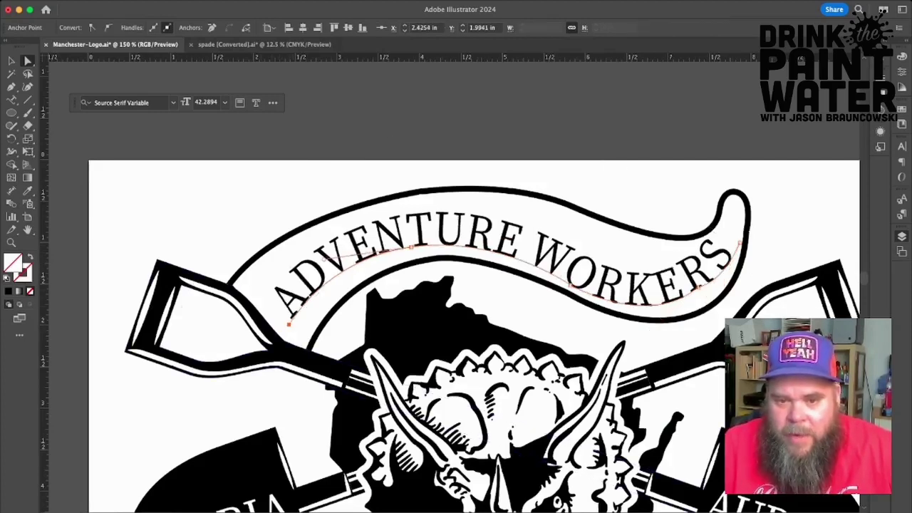
drag(571, 285, 568, 275)
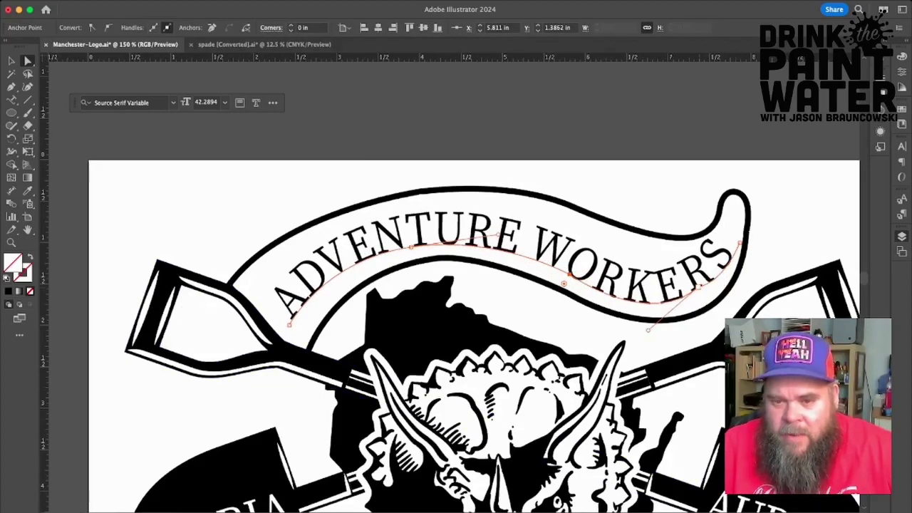
click(704, 286)
drag(703, 286, 705, 289)
drag(740, 243, 738, 241)
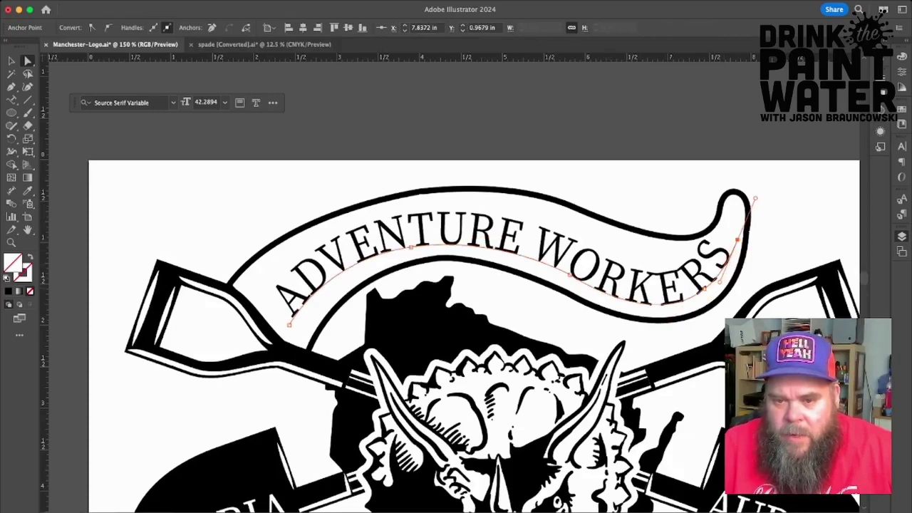
key(v)
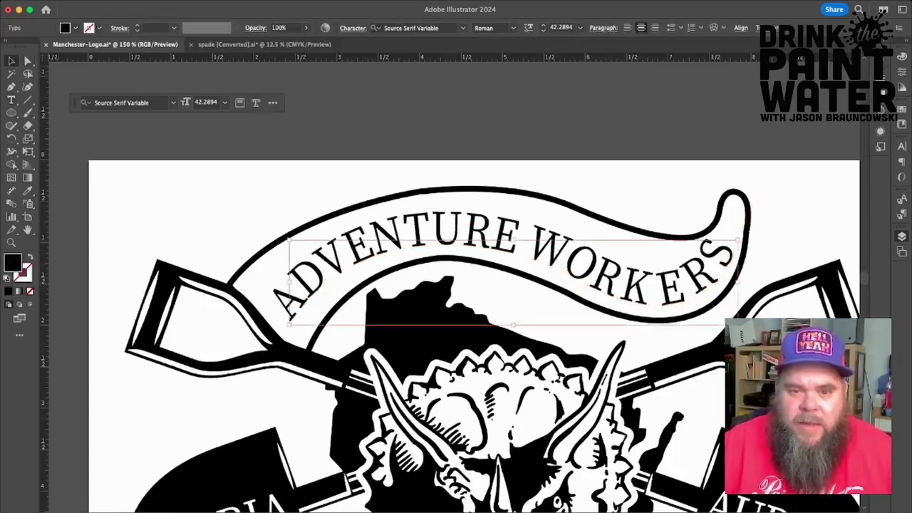
key(super+shift+a)
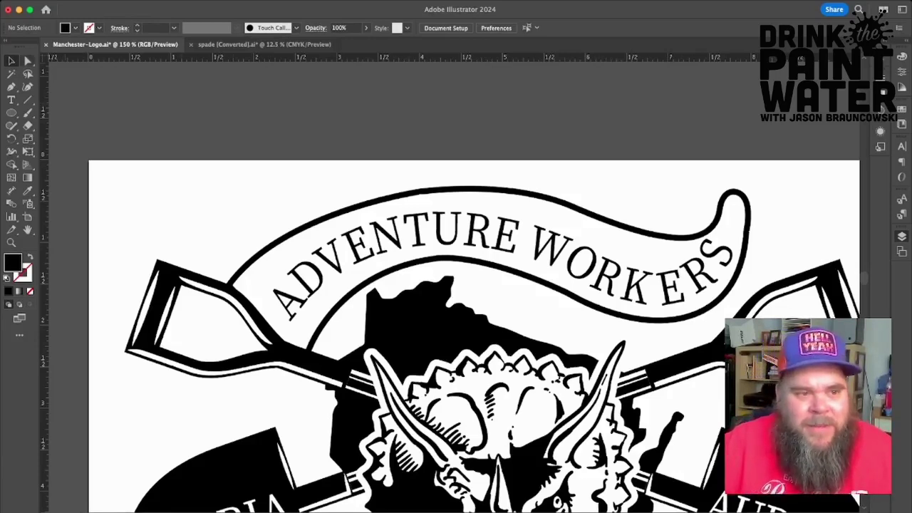
Round the inner anchors of the ADVENTURE WORKERS text path with a corner radius of about 0.8 in.
key(a)
key(v)
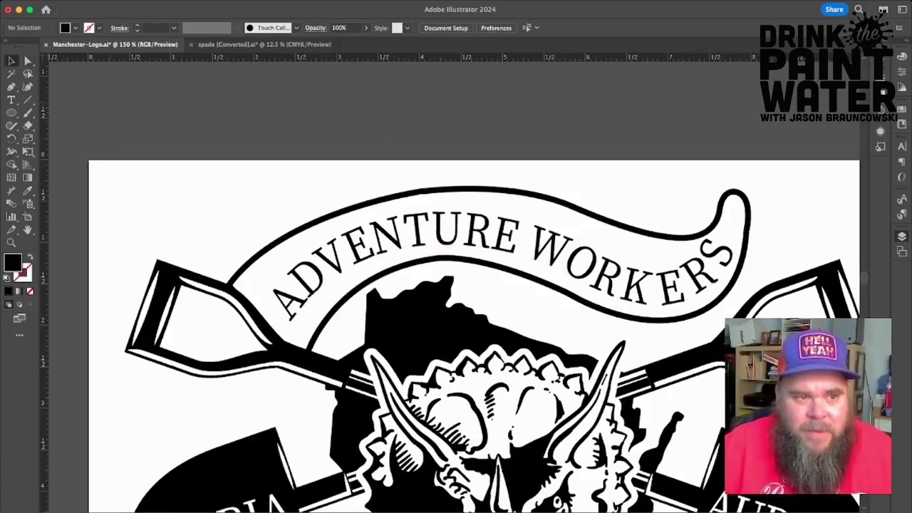
key(a)
click(510, 245)
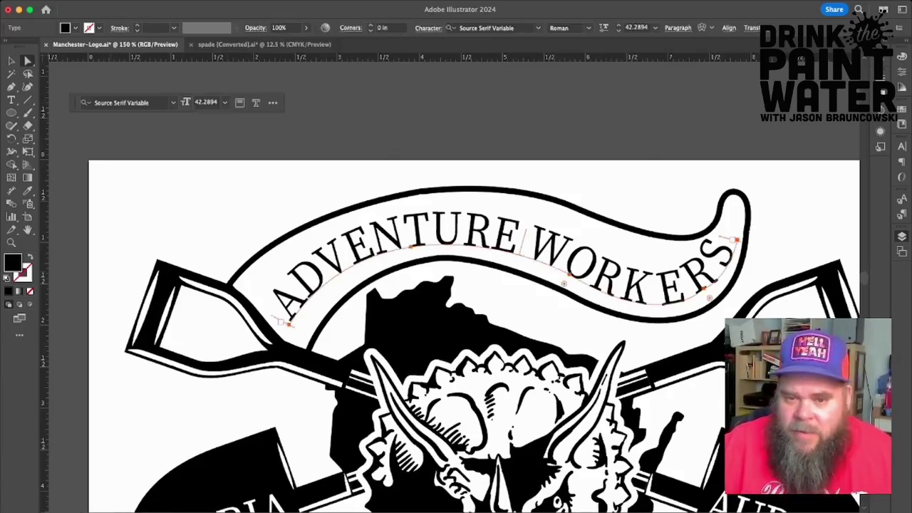
drag(564, 284, 536, 332)
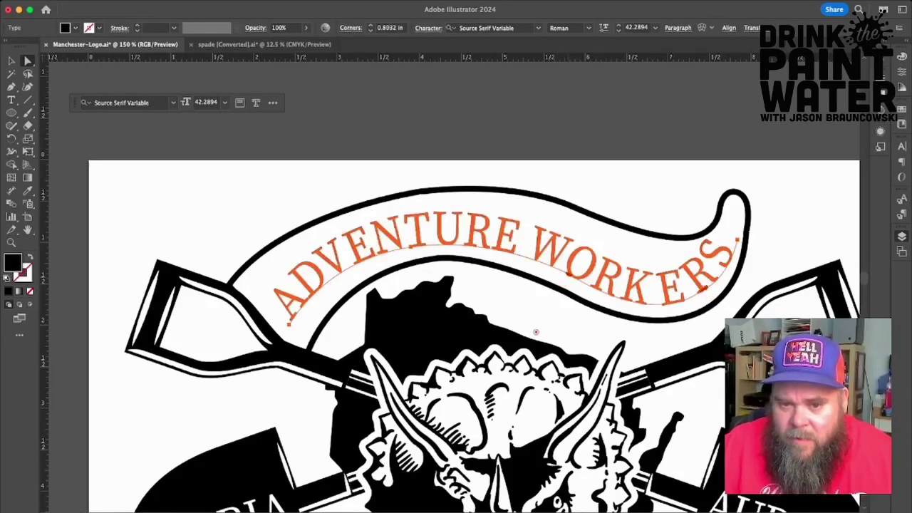
key(Escape)
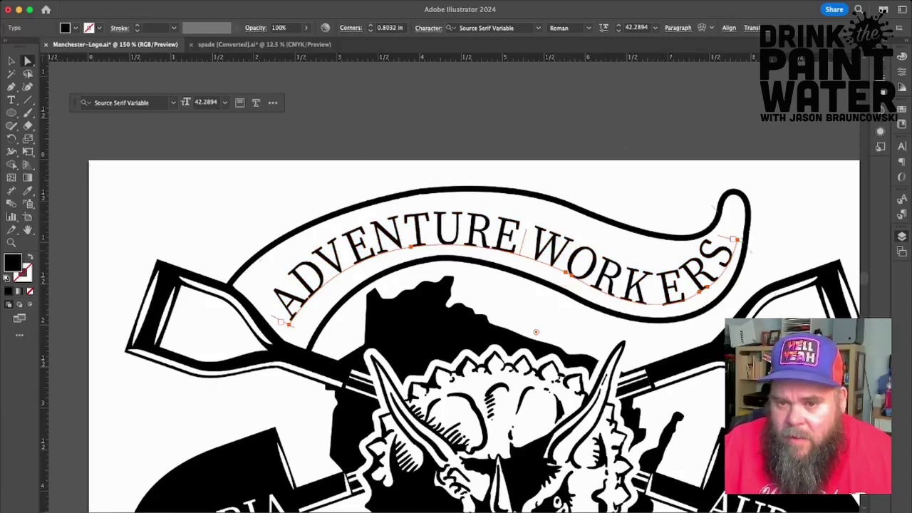
Scale the ADVENTURE WORKERS path text down slightly inside the banner, to a font size of about 40.13 pt.
key(v)
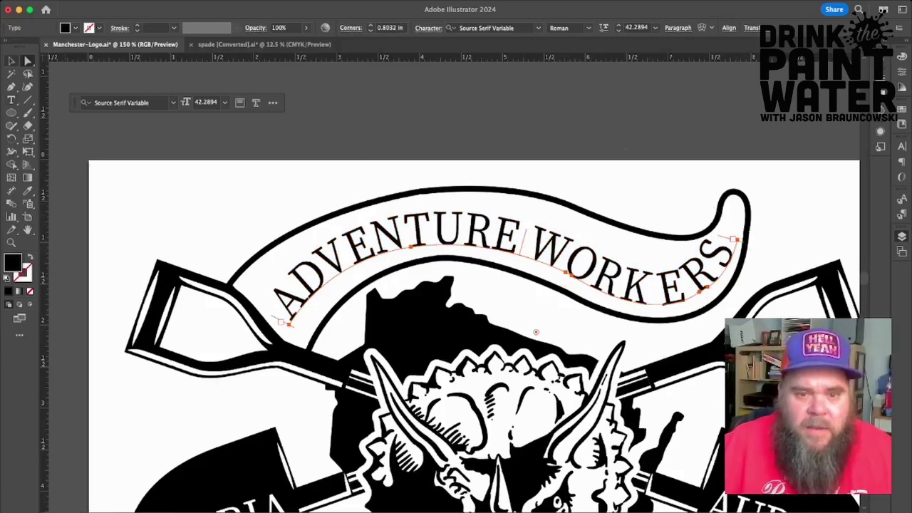
mouse_move(739, 240)
mouse_down()
mouse_move(728, 236)
mouse_move(735, 245)
mouse_up()
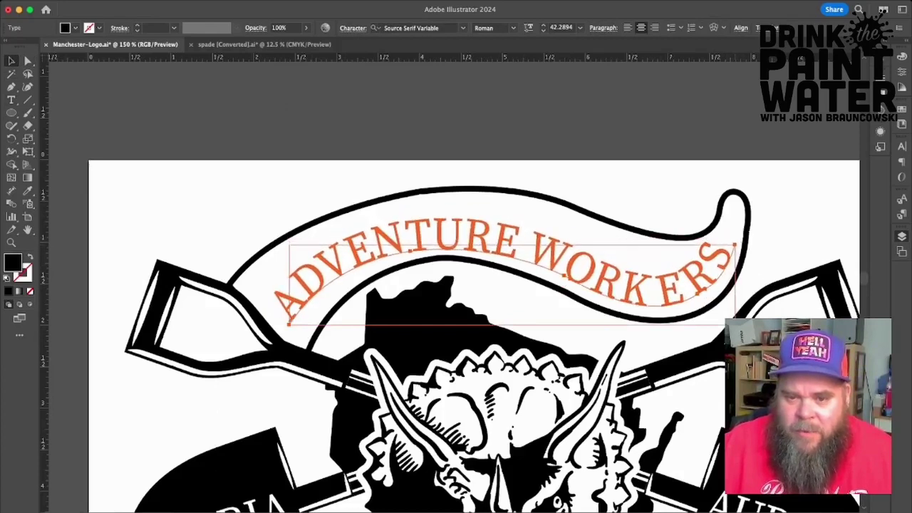
click(280, 319)
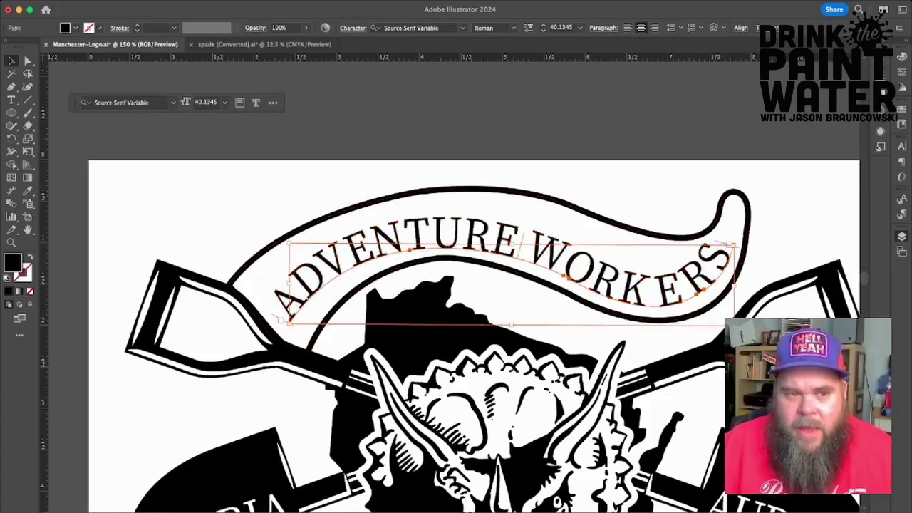
Adjust the inner curve where the banner outline turns up into its tail, rounding its corner to about 0.45 in.
key(a)
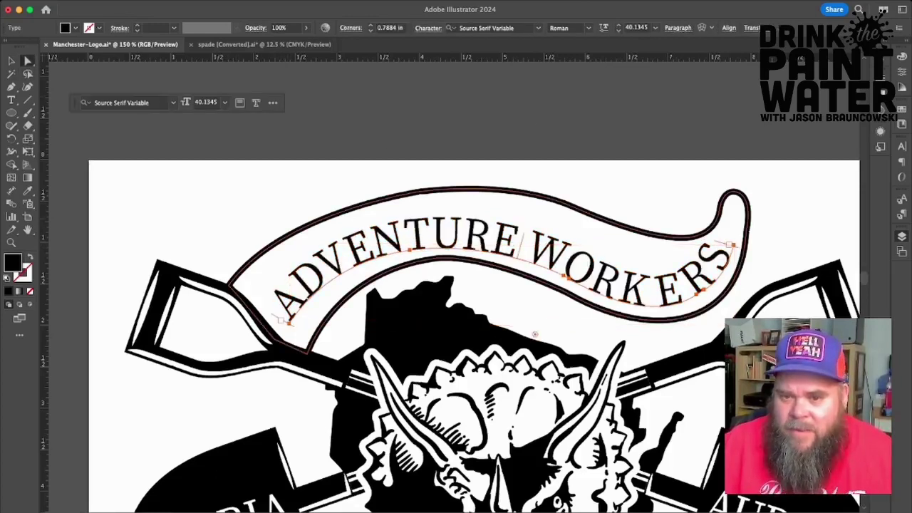
click(707, 239)
drag(719, 215, 716, 214)
click(719, 208)
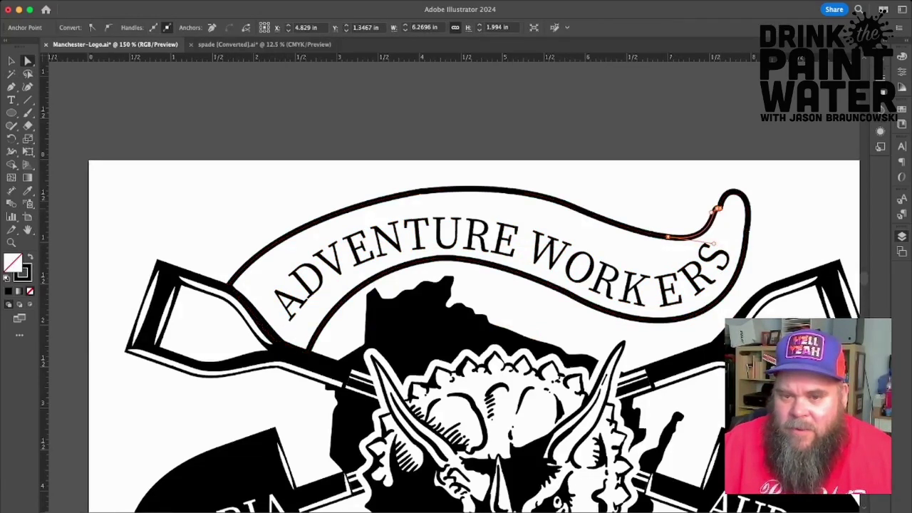
drag(722, 185, 727, 186)
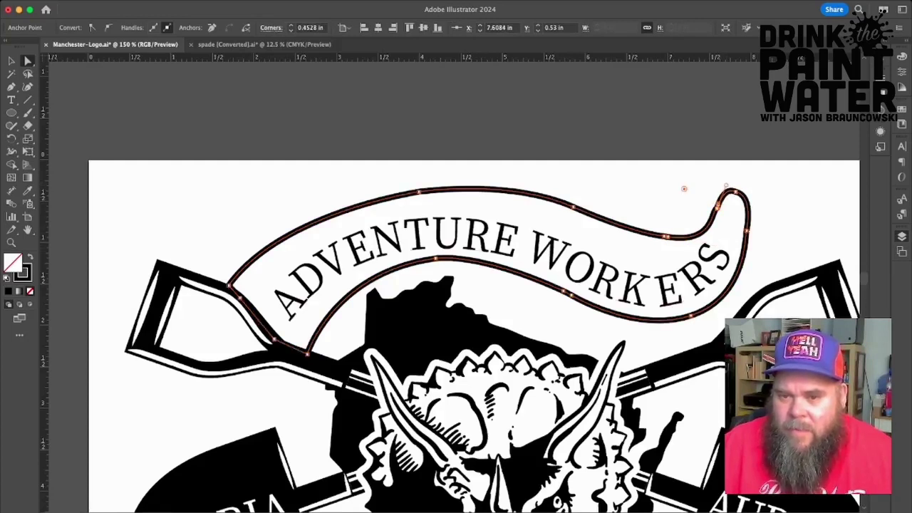
key(super+shift+a)
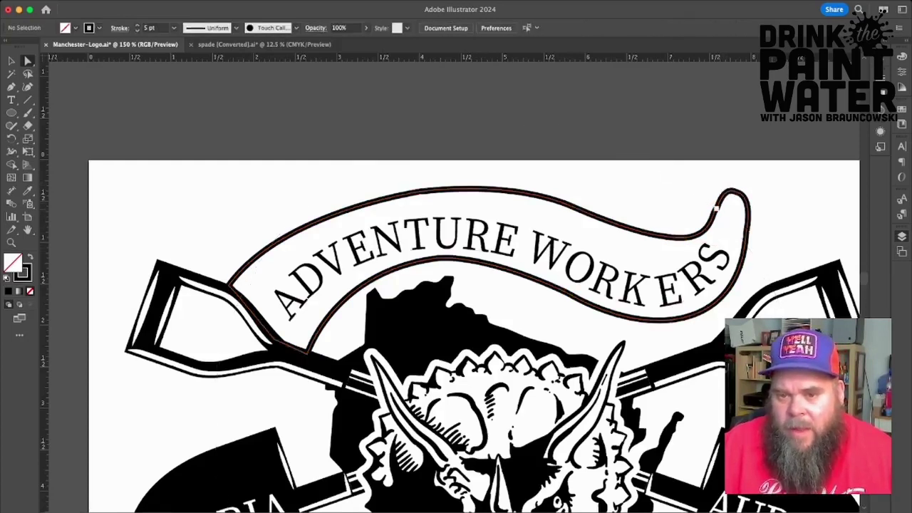
Smooth the kink on the inner side of the banner's tail by moving its anchor lower, and try to round the tip anchor.
key(super+equal)
key(super+equal)
key(super+equal)
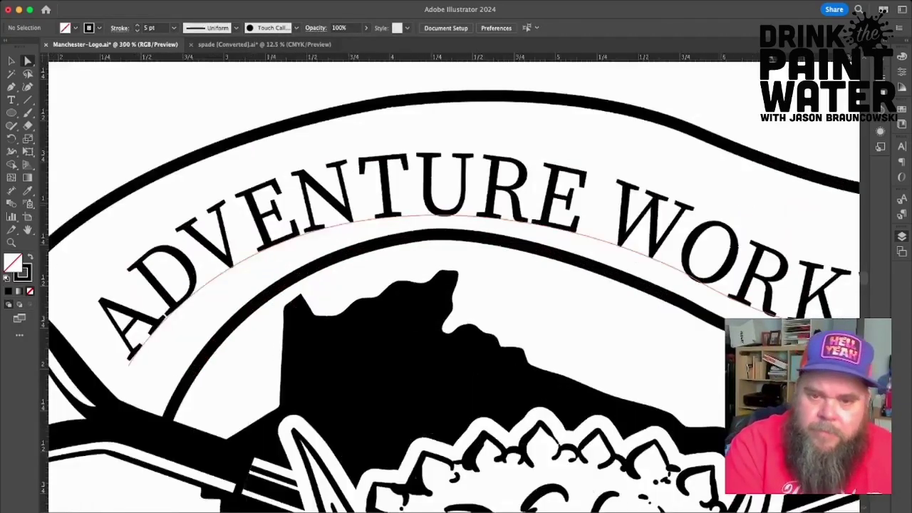
scroll(456, 285, right, 10)
scroll(456, 285, up, 3)
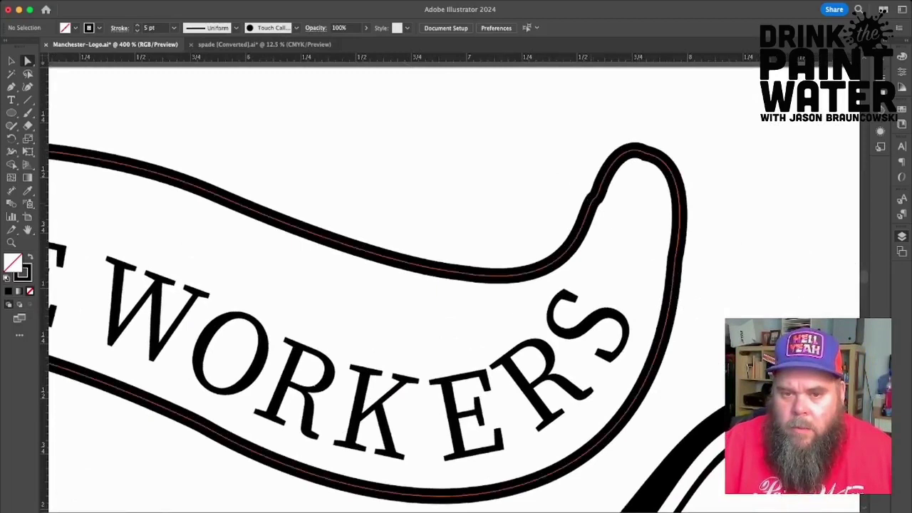
click(596, 198)
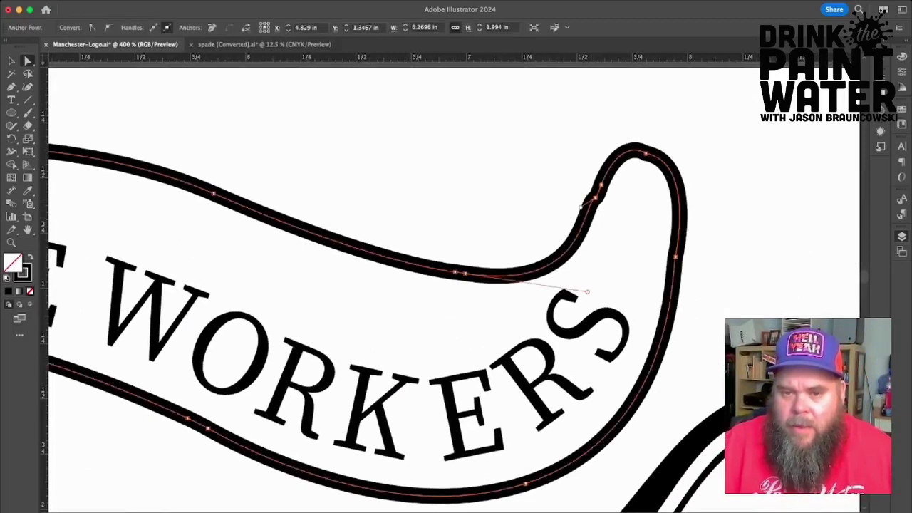
key(super+z)
click(593, 197)
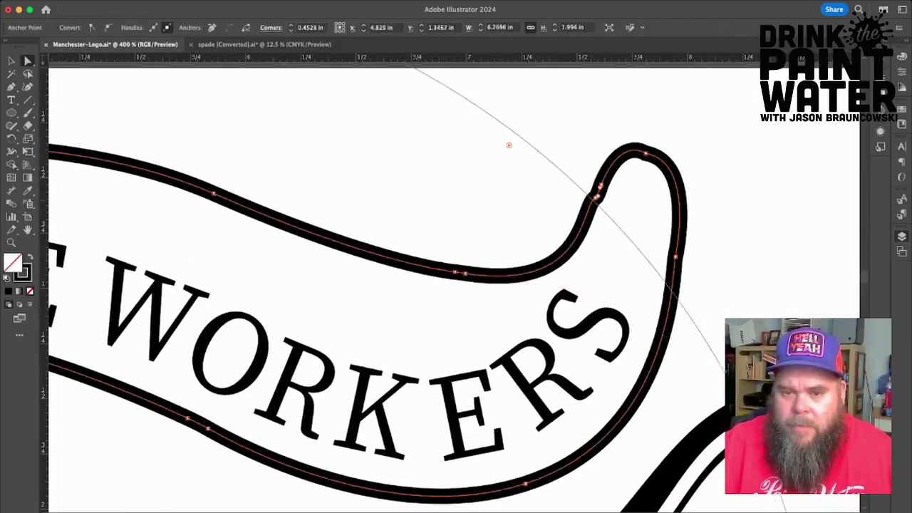
drag(597, 196, 585, 233)
click(646, 154)
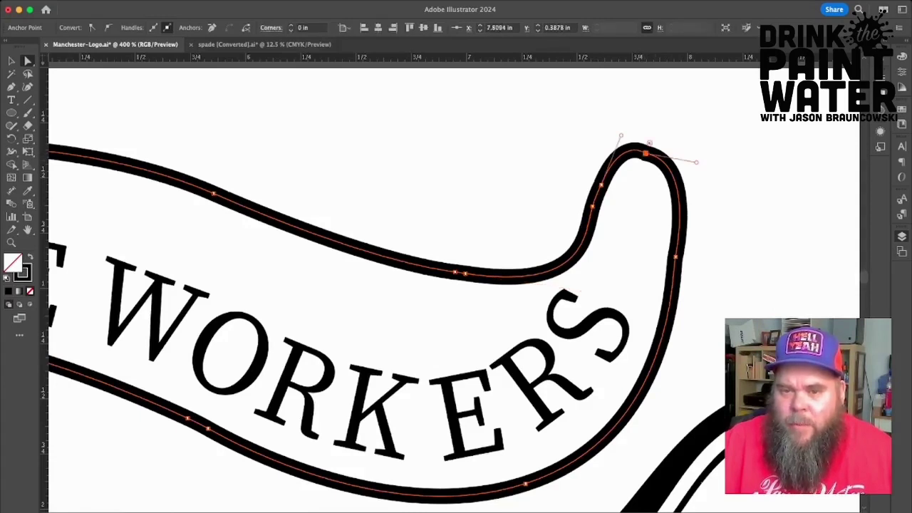
drag(649, 143, 665, 97)
key(super+shift+a)
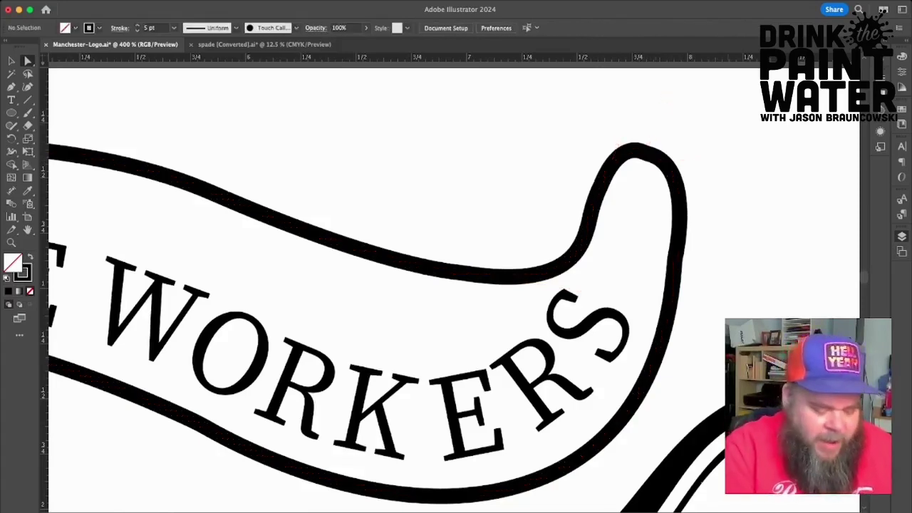
Turn the ADVENTURE WORKERS lettering white by sampling the GLORIA lettering, and swap the banner's stroke and fill to make it solid black.
key(super+minus)
key(super+minus)
key(super+minus)
key(super+minus)
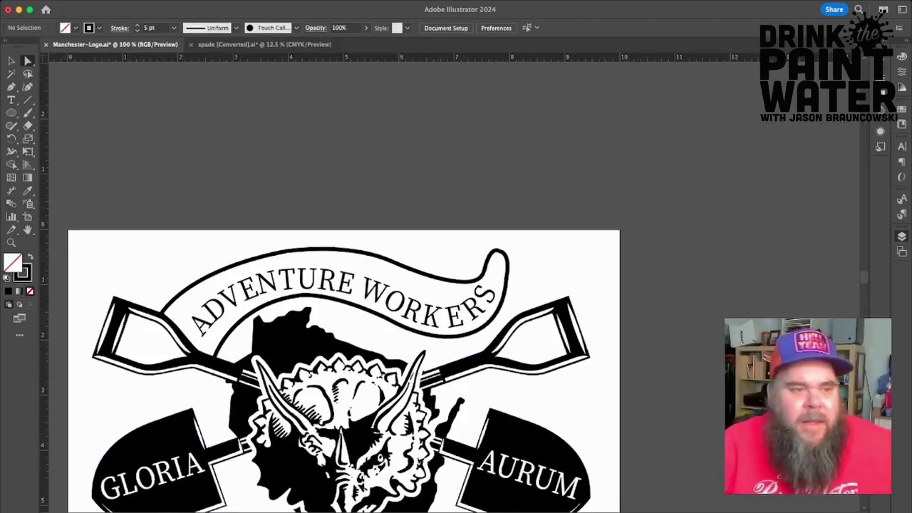
key(v)
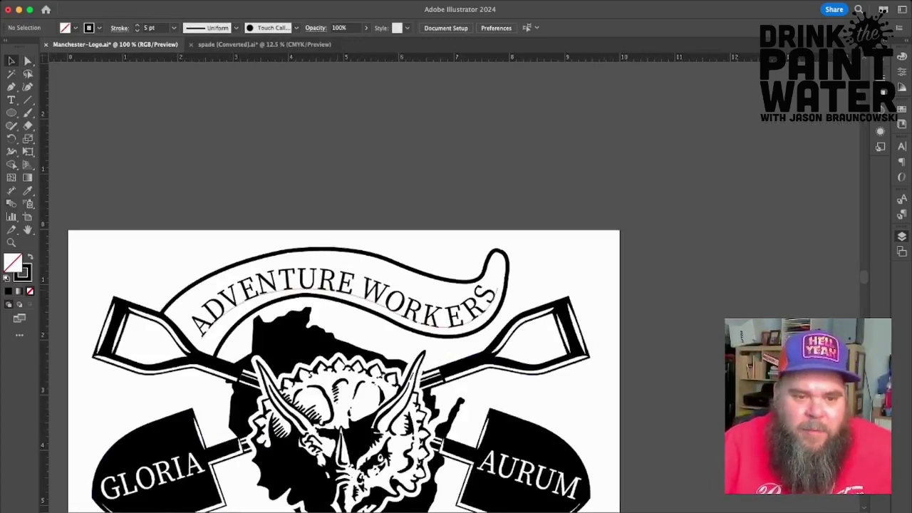
click(345, 284)
click(27, 191)
click(153, 478)
click(11, 62)
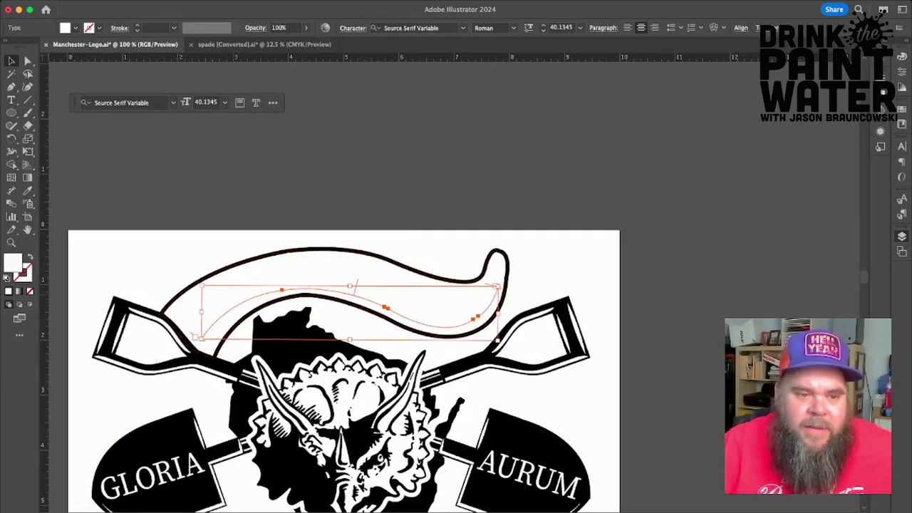
click(371, 254)
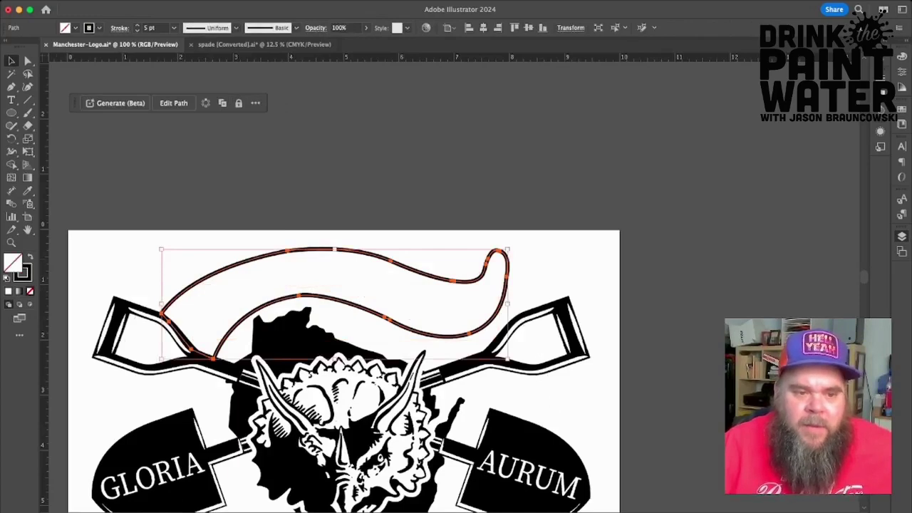
key(shift+x)
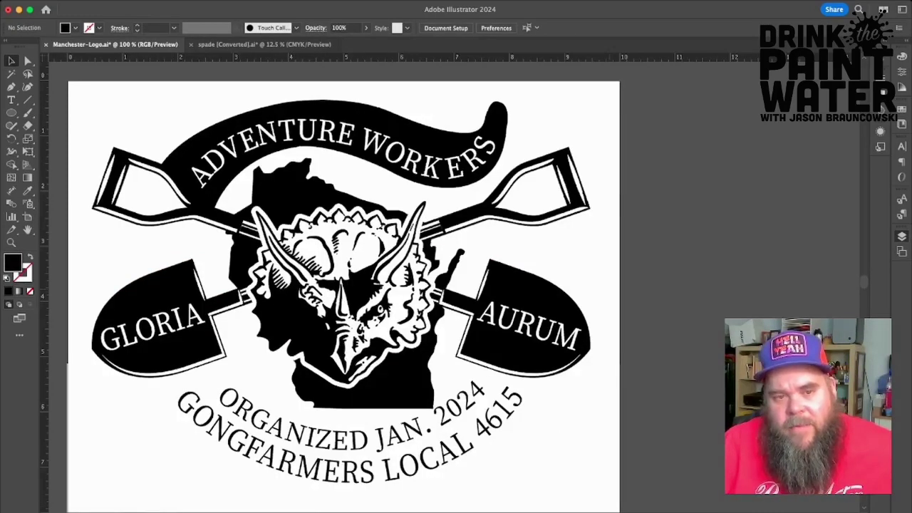
Reduce the font size of the ADVENTURE WORKERS lettering to 36.1345 pt.
key(t)
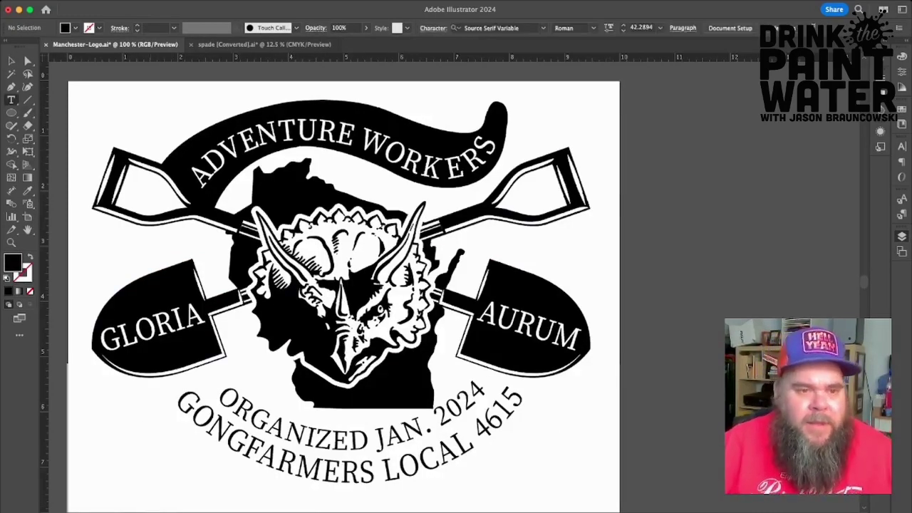
triple_click(277, 136)
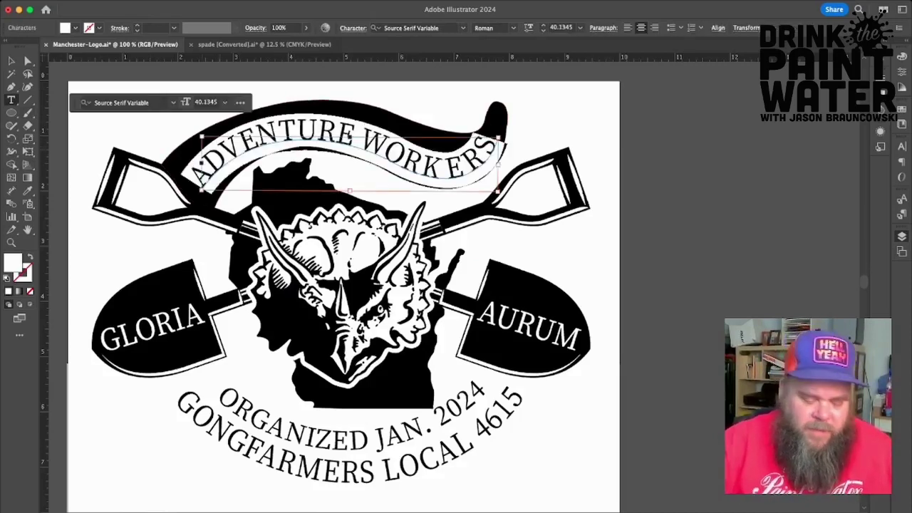
key(shift+super+comma)
key(shift+super+comma)
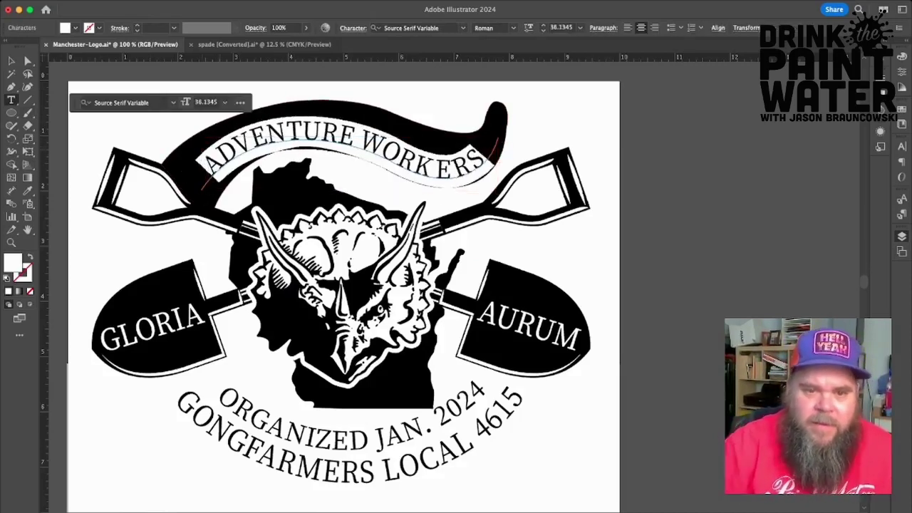
key(Escape)
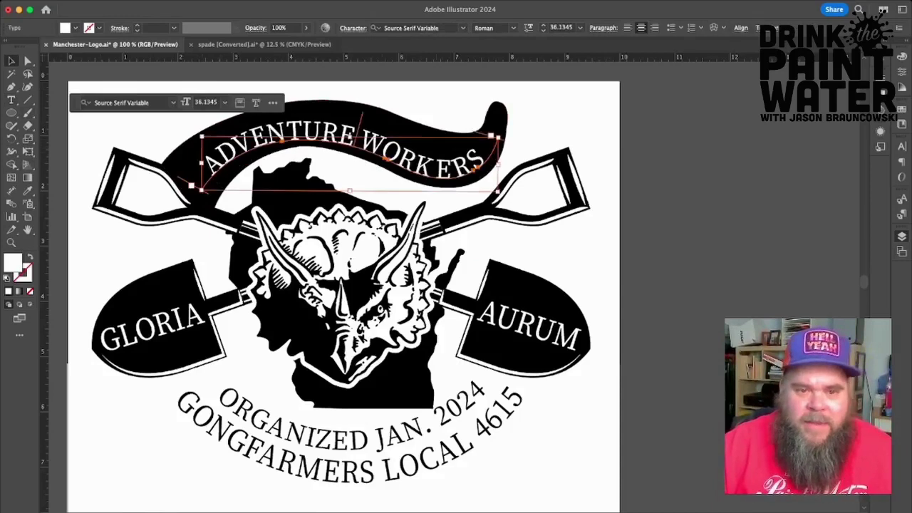
key(shift+super+a)
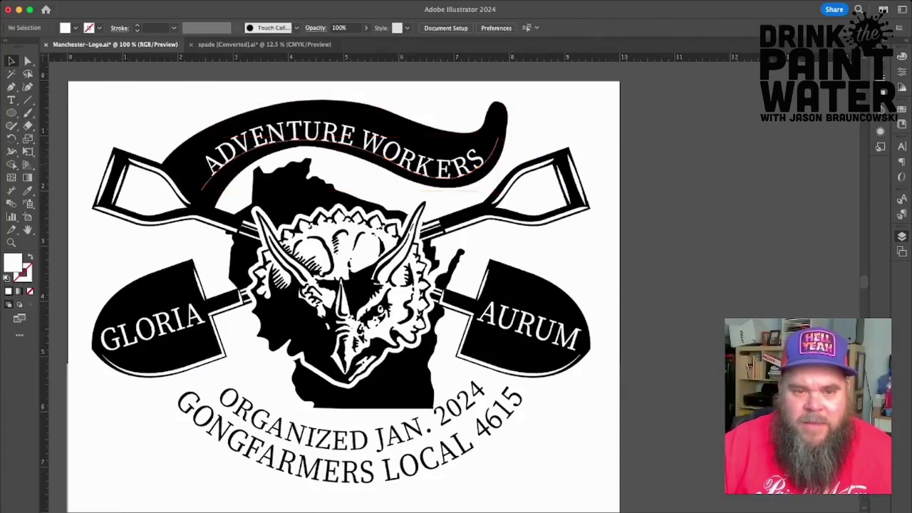
Move the ADVENTURE WORKERS text slightly up and left, and rotate it slightly counterclockwise to center it within the black banner.
drag(372, 143, 367, 139)
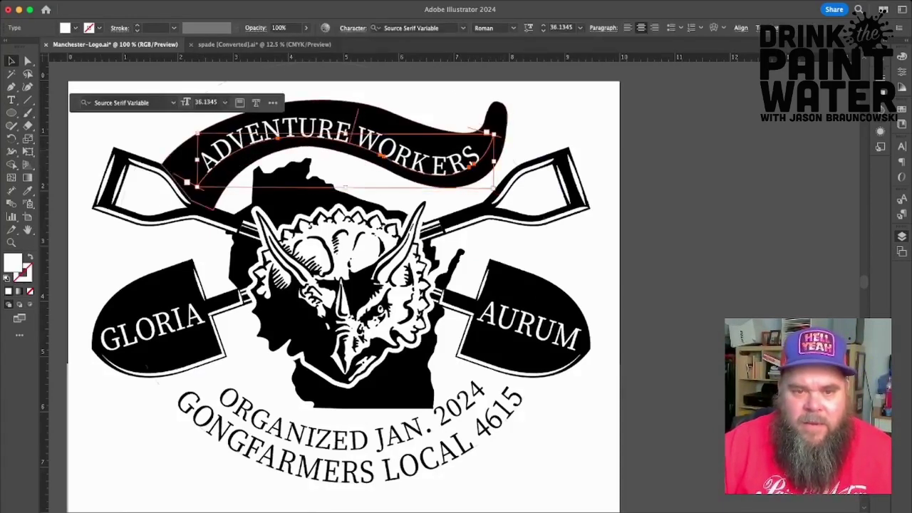
drag(499, 129, 498, 124)
drag(420, 158, 421, 156)
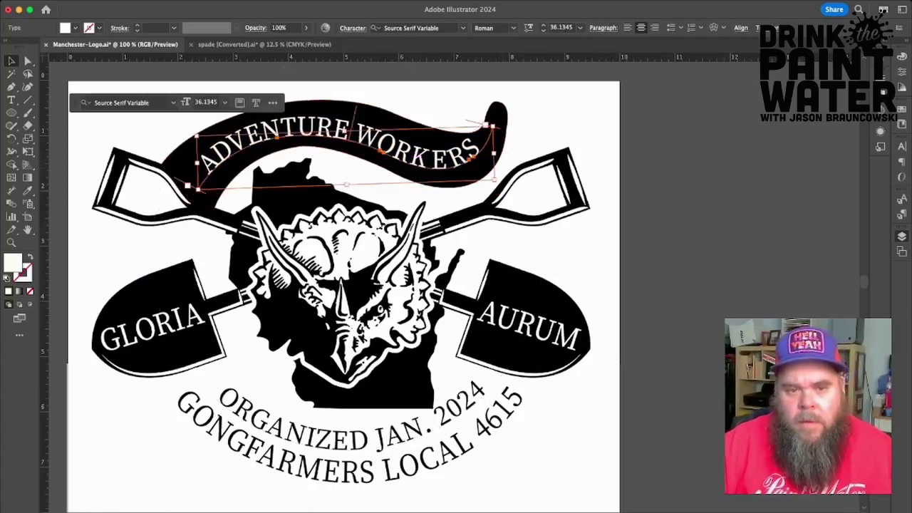
key(super+shift+a)
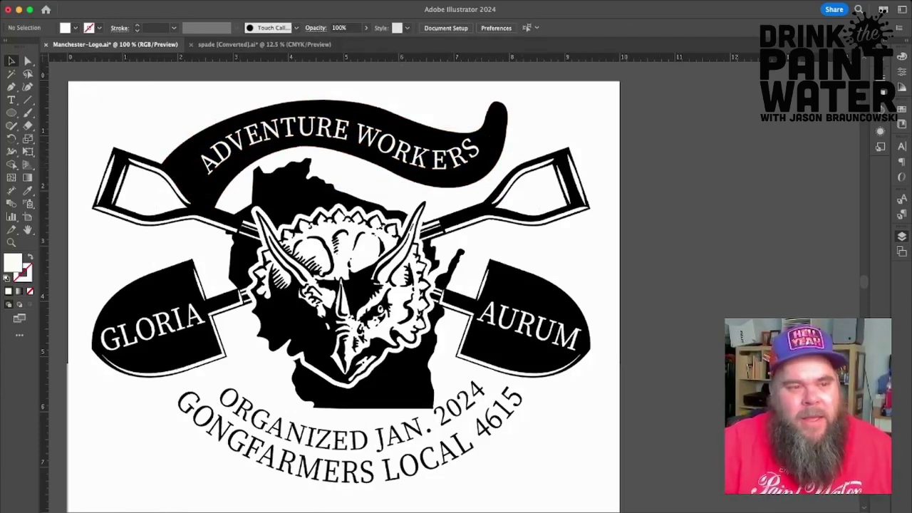
Fine-tune the ADVENTURE WORKERS text's range along its path, shifting the words slightly toward the banner's left end.
key(a)
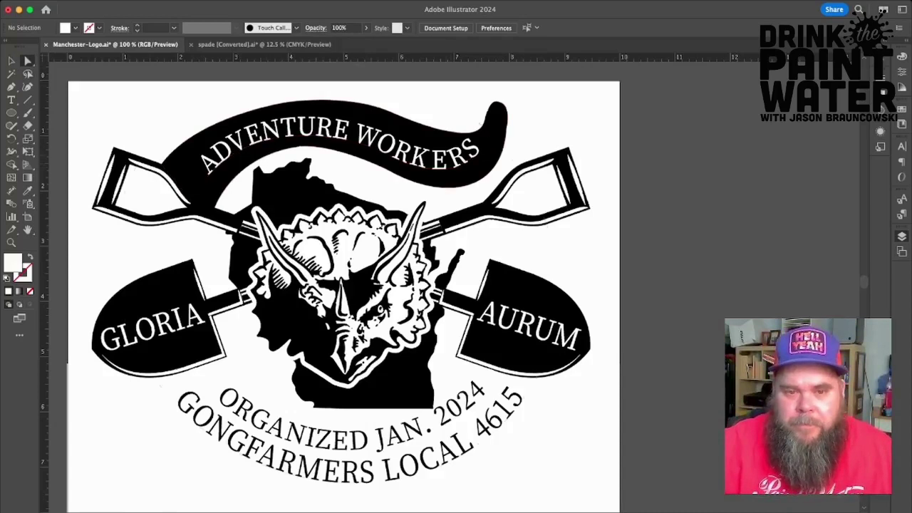
click(469, 159)
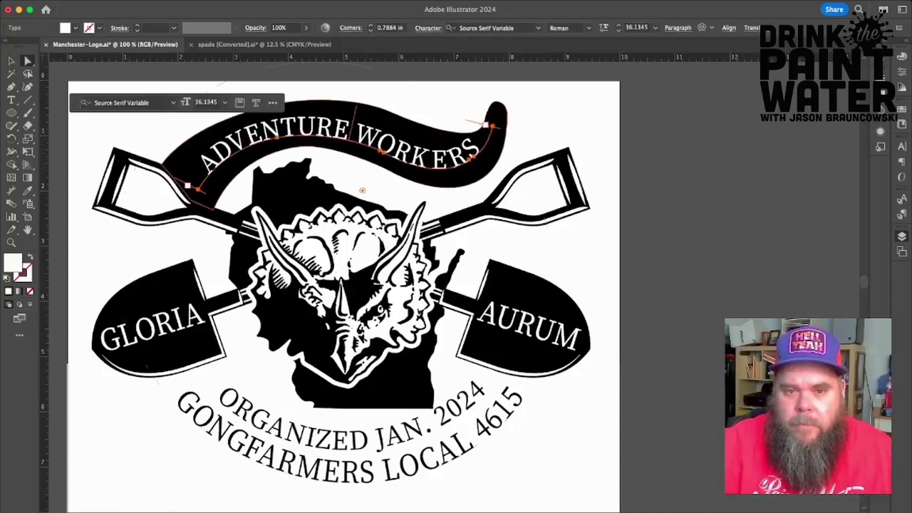
drag(492, 126, 489, 136)
key(Escape)
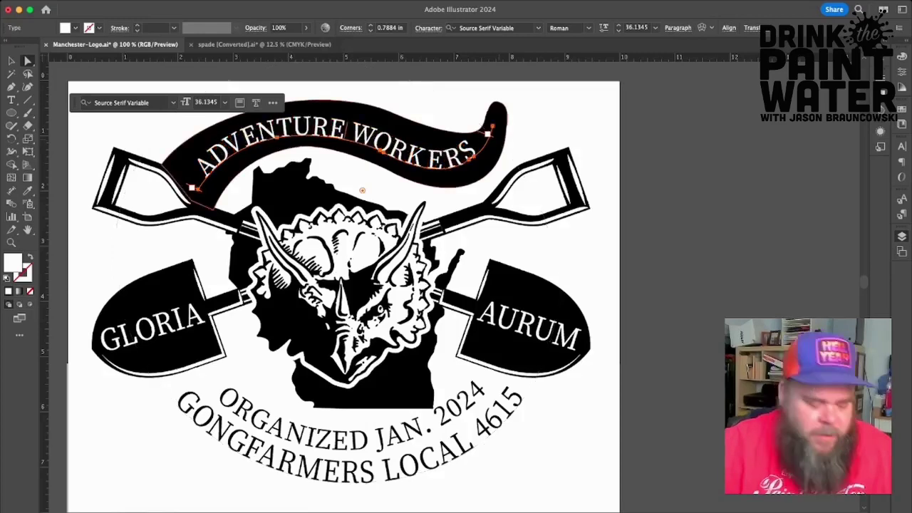
key(super+equal)
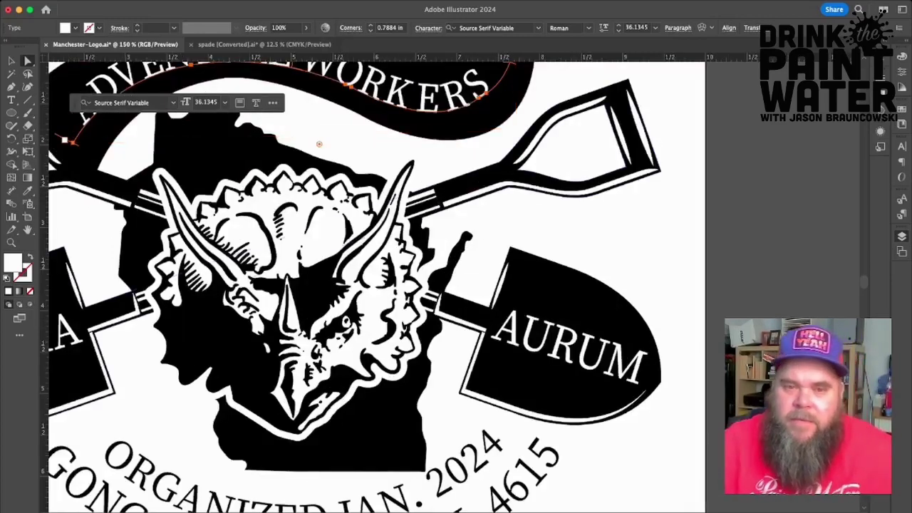
scroll(357, 285, up, 3)
drag(294, 126, 301, 127)
key(super+shift+z)
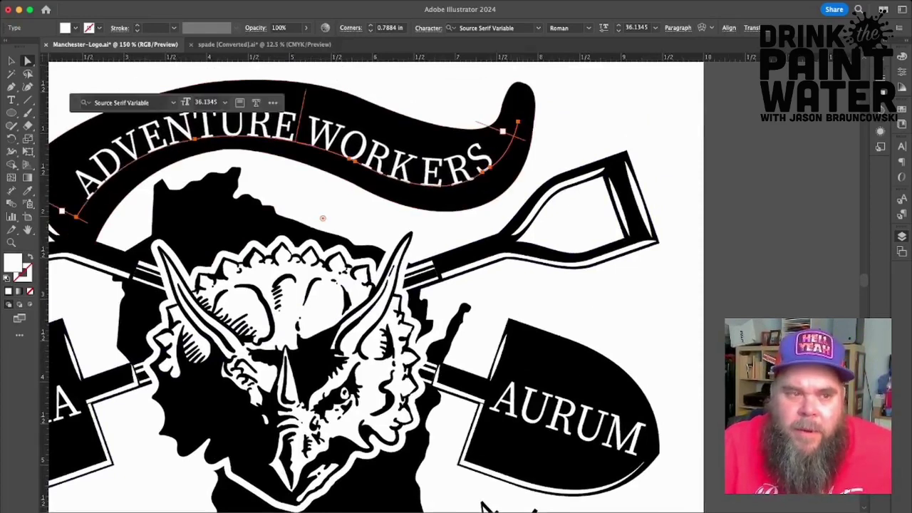
Shift the end anchor of the ADVENTURE WORKERS path slightly toward the banner's tip and move the text slightly left.
click(570, 118)
click(518, 122)
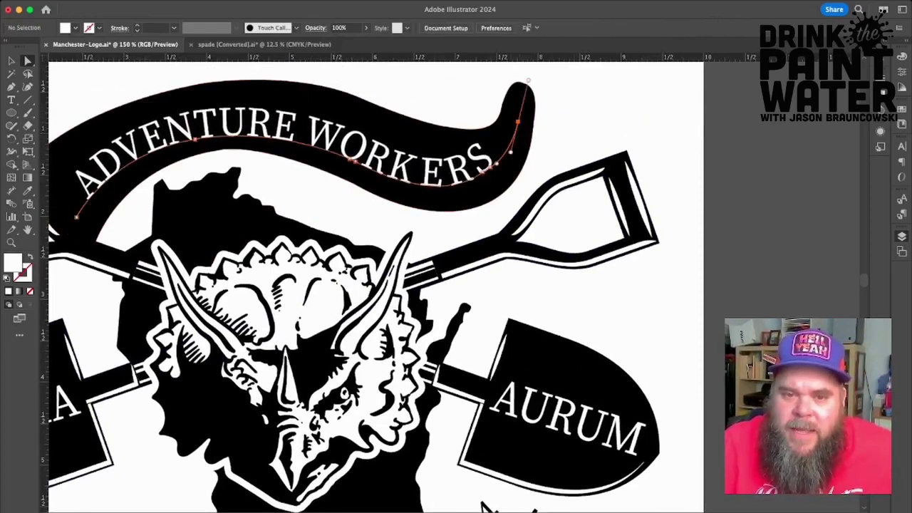
drag(528, 80, 535, 84)
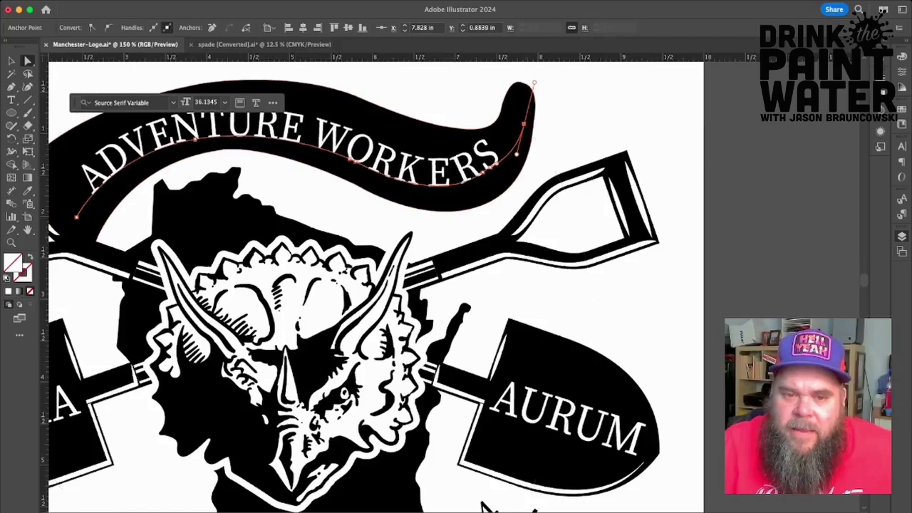
click(567, 122)
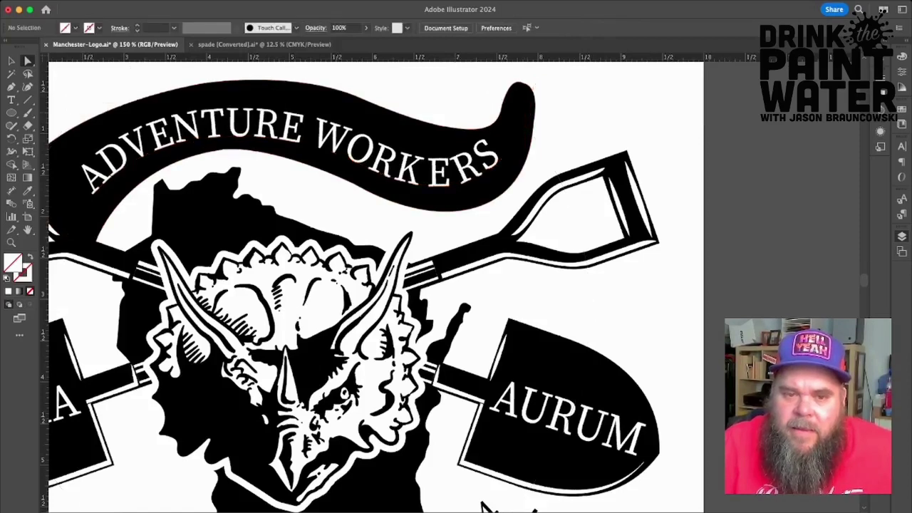
drag(292, 141, 287, 142)
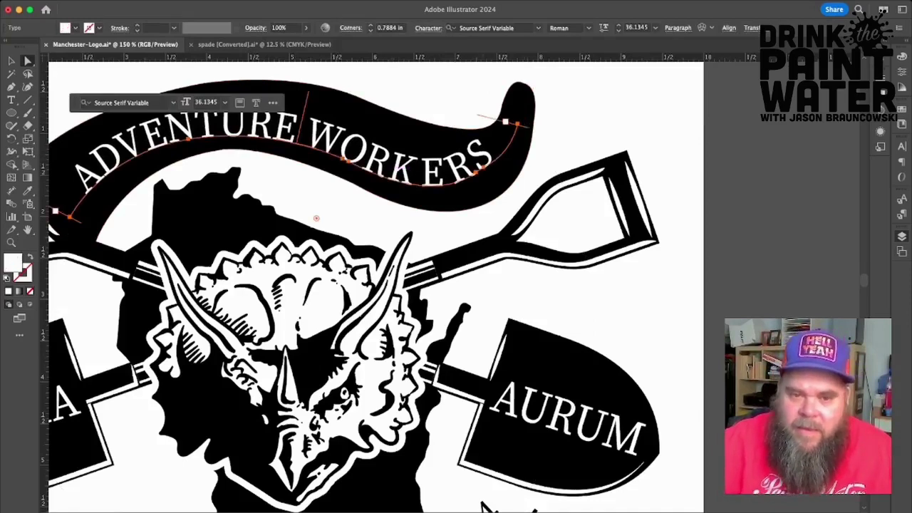
Reshape the ADVENTURE WORKERS path below the final S by moving its anchor outward toward the banner's lower edge.
key(super+equal)
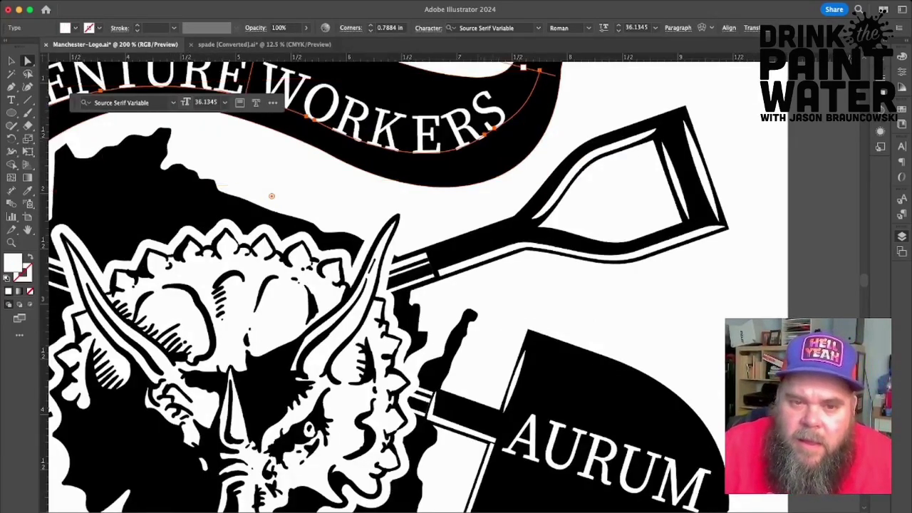
drag(486, 136, 508, 136)
click(489, 138)
click(502, 135)
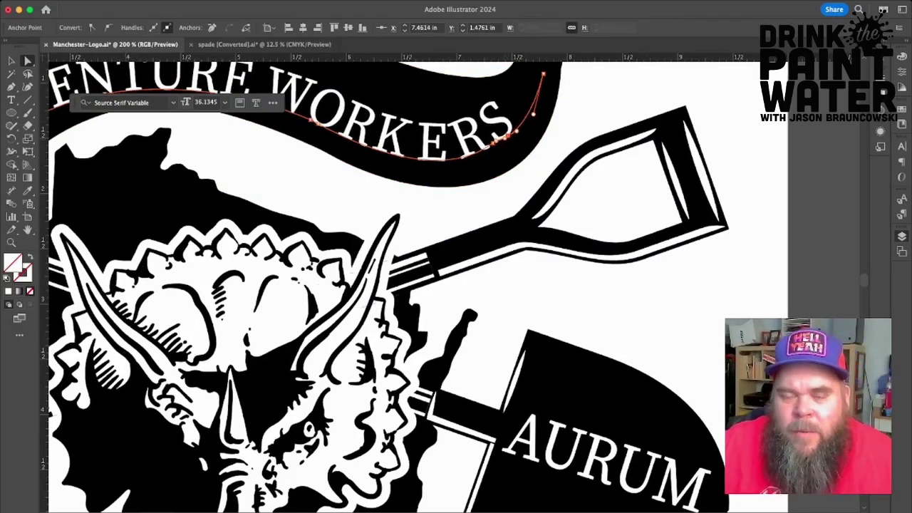
key(super+shift+a)
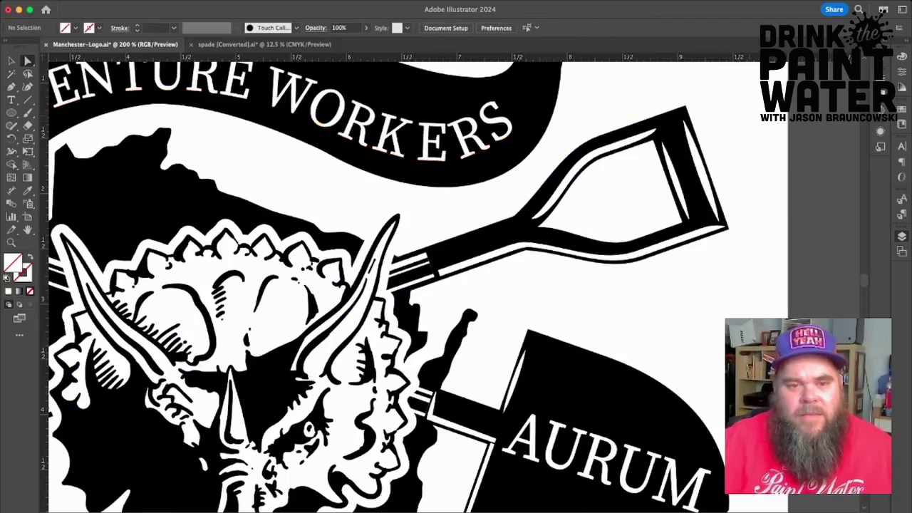
Nudge the ADVENTURE WORKERS text slightly up and left to center it within the black banner.
key(super+1)
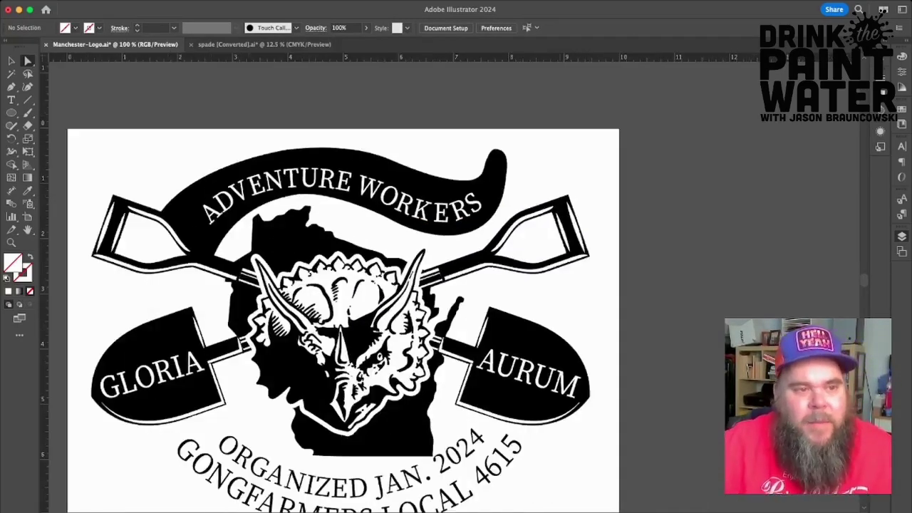
key(v)
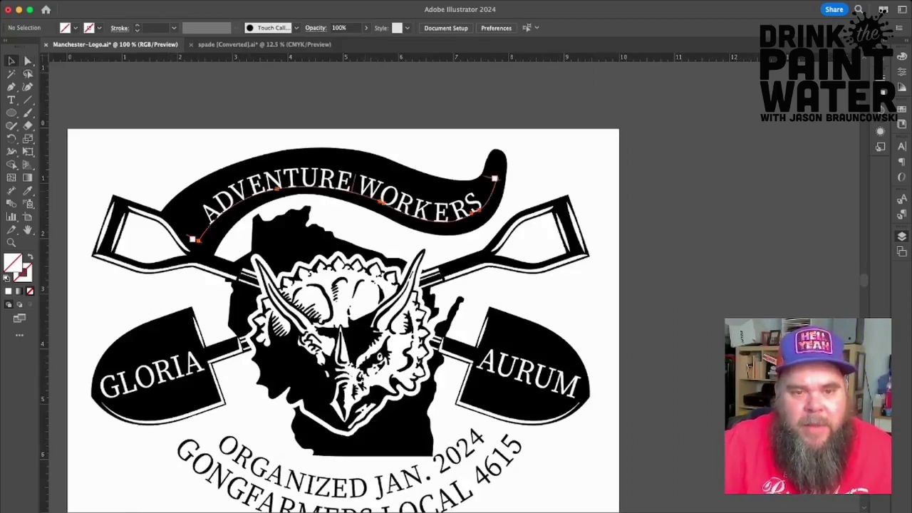
click(338, 179)
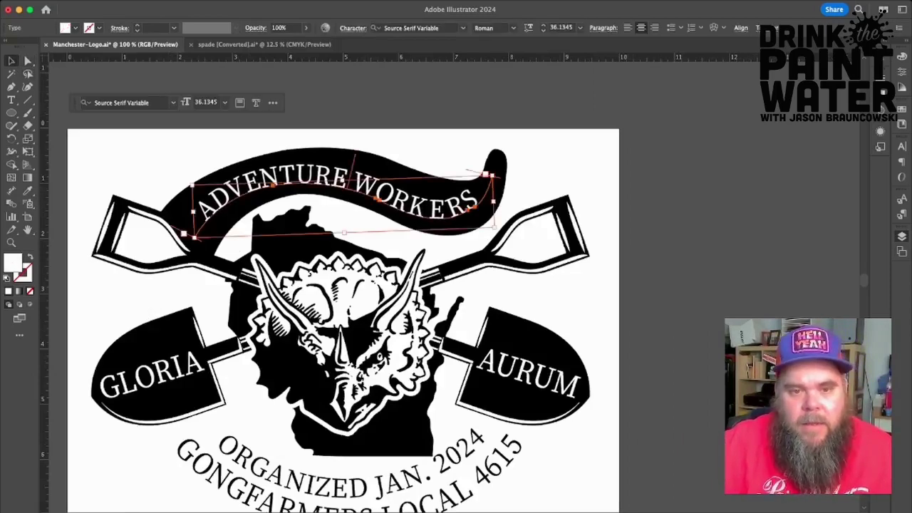
key(super+shift+a)
Delete the curved ORGANIZED JAN. 2024 text above the GONGFARMERS LOCAL 4615 line.
scroll(342, 285, down, 3)
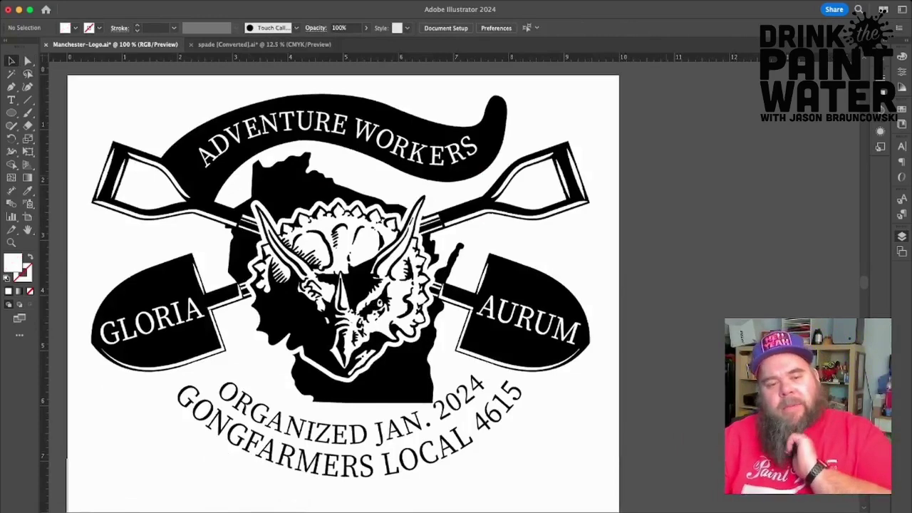
click(358, 418)
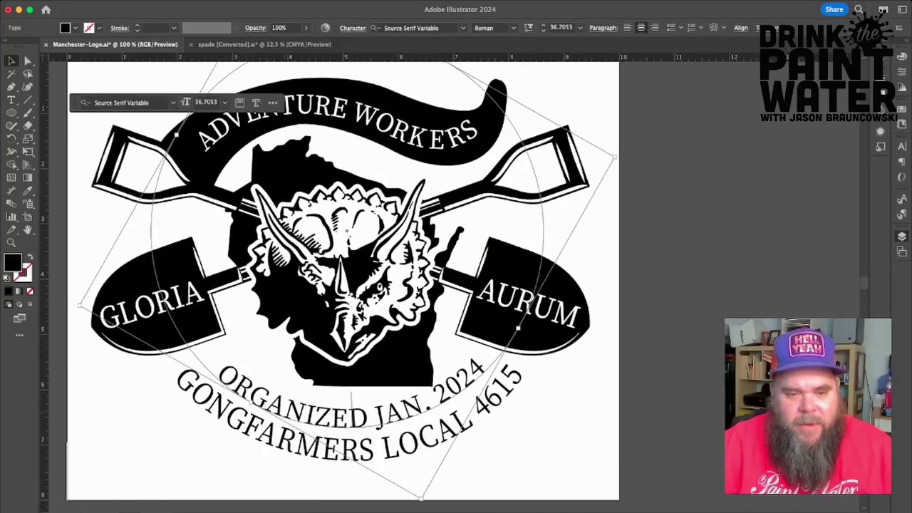
key(Delete)
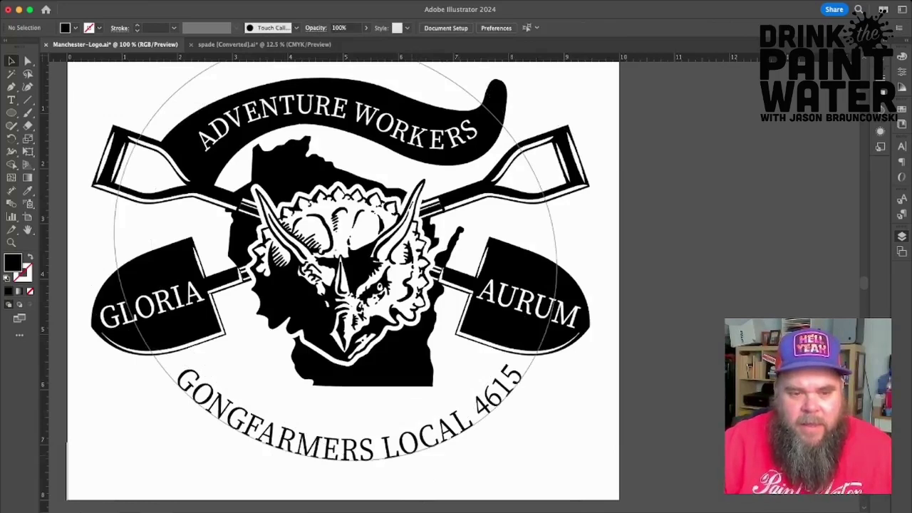
Change the font of the ADVENTURE WORKERS lettering to Adumu.
triple_click(293, 109)
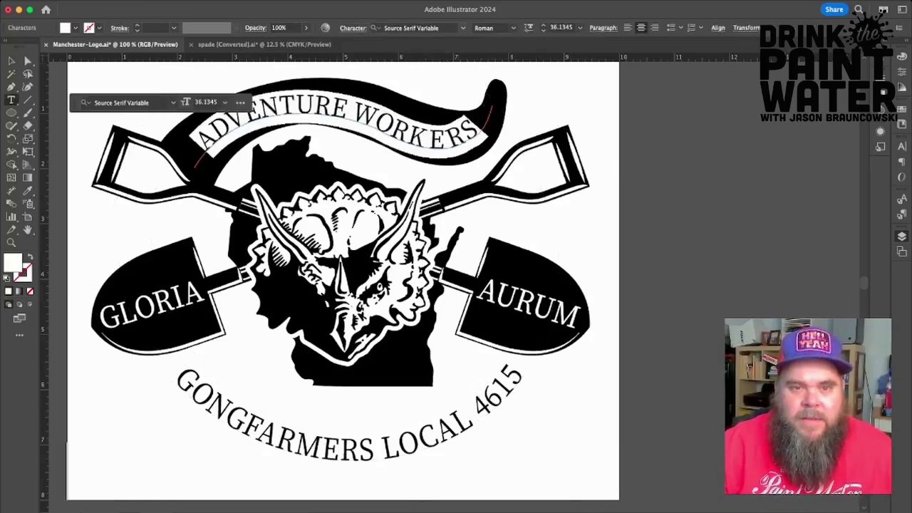
click(464, 28)
key(Down)
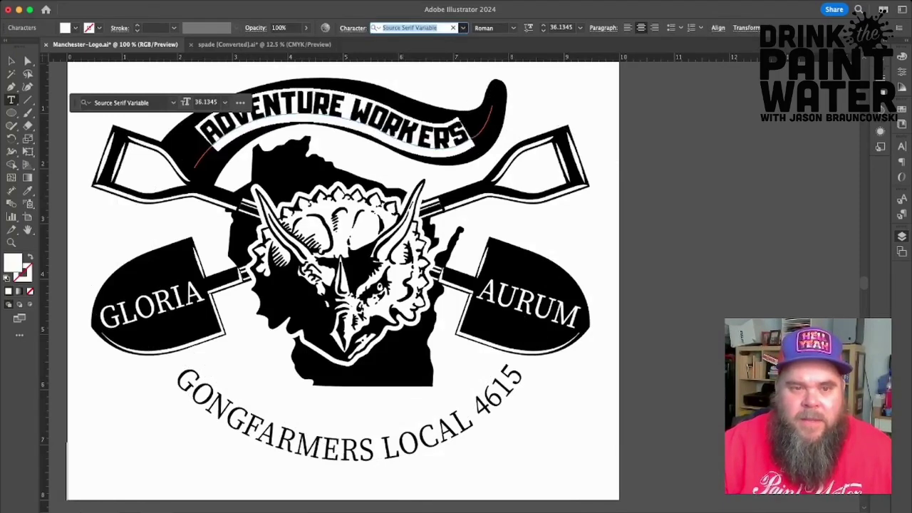
key(Return)
key(Escape)
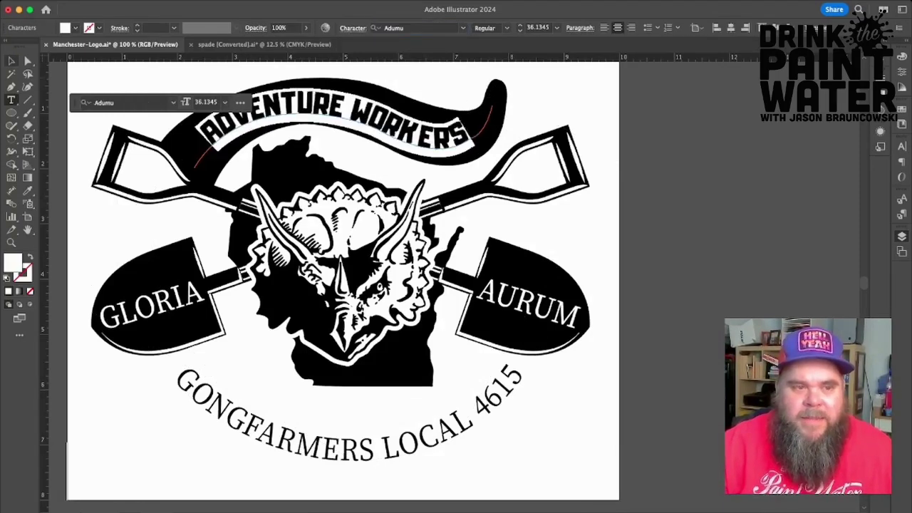
key(super+shift+a)
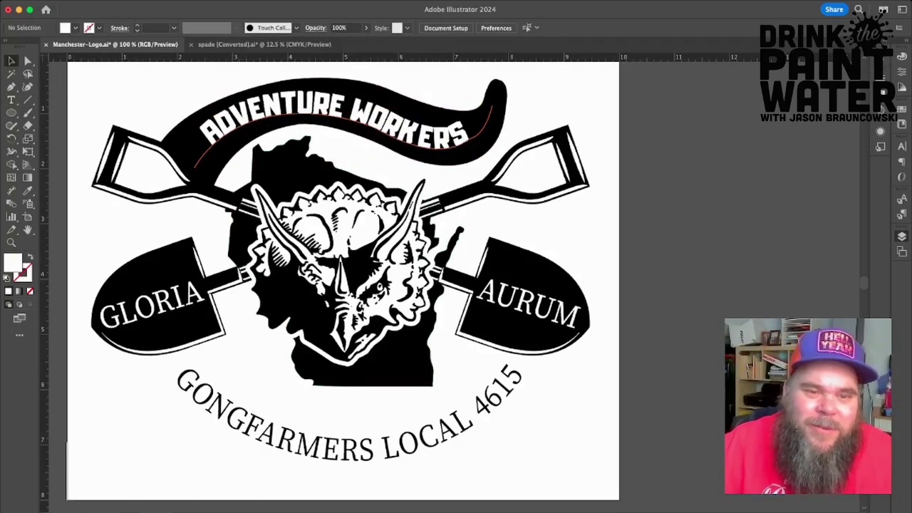
Increase the font size of the ADVENTURE WORKERS lettering to 40.1345 pt.
key(t)
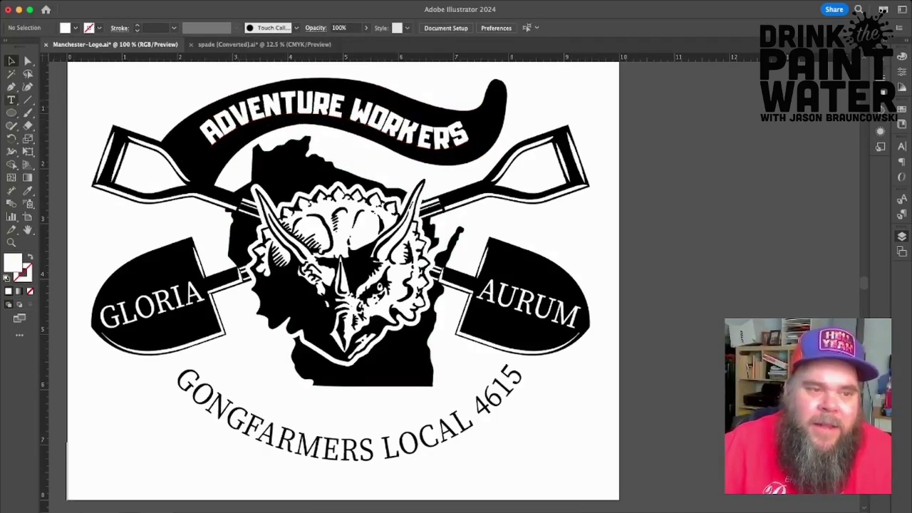
click(285, 114)
key(super+a)
key(super+c)
key(super+shift+period)
key(super+shift+period)
key(super+shift+period)
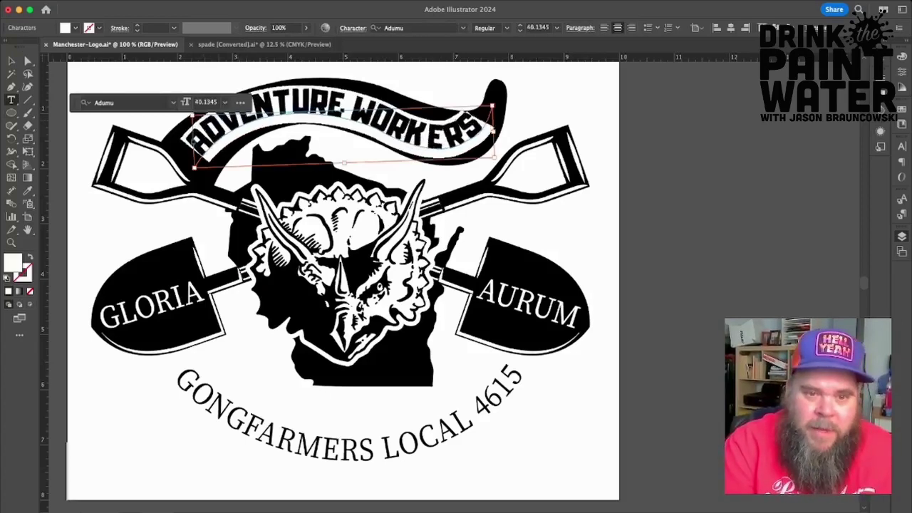
key(super+shift+comma)
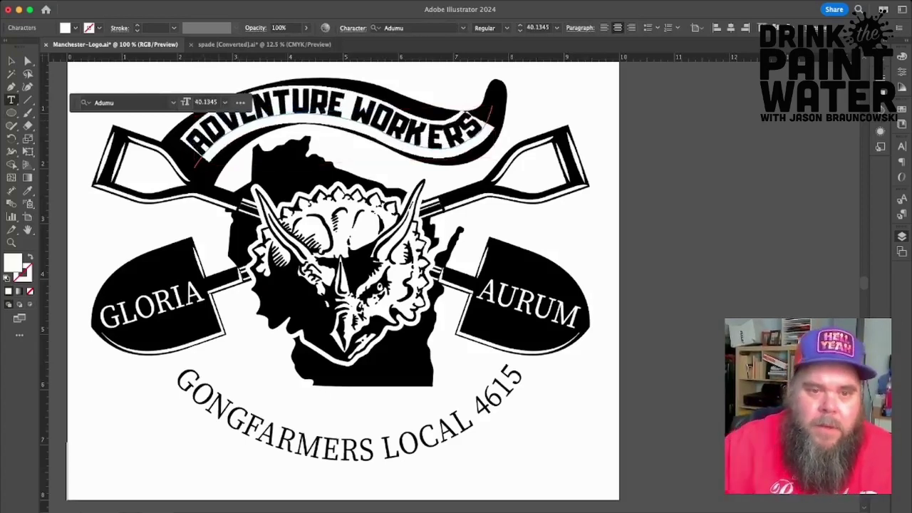
Move the floating type options off the artboard and nudge the ADVENTURE WORKERS lettering slightly down within the banner.
click(12, 61)
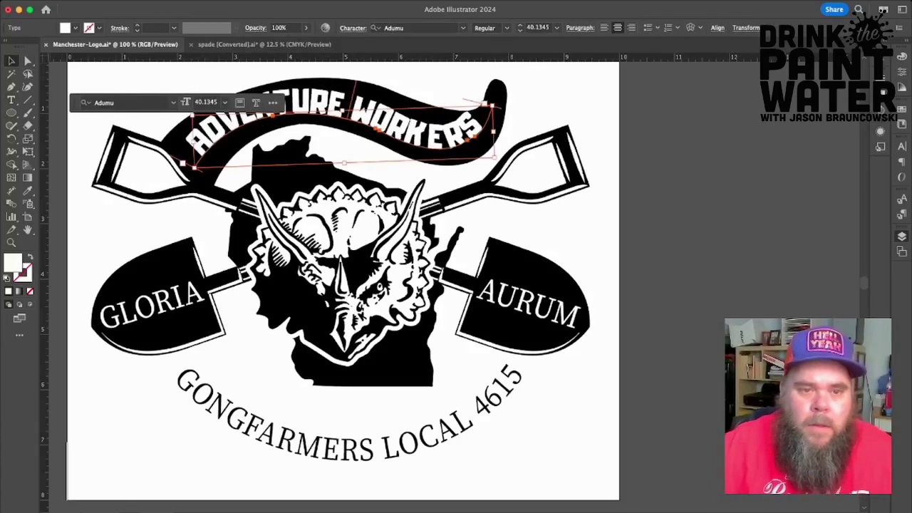
drag(74, 103, 649, 158)
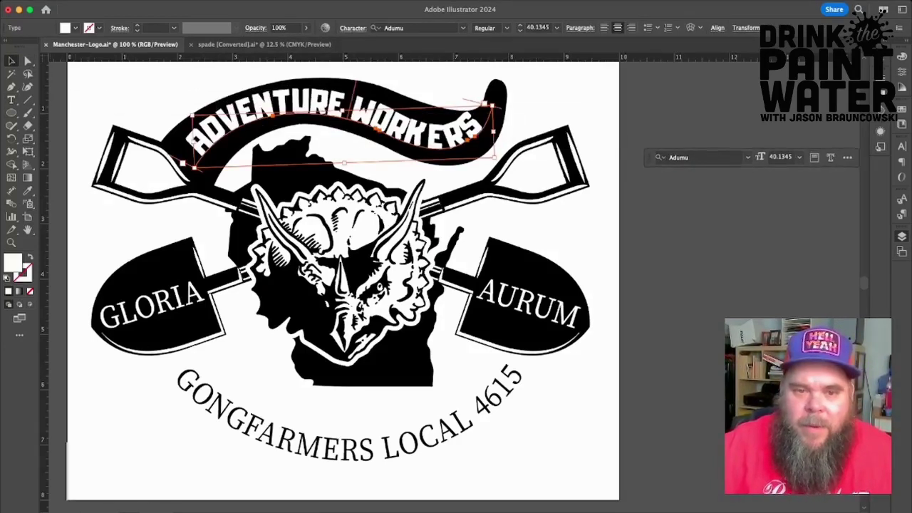
click(671, 214)
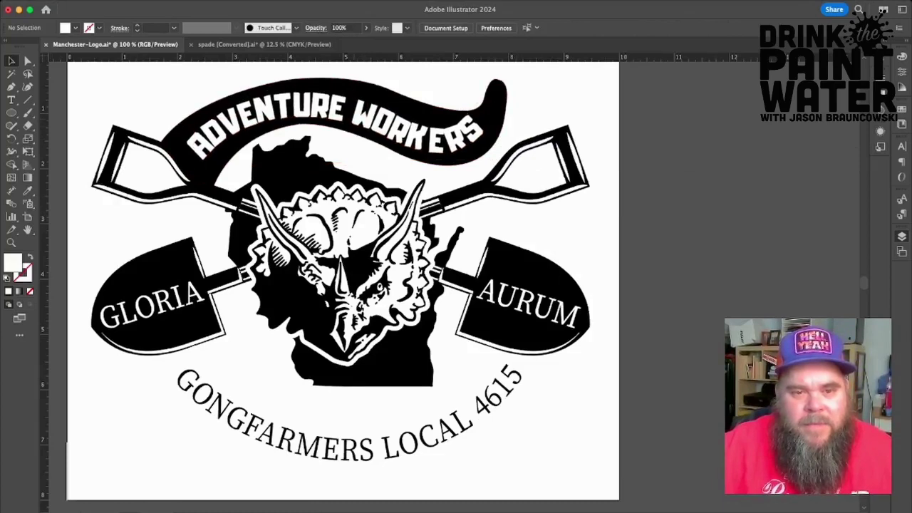
click(379, 129)
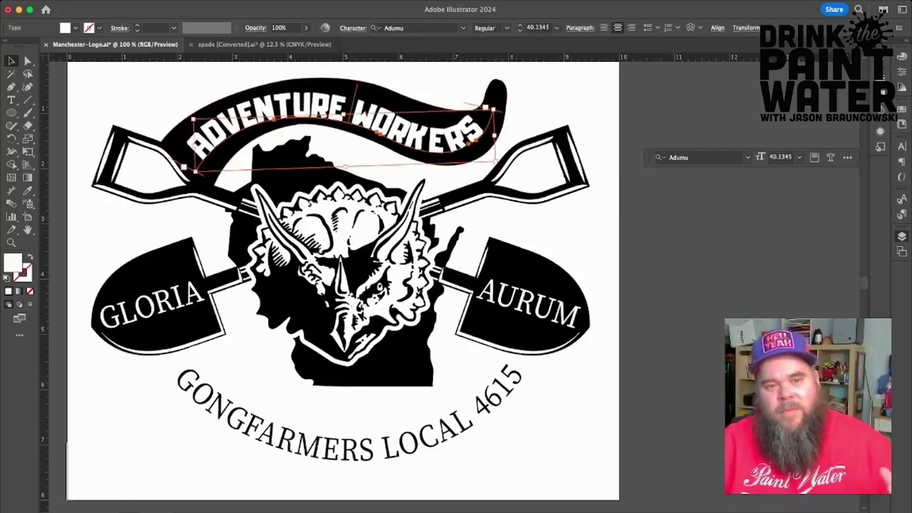
key(super+shift+a)
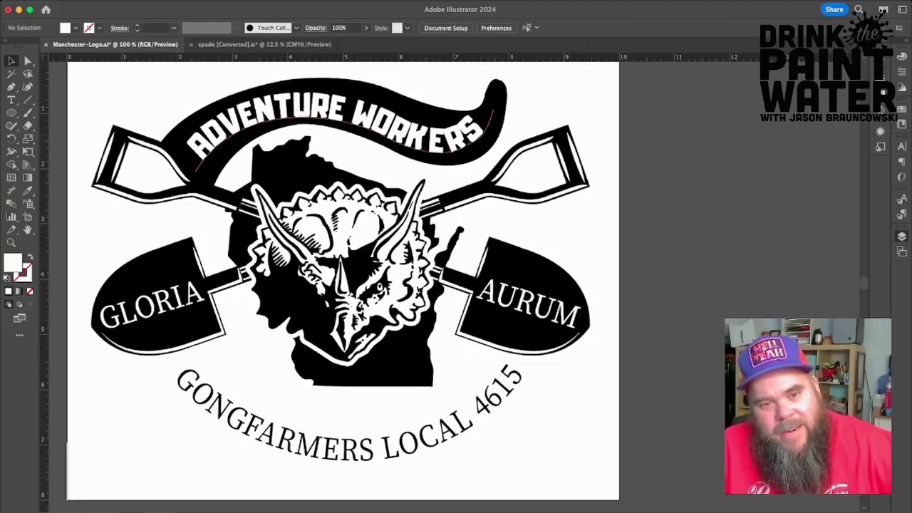
Increase the tracking on the E in WORKERS to open up the gap between it and the R.
key(super+minus)
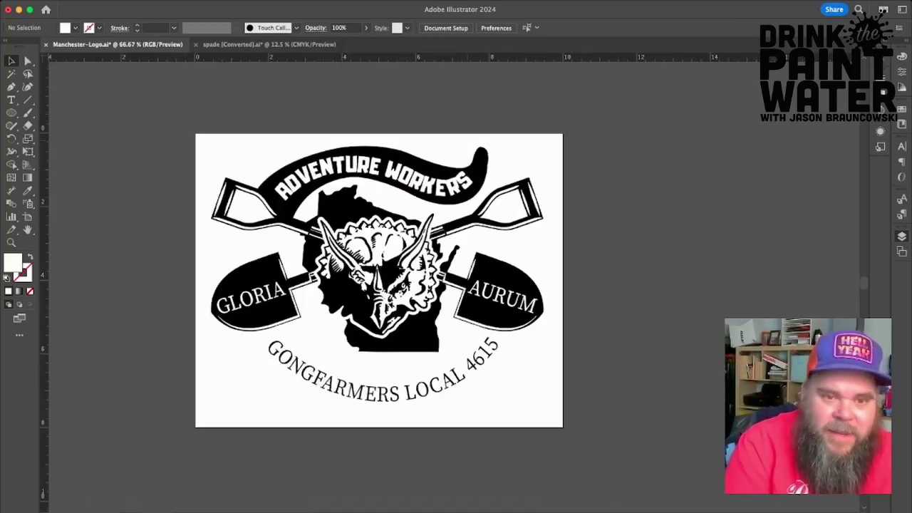
key(super+plus)
key(super+plus)
key(super+plus)
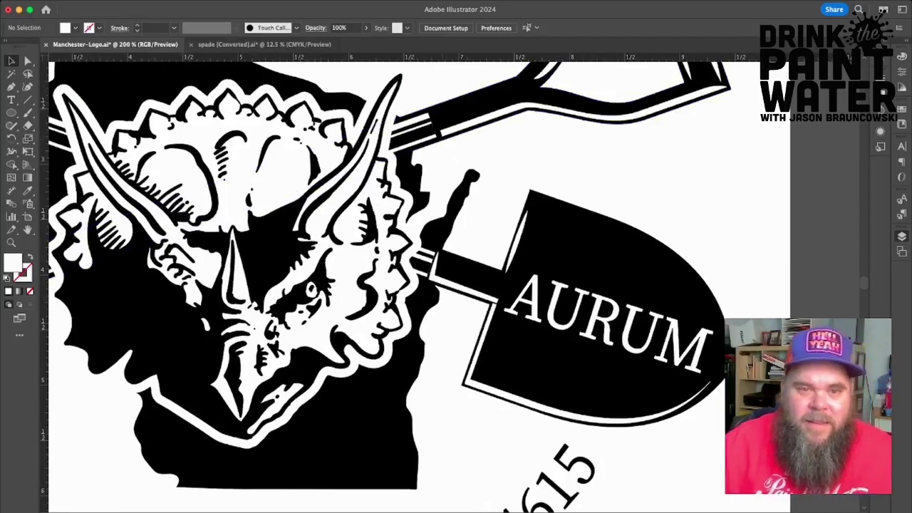
scroll(399, 285, up, 5)
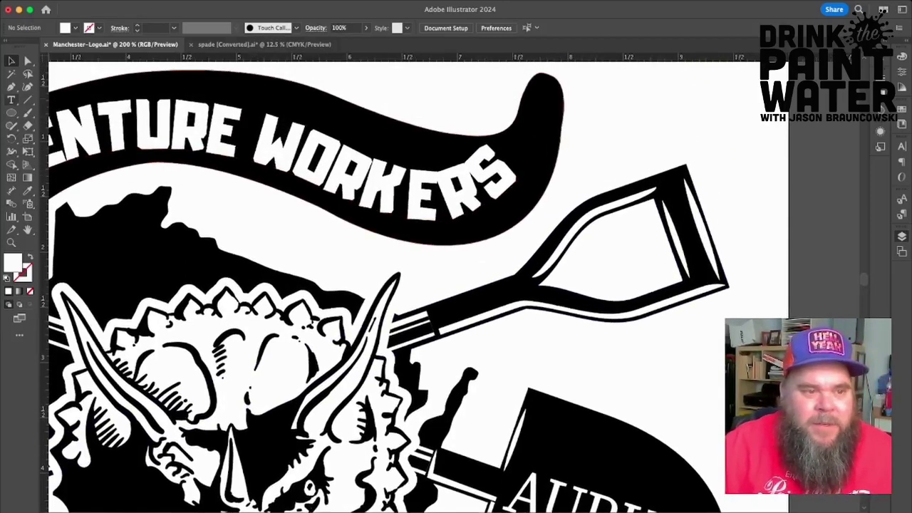
key(t)
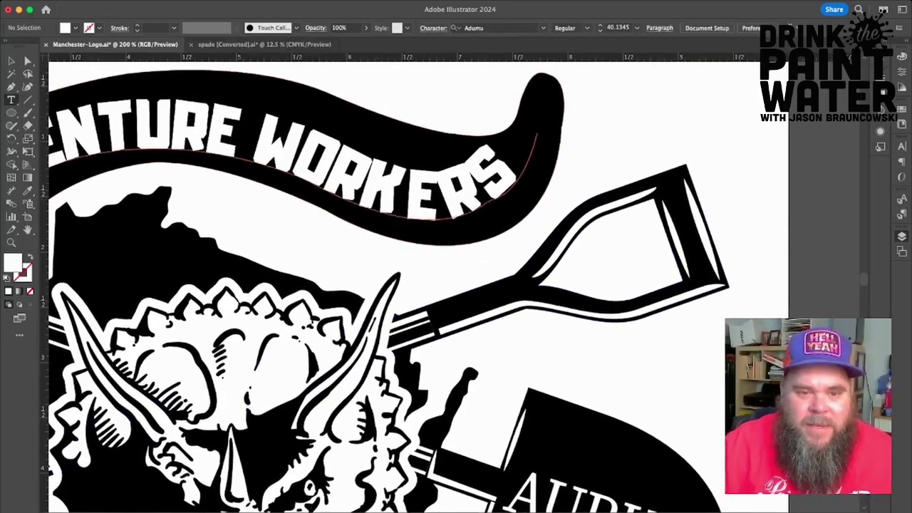
drag(409, 201, 442, 201)
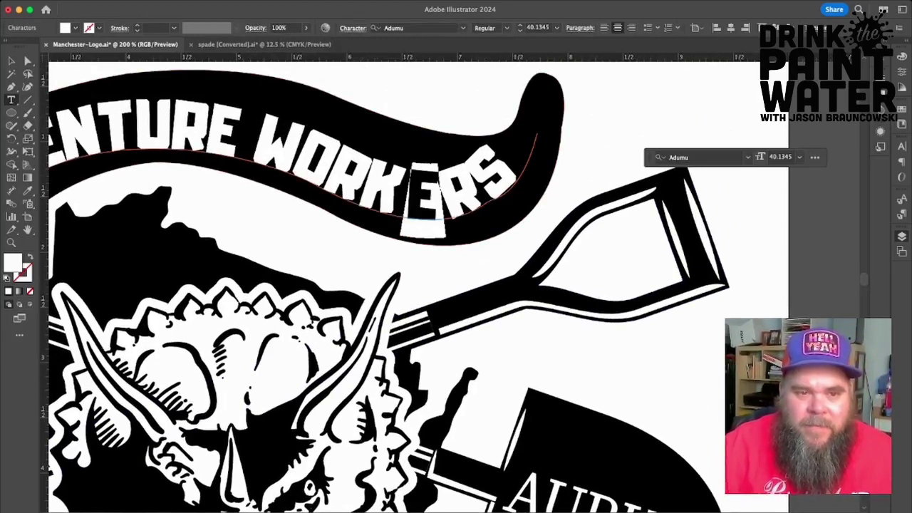
key(alt+Right)
key(alt+Right)
key(alt+Right)
key(alt+Right)
key(alt+Right)
key(alt+Right)
key(alt+Right)
key(alt+Right)
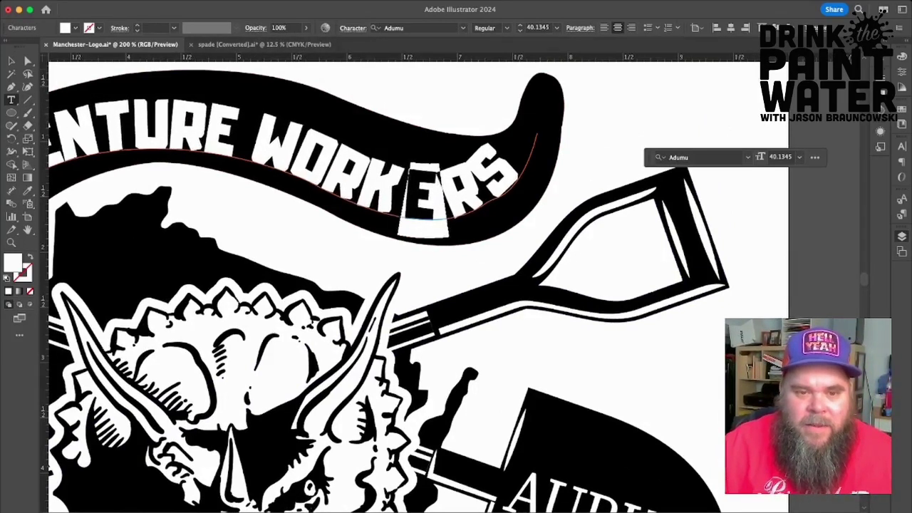
key(alt+Right)
key(alt+Right)
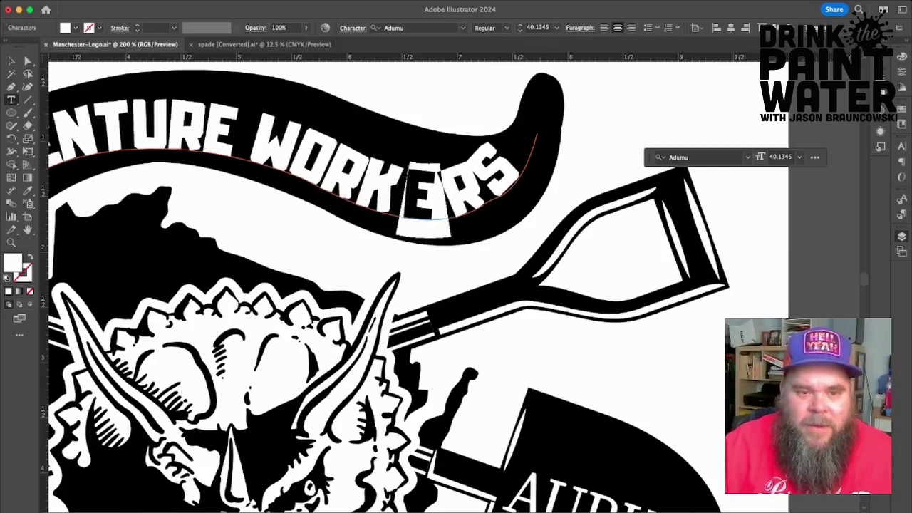
Increase the tracking on the second R in WORKERS to open up the gap before the S.
key(Right)
key(shift+Right)
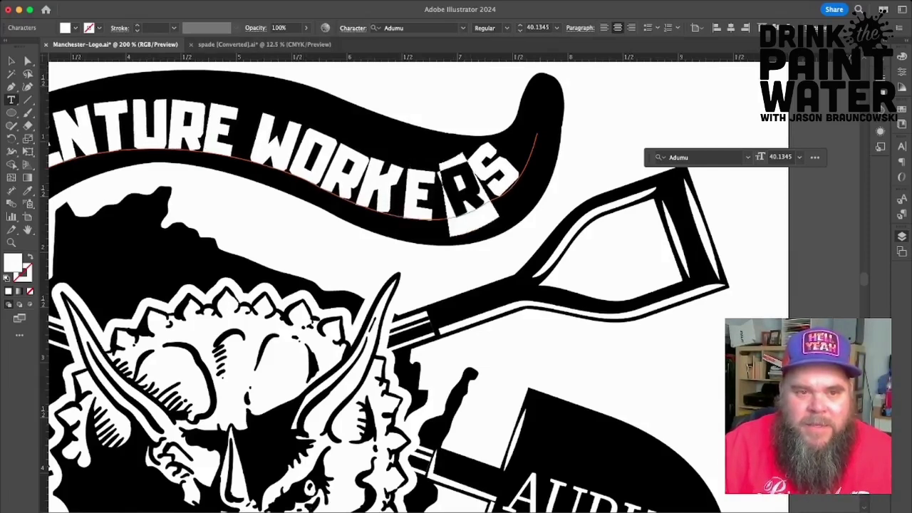
key(alt+Right)
key(alt+Right)
key(alt+Right)
key(alt+Right)
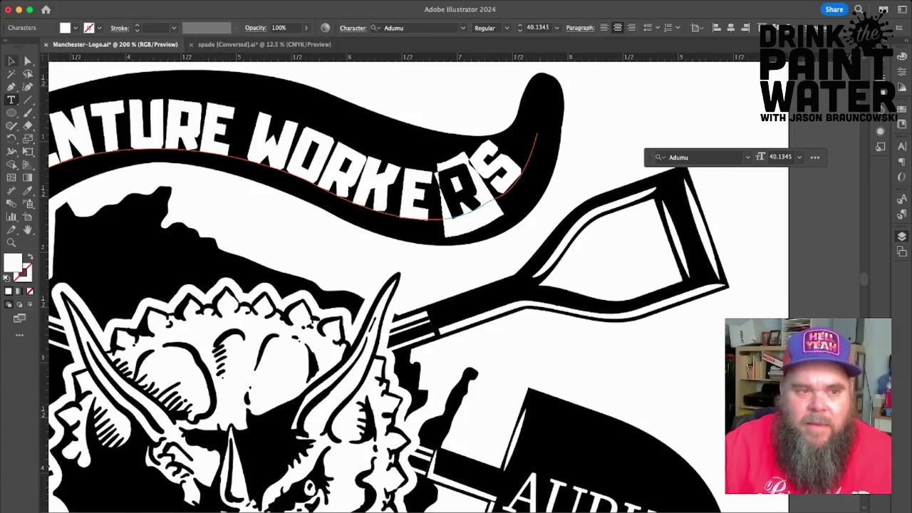
click(12, 61)
key(super+shift+a)
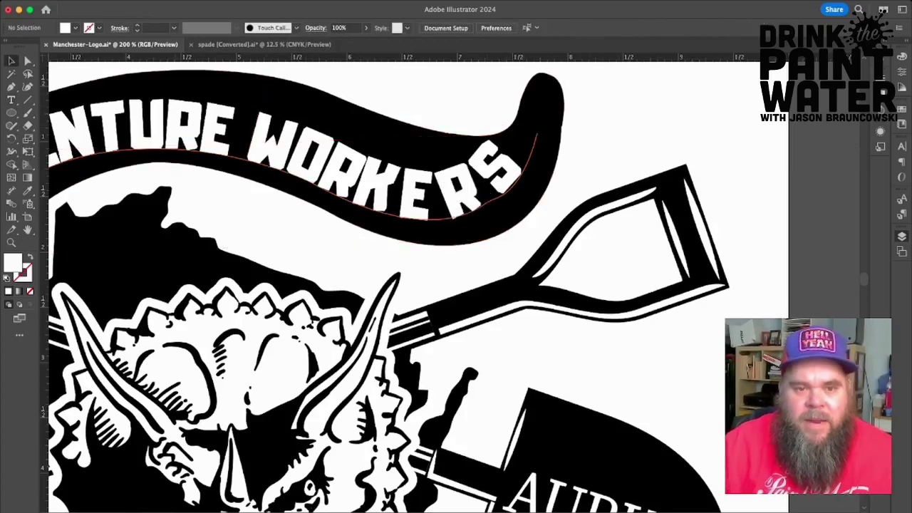
Reshape the tail end of the ADVENTURE WORKERS text path by moving its anchor near the S and its end point down and outward.
scroll(456, 285, left, 5)
scroll(456, 285, right, 1)
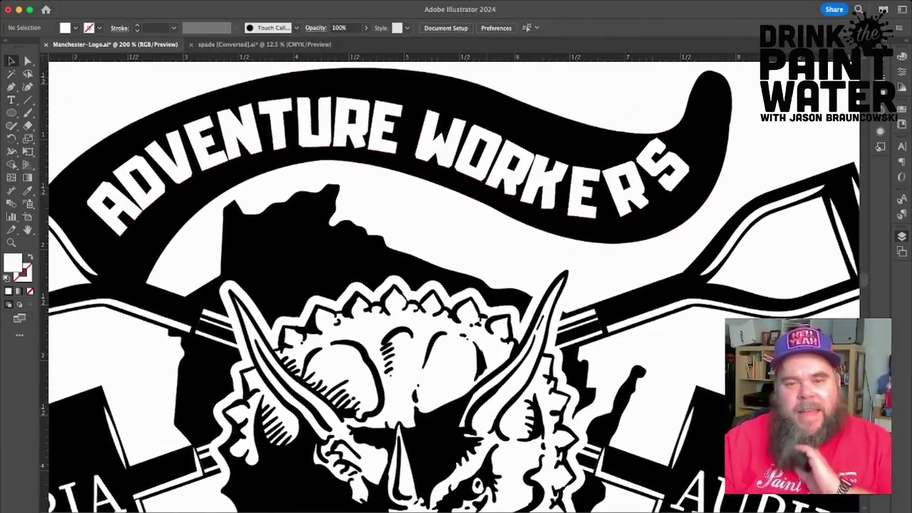
click(441, 143)
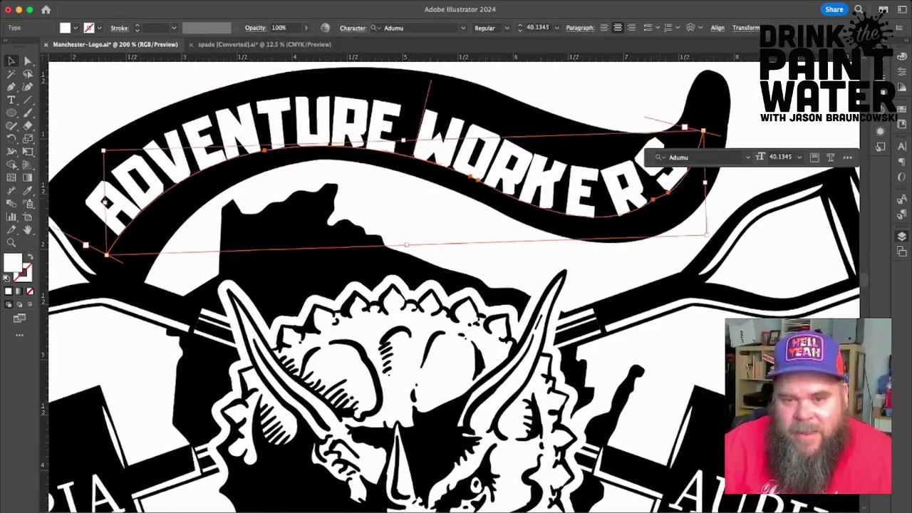
key(a)
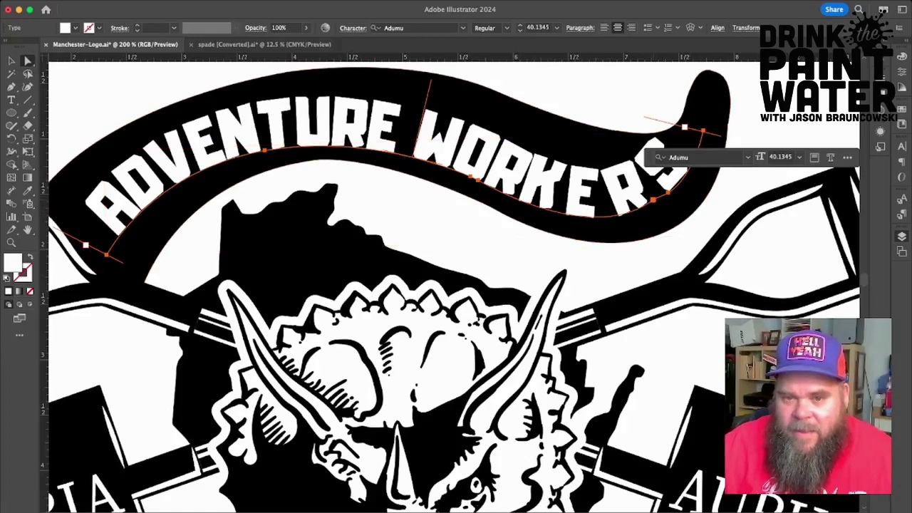
click(654, 200)
mouse_move(653, 200)
mouse_down()
mouse_move(677, 201)
mouse_move(660, 207)
mouse_up()
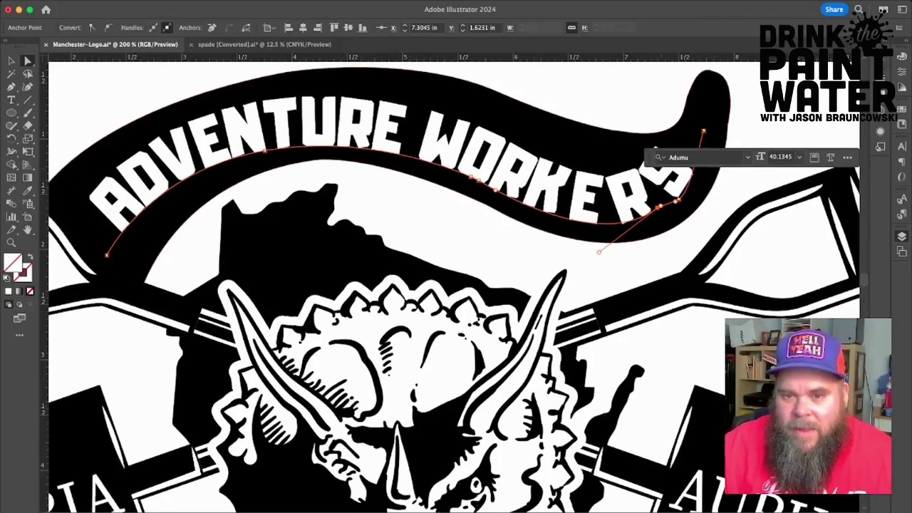
drag(704, 131, 722, 156)
click(732, 92)
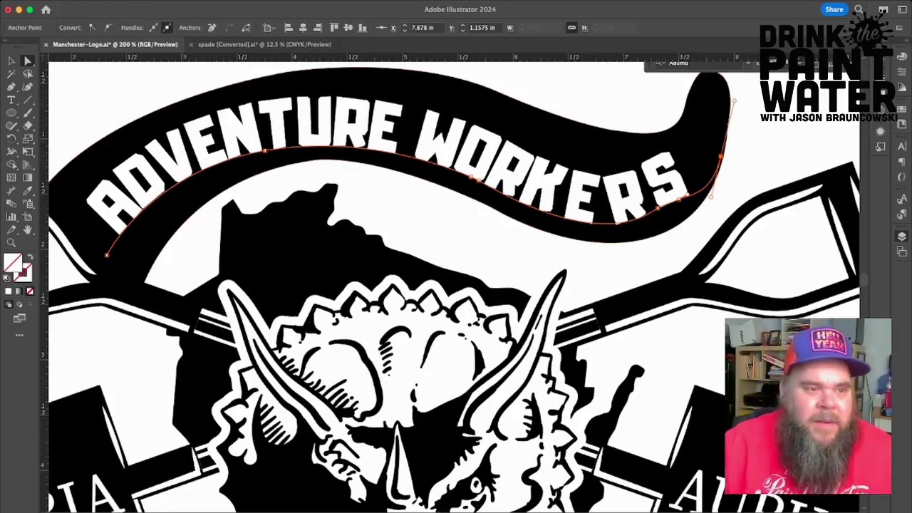
click(11, 99)
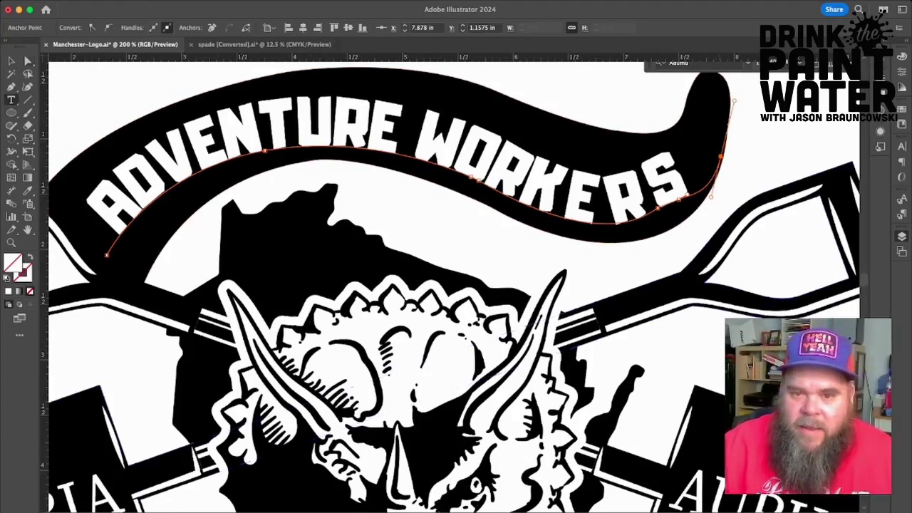
drag(609, 203, 651, 192)
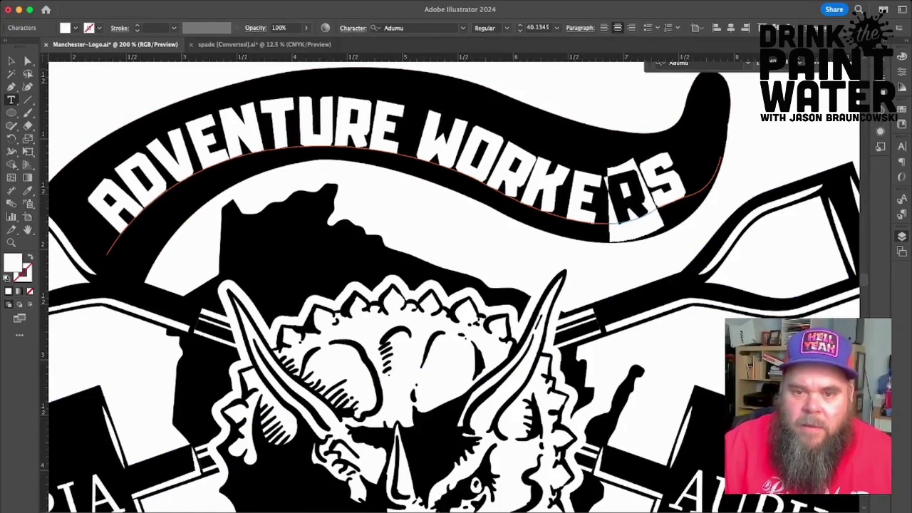
key(super+shift+a)
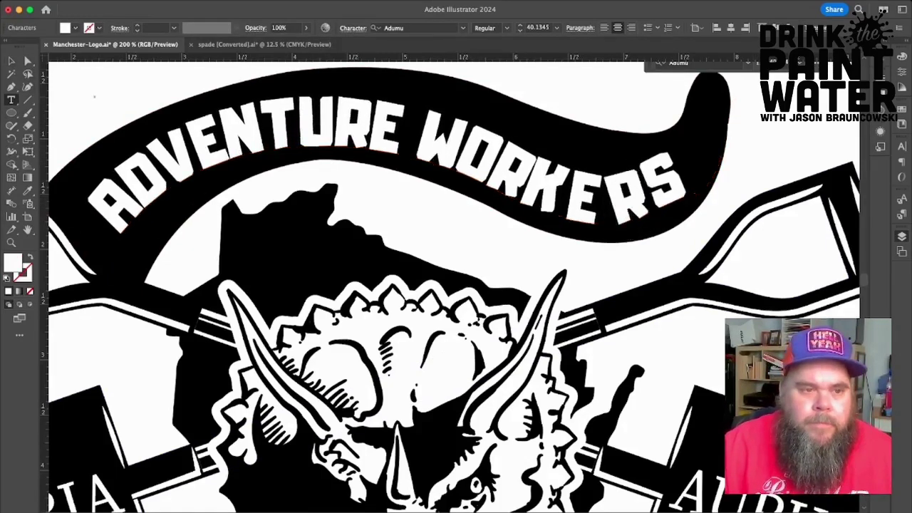
key(v)
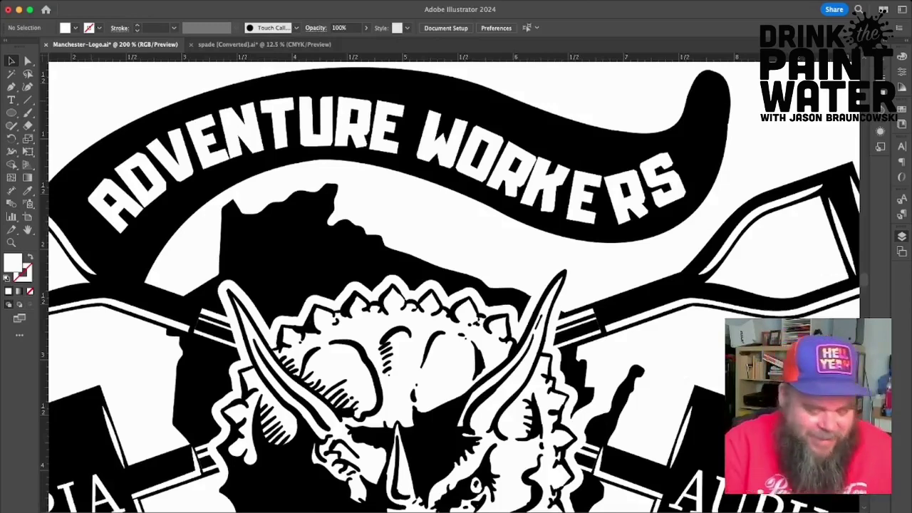
Draw a white ellipse about 0.51 by 0.29 in with a 4 pt black outline and tilt it onto the banner's upper edge above WORKERS.
key(super+minus)
key(super+minus)
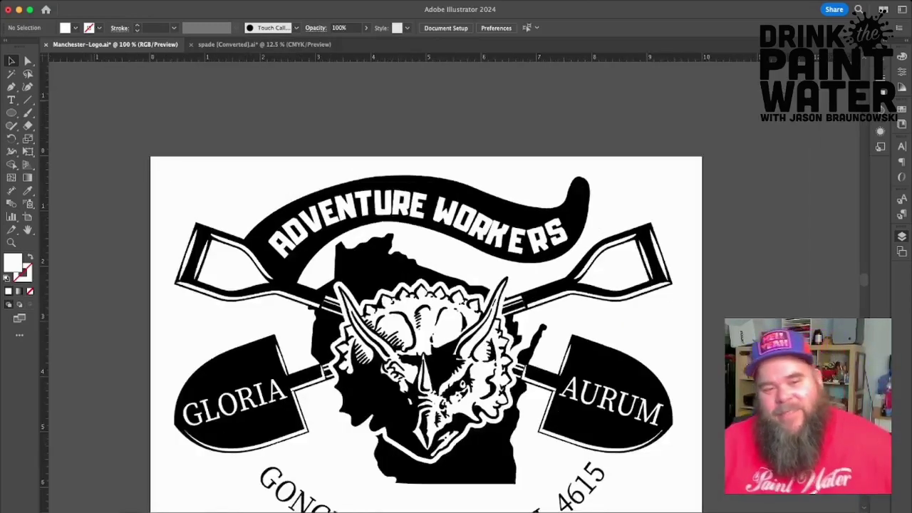
scroll(424, 300, down, 4)
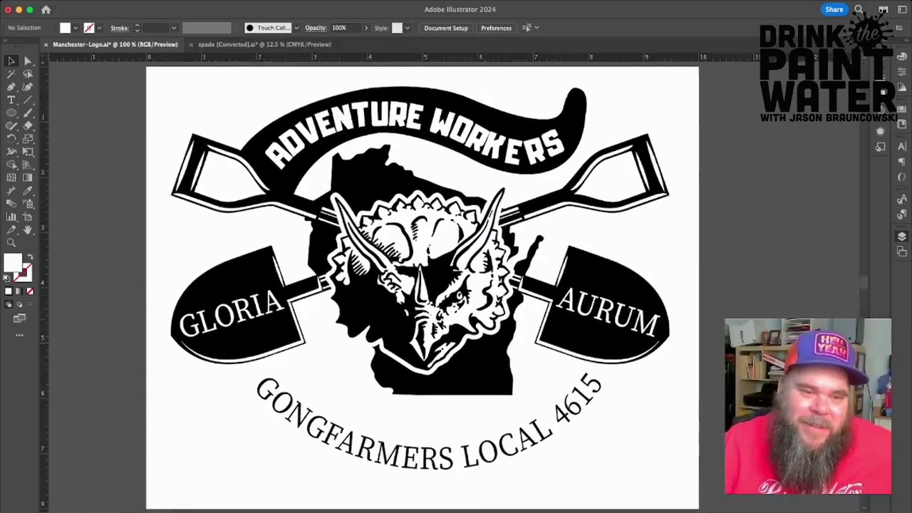
scroll(425, 300, up, 4)
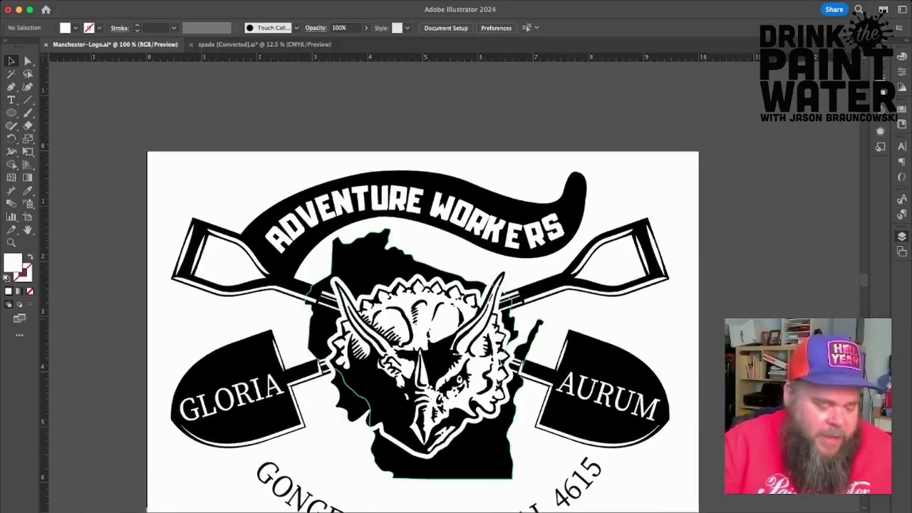
key(super+equal)
key(super+equal)
key(super+equal)
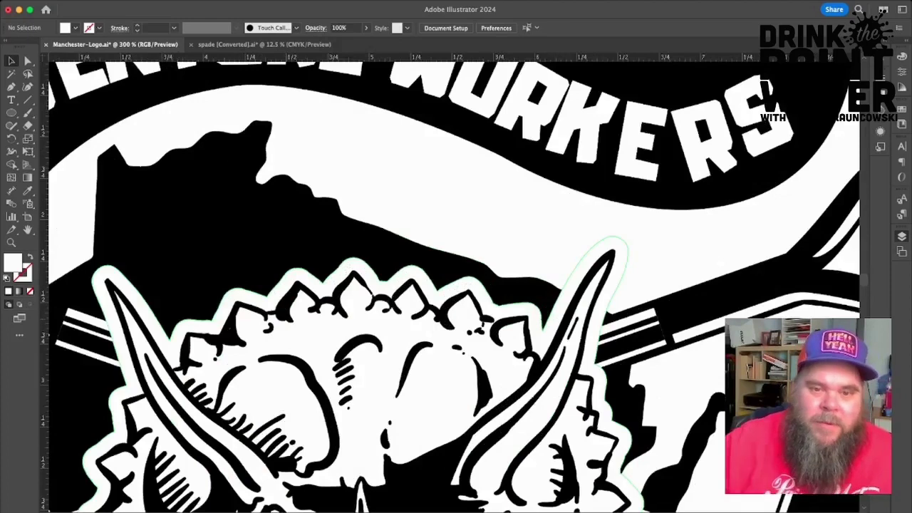
scroll(428, 285, up, 6)
scroll(453, 282, right, 10)
scroll(453, 283, up, 6)
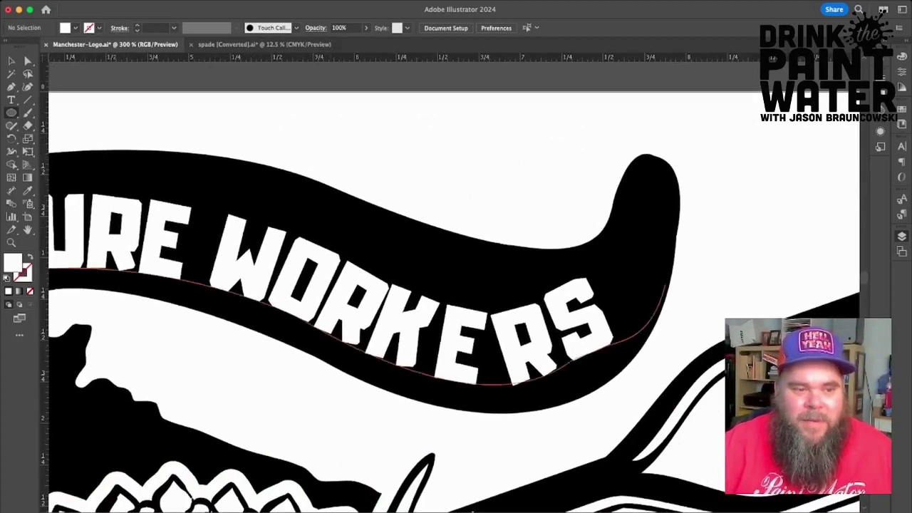
key(d)
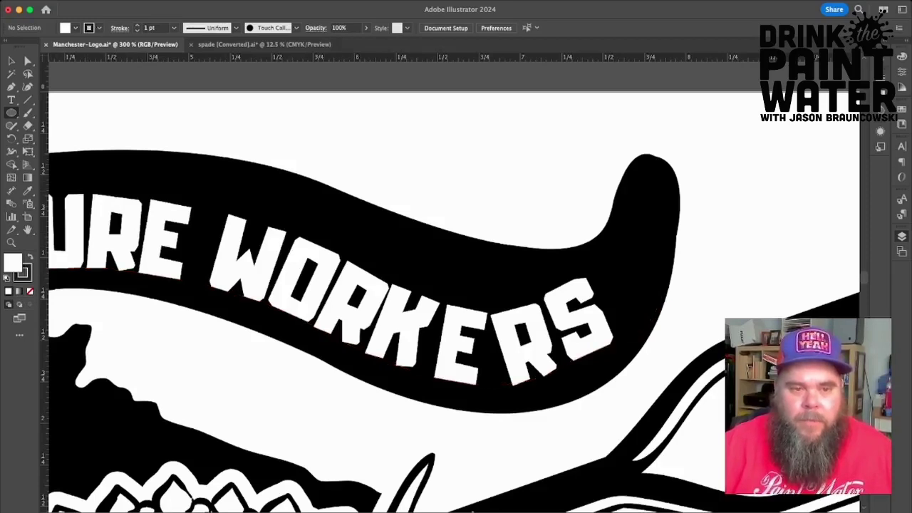
drag(262, 154, 349, 203)
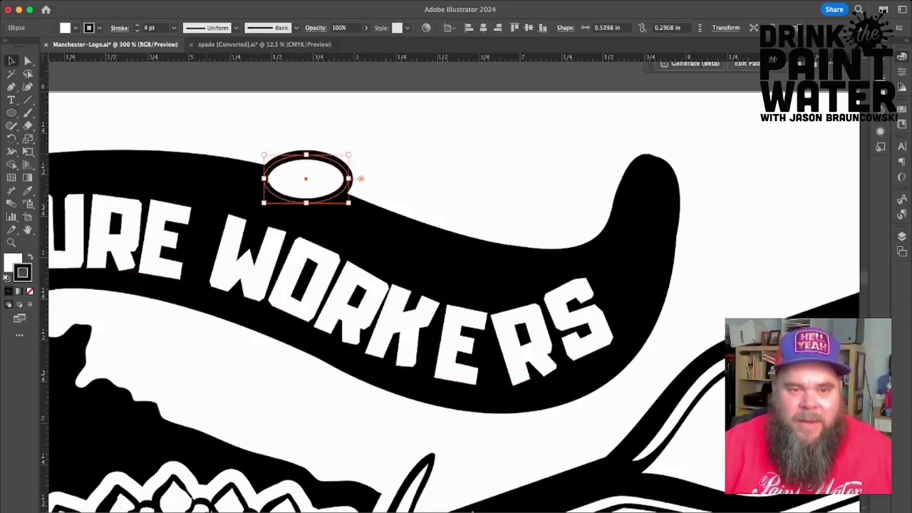
drag(361, 178, 485, 246)
Duplicate the ellipse onto the outer edge of the banner's tail, scaled to about 0.38 by 0.22 in and rotated to follow the edge.
key(super+minus)
key(super+minus)
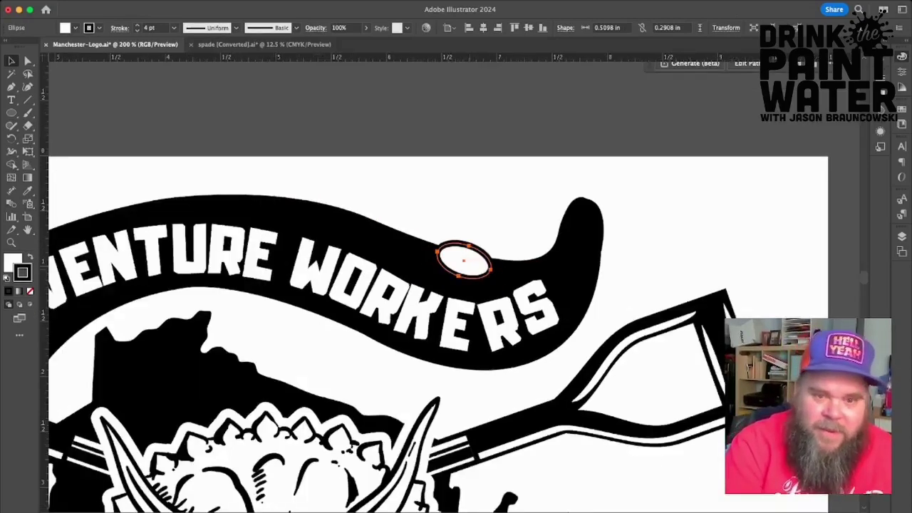
drag(460, 265, 570, 265)
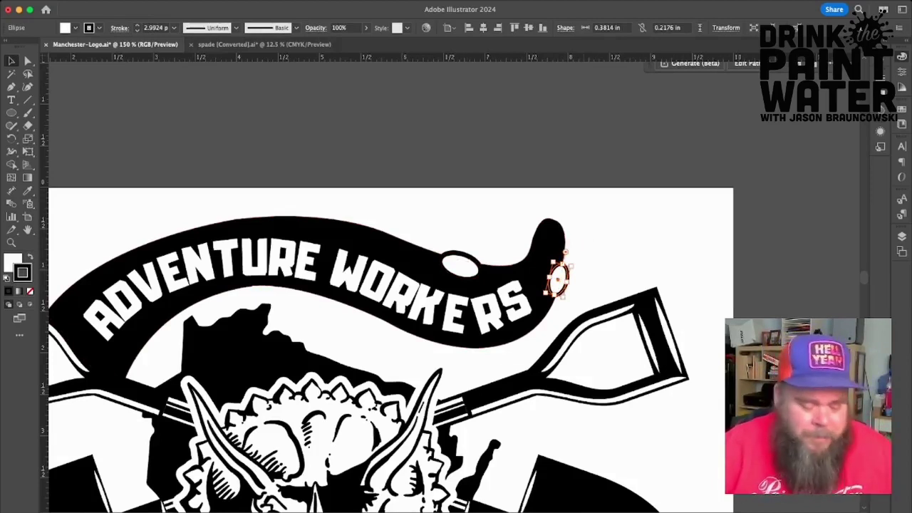
key(super+shift+a)
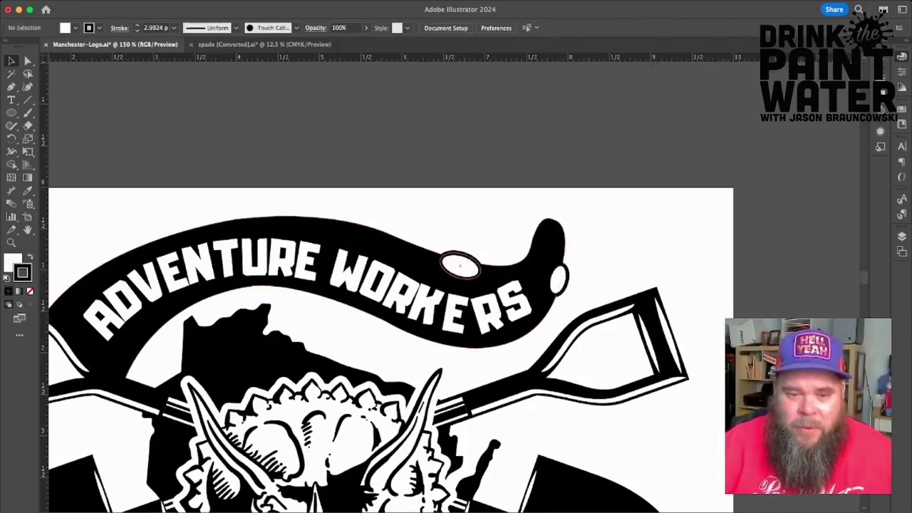
Duplicate the ellipse onto the inner edge of the banner's tail as a rounder spot about 0.31 by 0.28 in, nudged outward.
click(460, 266)
drag(460, 266, 551, 228)
key(super+equal)
key(super+equal)
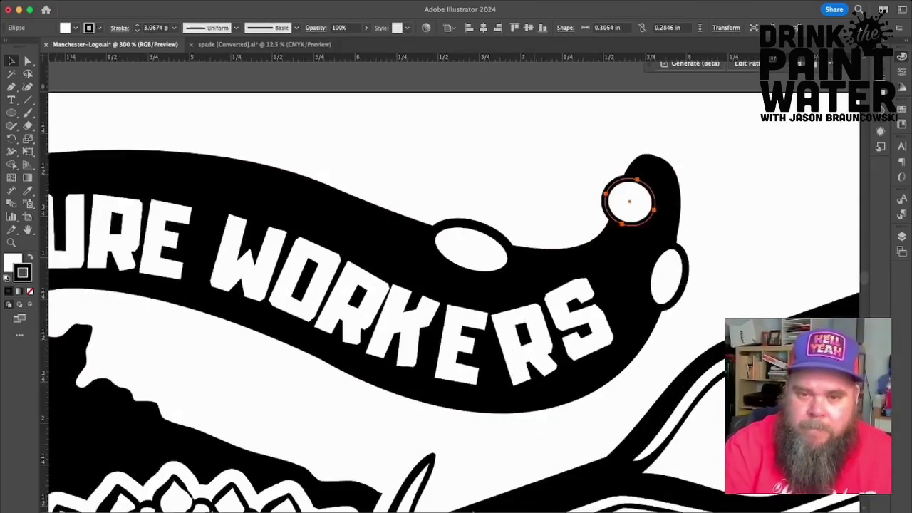
key(Left)
key(Left)
key(Left)
key(Left)
key(Left)
key(Down)
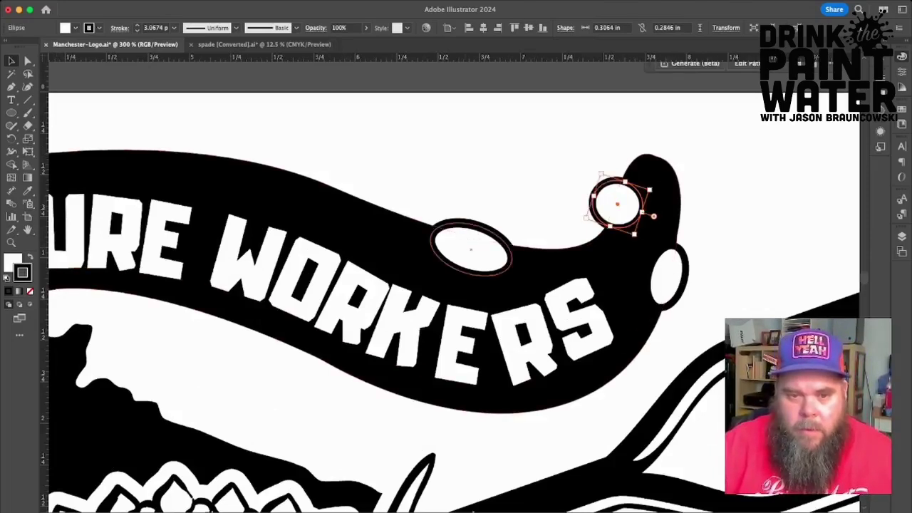
Duplicate the large ellipse along the banner's upper edge toward the word ADVENTURE and rotate the copy to match the slope.
click(470, 249)
drag(471, 250, 373, 226)
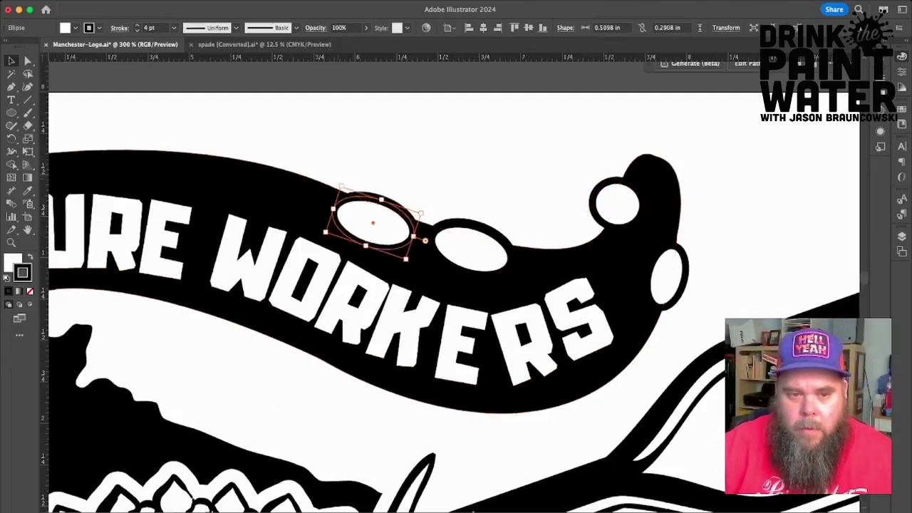
drag(338, 184, 349, 176)
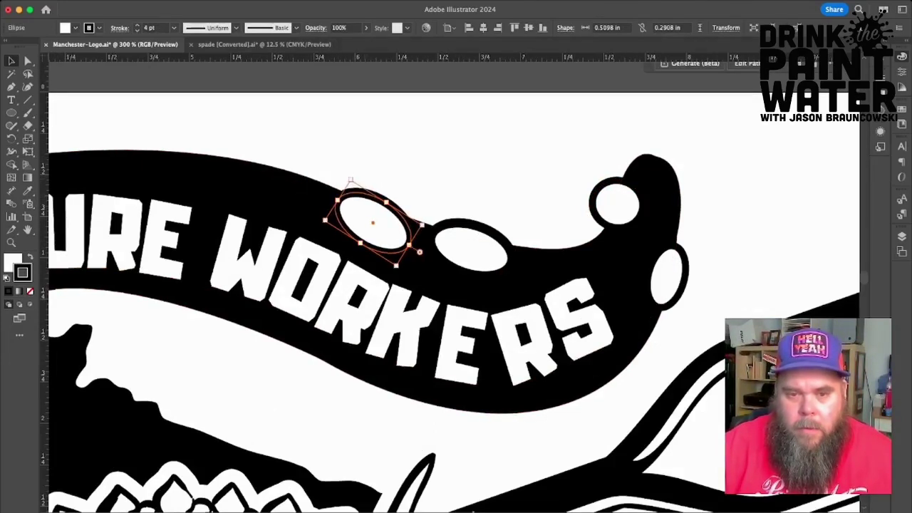
Shift the round spot lower on the tail's inner edge and place a smaller copy of it above, near the tail tip.
scroll(349, 176, left, 2)
scroll(350, 176, left, 1)
drag(666, 204, 653, 231)
drag(636, 200, 680, 179)
Move the ellipse on the tail's outer edge down into the banner and rotate it nearly upright.
drag(717, 277, 707, 297)
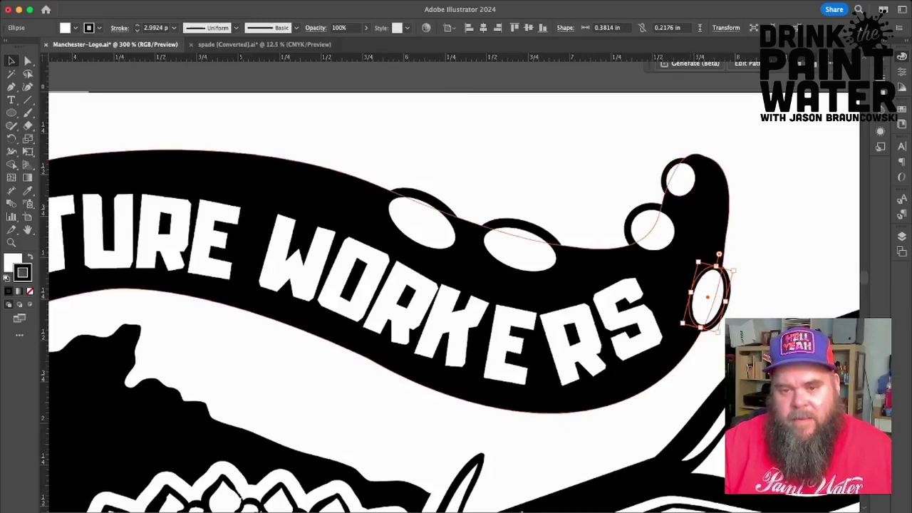
drag(696, 258, 689, 262)
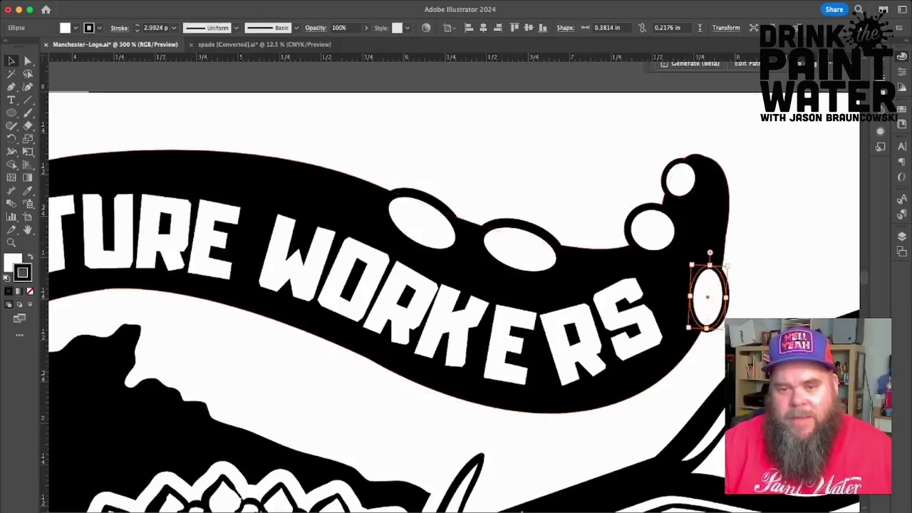
click(760, 250)
Duplicate the large ellipse to the banner's upper edge above the A of ADVENTURE, rotating it to follow the rising curve.
scroll(670, 263, left, 1)
scroll(453, 299, left, 10)
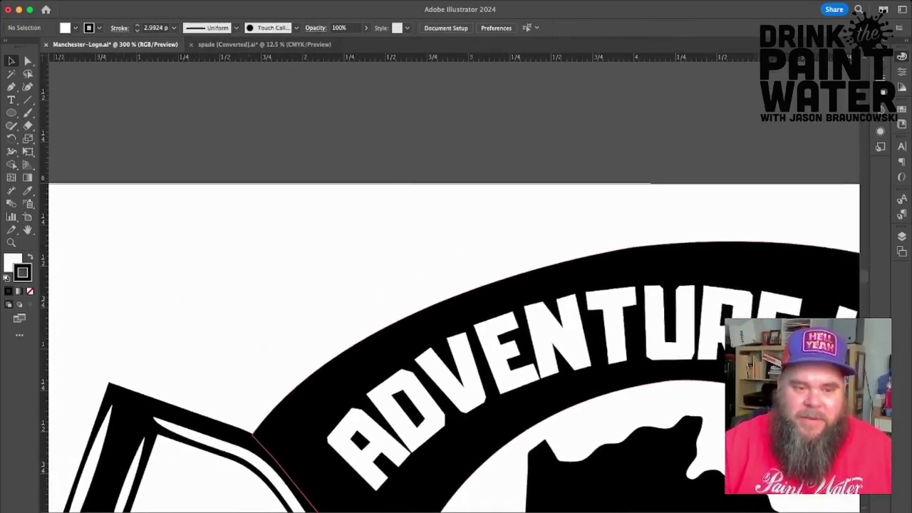
scroll(710, 236, right, 10)
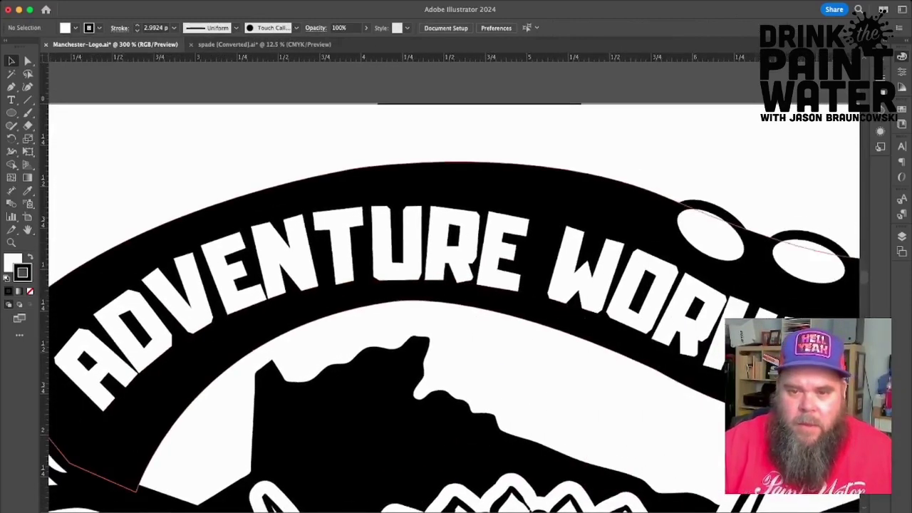
drag(710, 236, 116, 230)
scroll(456, 299, left, 5)
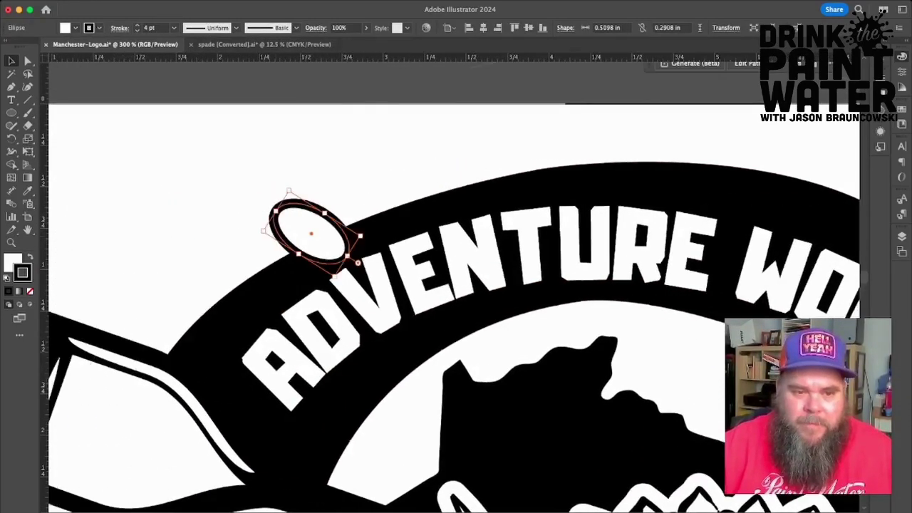
drag(289, 190, 182, 237)
drag(312, 234, 230, 295)
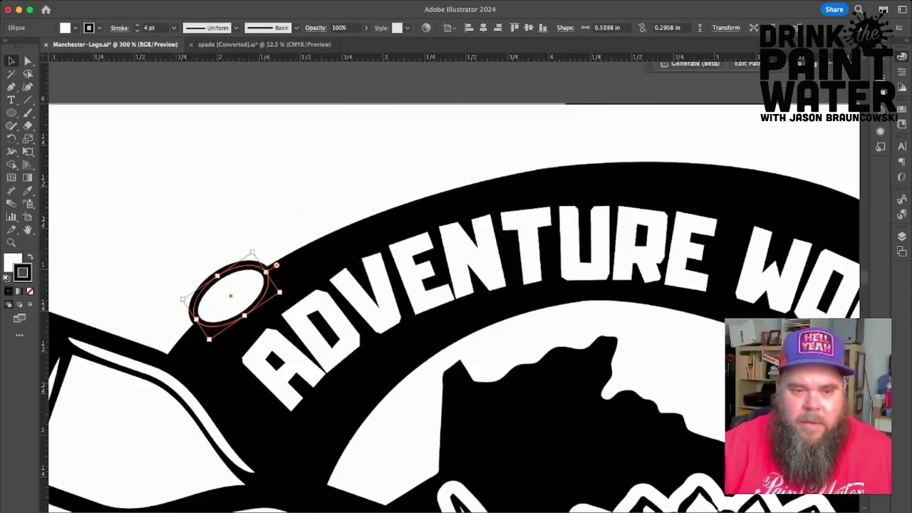
Duplicate that ellipse farther up the curve near the D, scaling the copy to about 0.40 by 0.23 in and tilting it more steeply.
scroll(456, 299, right, 3)
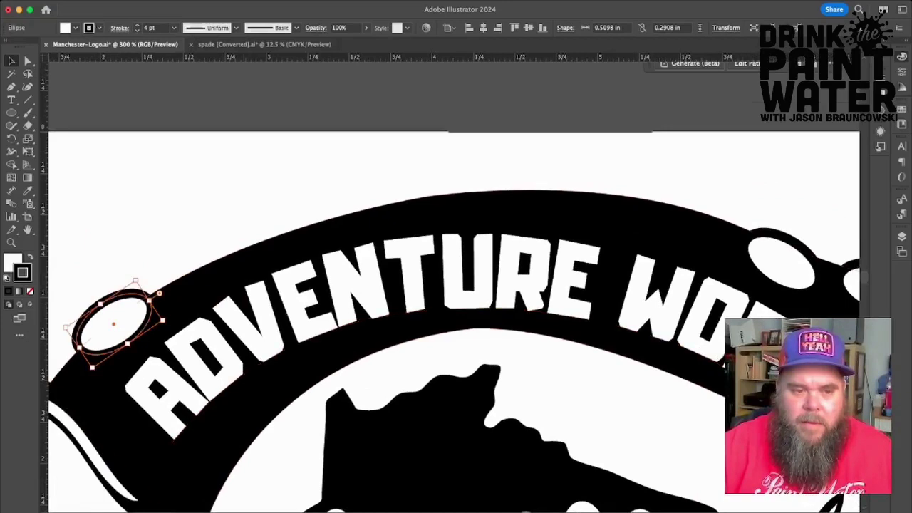
drag(114, 324, 221, 261)
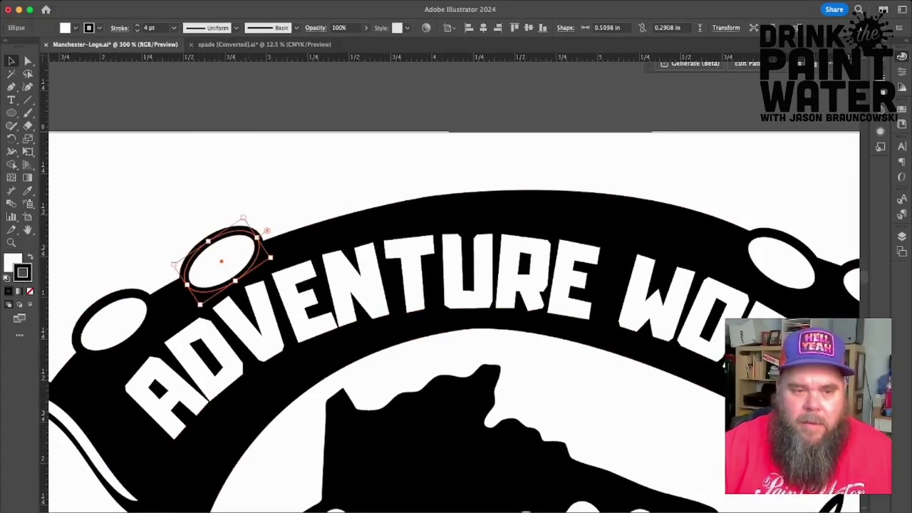
mouse_move(245, 213)
mouse_down()
mouse_move(232, 209)
mouse_move(229, 235)
mouse_up()
Duplicate the smaller ellipse to the upper edge above the first E of ADVENTURE, rotate it flatter, and nudge it into the banner.
mouse_move(221, 272)
mouse_down()
mouse_move(195, 275)
mouse_move(278, 234)
mouse_up()
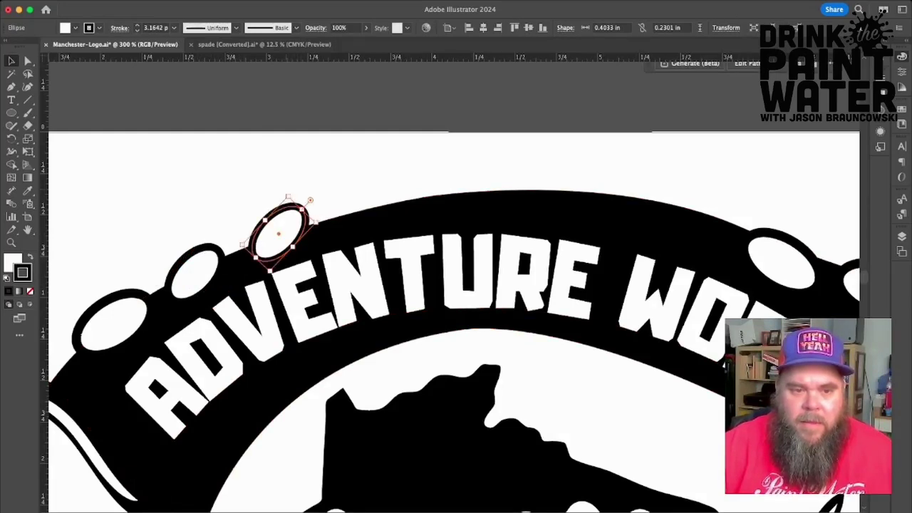
drag(311, 201, 332, 195)
key(Down)
key(Down)
key(Down)
key(Down)
key(Left)
key(Left)
key(Left)
key(Down)
key(Left)
key(Left)
key(Down)
key(Down)
key(Up)
key(Down)
key(Right)
key(Right)
key(Right)
key(Right)
key(Right)
key(Right)
key(Right)
key(Right)
key(Right)
key(Right)
key(Down)
key(Right)
key(Right)
key(Right)
key(Up)
key(Up)
key(Right)
key(Up)
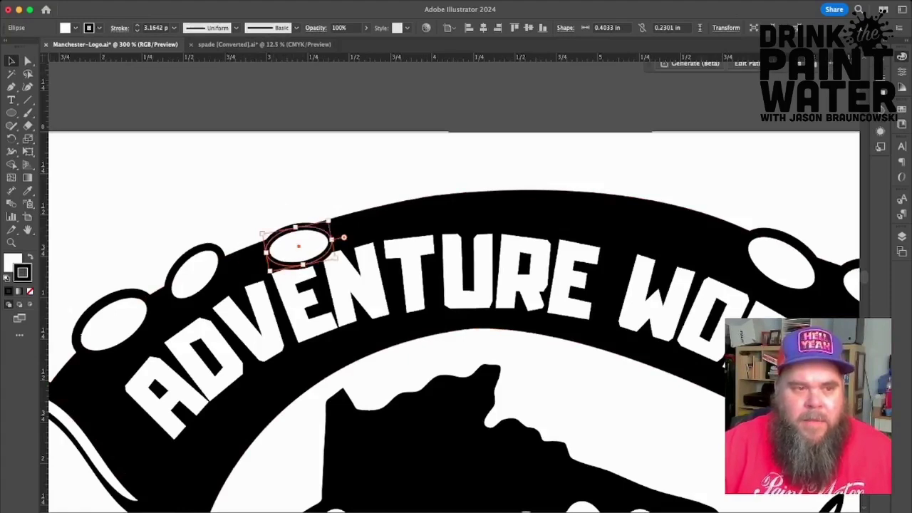
key(super+shift+a)
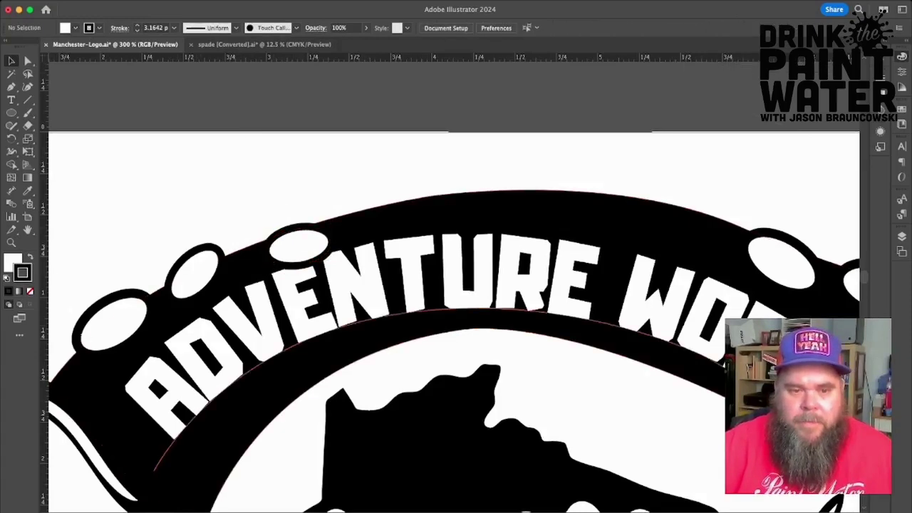
scroll(454, 321, right, 10)
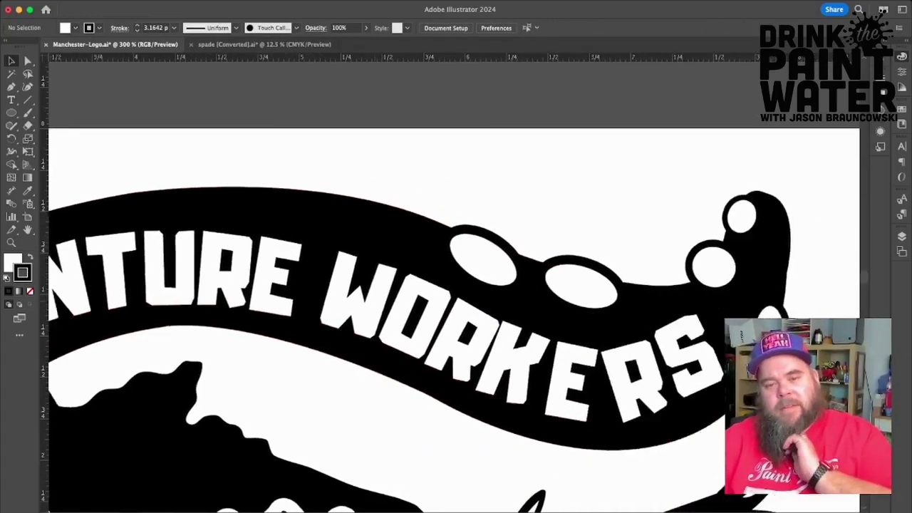
Duplicate the smaller ellipse to the banner's upper edge above the N of ADVENTURE, enlarging the copy to about 0.48 by 0.28 in.
scroll(454, 321, right, 2)
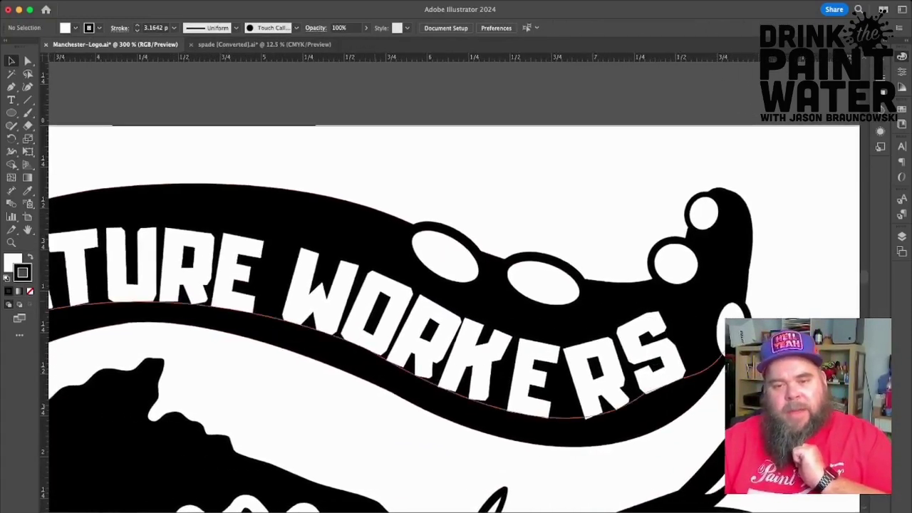
scroll(453, 321, left, 7)
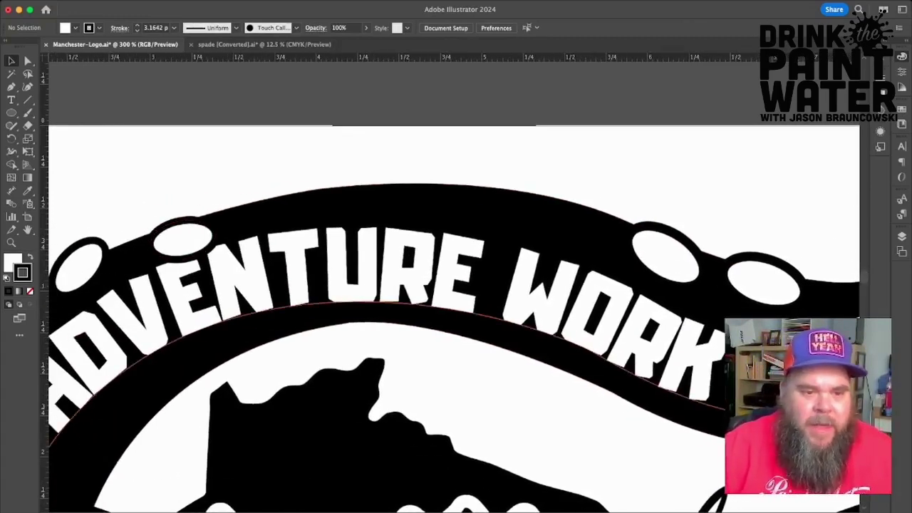
click(183, 241)
drag(183, 240, 334, 170)
drag(281, 203, 277, 210)
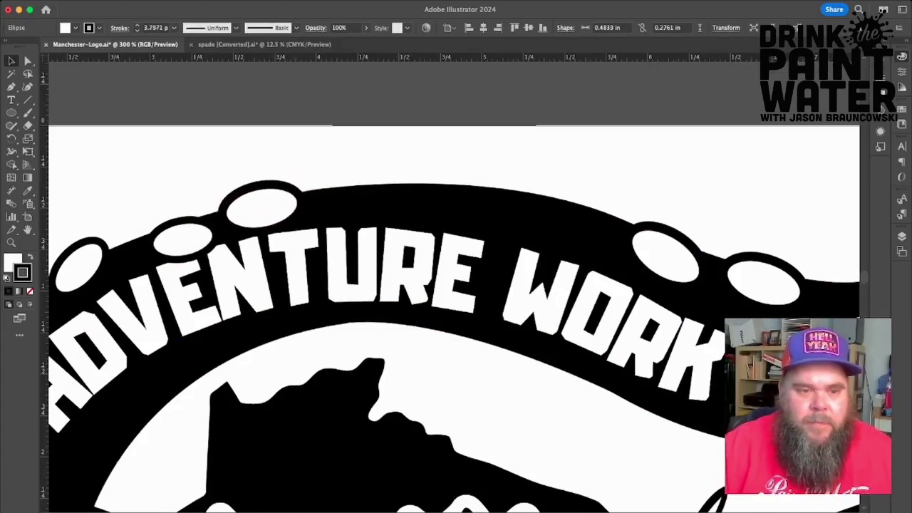
Duplicate the ellipse above the N, tilt the copy downhill, shrink it to about 0.26 by 0.15 in, and place it inside the banner above WORKERS.
click(262, 203)
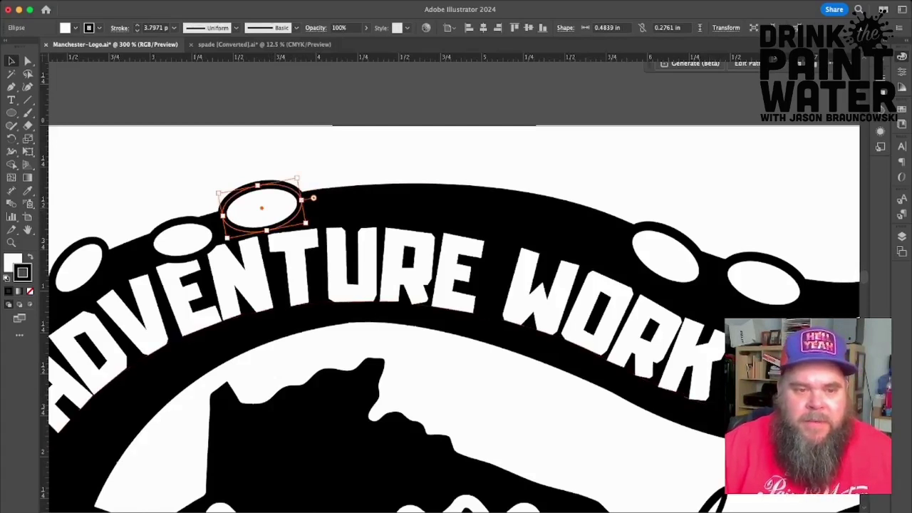
drag(262, 206, 461, 197)
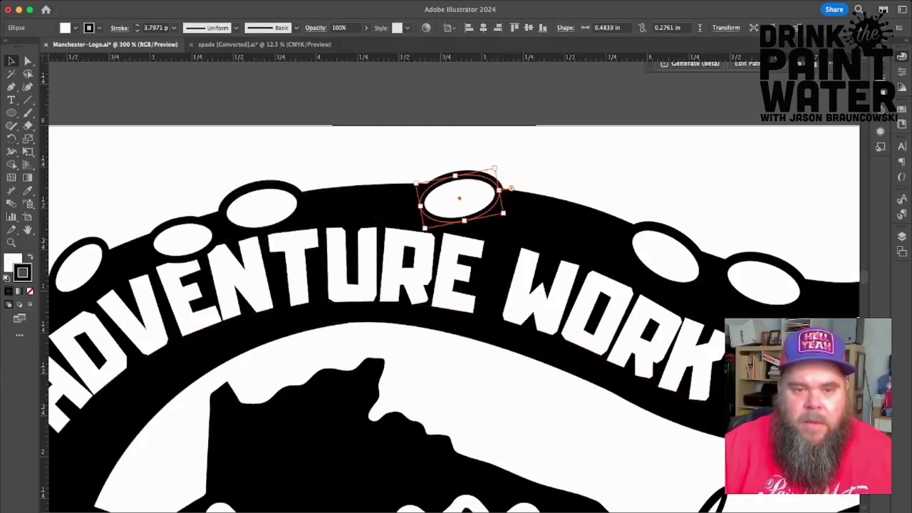
drag(498, 165, 440, 193)
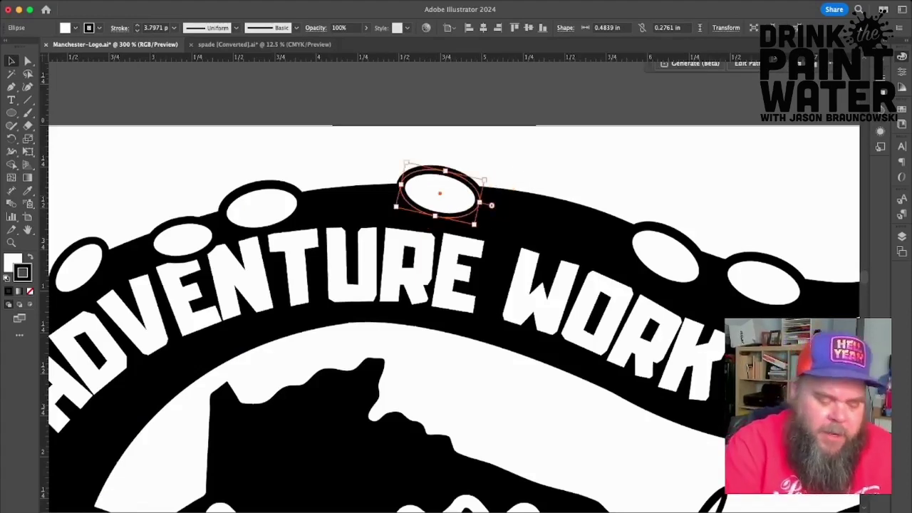
key(super+minus)
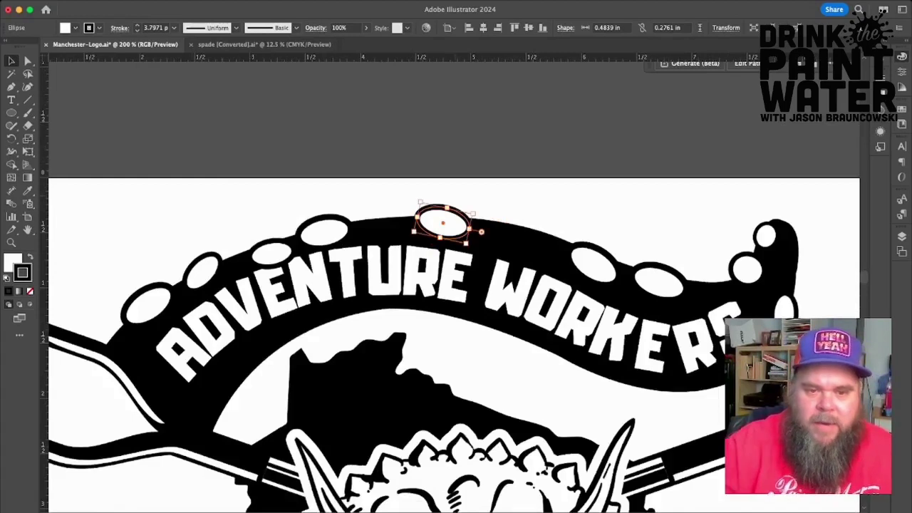
drag(432, 224, 527, 242)
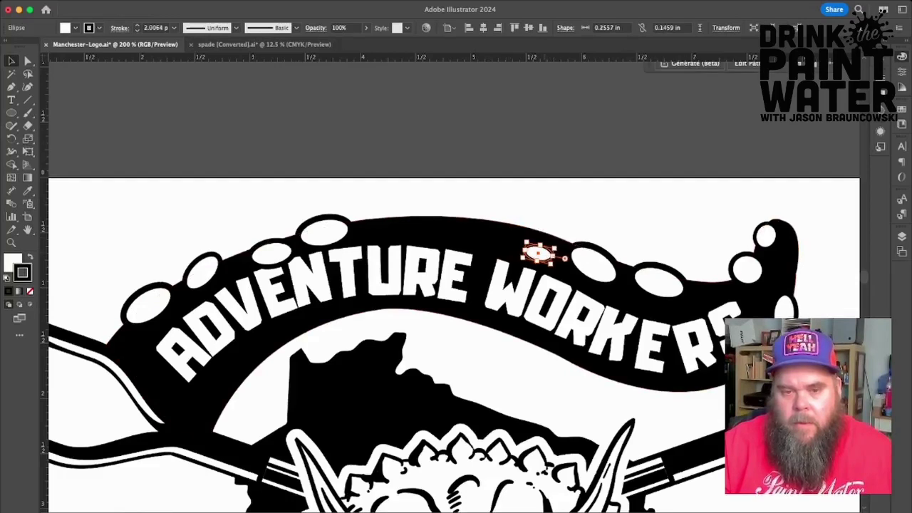
key(super+shift+a)
click(544, 248)
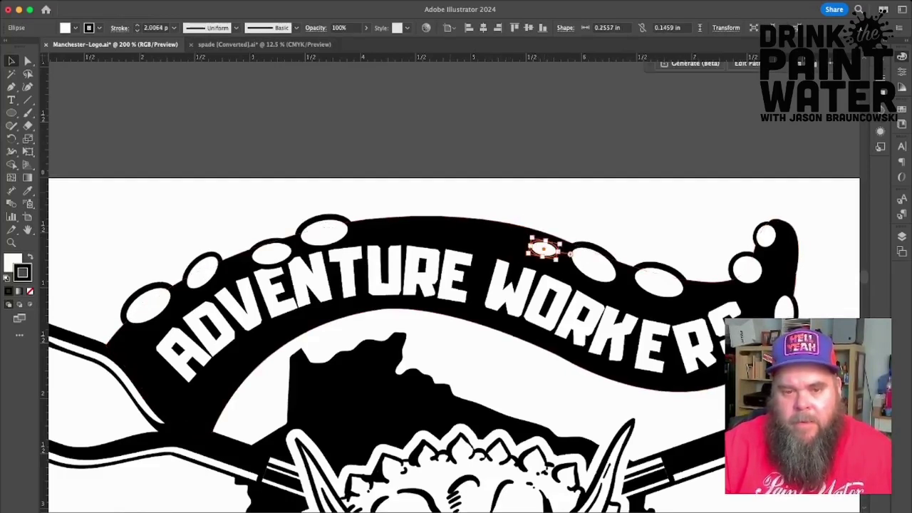
Duplicate the ellipse above the N to the edge above the U, tilting it downhill and flattening it to about 0.48 by 0.19 in.
click(324, 230)
drag(325, 231, 431, 234)
key(Left)
key(Left)
key(Down)
key(Left)
key(Left)
key(Left)
key(Down)
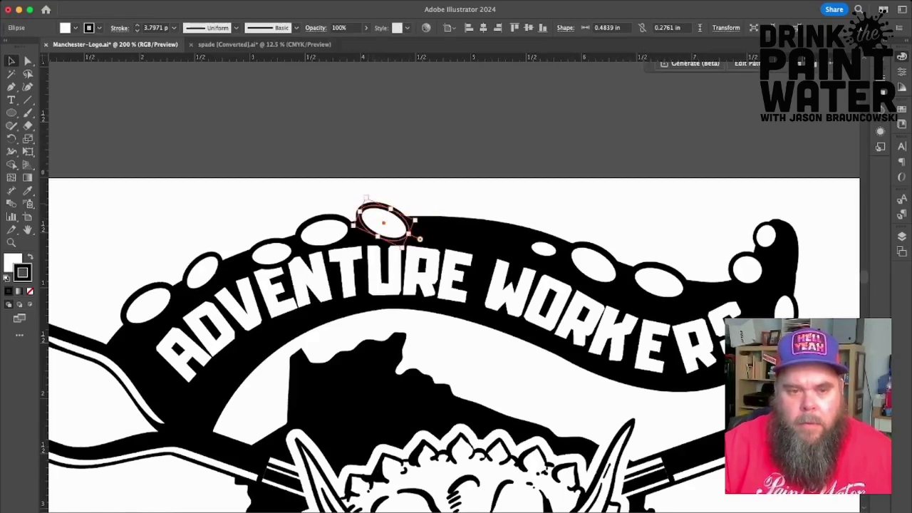
drag(366, 198, 362, 206)
drag(419, 225, 377, 225)
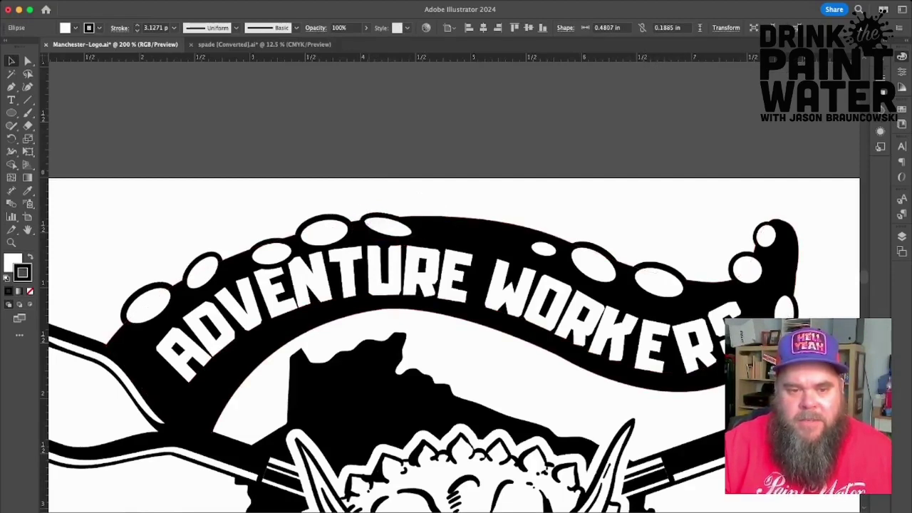
Duplicate the flattened ellipse to the upper edge above the R of ADVENTURE, scaling the copy down and rotating it to follow the curve.
click(377, 223)
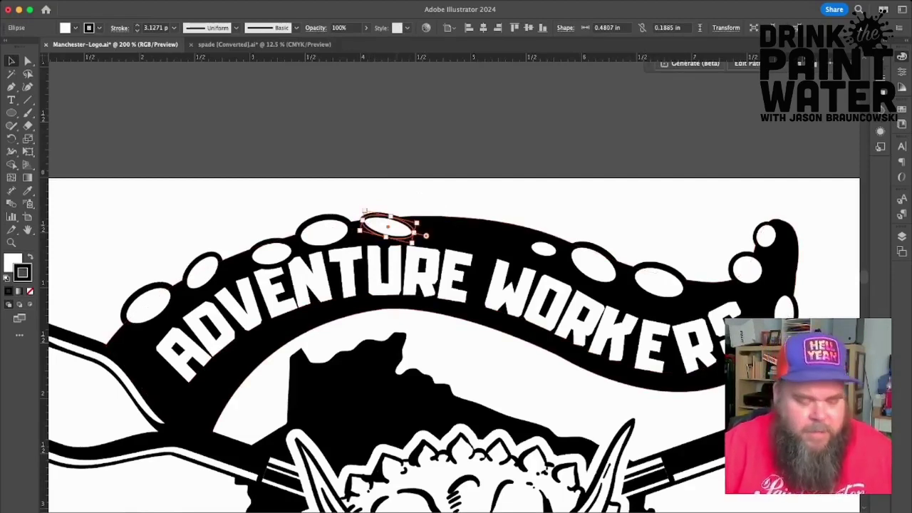
drag(365, 210, 425, 204)
mouse_move(479, 216)
mouse_down()
mouse_move(469, 200)
mouse_move(487, 211)
mouse_move(468, 220)
mouse_up()
key(Up)
key(Up)
key(Up)
key(Left)
key(Left)
mouse_move(412, 213)
mouse_down()
mouse_move(429, 202)
mouse_move(418, 204)
mouse_move(443, 215)
mouse_move(426, 222)
mouse_move(413, 212)
mouse_move(426, 223)
mouse_up()
key(super+shift+a)
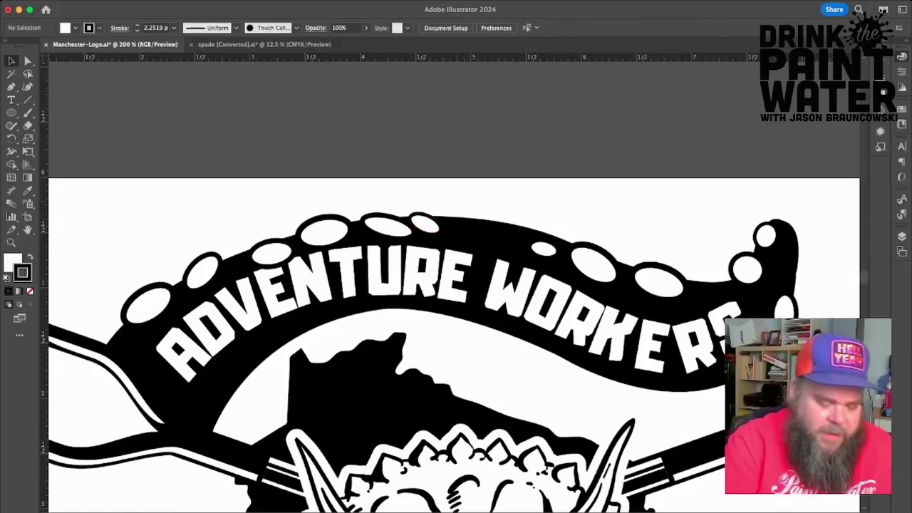
Review the whole logo, checking how the oval-edged banner and its ADVENTURE WORKERS lettering sit above the triceratops and shovels.
key(super+minus)
key(super+minus)
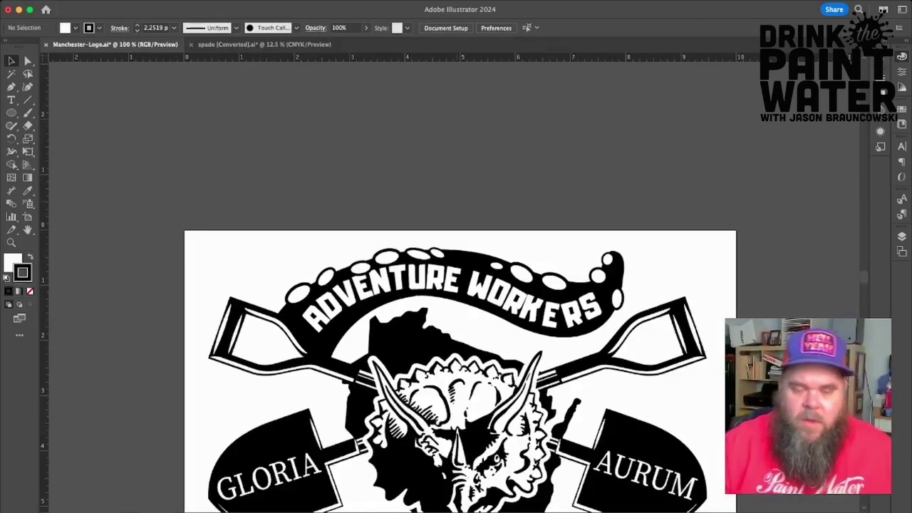
click(497, 305)
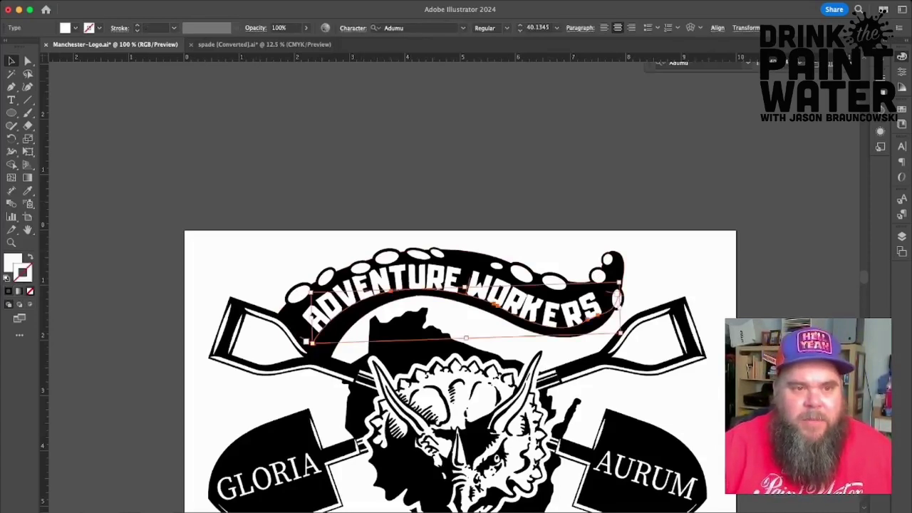
key(super+shift+a)
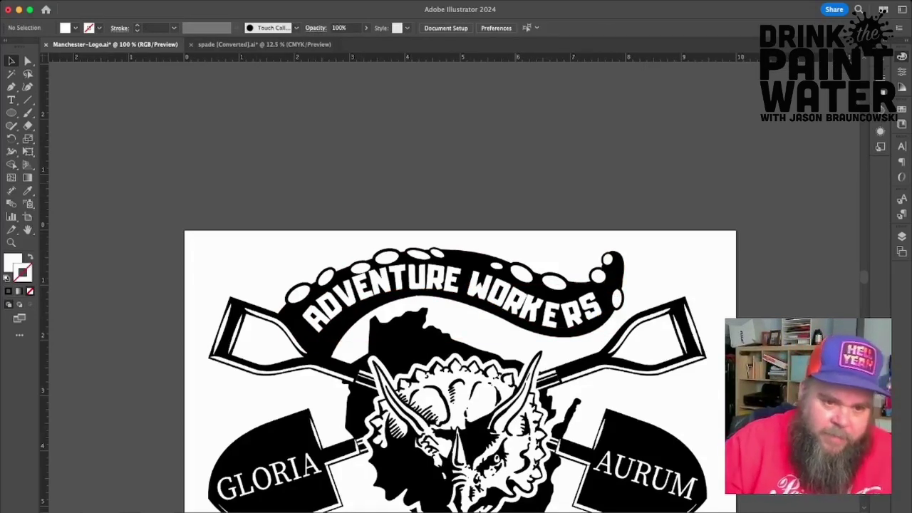
click(494, 296)
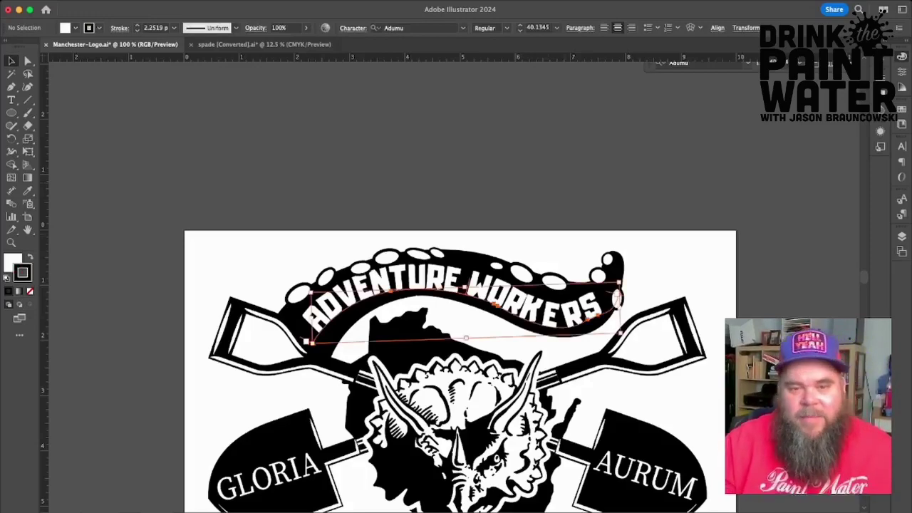
key(super+shift+a)
scroll(451, 163, down, 5)
scroll(451, 162, right, 3)
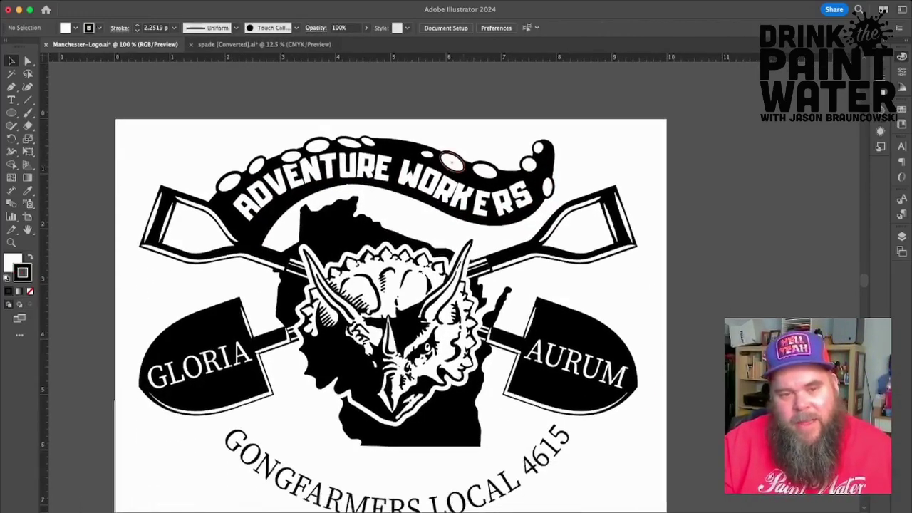
scroll(451, 163, down, 2)
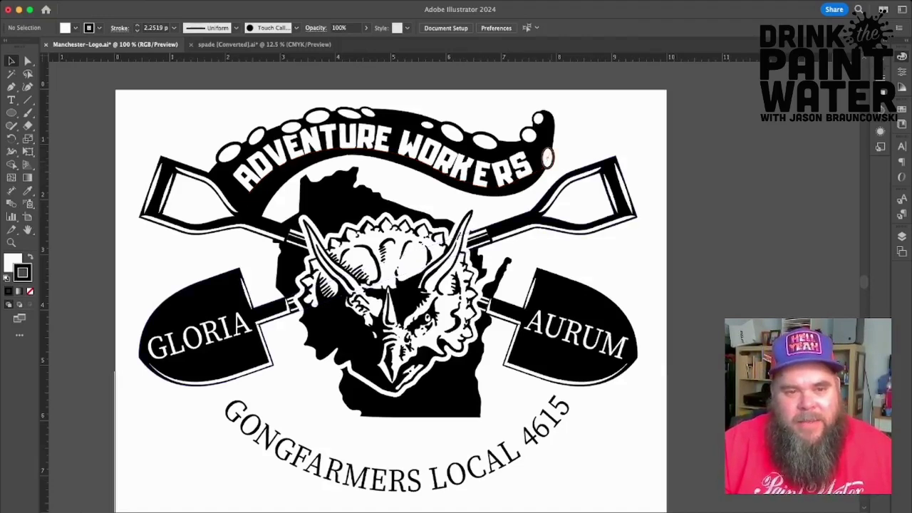
Select all the white ovals along the banner together with the black banner shape, leaving out the lettering.
click(547, 157)
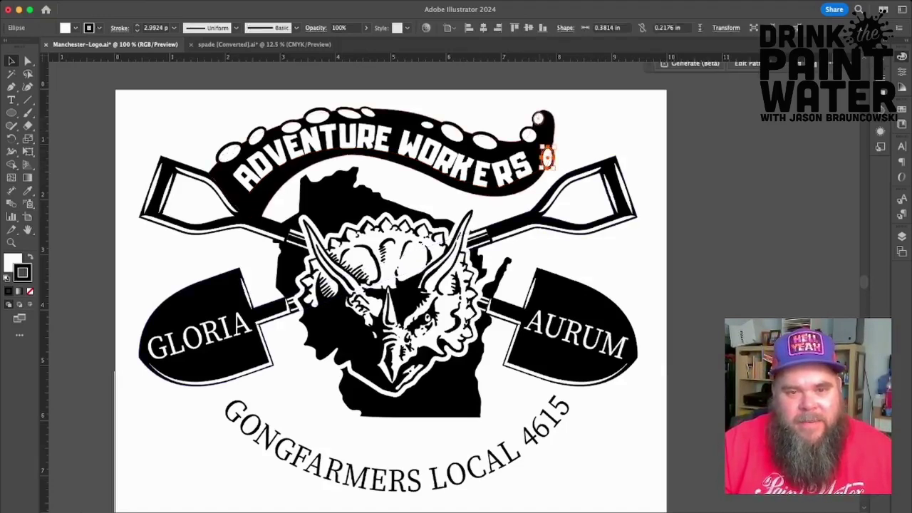
shift+click(538, 119)
shift+click(529, 134)
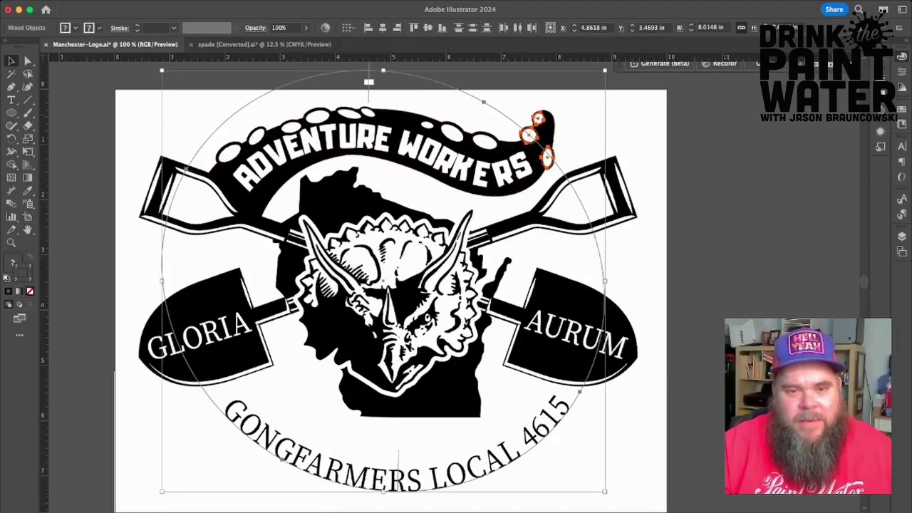
shift+click(529, 134)
shift+click(484, 141)
shift+click(452, 131)
shift+click(426, 125)
shift+click(367, 112)
shift+click(347, 112)
shift+click(318, 115)
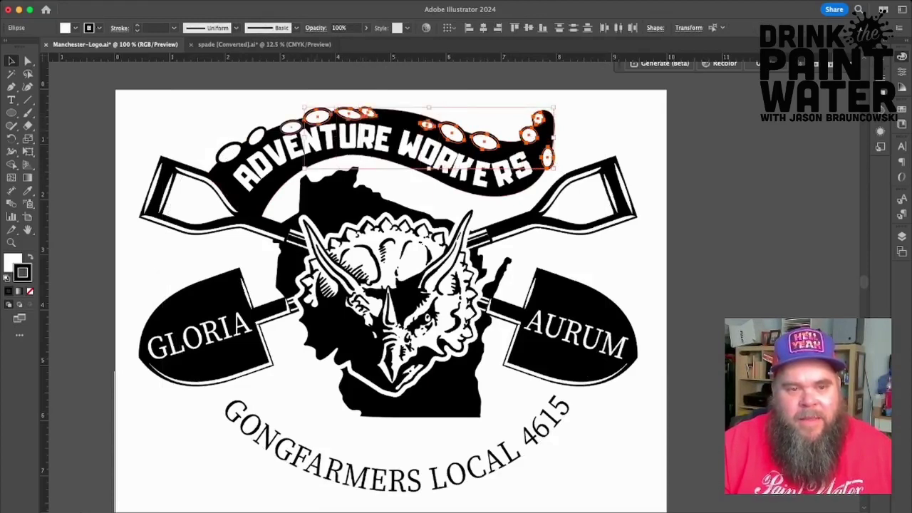
shift+click(291, 127)
shift+click(257, 135)
shift+click(229, 151)
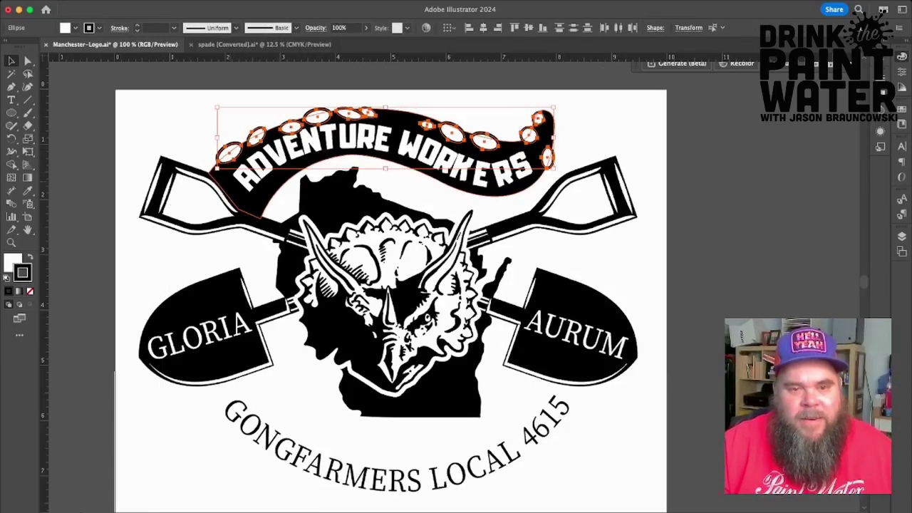
shift+click(239, 204)
Paste a copy of the selected banner and ovals into the artwork and group the copied shapes.
key(super)
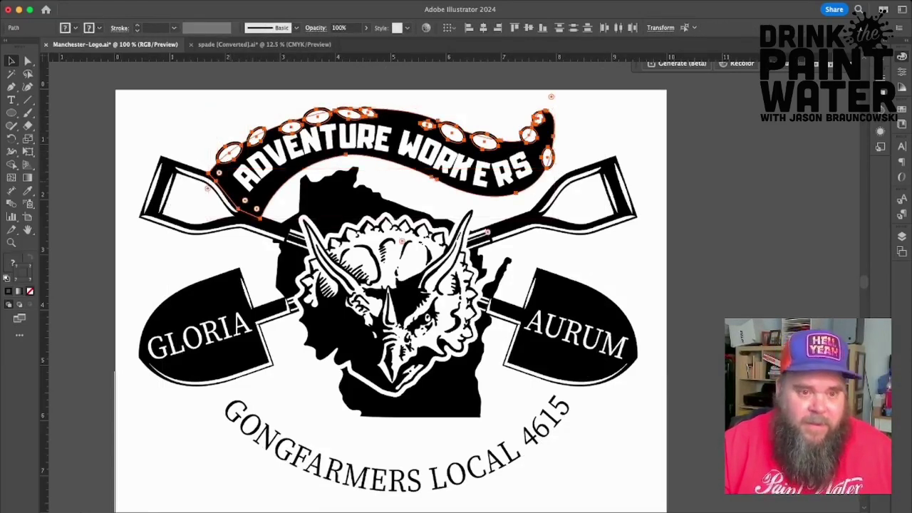
key(ctrl+v)
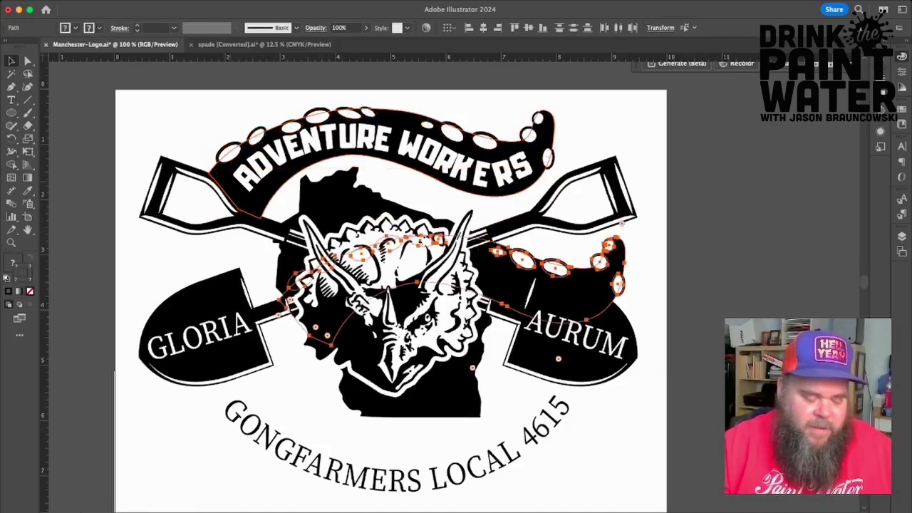
key(ctrl+g)
key(v)
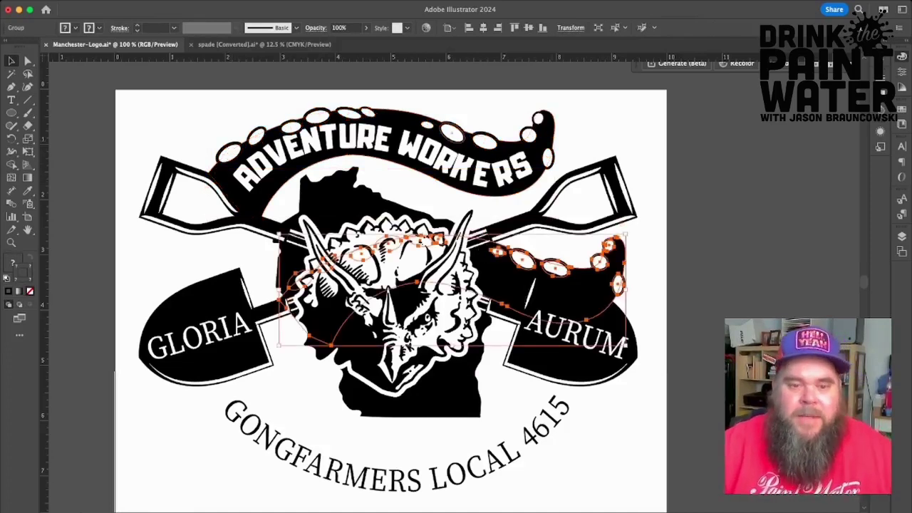
Reflect the grouped banner copy so its ovals face downward and its curled tail is at the logo's left side.
key(r)
key(o)
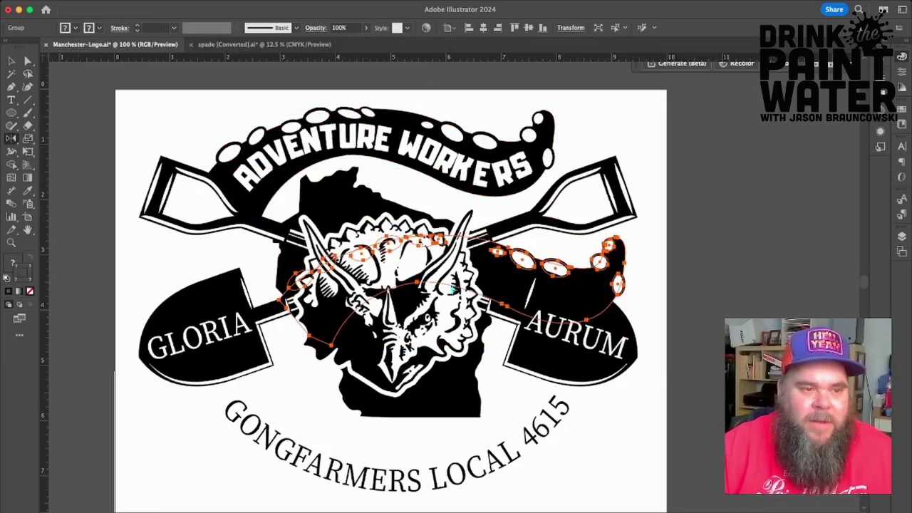
key(Return)
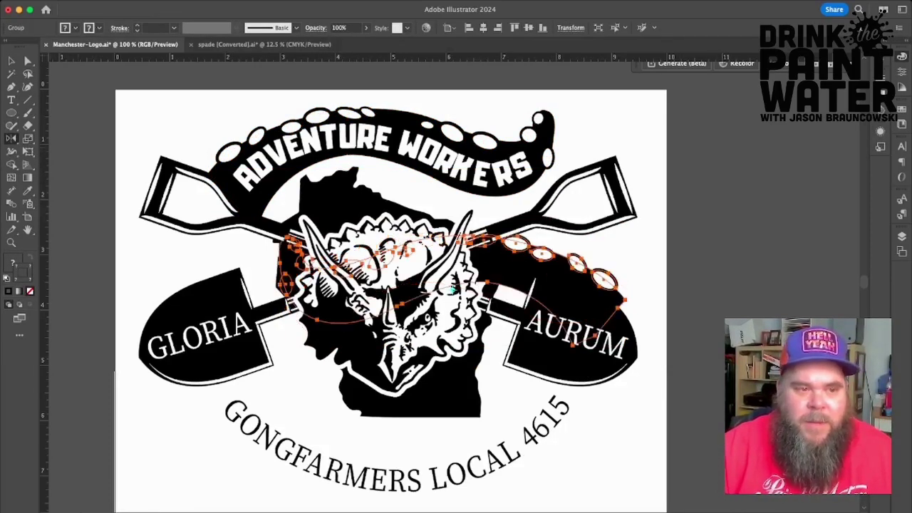
drag(624, 300, 618, 294)
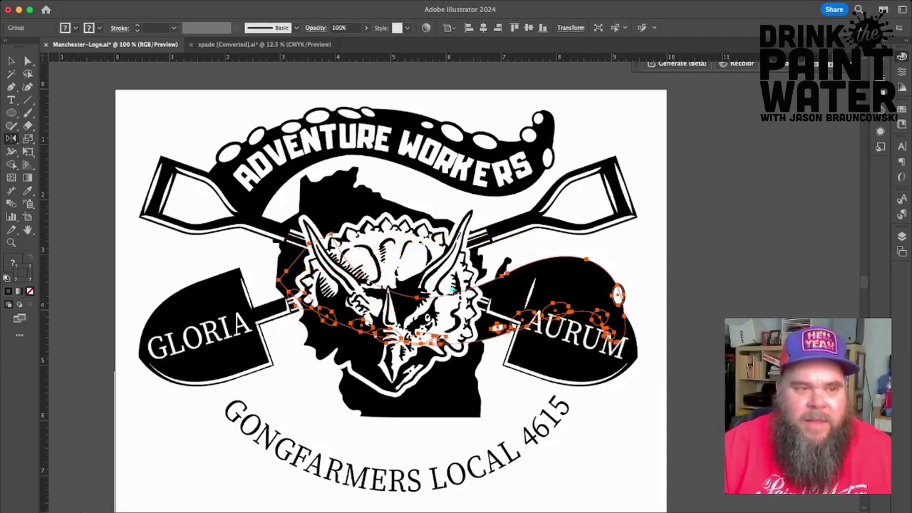
drag(618, 294, 622, 281)
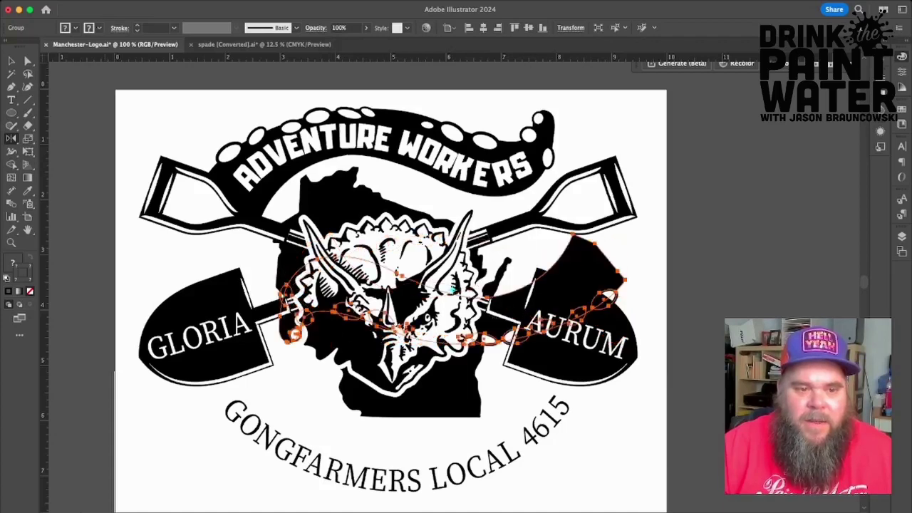
Move the flipped banner group down over the GONGFARMERS LOCAL 4615 lettering and rotate it slightly counterclockwise.
key(v)
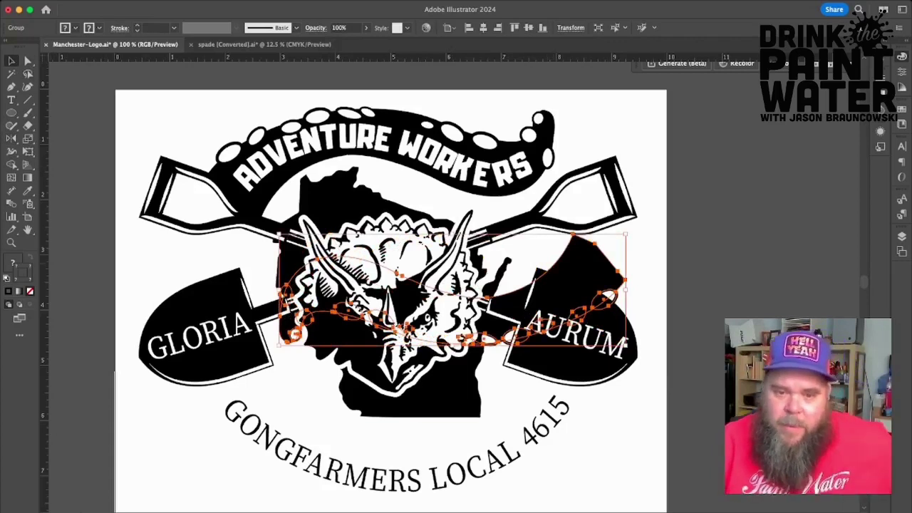
drag(582, 269, 542, 388)
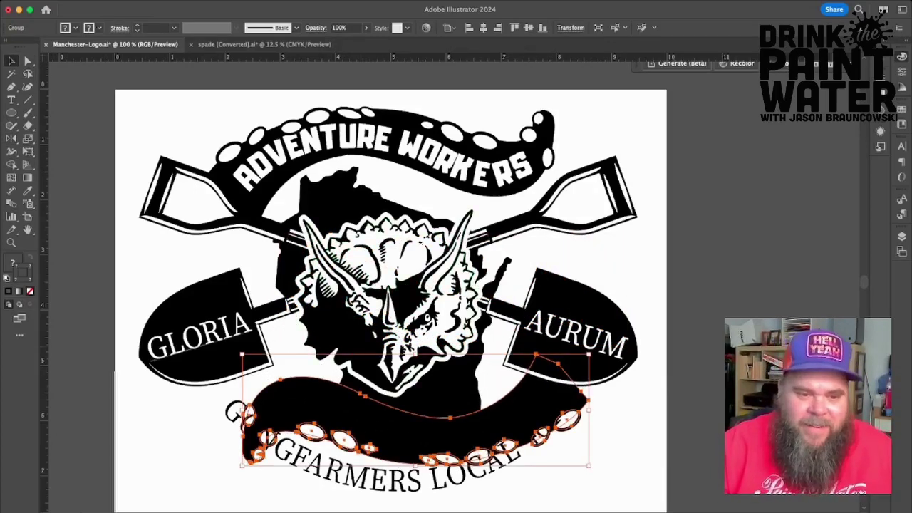
key(super+z)
key(super+z)
key(super+z)
key(super+z)
key(super+z)
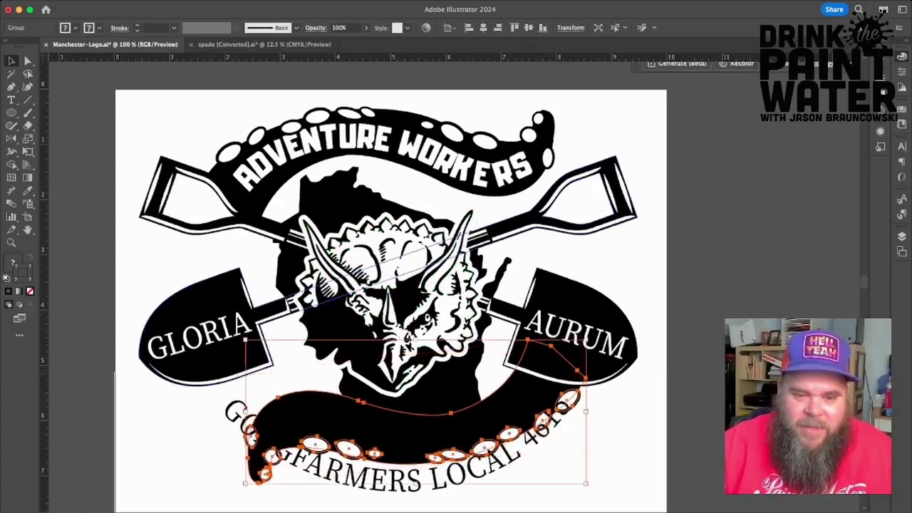
Nudge the flipped banner slightly left and adjust its height so it sits beneath the triceratops skull between the shovels.
key(Right)
key(Right)
key(Right)
key(Right)
key(Up)
key(Up)
key(Up)
key(Up)
key(Up)
key(Down)
key(Down)
key(Down)
key(Down)
key(Left)
key(Left)
key(Left)
key(Left)
key(Left)
key(Left)
key(Left)
key(Left)
key(Left)
key(Left)
key(Left)
key(Up)
key(Up)
key(Up)
key(Left)
key(Left)
key(Left)
key(Left)
key(Left)
key(super+z)
key(super+z)
key(super+z)
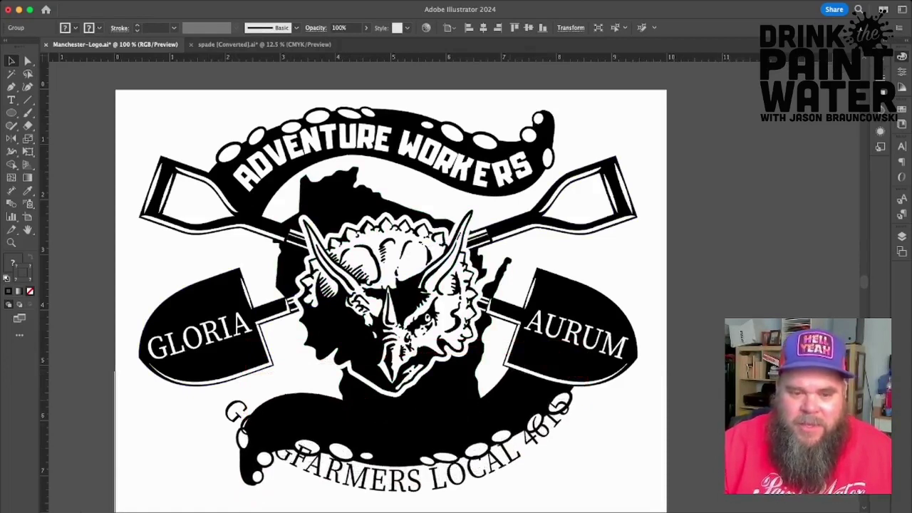
key(shift+Down)
key(shift+Down)
key(shift+Up)
key(shift+Up)
key(Up)
key(Up)
key(Up)
key(Up)
key(Down)
key(Down)
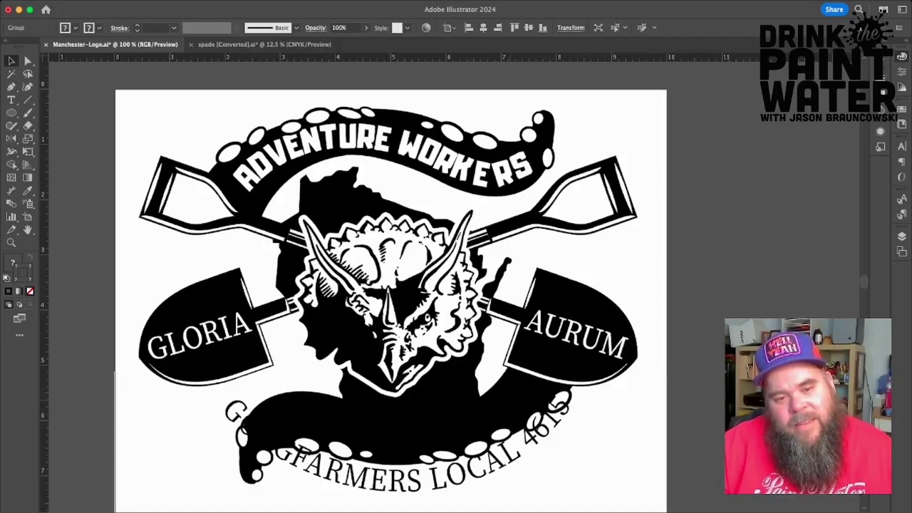
Try nudging the flipped banner group up, down and slightly right beneath the triceratops skull.
key(shift+Down)
key(shift+Down)
key(shift+Down)
key(shift+Up)
key(shift+Up)
key(shift+Up)
key(Down)
key(Right)
Undo the flipped banner's placement until it sits beside the artboard again, and bring back the sketch with the magenta banner outline.
key(super+z)
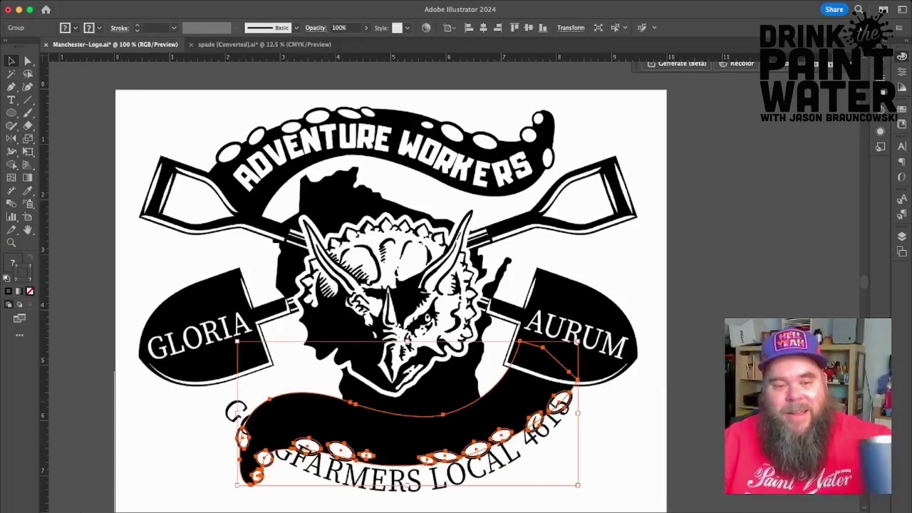
key(super+z)
key(super+z)
key(super+z)
key(super+z)
key(super+z)
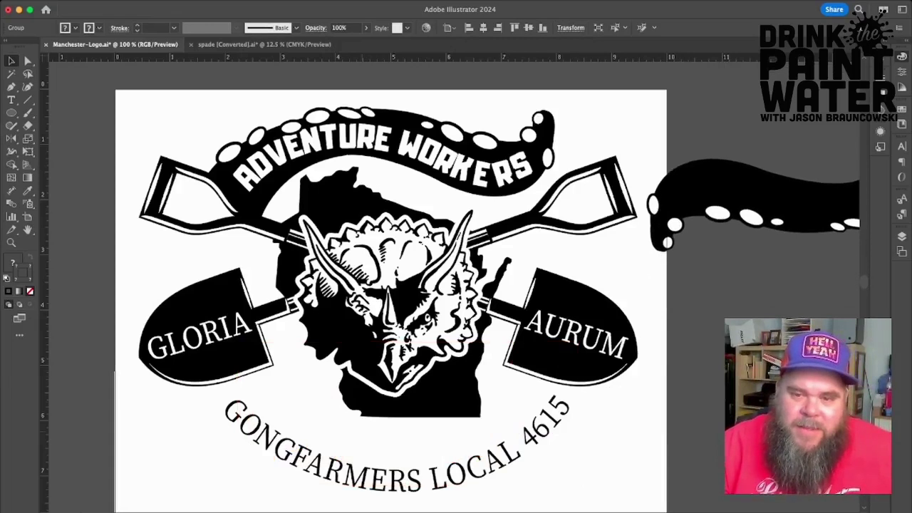
key(super+z)
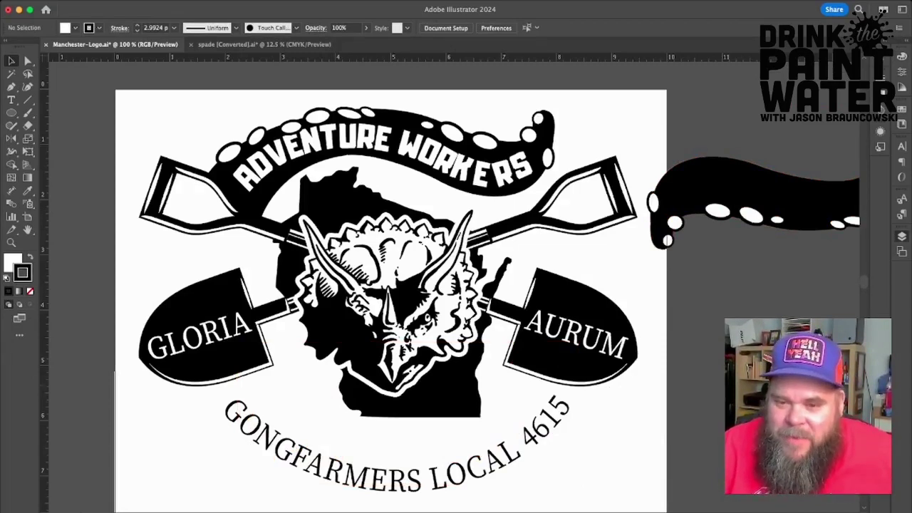
key(super+z)
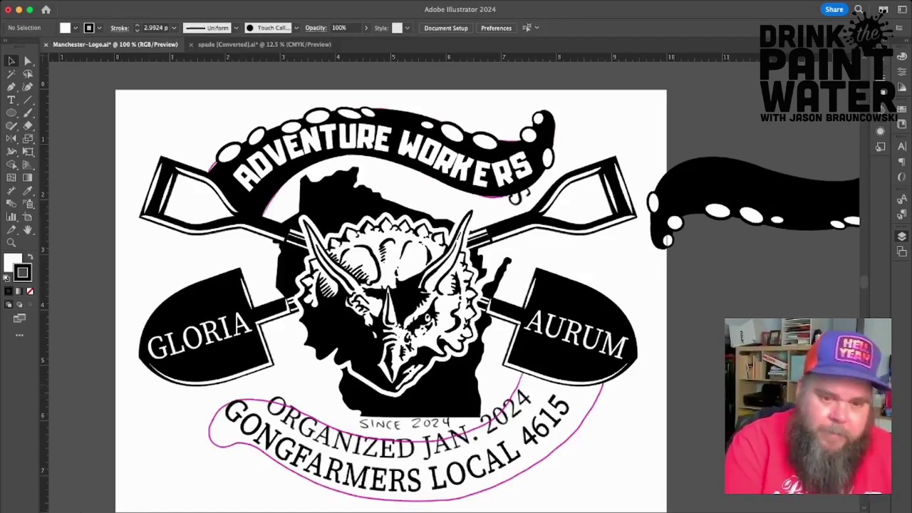
Trace the lower banner's sketched upper edge with a red Pen path from the AURUM shovel to the G of GONGFARMERS.
key(super+equal)
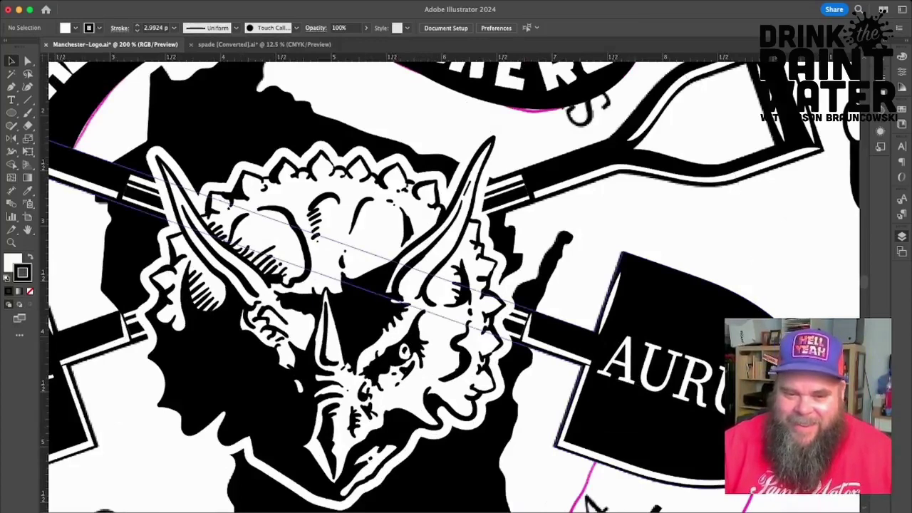
scroll(433, 285, down, 5)
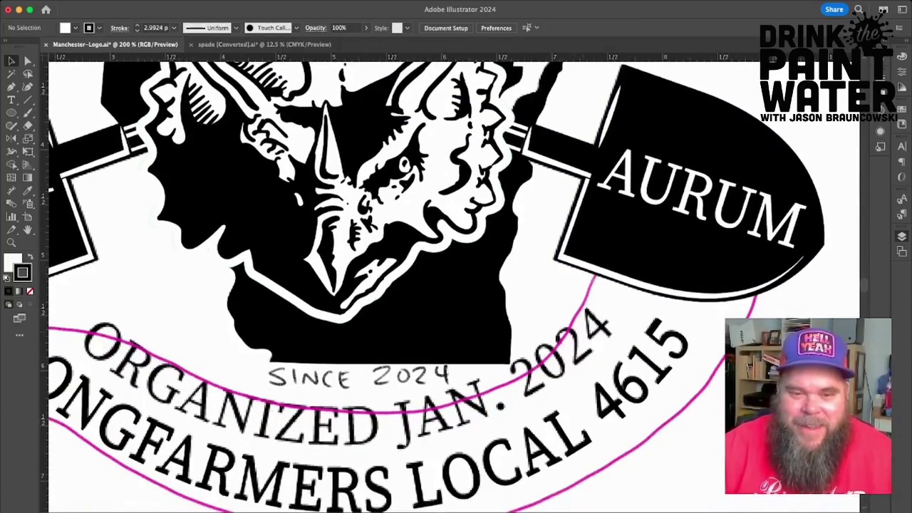
click(11, 87)
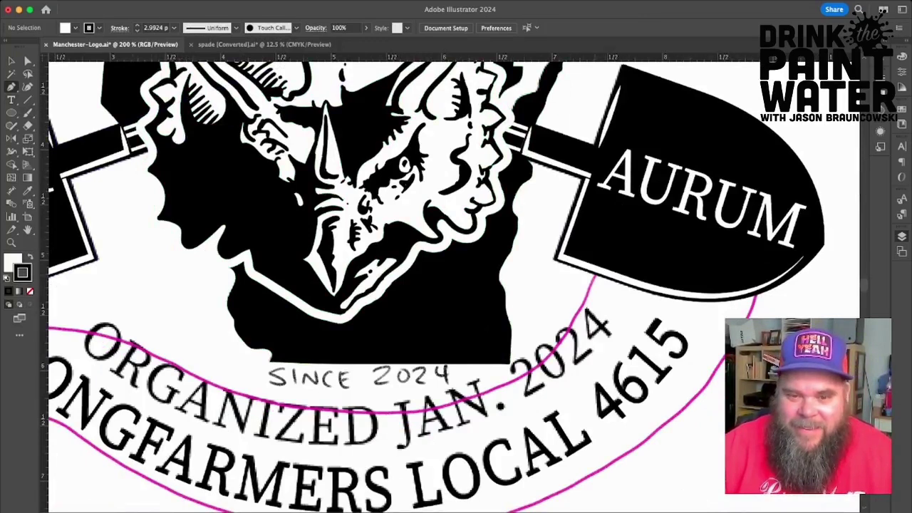
click(600, 261)
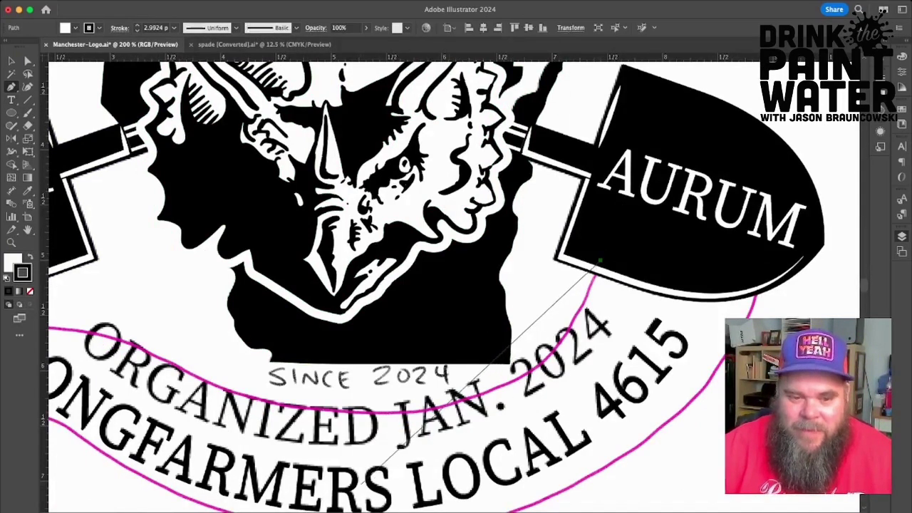
mouse_move(361, 413)
mouse_down()
mouse_move(133, 421)
mouse_move(124, 414)
mouse_up()
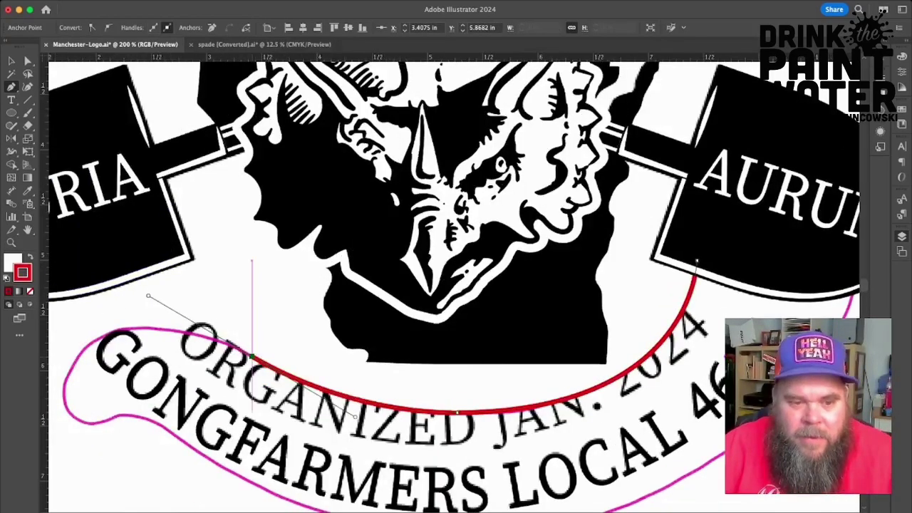
drag(109, 329, 56, 353)
Continue the banner path around the outer curve of its rounded tail, beside the G of GONGFARMERS.
key(super+equal)
key(super+equal)
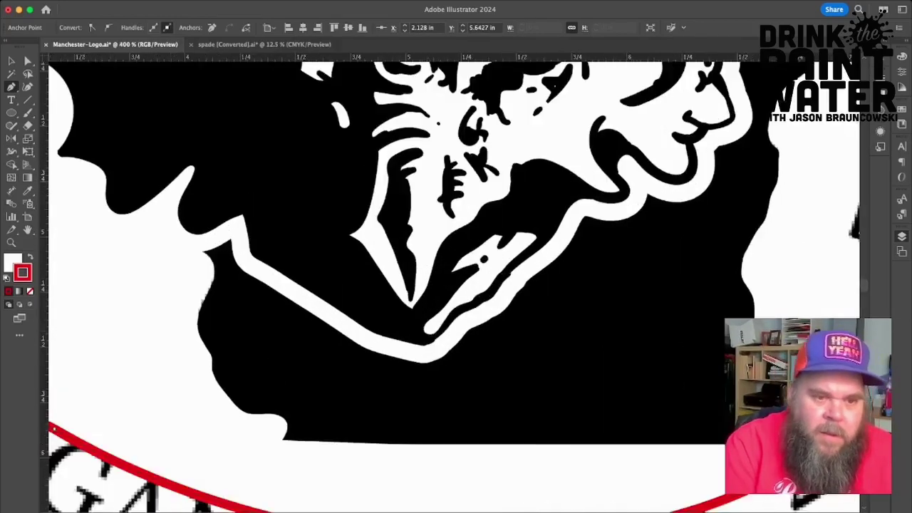
scroll(109, 331, left, 3)
scroll(417, 508, left, 10)
scroll(417, 508, down, 2)
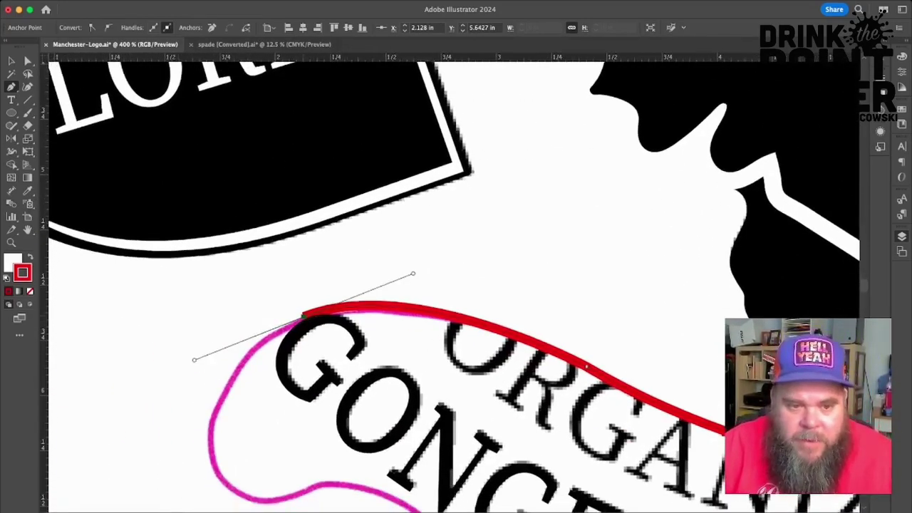
click(303, 315)
key(super+z)
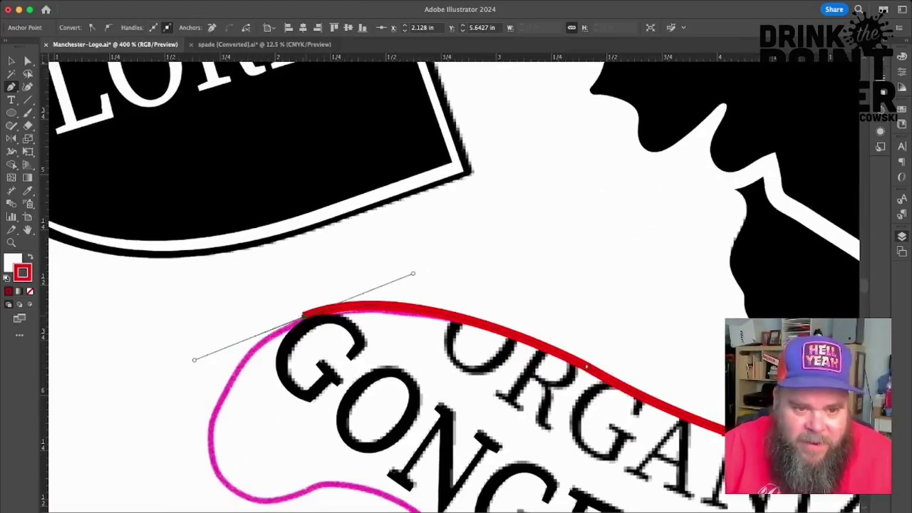
click(303, 314)
key(super+z)
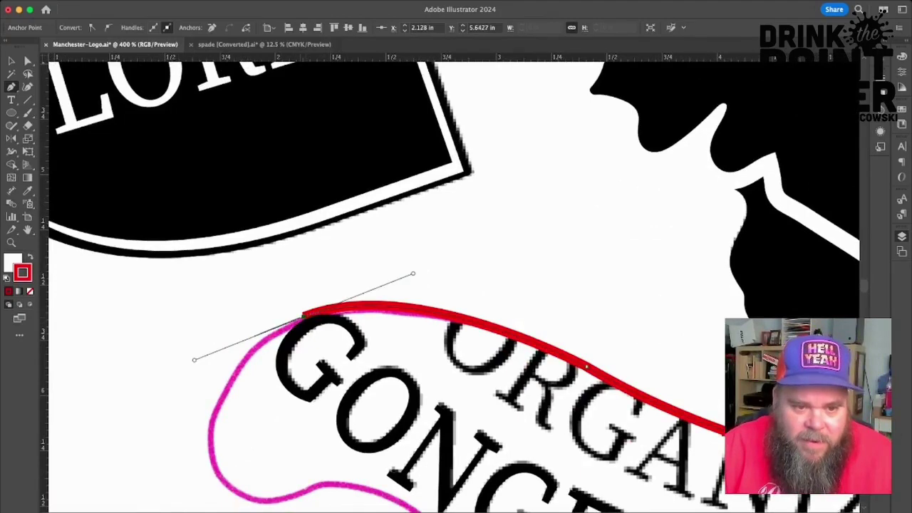
click(212, 461)
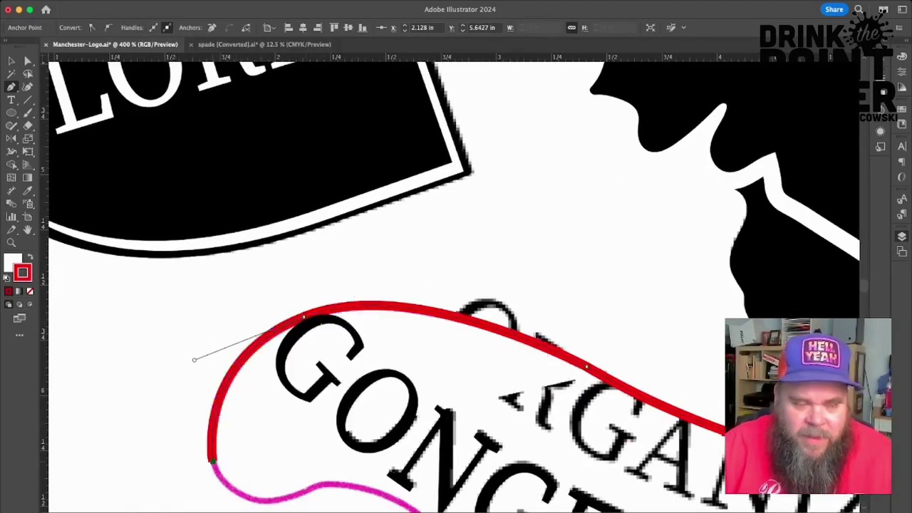
scroll(213, 461, down, 3)
drag(303, 431, 212, 372)
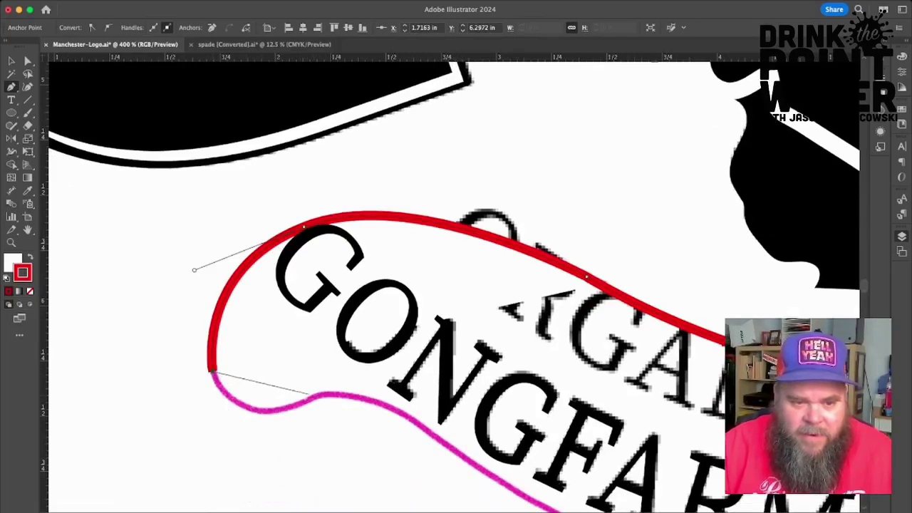
Trace the tail's underside and the bump below the first letters of GONGFARMERS with curved anchor points.
drag(319, 397, 407, 356)
click(318, 397)
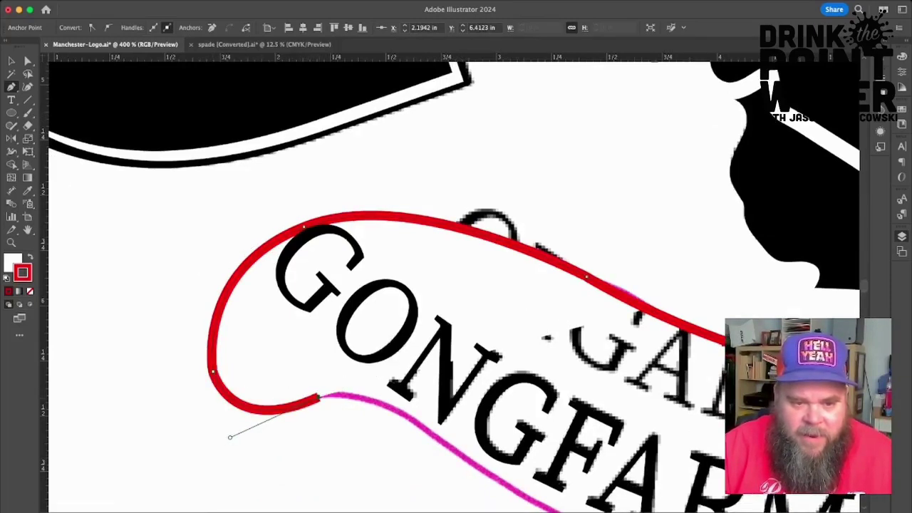
drag(411, 420, 477, 466)
click(442, 441)
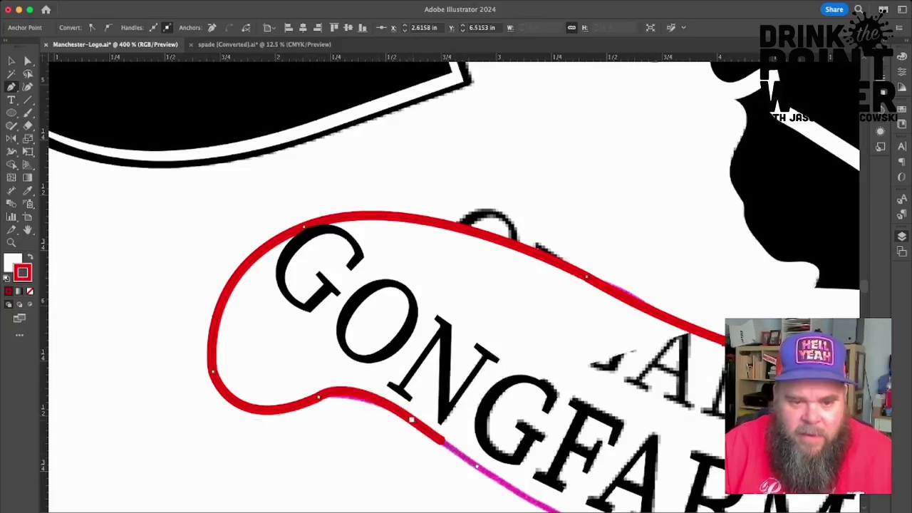
key(super+z)
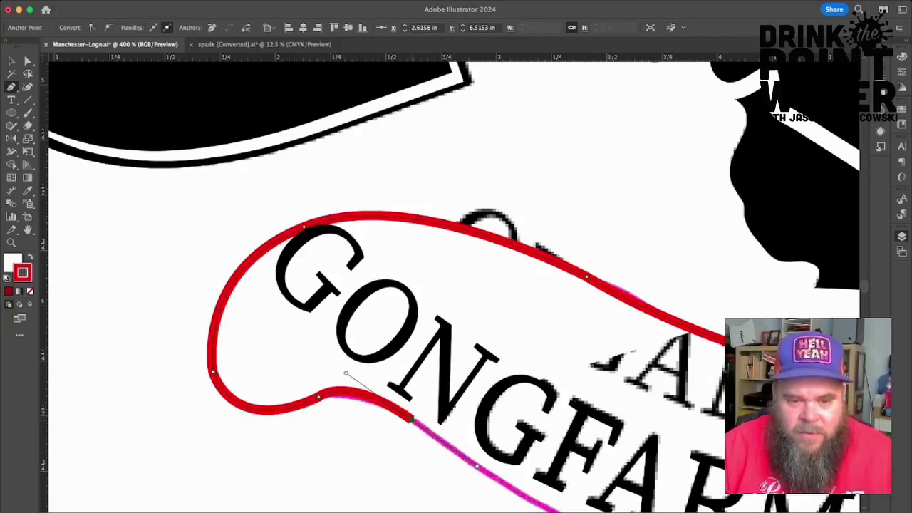
click(412, 420)
key(super+z)
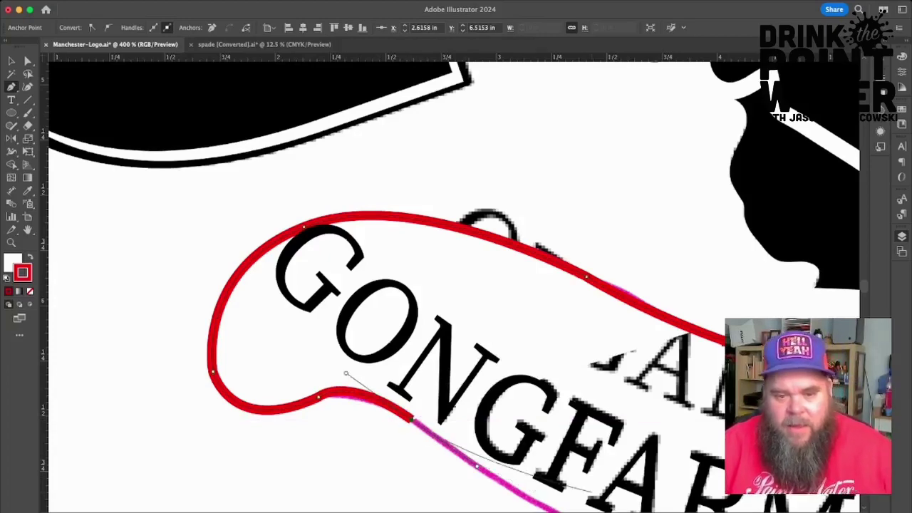
Extend the path along the banner's sketched lower edge beneath GONGFARMERS to the start of LOCAL.
scroll(456, 285, down, 5)
scroll(546, 452, right, 3)
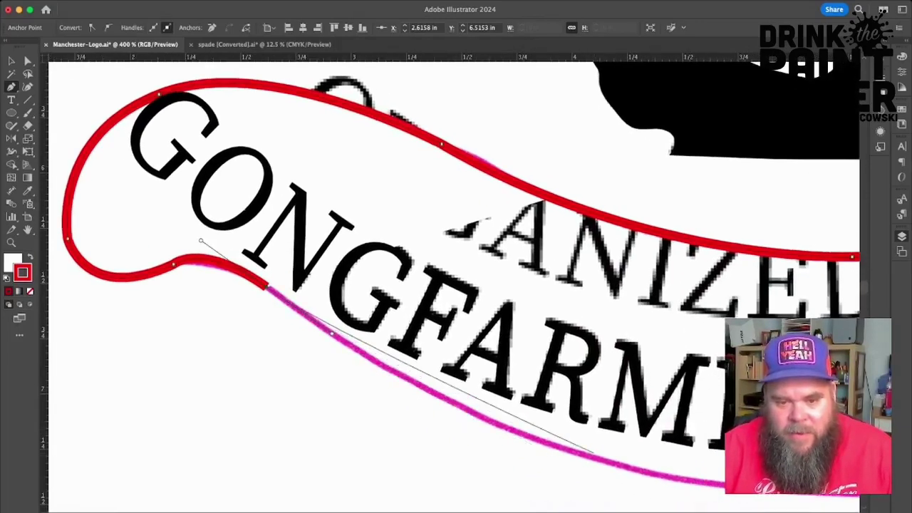
drag(599, 459, 705, 485)
drag(493, 434, 458, 425)
scroll(453, 275, right, 8)
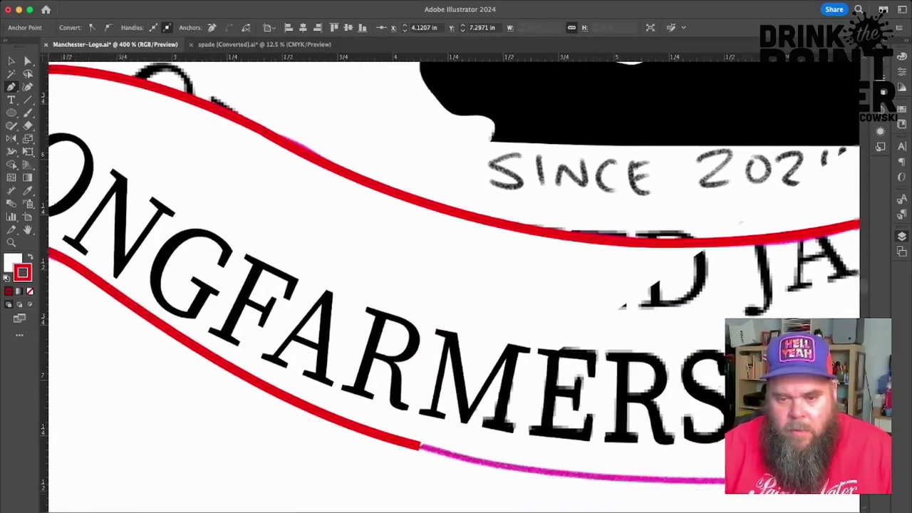
scroll(453, 275, right, 2)
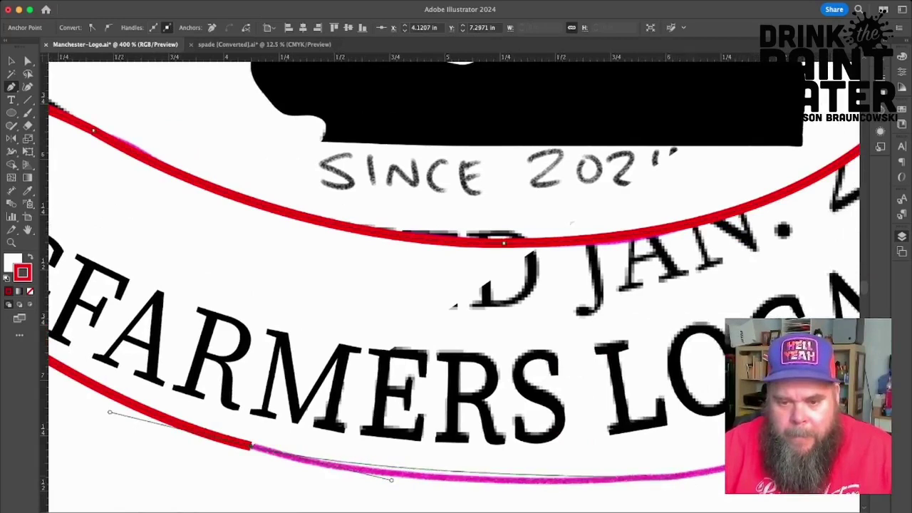
click(690, 474)
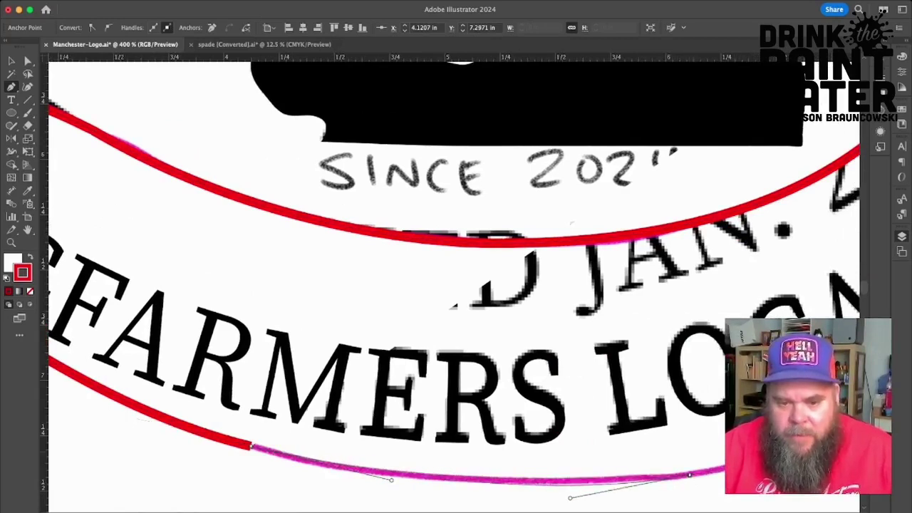
drag(551, 497, 523, 492)
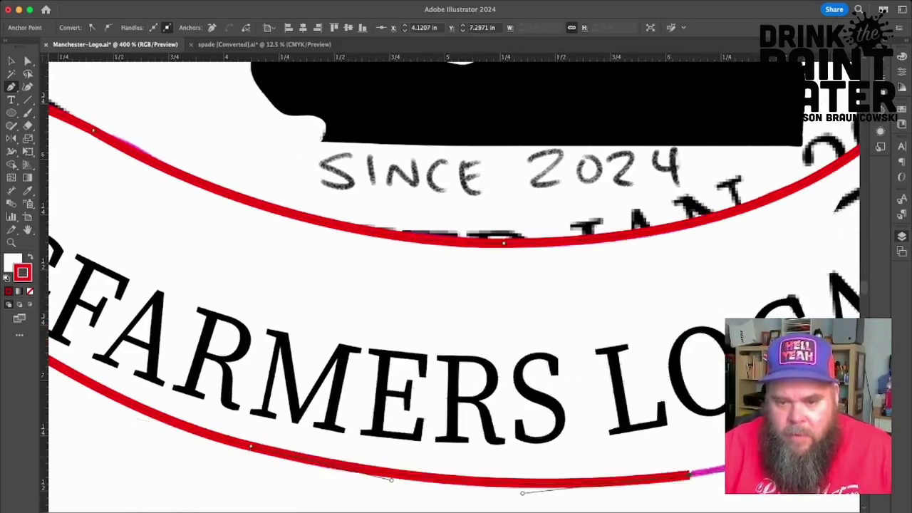
Trace the banner's outer curve from LOCAL past 4615 up to the AURUM shovel, ending at a corner point on the blade.
scroll(453, 275, right, 10)
scroll(453, 275, up, 3)
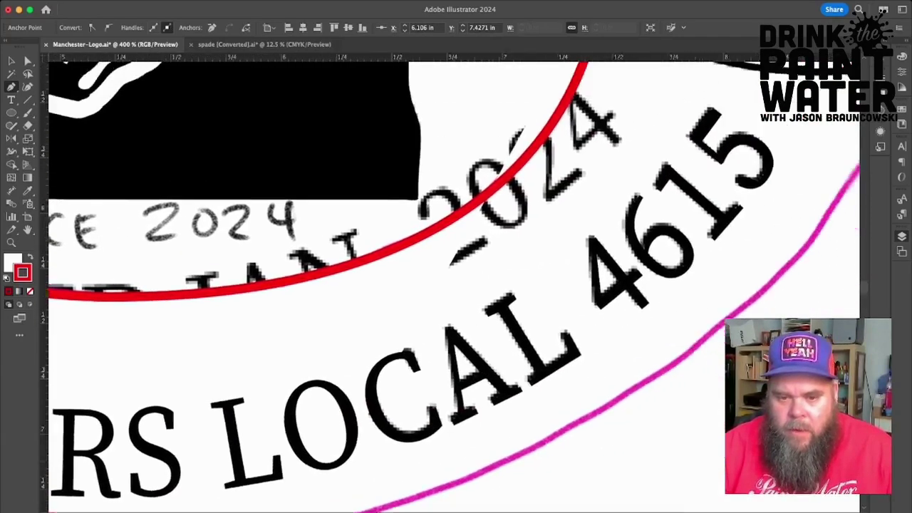
scroll(453, 275, up, 1)
scroll(453, 275, right, 4)
scroll(453, 275, down, 5)
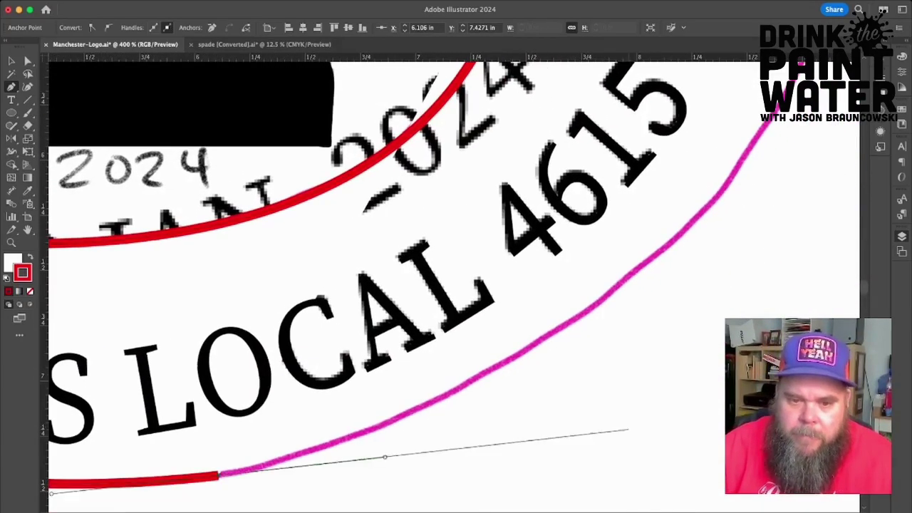
drag(666, 249, 746, 182)
scroll(773, 117, up, 5)
scroll(773, 118, right, 4)
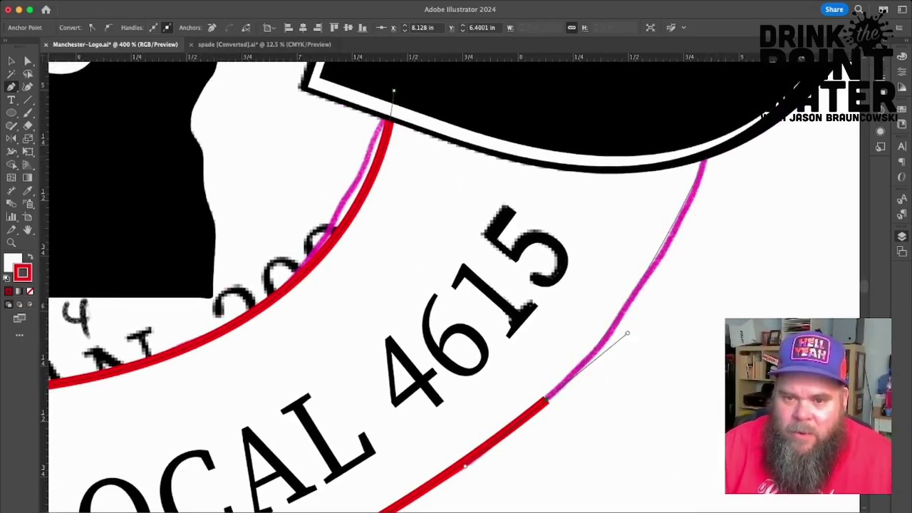
drag(706, 160, 737, 78)
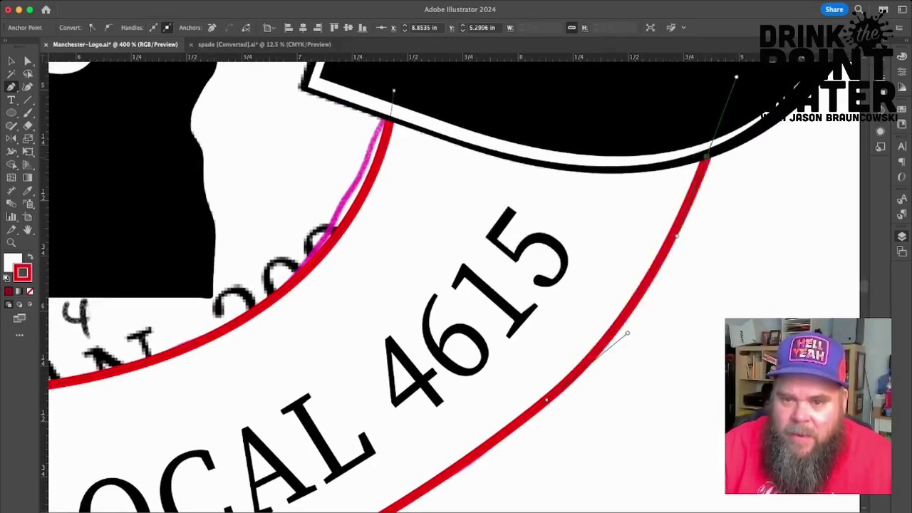
click(706, 156)
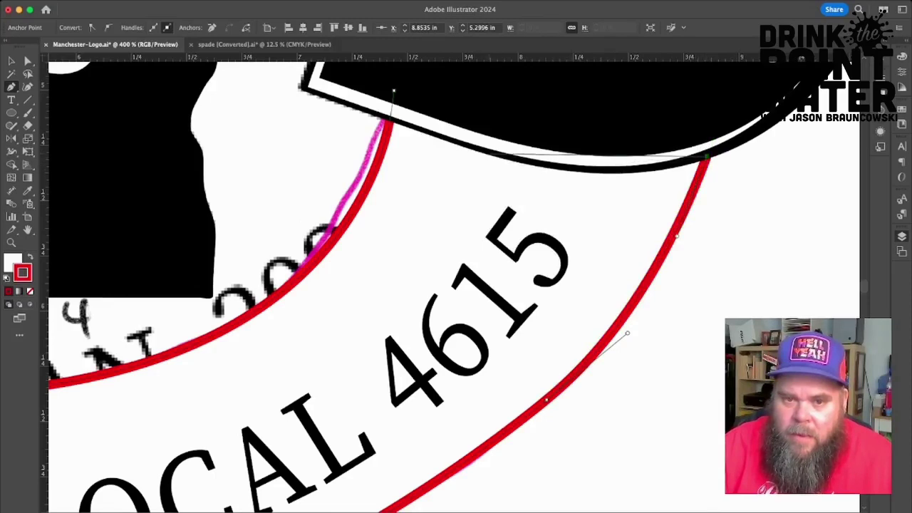
Follow the AURUM shovel's lower edge back to the path's first anchor and close the banner shape.
drag(490, 153, 376, 114)
click(490, 153)
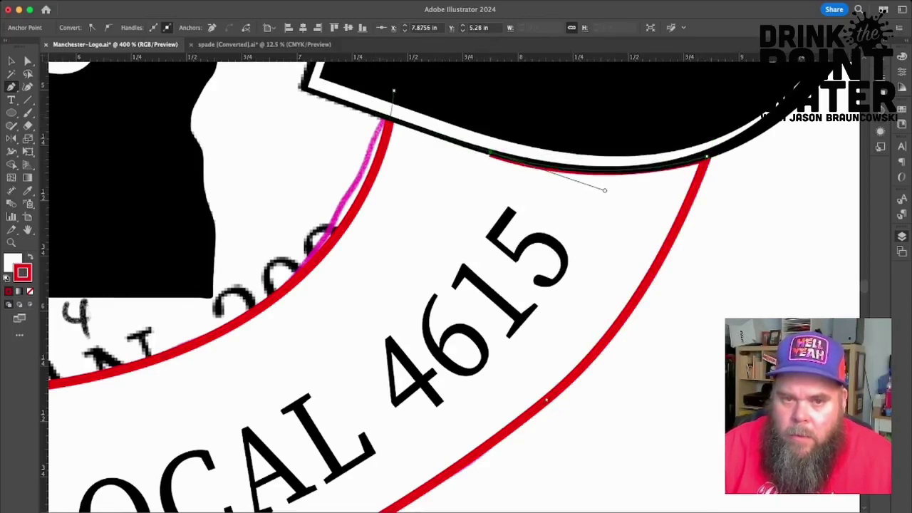
click(394, 90)
Move the banner's inner corner anchor onto the AURUM shovel's lower edge so the end follows the sketch.
key(a)
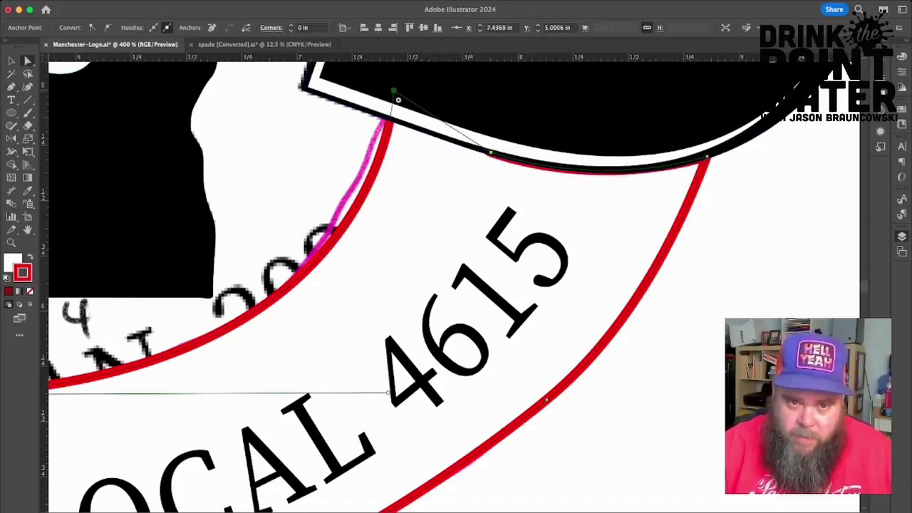
drag(393, 91, 391, 103)
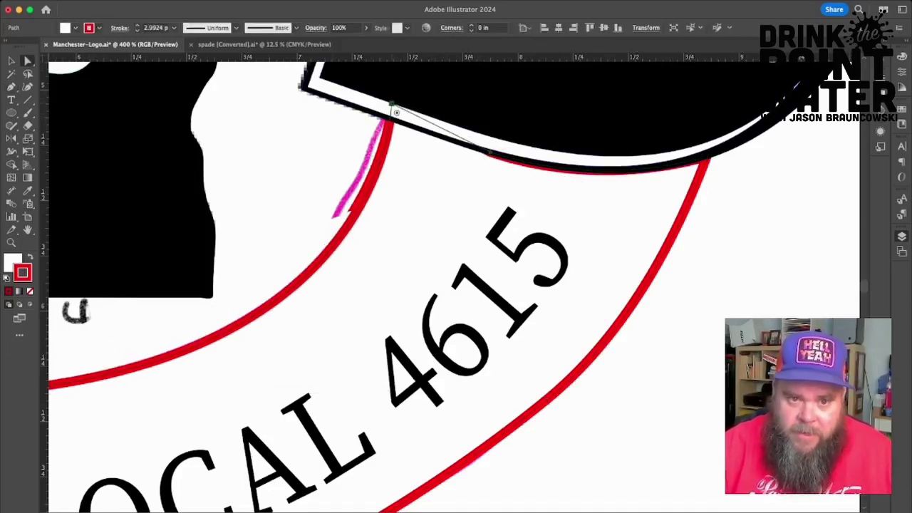
key(ctrl+z)
key(ctrl+z)
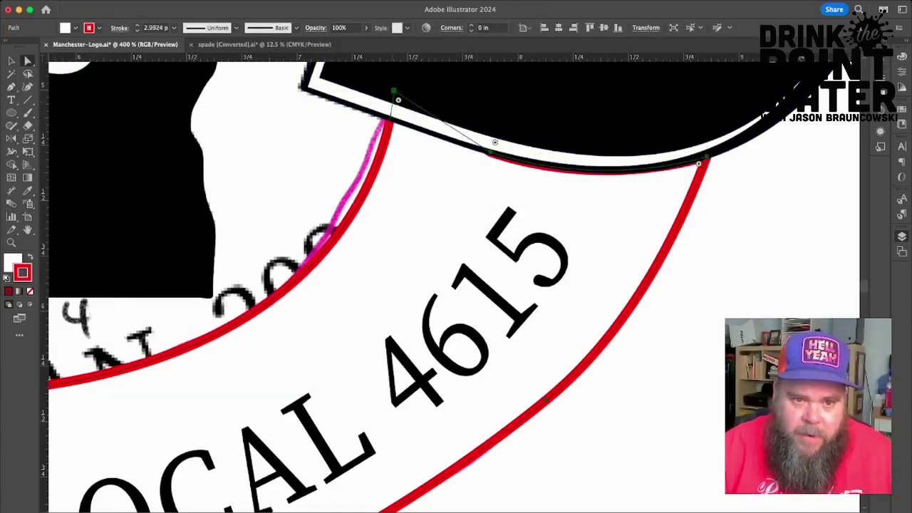
drag(394, 91, 373, 113)
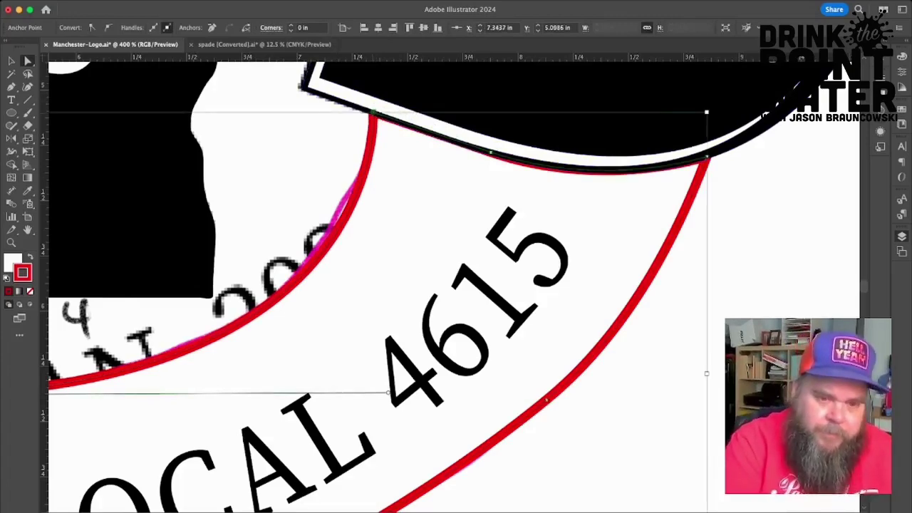
key(ctrl+minus)
key(ctrl+minus)
key(ctrl+minus)
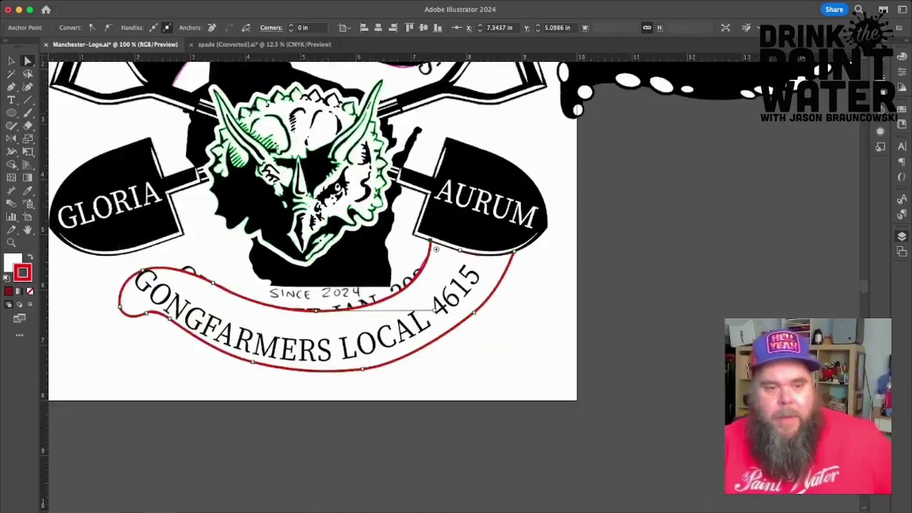
Draw an open curved text baseline inside the lower banner with the Pen tool, following its outer edge from the rounded end toward the shovel.
key(v)
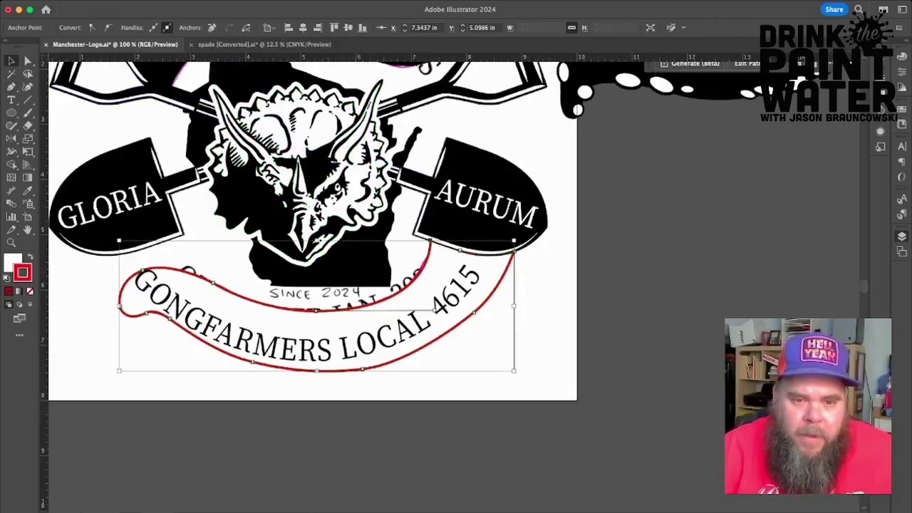
click(530, 341)
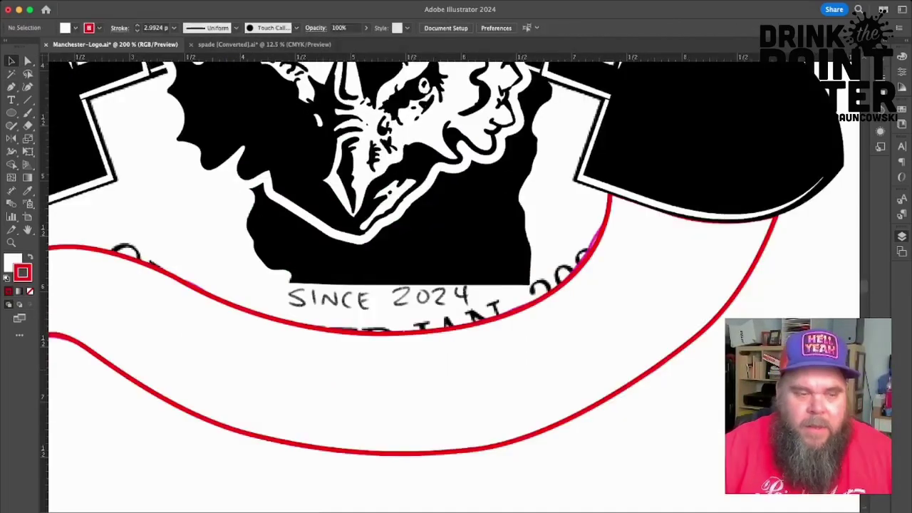
scroll(455, 286, left, 1)
scroll(453, 257, left, 3)
key(p)
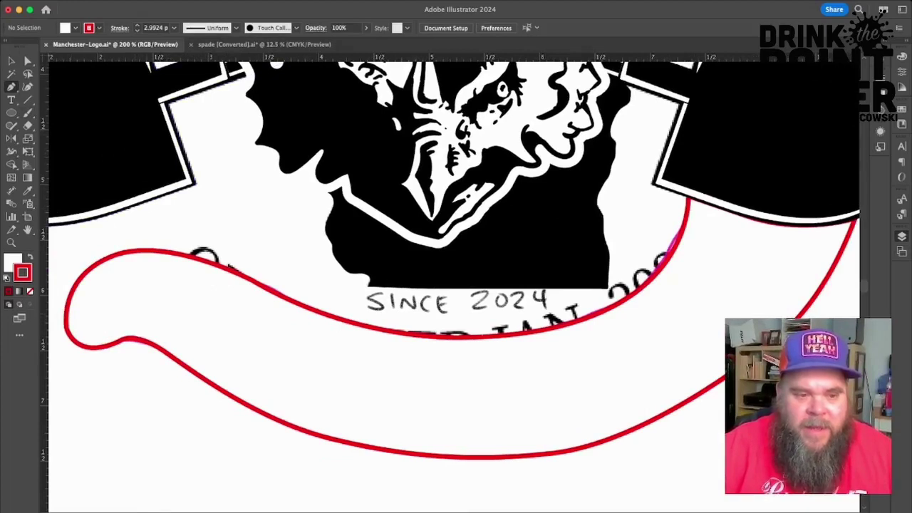
click(146, 314)
mouse_move(526, 441)
mouse_down()
mouse_move(665, 439)
mouse_move(717, 430)
mouse_move(724, 416)
mouse_up()
click(526, 441)
drag(570, 437, 431, 458)
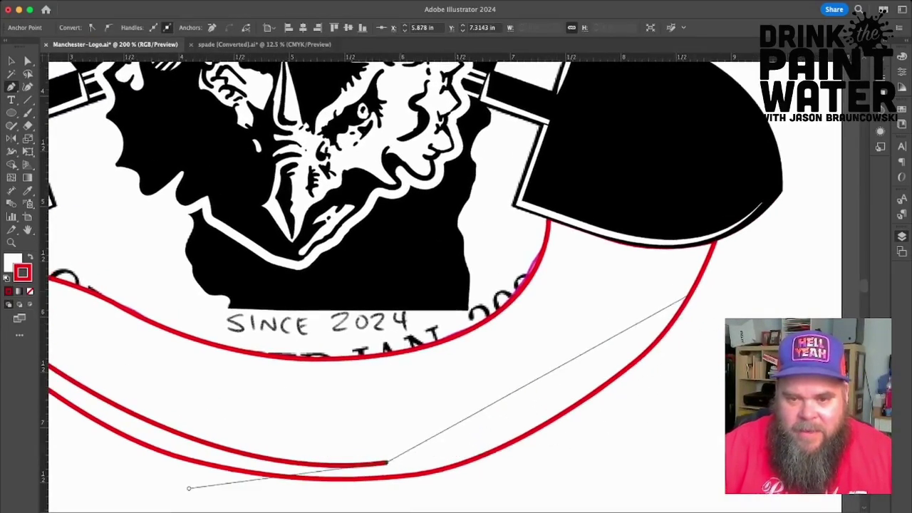
drag(677, 270, 778, 94)
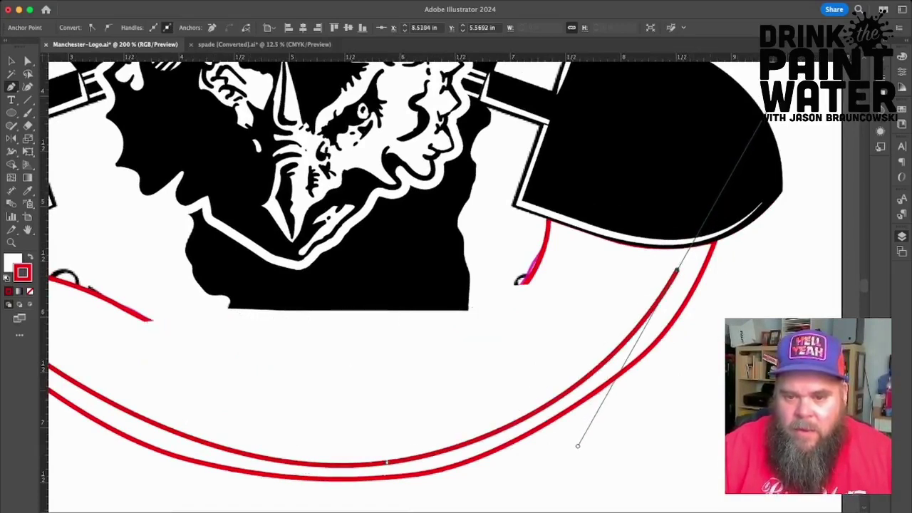
End the baseline path near the shovel and remove its fill.
super+click(762, 278)
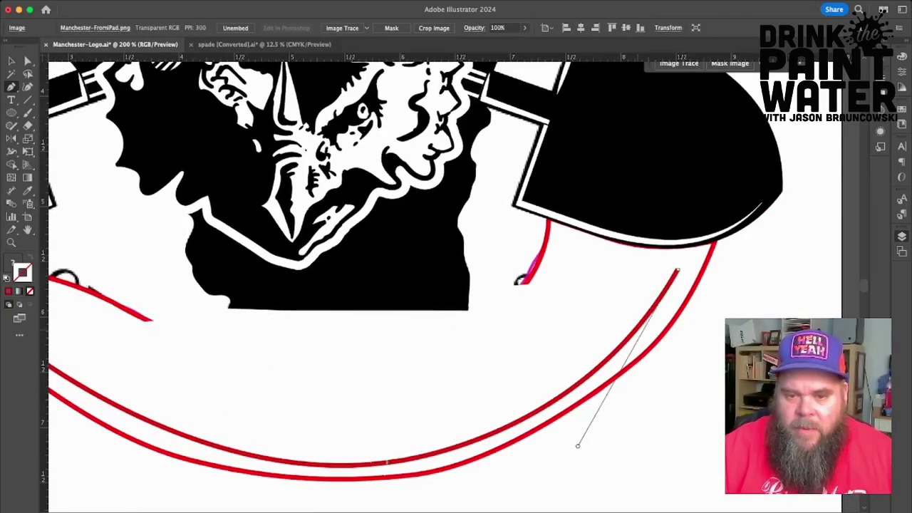
click(677, 270)
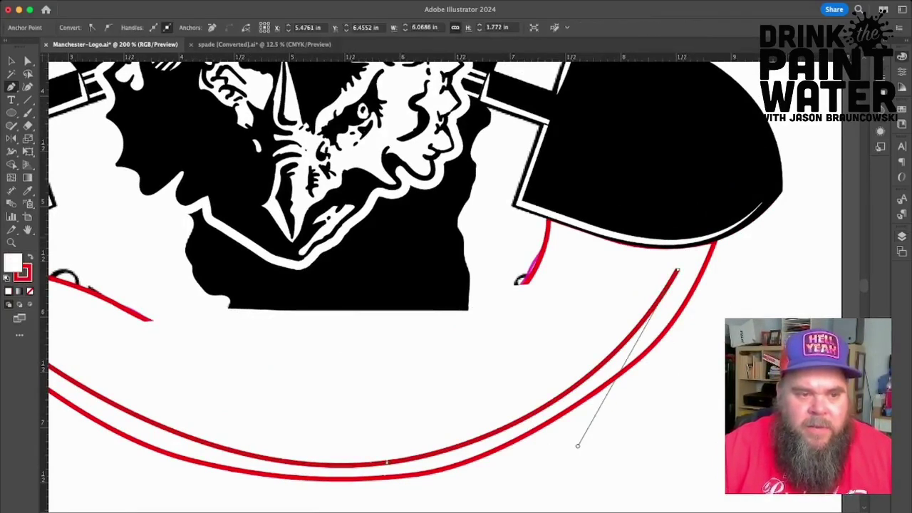
key(slash)
key(v)
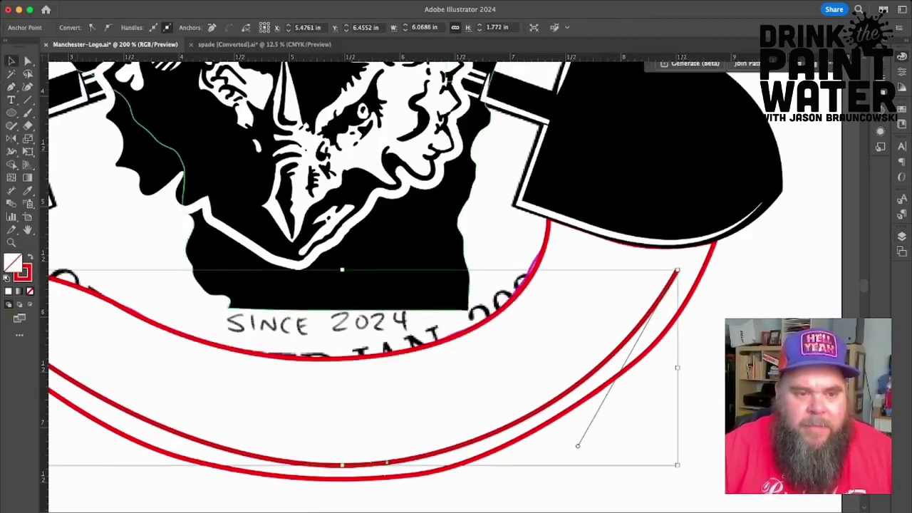
Place black path text reading GONGFARMERS LOCAL 4615 along the curved baseline inside the lower banner.
scroll(578, 446, left, 5)
key(t)
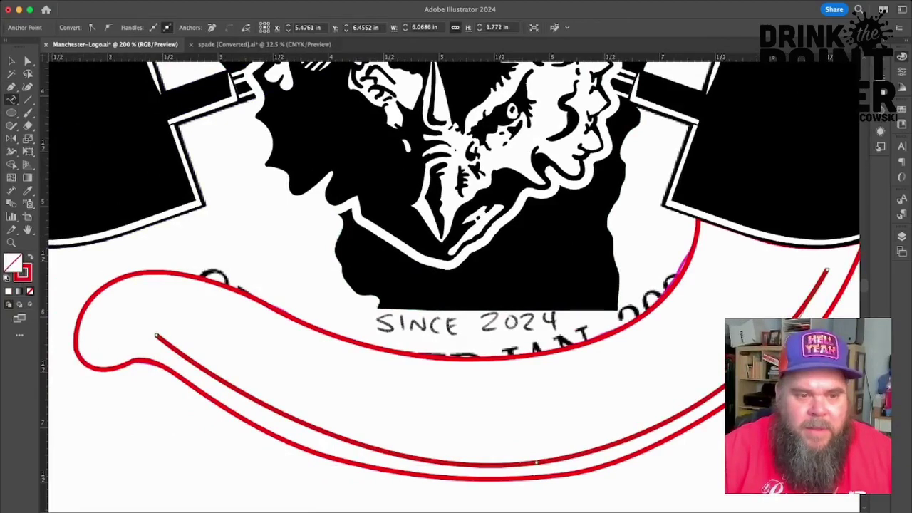
click(537, 464)
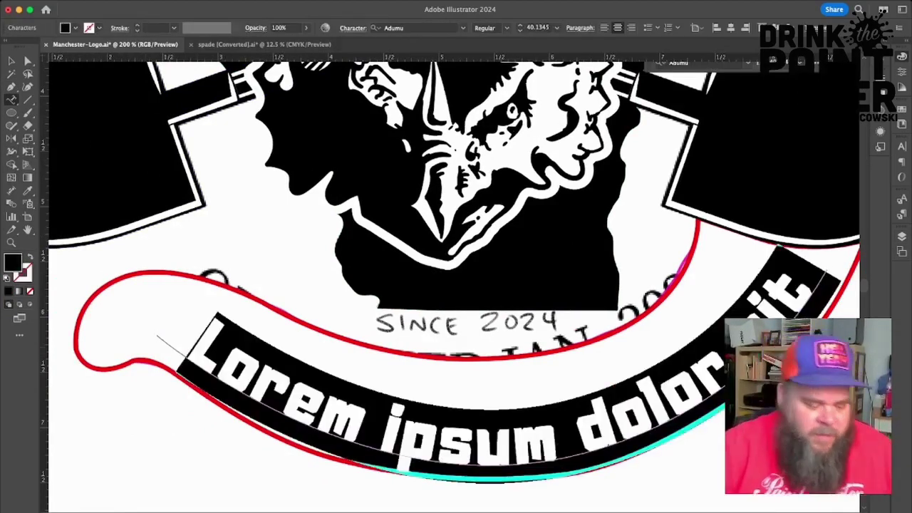
text(GONGFAR)
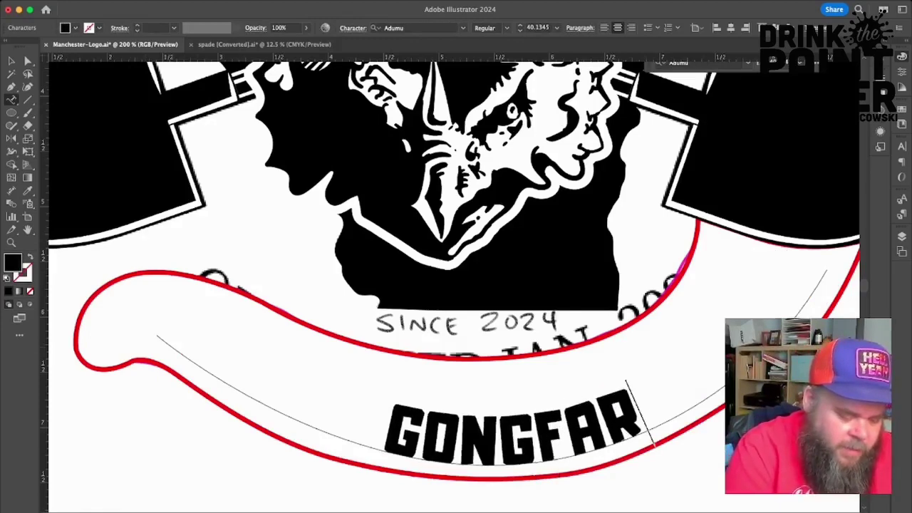
text(MERS LO)
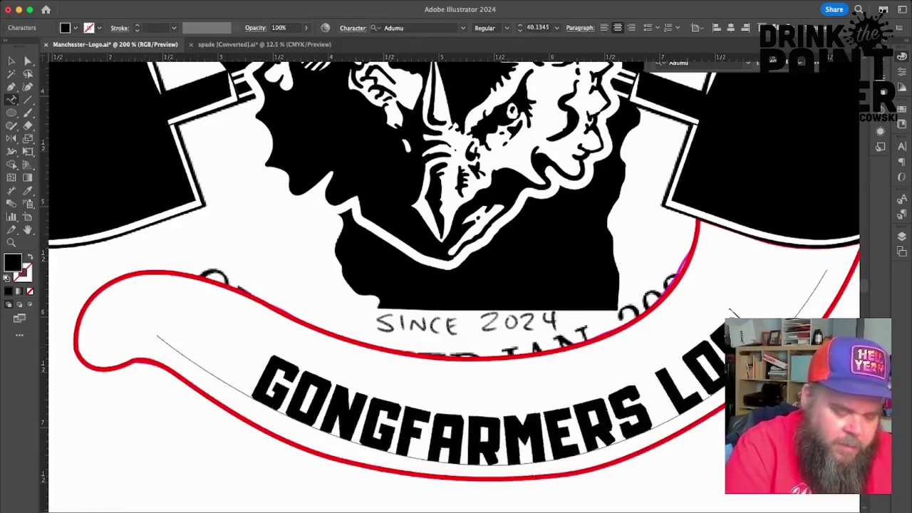
text(CAL 420)
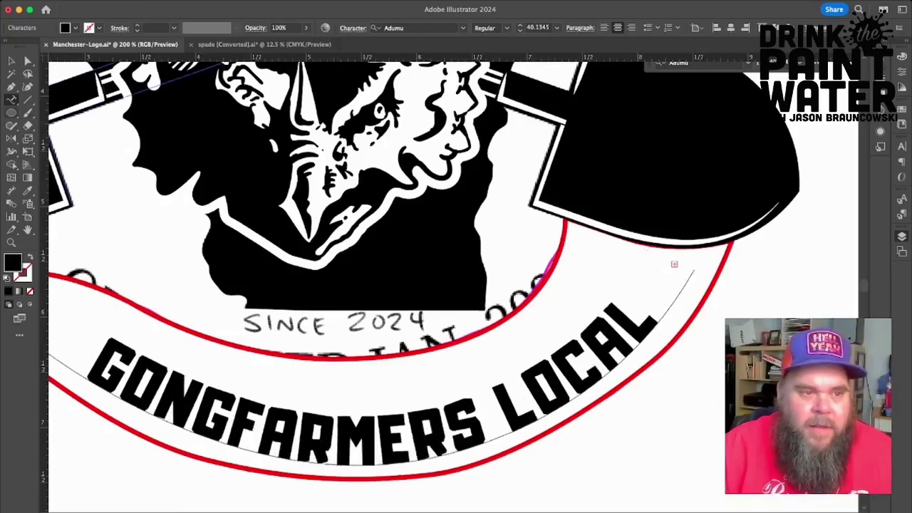
Left-align the banner lettering so it starts at the rounded end of its baseline.
key(Escape)
scroll(453, 268, left, 5)
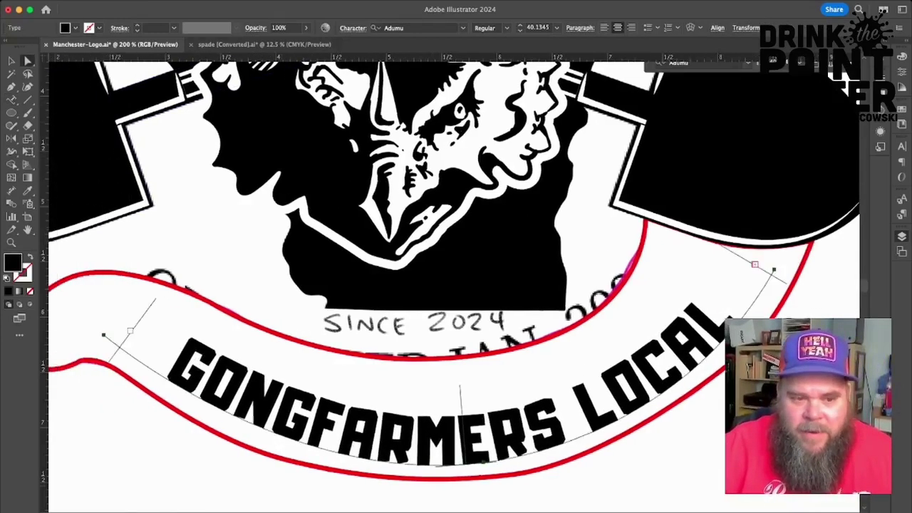
scroll(454, 268, left, 3)
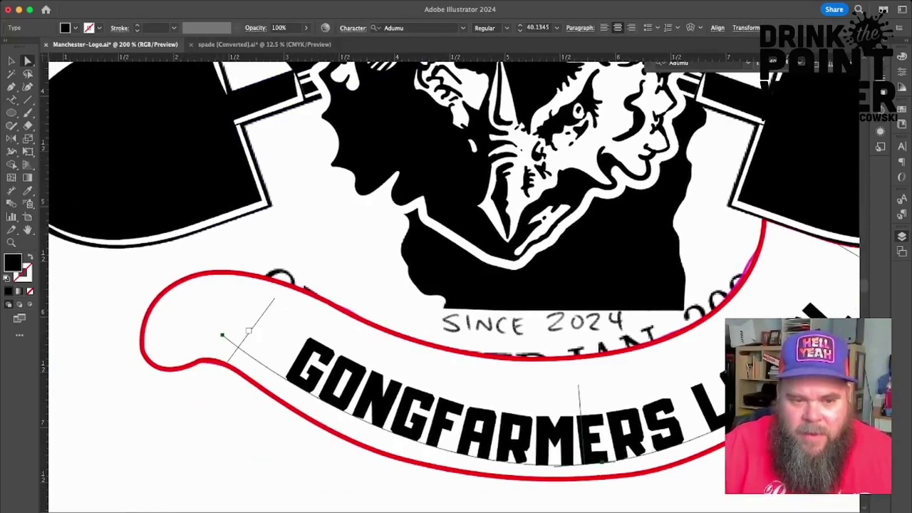
scroll(454, 268, right, 6)
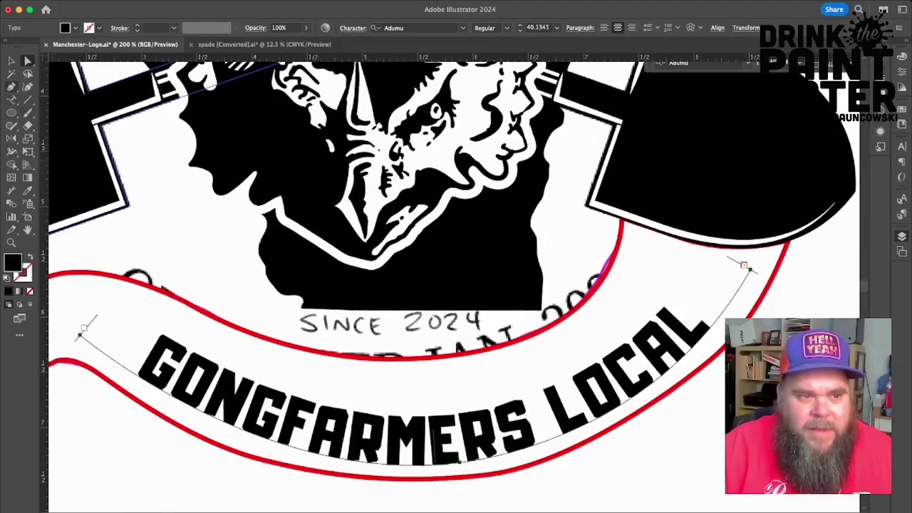
key(super+a)
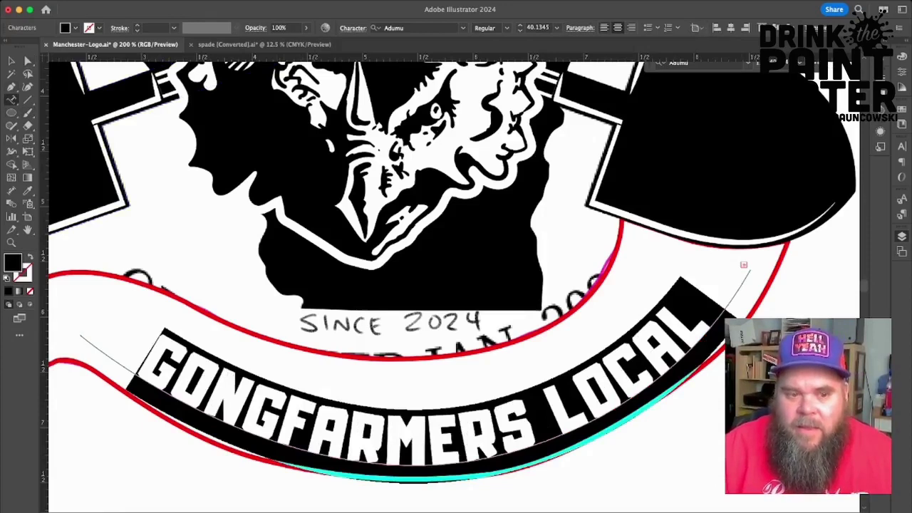
key(super+shift+l)
key(Escape)
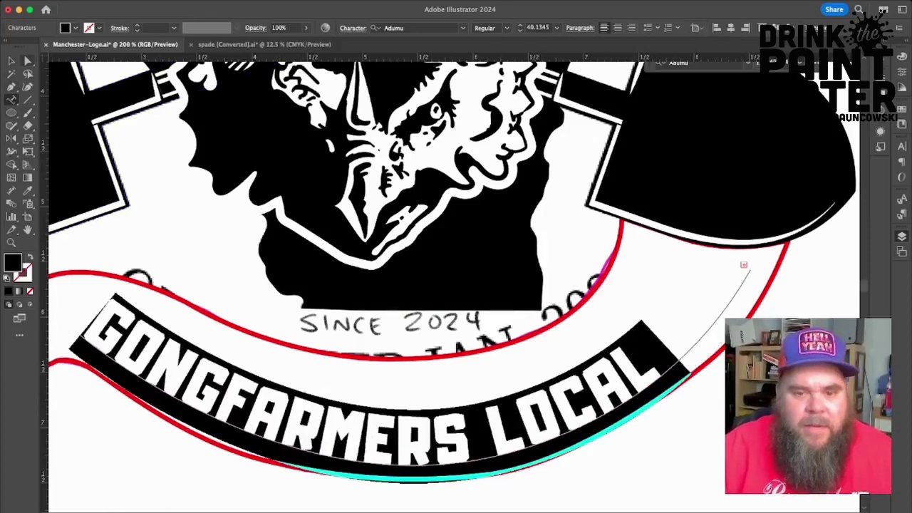
Reduce the banner lettering's font size to 38.1345 pt so the number 4615 fits on the path.
scroll(640, 269, right, 5)
scroll(639, 270, right, 3)
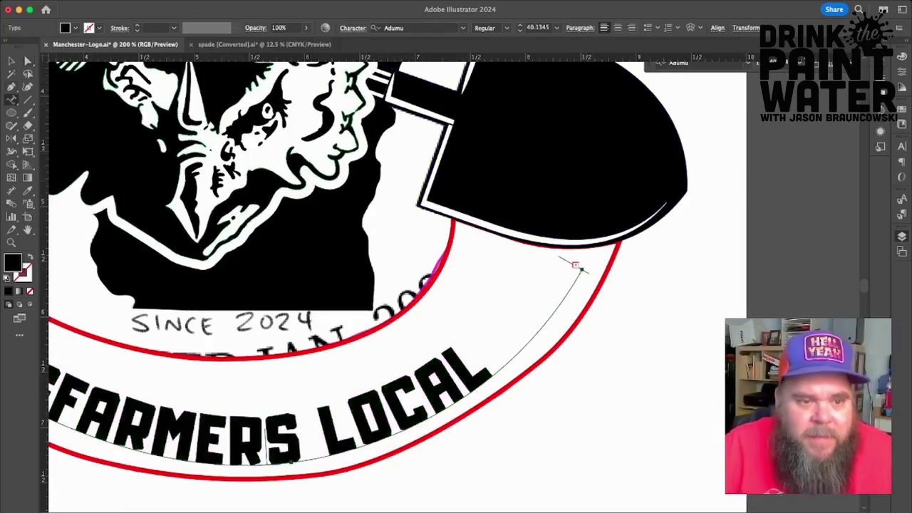
click(576, 266)
key(super+a)
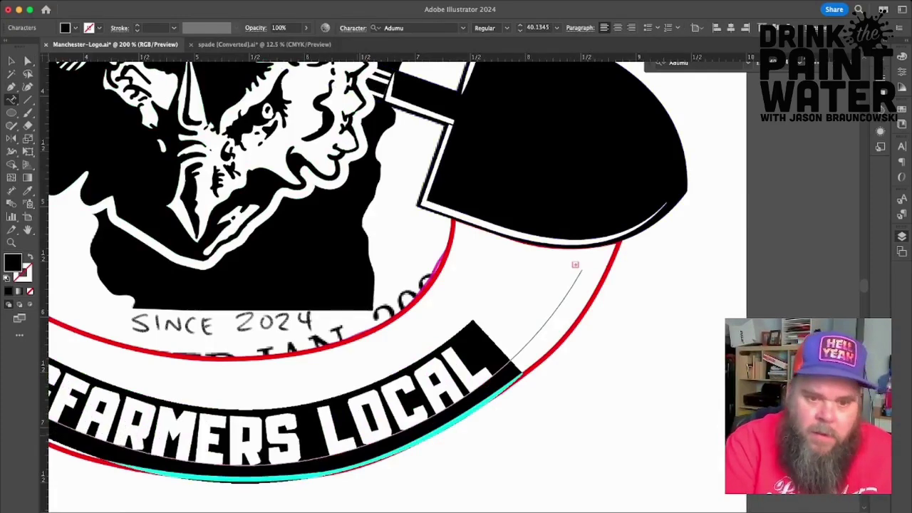
key(super+shift+comma)
key(Escape)
click(627, 356)
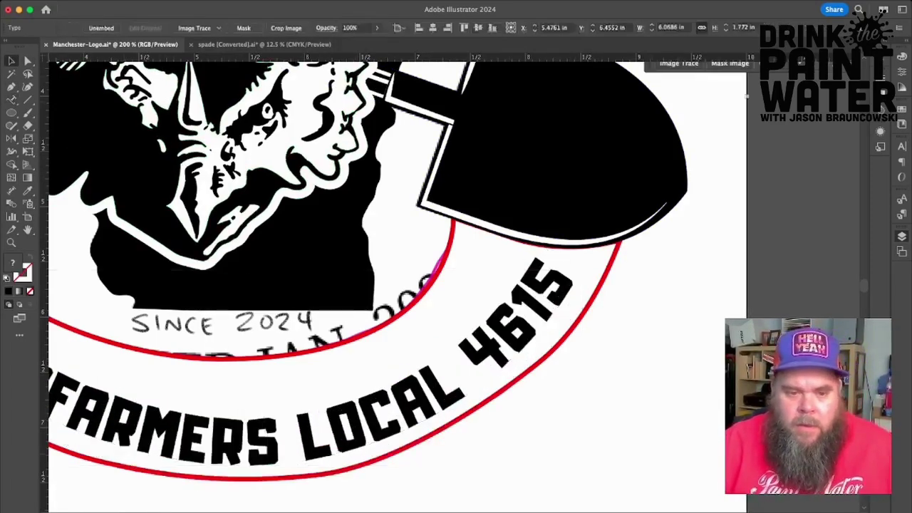
Shift the GONGFARMERS LOCAL 4615 path text slightly up and toward the banner's rounded end.
key(super+1)
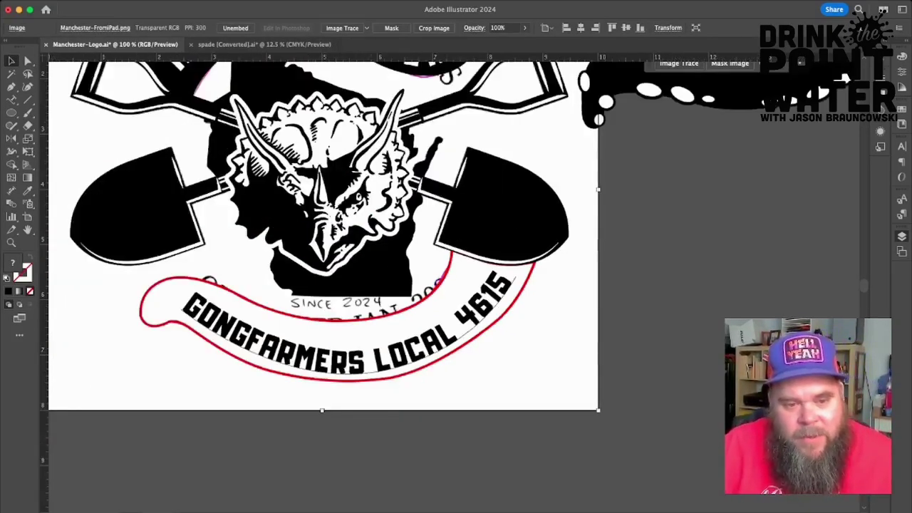
scroll(357, 342, up, 5)
scroll(357, 342, down, 1)
key(a)
click(356, 412)
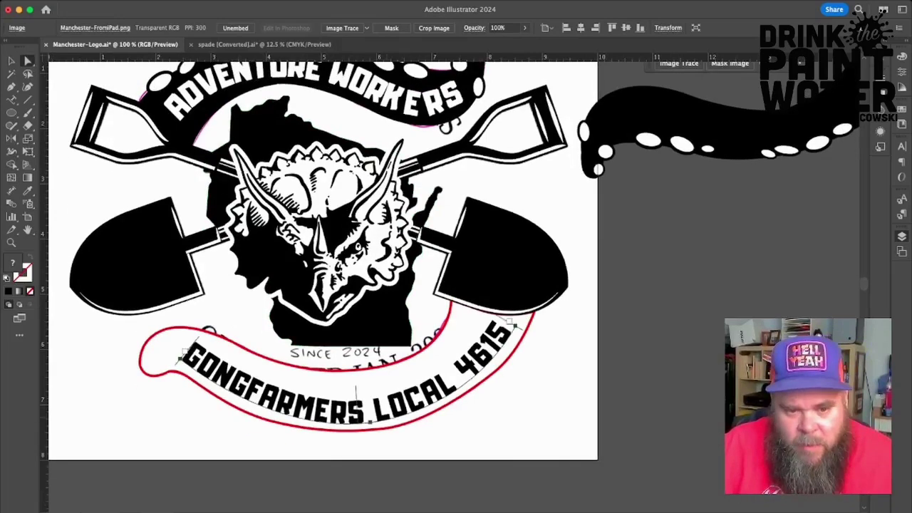
drag(515, 326, 506, 317)
click(349, 406)
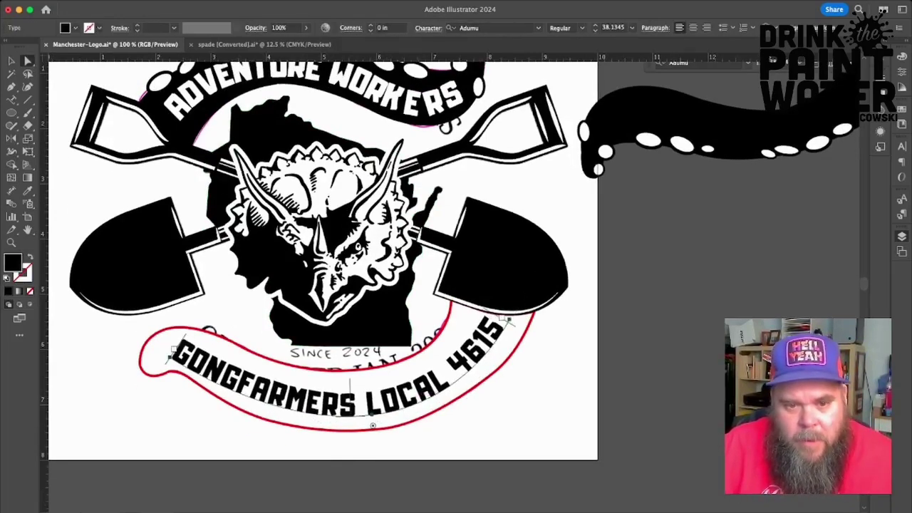
Rotate the GONGFARMERS LOCAL 4615 text slightly clockwise and nudge it left and up to sit evenly inside the banner.
key(v)
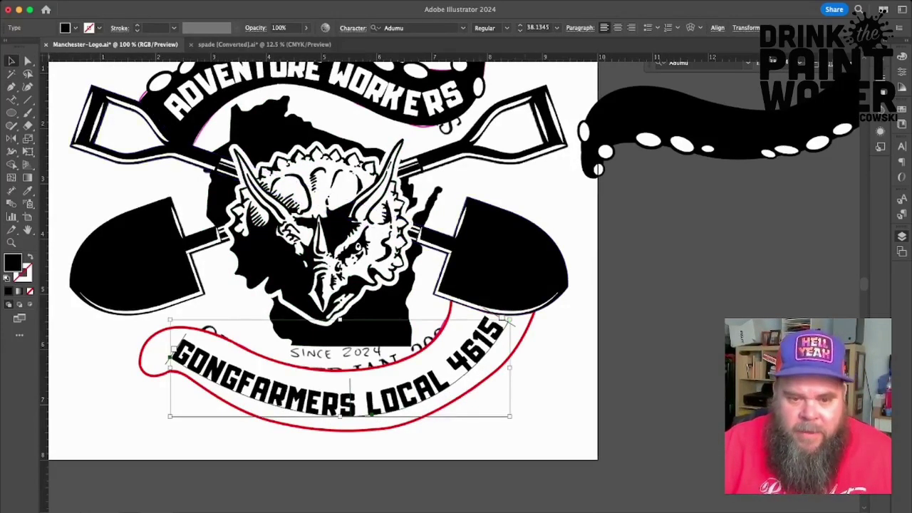
drag(515, 316, 516, 320)
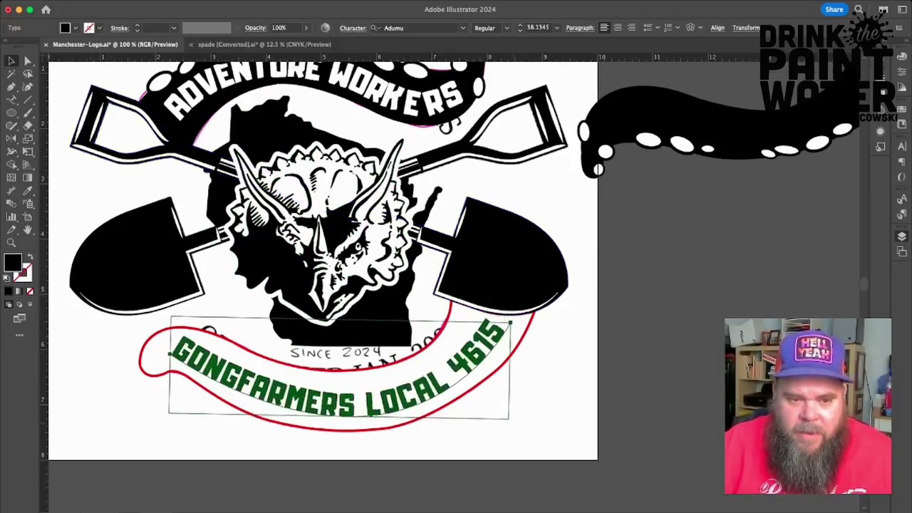
key(ctrl+shift+z)
key(Left)
key(Left)
key(Left)
key(Up)
key(Up)
key(Up)
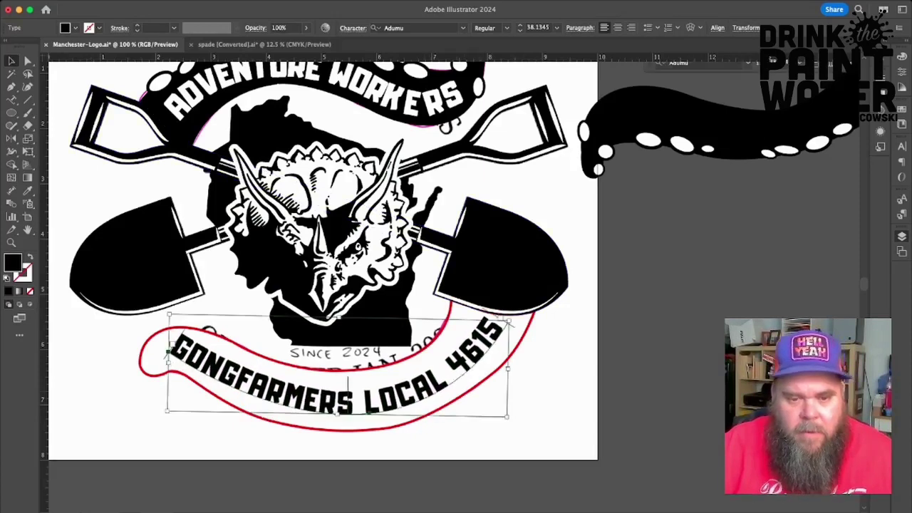
click(549, 378)
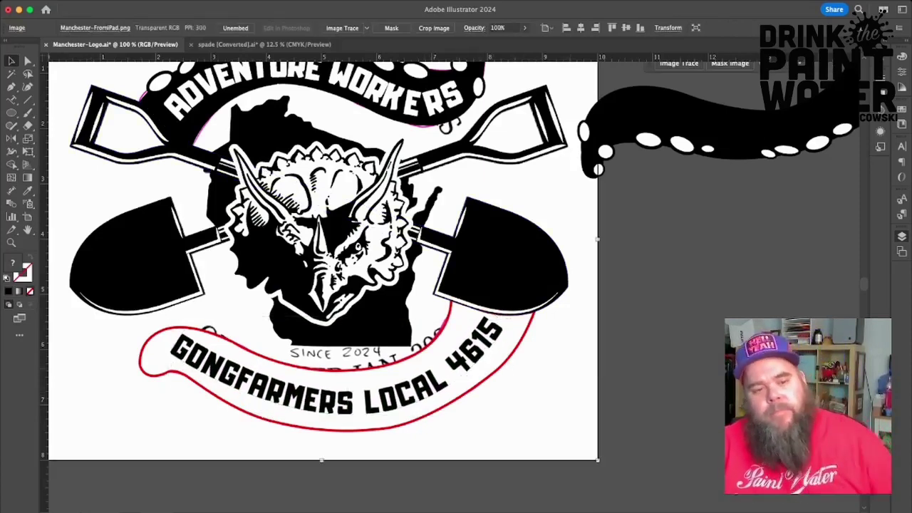
Sample the ADVENTURE WORKERS lettering with the Eyedropper to give the GONGFARMERS LOCAL 4615 text its white fill.
click(222, 370)
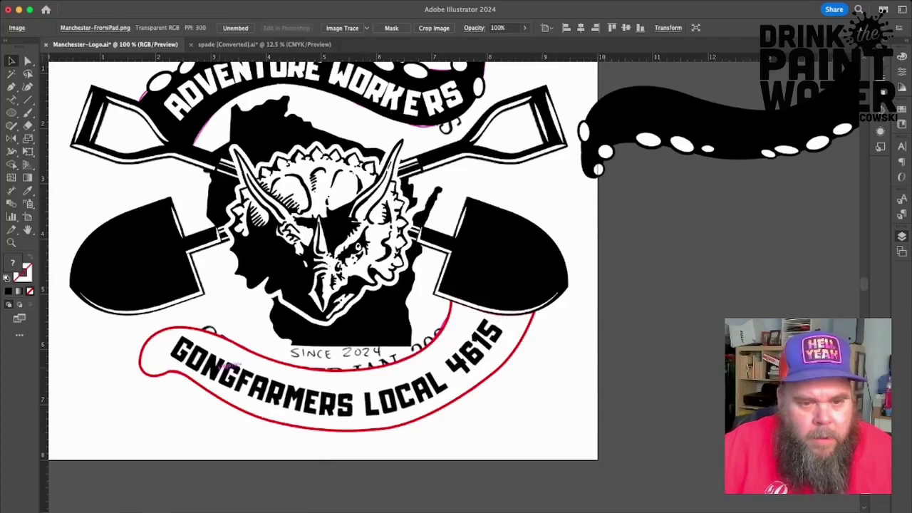
click(347, 388)
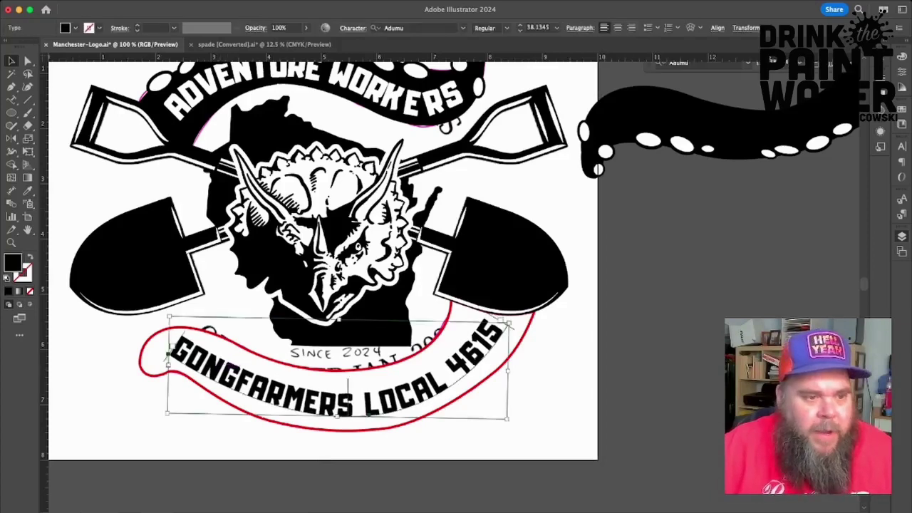
click(27, 191)
click(178, 106)
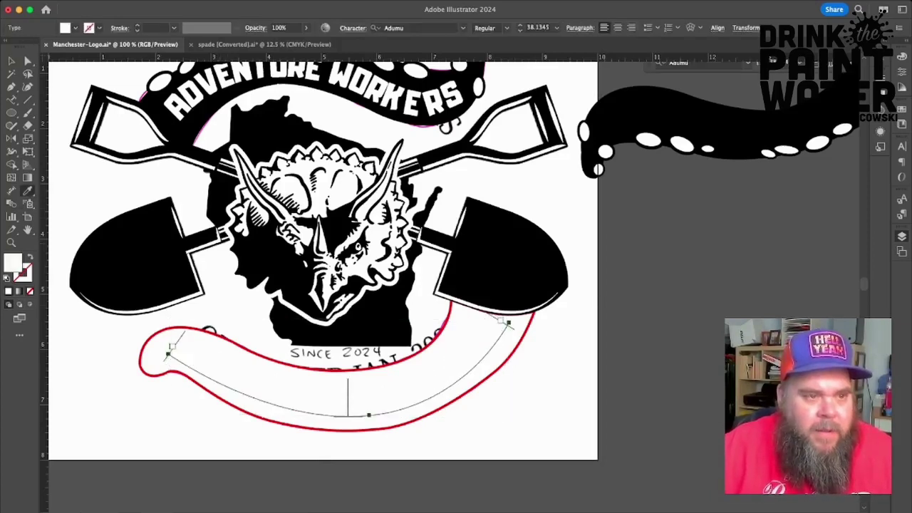
Apply the black shovel blade's appearance to the red-outlined lower banner with the Eyedropper, then deselect the banner.
click(11, 61)
click(188, 365)
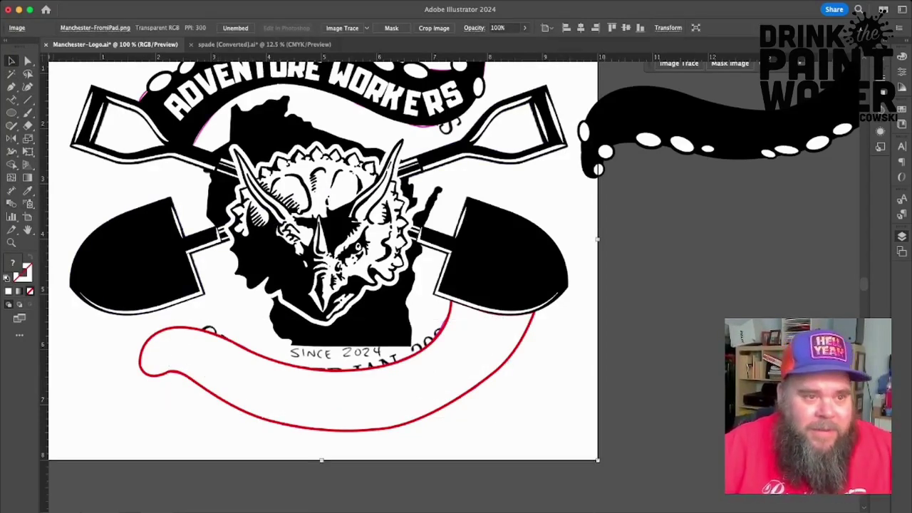
click(213, 367)
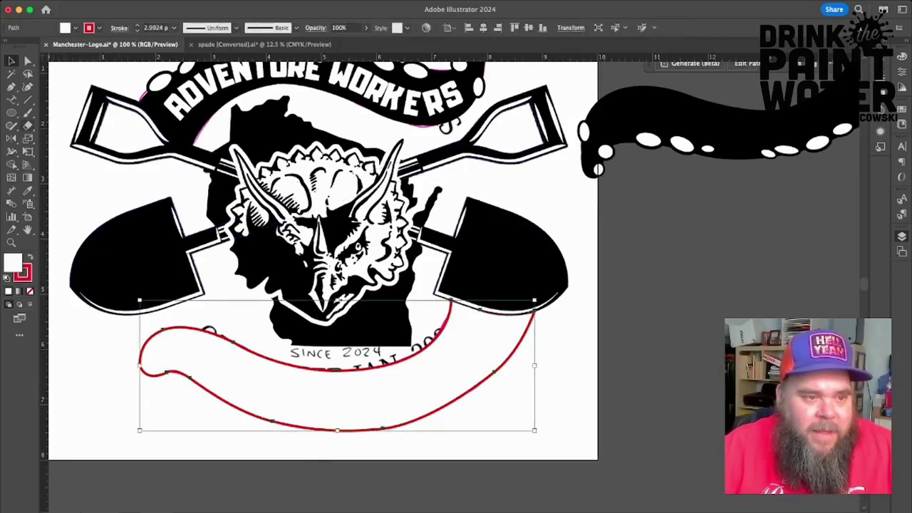
click(28, 191)
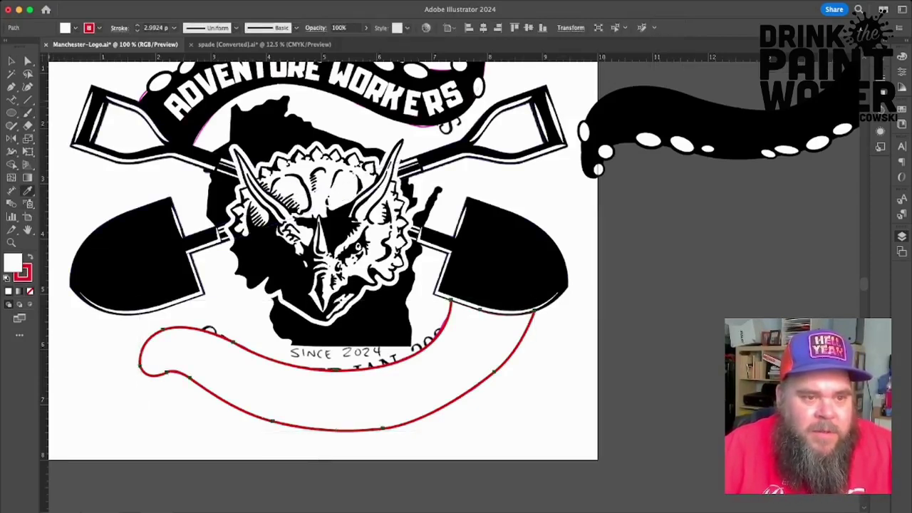
click(135, 260)
key(v)
click(107, 371)
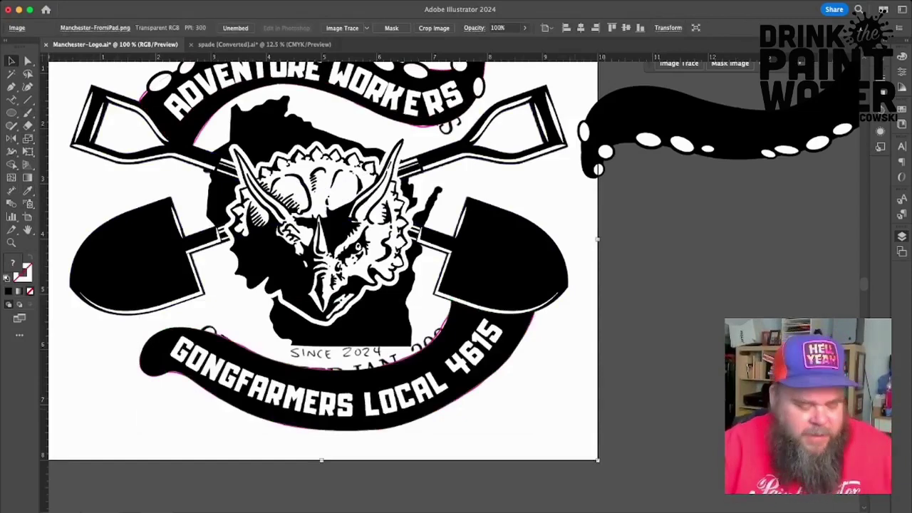
Move the spare tentacle from beside the artboard to just below the GONGFARMERS LOCAL 4615 banner and keep it selected.
key(super+minus)
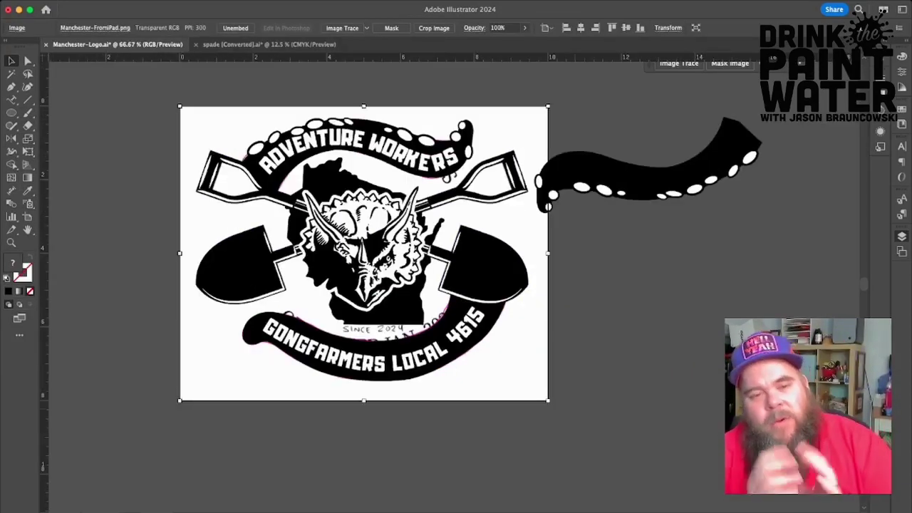
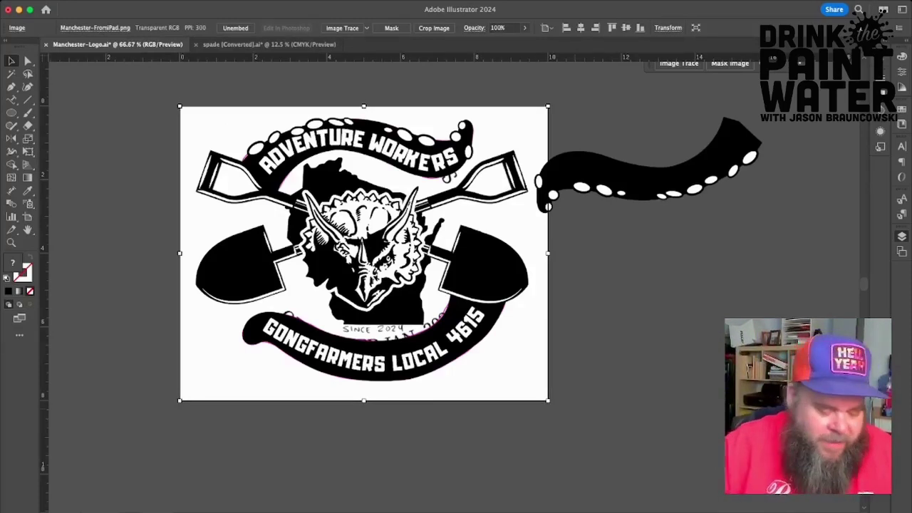
drag(620, 174, 370, 422)
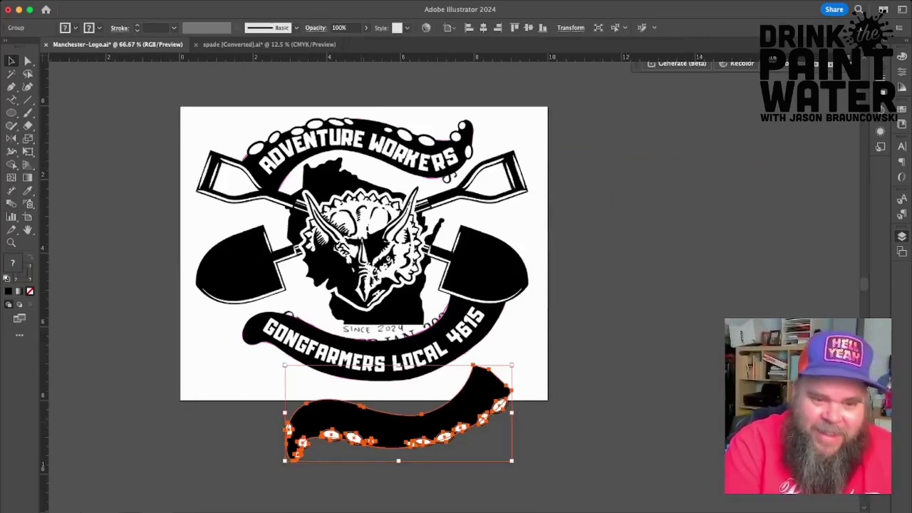
key(super+equal)
scroll(454, 284, down, 2)
scroll(371, 422, down, 1)
click(442, 470)
click(399, 420)
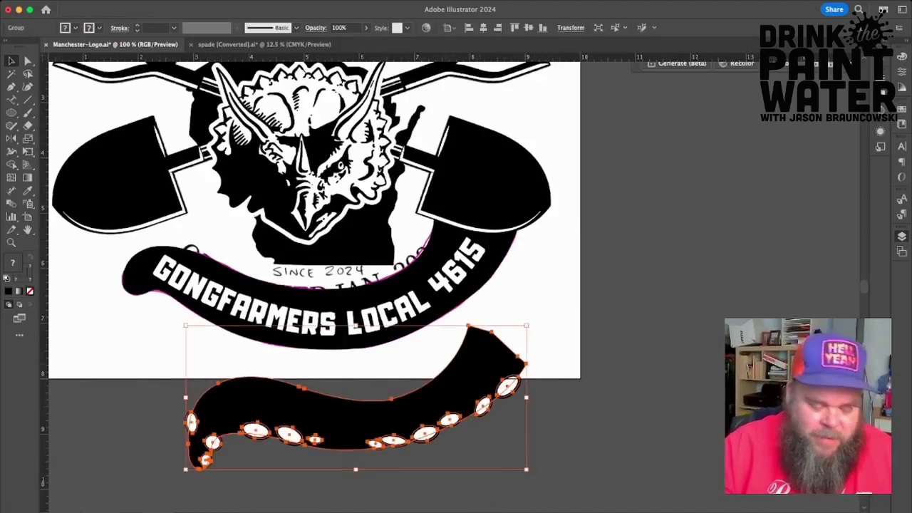
click(442, 470)
click(399, 422)
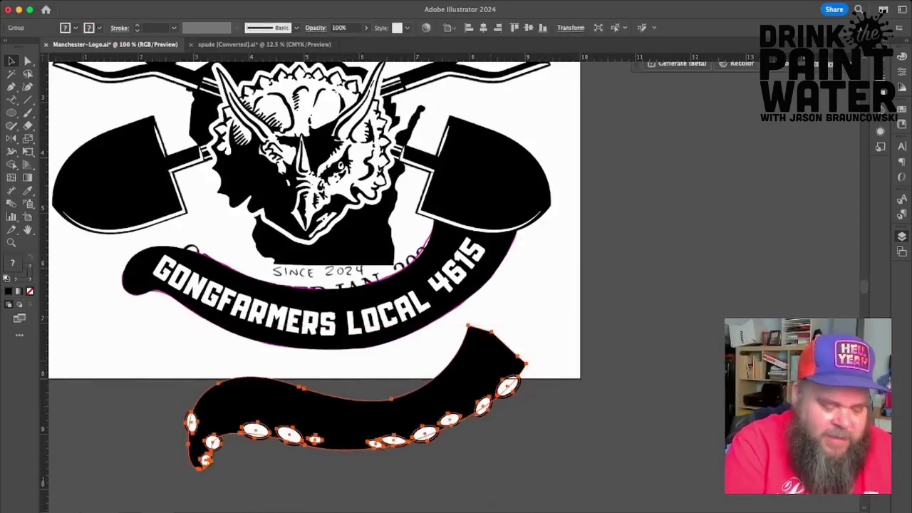
Ungroup the spare tentacle and delete its black body, keeping only the white ovals.
key(super+shift+g)
click(427, 365)
click(427, 403)
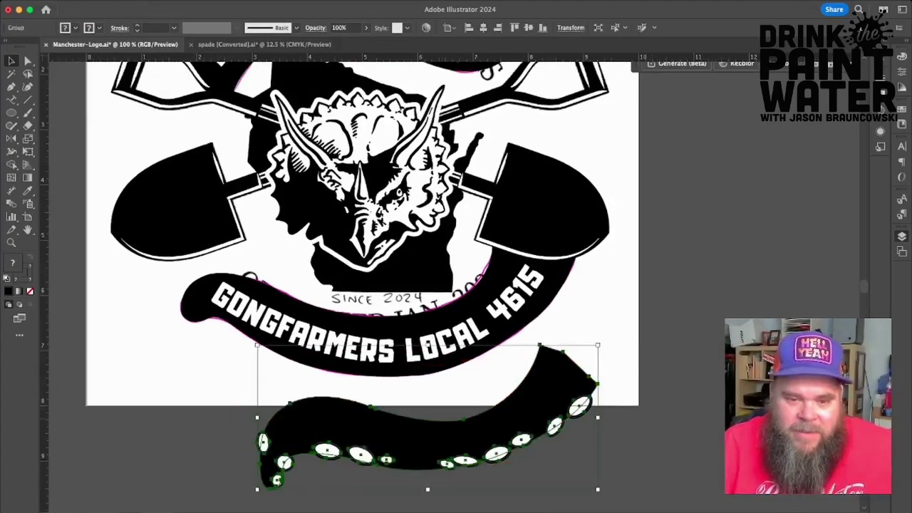
key(super)
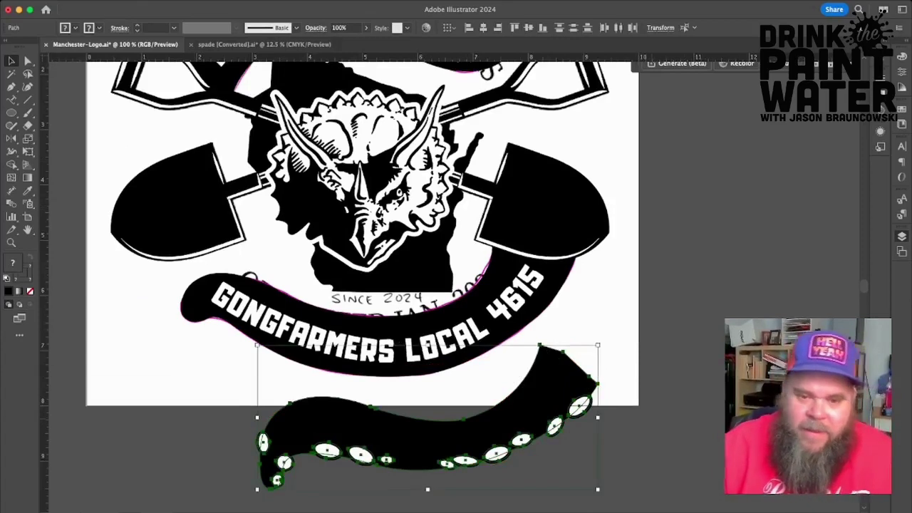
click(653, 442)
click(456, 442)
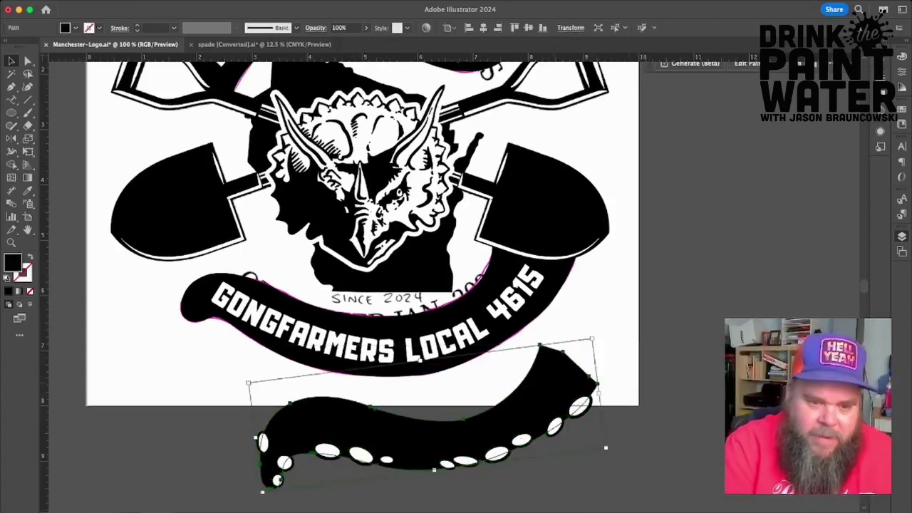
key(Delete)
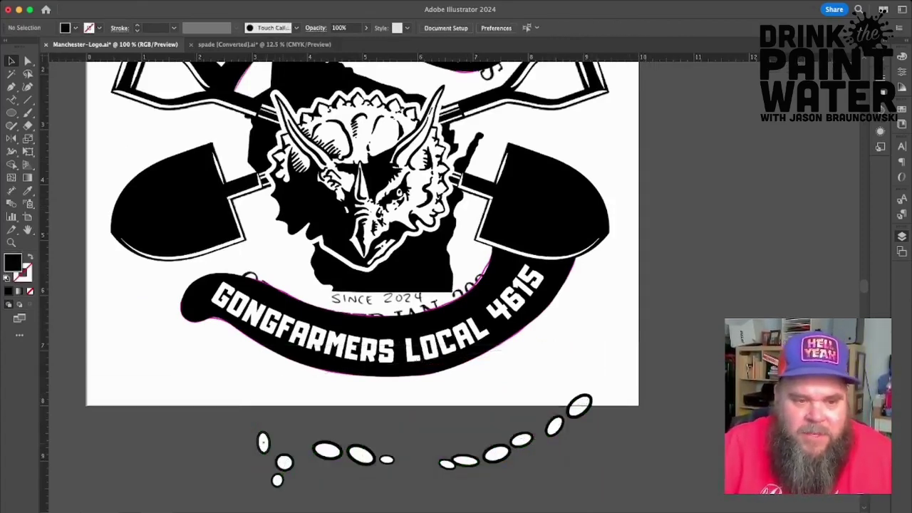
Place a tall oval and the smallest round oval on the lower banner's rounded end, tilting the tall one clockwise.
drag(263, 442, 204, 275)
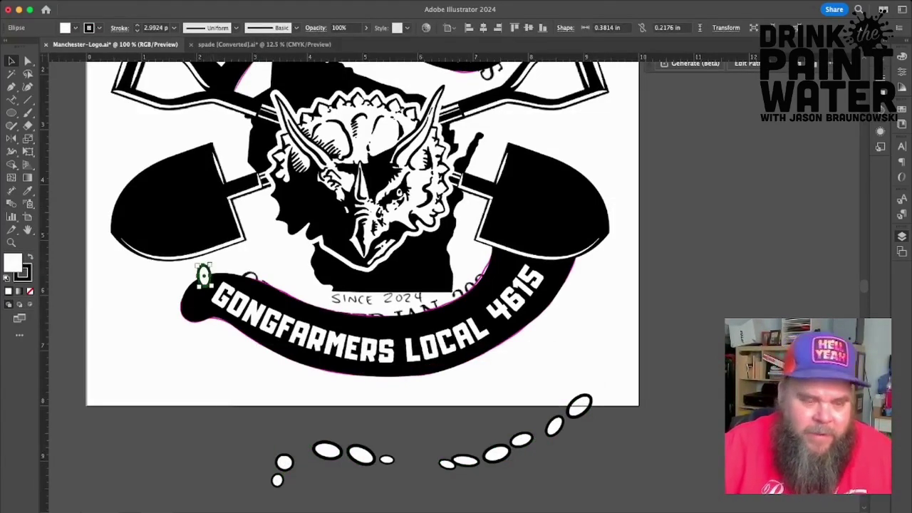
drag(277, 479, 184, 295)
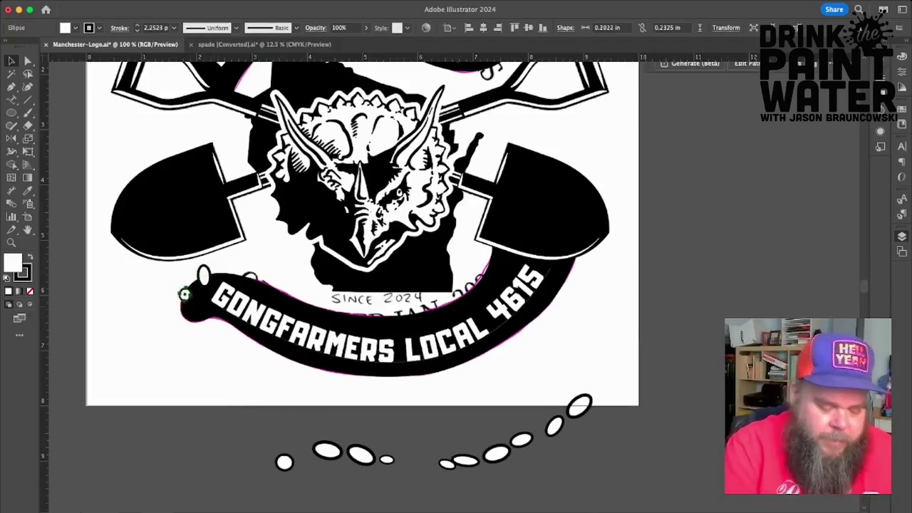
key(super+=)
key(super+=)
scroll(185, 294, left, 3)
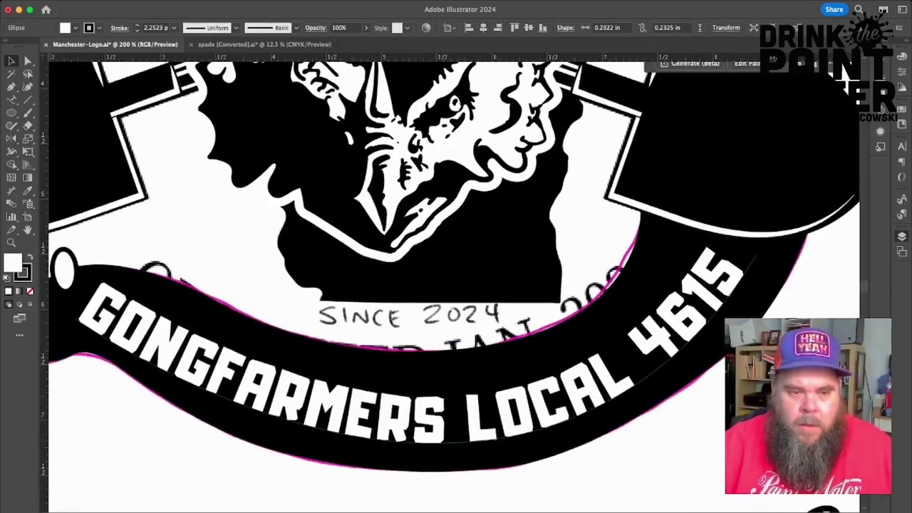
scroll(185, 295, left, 5)
click(214, 287)
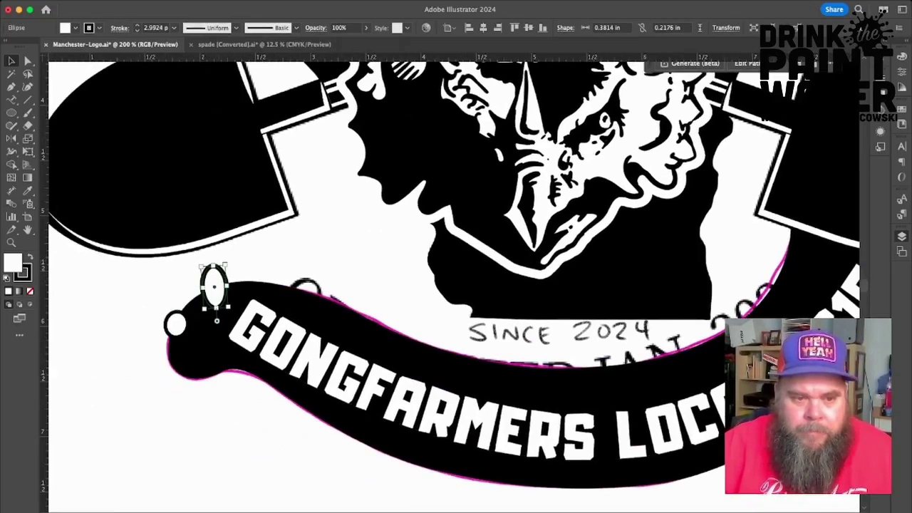
drag(228, 261, 206, 292)
drag(176, 324, 206, 325)
Place a round, a large and a small oval along the lower banner's upper edge above the start of GONGFARMERS.
scroll(456, 285, down, 10)
scroll(457, 285, right, 8)
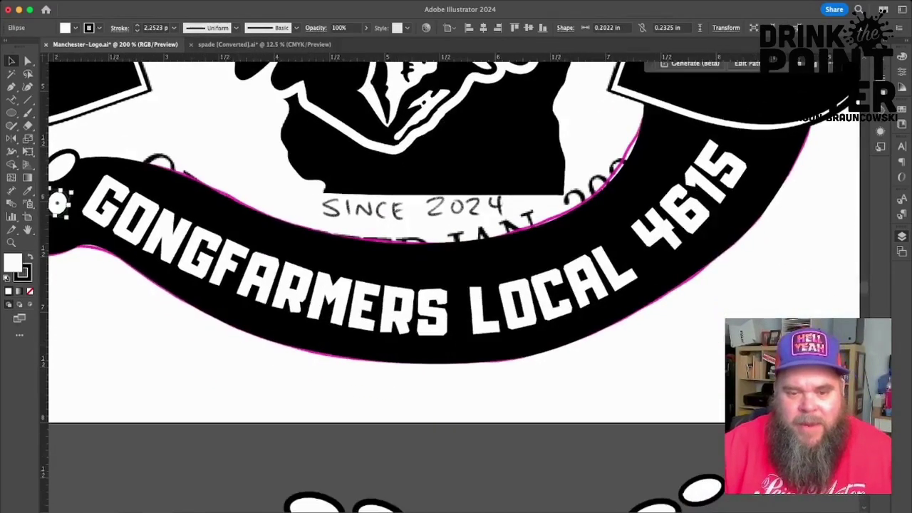
drag(200, 461, 138, 94)
drag(287, 437, 263, 122)
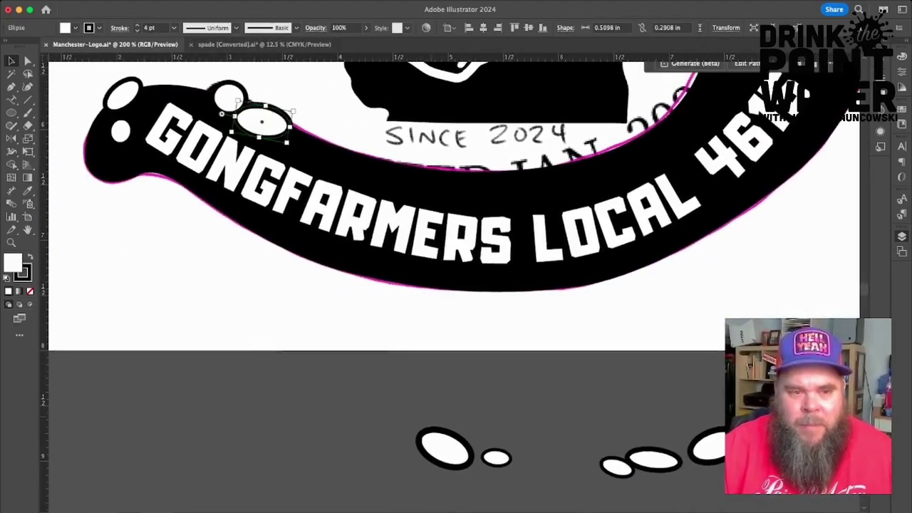
drag(497, 457, 158, 87)
Place four more ovals of mixed sizes along the middle of the lower banner's upper edge, levelling the large one.
scroll(368, 389, down, 3)
scroll(368, 389, right, 3)
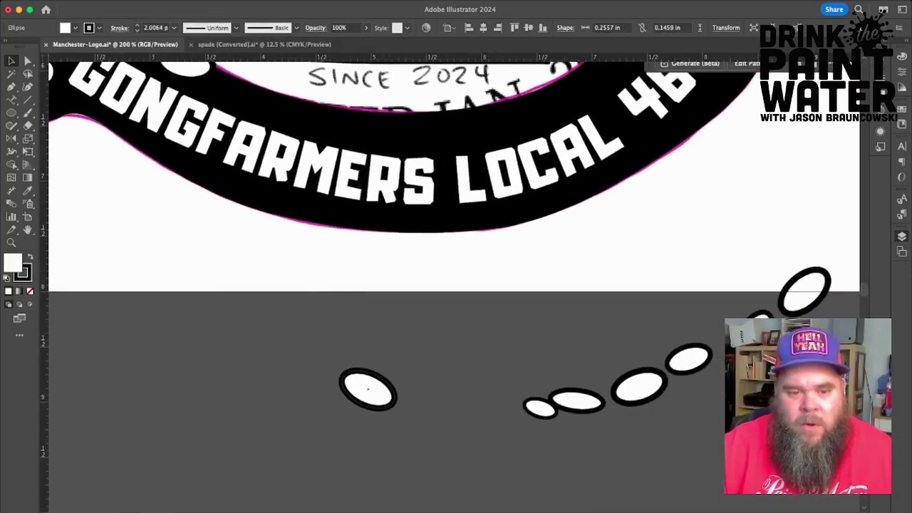
drag(368, 390, 347, 87)
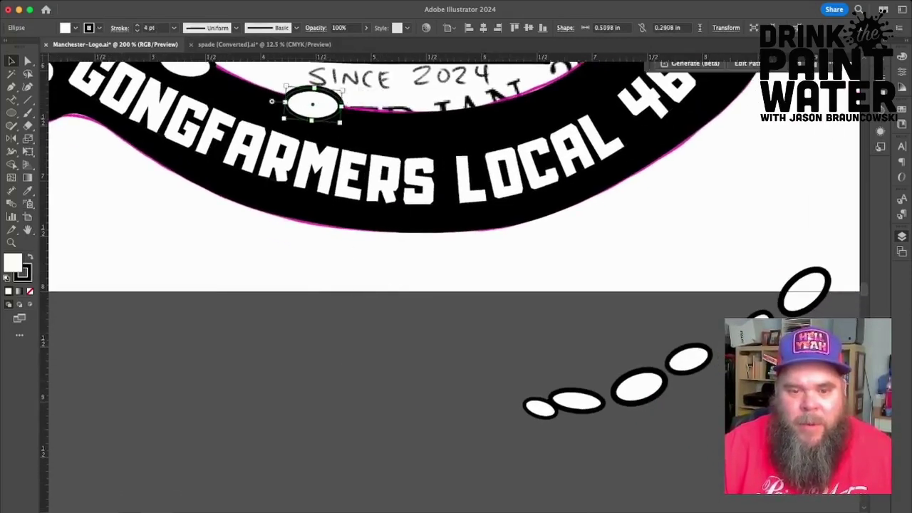
drag(578, 401, 249, 101)
drag(540, 408, 294, 195)
drag(496, 476, 368, 189)
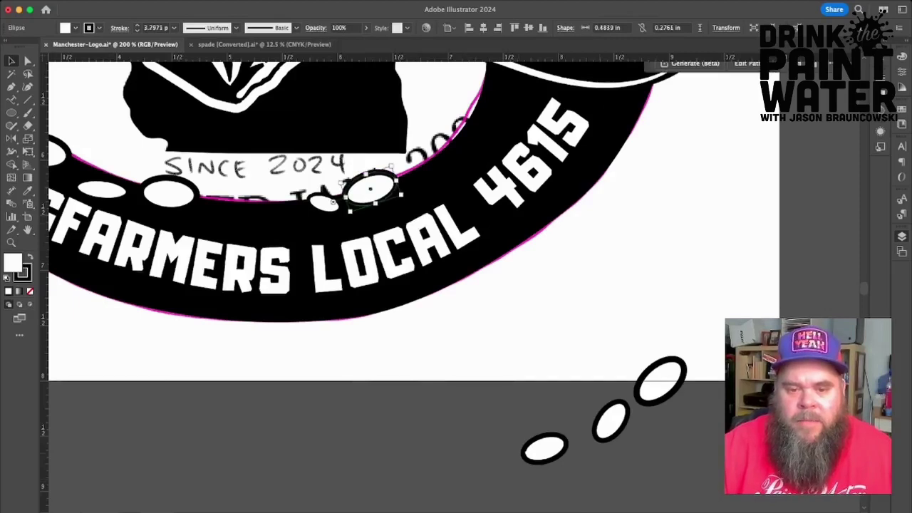
Place the last three ovals along the upper edge toward the shovel, standing the largest upright beside the blade, and deselect.
drag(610, 422, 430, 179)
drag(410, 209, 486, 196)
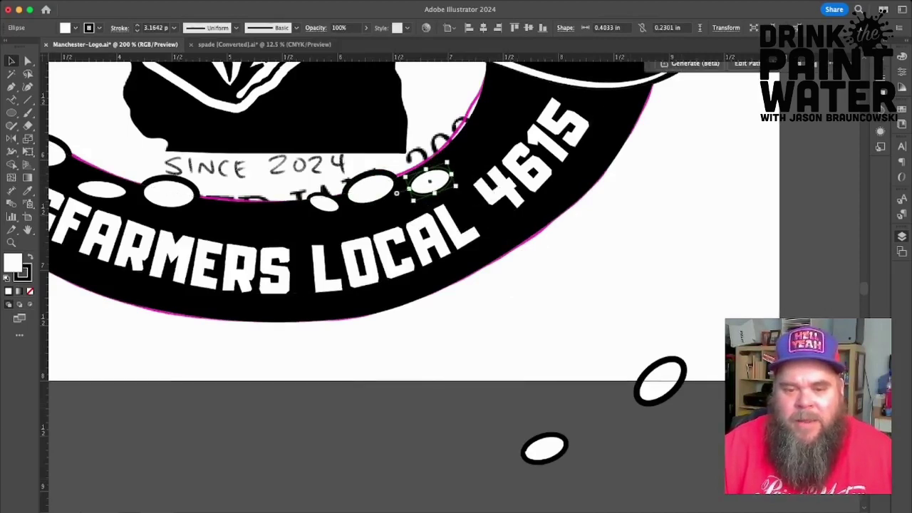
drag(660, 381, 475, 93)
key(Up)
key(Right)
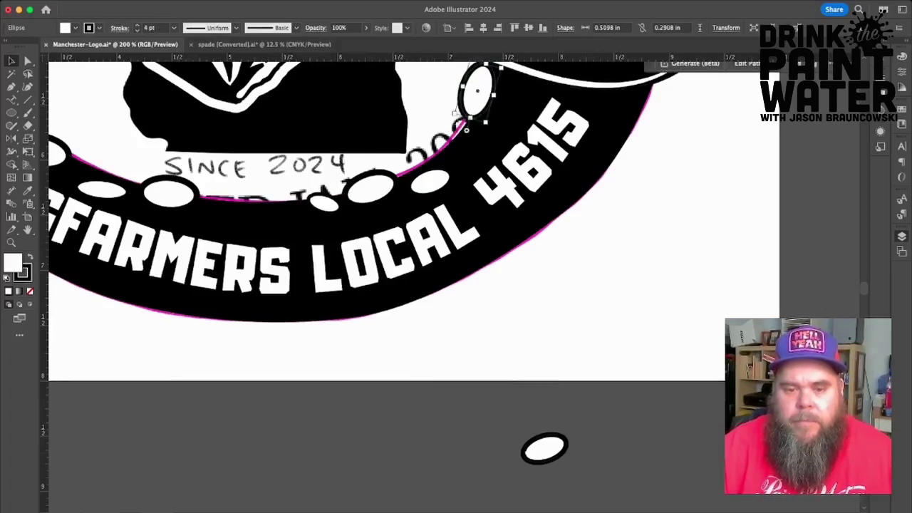
mouse_move(544, 448)
mouse_down()
mouse_move(520, 285)
mouse_move(469, 138)
mouse_up()
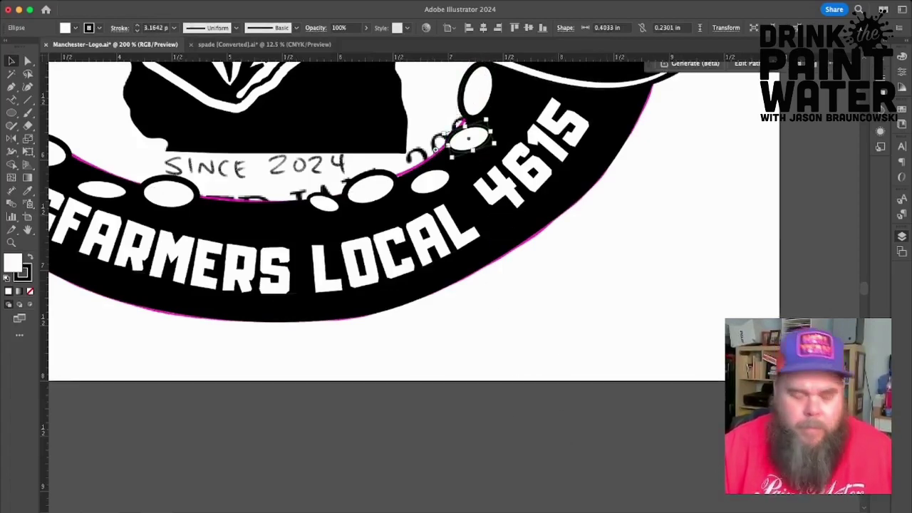
key(super+minus)
key(super+minus)
key(super+minus)
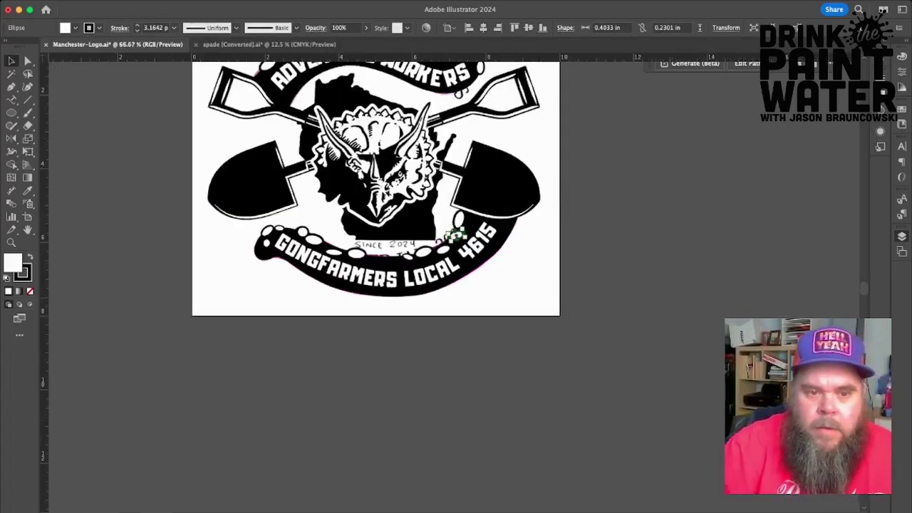
key(super+shift+a)
scroll(457, 285, up, 5)
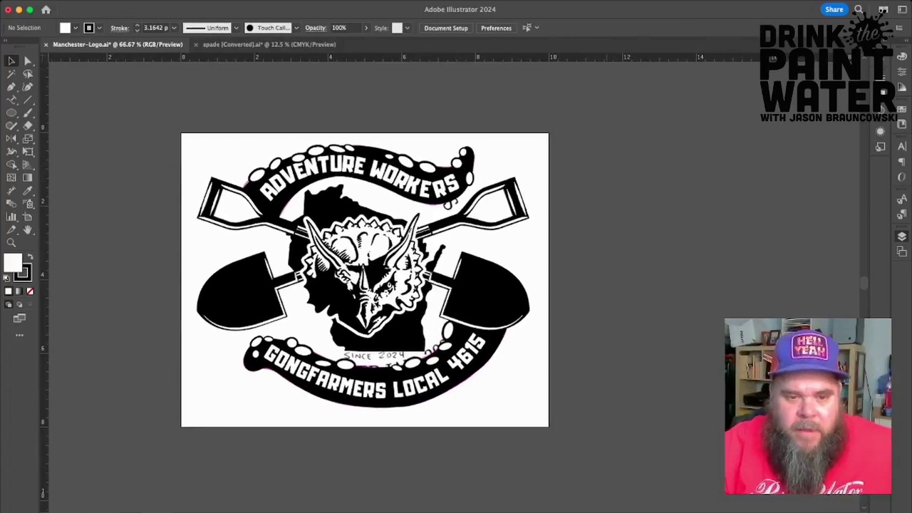
Reveal the hidden lettering, cut the GLORIA and AURUM text, and paste it in front on the shovel blades.
key(super+equal)
key(super+equal)
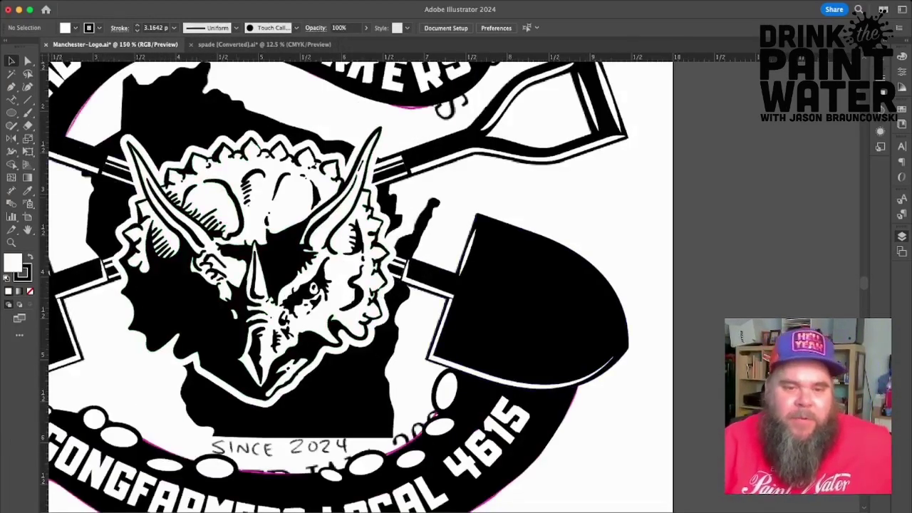
scroll(470, 292, right, 3)
scroll(470, 292, left, 5)
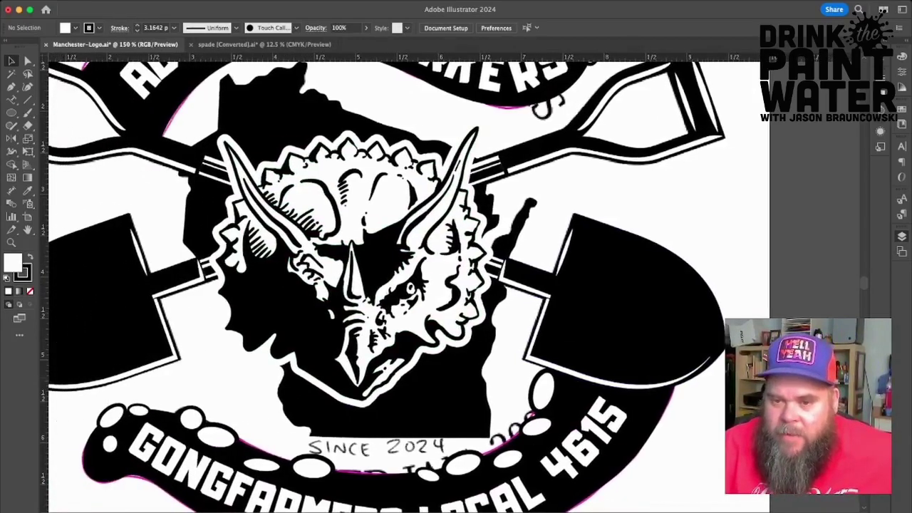
key(super+alt+3)
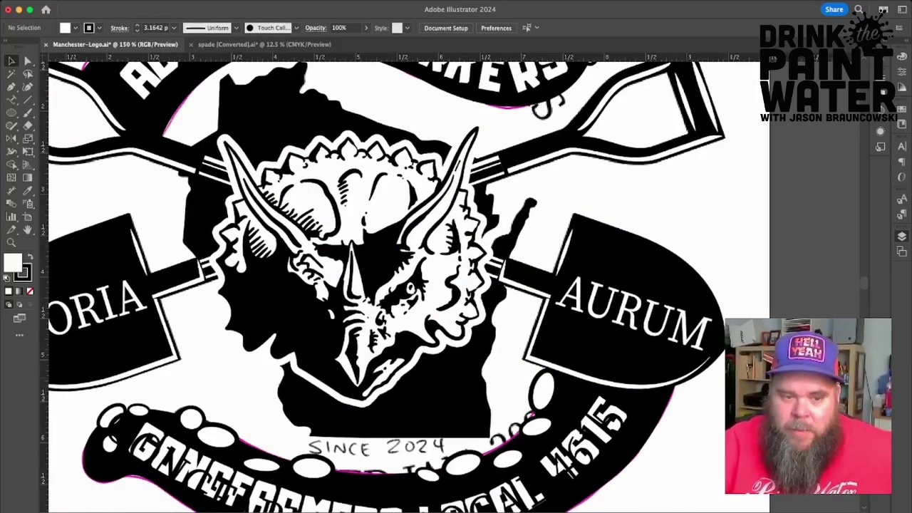
scroll(385, 285, down, 3)
scroll(385, 285, up, 1)
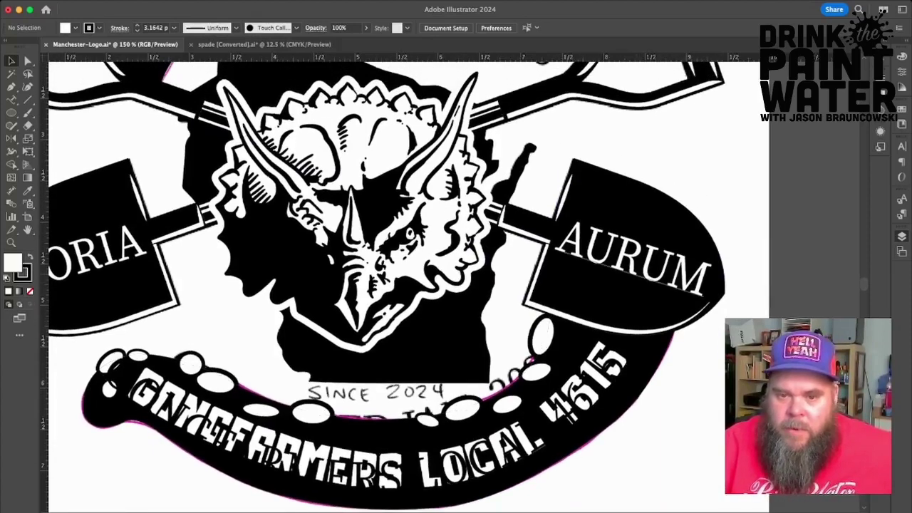
click(633, 263)
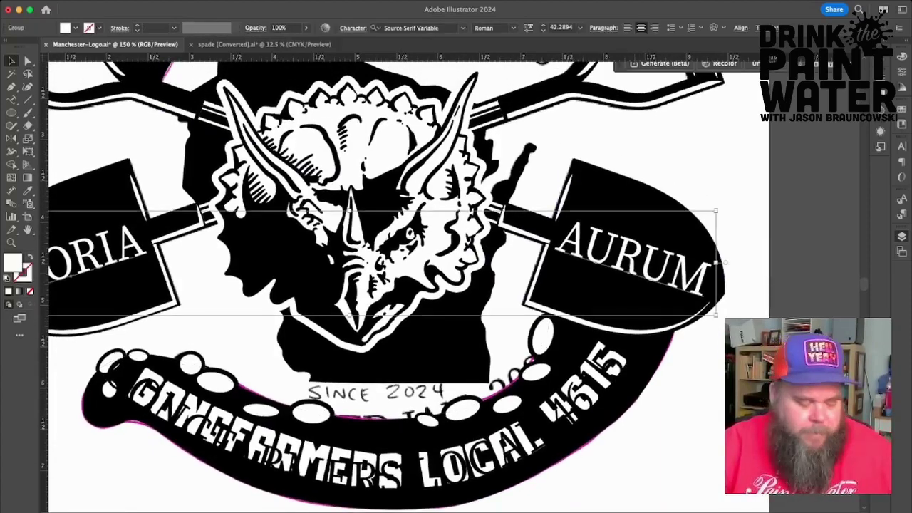
key(Delete)
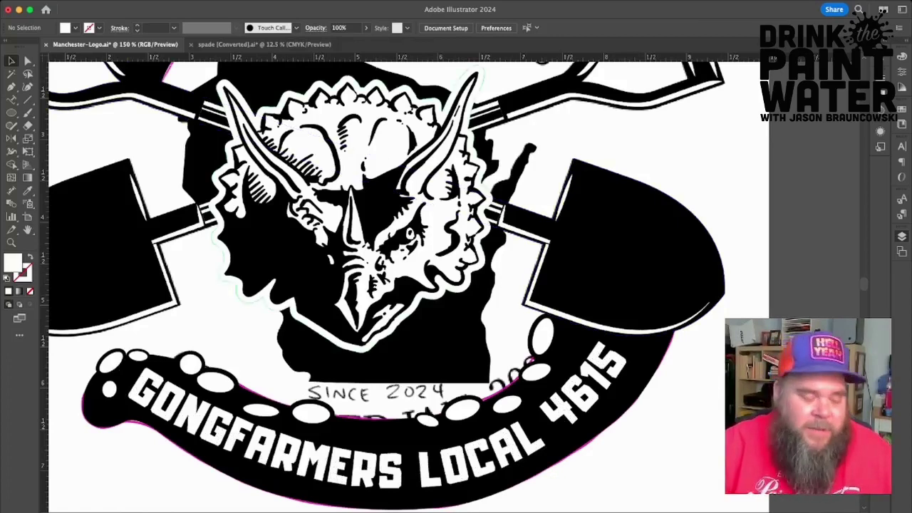
key(super+f)
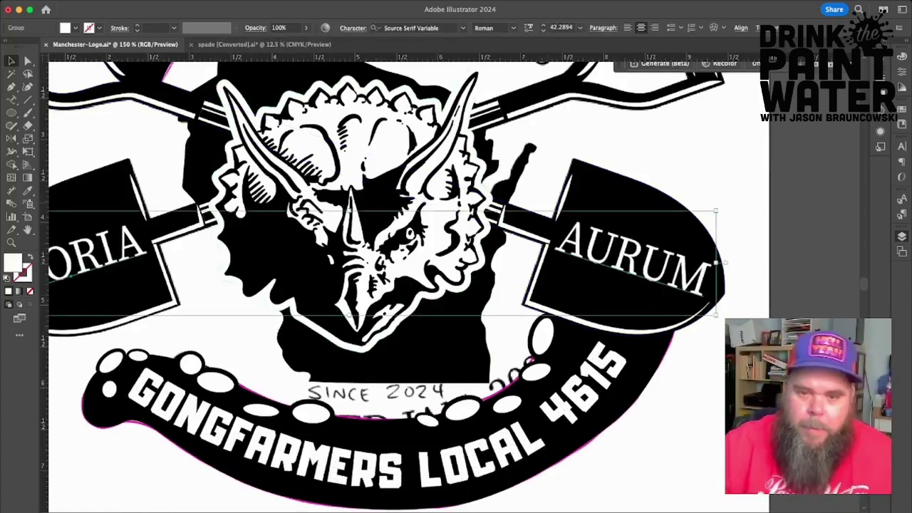
Remove the Manchester-FromiPad.png sketch image from view behind the logo and fit the whole artboard in the window.
click(677, 409)
scroll(677, 410, up, 6)
scroll(678, 410, left, 2)
scroll(399, 285, down, 10)
scroll(399, 285, right, 4)
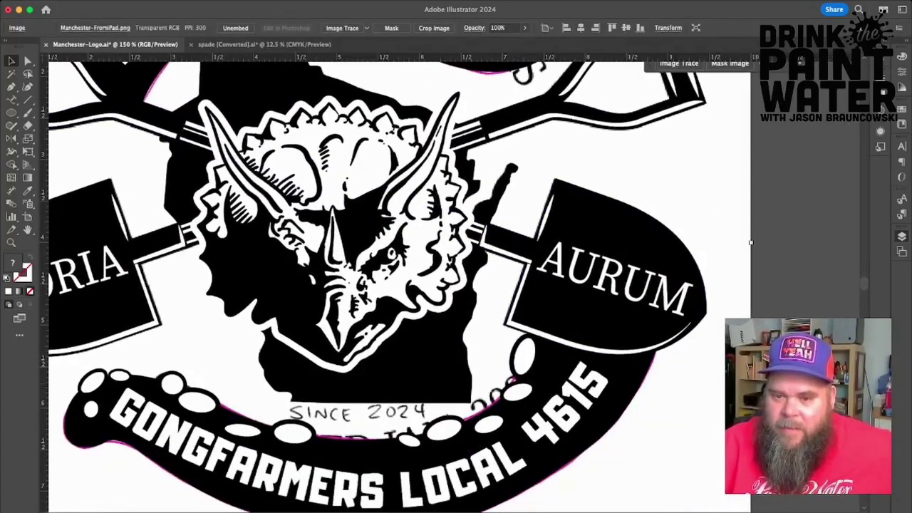
key(Delete)
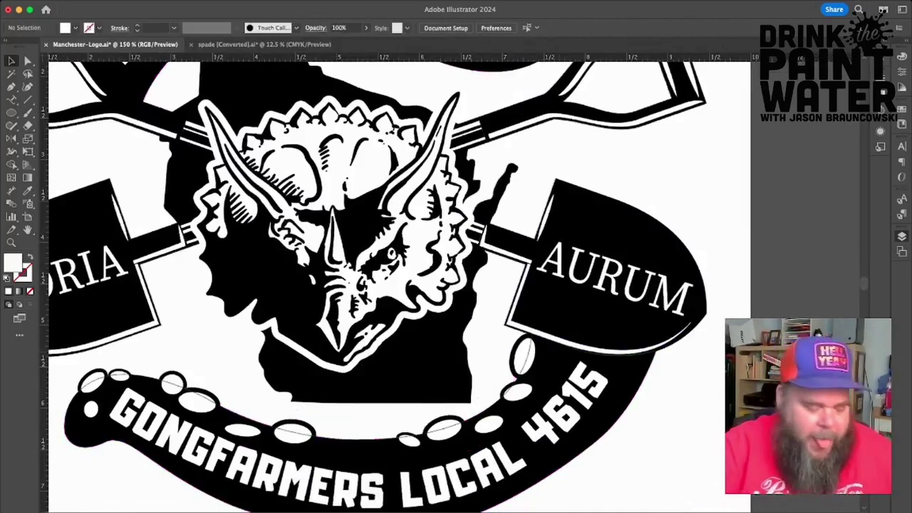
key(super+0)
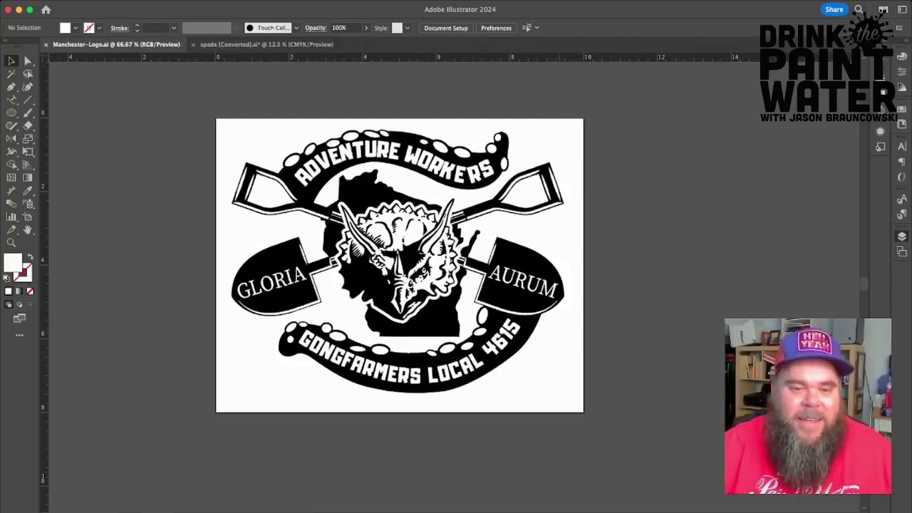
scroll(399, 265, right, 1)
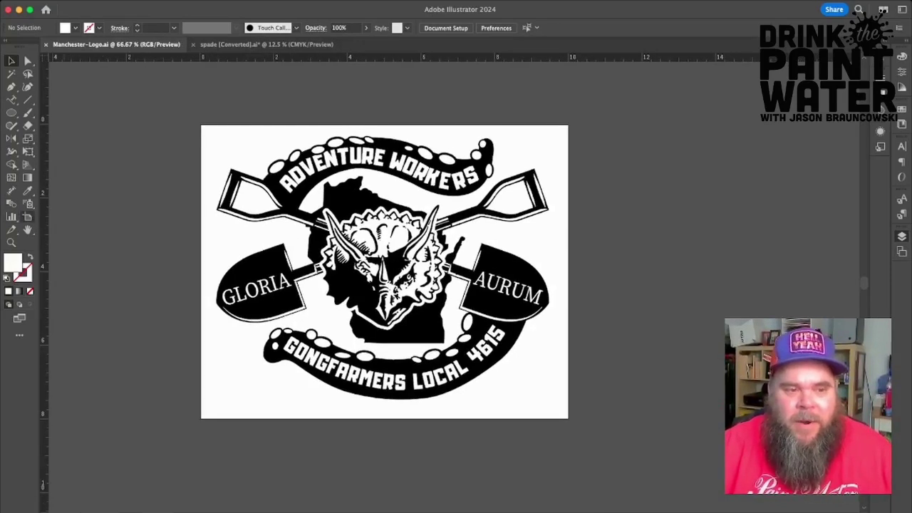
Duplicate the logo artboard together with its artwork, placing the copy beside the original.
key(shift+o)
scroll(385, 271, right, 5)
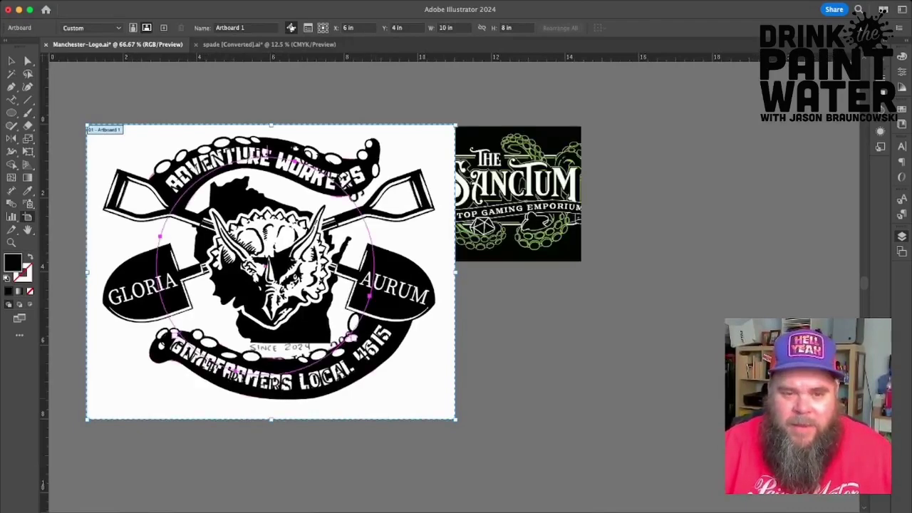
drag(357, 314, 750, 314)
drag(663, 271, 663, 271)
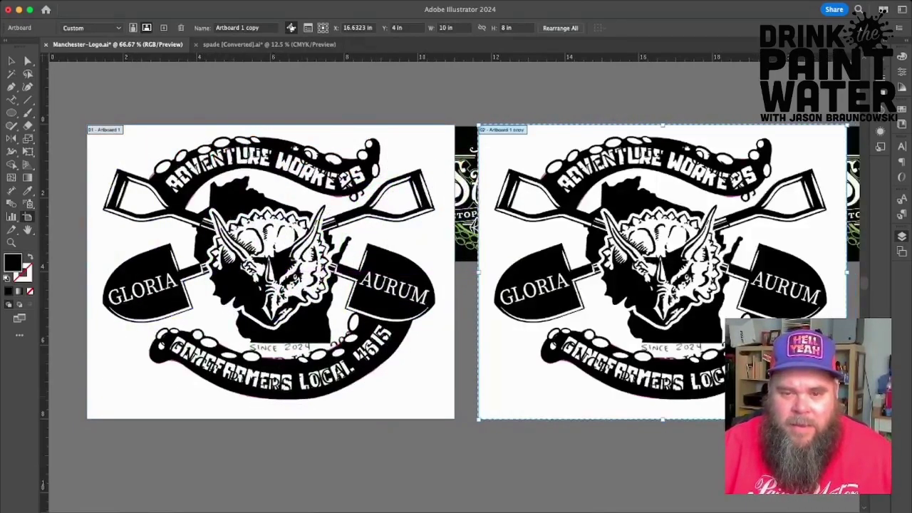
scroll(663, 271, right, 4)
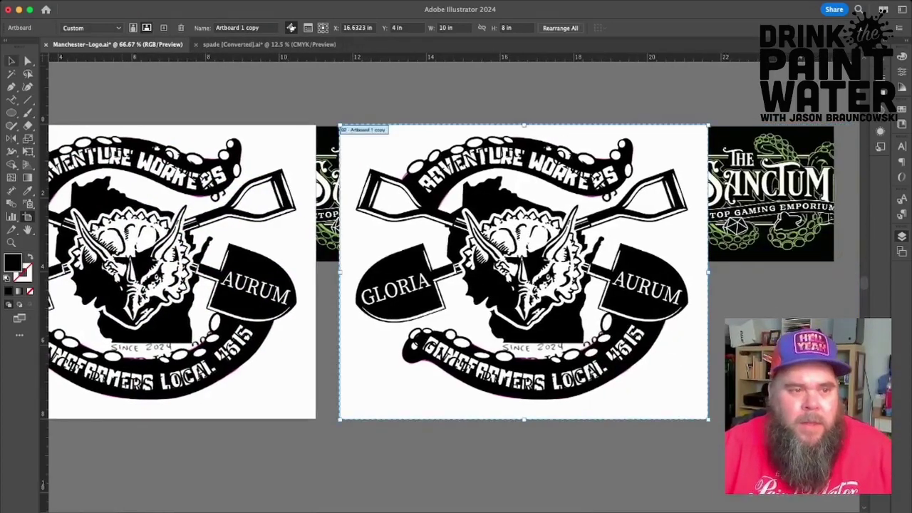
Delete the two Sanctum reference images lying beside and behind the artboards.
click(11, 60)
click(328, 194)
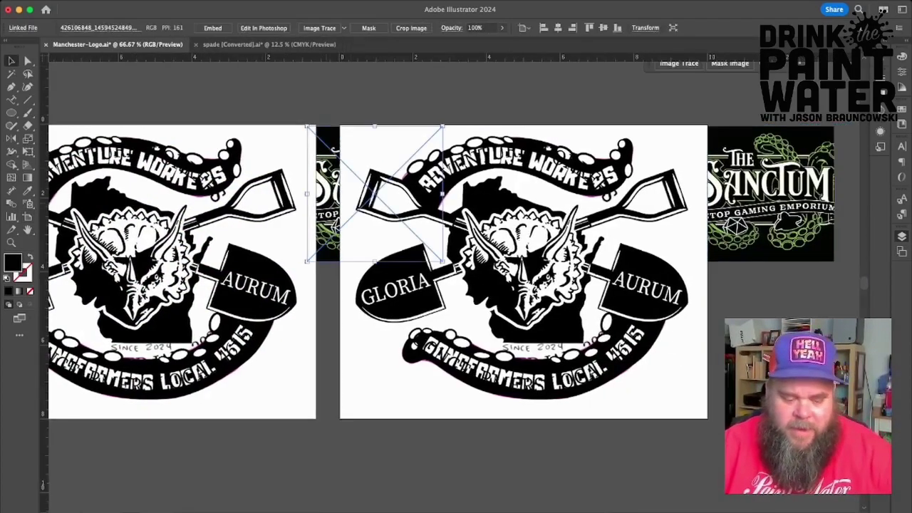
key(Delete)
click(772, 194)
key(Delete)
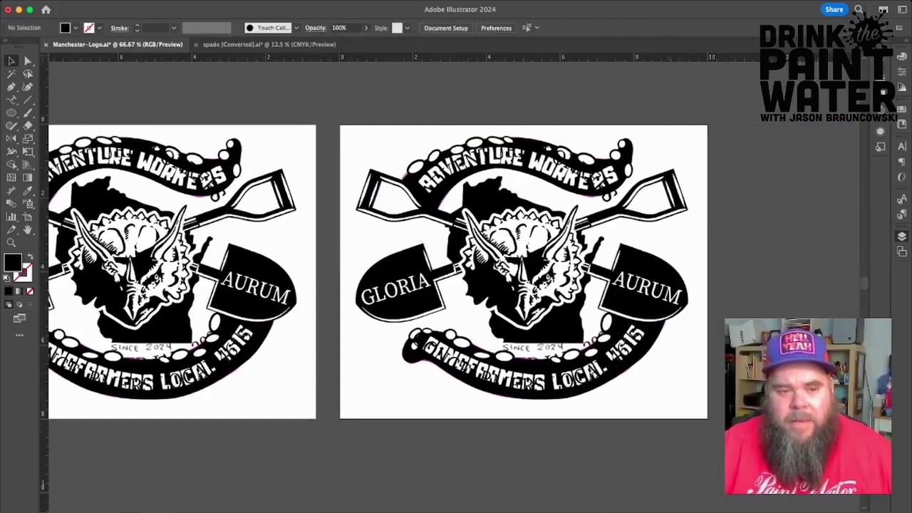
scroll(428, 271, left, 5)
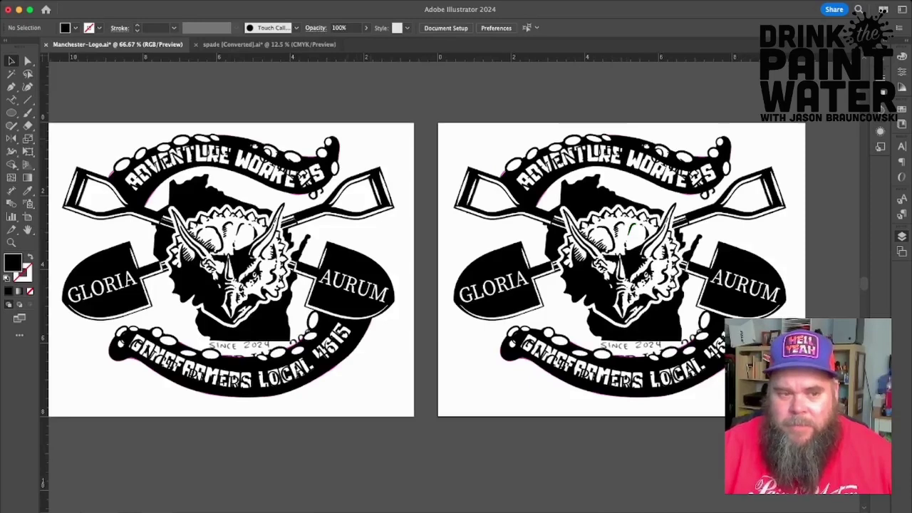
Rename the original artboard with the designer's first name in possessive form followed by Version.
click(29, 217)
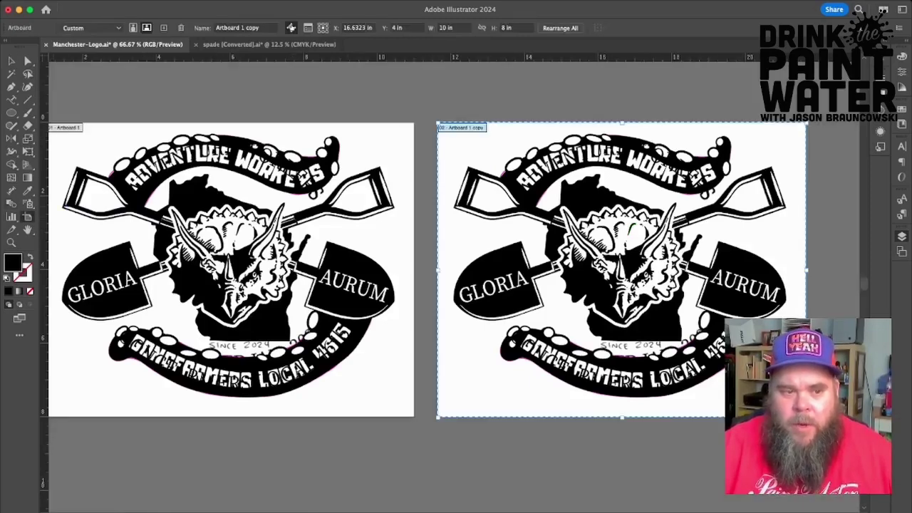
scroll(454, 269, left, 4)
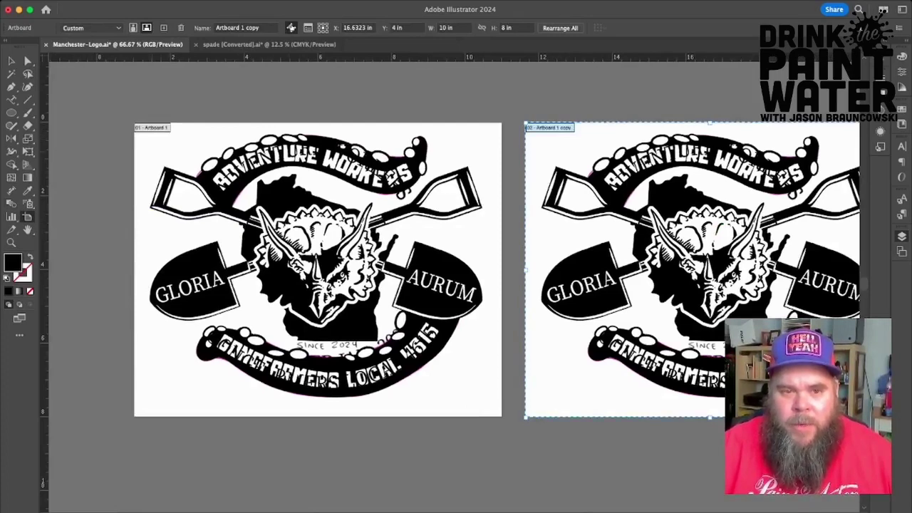
click(299, 236)
drag(248, 28, 215, 28)
text(Jason's W)
text(ersion)
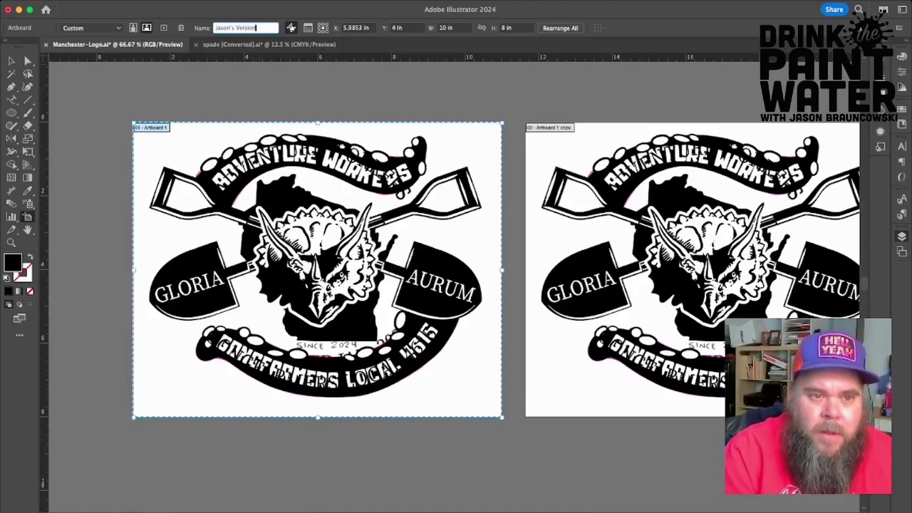
key(Return)
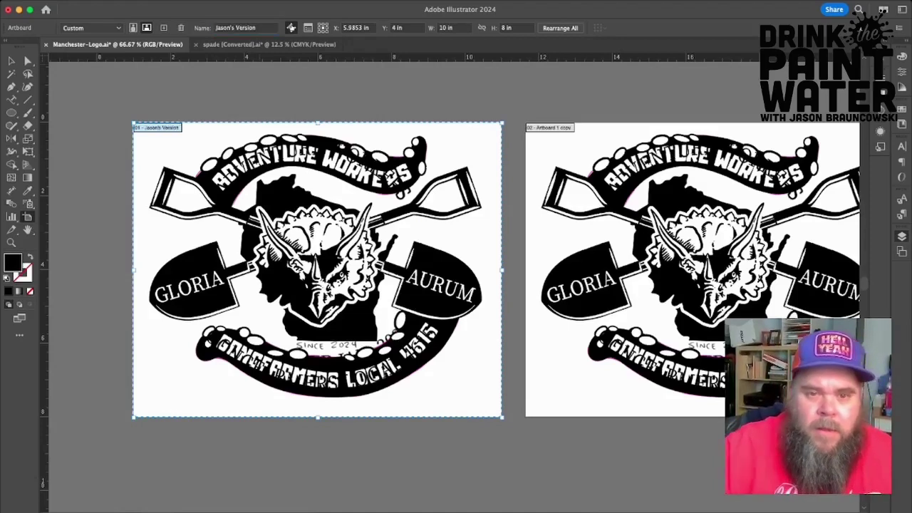
Rename the duplicated artboard with the second person's first name in possessive form followed by Version.
scroll(456, 271, up, 1)
click(641, 249)
drag(641, 249, 640, 249)
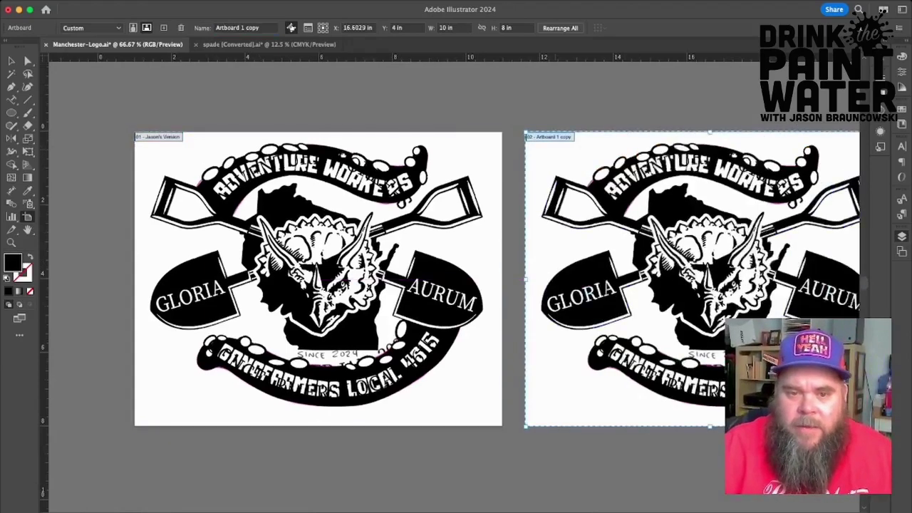
drag(261, 28, 214, 28)
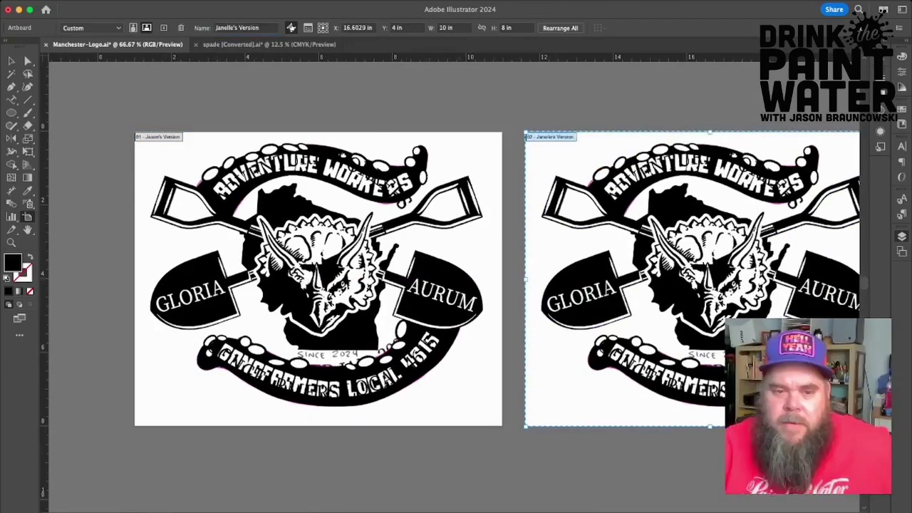
Delete the SINCE 2024 sketch image behind the original artboard's logo and hide the red colour reference image.
click(318, 280)
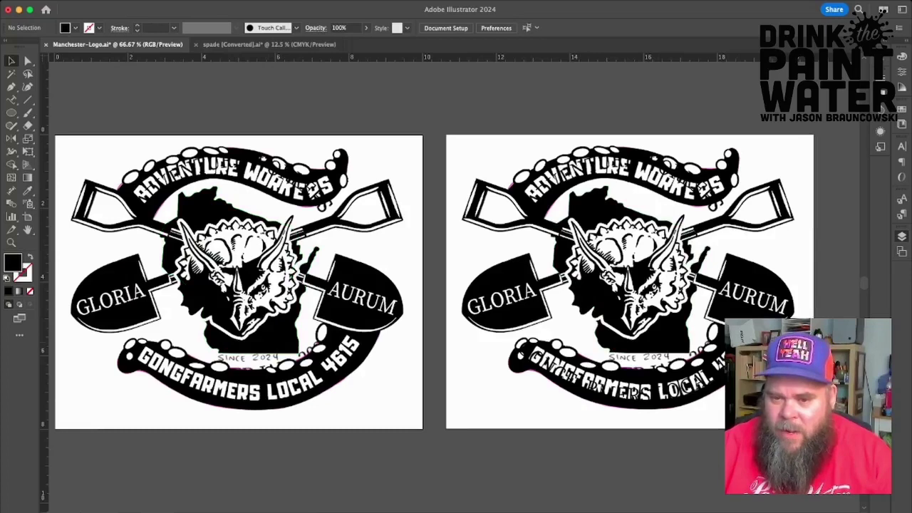
click(248, 358)
key(Delete)
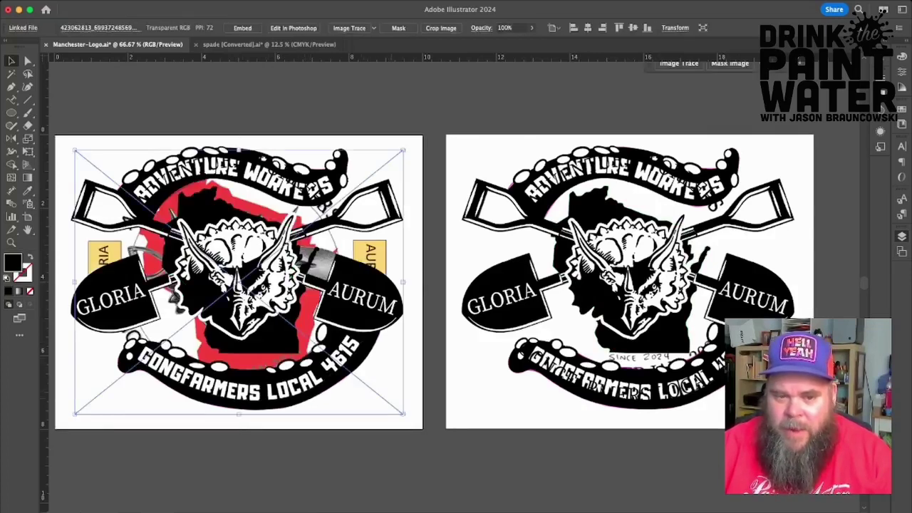
key(super+3)
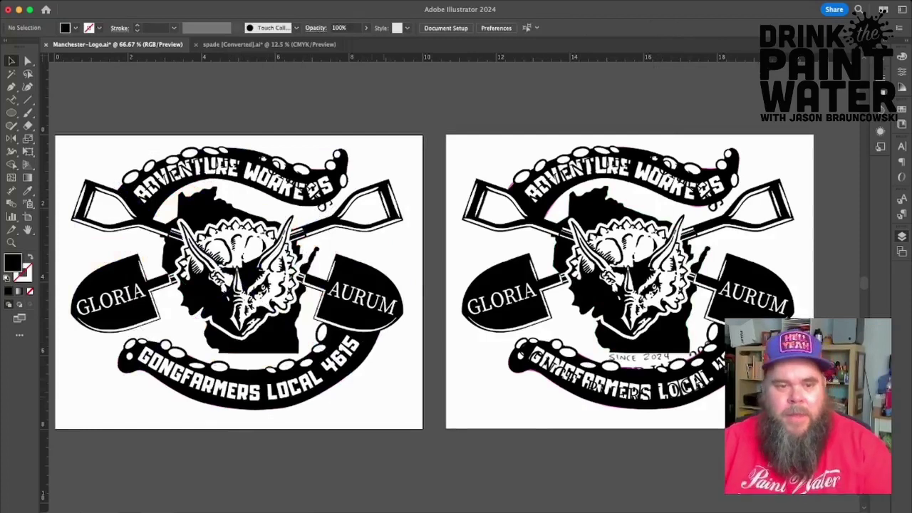
Delete the leftover black circular text behind the original's ADVENTURE WORKERS banner and save the document.
click(325, 207)
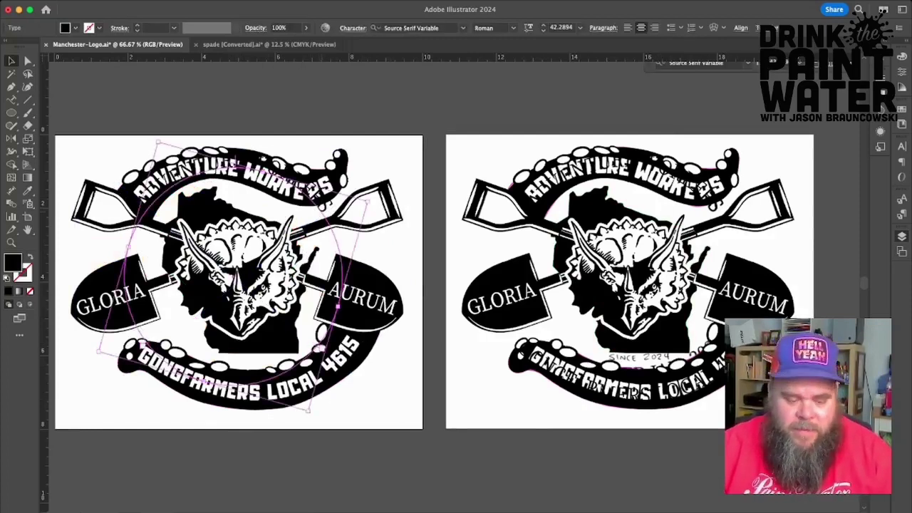
key(Delete)
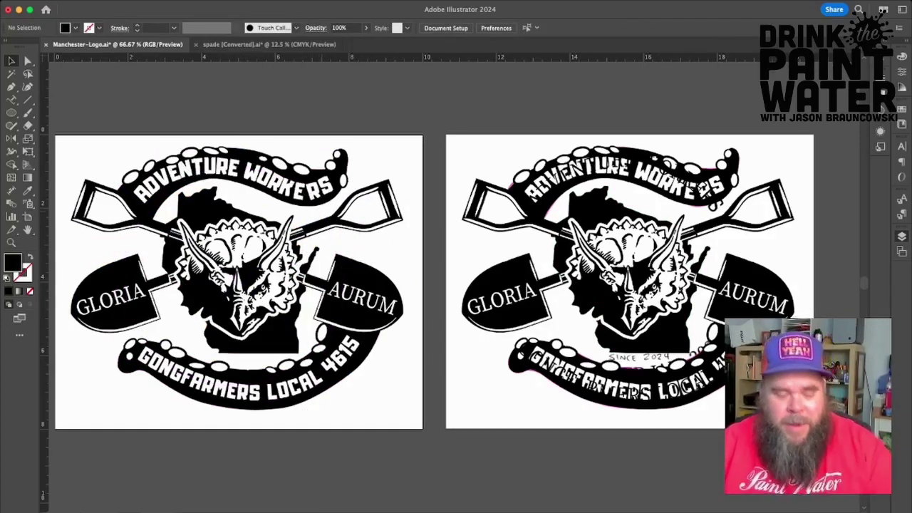
key(super+s)
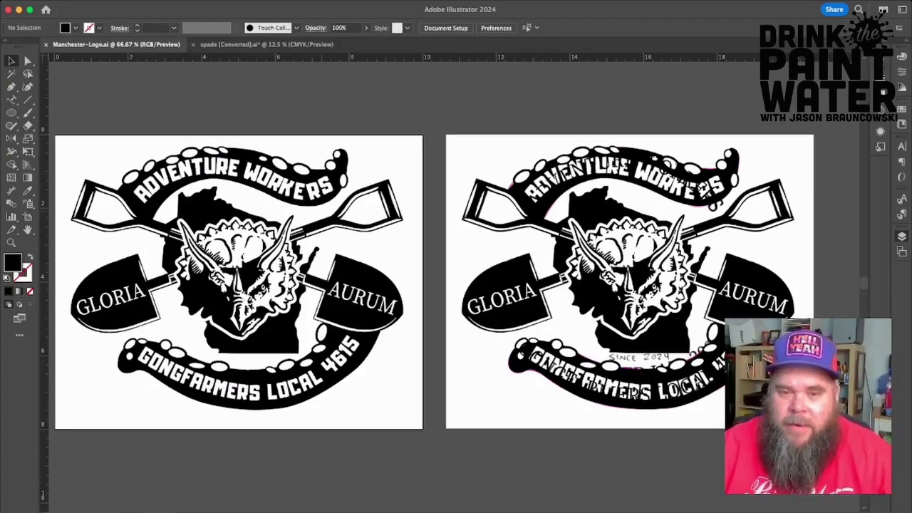
Add the text EST. 2024 in black Adumu Regular below the lower banner's tail on the original artboard.
scroll(435, 281, right, 1)
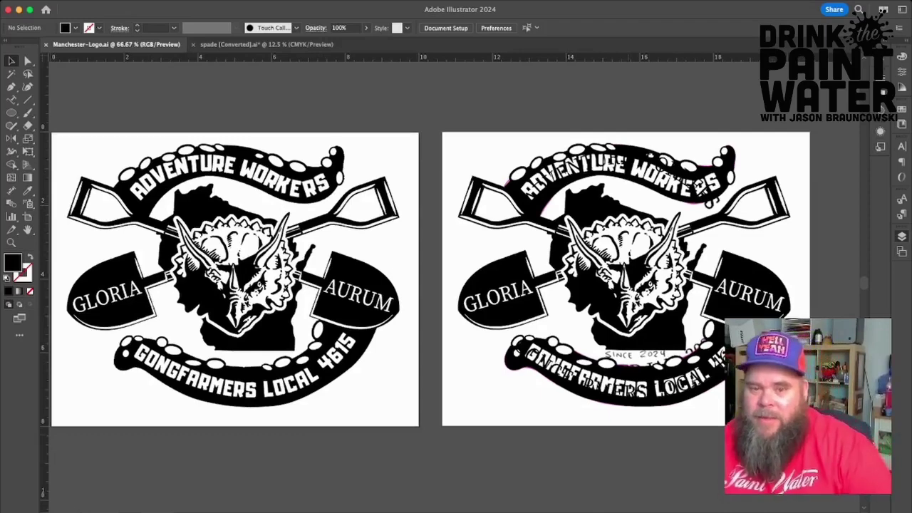
scroll(447, 278, right, 3)
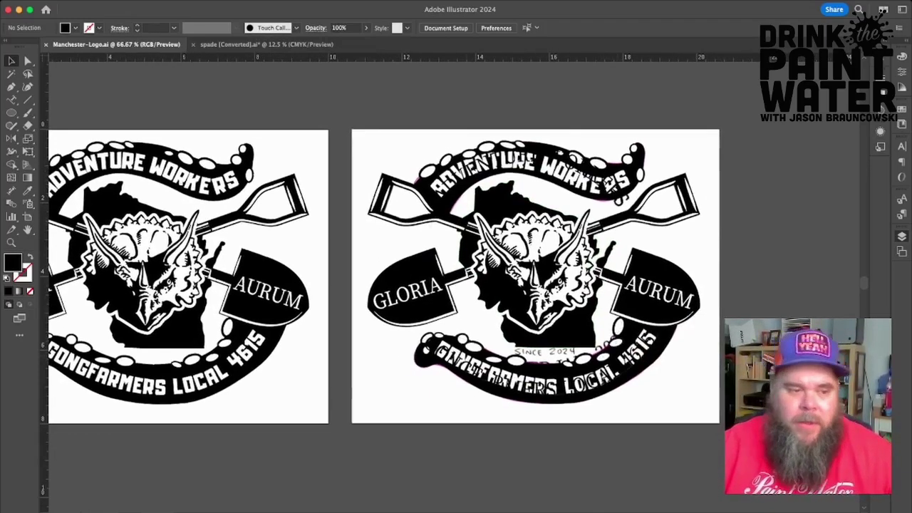
click(12, 242)
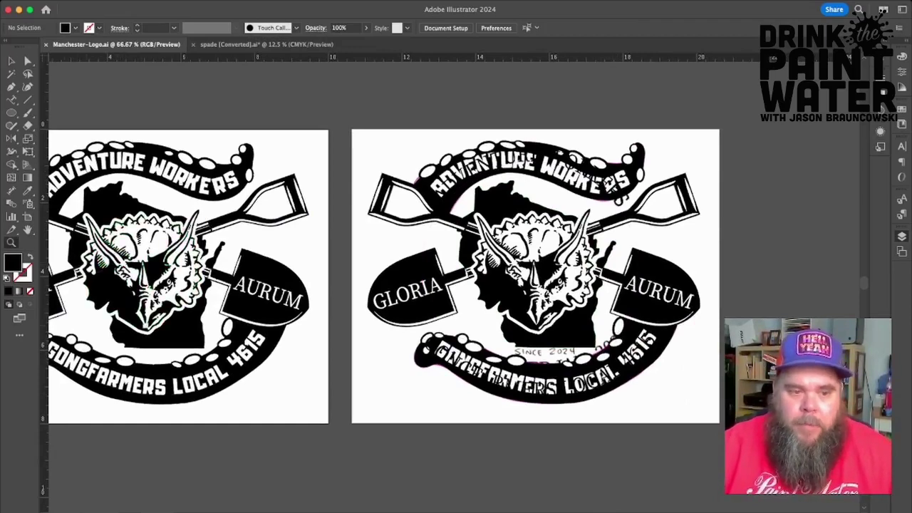
click(183, 328)
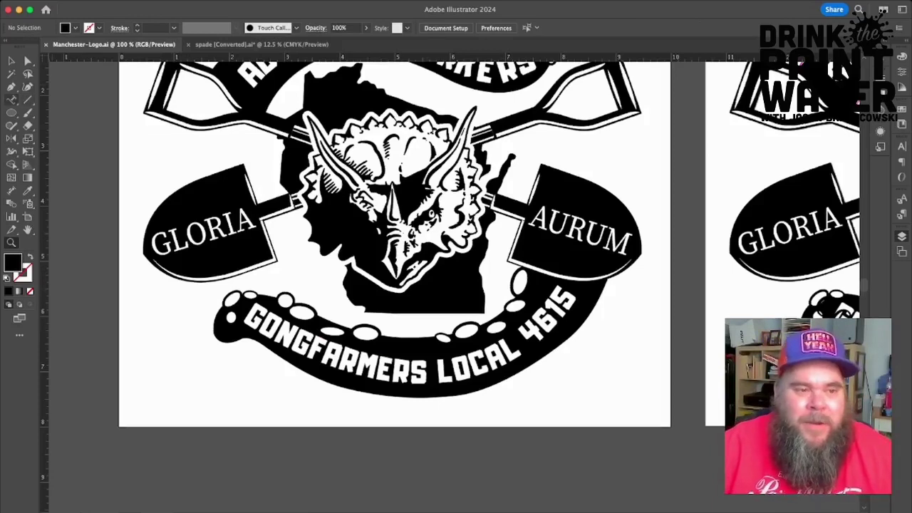
click(11, 100)
key(t)
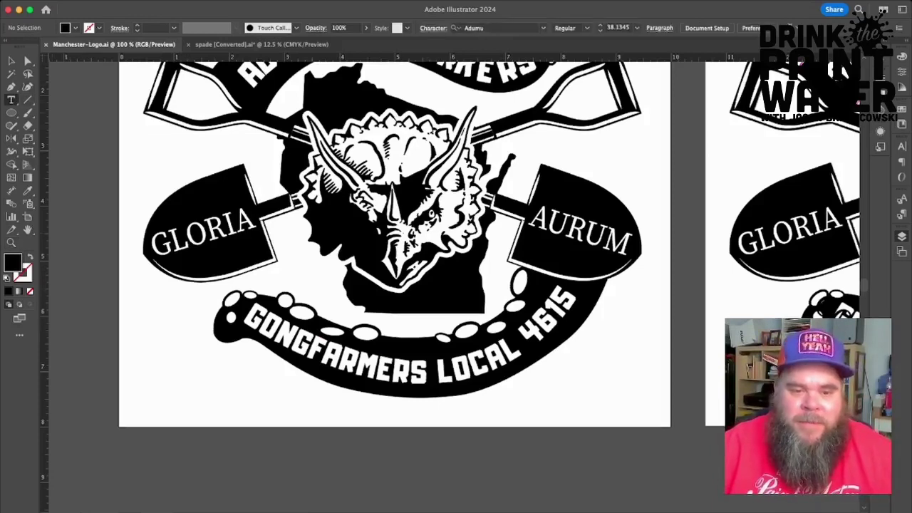
click(203, 406)
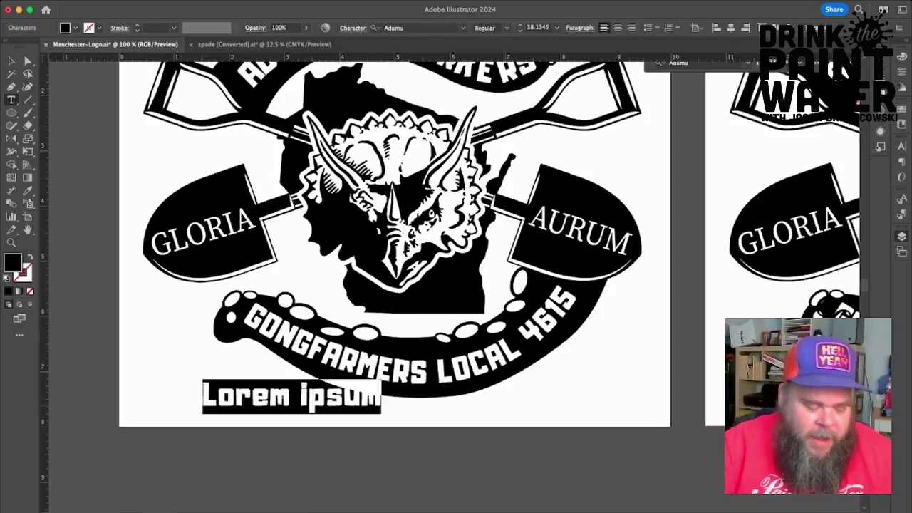
text(EST. )
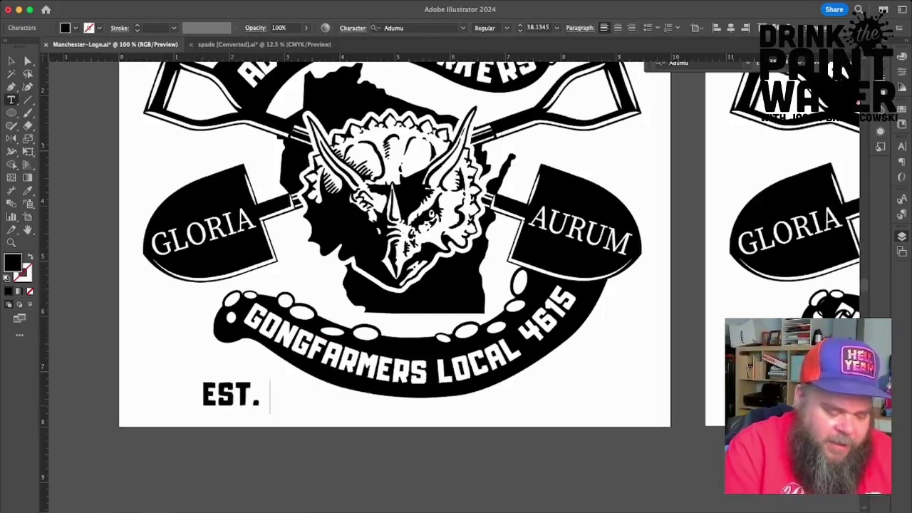
text(2024)
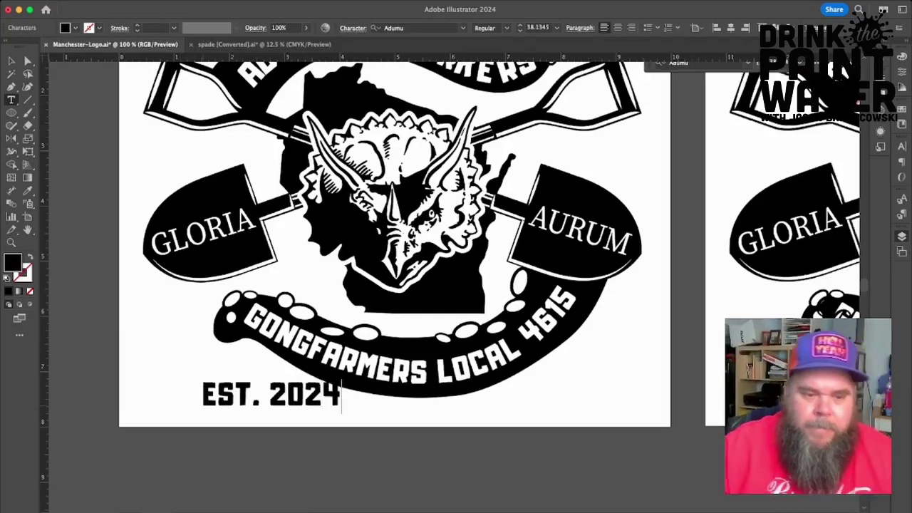
Tighten the letter tracking of the whole EST. 2024 text slightly.
triple_click(253, 398)
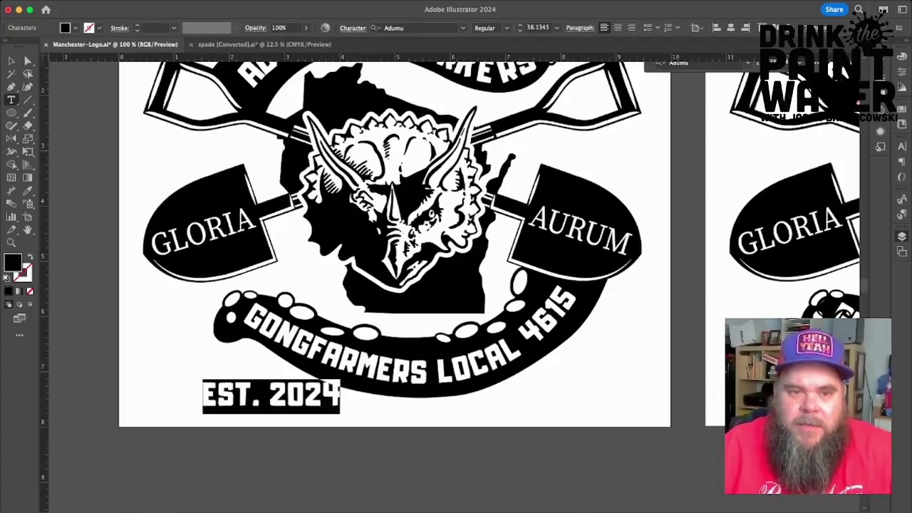
key(alt+Left)
key(alt+Left)
key(alt+Right)
key(alt+Left)
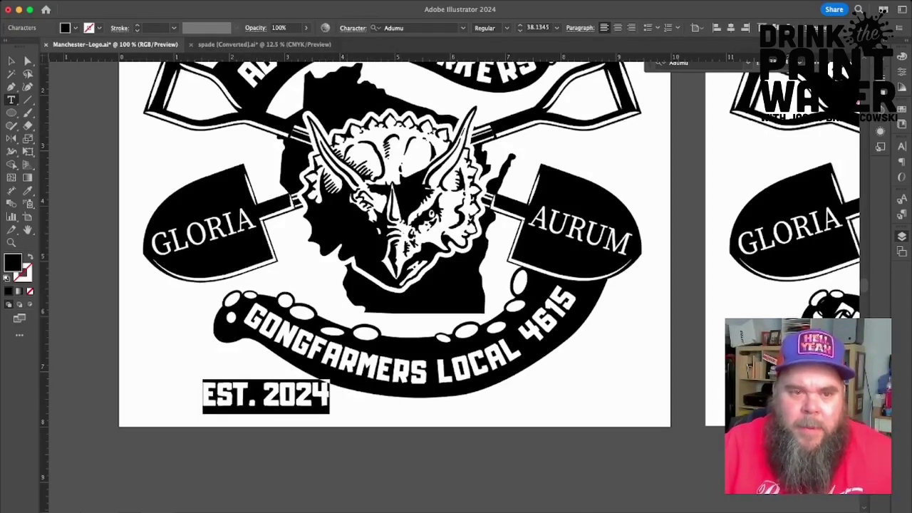
key(alt+Right)
key(alt+Right)
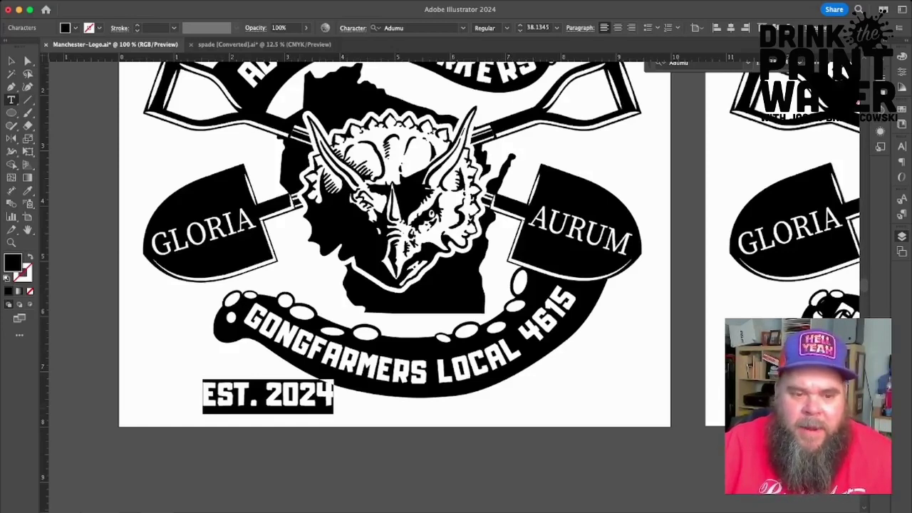
Tighten the tracking of only the T in EST. and finish editing the text.
click(232, 396)
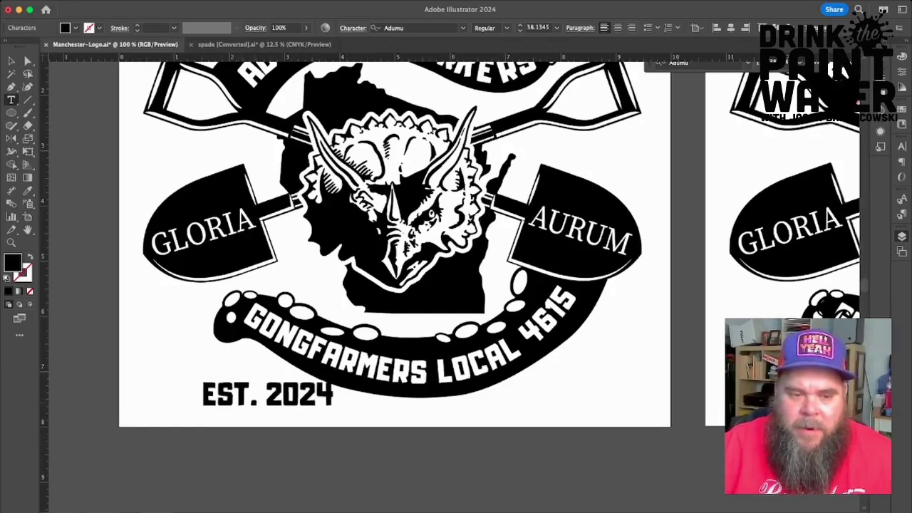
key(shift+Right)
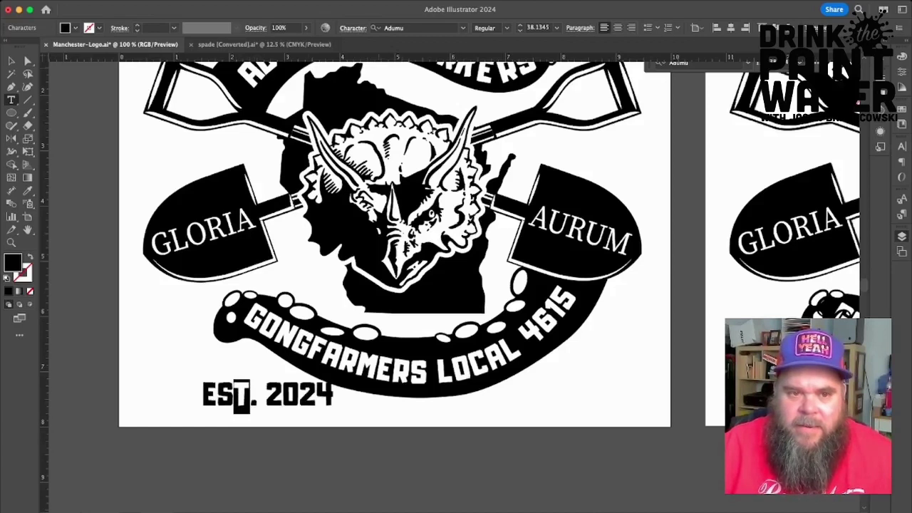
key(alt+Left)
key(alt+Left)
key(alt+Left)
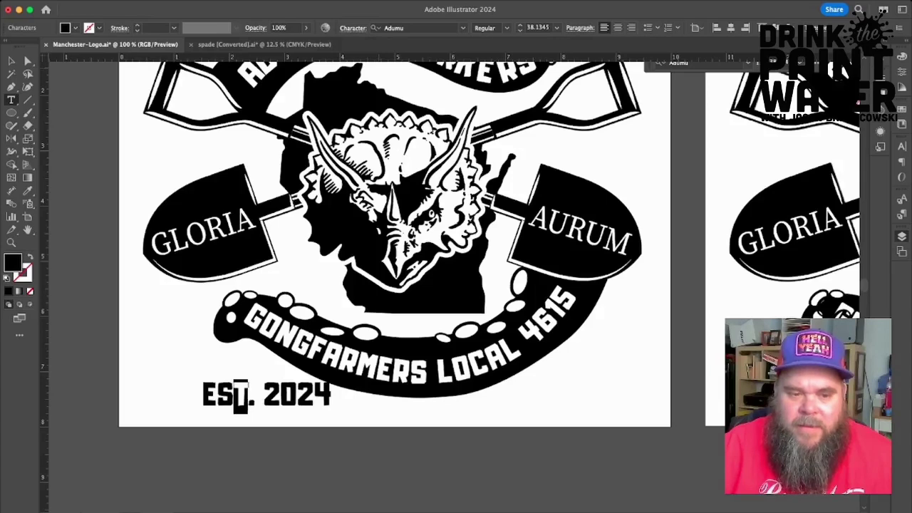
key(Escape)
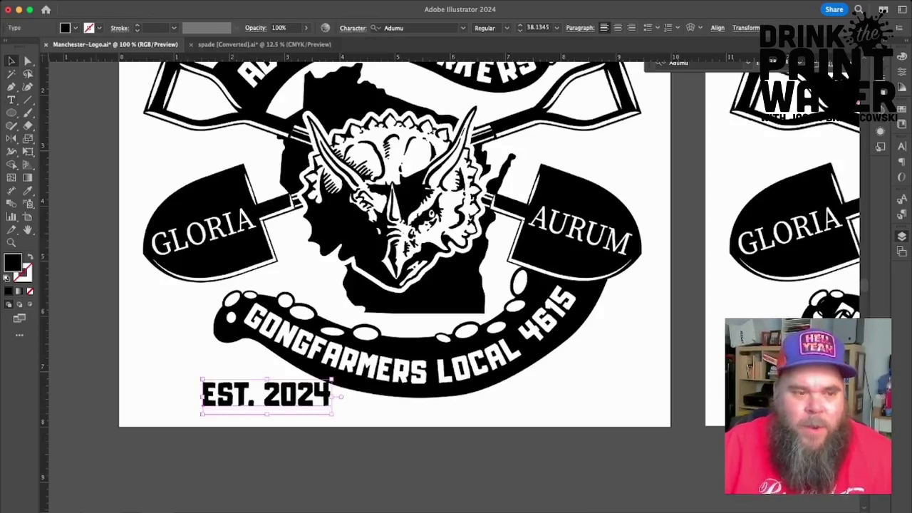
Colour EST. 2024 white like the banner lettering, scale it to about 22 pt, and place it along the state silhouette's bottom edge.
click(28, 191)
click(285, 336)
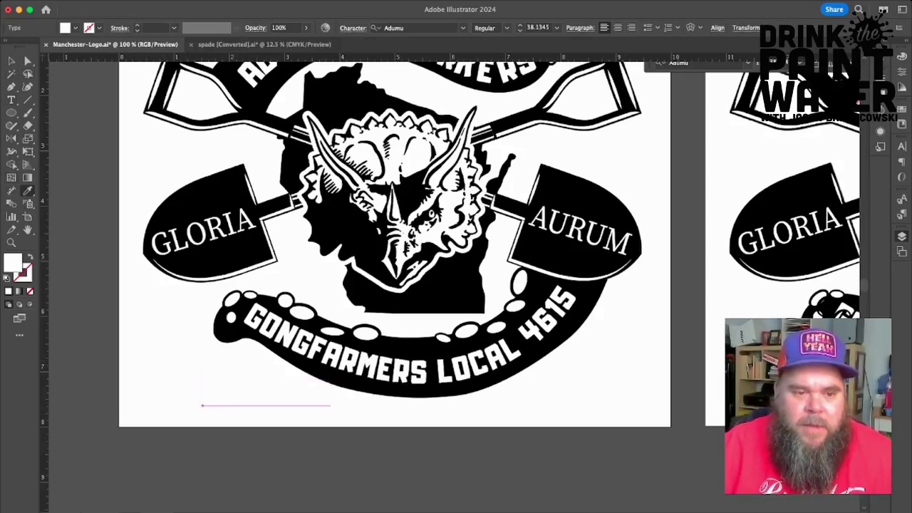
key(v)
drag(341, 396, 444, 301)
click(442, 301)
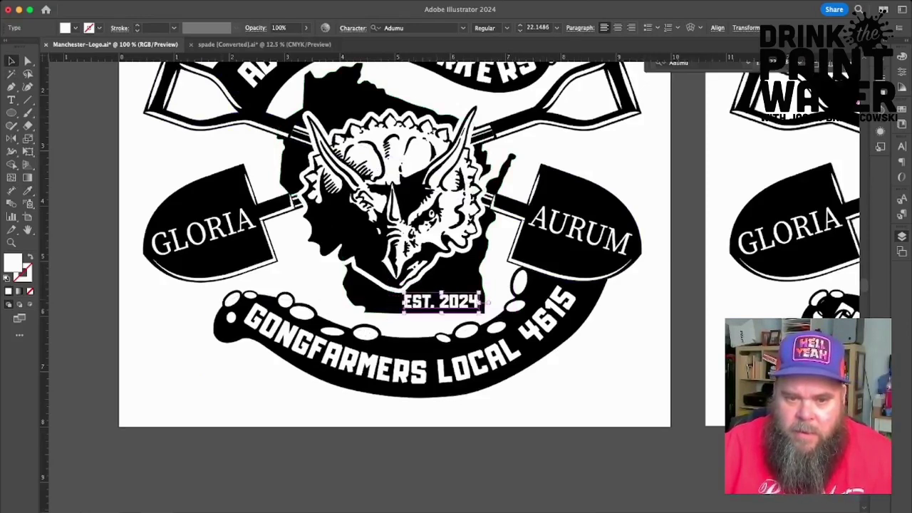
key(super+shift+a)
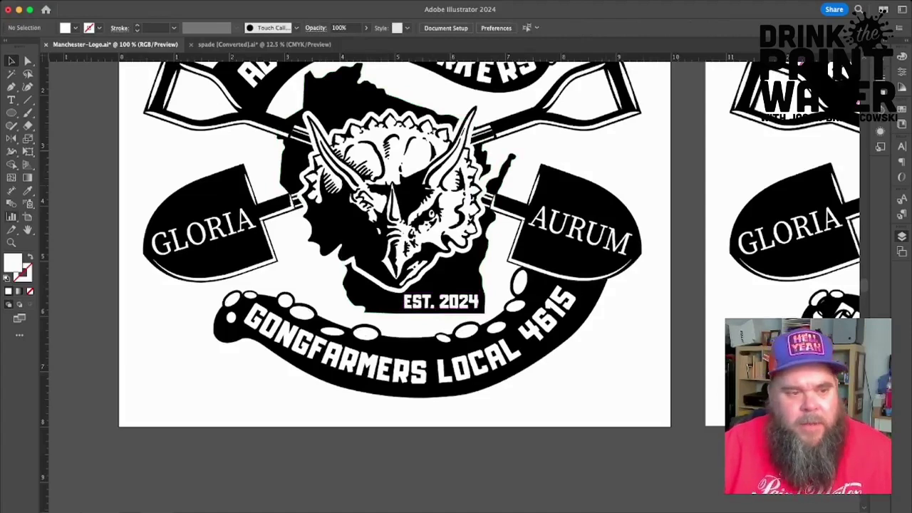
Replace "EST." with "SINCE" in the date text on the state shape and put "2024" on a second line.
click(10, 100)
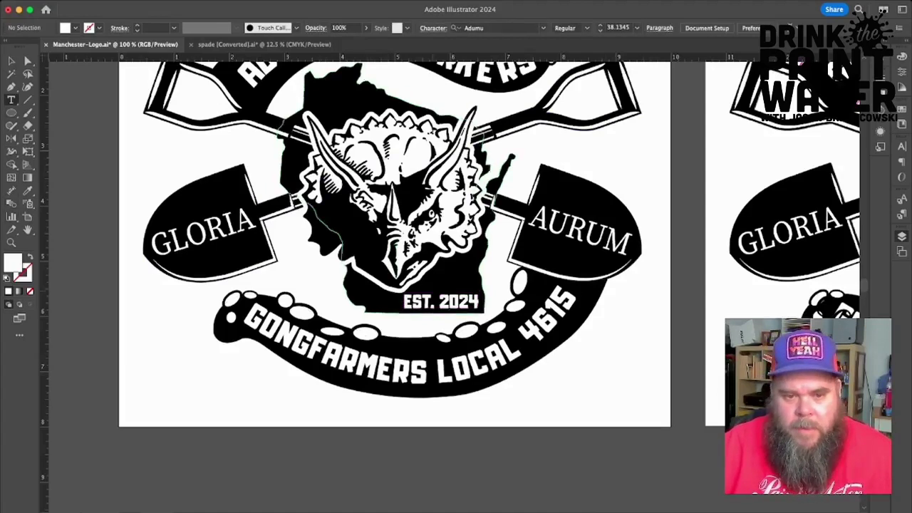
double_click(422, 302)
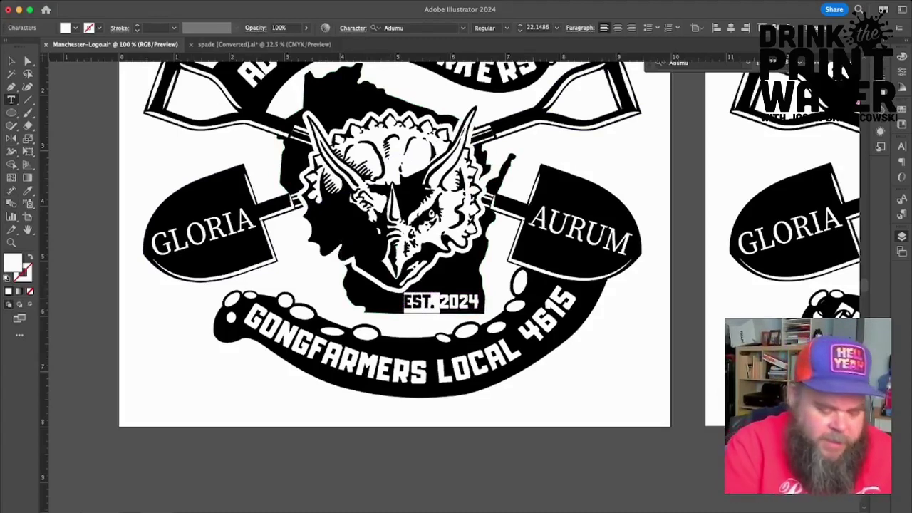
text(SINCE)
key(Delete)
key(Delete)
key(Delete)
key(Delete)
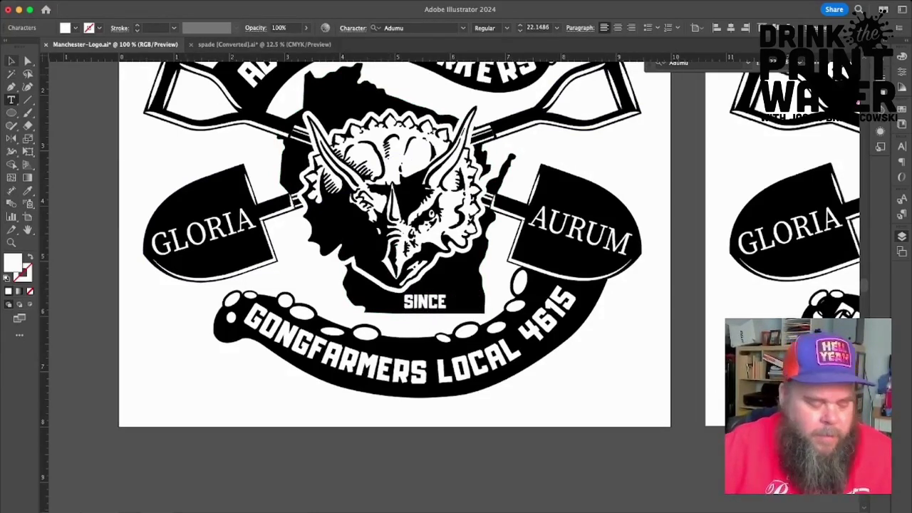
Center-align the two-line date text and move it into the state shape's lower right corner.
key(super+a)
key(super+shift+c)
key(Escape)
drag(404, 302, 453, 281)
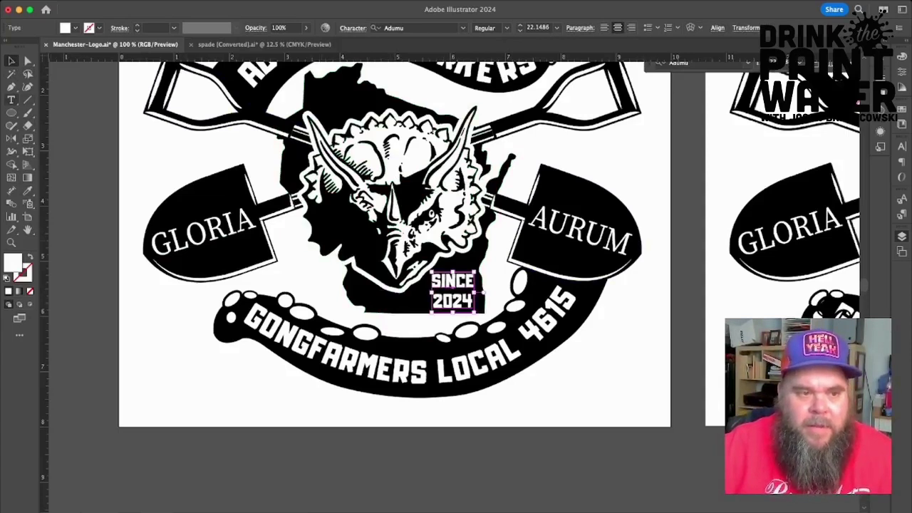
Try "ESTAB." in place of "SINCE" on the first line of the date text.
click(11, 100)
click(454, 291)
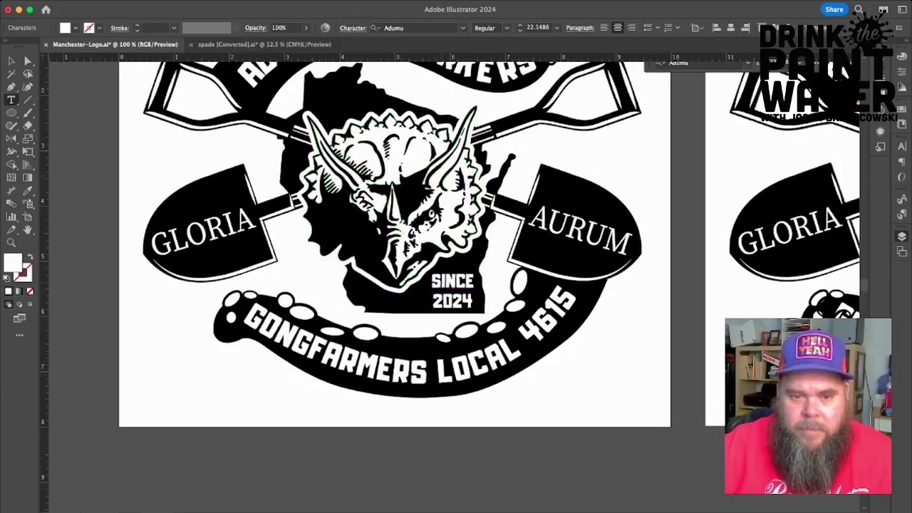
drag(431, 281, 474, 280)
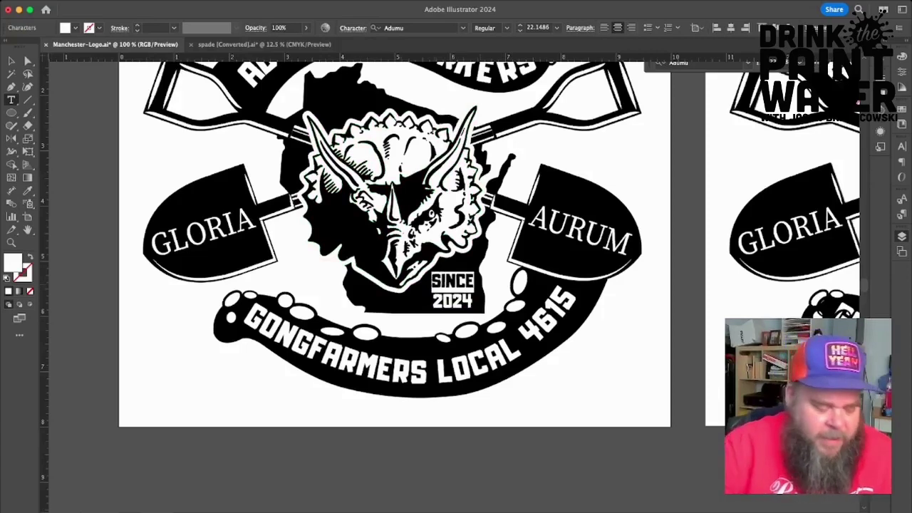
text(ESTAB.)
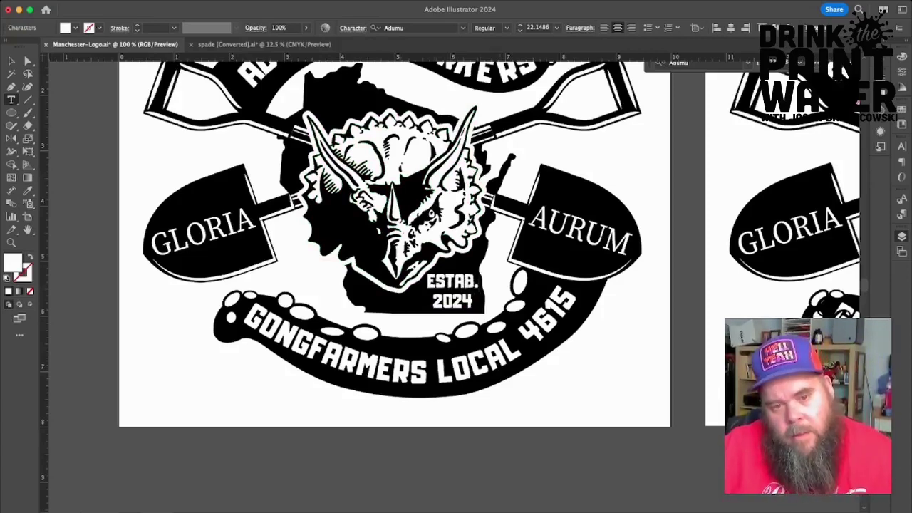
Tighten the line spacing of the date text and change its first line back to "SINCE".
key(super+a)
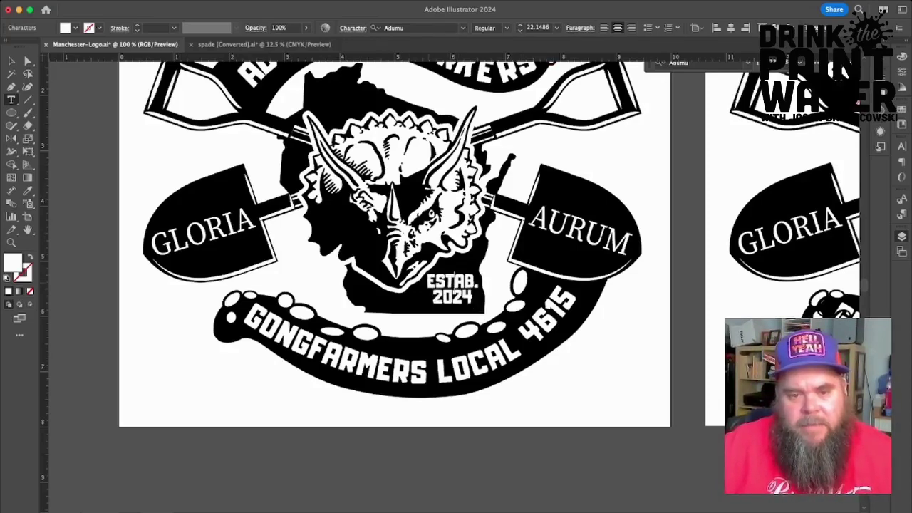
double_click(455, 282)
text(SIINCE)
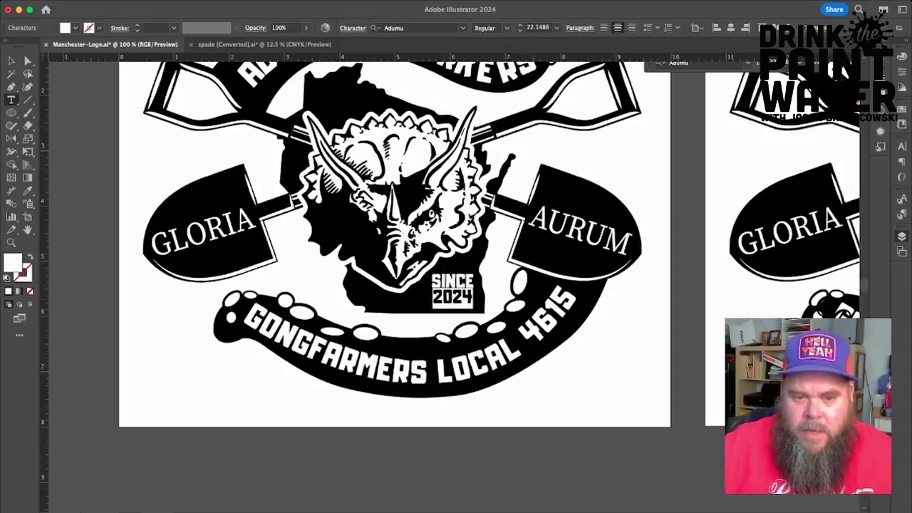
Enlarge "2024" to 24.1486 pt and nudge the two-line date text slightly down and left within the state shape.
key(super+shift+period)
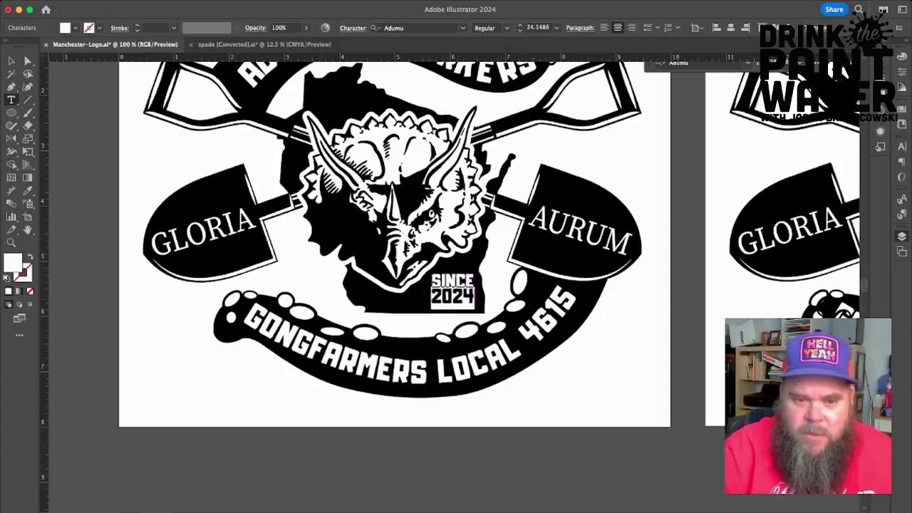
click(11, 61)
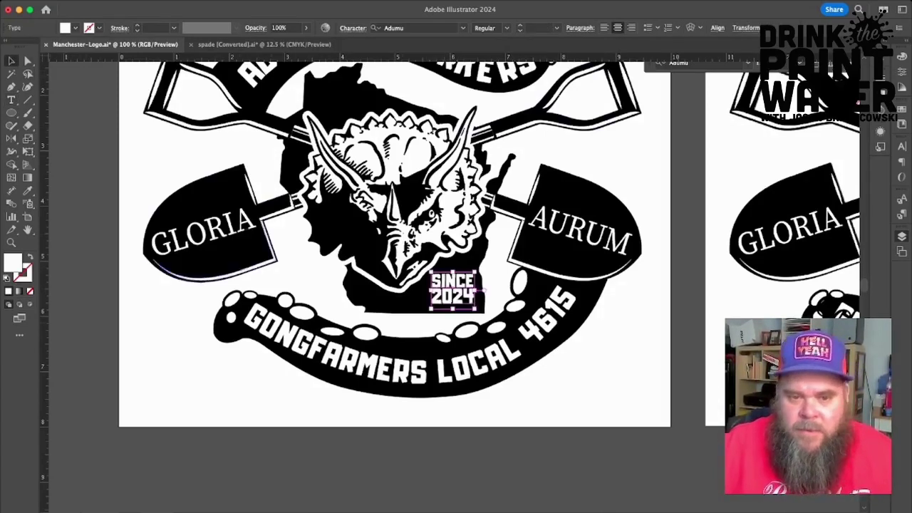
click(492, 444)
drag(453, 296, 450, 298)
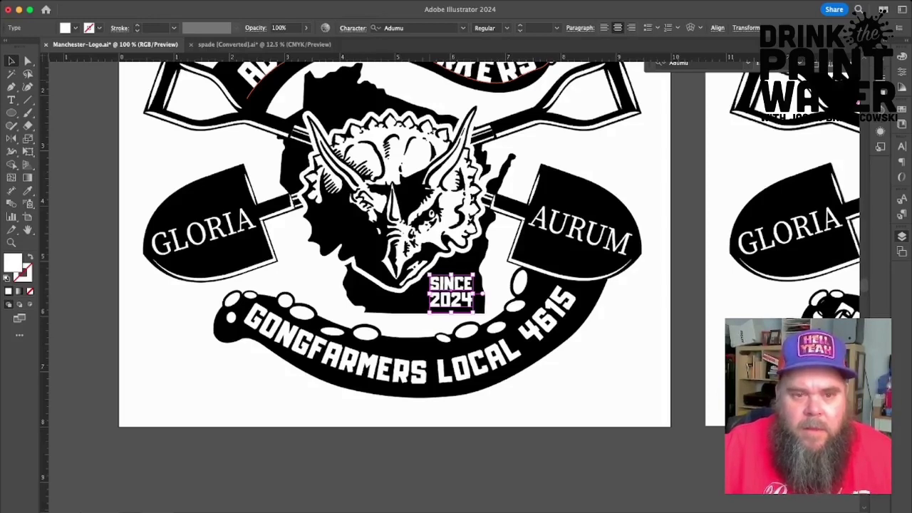
key(super+shift+a)
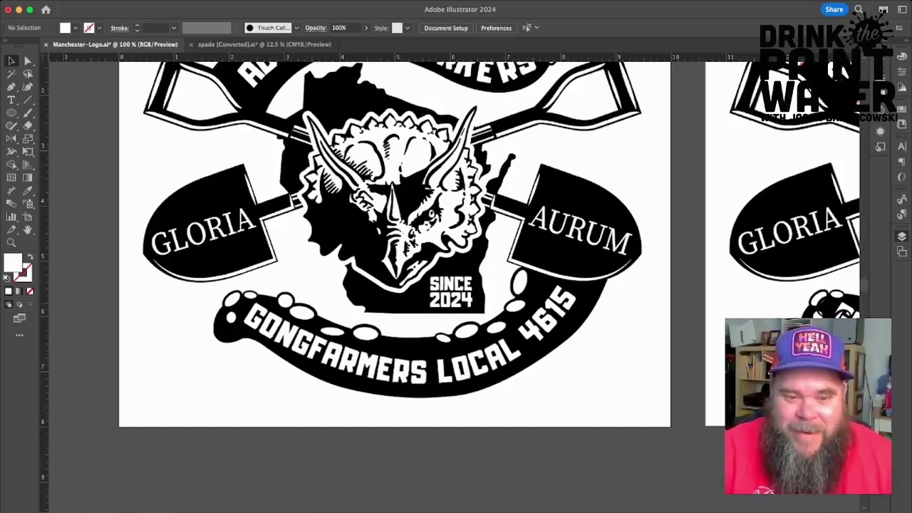
Delete the tentacle banner shapes, their suckers and the leftover sketch lettering around the curved slogans on the second artboard.
scroll(392, 285, up, 4)
scroll(392, 285, right, 3)
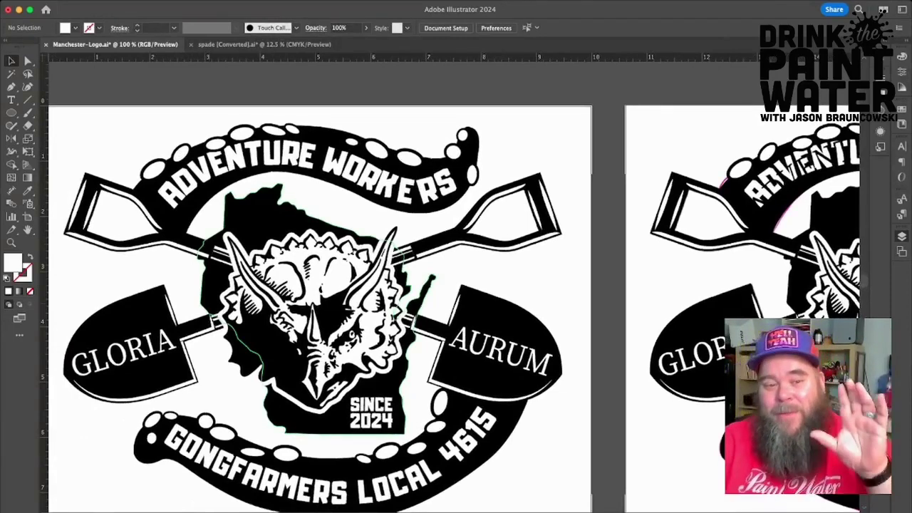
scroll(451, 285, down, 3)
scroll(451, 285, right, 2)
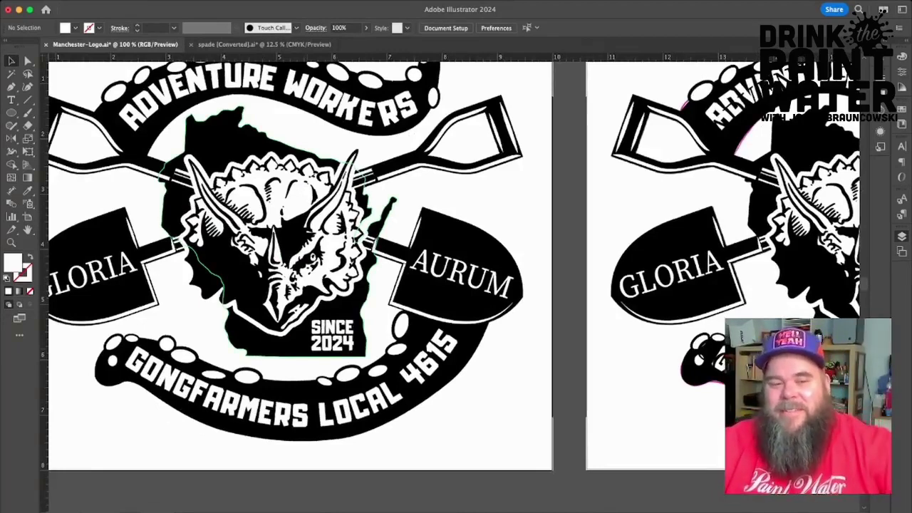
scroll(454, 263, right, 10)
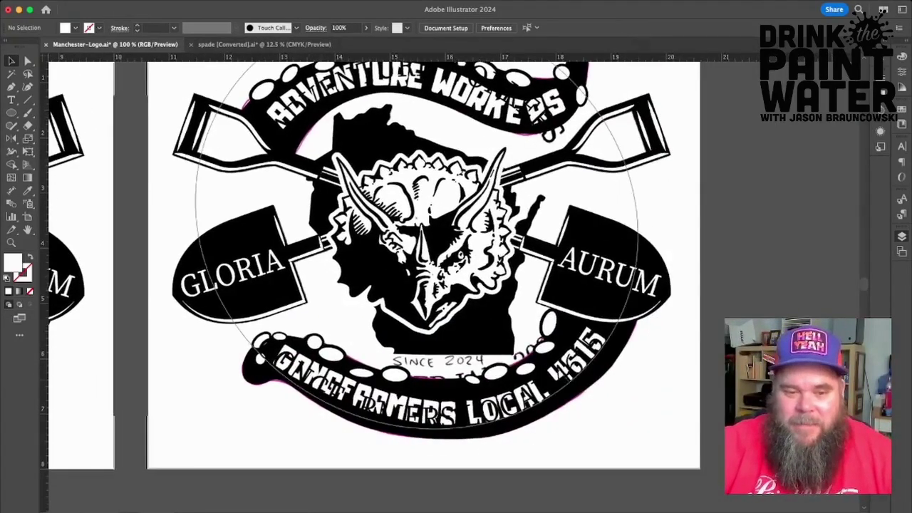
click(464, 430)
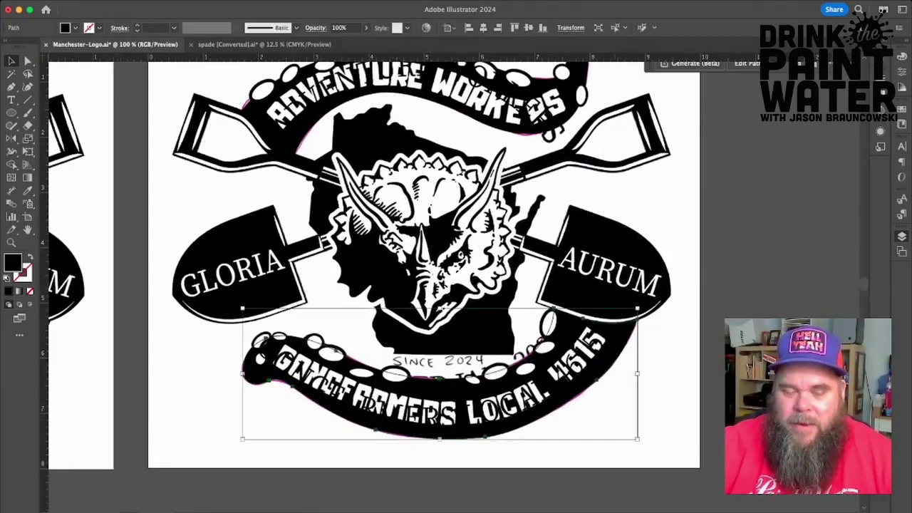
key(Delete)
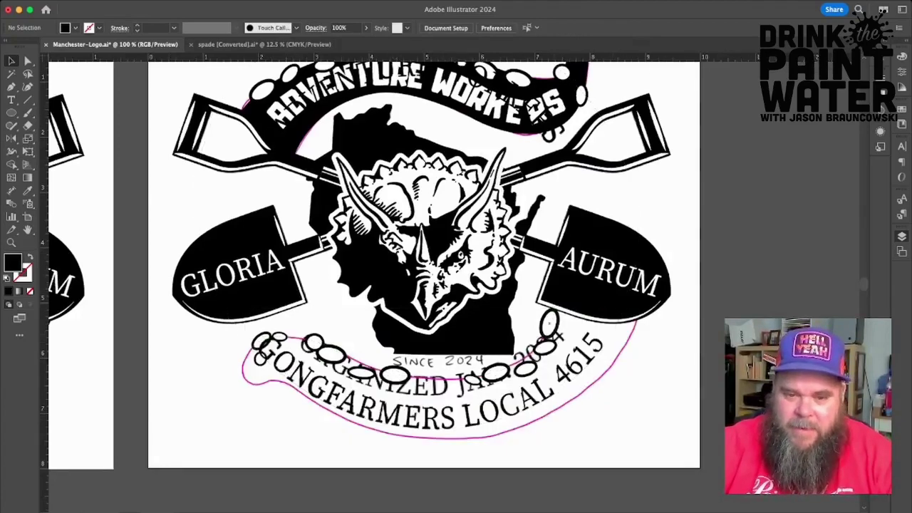
scroll(417, 449, up, 2)
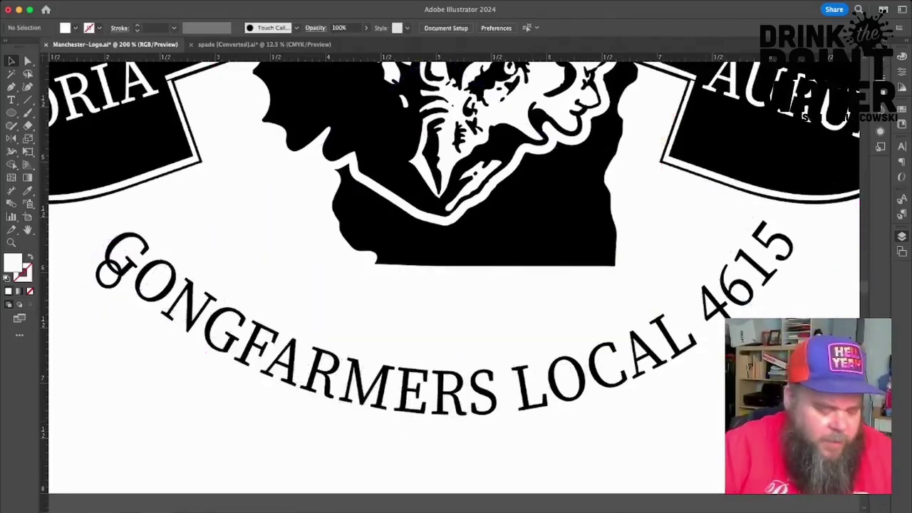
Delete the stray small ellipse overlapping the first letter of "GONGFARMERS" on the second artboard.
key(super+minus)
key(super+minus)
key(super+minus)
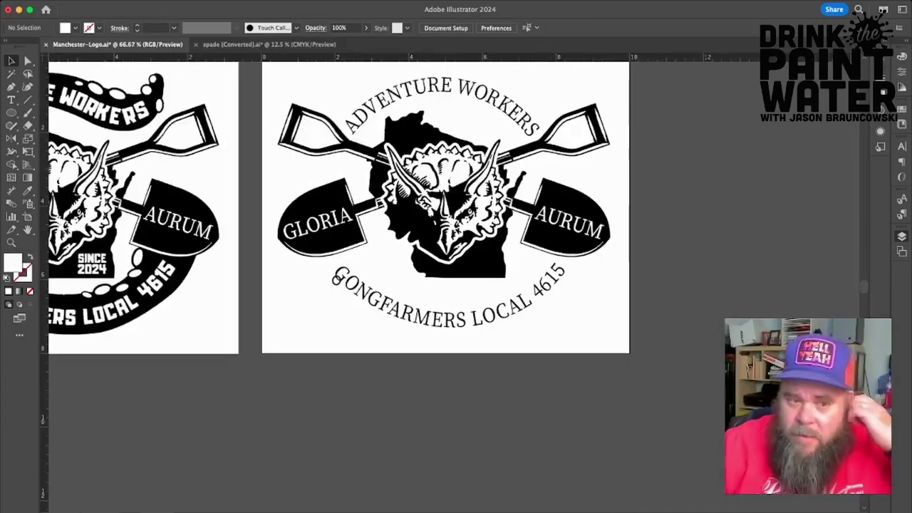
scroll(456, 214, left, 6)
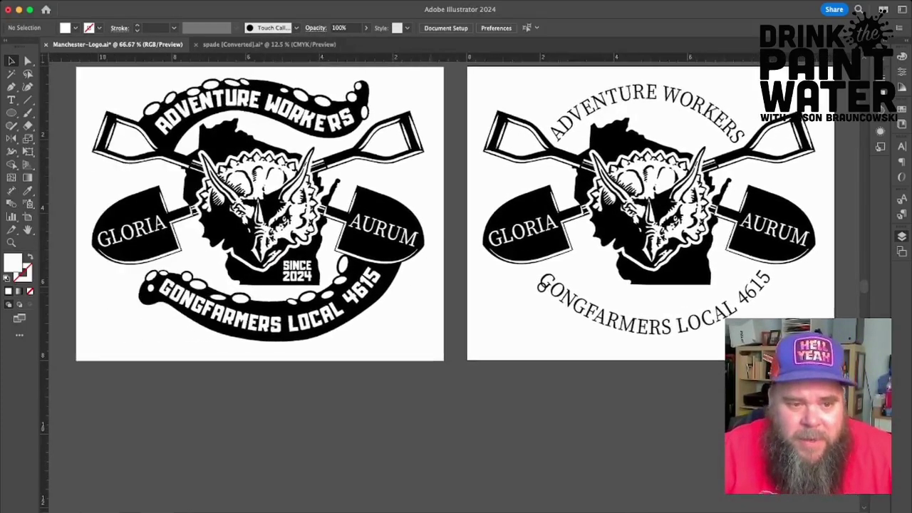
scroll(456, 214, up, 1)
scroll(456, 214, right, 8)
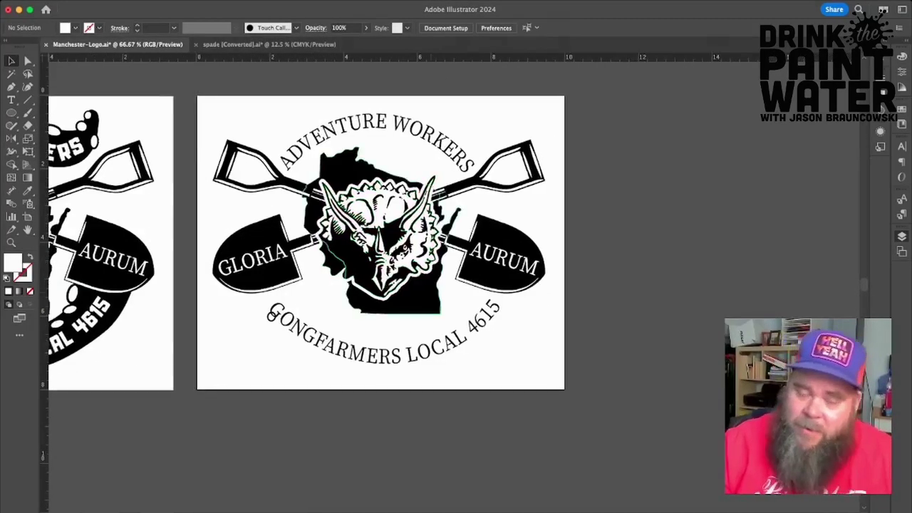
key(ctrl+plus)
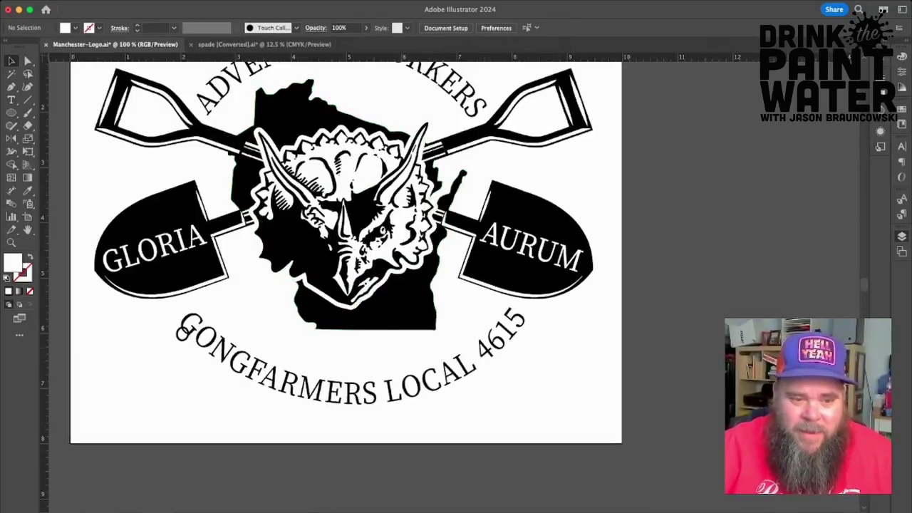
click(354, 373)
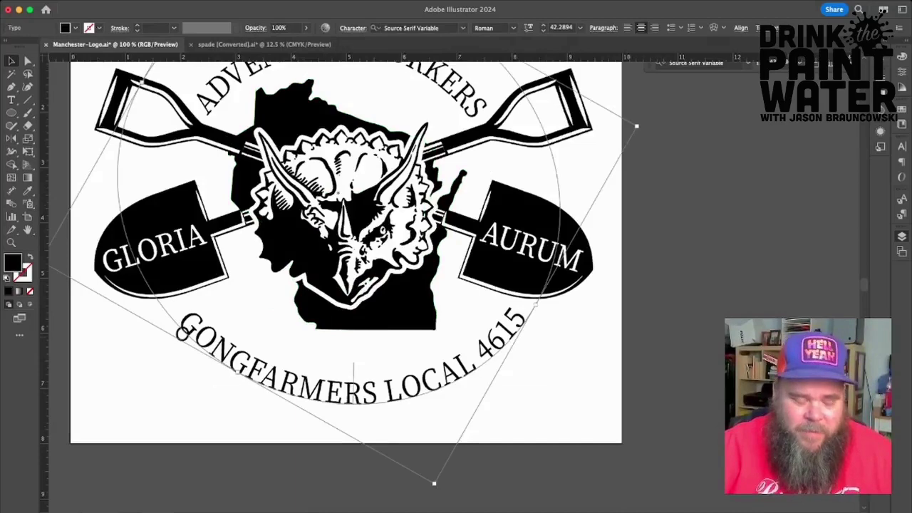
key(super+shift+a)
click(183, 332)
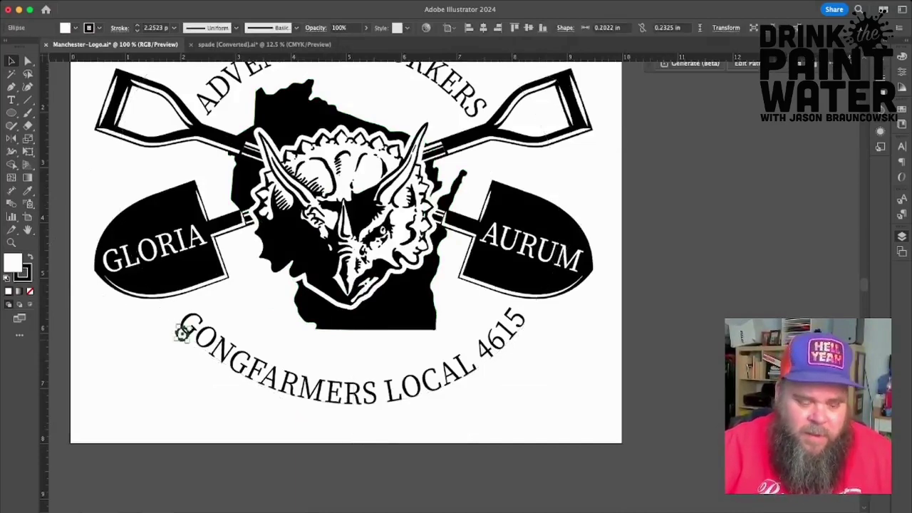
key(super+shift+a)
Directly select and delete a piece of the triceratops artwork beside its left horn on the second artboard.
scroll(331, 285, up, 4)
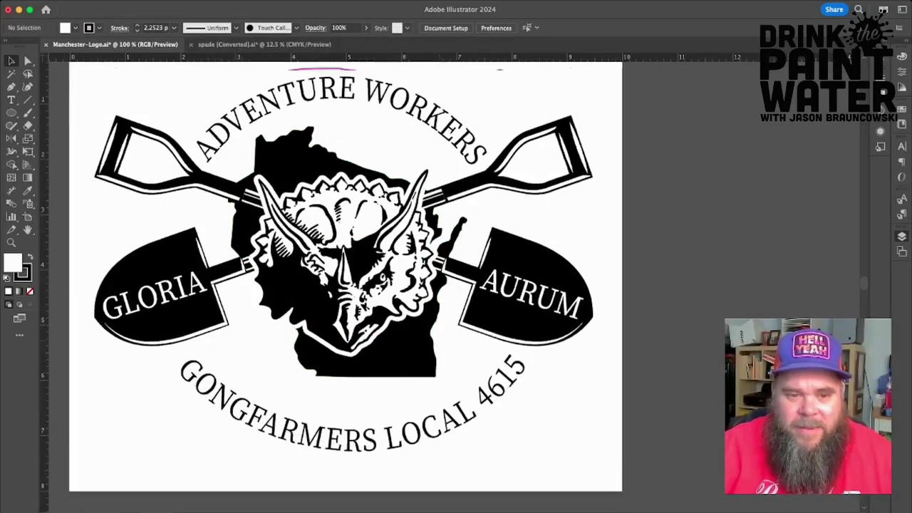
scroll(345, 285, down, 2)
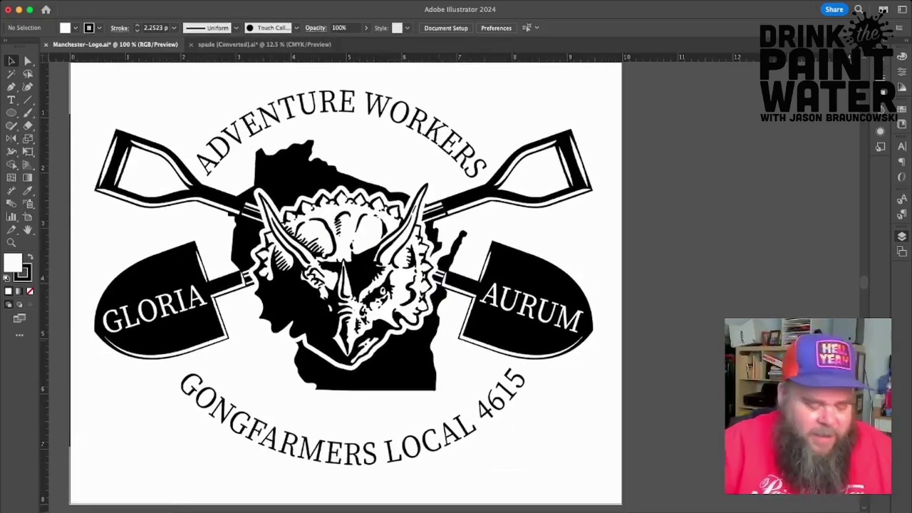
key(super+equal)
key(super+equal)
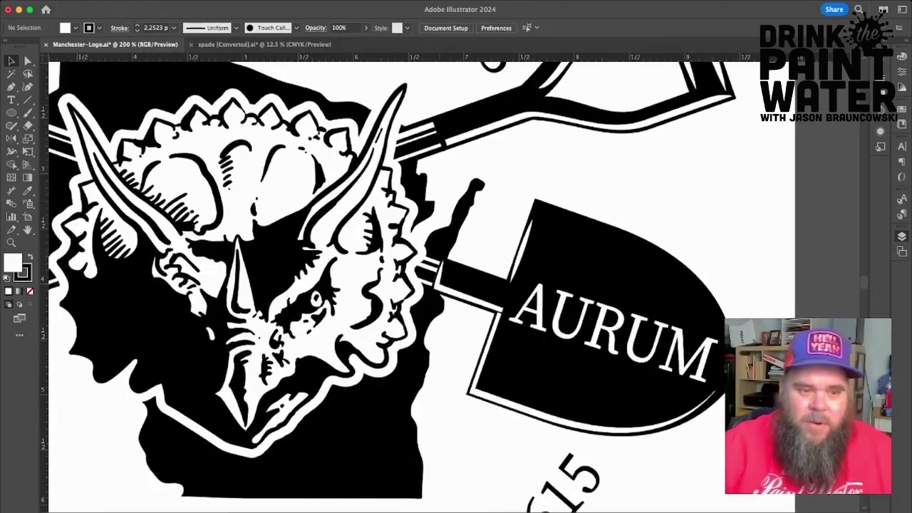
scroll(421, 285, left, 6)
scroll(420, 285, up, 3)
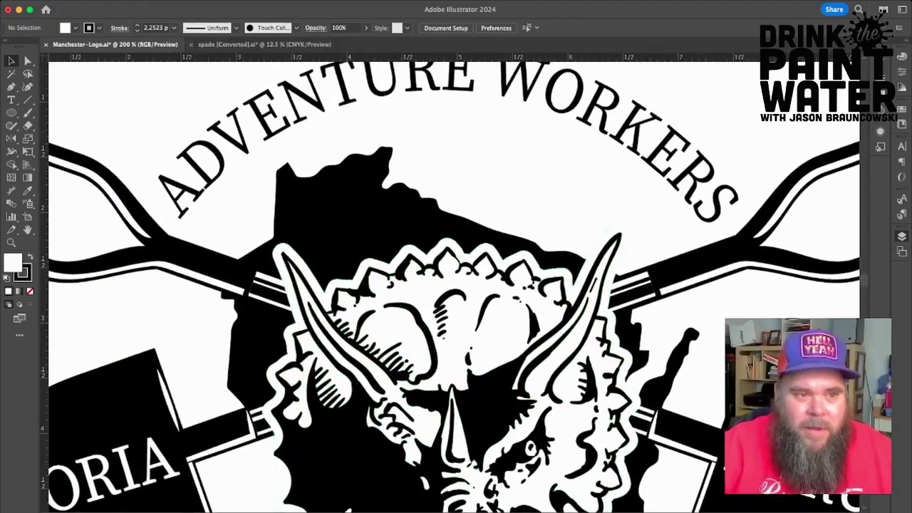
key(a)
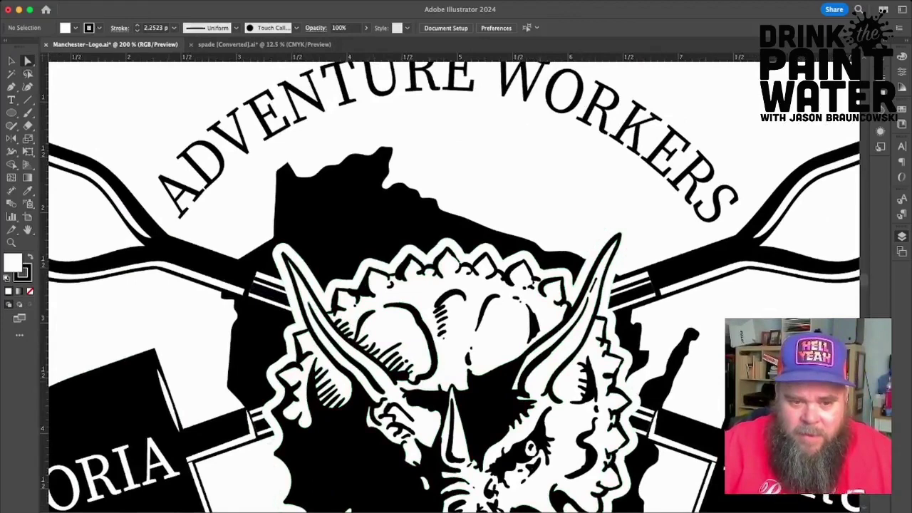
click(345, 354)
key(Delete)
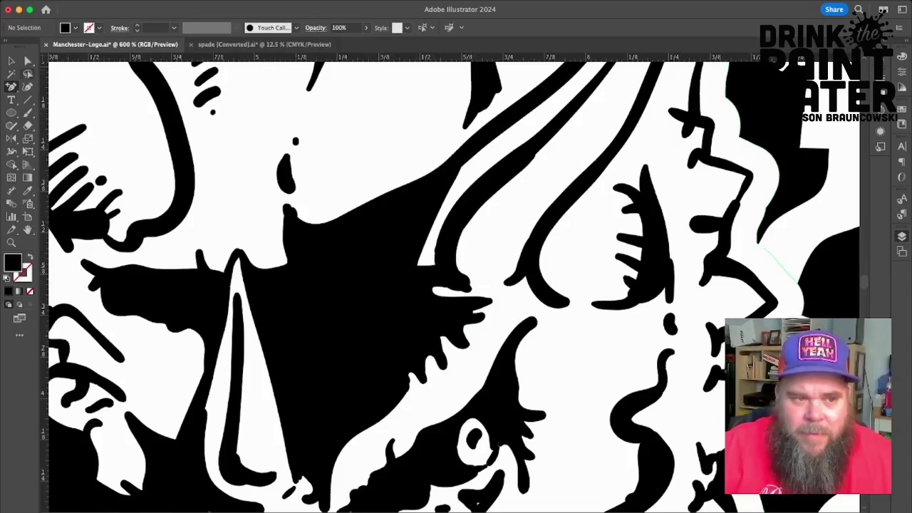
click(384, 286)
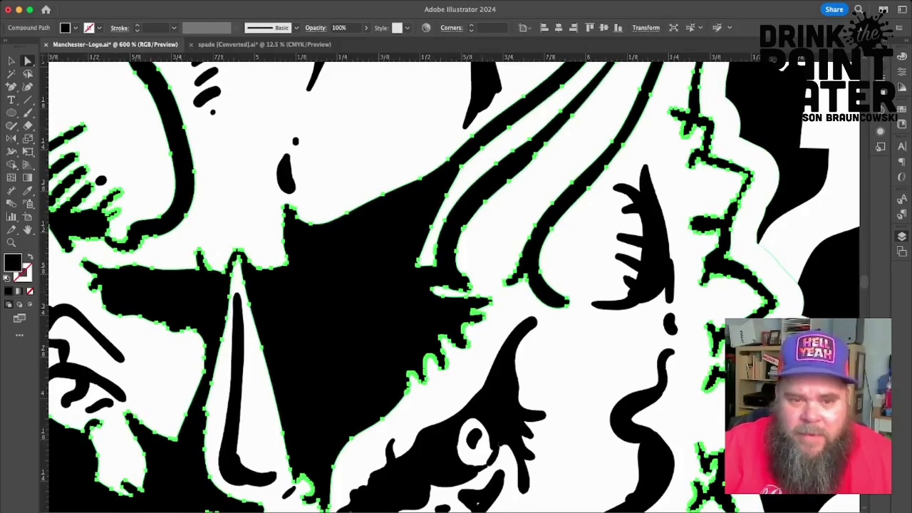
click(777, 264)
click(760, 281)
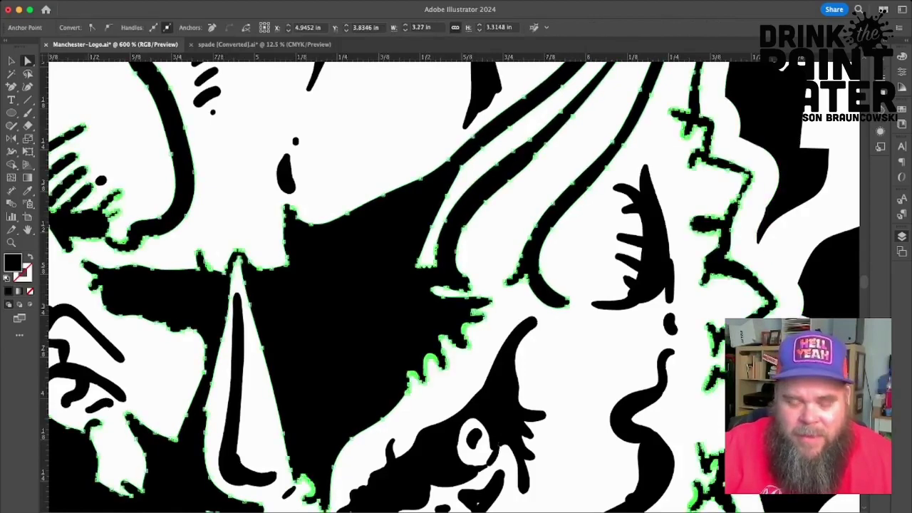
click(378, 285)
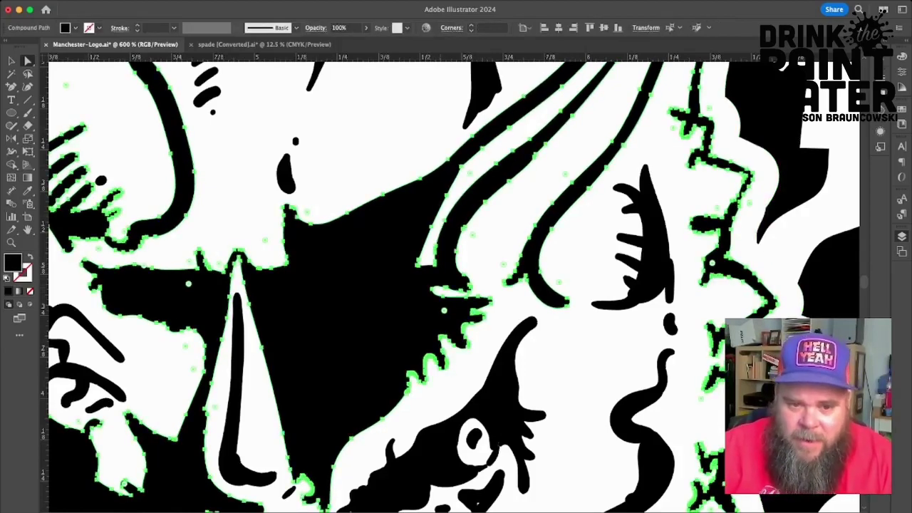
click(761, 272)
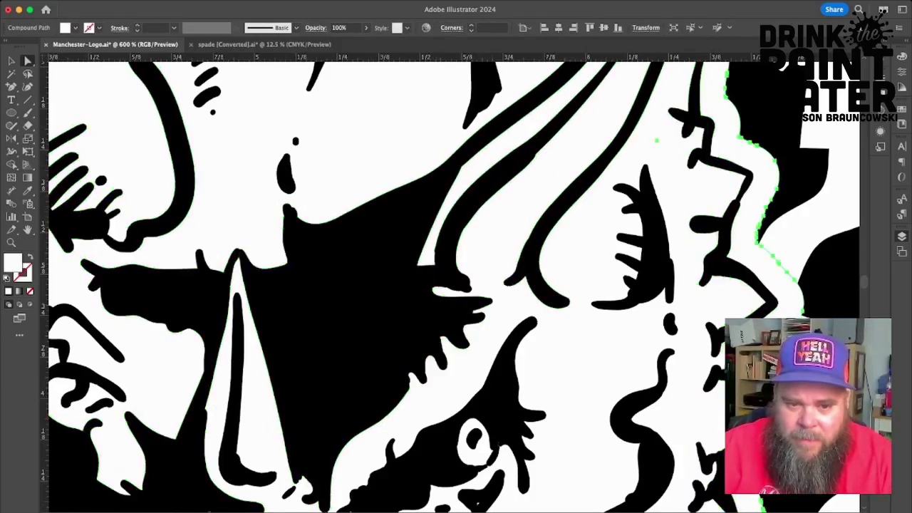
click(378, 285)
key(Delete)
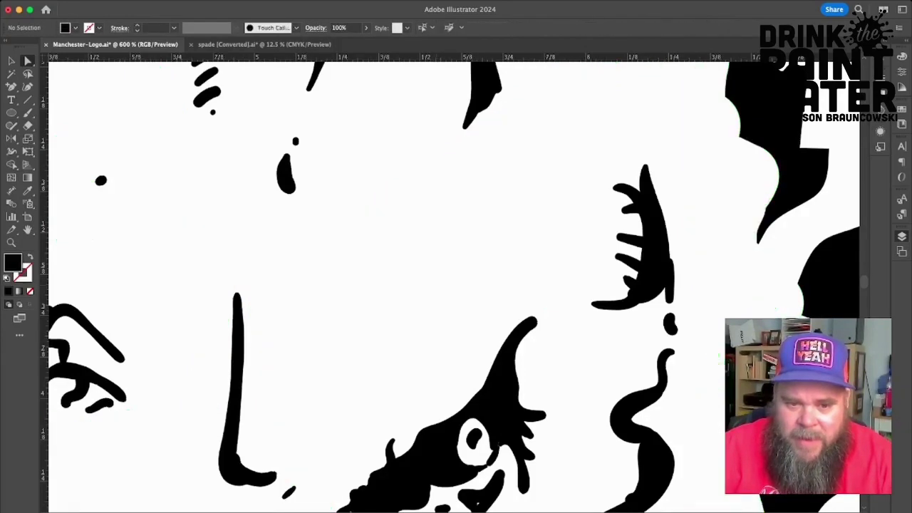
key(super+z)
key(super+z)
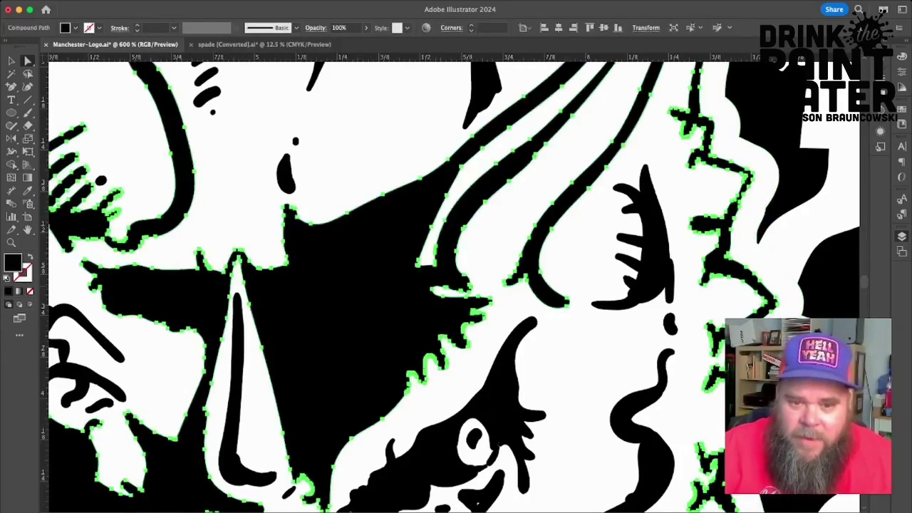
Undo the earlier point edits at the base of the triceratops' right horn.
key(super+z)
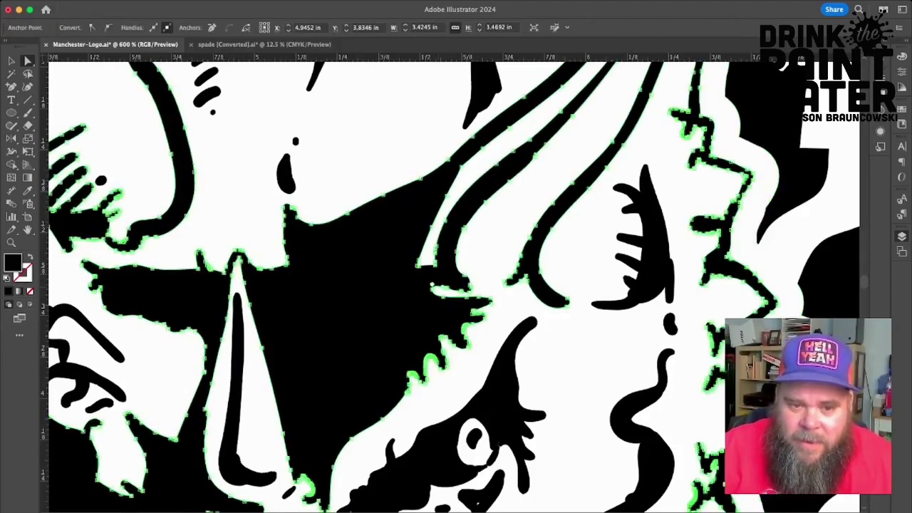
key(super+z)
key(super+z)
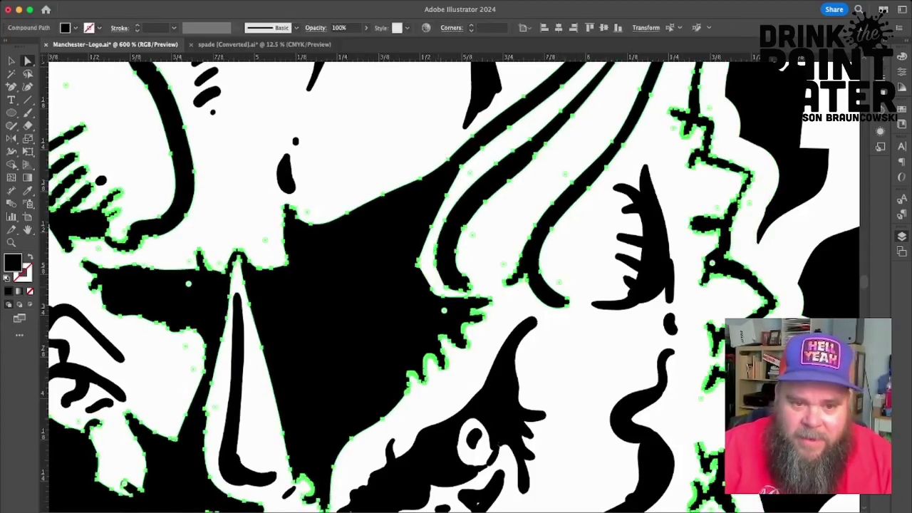
key(super+z)
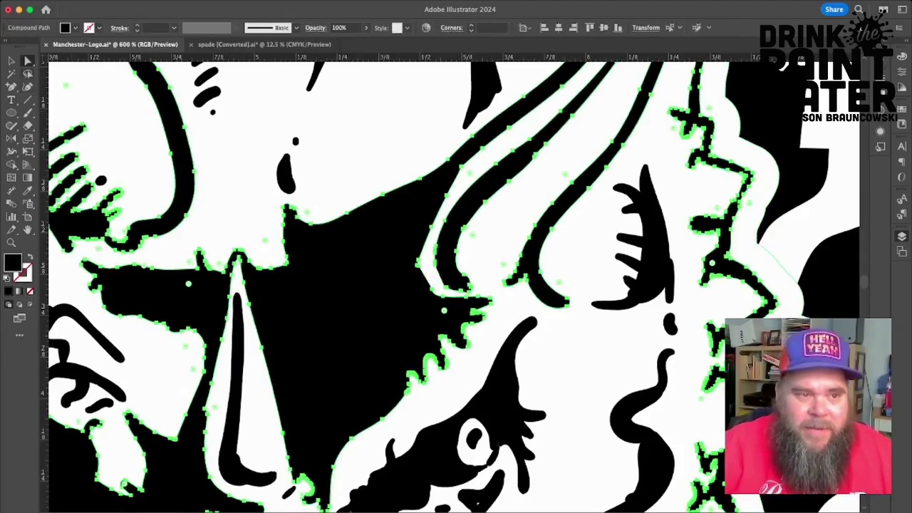
key(super+z)
key(super+z)
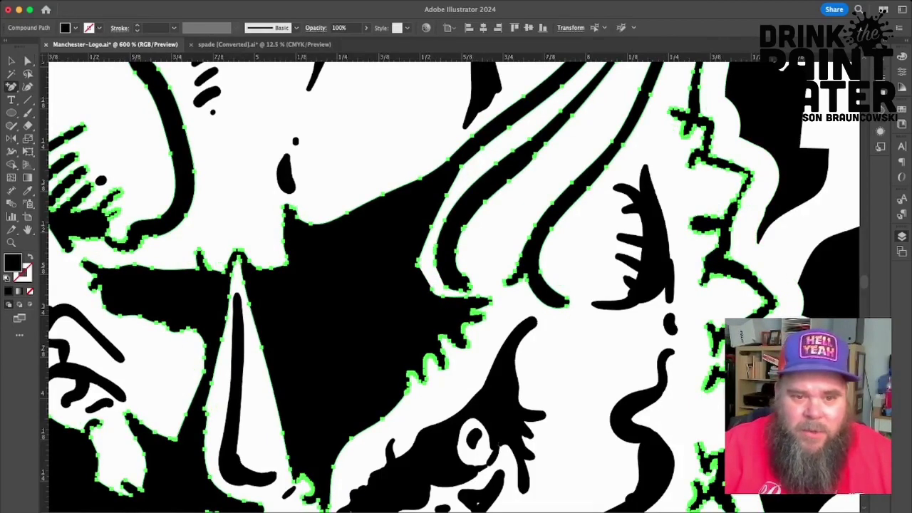
Clean up the outline at the right horn's base with the Pen tool, separating it from the inner shading line.
click(419, 265)
click(432, 293)
drag(432, 292, 442, 297)
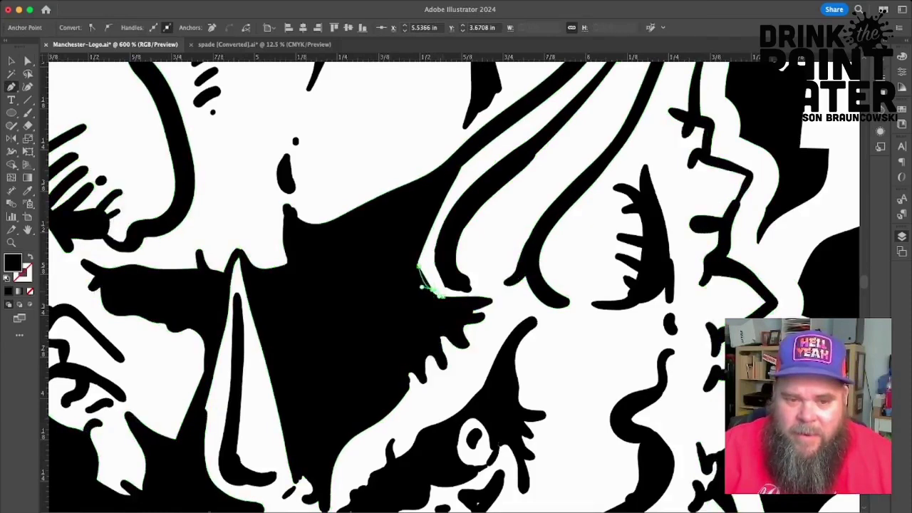
key(super+a)
key(a)
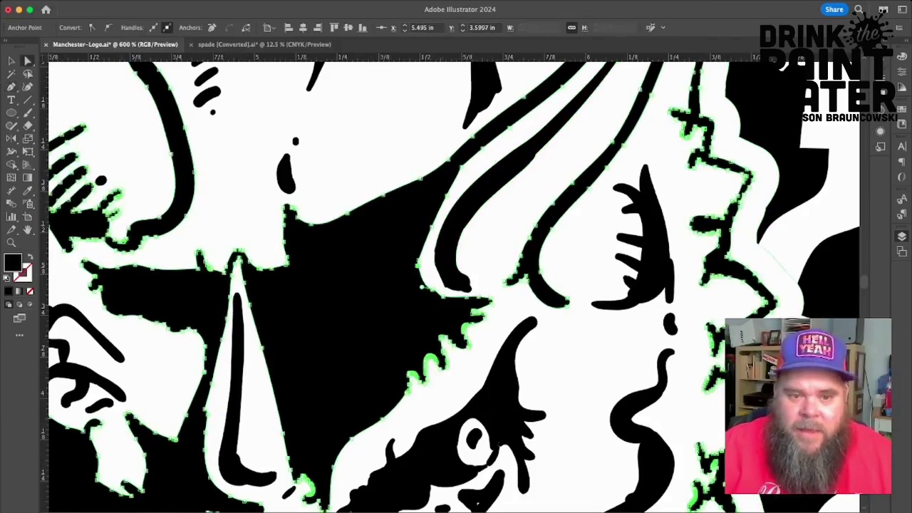
key(Delete)
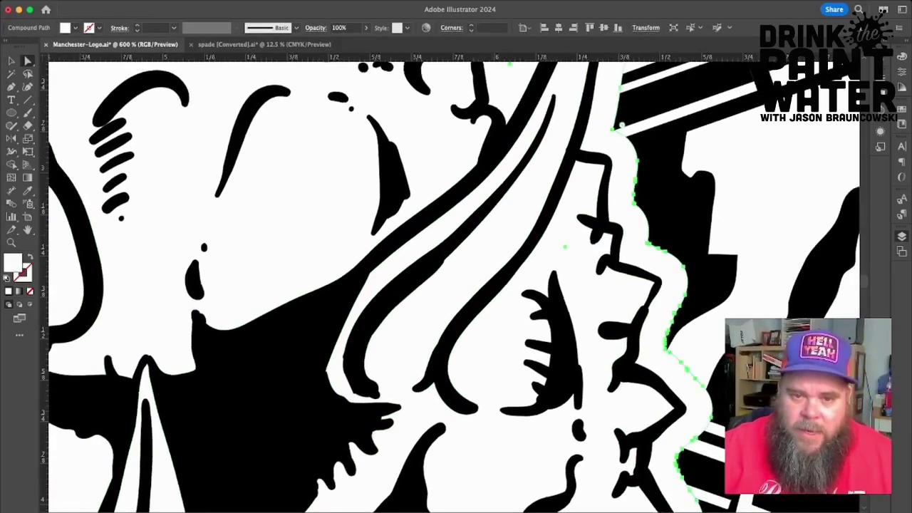
Delete the long curved shading line inside the triceratops' right horn.
scroll(428, 274, up, 1)
click(428, 273)
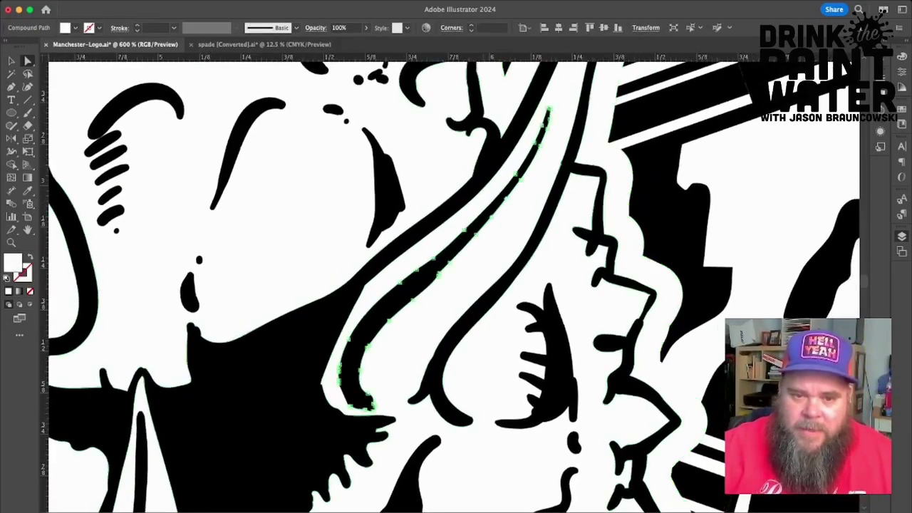
key(Delete)
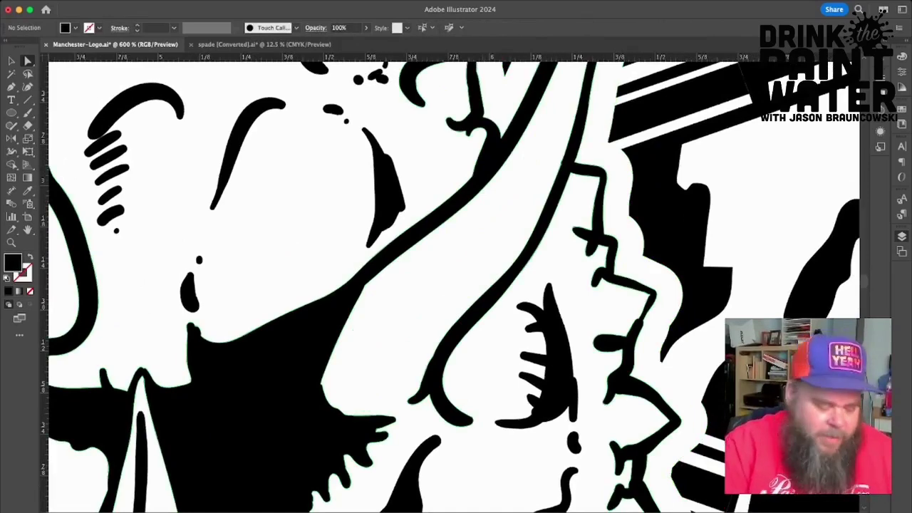
key(super+minus)
key(super+minus)
key(super+minus)
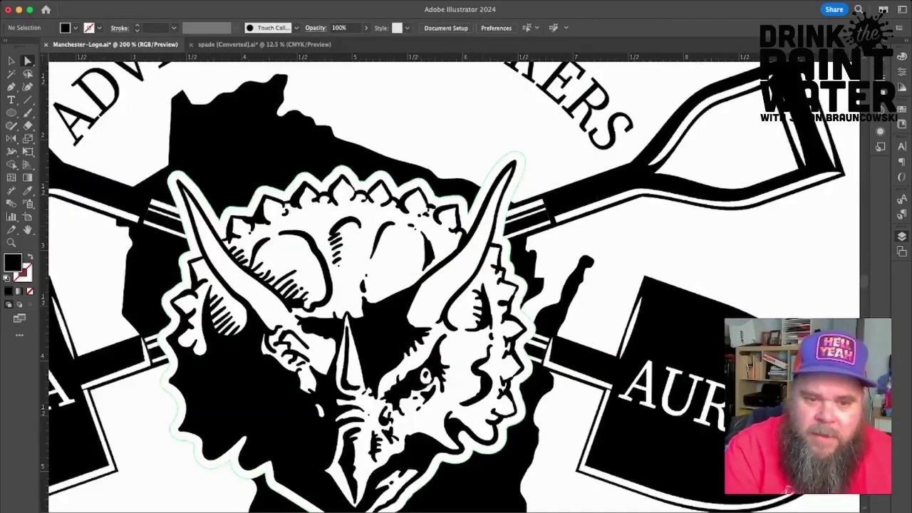
Push the inner edge of the right horn's base outward into the black face area to form a rounded bulge.
key(super+equal)
key(super+equal)
key(super+equal)
key(super+equal)
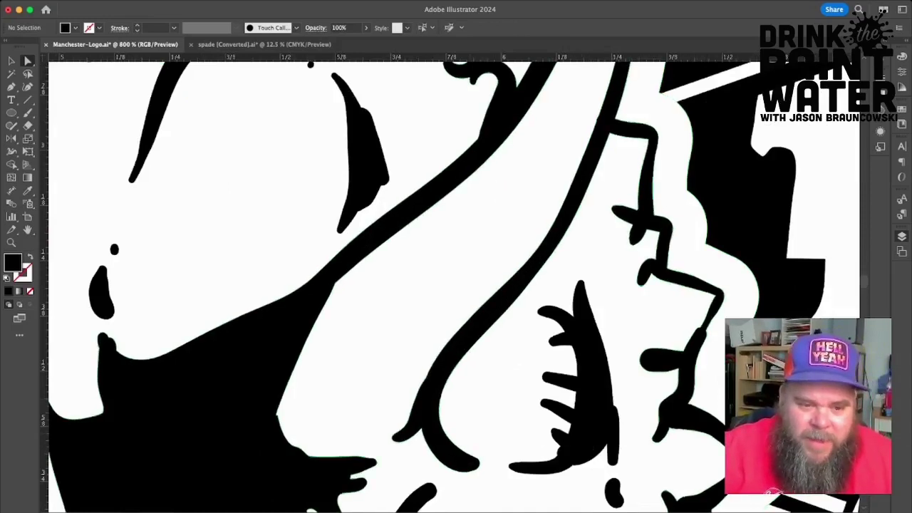
key(super+a)
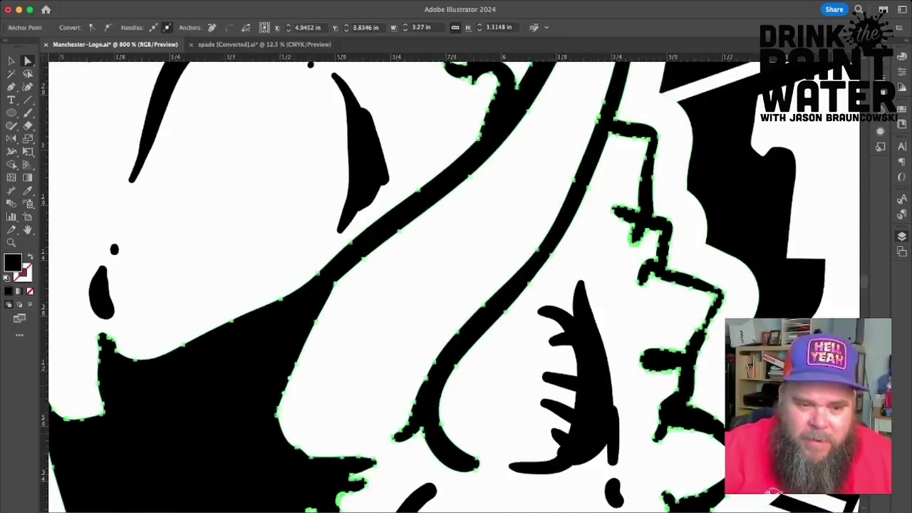
click(276, 391)
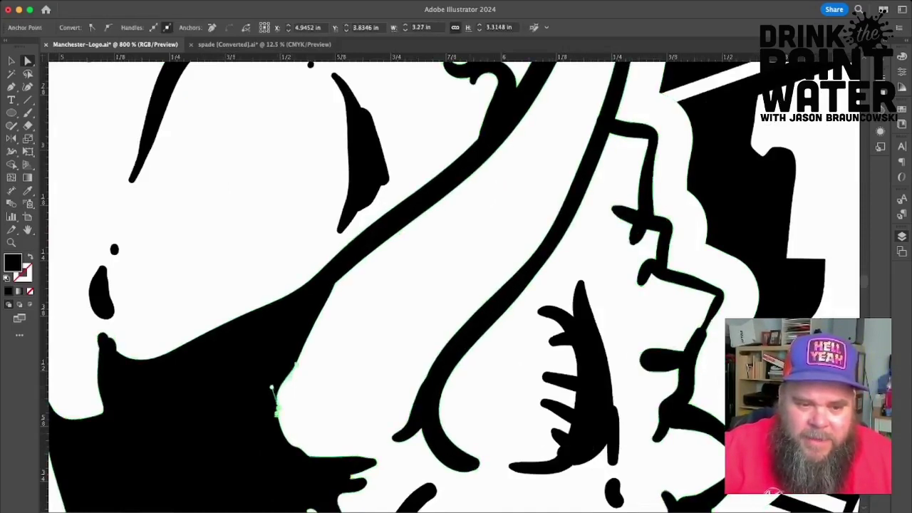
drag(290, 376, 245, 378)
key(super+a)
drag(268, 411, 274, 434)
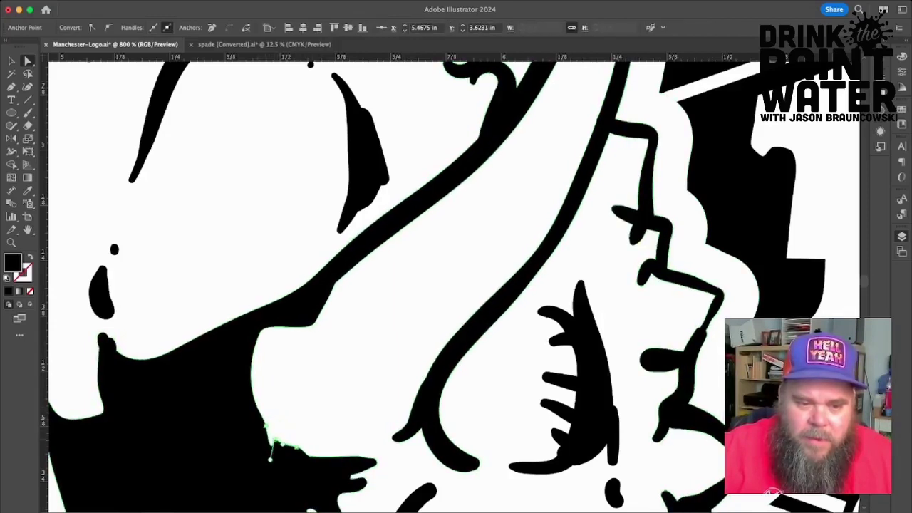
Adjust the anchor points at both ends of the bulge so the right horn's base flows smoothly, and clear the selection.
click(270, 445)
drag(276, 446, 269, 440)
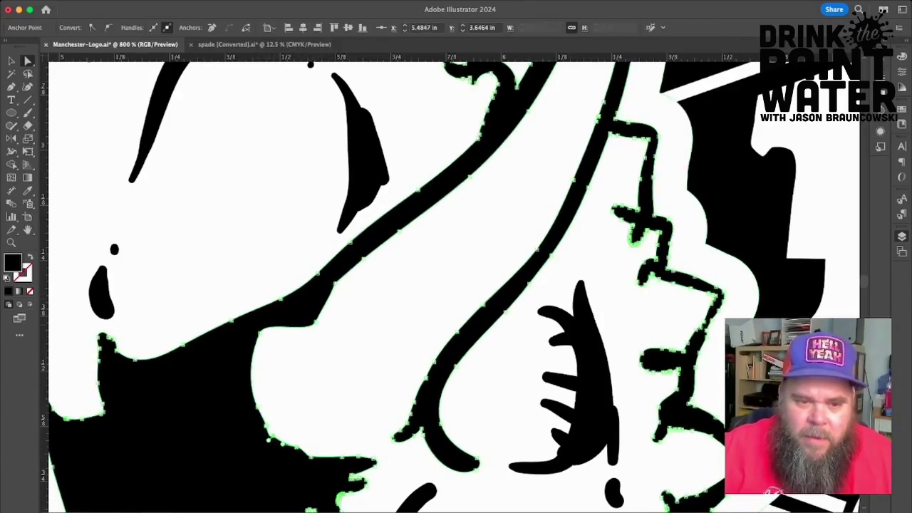
drag(316, 323, 310, 310)
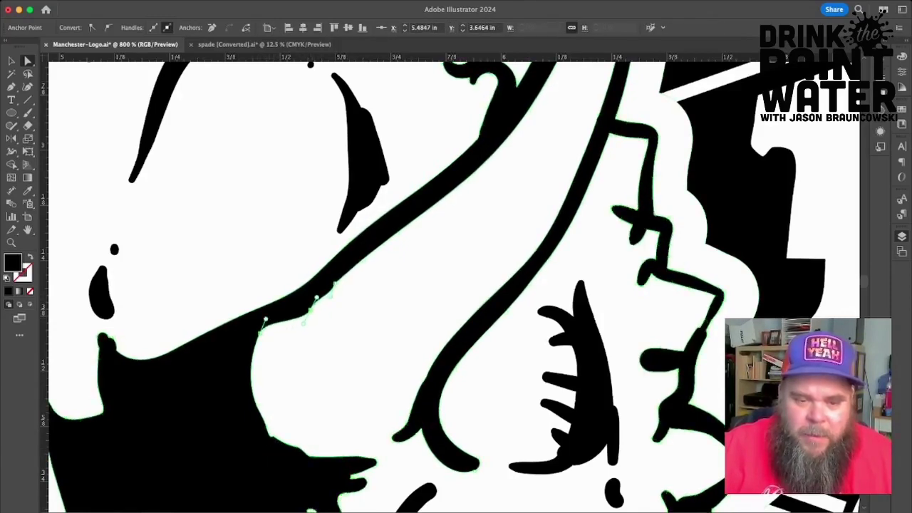
key(super+minus)
key(super+minus)
key(super+minus)
key(super+minus)
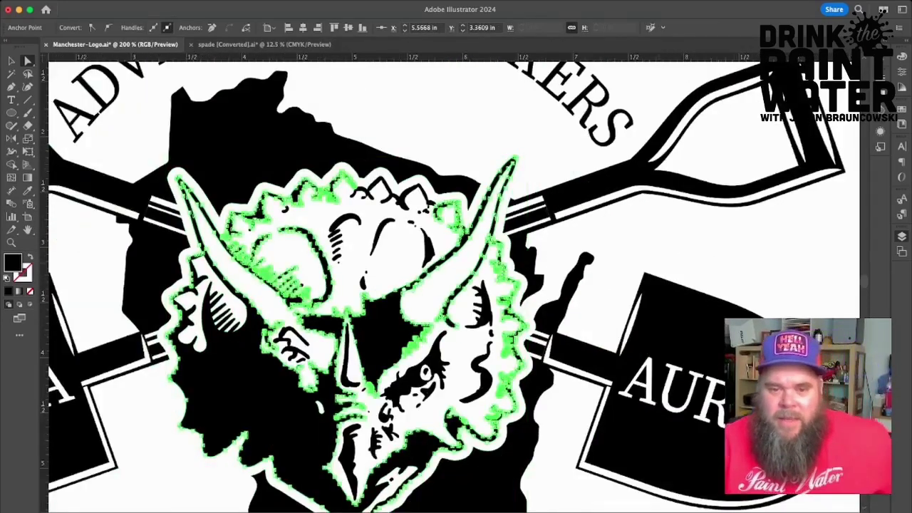
key(super+shift+a)
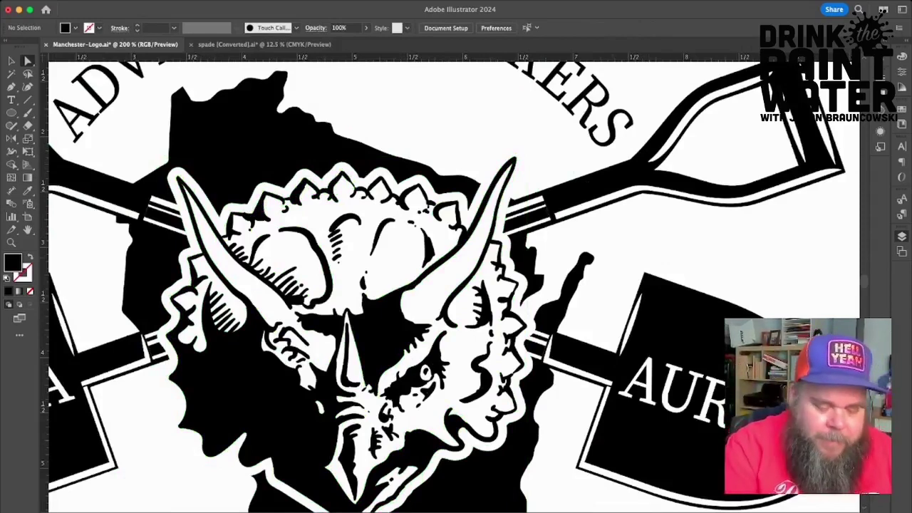
Draw an ellipse about 0.17 by 0.11 in at the right horn's base with a white fill and 1 pt black stroke.
key(super+equal)
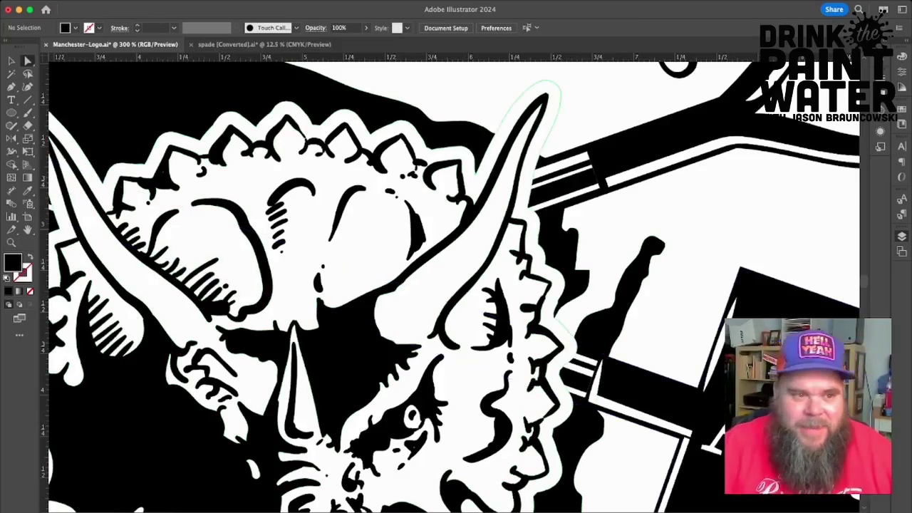
key(l)
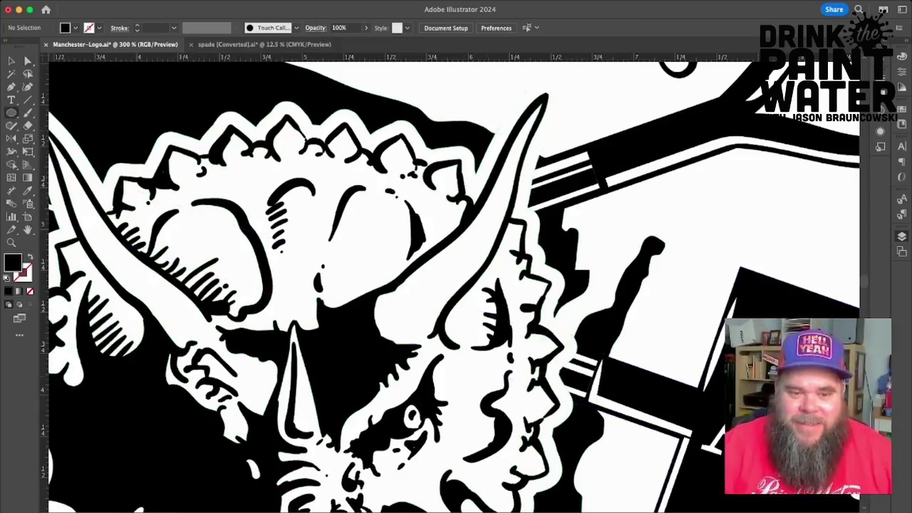
drag(390, 304, 419, 293)
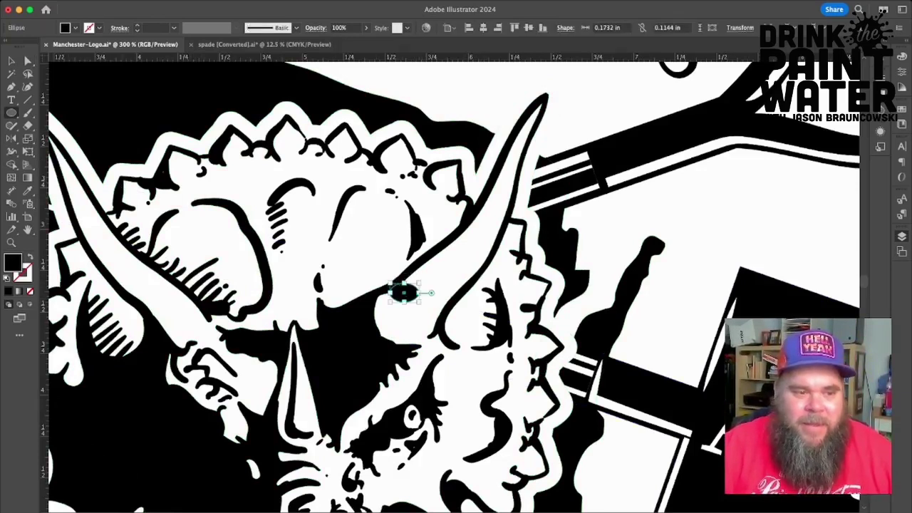
key(d)
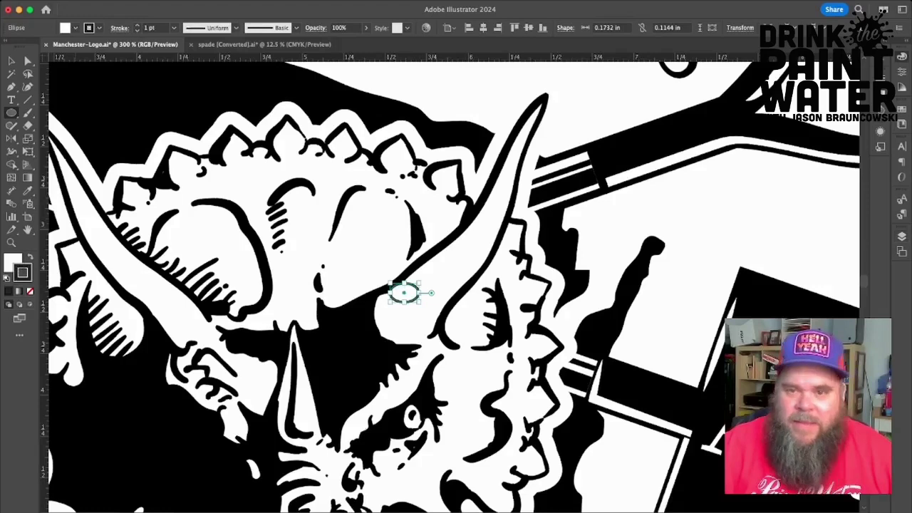
key(super+shift+a)
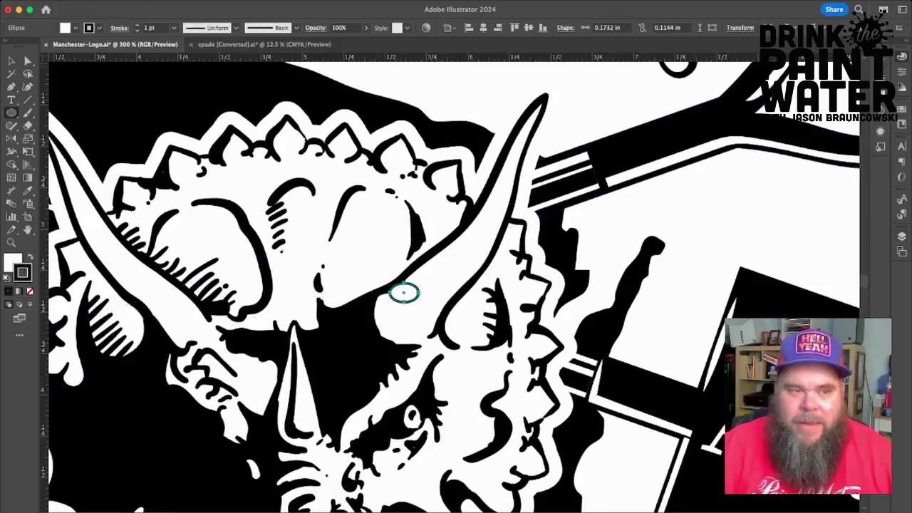
Tilt the ellipse to follow the right horn, seat it in the base bulge and duplicate it beside the original.
key(v)
click(405, 292)
mouse_move(422, 306)
mouse_down()
mouse_move(427, 295)
mouse_move(408, 291)
mouse_move(410, 303)
mouse_up()
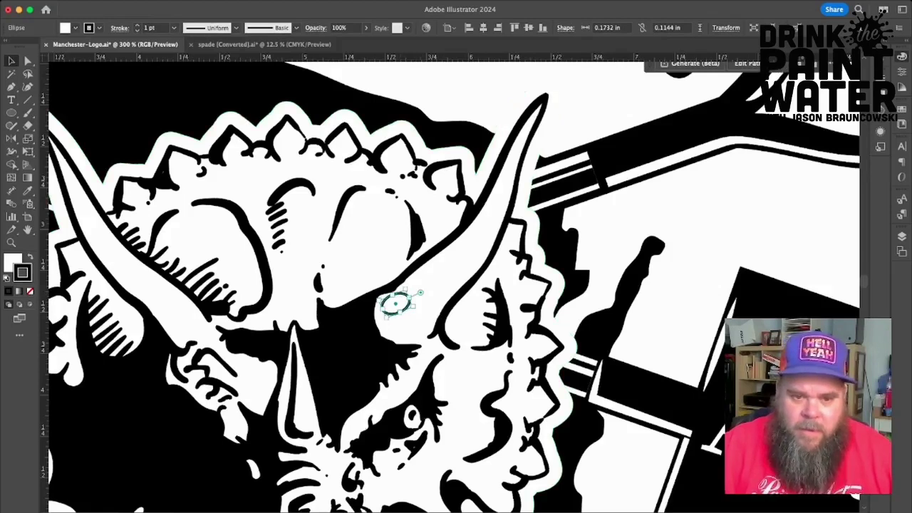
alt+drag(411, 303, 436, 312)
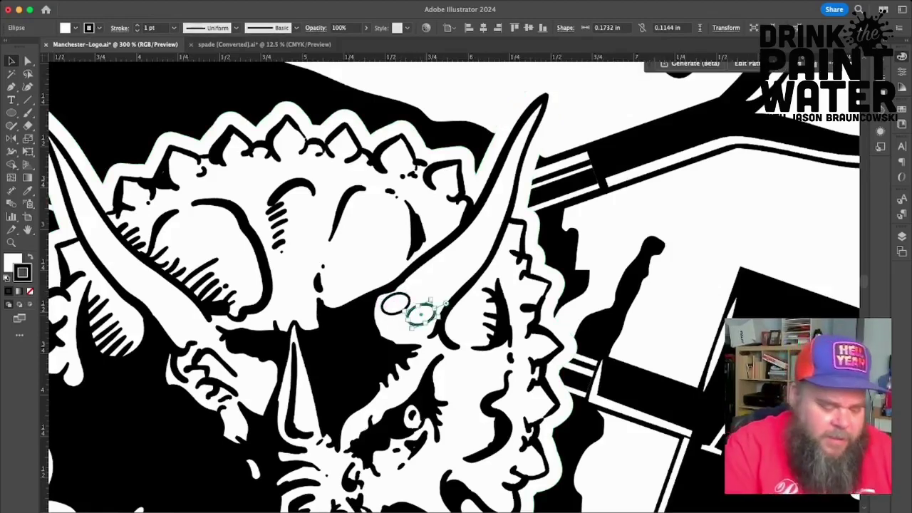
Arrange ellipse copies in two rows up the right horn, rotating and scaling them down to about 0.15 by 0.08 in.
key(super+equal)
key(super+equal)
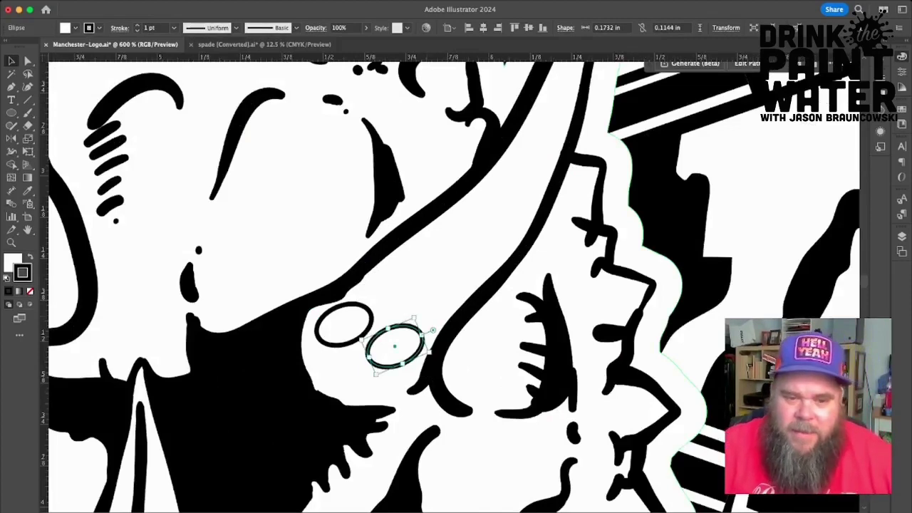
drag(433, 330, 433, 283)
drag(459, 290, 429, 226)
drag(385, 286, 402, 240)
drag(436, 279, 463, 259)
scroll(455, 285, up, 3)
key(super+minus)
key(super+minus)
key(super+minus)
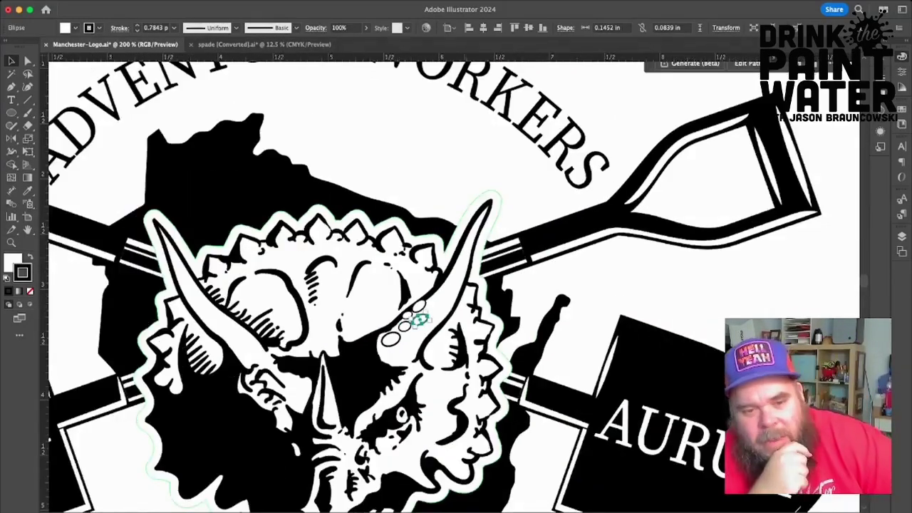
Fill out the sucker pattern near the right horn's base, repositioning and resizing the ellipses to fit.
drag(392, 340, 422, 349)
key(super+equal)
key(super+equal)
drag(420, 403, 335, 394)
mouse_move(392, 354)
mouse_down()
mouse_move(422, 326)
mouse_move(402, 360)
mouse_up()
key(super+equal)
key(super+equal)
drag(416, 386, 414, 375)
drag(389, 380, 386, 375)
Extend the two rows of ellipses farther up the right horn, rotating and narrowing them to match its taper.
drag(331, 377, 446, 300)
click(430, 291)
key(super+z)
click(427, 290)
drag(483, 294, 444, 287)
drag(273, 457, 429, 336)
drag(456, 314, 383, 376)
Reduce the stroke weight of the small, narrow ellipse at the upper end of the inner row.
click(370, 351)
click(137, 26)
click(136, 30)
click(136, 30)
Duplicate the large ellipse on the horn's black edge higher up the horn, making the copies smaller and steeper.
click(320, 379)
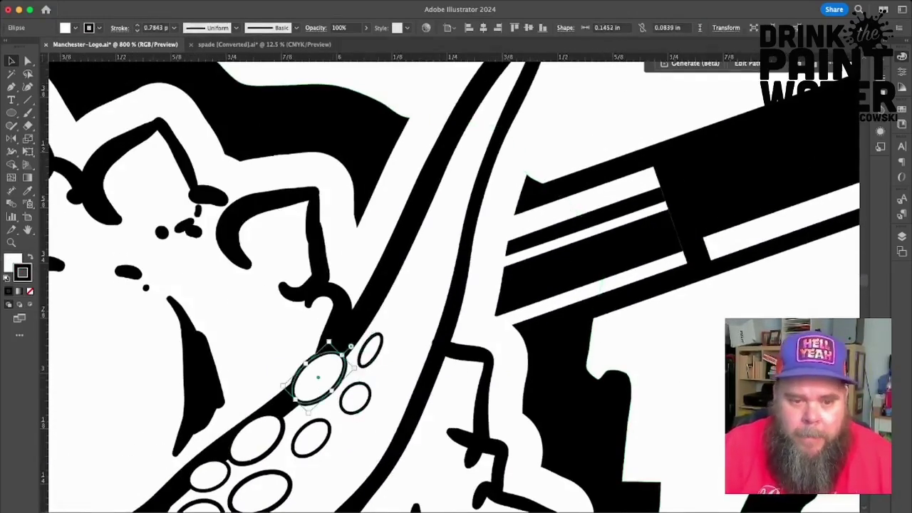
drag(319, 379, 418, 302)
drag(429, 260, 405, 254)
drag(446, 273, 435, 283)
drag(408, 309, 425, 228)
drag(410, 268, 414, 264)
Add narrower ellipse copies to the inner row higher up the right horn, sizing one to about 0.10 by 0.04 in.
drag(354, 397, 419, 186)
scroll(399, 286, down, 1)
drag(312, 436, 424, 295)
drag(431, 264, 421, 262)
drag(436, 300, 439, 299)
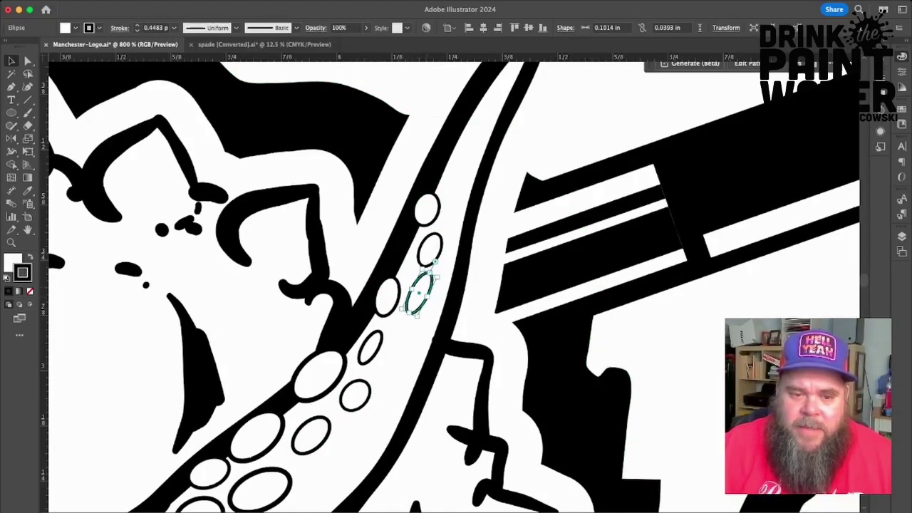
Shift the narrow inner-row ellipse slightly down the horn and place a small ellipse, about 0.08 by 0.03 in, on the black edge.
key(Down)
key(Down)
key(Down)
key(Left)
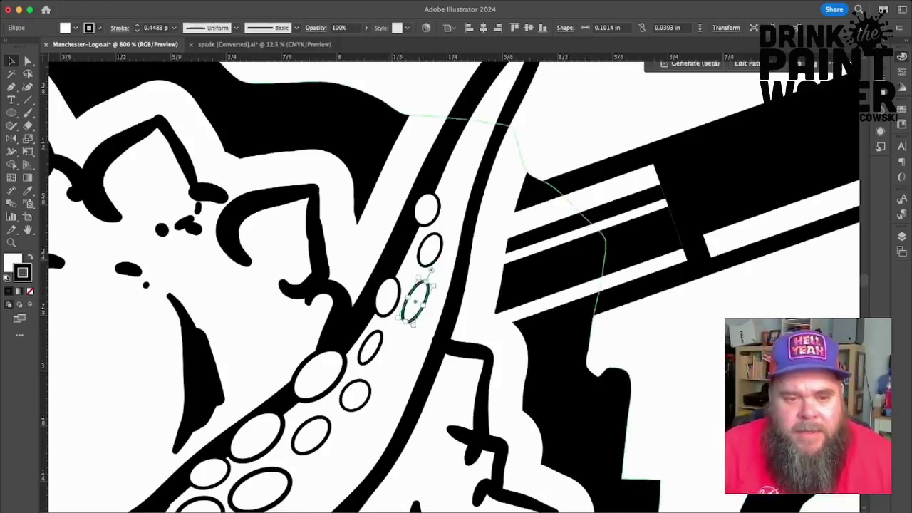
mouse_move(370, 347)
mouse_down()
mouse_move(406, 248)
mouse_move(360, 338)
mouse_up()
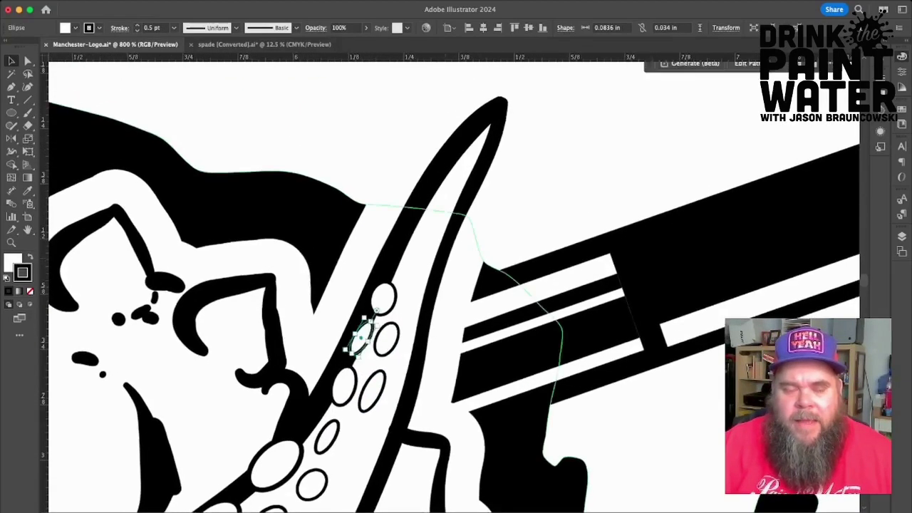
scroll(450, 285, up, 2)
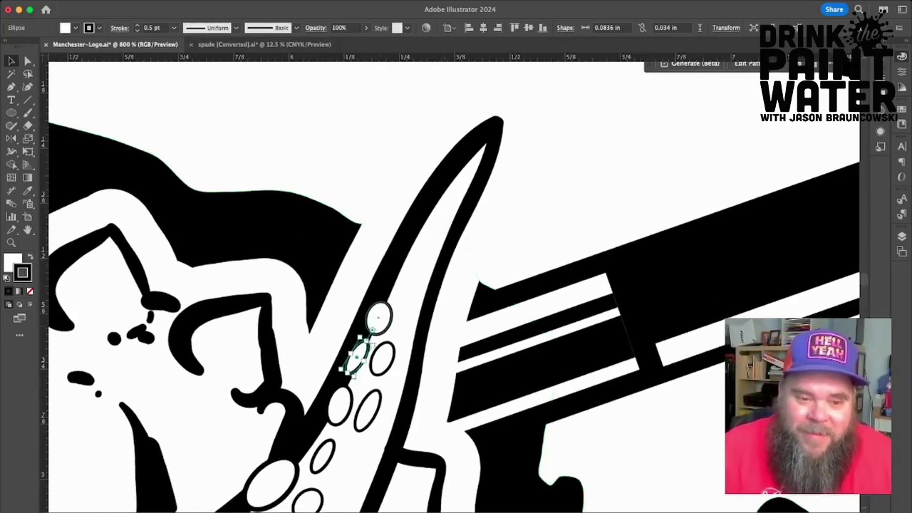
Duplicate the uppermost ellipse farther up the horn's edge and add a rotated, smaller copy about 0.06 by 0.05 in to the inner row.
click(380, 315)
drag(379, 316, 381, 273)
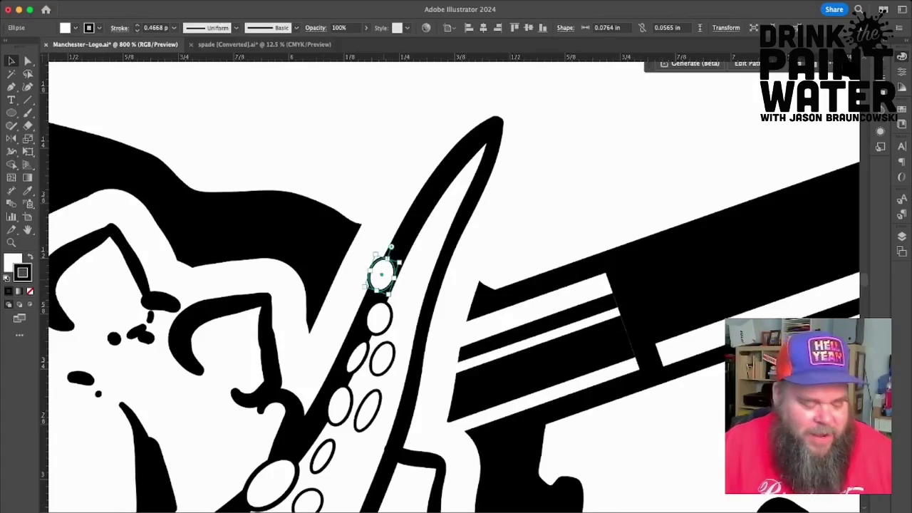
drag(381, 274, 415, 251)
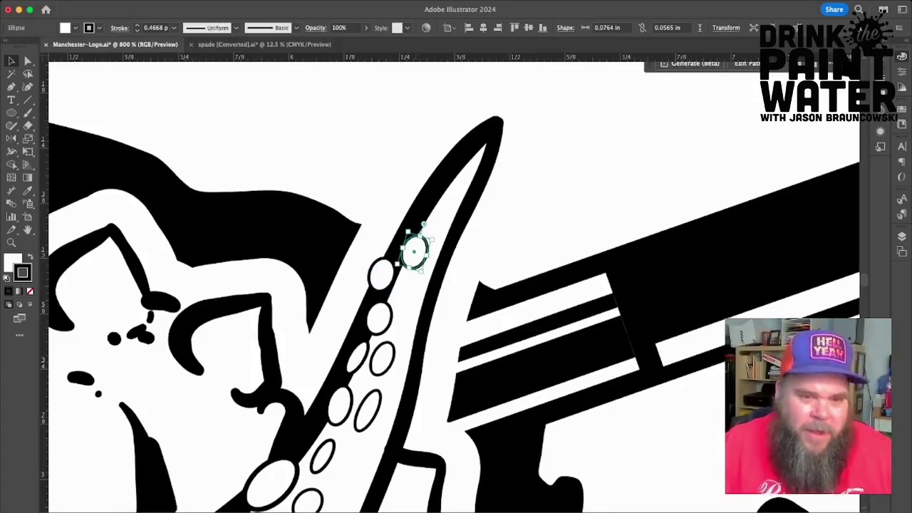
drag(434, 236, 438, 243)
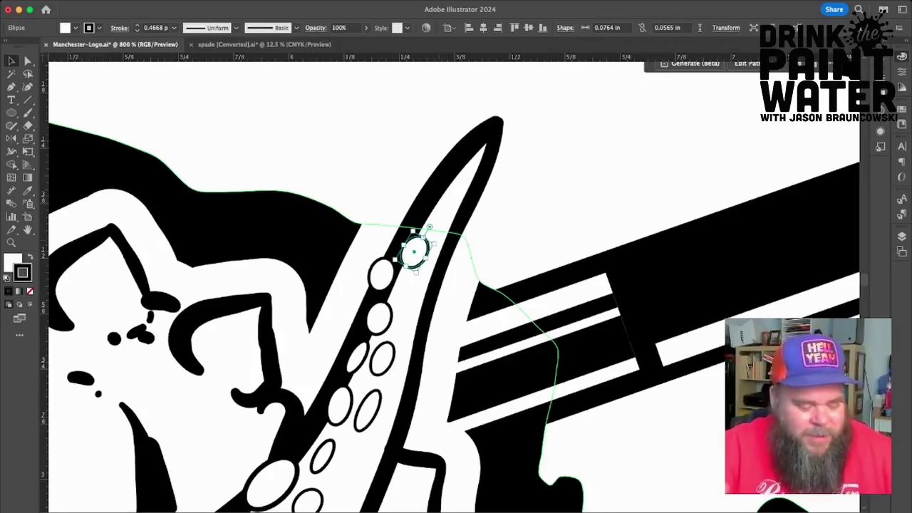
drag(430, 266, 424, 261)
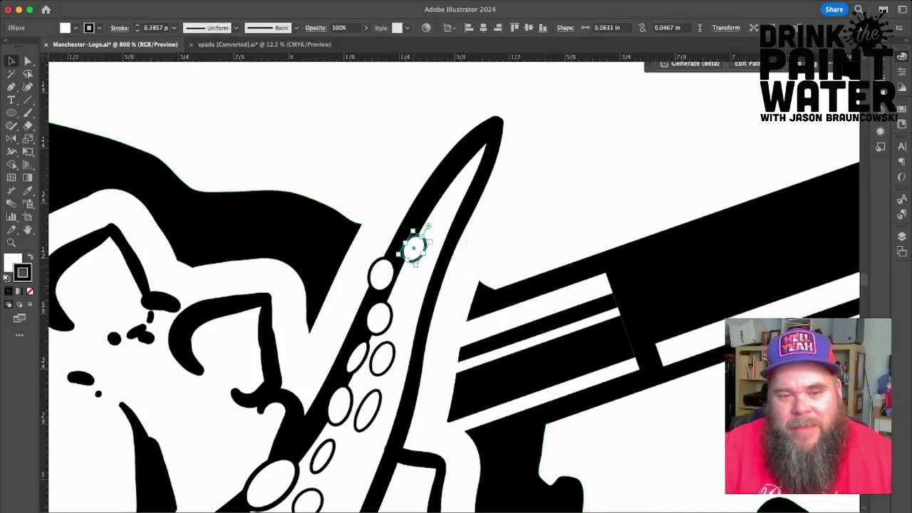
drag(433, 255, 432, 237)
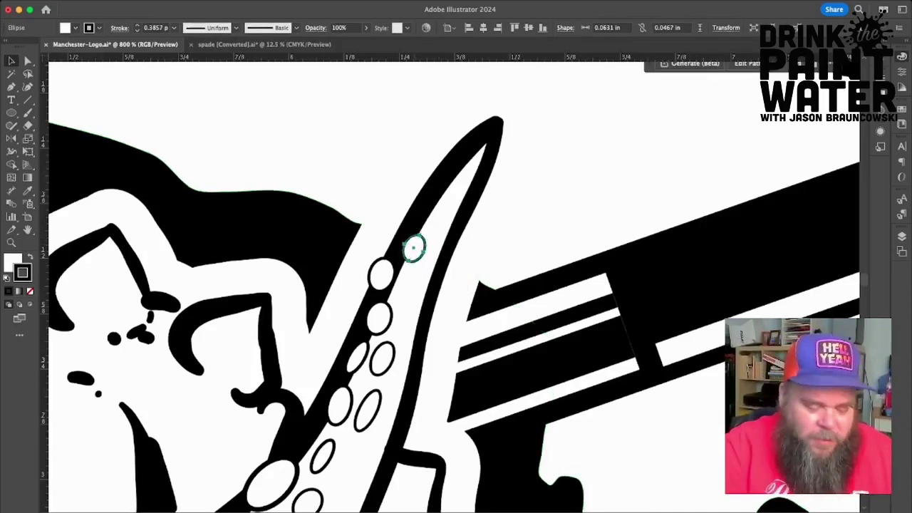
key(super+equal)
key(super+shift+a)
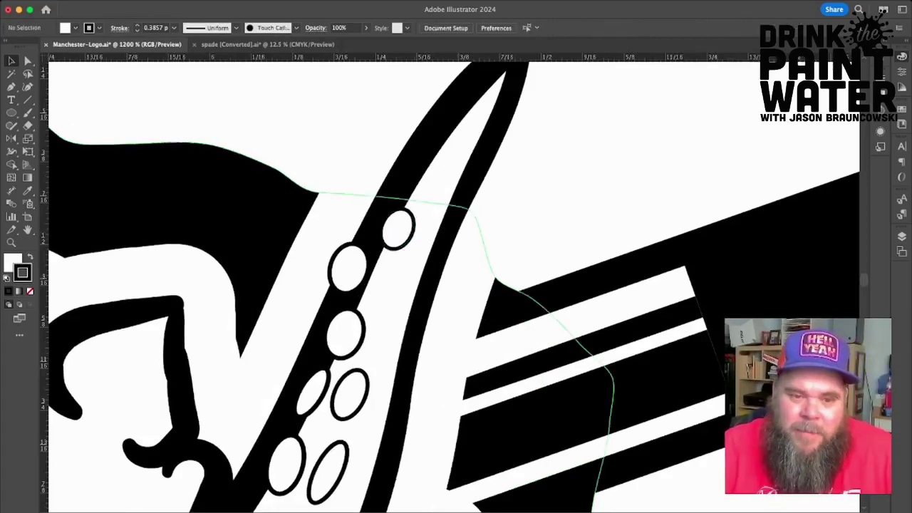
drag(398, 229, 392, 252)
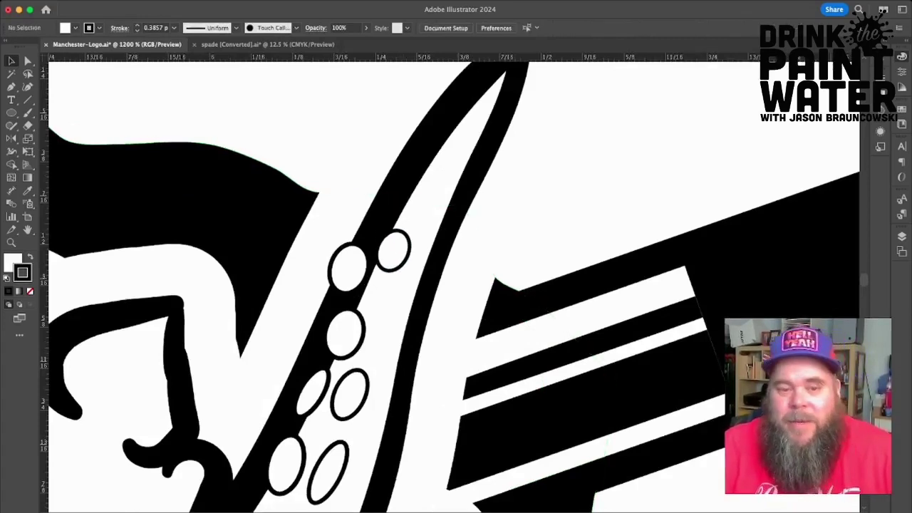
Duplicate the new inner-row ellipse onto the black edge nearer the horn's tip and set the copy's stroke to 1 pt.
click(393, 250)
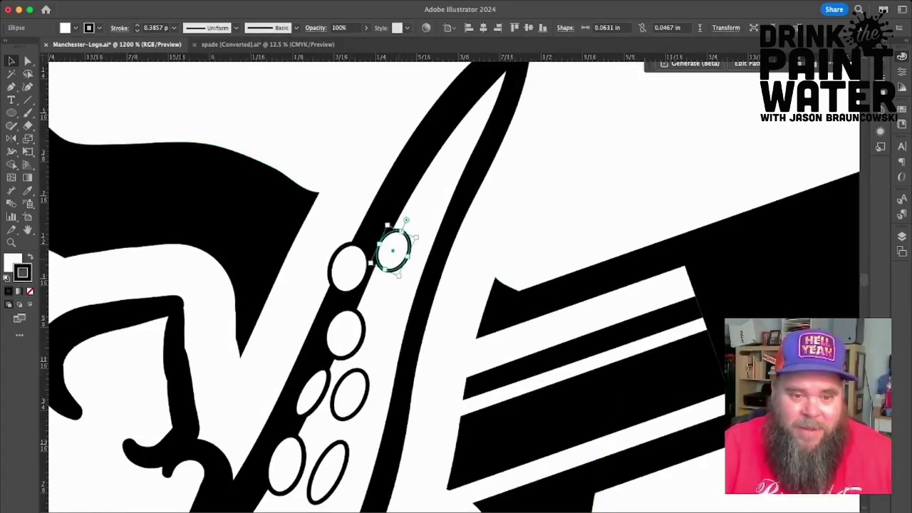
drag(393, 250, 394, 169)
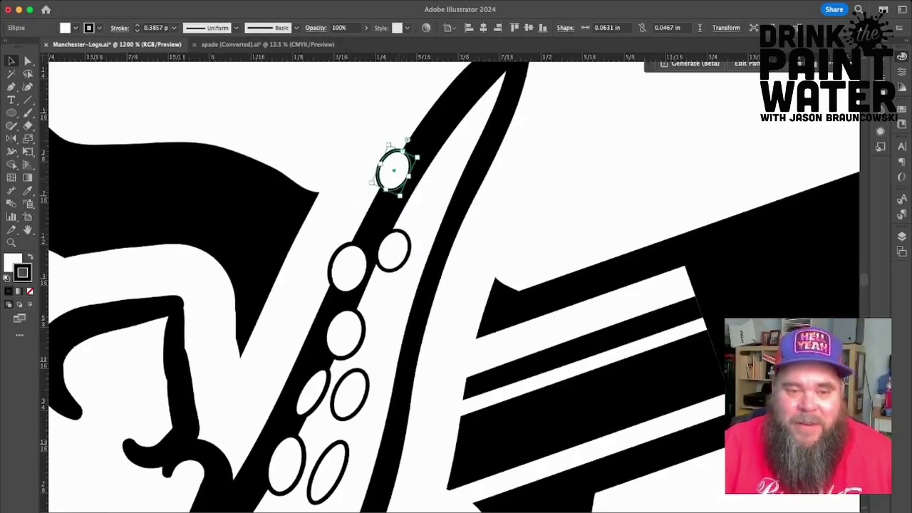
scroll(454, 285, up, 3)
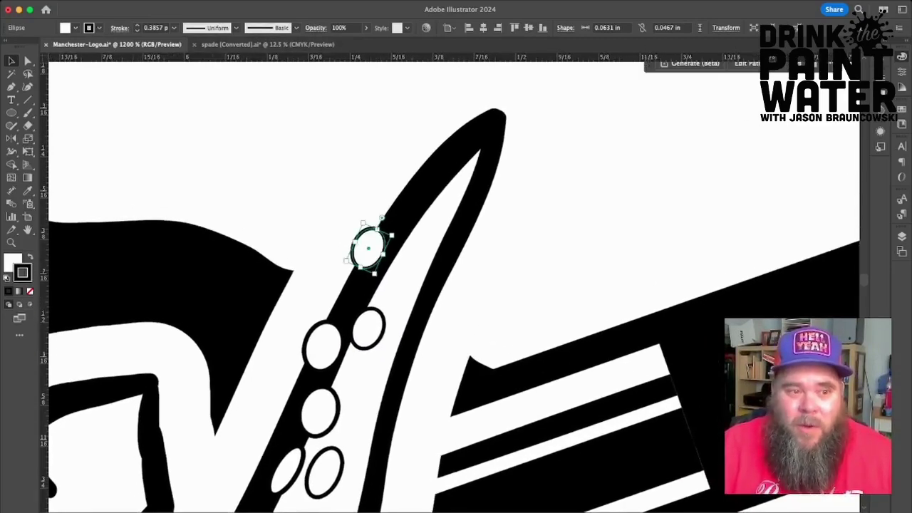
click(137, 25)
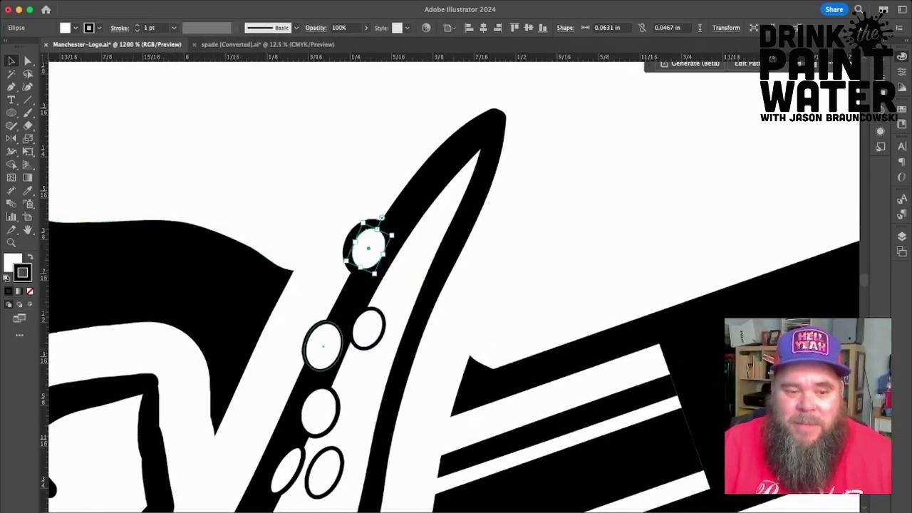
Set the stroke of the second ellipse from the tip on the black edge to 0.75 pt.
click(323, 346)
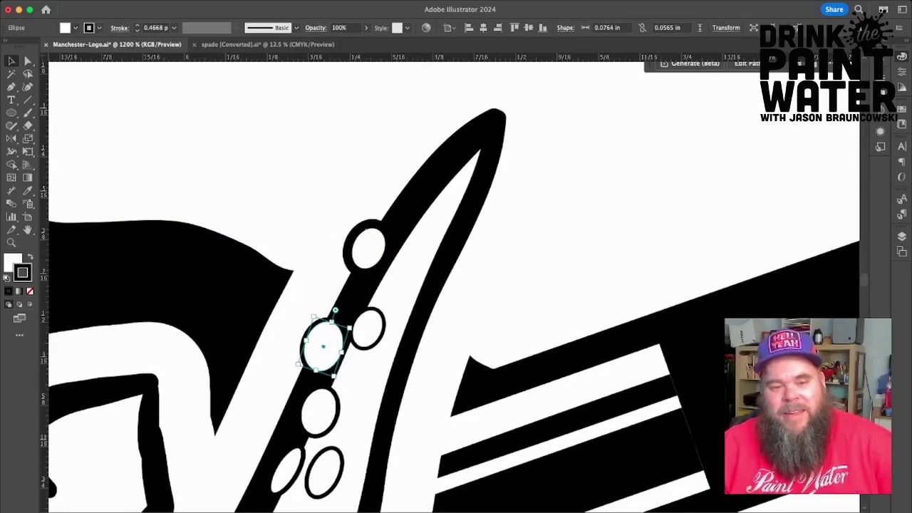
key(super+shift+a)
scroll(455, 286, down, 5)
scroll(455, 285, left, 3)
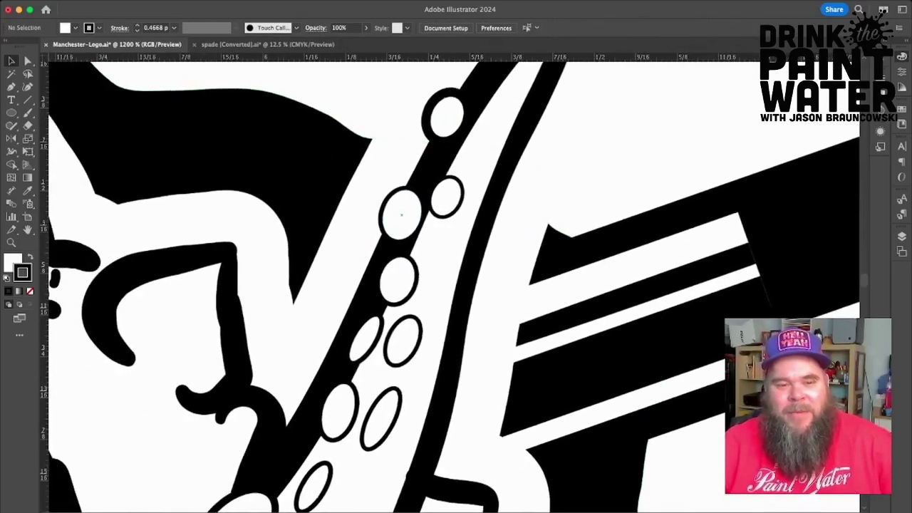
click(401, 214)
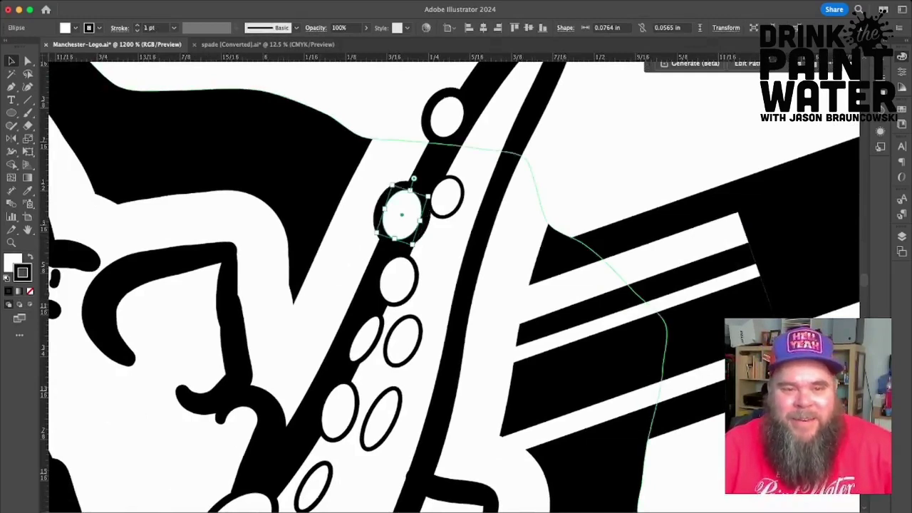
click(137, 30)
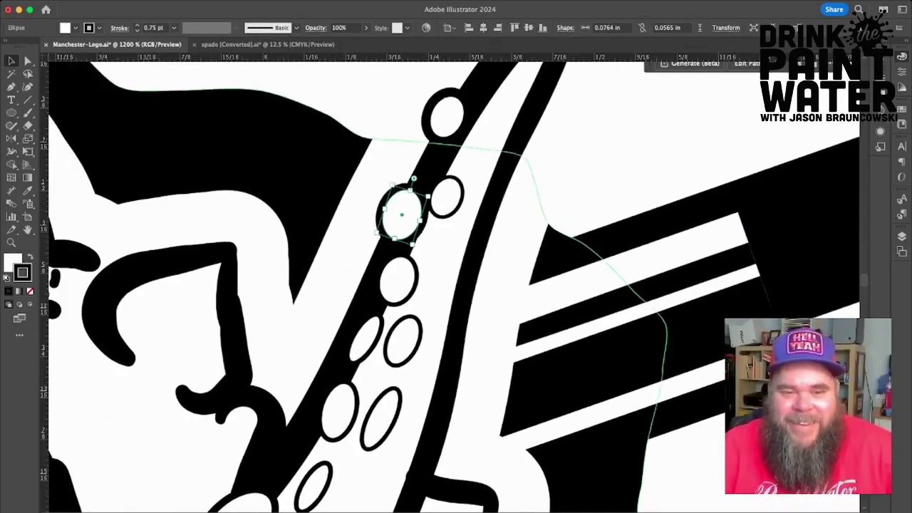
key(Left)
key(Left)
key(Right)
key(Right)
drag(397, 280, 371, 242)
key(super+minus)
key(super+minus)
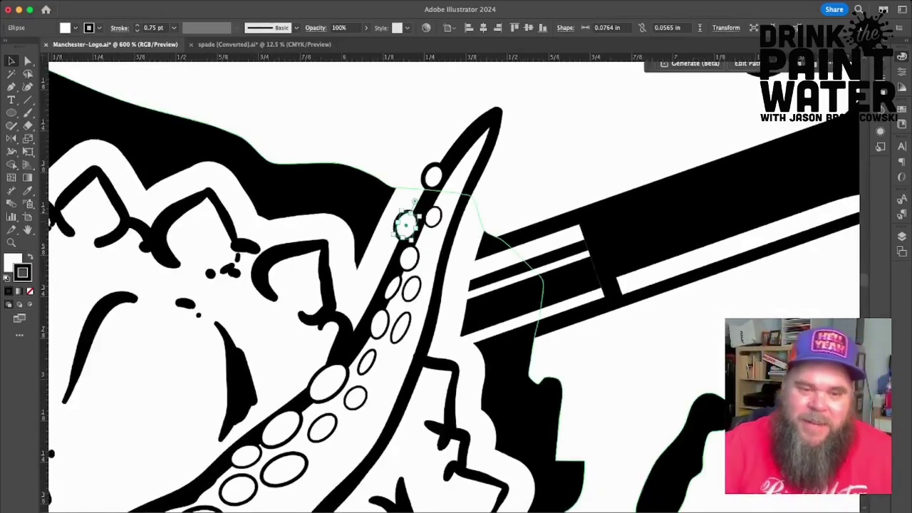
Set the stroke of the small ellipse on the black edge near the horn's base to 0.75 pt.
scroll(456, 285, down, 10)
scroll(457, 285, left, 5)
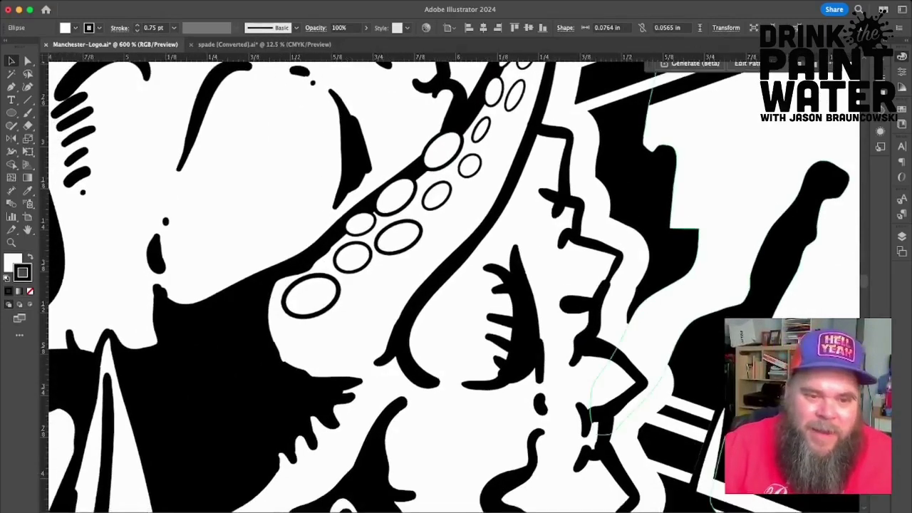
click(352, 258)
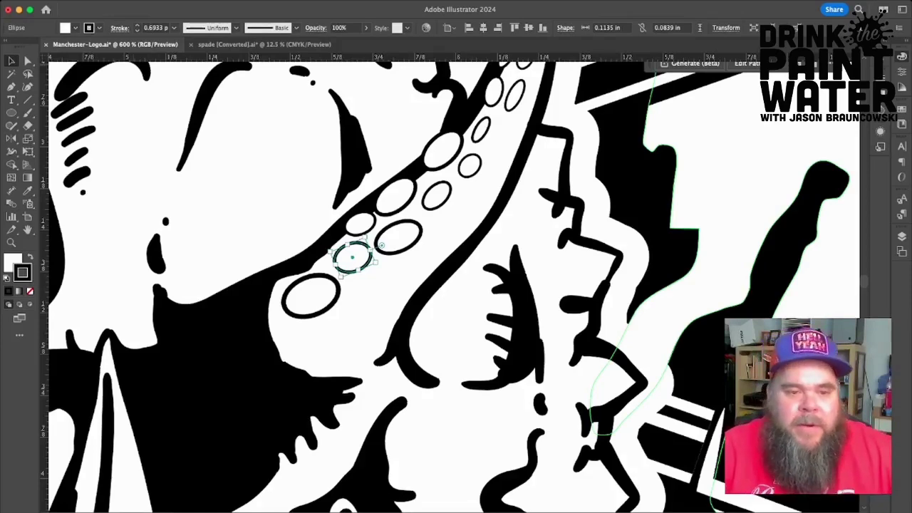
click(827, 118)
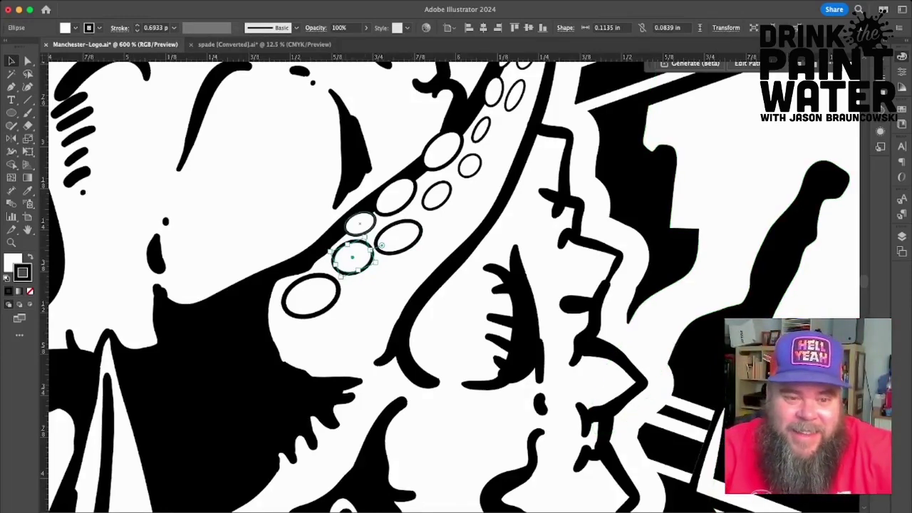
click(360, 225)
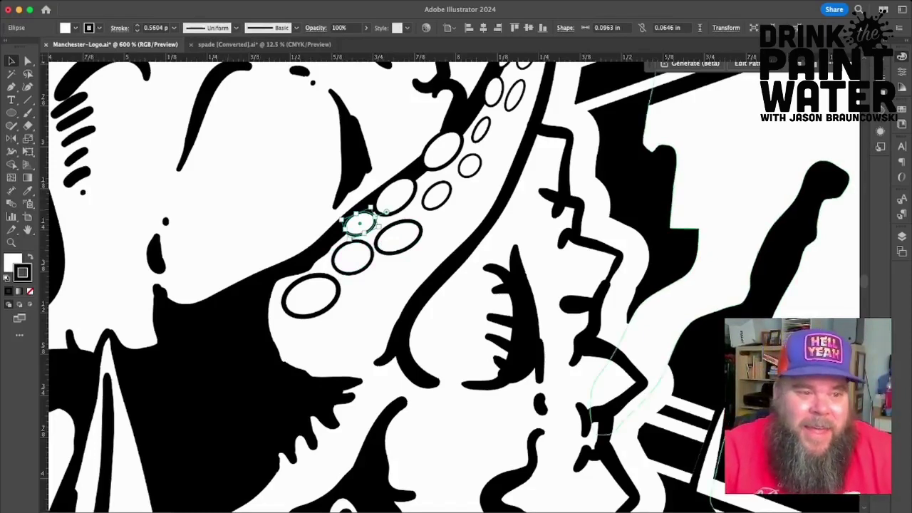
click(138, 26)
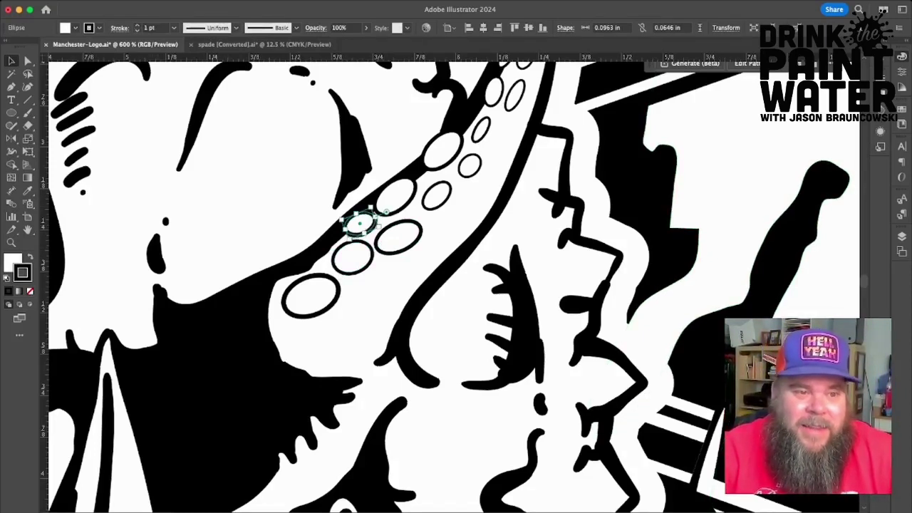
text(.75)
key(Return)
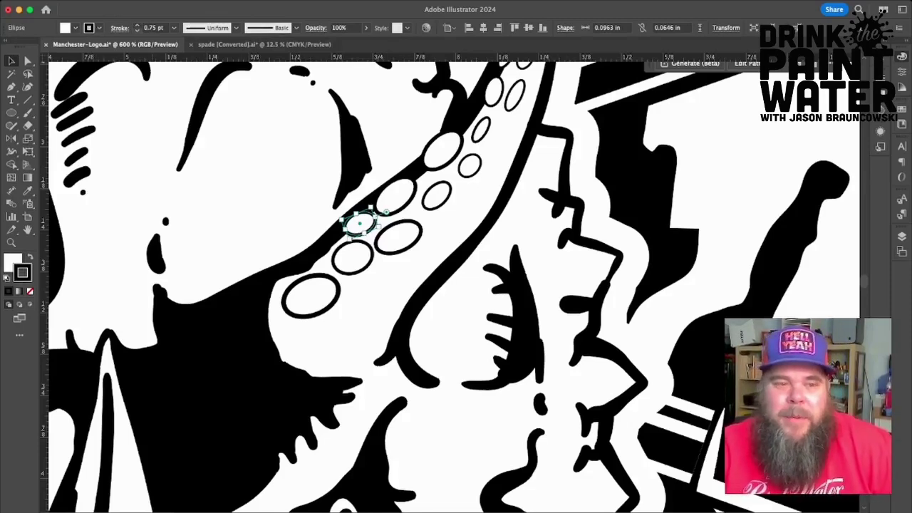
Set the stroke of the third inner-row ellipse up from the large one at the horn's base to 0.75 pt.
click(436, 196)
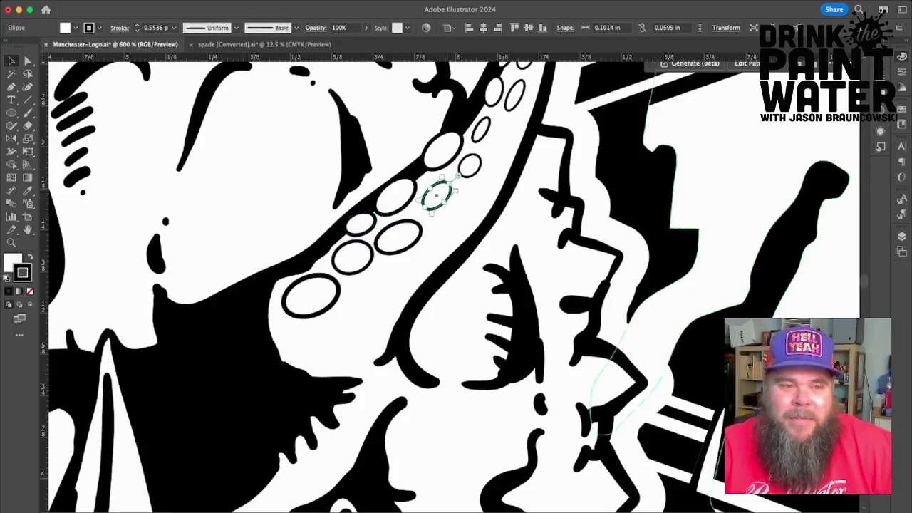
click(137, 25)
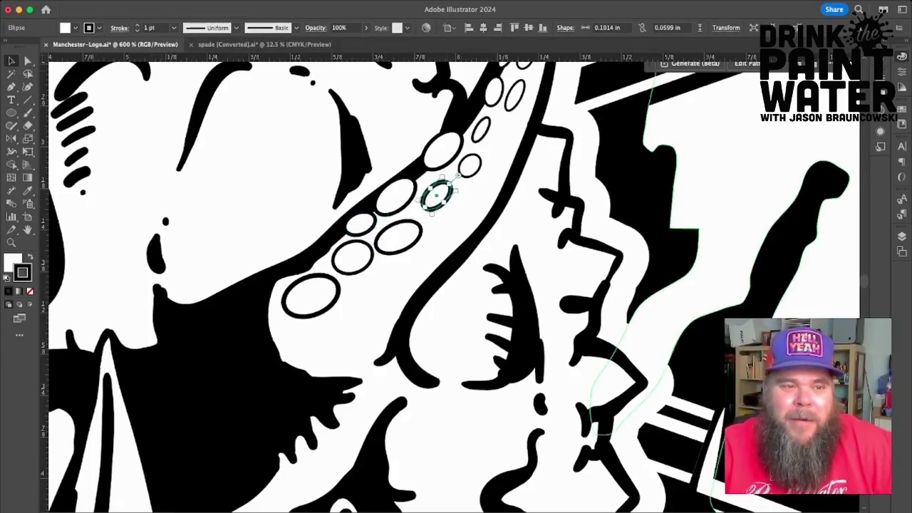
click(176, 83)
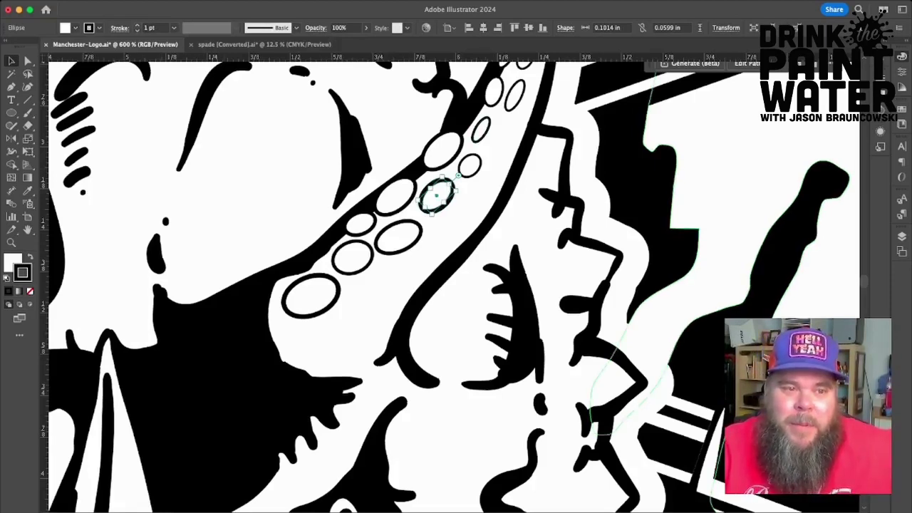
click(138, 30)
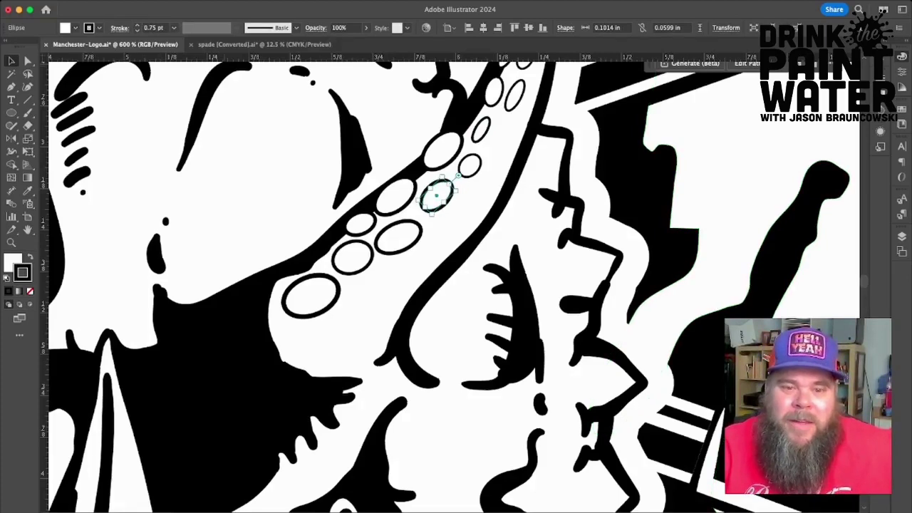
Move the narrow inner-row ellipse at mid-horn slightly down the taper and set its stroke to 0.75 pt.
scroll(450, 285, up, 5)
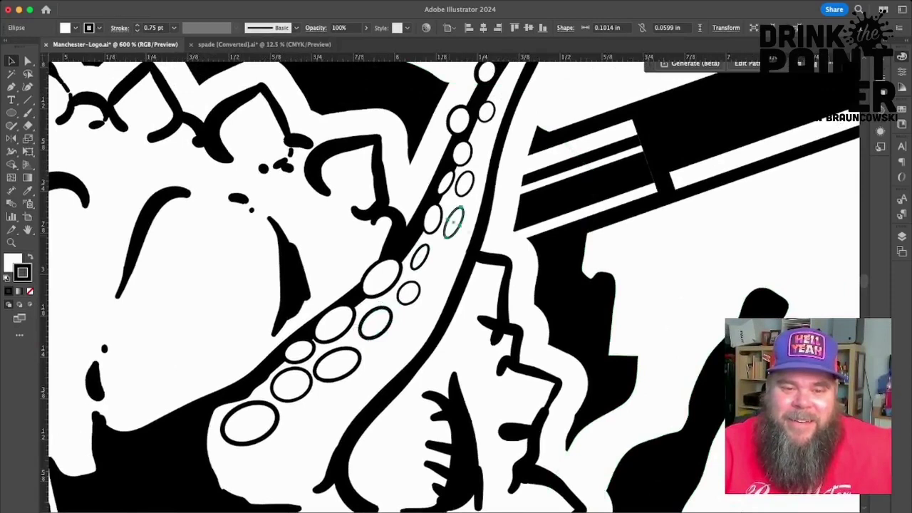
click(452, 225)
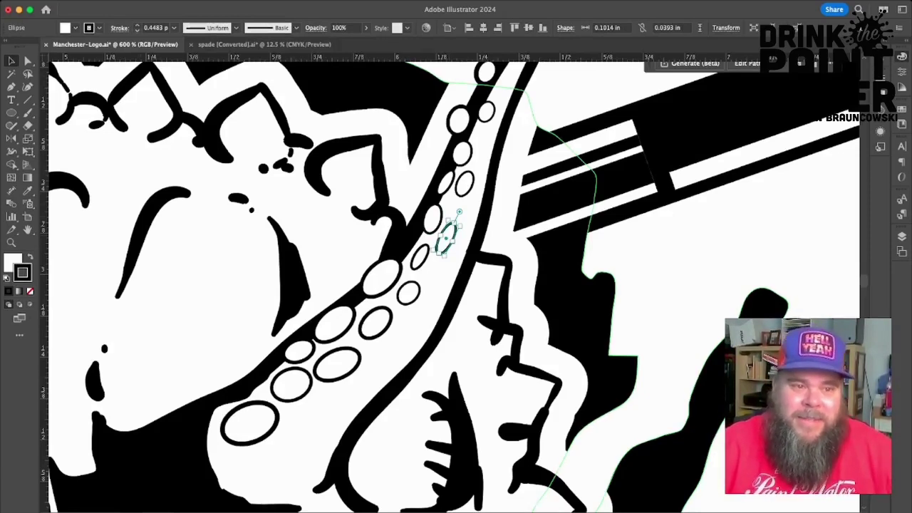
click(137, 25)
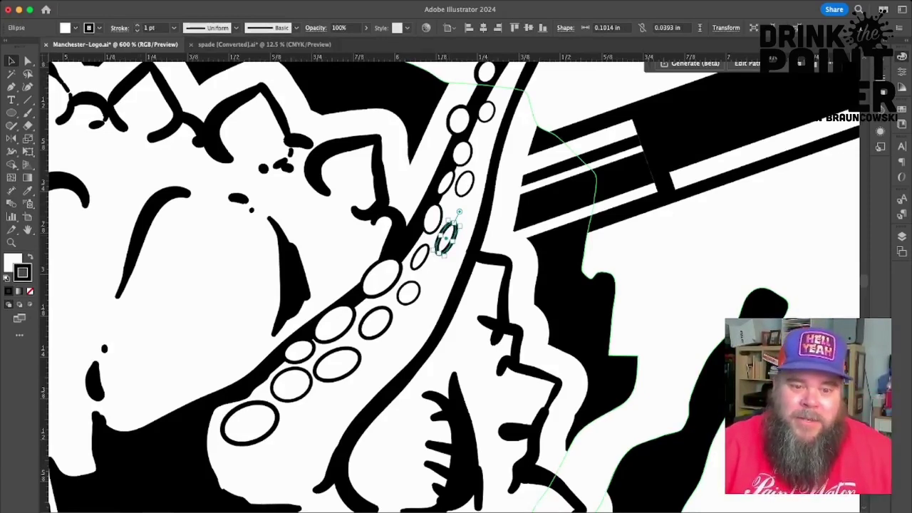
click(136, 31)
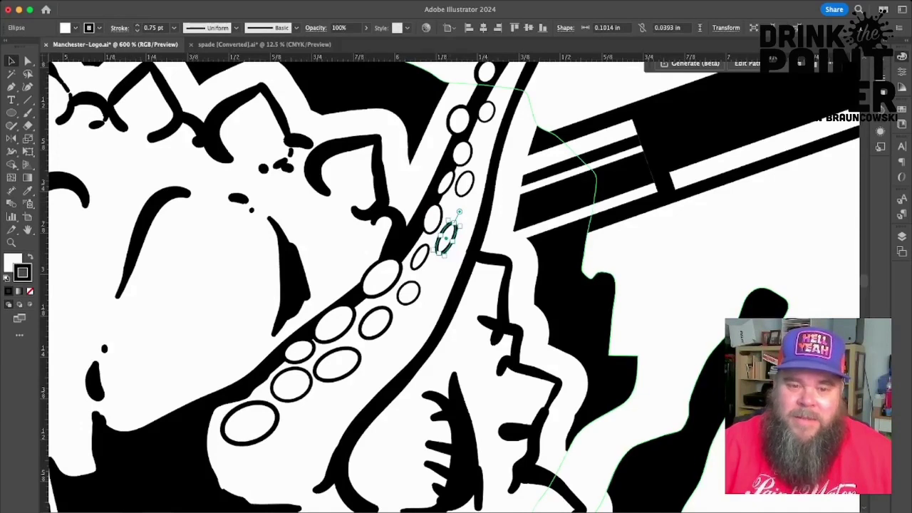
Shift the second inner-row ellipse from the tip slightly down the horn to even out the spacing between its neighbours.
click(464, 182)
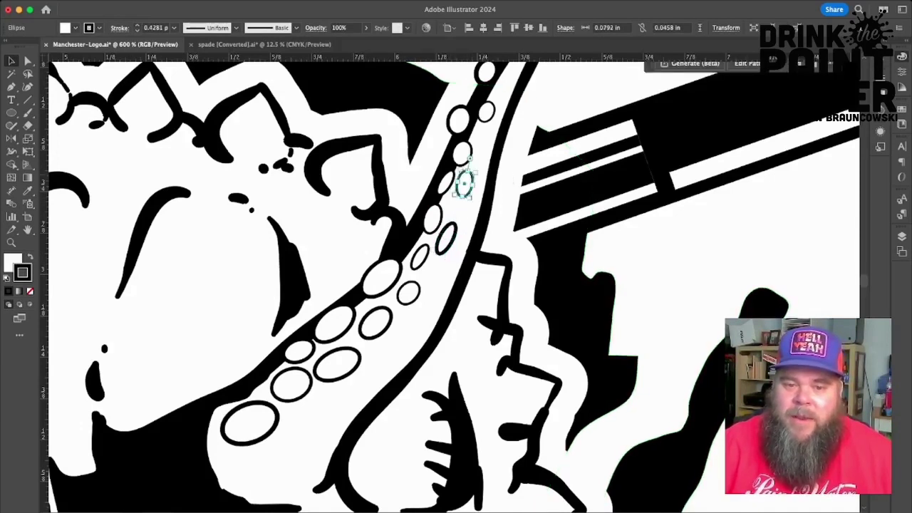
key(super+equal)
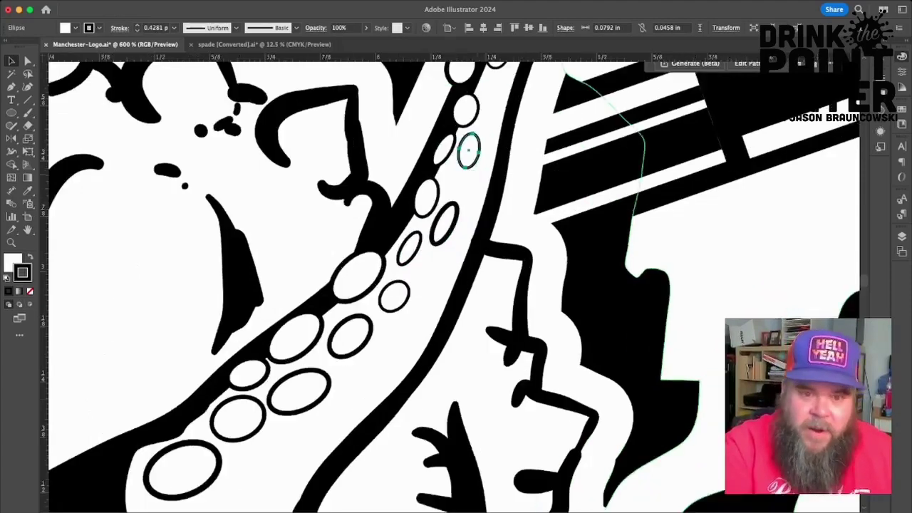
drag(469, 151, 465, 166)
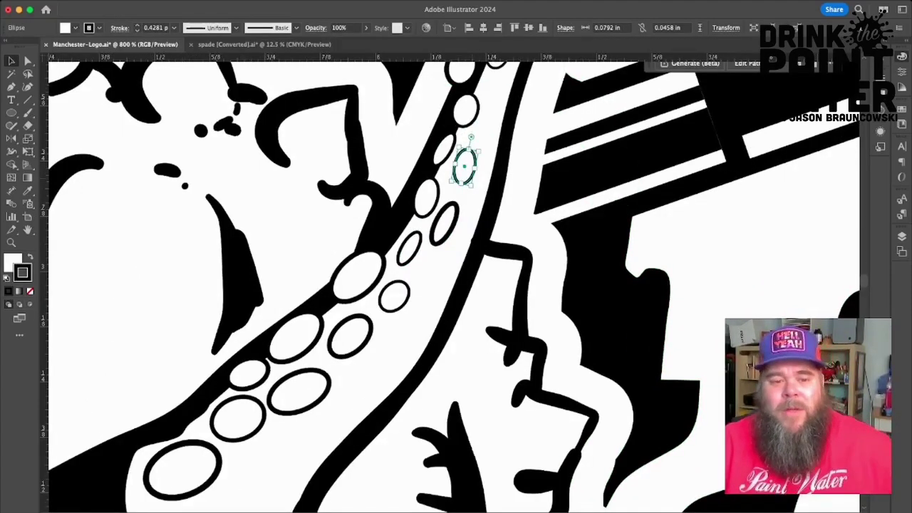
key(Down)
key(super+minus)
key(super+minus)
key(Up)
Set the stroke of the small inner-row ellipse nearest the horn's tip to 1 pt.
click(476, 143)
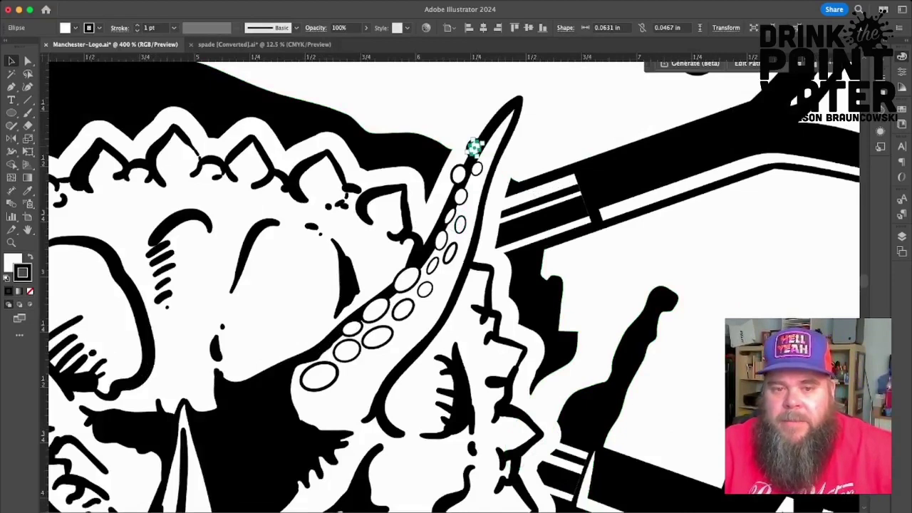
click(477, 169)
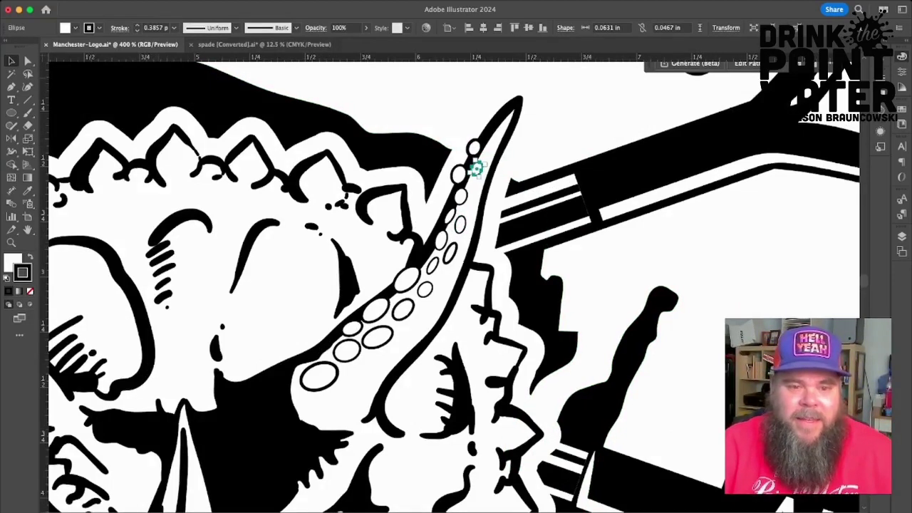
click(476, 169)
click(476, 168)
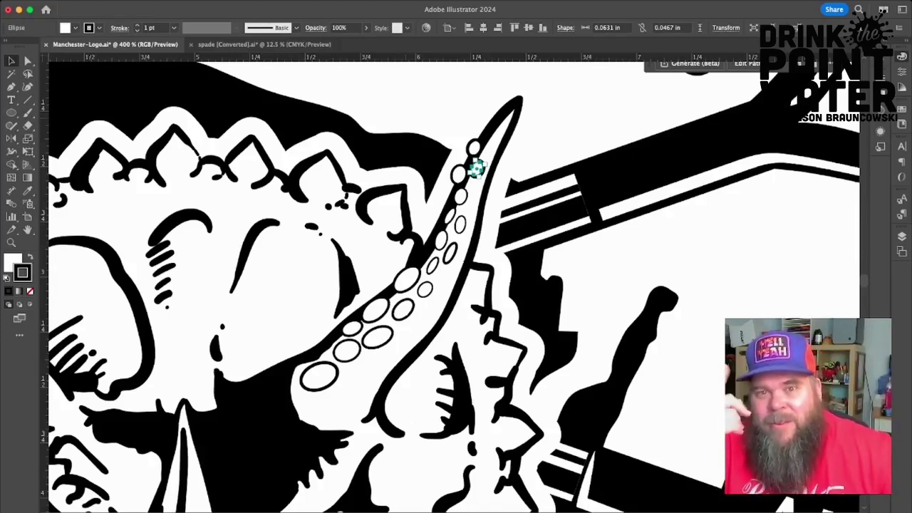
key(super+shift+a)
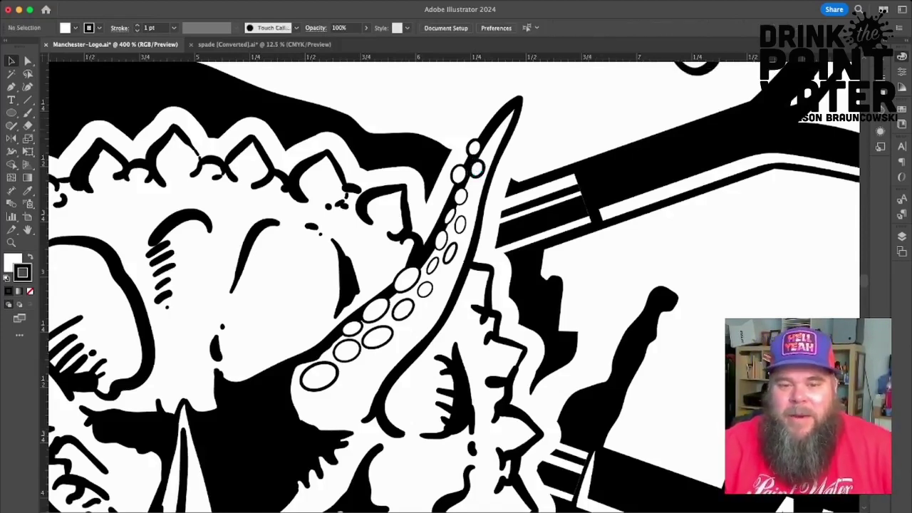
Set the stroke of the second inner-row ellipse from the horn's tip to 0.75 pt.
key(super+plus)
key(super+plus)
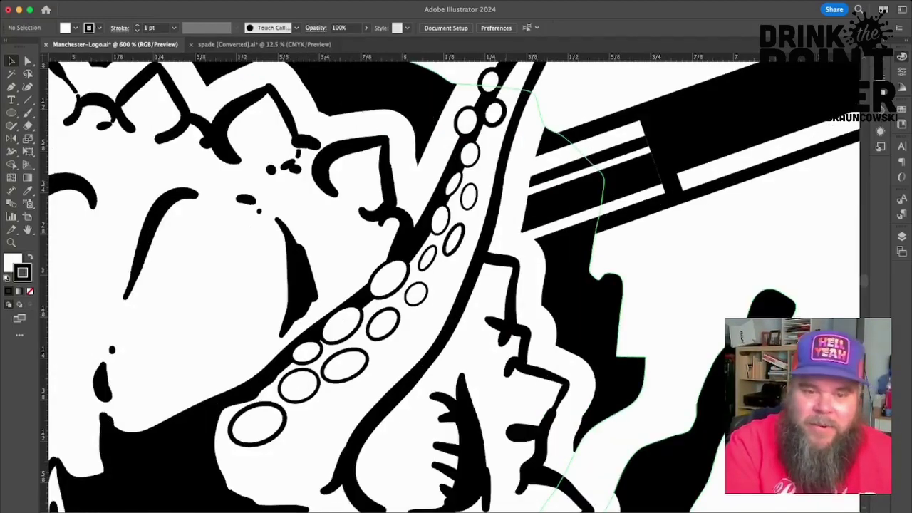
click(474, 165)
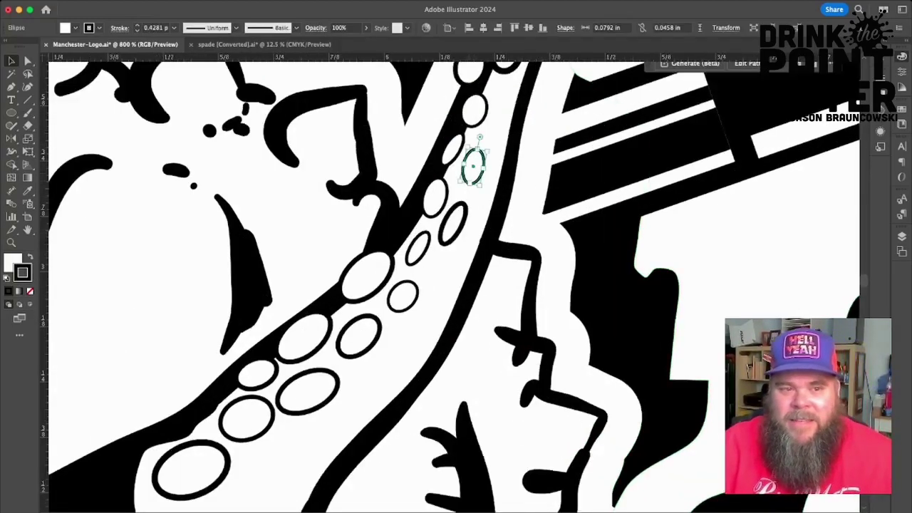
key(d)
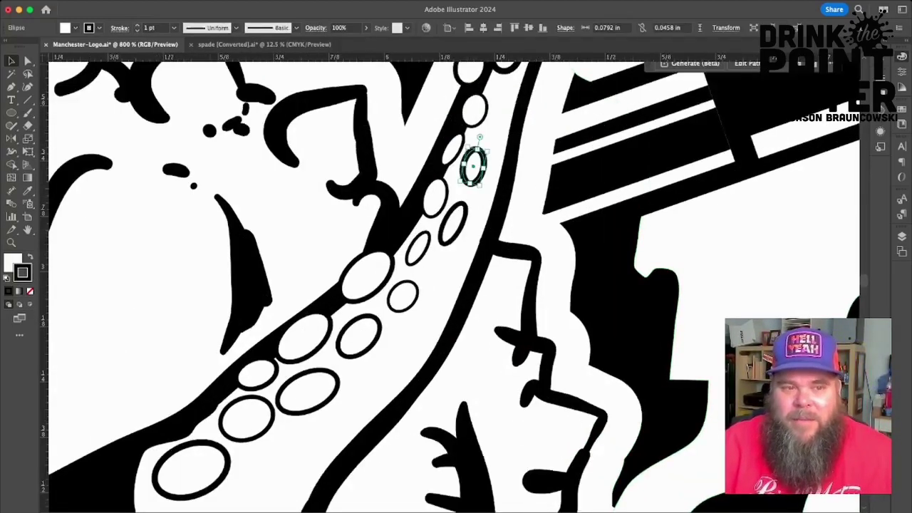
click(136, 31)
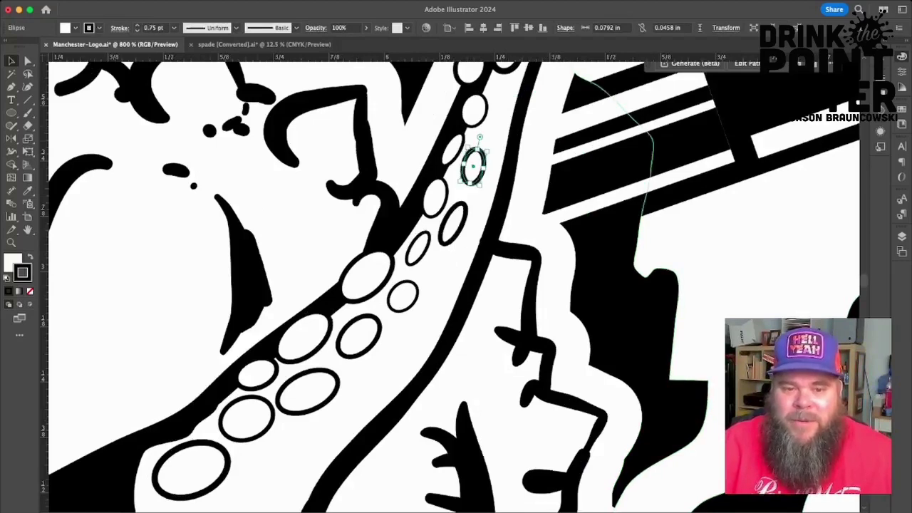
Set the stroke of the small round inner-row ellipse just below the narrow mid-horn one to 0.75 pt.
click(403, 296)
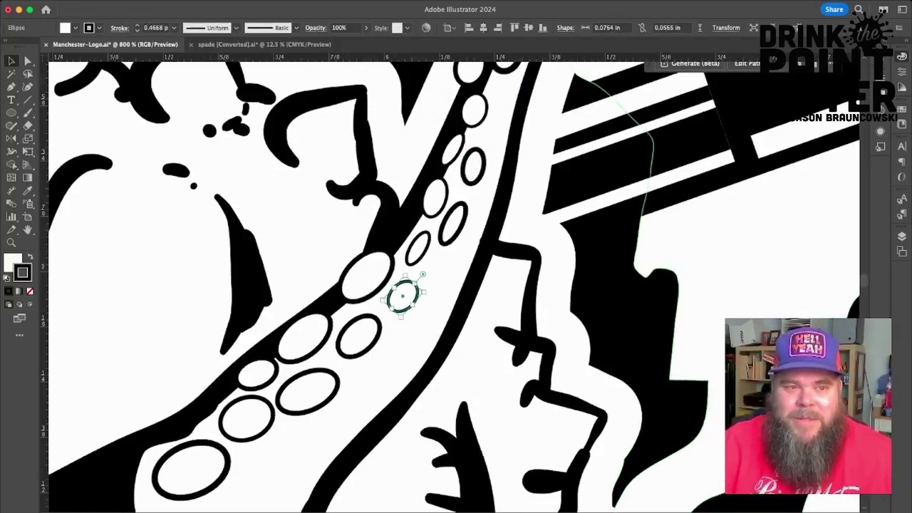
key(d)
click(137, 30)
Set the stroke of the narrow fourth ellipse from the tip on the black edge to 0.75 pt.
scroll(454, 285, right, 3)
scroll(454, 285, up, 6)
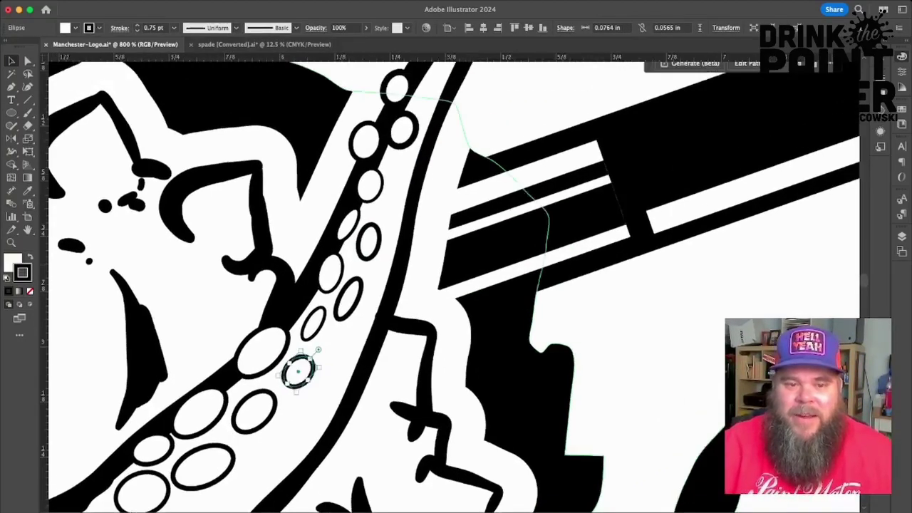
click(342, 378)
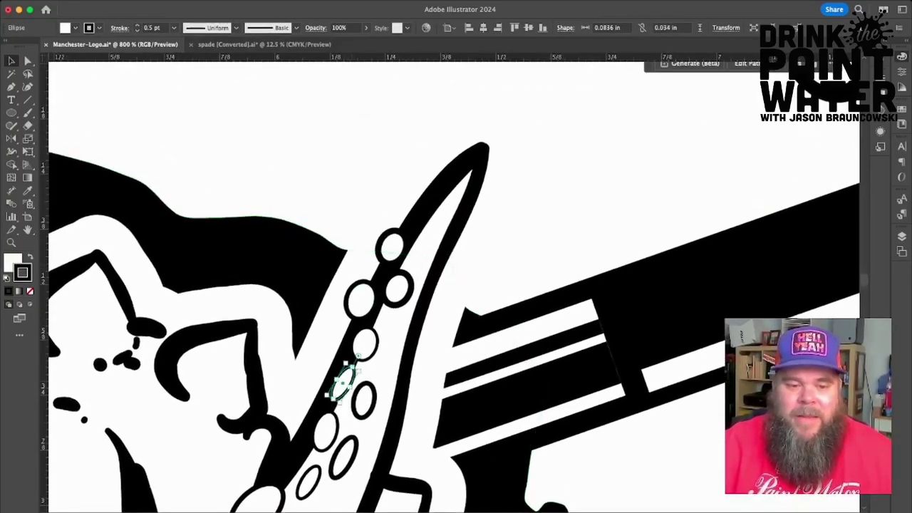
click(137, 25)
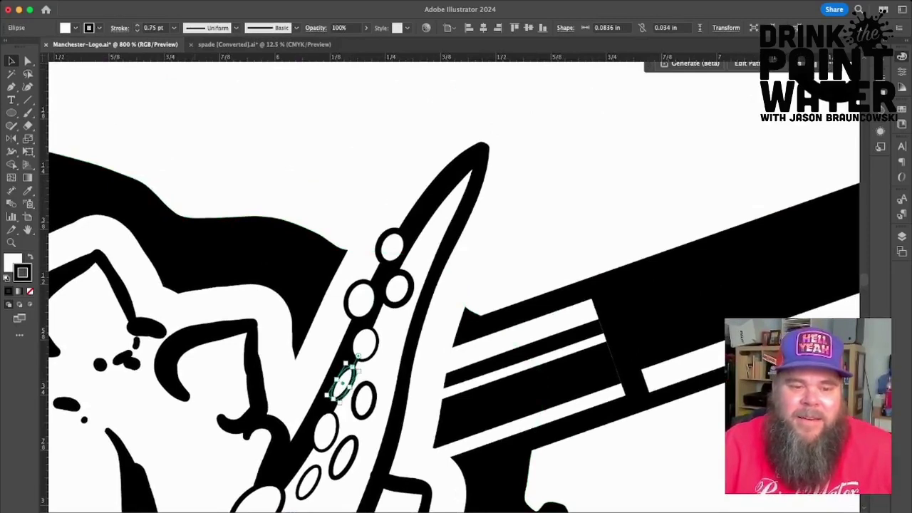
key(super+shift+a)
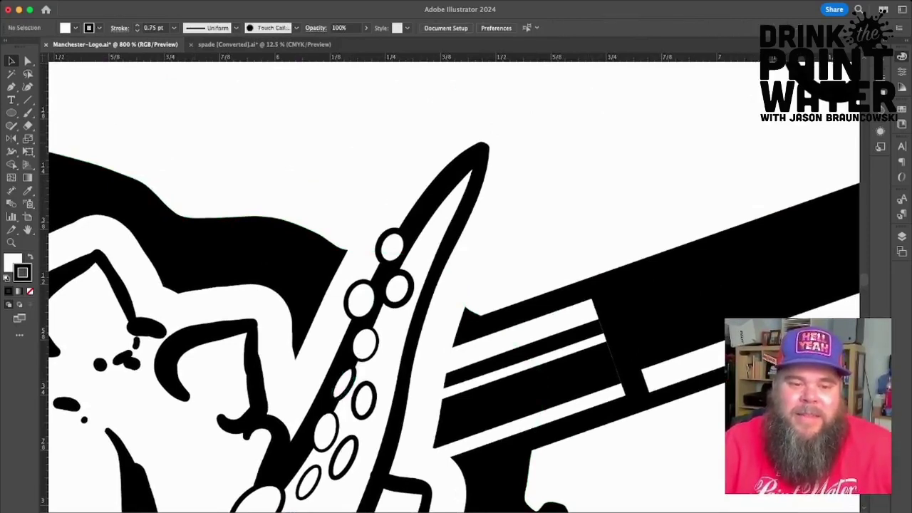
Set the stroke of the fifth ellipse from the tip on the black edge to 0.75 pt.
click(324, 428)
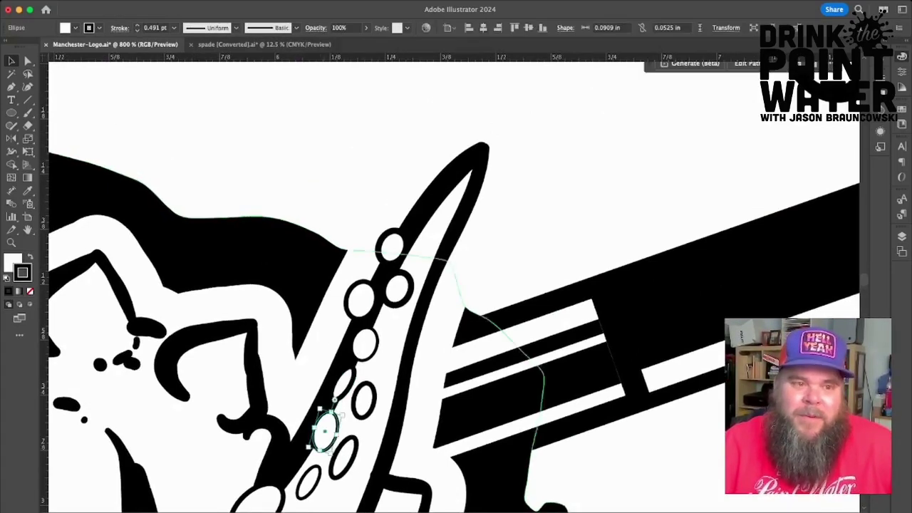
click(136, 25)
click(137, 30)
key(super+shift+a)
Select every sucker ellipse on the right horn, from base to tip, and group them.
scroll(454, 285, down, 6)
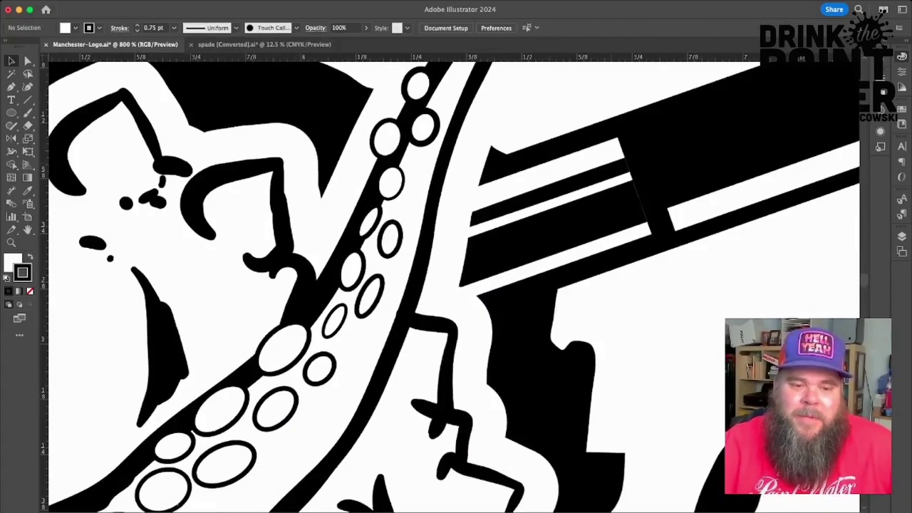
scroll(453, 283, left, 5)
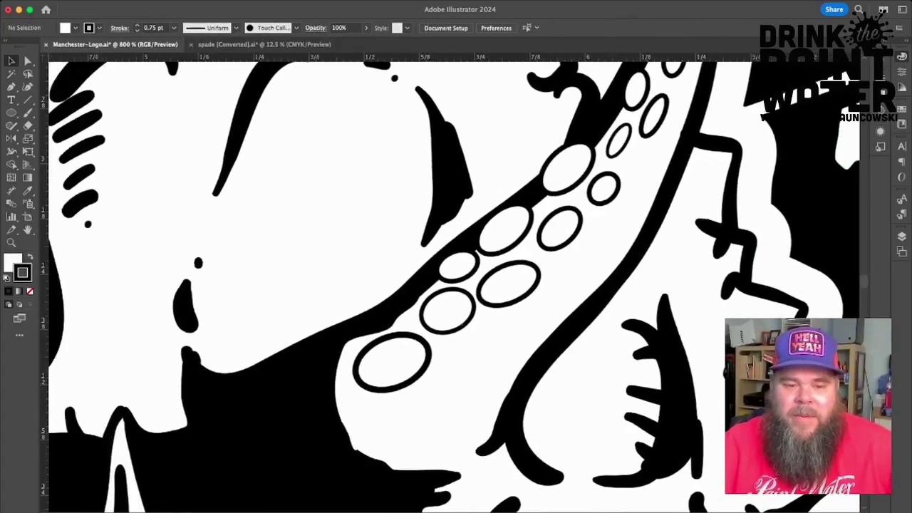
key(super+minus)
key(super+minus)
key(super+minus)
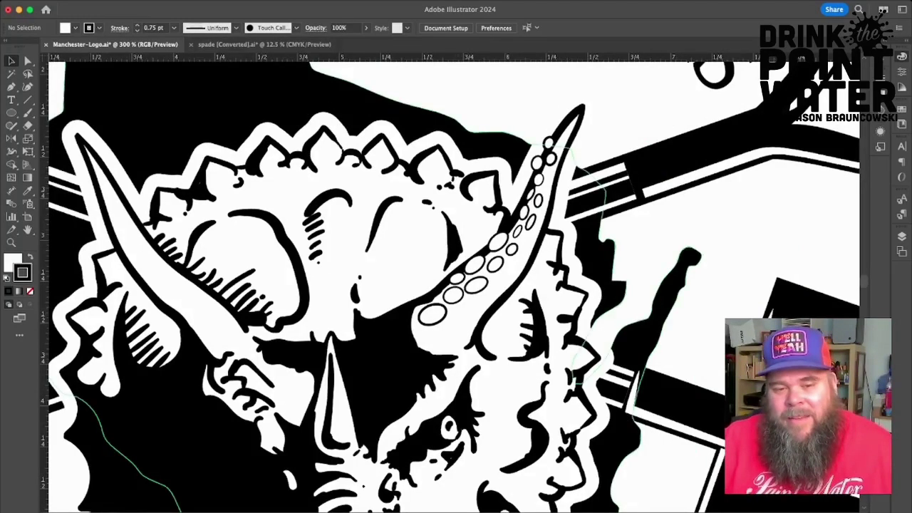
click(432, 314)
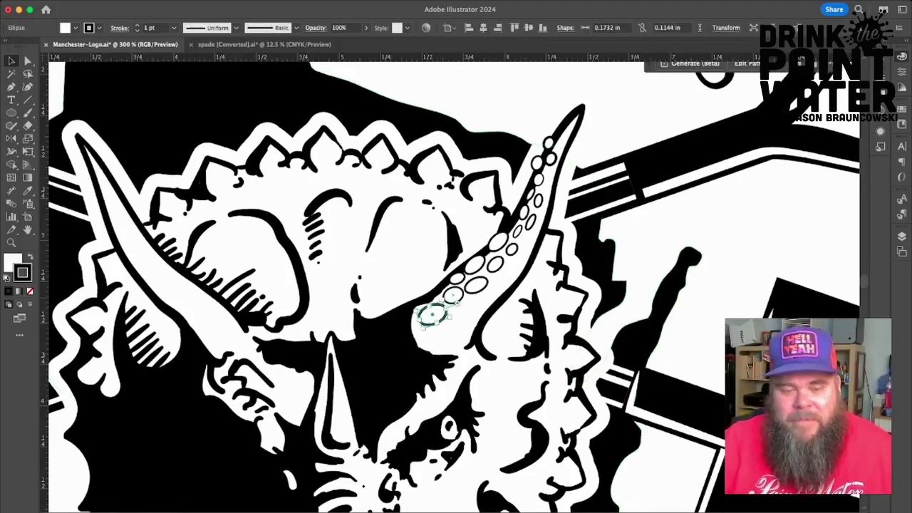
scroll(442, 283, up, 2)
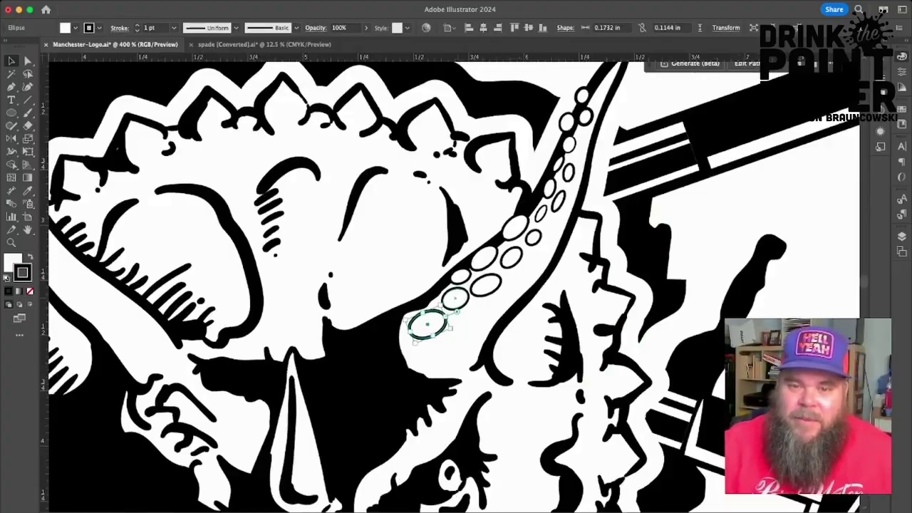
drag(457, 285, 377, 358)
shift+click(376, 370)
shift+click(407, 356)
shift+click(381, 349)
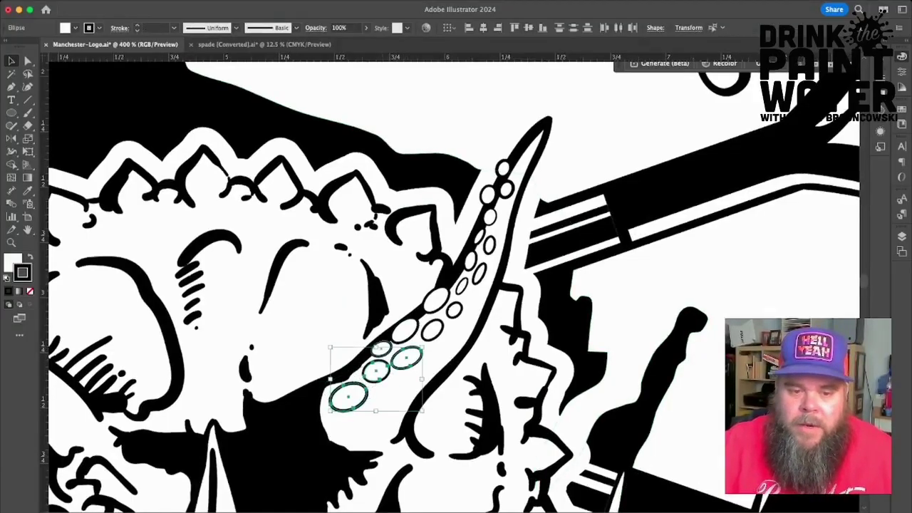
shift+click(404, 329)
shift+click(432, 329)
shift+click(504, 168)
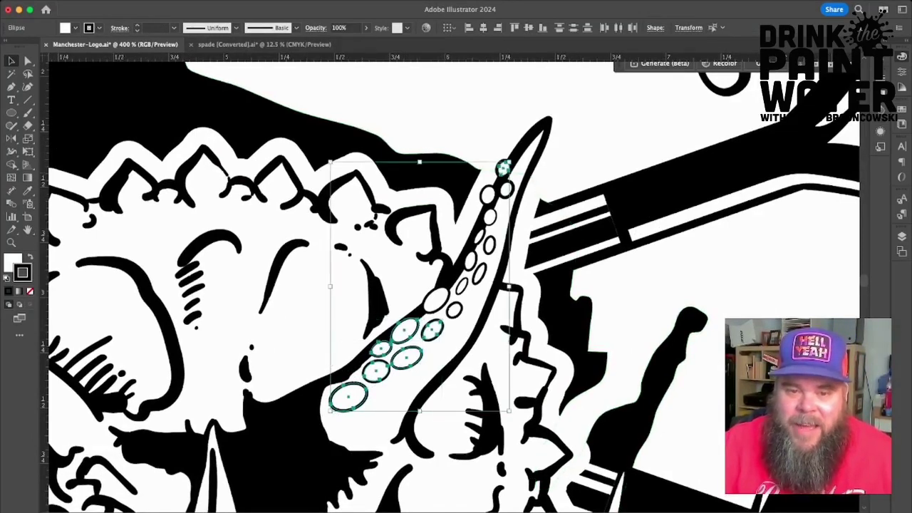
shift+click(506, 188)
shift+click(488, 194)
shift+click(491, 216)
shift+click(479, 236)
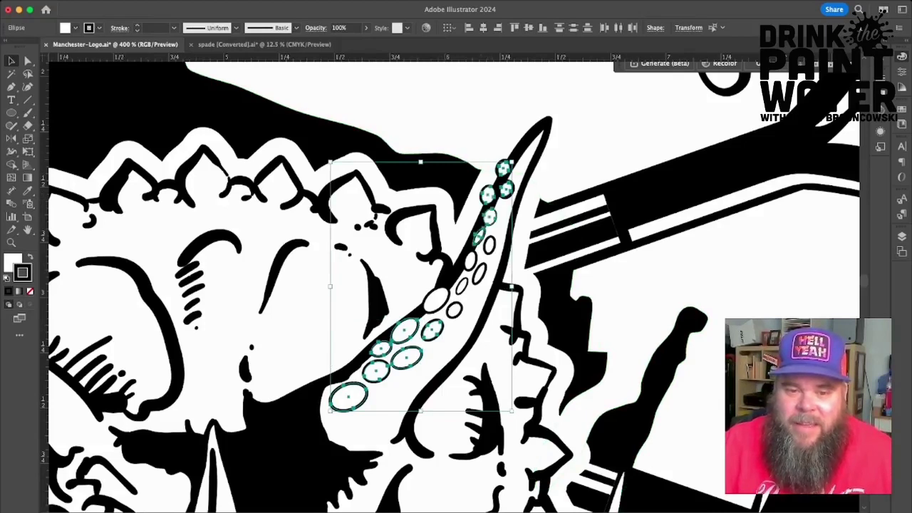
shift+click(489, 246)
shift+click(470, 262)
shift+click(479, 273)
shift+click(462, 285)
shift+click(454, 309)
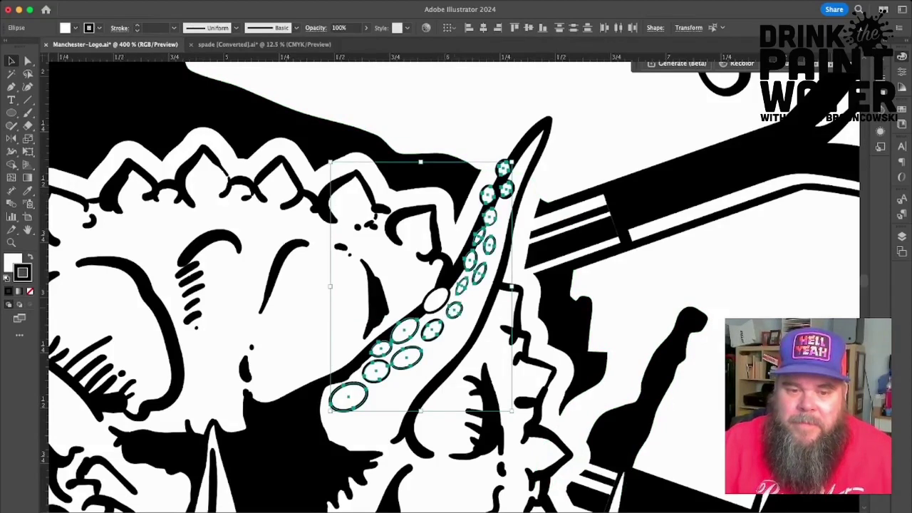
shift+click(436, 300)
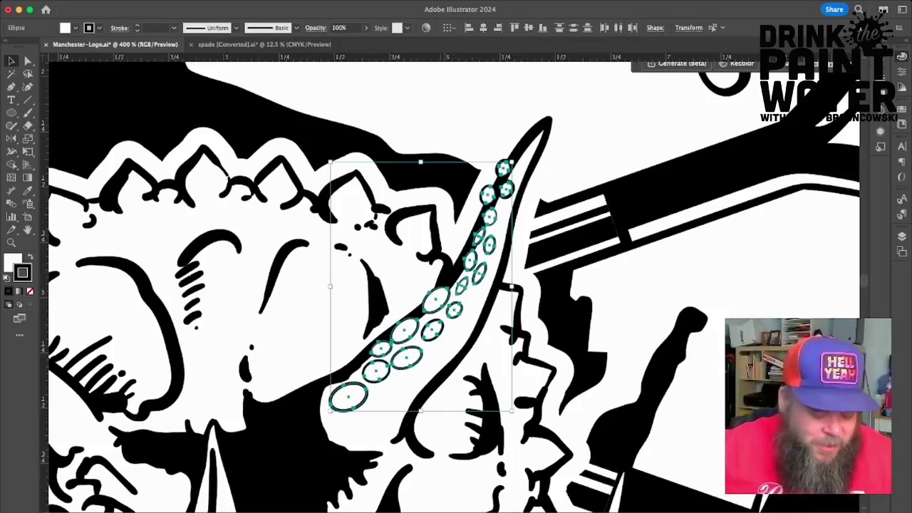
key(super+g)
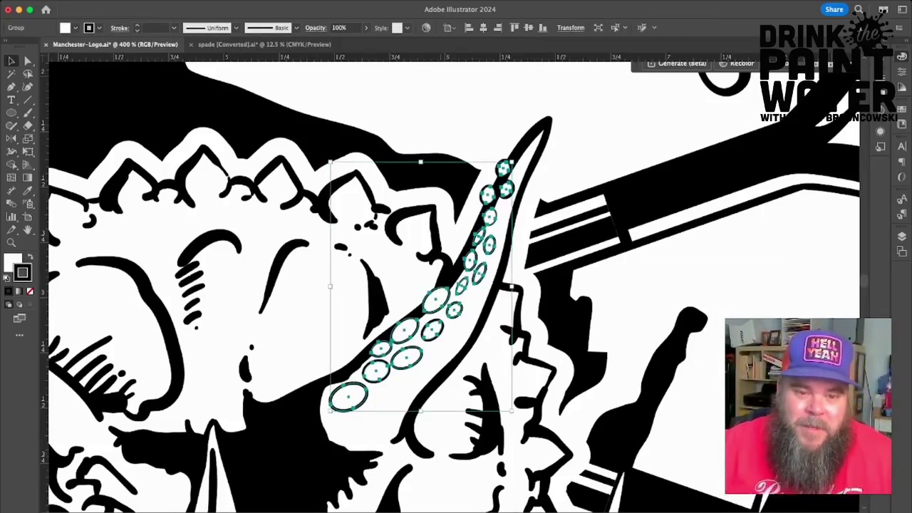
Duplicate the sucker group and reflect the copy so that it mirrors the right horn's suckers horizontally.
key(super+c)
key(super+v)
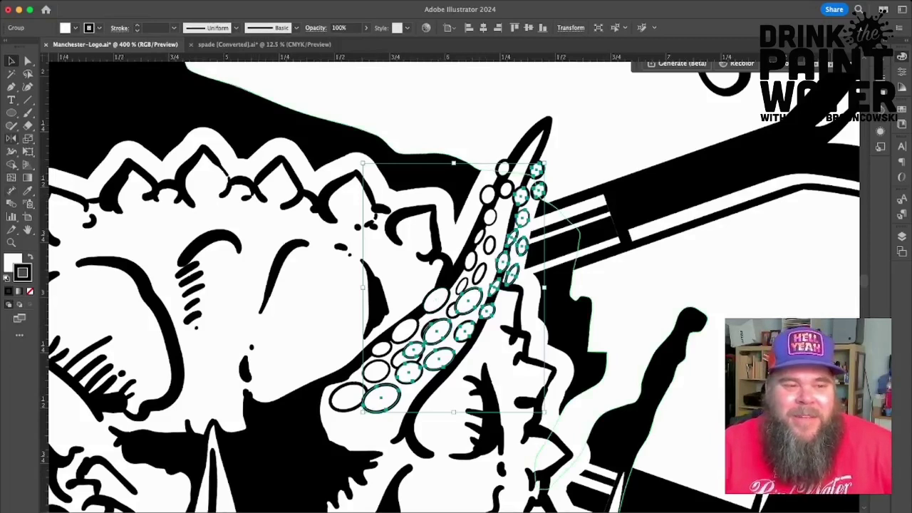
click(11, 138)
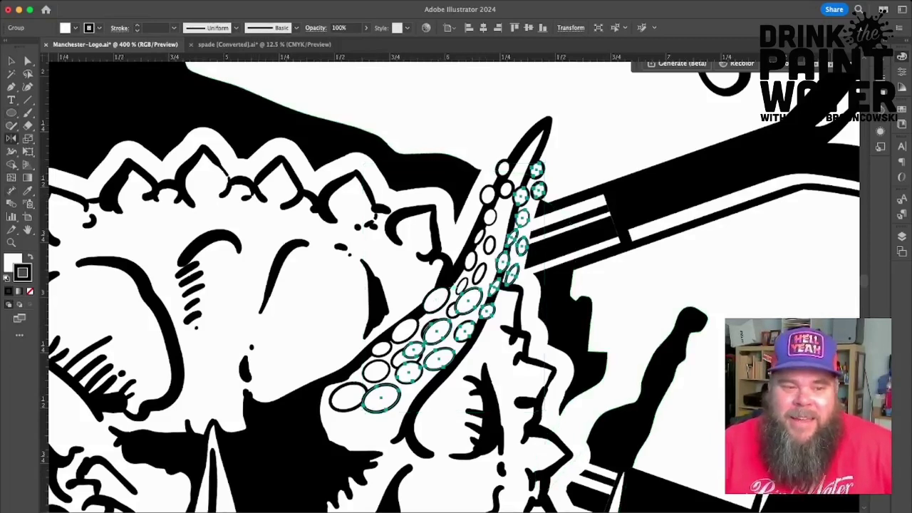
double_click(12, 138)
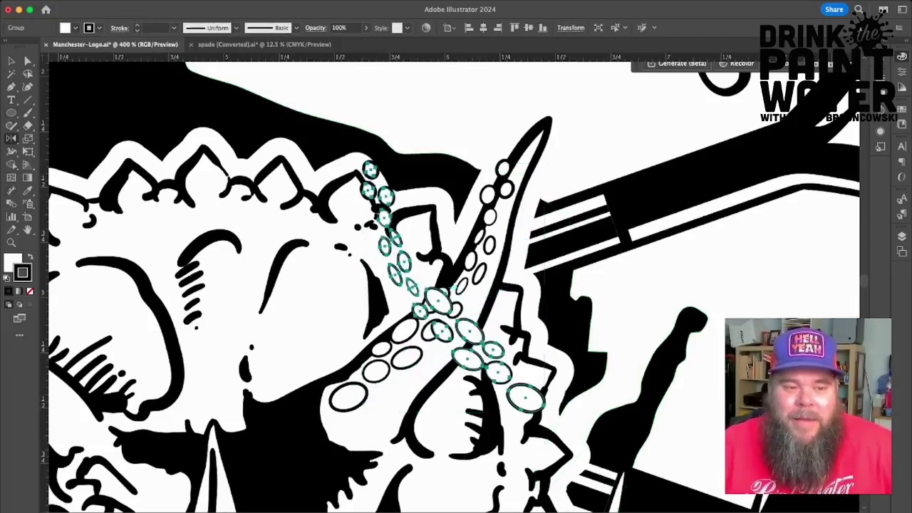
Move the mirrored sucker group onto the left horn and rotate it slightly counterclockwise to follow the horn's curve.
scroll(453, 283, left, 5)
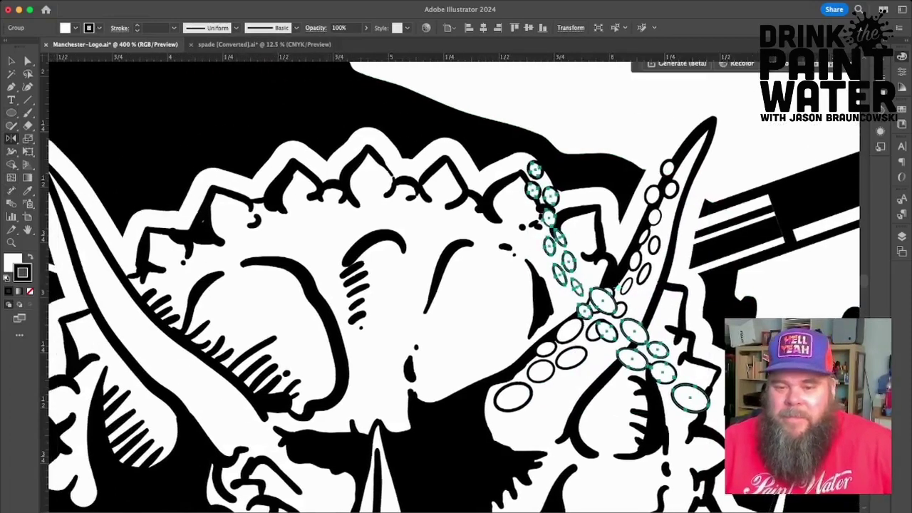
key(v)
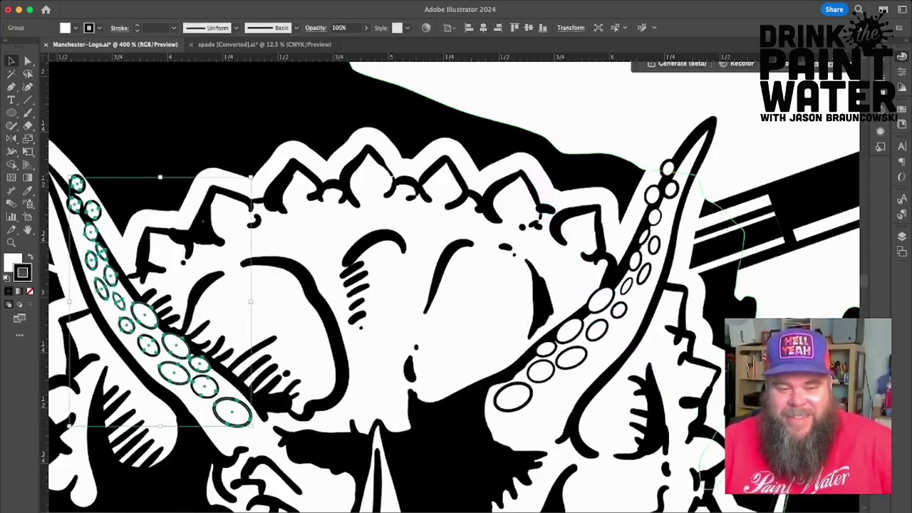
drag(255, 173, 243, 165)
scroll(454, 285, up, 1)
scroll(454, 285, left, 5)
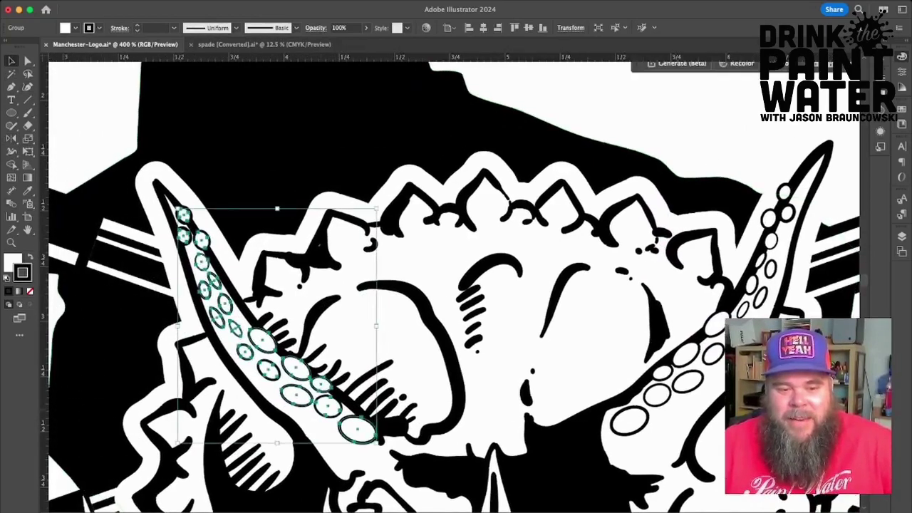
mouse_move(262, 341)
mouse_down()
mouse_move(251, 325)
mouse_move(261, 342)
mouse_up()
click(285, 164)
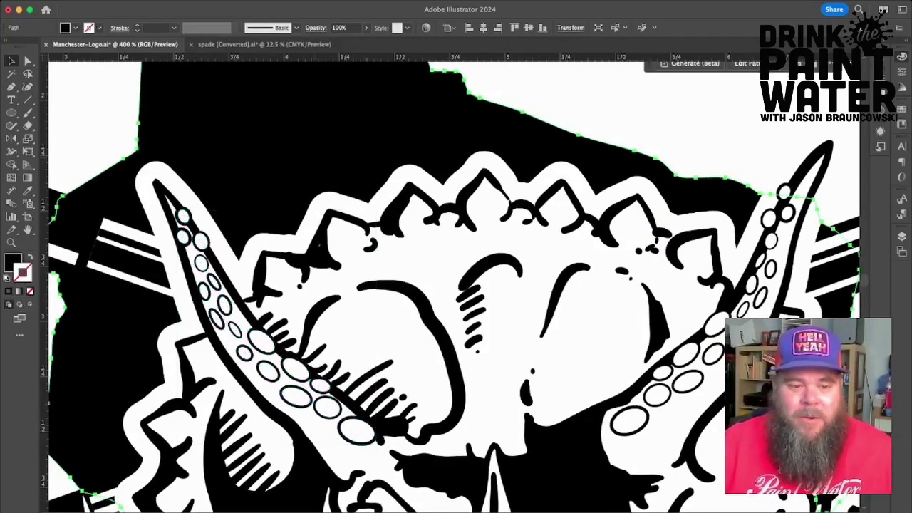
Lock the black state silhouette and ungroup the mirrored suckers on the left horn.
key(super+2)
click(357, 431)
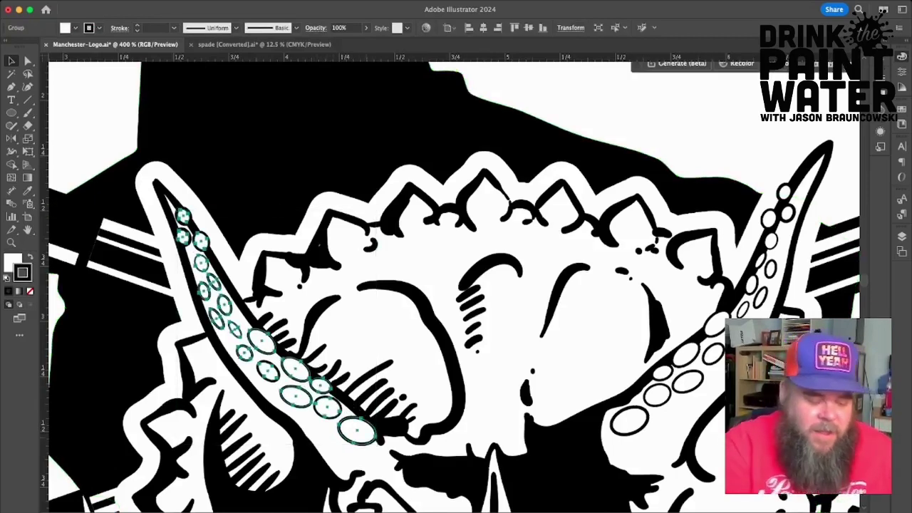
key(super+shift+g)
key(super+shift+a)
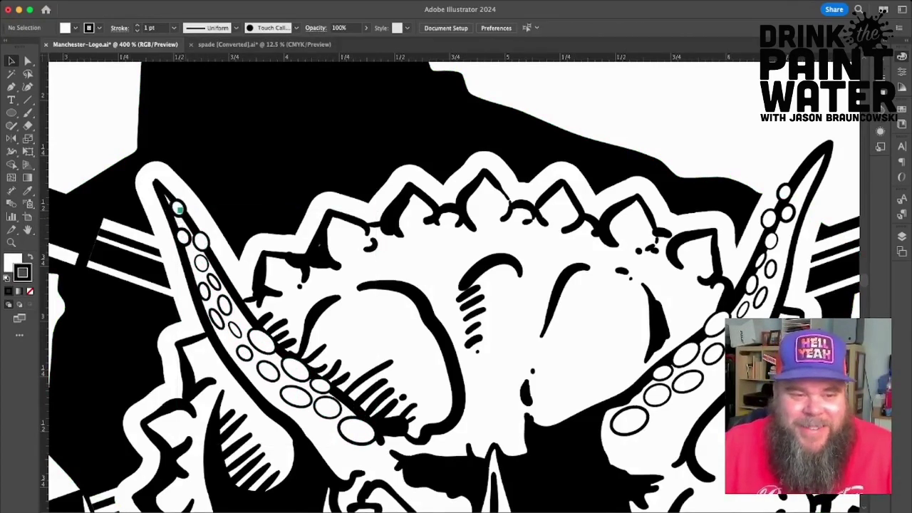
Reposition the four suckers nearest the left horn's tip so that they taper along its curve.
click(180, 205)
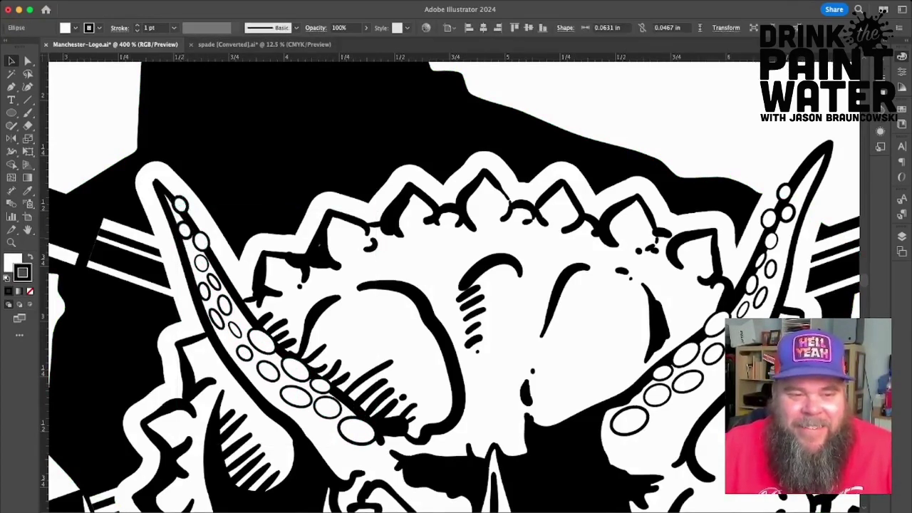
click(202, 237)
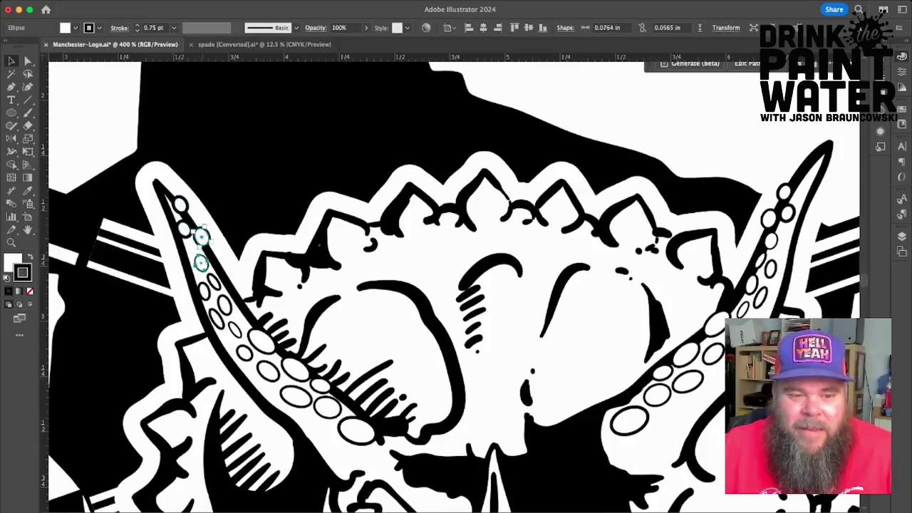
click(196, 261)
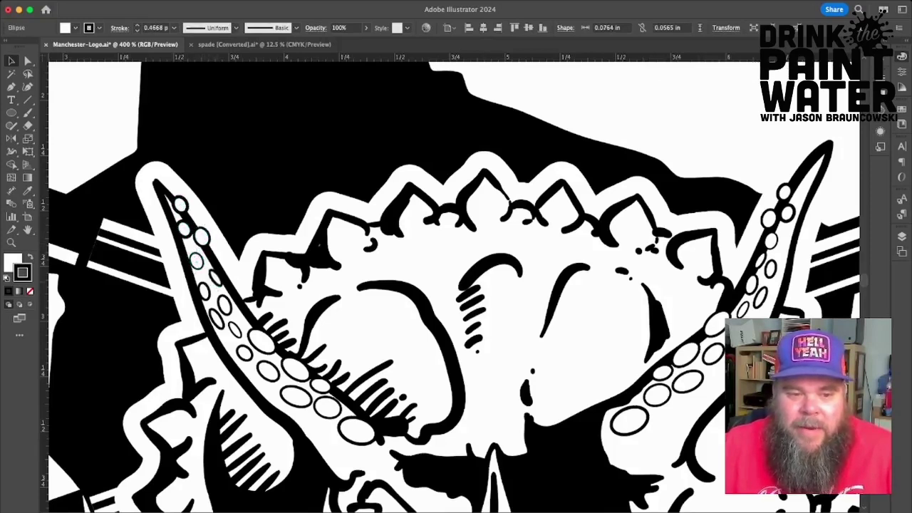
Rearrange the suckers midway along the left horn, placing one on the black inner edge and rotating a narrow one nearly upright.
click(214, 276)
drag(207, 290, 233, 294)
click(223, 312)
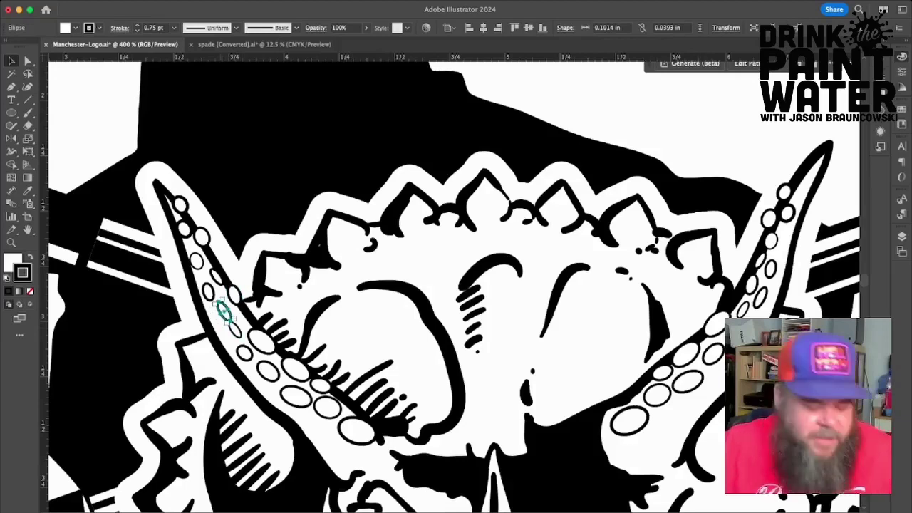
key(super+equal)
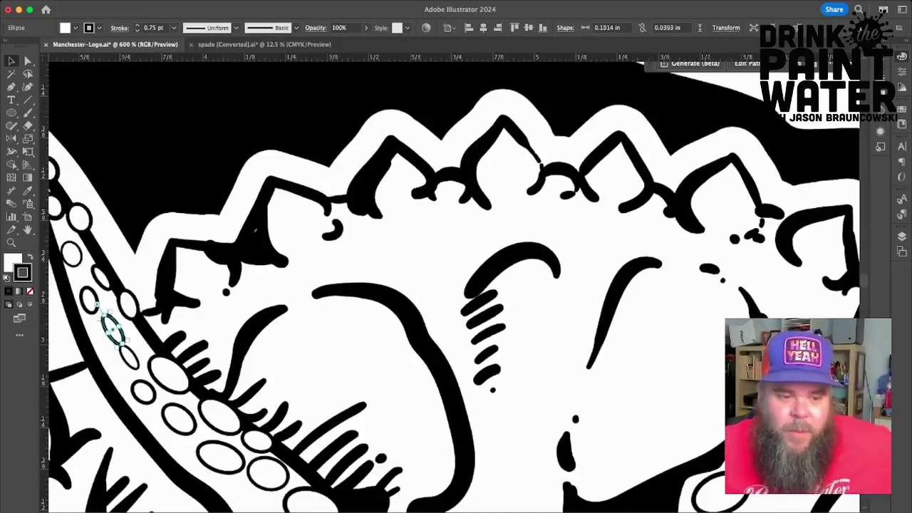
drag(124, 350, 139, 390)
scroll(140, 371, down, 3)
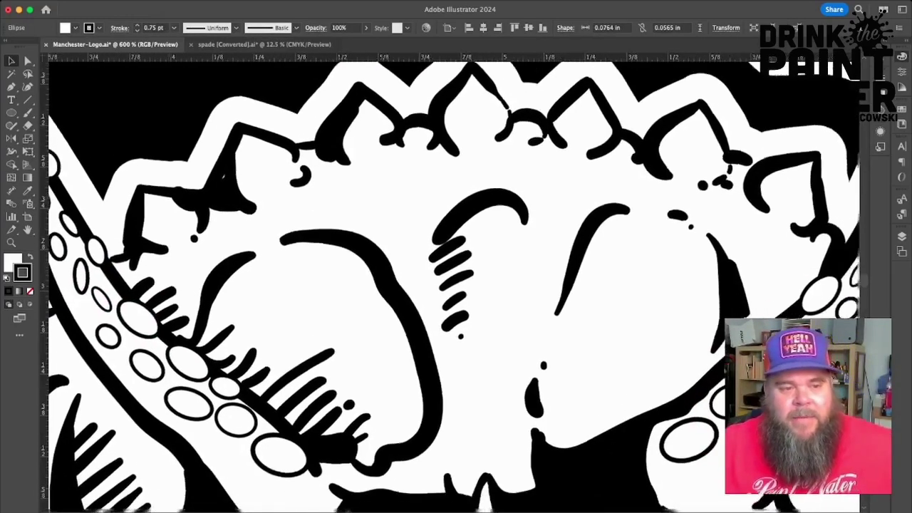
click(68, 207)
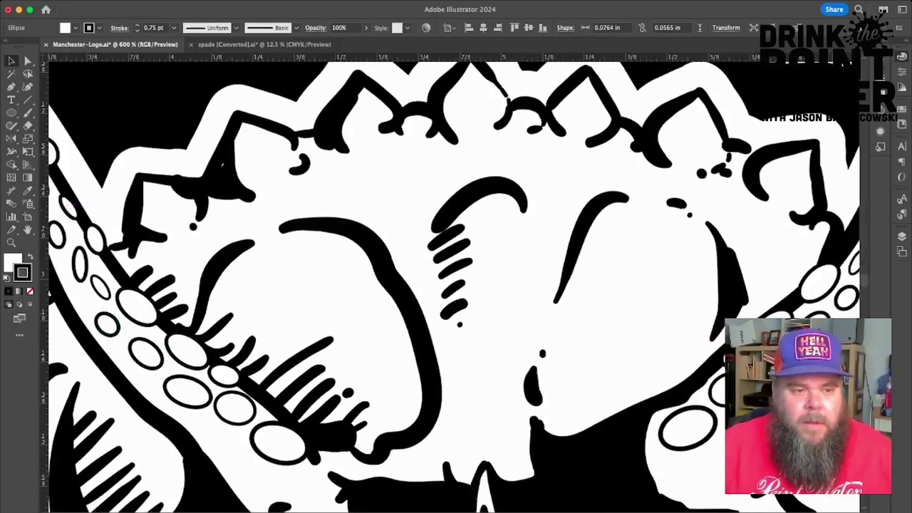
Reposition the large suckers near the left horn's base and rotate the wide outer ellipse clockwise to follow the horn's curve.
scroll(65, 203, down, 2)
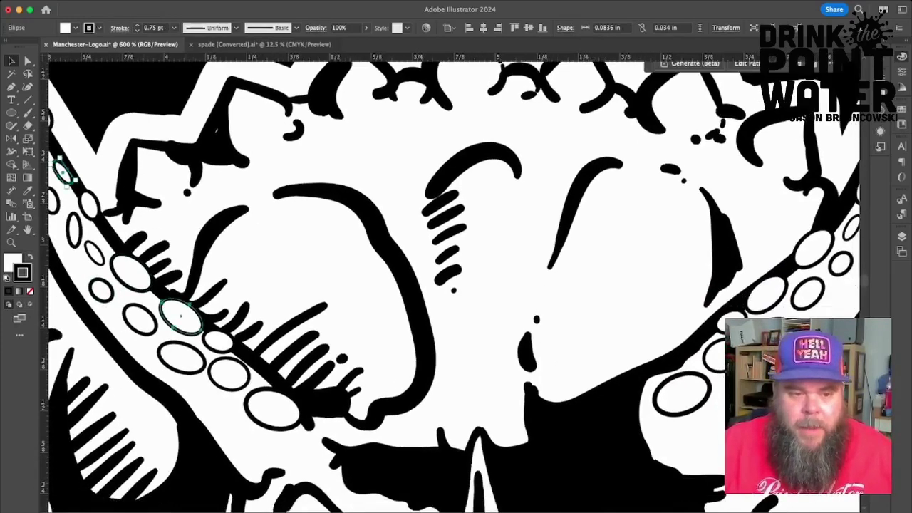
click(135, 315)
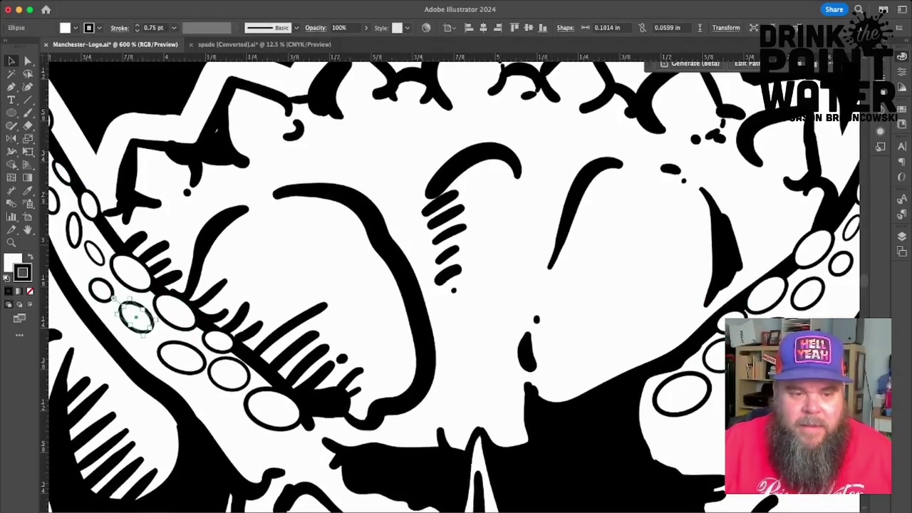
click(171, 353)
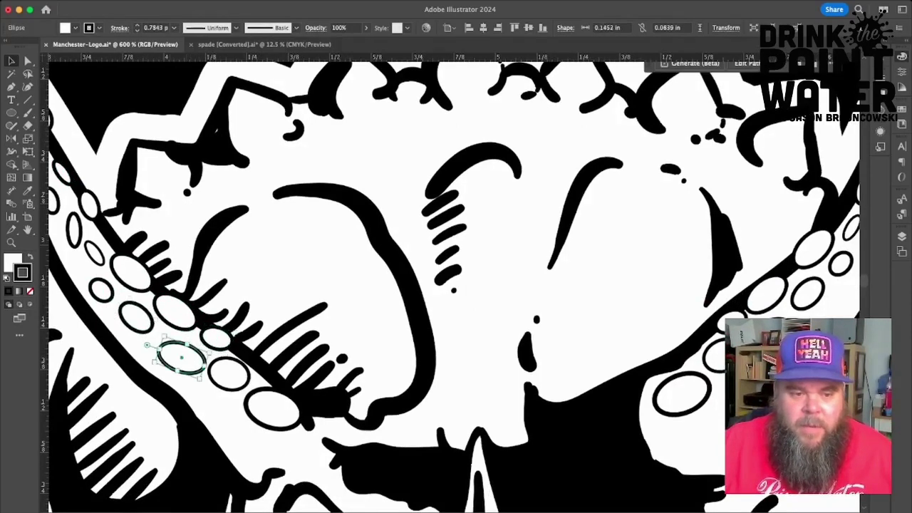
drag(152, 364, 183, 384)
click(214, 374)
drag(250, 365, 234, 373)
drag(273, 409, 261, 417)
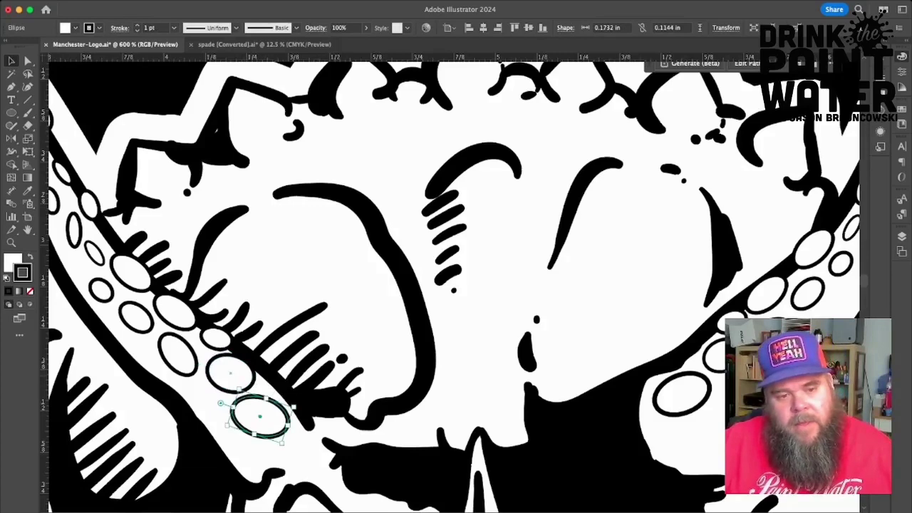
click(230, 374)
drag(177, 355, 230, 399)
Set the stroke of the fourth sucker from the left horn's tip to 0.75 pt.
scroll(138, 290, up, 5)
scroll(138, 291, left, 3)
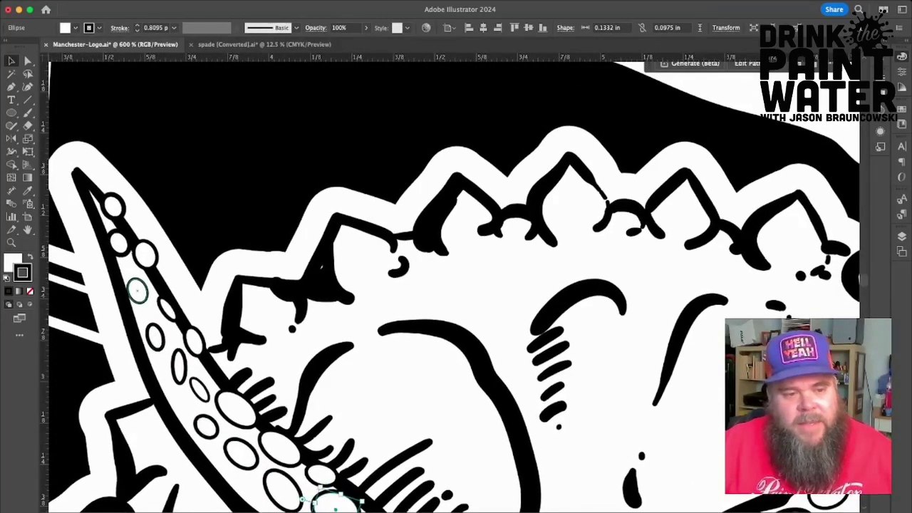
click(138, 291)
click(188, 278)
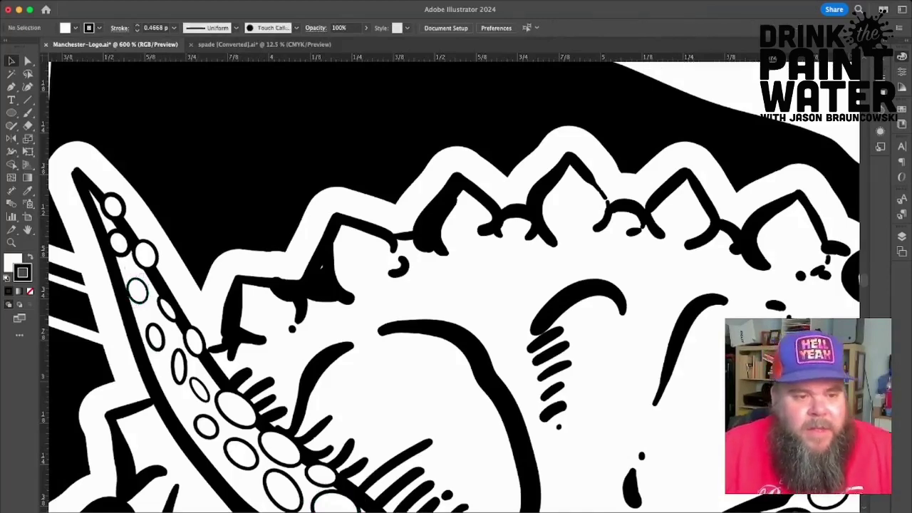
click(138, 291)
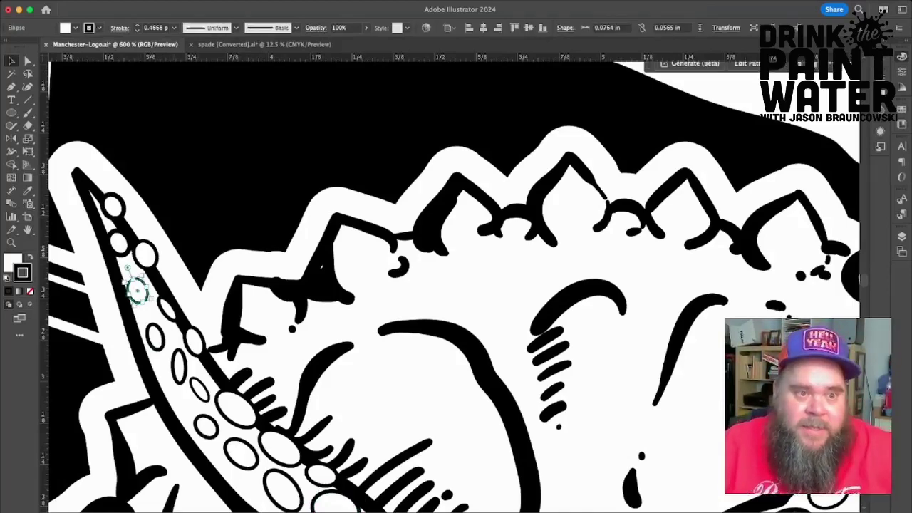
click(137, 25)
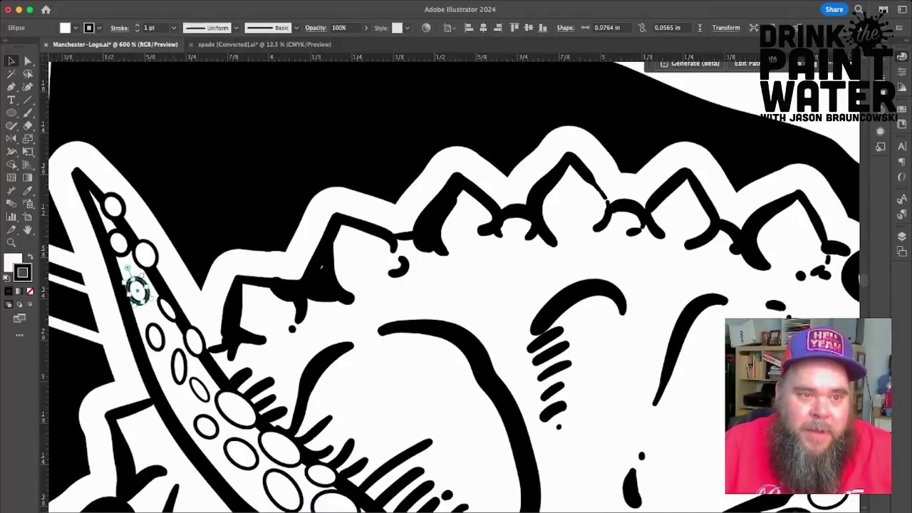
click(137, 31)
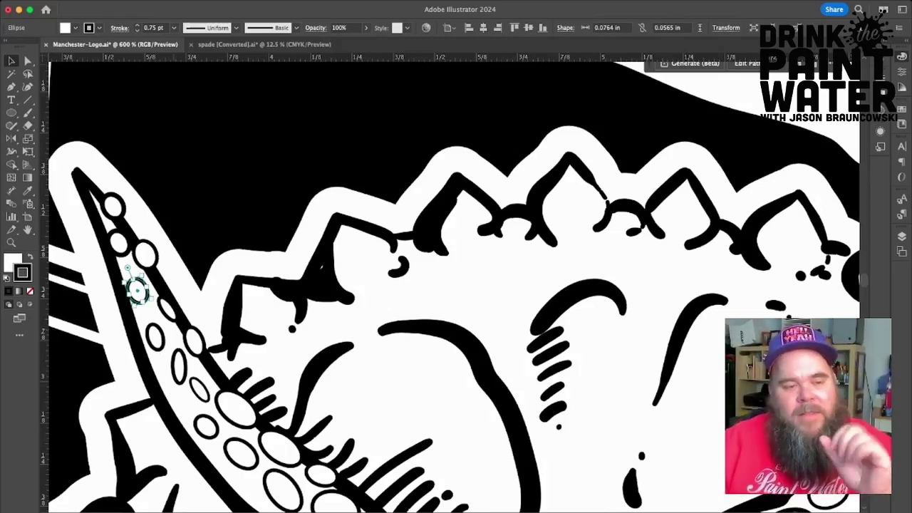
click(168, 82)
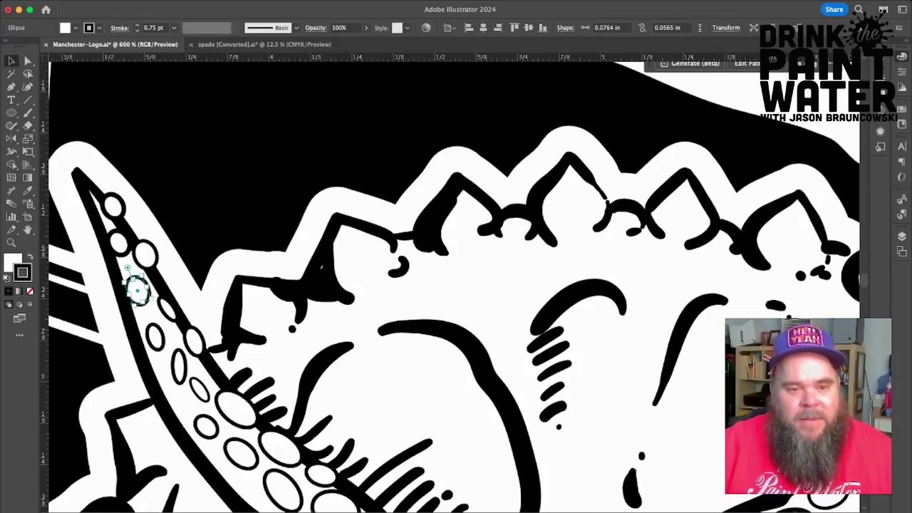
key(super+shift+a)
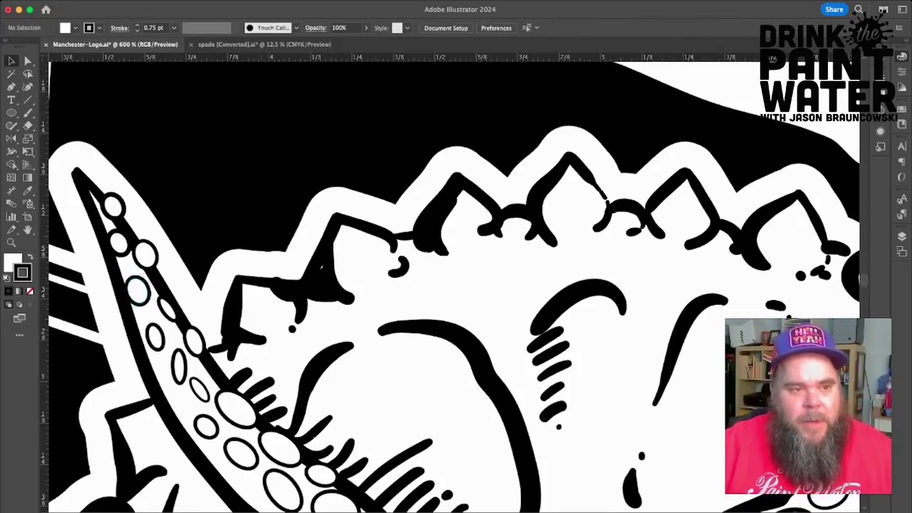
Set the stroke of the small, thin-lined sucker midway along the left horn to 0.75 pt.
scroll(453, 285, down, 5)
scroll(453, 285, right, 2)
click(141, 261)
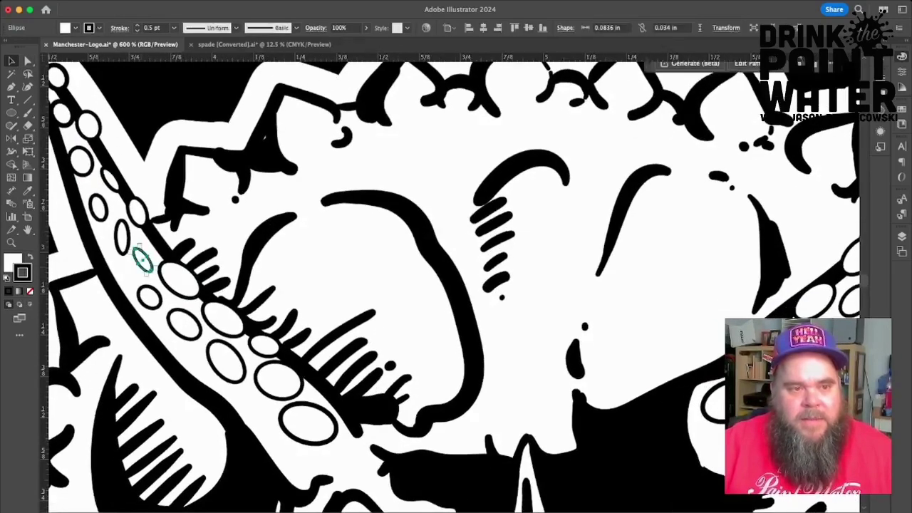
click(137, 26)
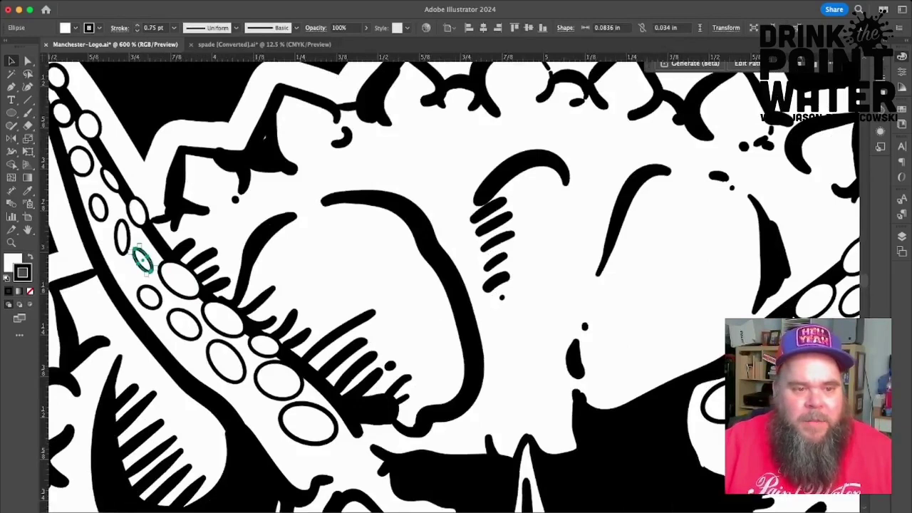
key(super+shift+a)
Select only the matching small, thin-lined sucker inside the right horn's sucker group.
scroll(453, 285, right, 10)
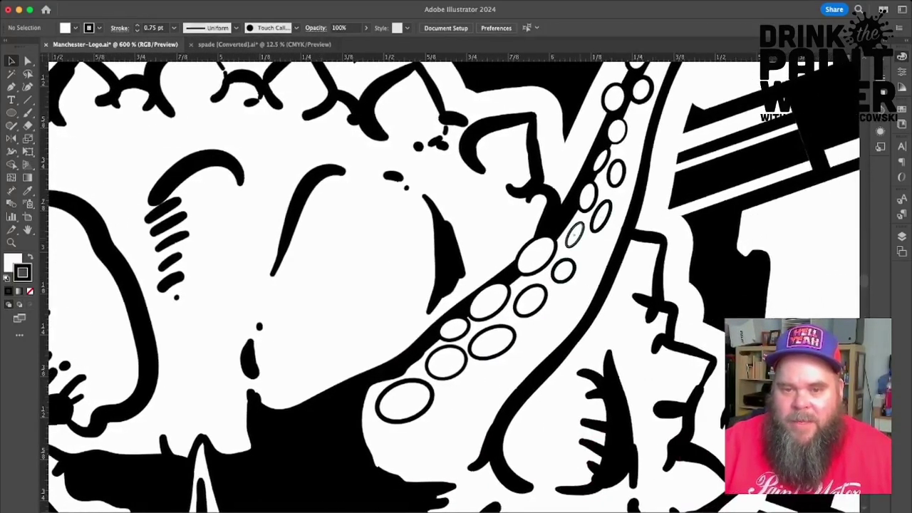
click(574, 233)
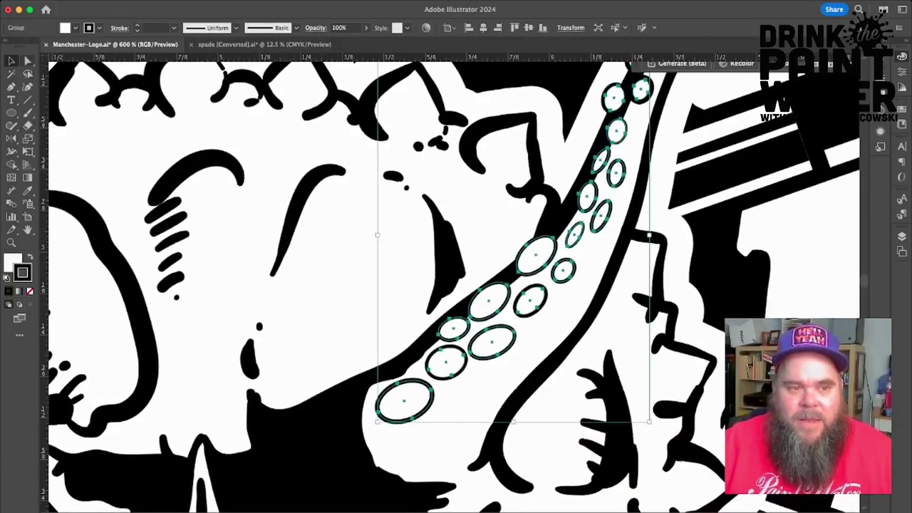
click(28, 62)
click(606, 300)
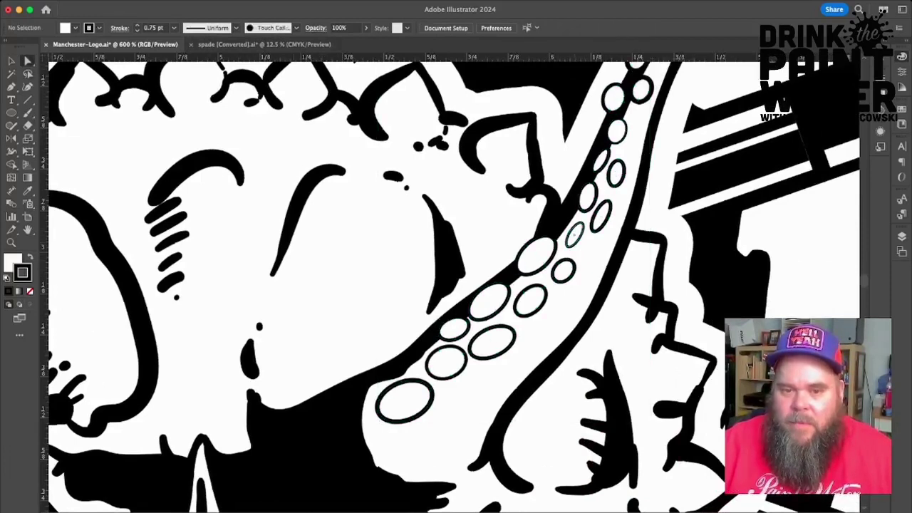
click(575, 234)
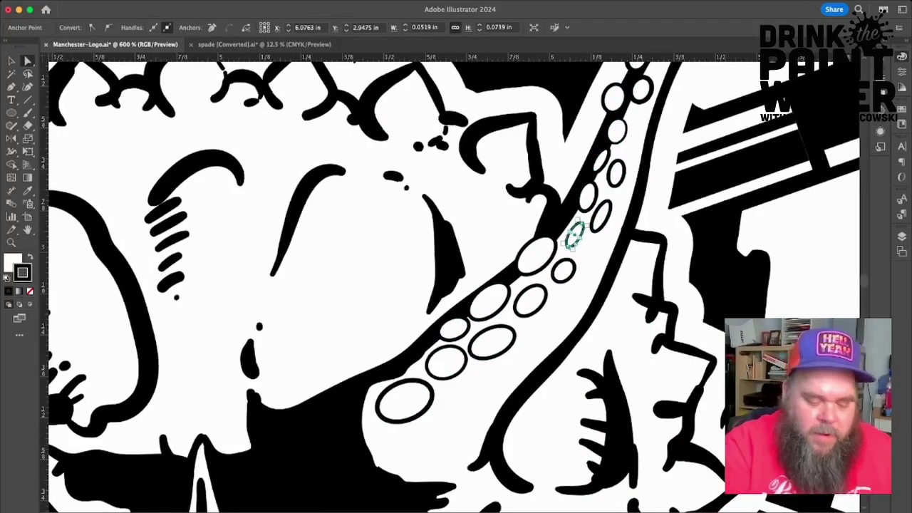
Review the whole logo at 100% and compare the stroke weights of the suckers at the base of both horns.
key(super+minus)
key(super+minus)
key(super+minus)
key(super+minus)
key(super+minus)
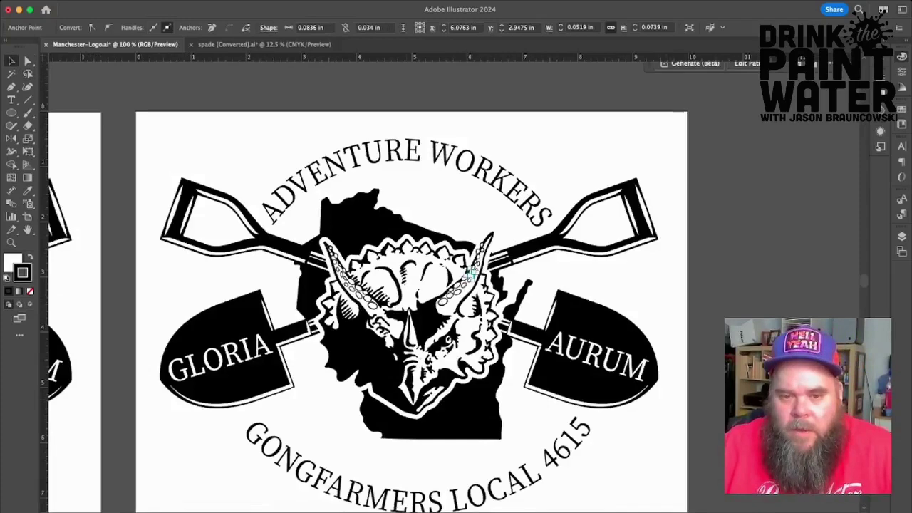
key(super+shift+a)
scroll(456, 285, left, 10)
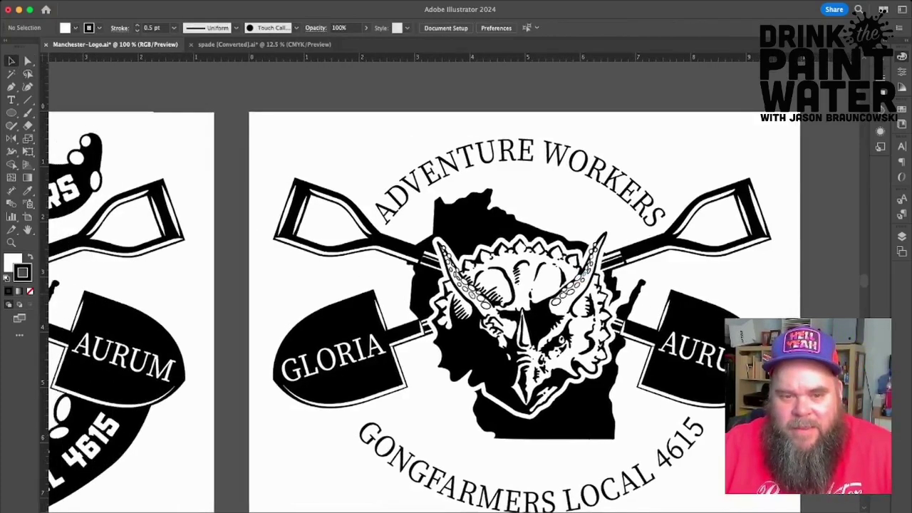
scroll(456, 286, right, 8)
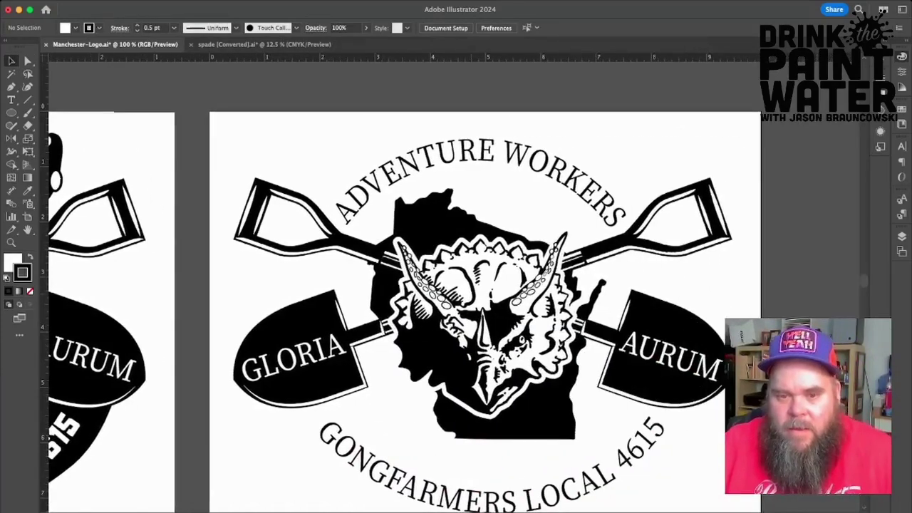
key(super+equal)
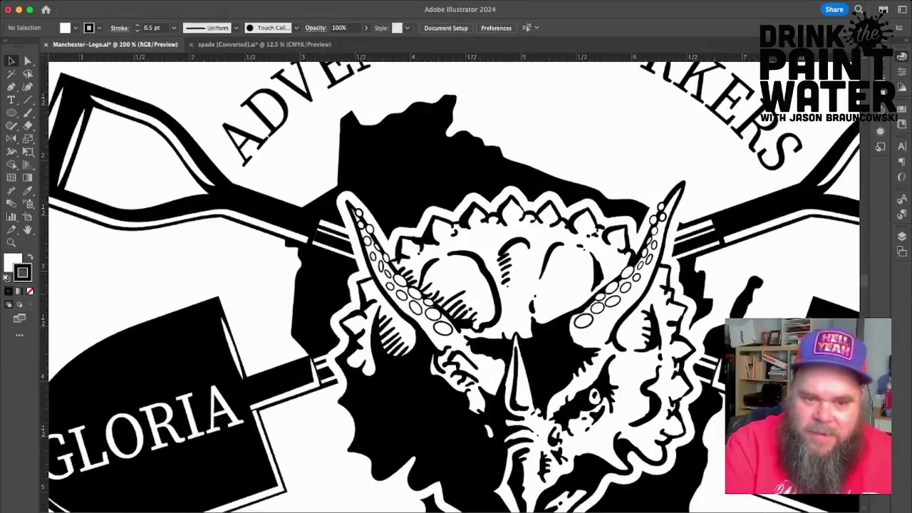
key(super+equal)
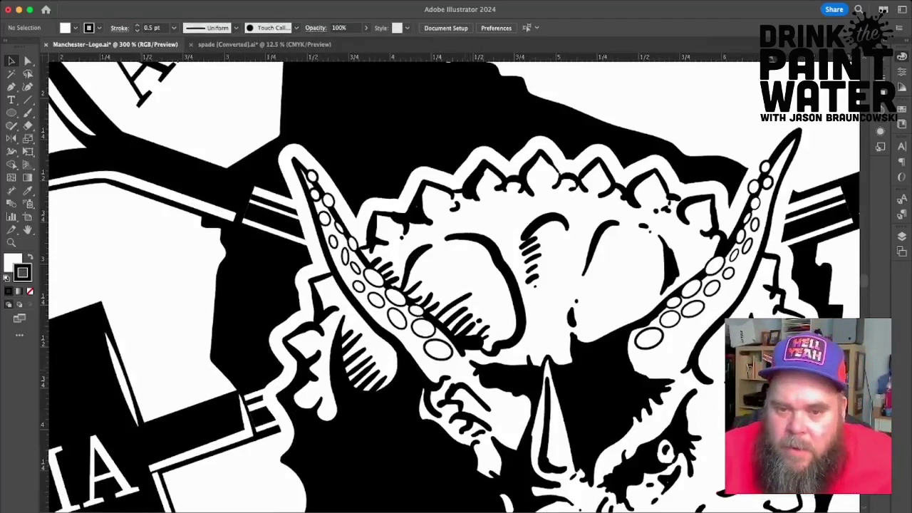
scroll(453, 283, right, 3)
click(367, 350)
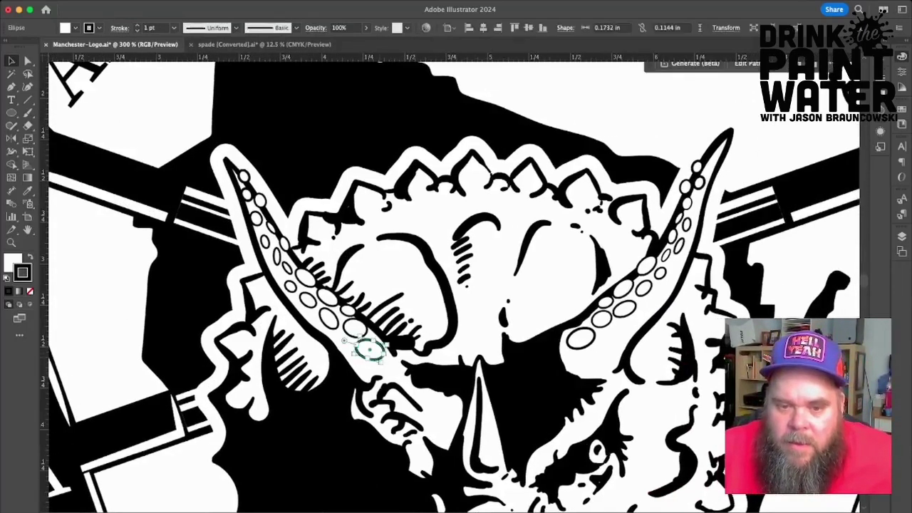
click(581, 340)
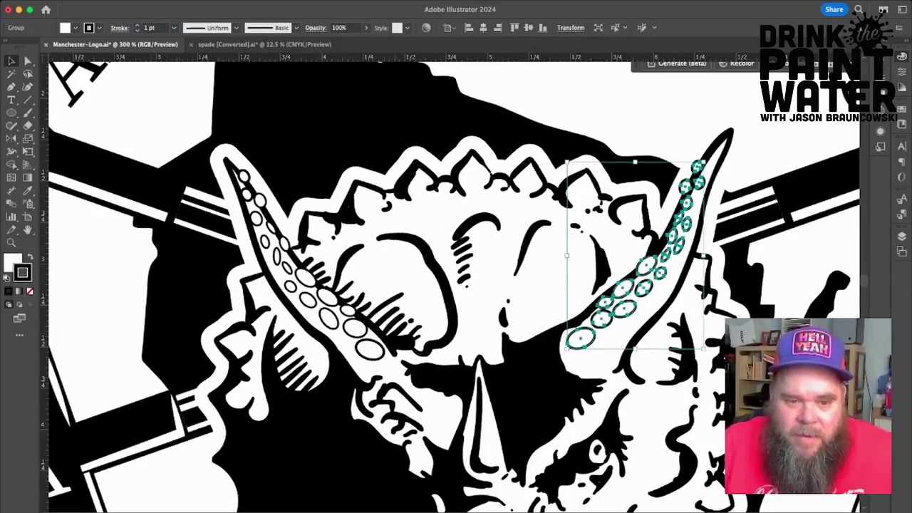
Select every sucker on the left horn, from base to tip, and set their strokes to 1 pt.
click(369, 349)
shift+click(355, 327)
shift+click(328, 319)
shift+click(348, 310)
shift+click(243, 175)
shift+click(246, 194)
shift+click(259, 200)
shift+click(256, 218)
shift+click(271, 228)
shift+click(285, 244)
shift+click(265, 243)
shift+click(277, 256)
shift+click(287, 268)
shift+click(290, 287)
shift+click(306, 278)
shift+click(308, 299)
shift+click(327, 297)
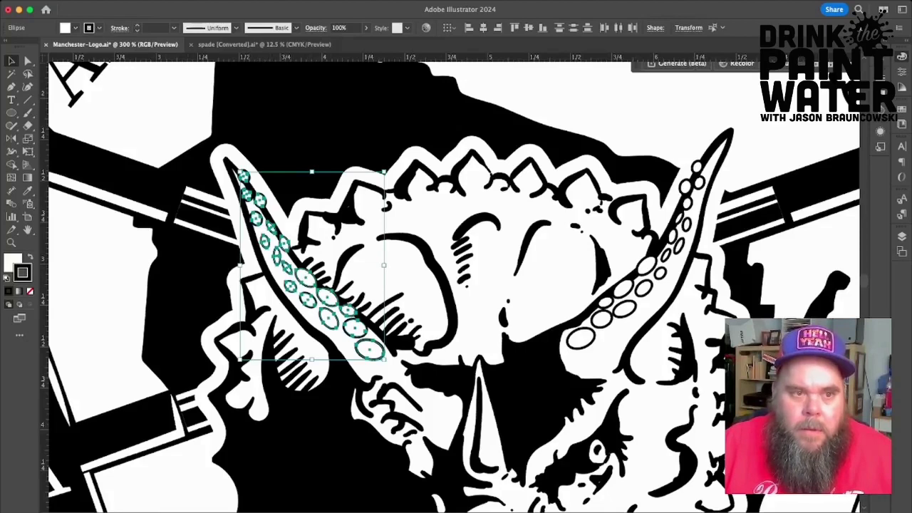
click(155, 28)
text(1)
key(Return)
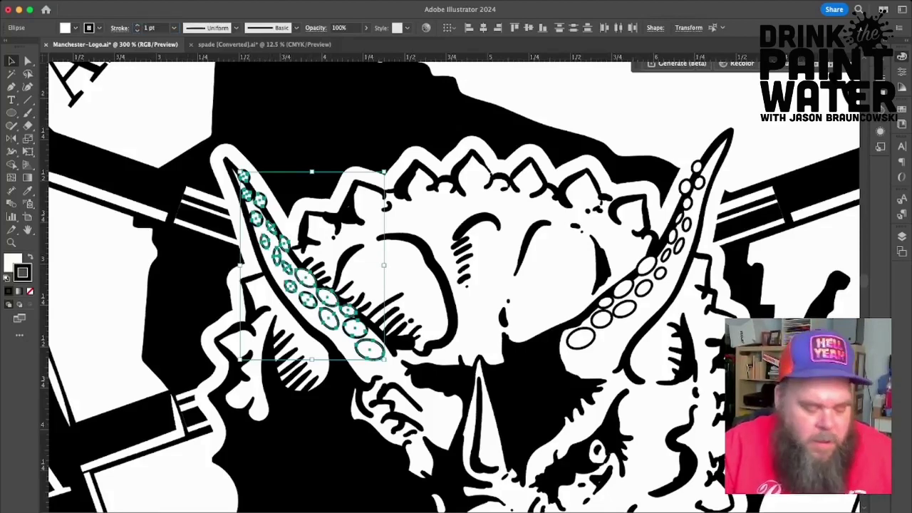
Deselect the left horn's suckers and review the whole logo at 100%.
key(super+minus)
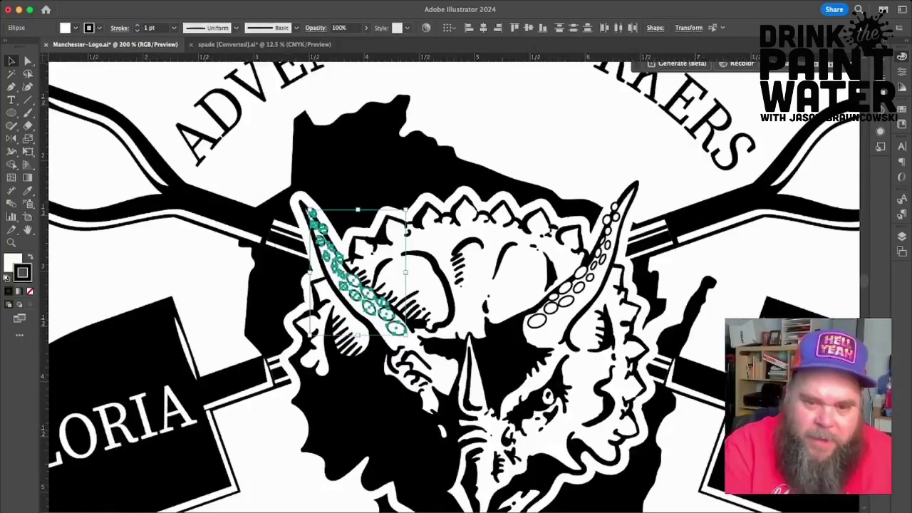
key(super+minus)
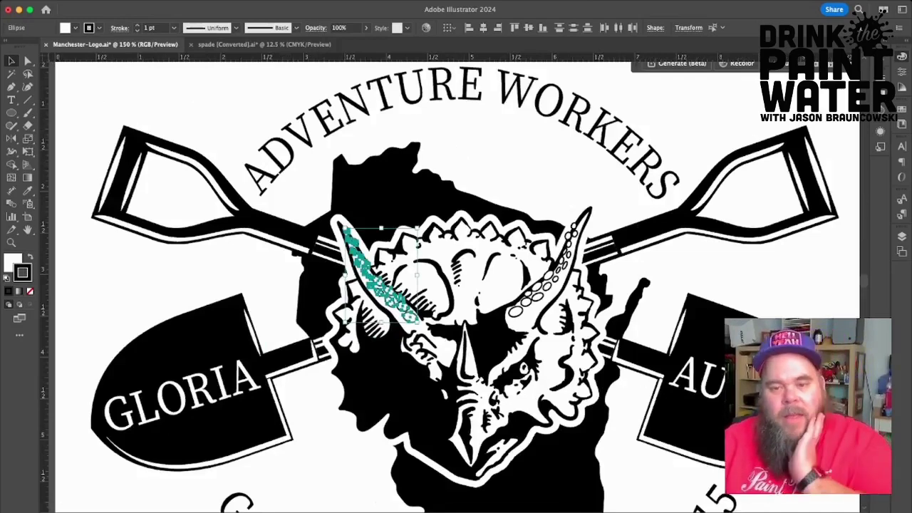
key(shift+super+a)
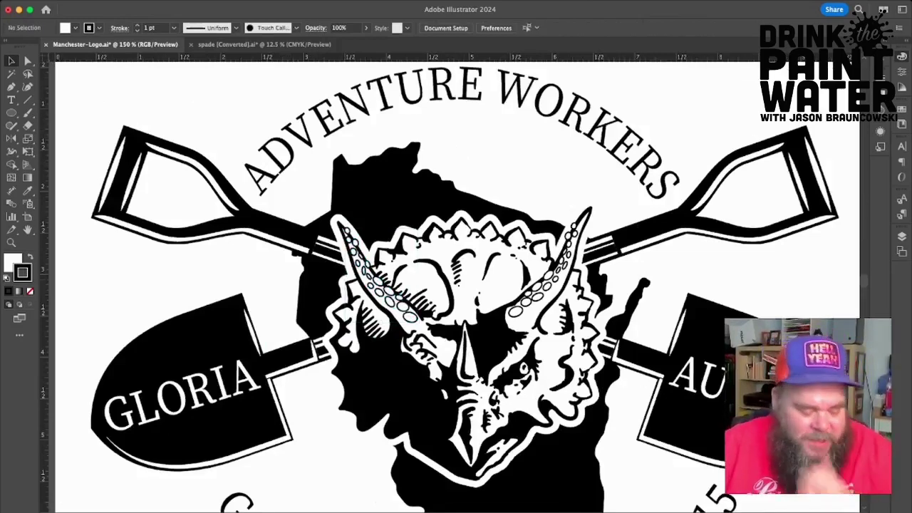
key(super+1)
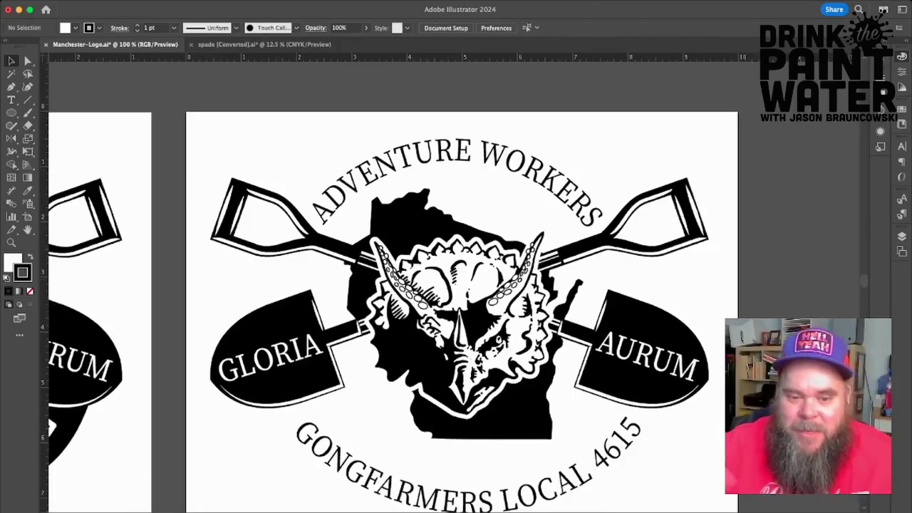
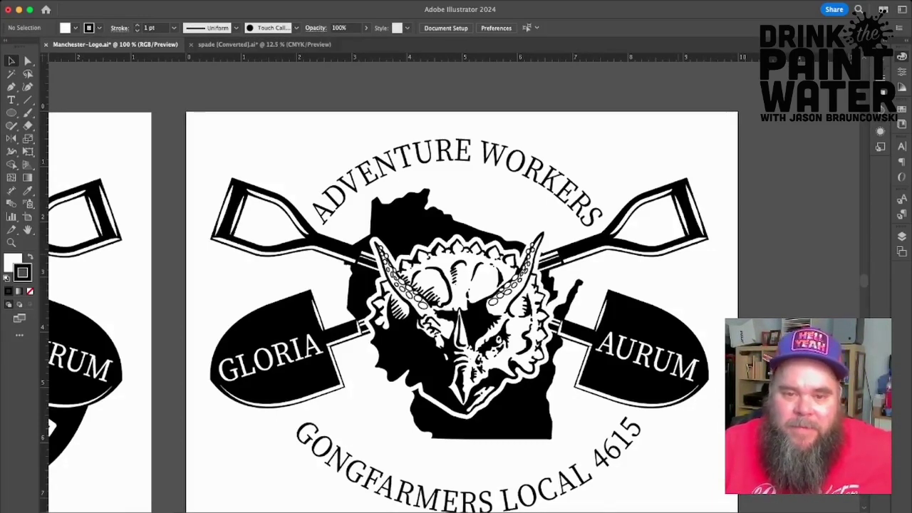
scroll(456, 285, down, 3)
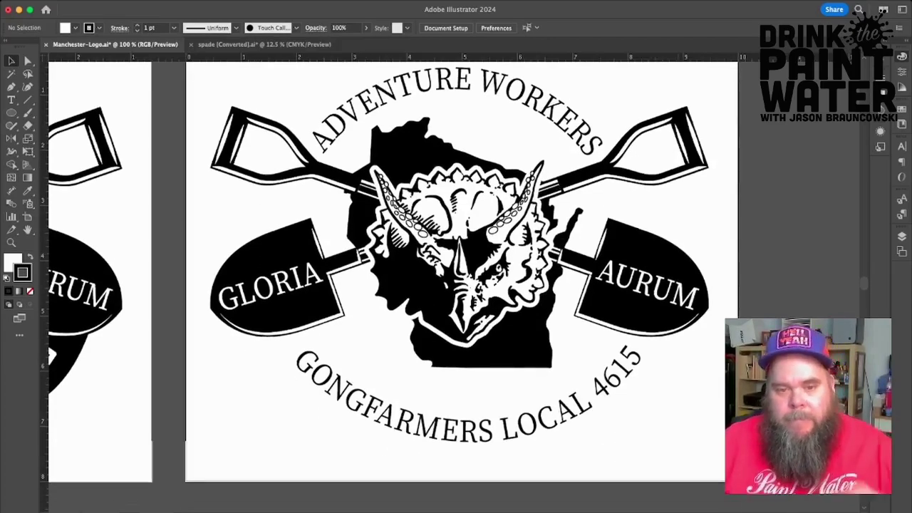
scroll(457, 285, up, 4)
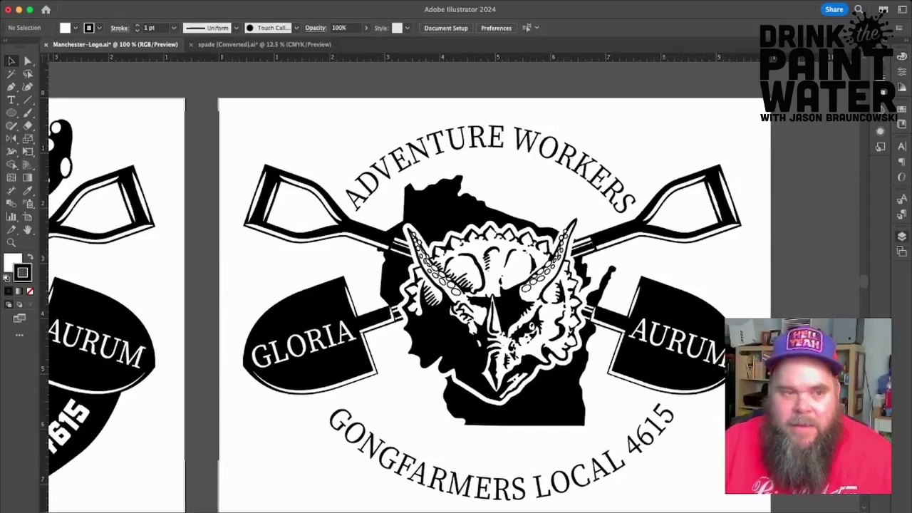
Draw a circle about 5.15 in across over the emblem with no fill and a 6 pt black stroke.
key(l)
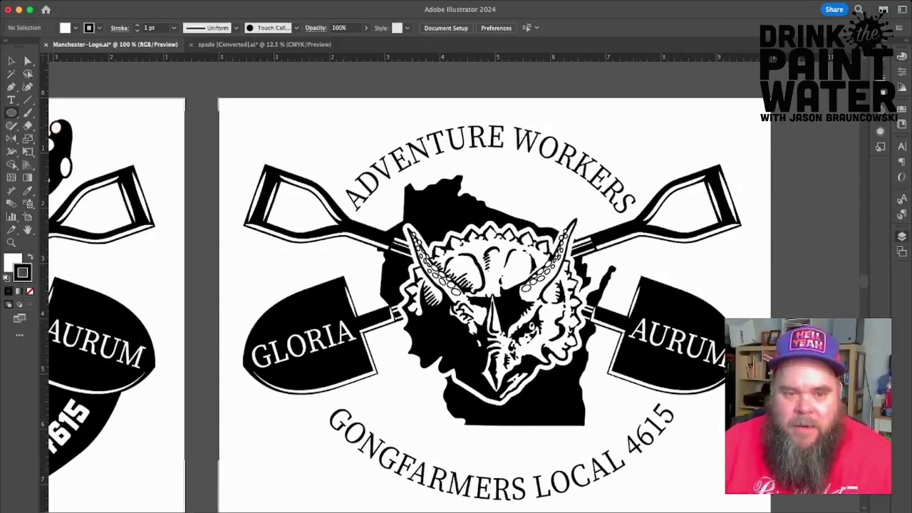
drag(311, 199, 597, 486)
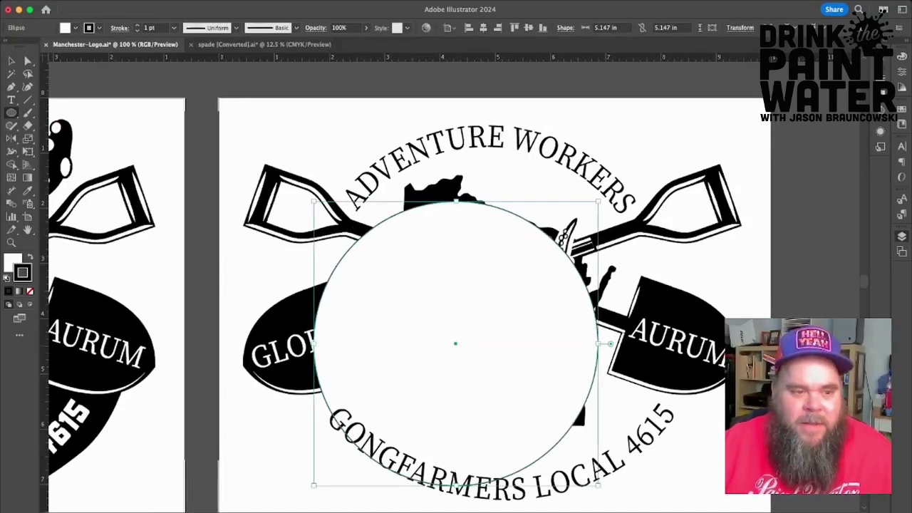
key(x)
key(slash)
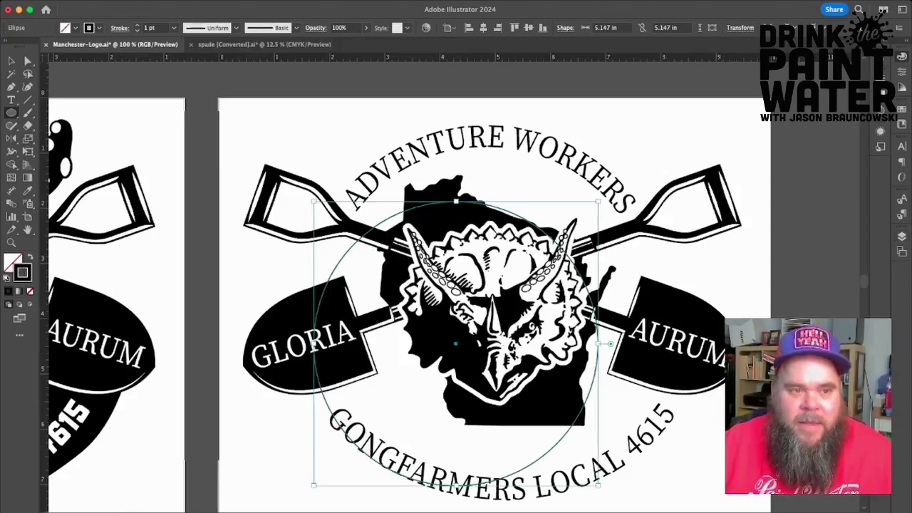
click(136, 26)
click(137, 25)
click(137, 25)
click(137, 26)
click(137, 25)
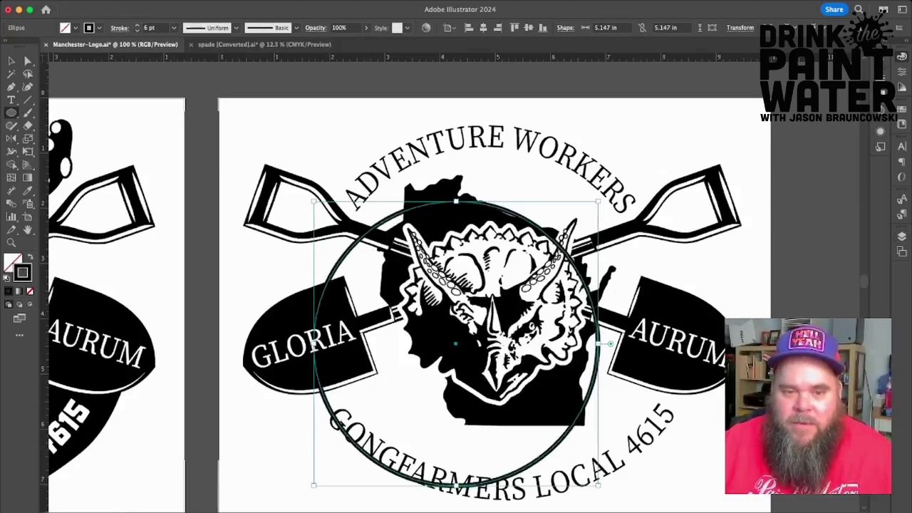
Center the circle inside the curved lettering and enlarge it to about 5.39 by 5.42 in.
key(v)
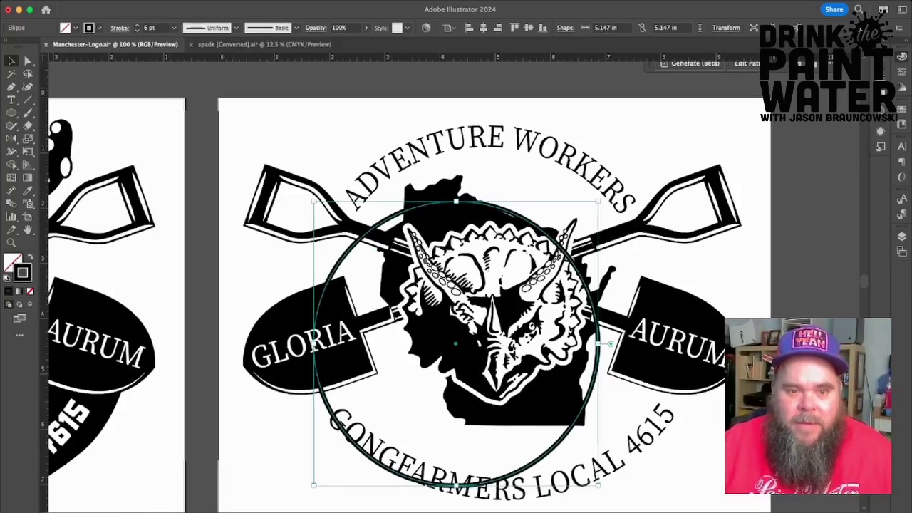
drag(457, 344, 491, 305)
drag(491, 448, 490, 462)
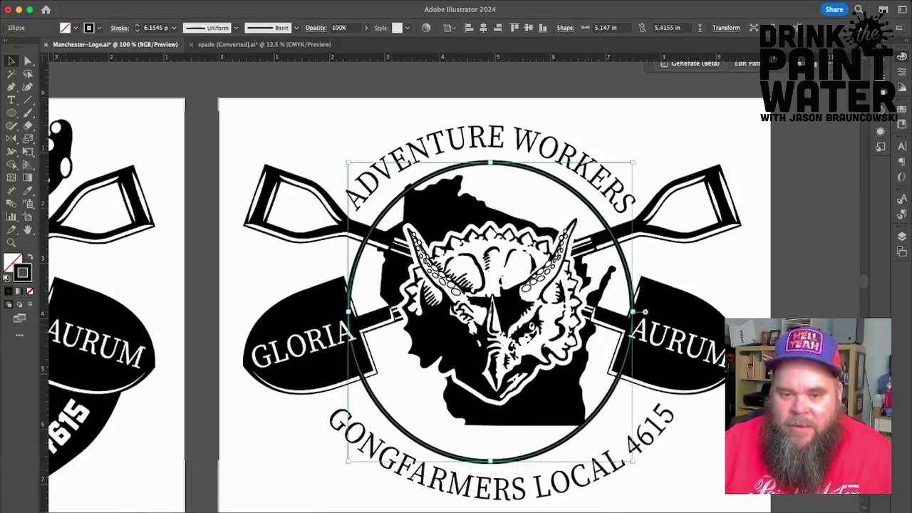
drag(633, 312, 645, 312)
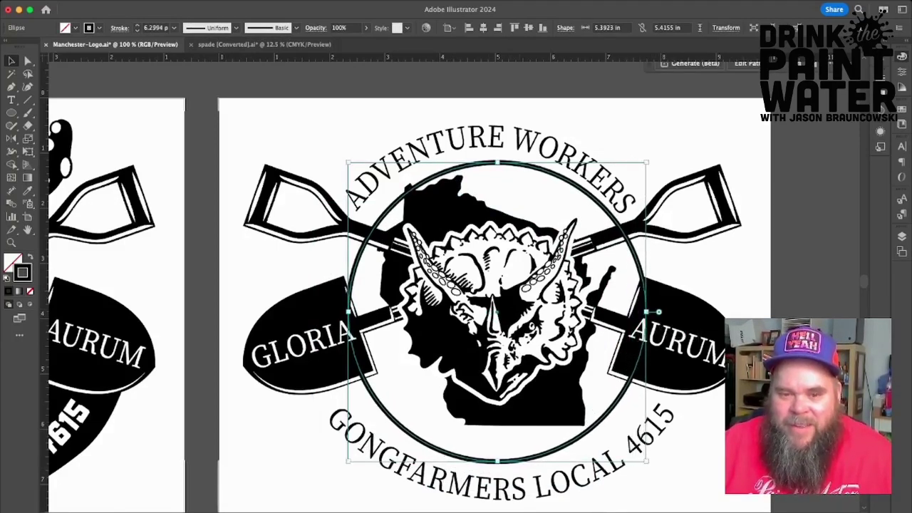
drag(497, 312, 492, 312)
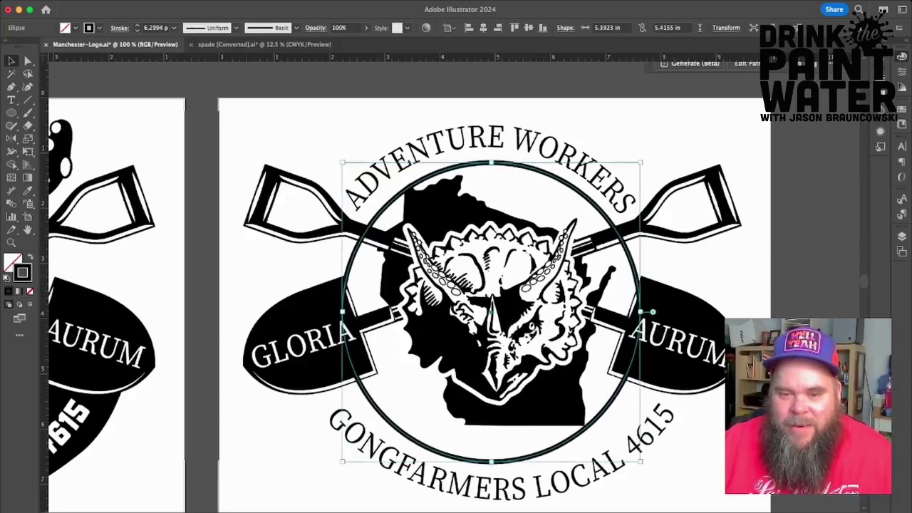
key(super+shift+a)
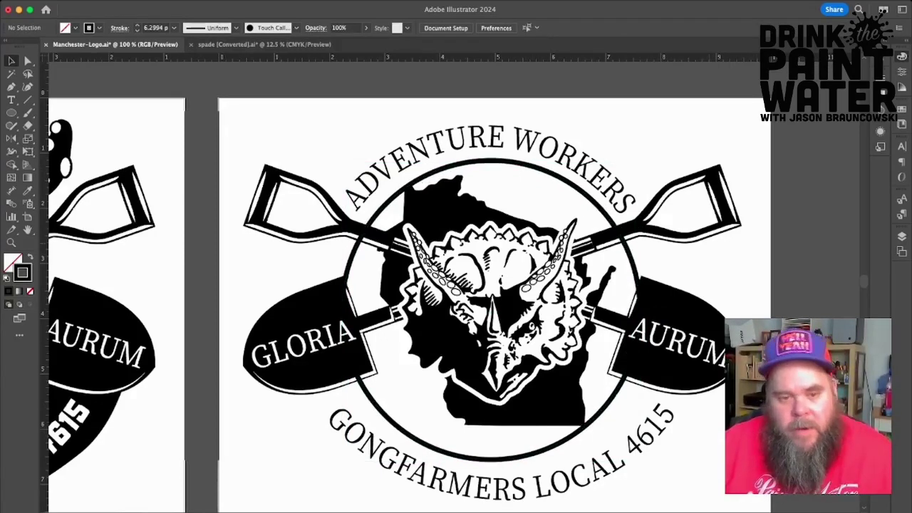
Compare the triceratops head without and with the suckers by undoing and redoing the recent changes.
key(super+equal)
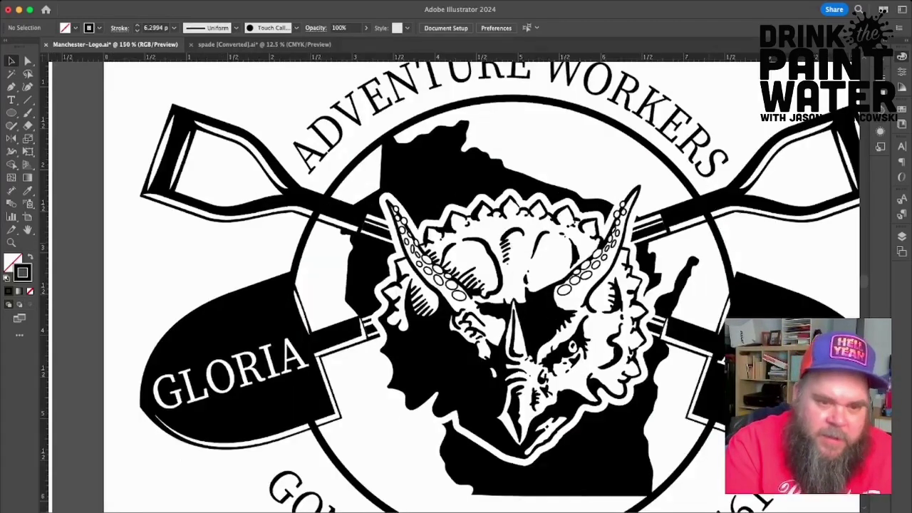
key(super+equal)
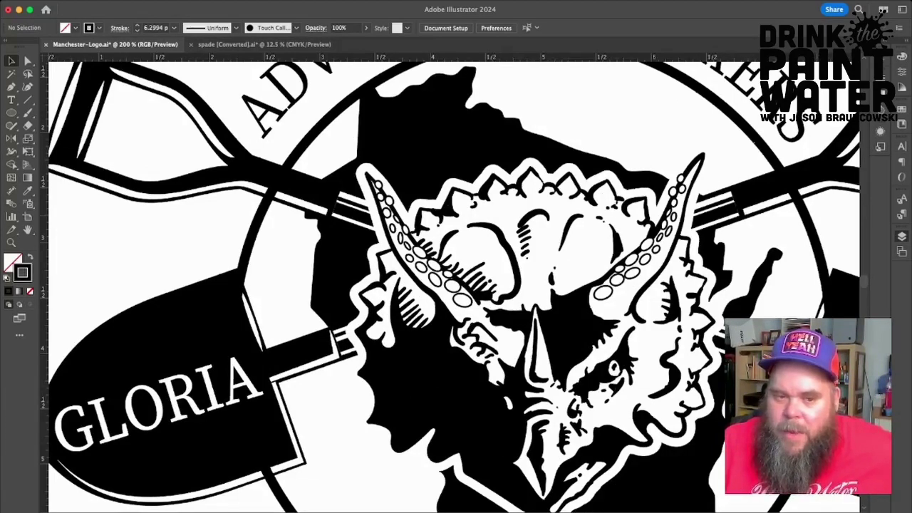
key(super+z)
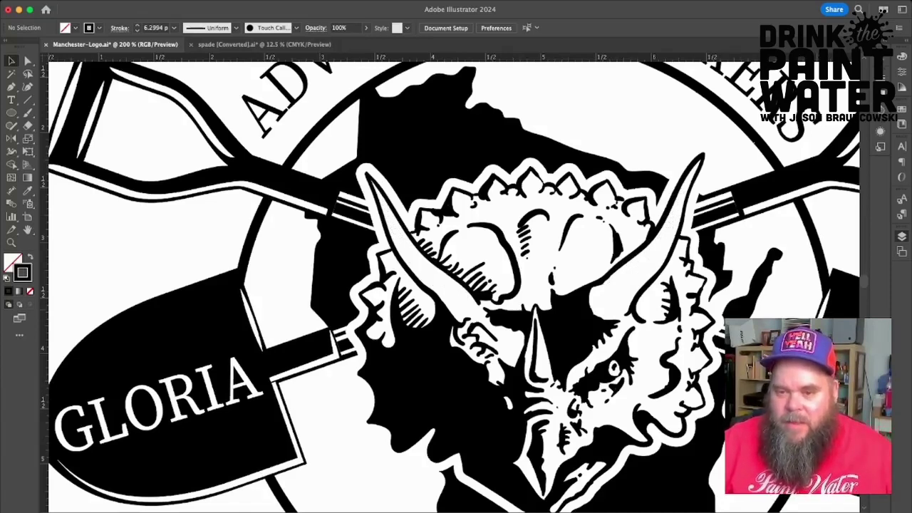
key(super+shift+z)
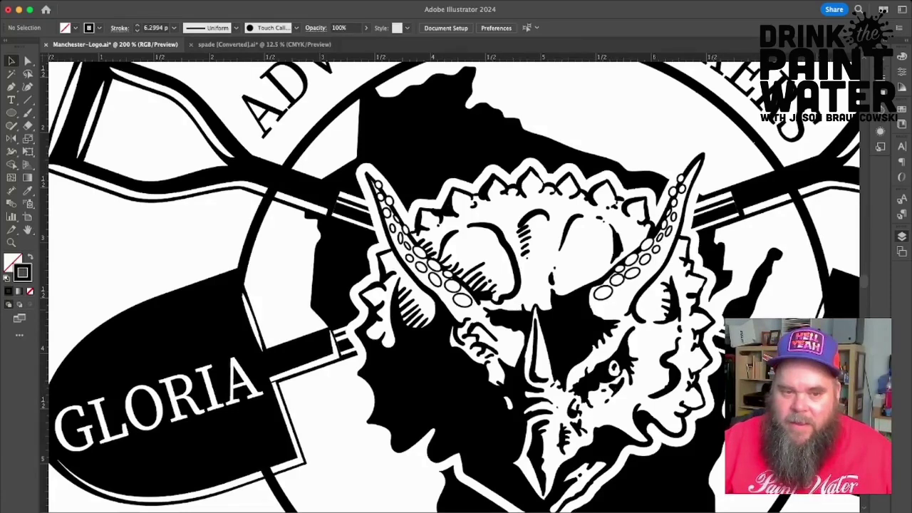
Cut the circle and paste it onto a different layer.
click(756, 142)
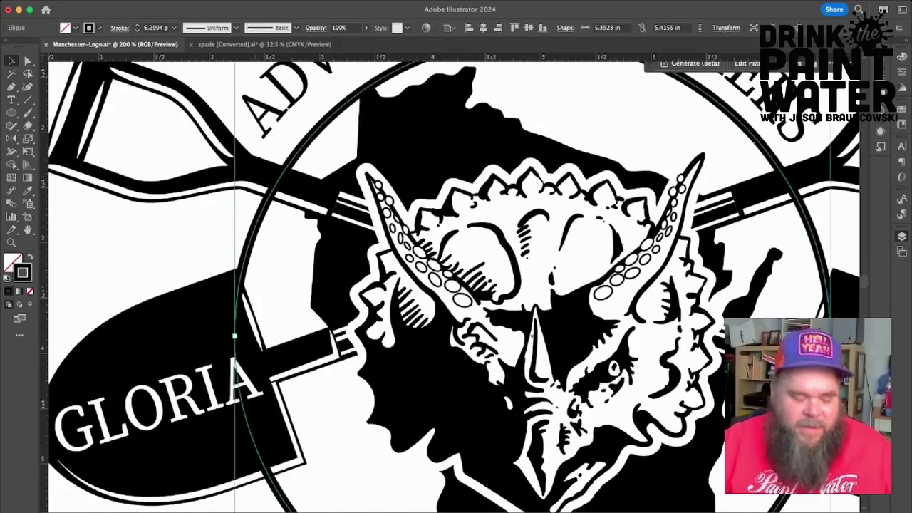
key(super+x)
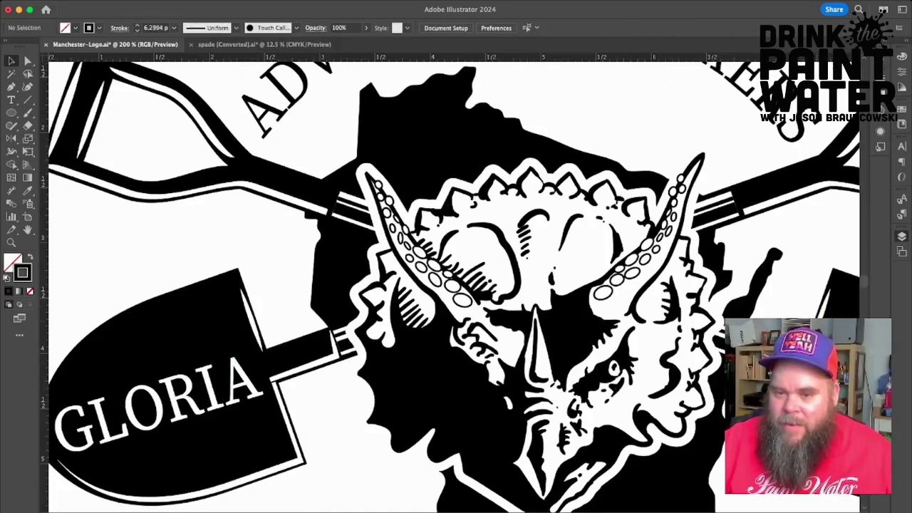
key(super+z)
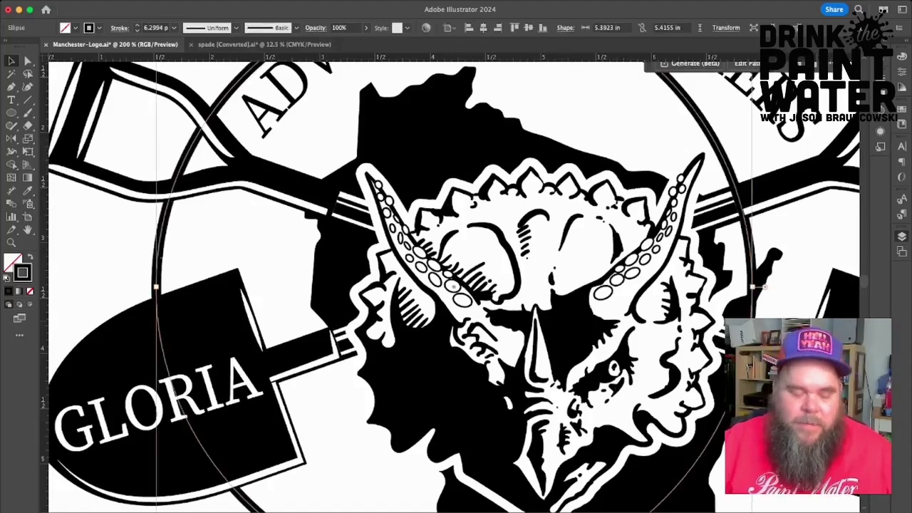
Move the pasted circle back to the center of the emblem, between the upper and lower curved text.
key(super+minus)
key(super+minus)
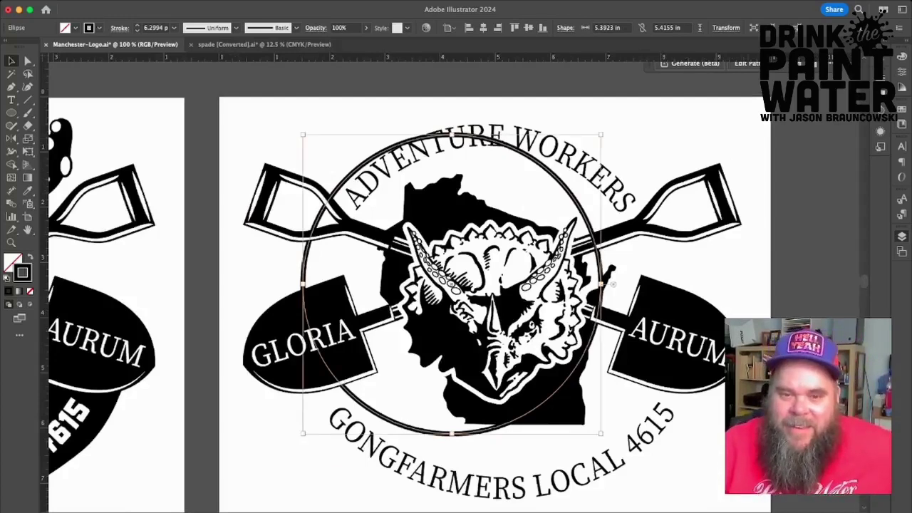
drag(452, 283, 488, 306)
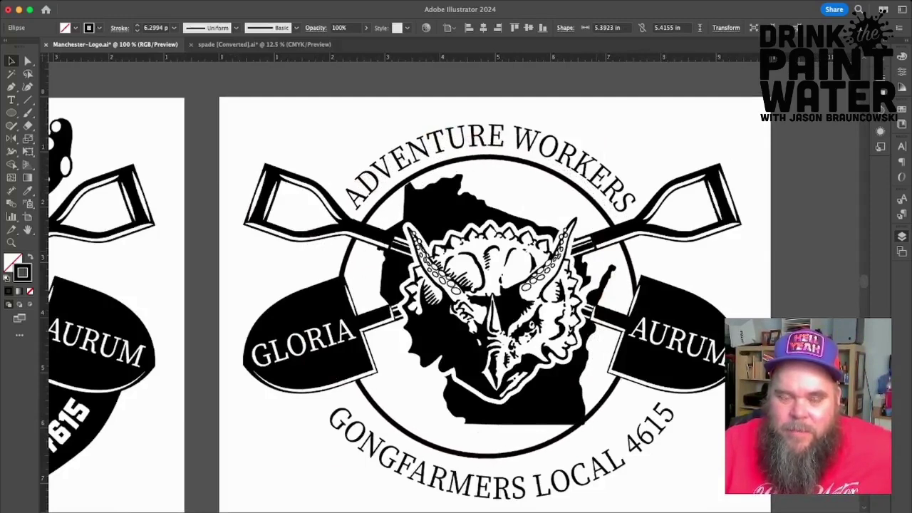
click(636, 305)
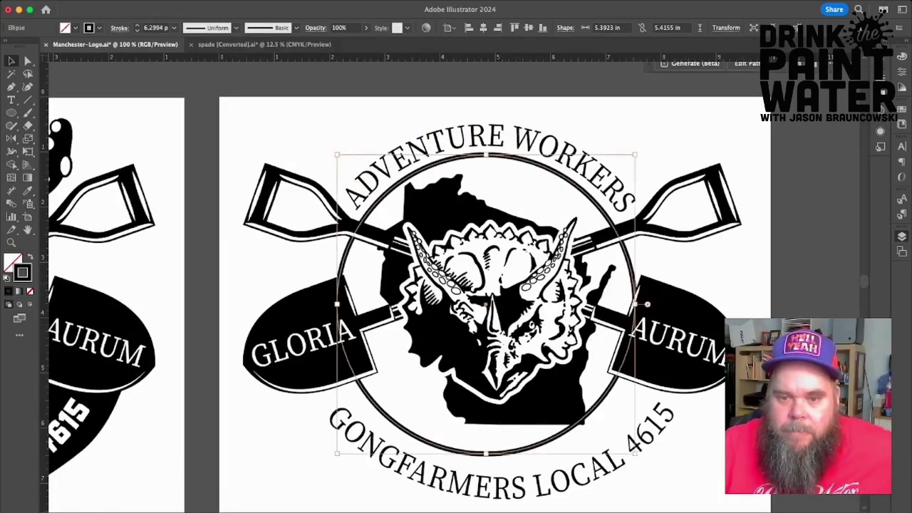
key(super+shift+a)
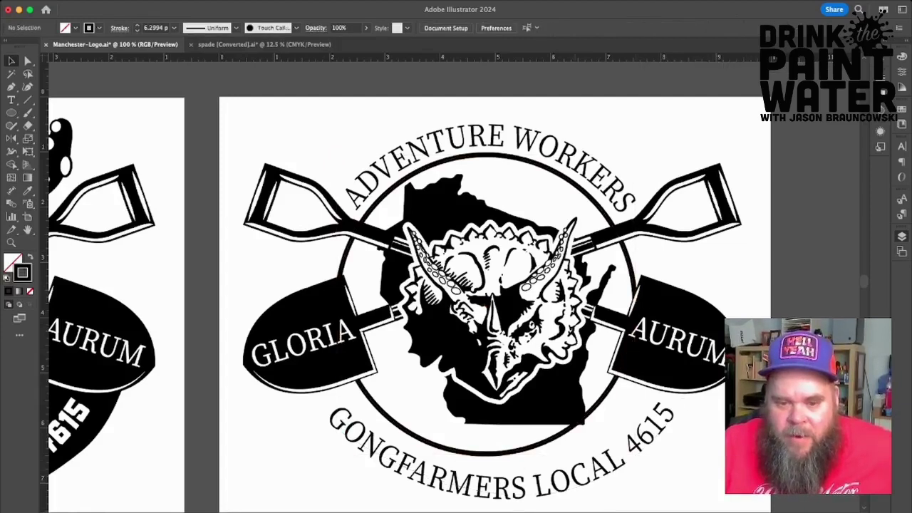
Delete the stray white curved Adumu text overlapping the circle's lower edge and check the artboard for other leftover objects.
click(674, 397)
drag(511, 486, 506, 462)
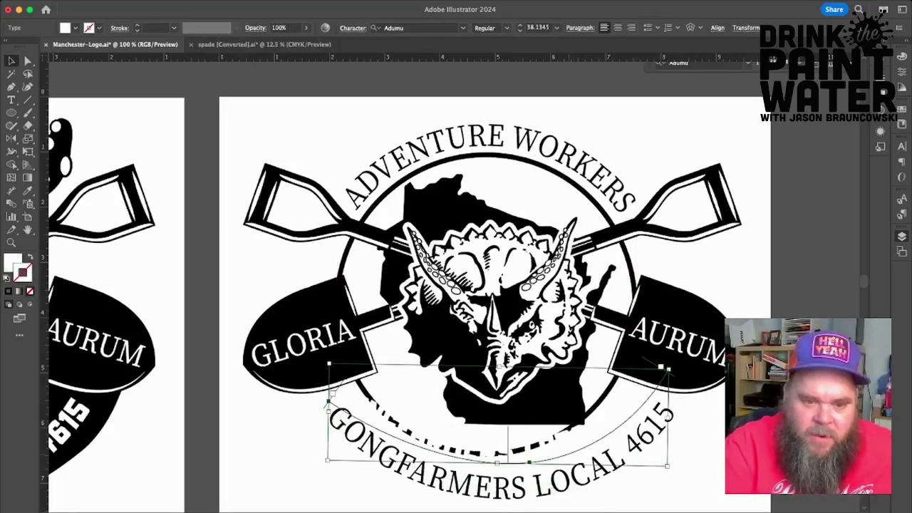
key(Delete)
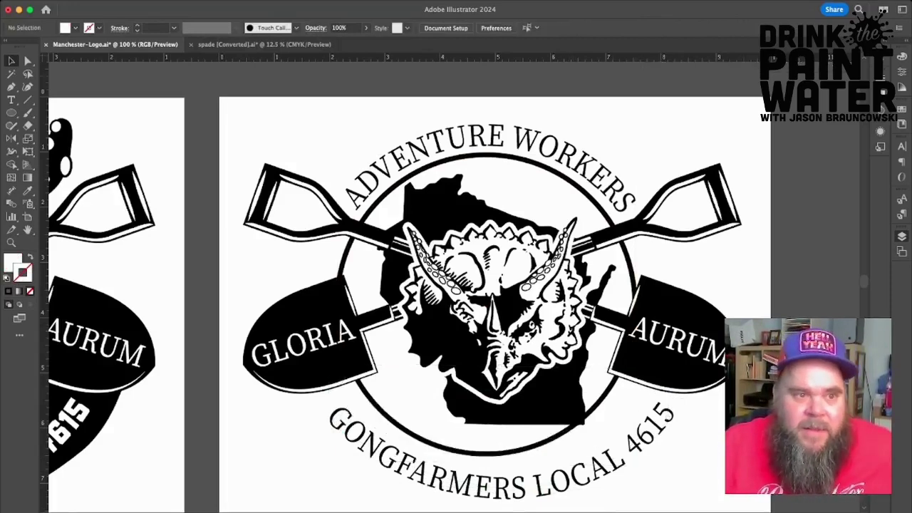
key(super+a)
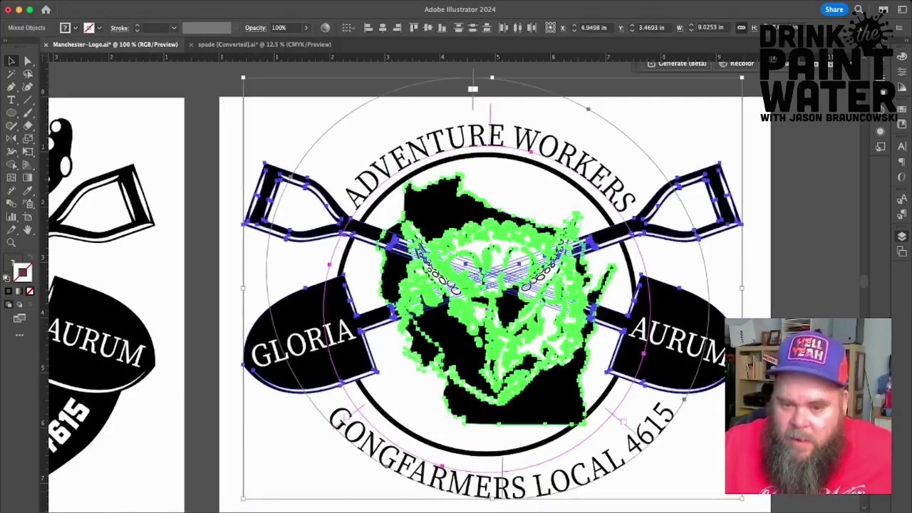
key(super+shift+a)
Scale the curved GONGFARMERS LOCAL 4615 text to about 37.5 pt and nudge it to follow the circle's lower edge.
drag(507, 486, 498, 481)
click(497, 483)
drag(281, 172, 316, 191)
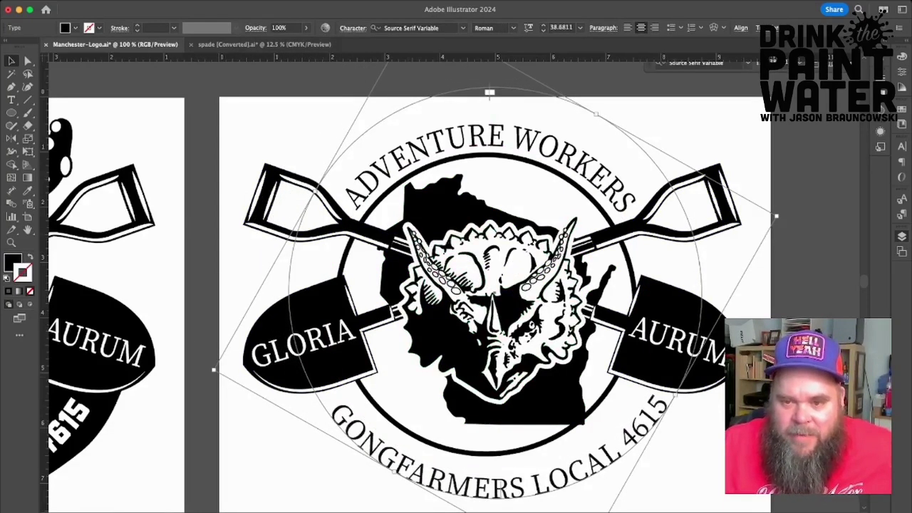
drag(777, 216, 763, 215)
key(Right)
key(Right)
key(Right)
key(Left)
key(Left)
key(Left)
key(Down)
key(Right)
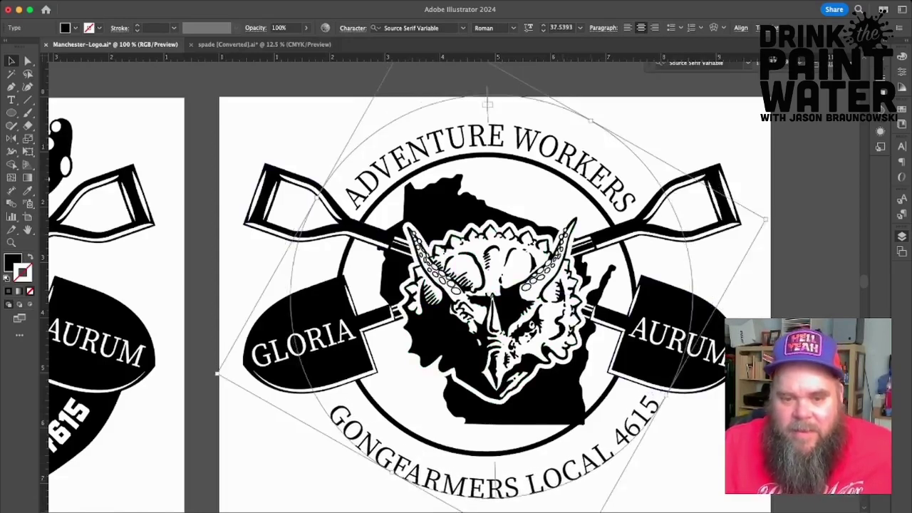
Enlarge the black ring around the emblem to about 5.59 in wide so it sits closer to the lower curved text.
click(525, 437)
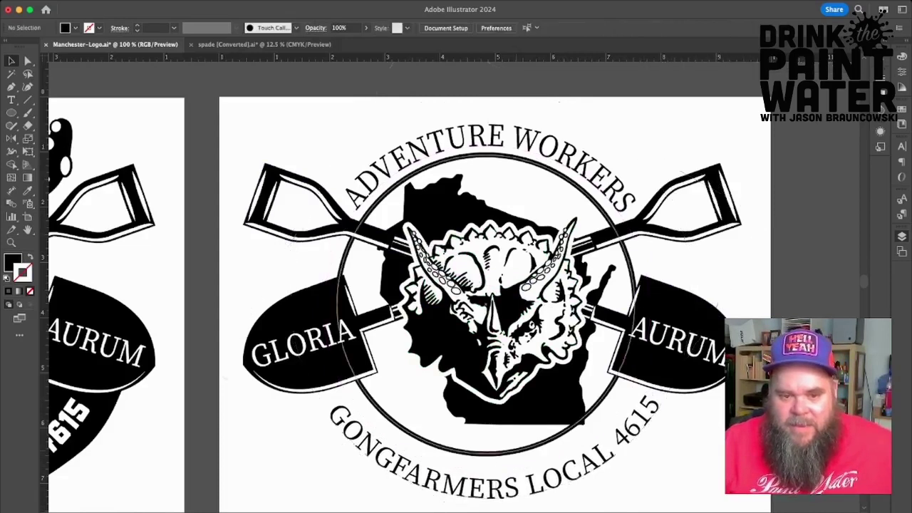
drag(525, 450, 528, 447)
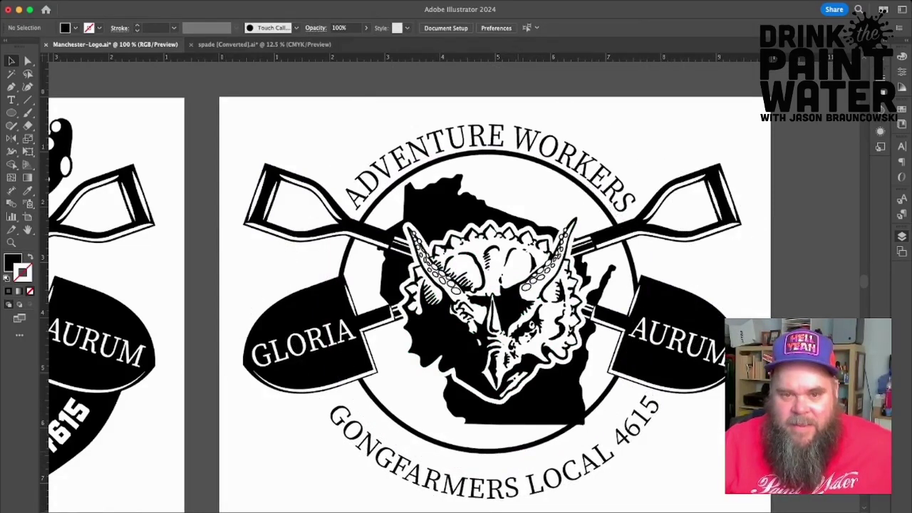
click(528, 449)
click(530, 416)
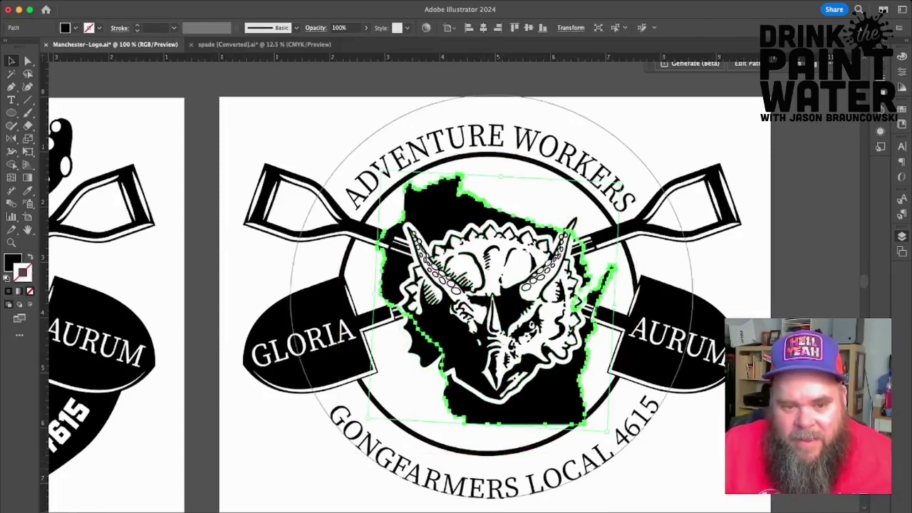
click(530, 449)
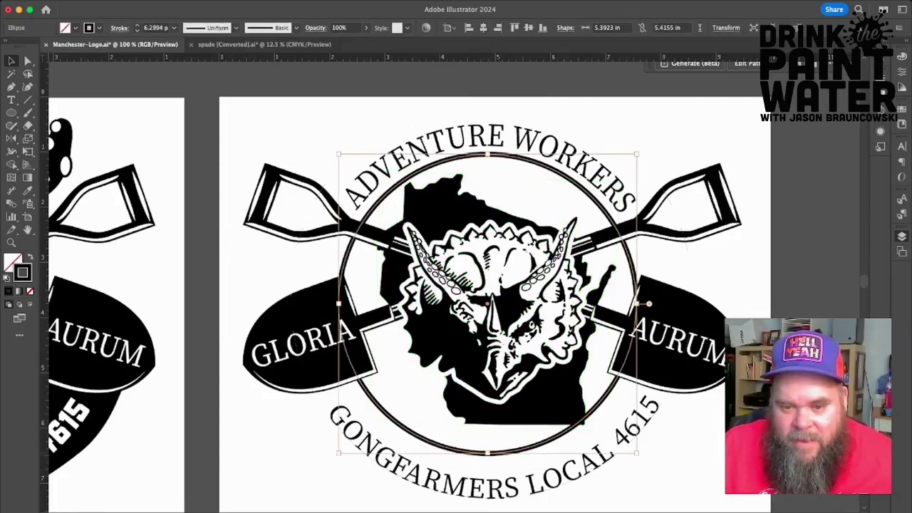
drag(638, 454, 649, 465)
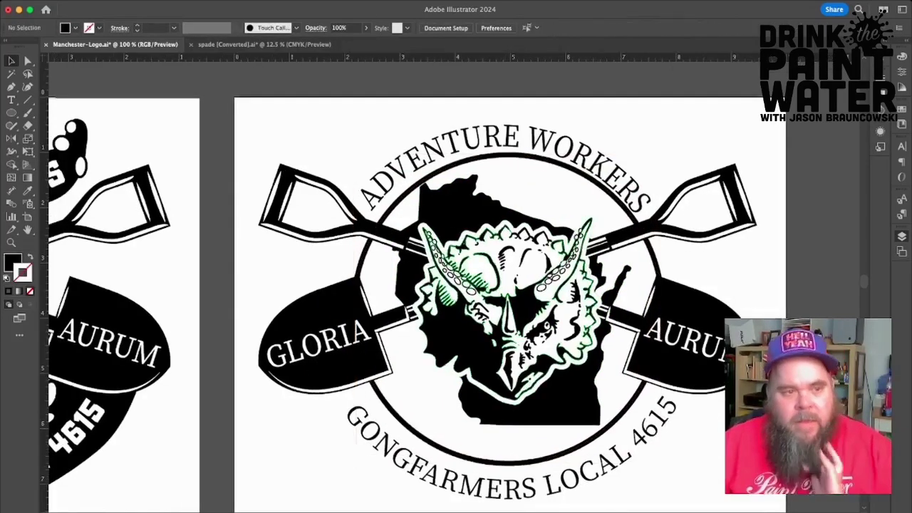
Add the point text "ESTD. 2024" in an empty area above the shovel handle.
key(t)
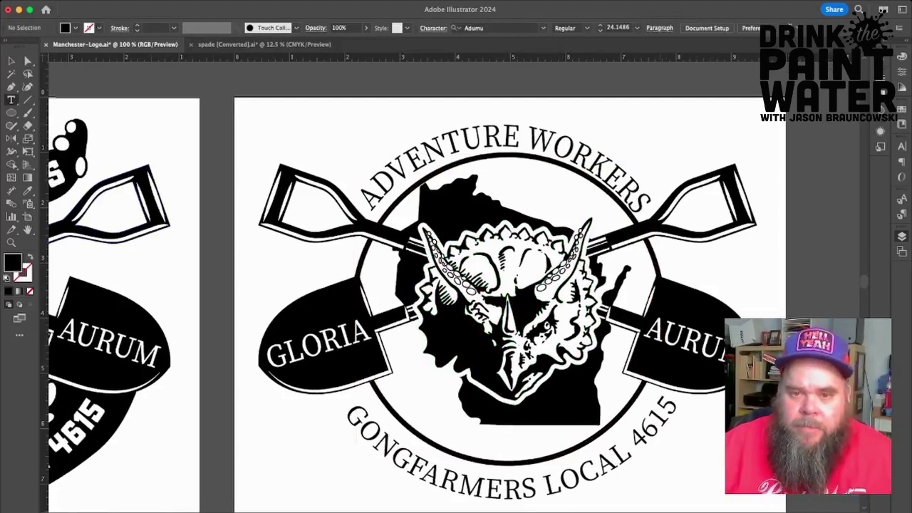
click(676, 125)
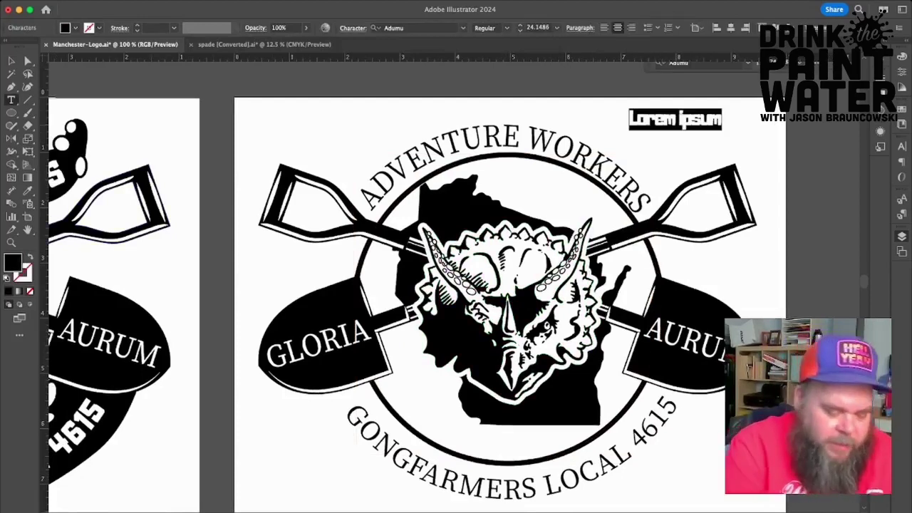
text(ESTD.)
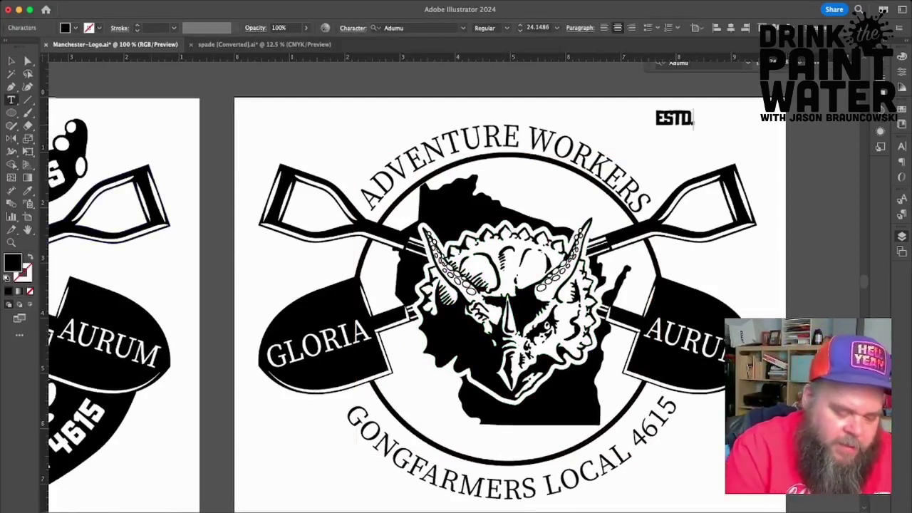
text( 2024)
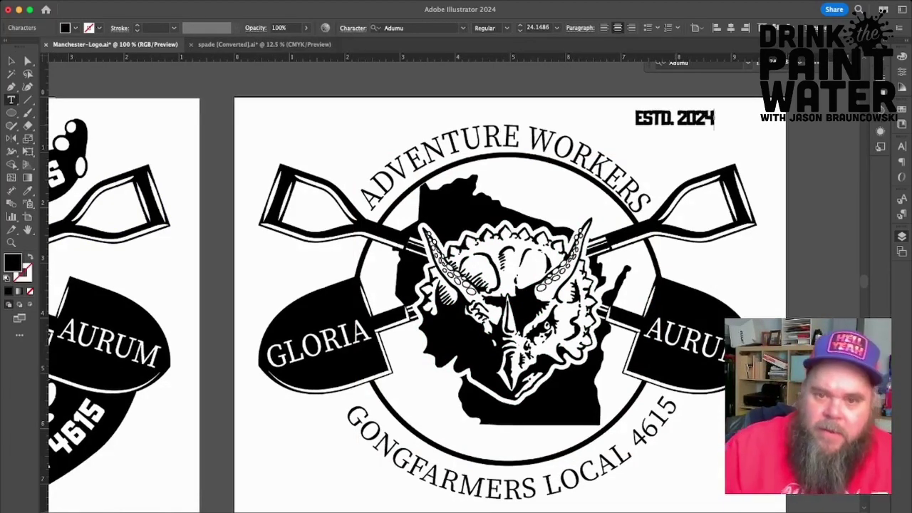
Match the ESTD. 2024 text to the curved lettering's Source Serif Variable style, then scale it to about 23 pt beneath the state shape inside the ring.
triple_click(653, 120)
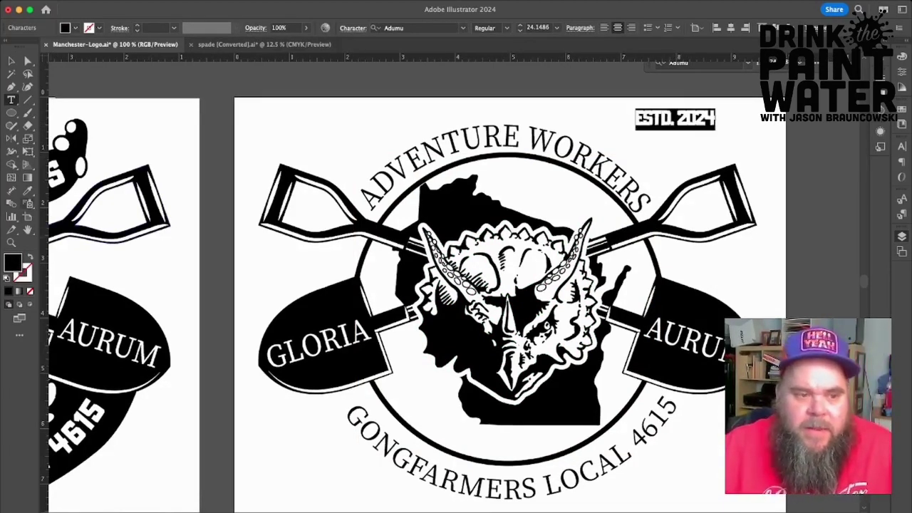
click(28, 191)
click(429, 152)
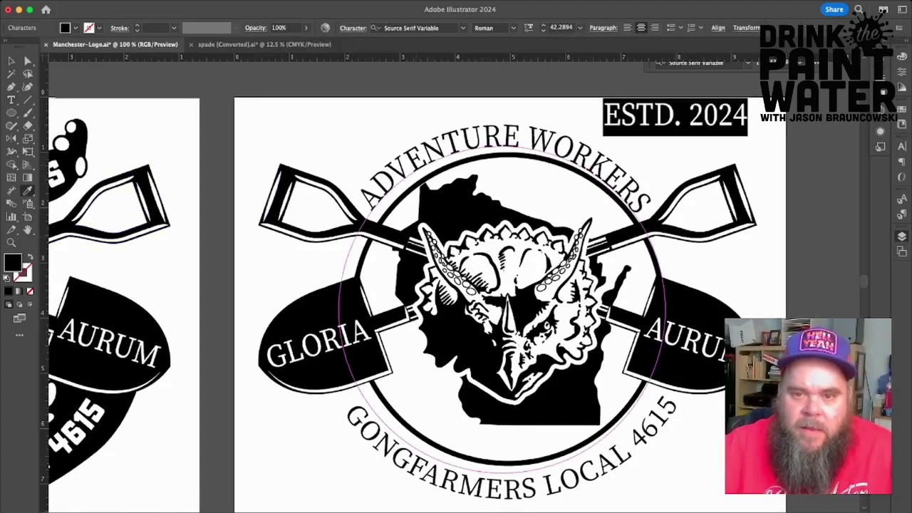
key(v)
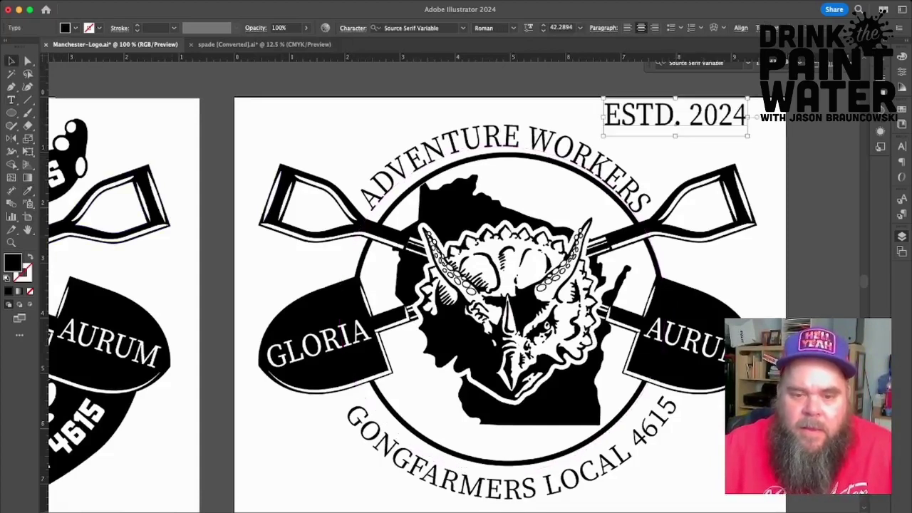
drag(748, 99, 532, 439)
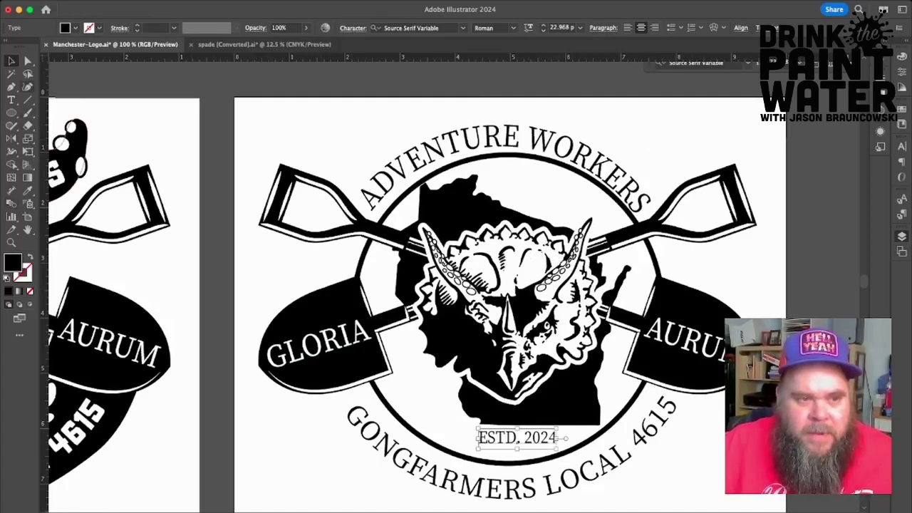
Widen the tracking of the ESTD. 2024 text slightly and shift the text toward the ring's horizontal center.
click(11, 100)
drag(479, 437, 557, 438)
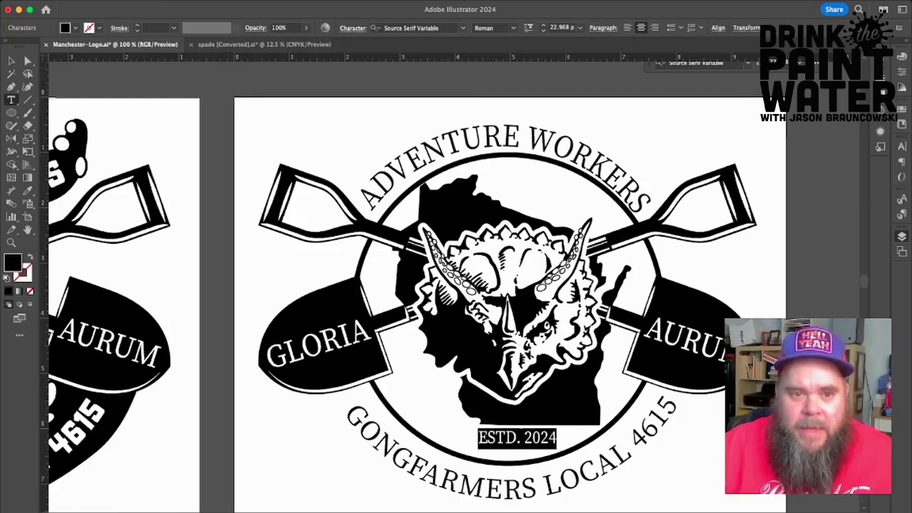
key(alt+Right)
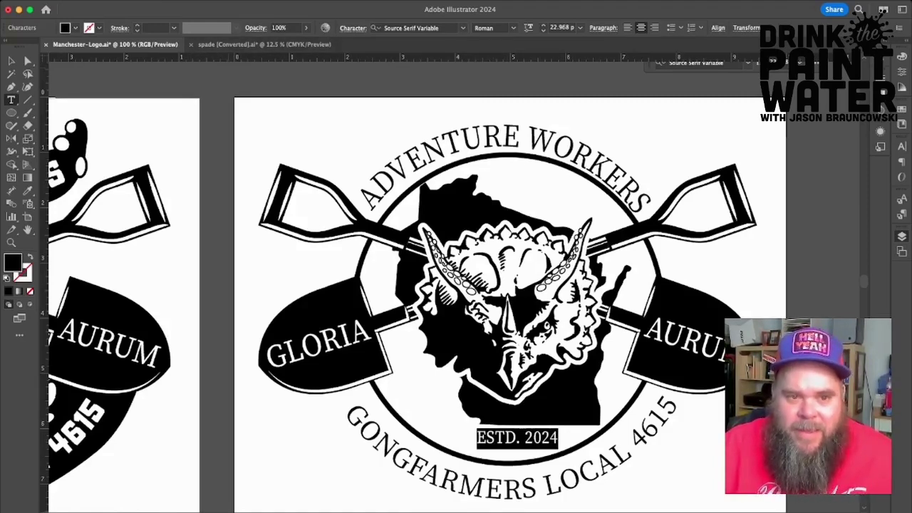
key(alt+Right)
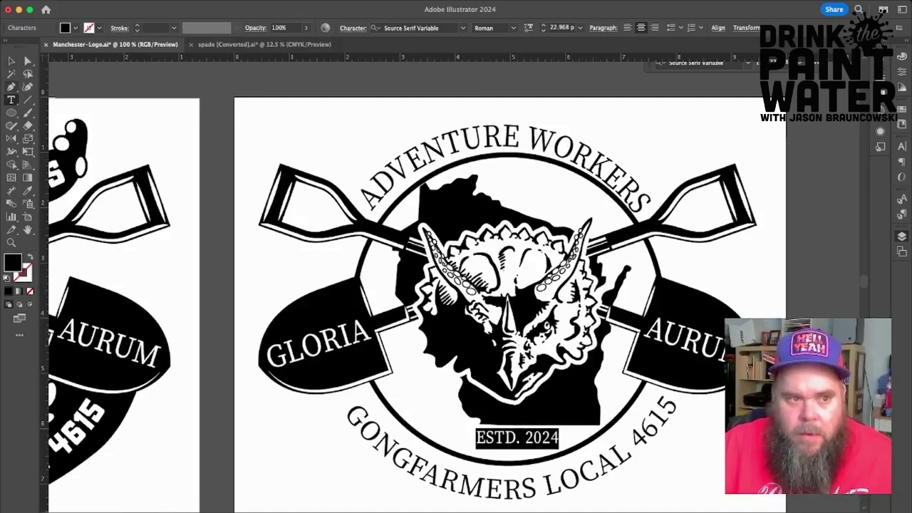
click(12, 61)
key(super+shift+a)
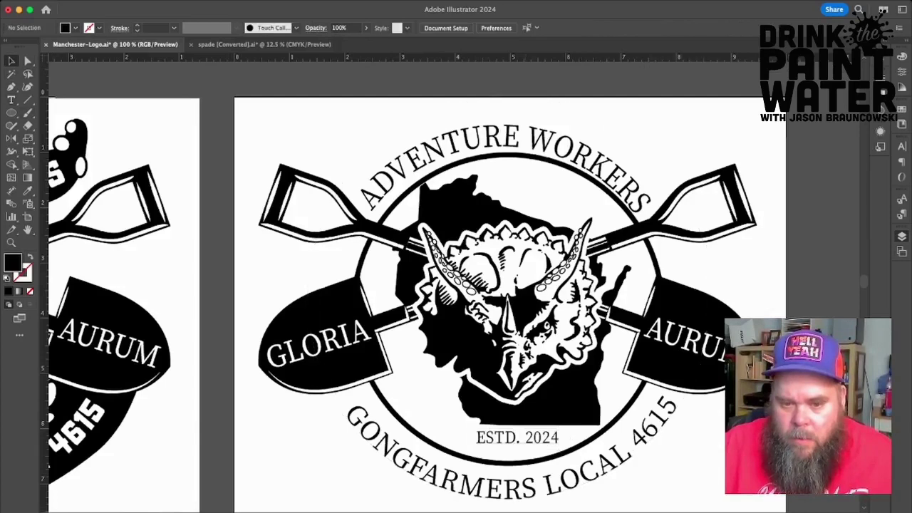
mouse_move(519, 439)
mouse_down()
mouse_move(533, 440)
mouse_move(512, 440)
mouse_up()
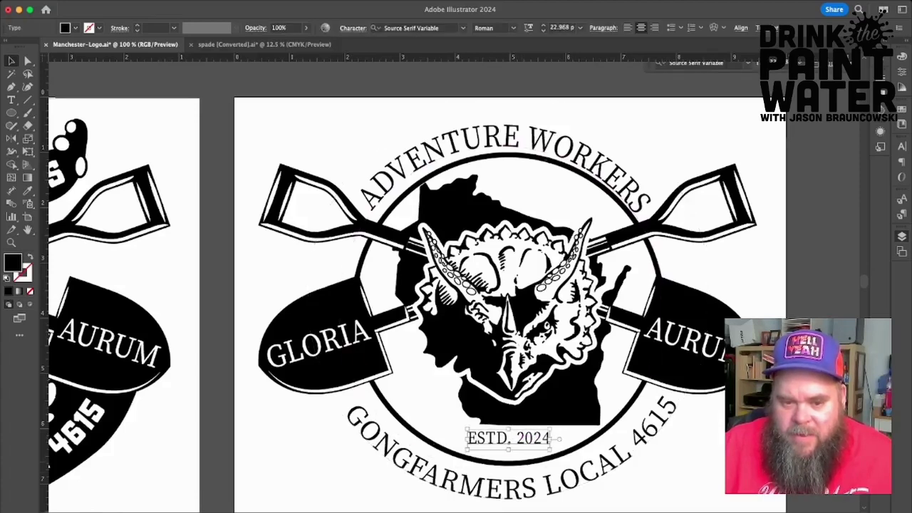
click(512, 464)
shift+click(536, 410)
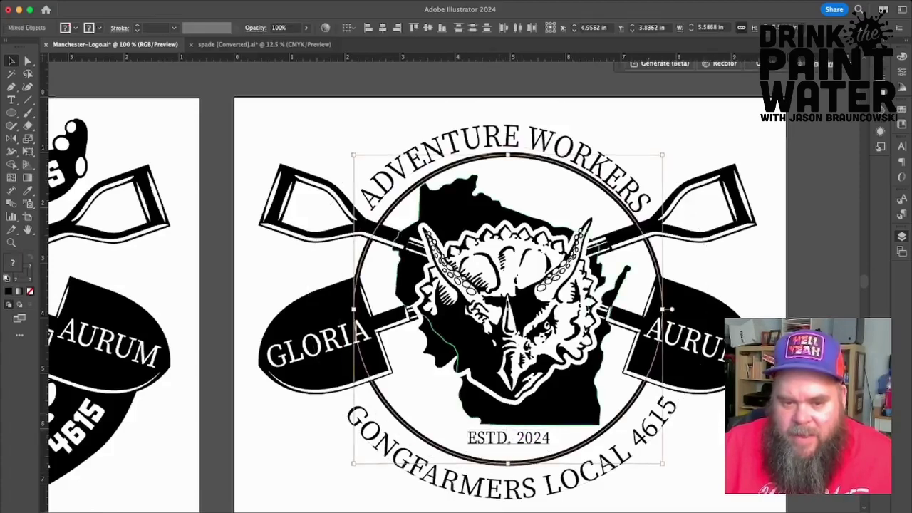
shift+click(519, 389)
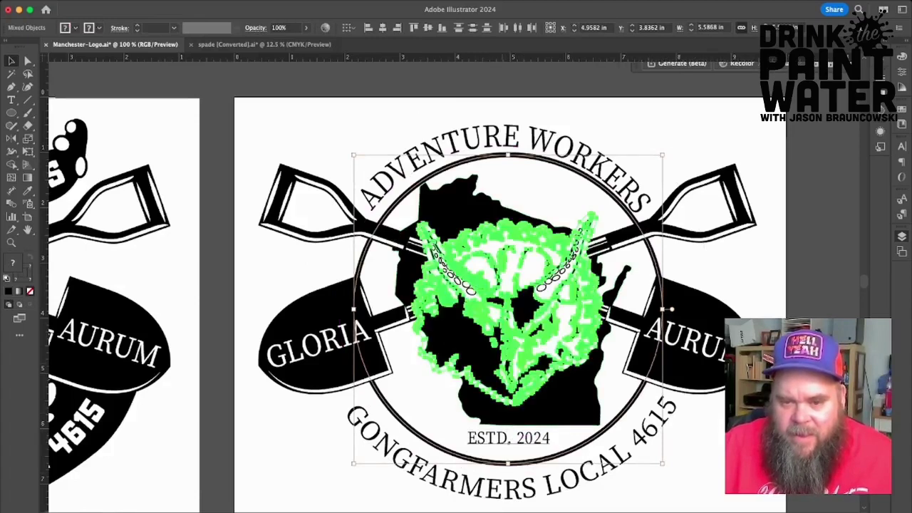
click(549, 112)
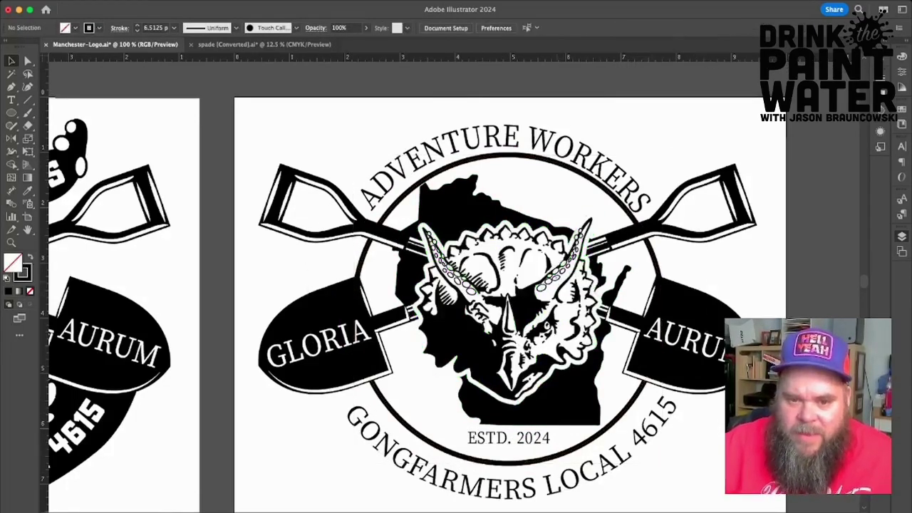
Group all the small sucker ellipses on the triceratops's left tentacle horn.
click(555, 279)
click(472, 290)
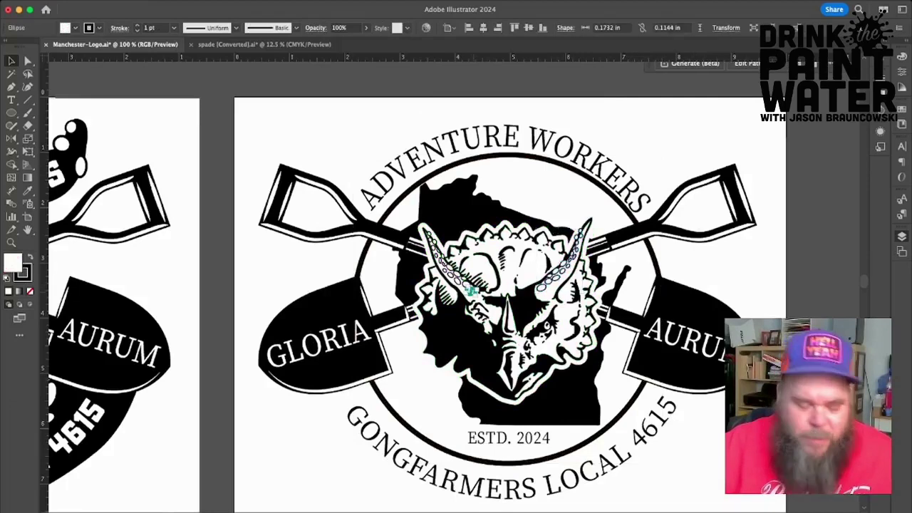
key(super+equal)
key(super+equal)
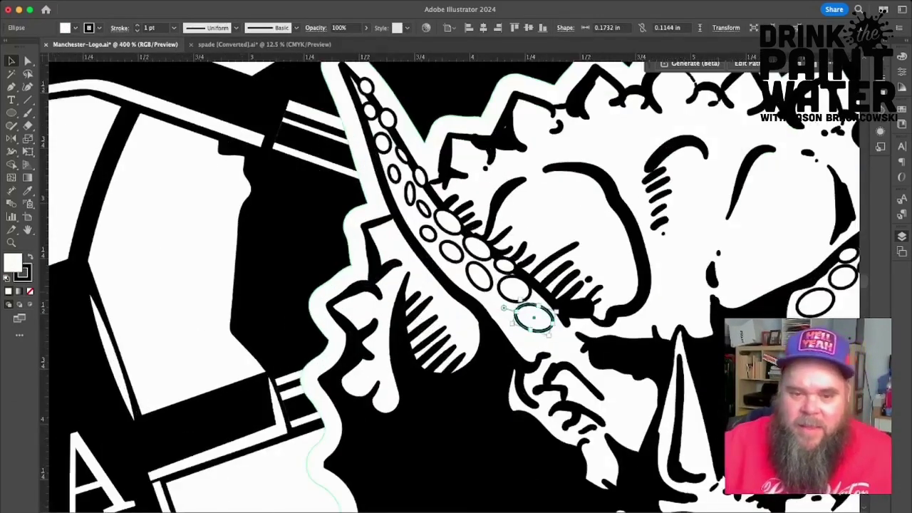
shift+click(511, 288)
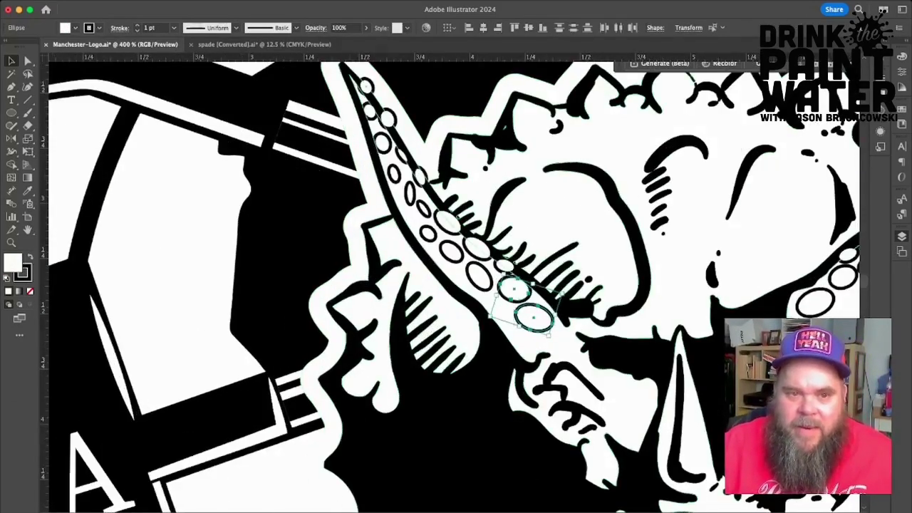
shift+click(365, 87)
shift+click(369, 112)
shift+click(388, 119)
shift+click(382, 143)
shift+click(403, 155)
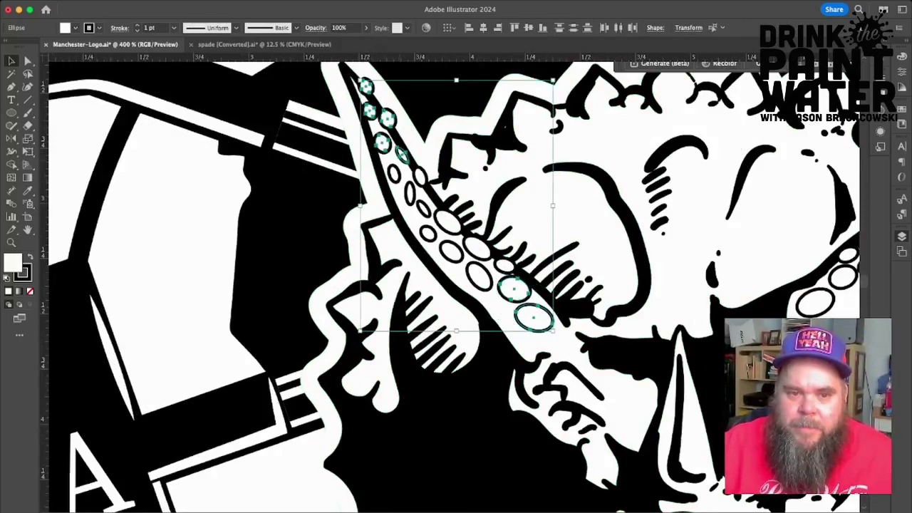
shift+click(394, 174)
shift+click(410, 192)
shift+click(423, 209)
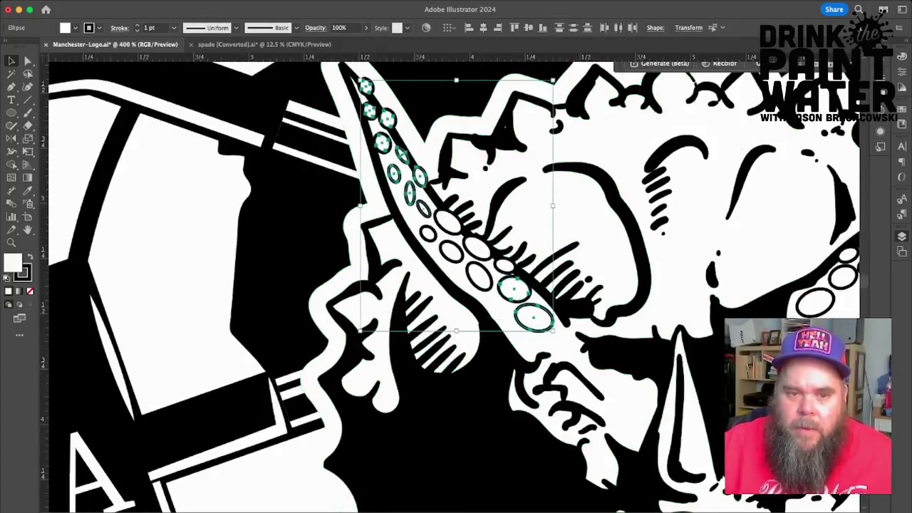
shift+click(448, 221)
shift+click(427, 233)
shift+click(450, 251)
shift+click(476, 248)
shift+click(480, 277)
shift+click(506, 266)
key(super+g)
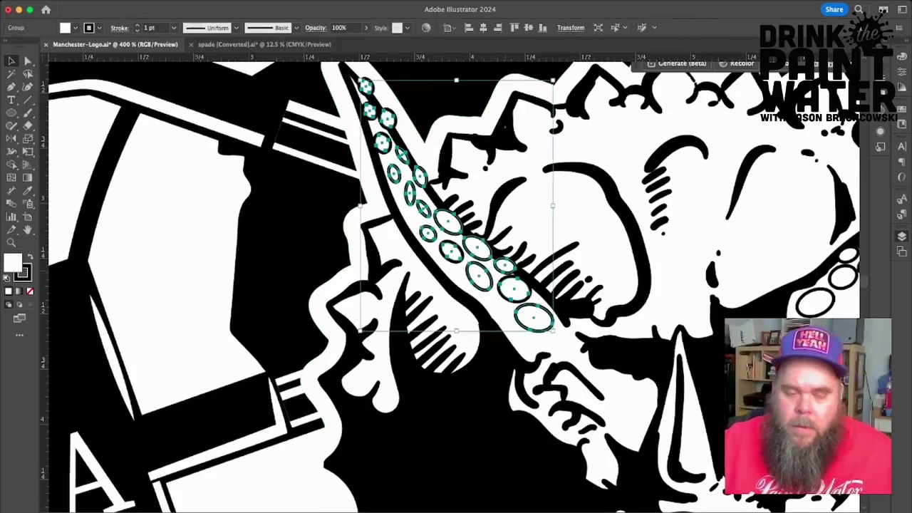
Group the sucker ellipses of both tentacle horns with the triceratops head artwork.
key(super+minus)
key(super+minus)
key(super+minus)
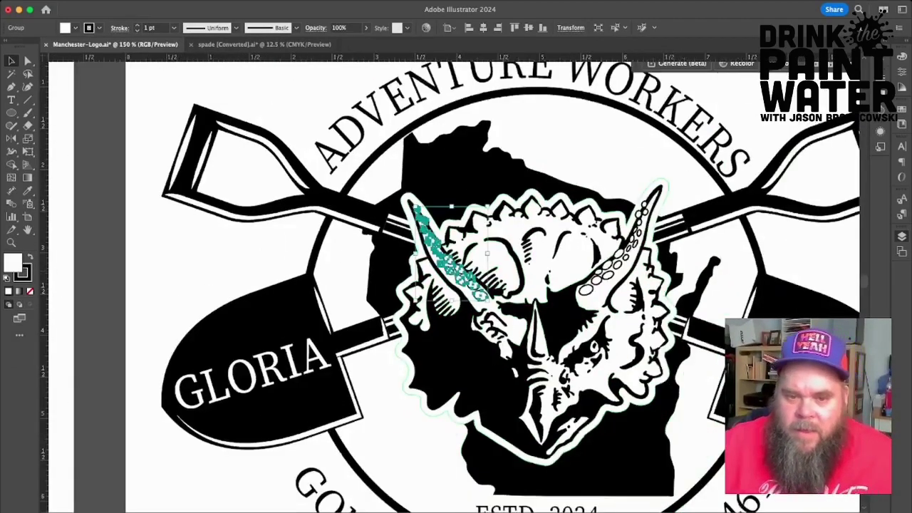
shift+click(586, 290)
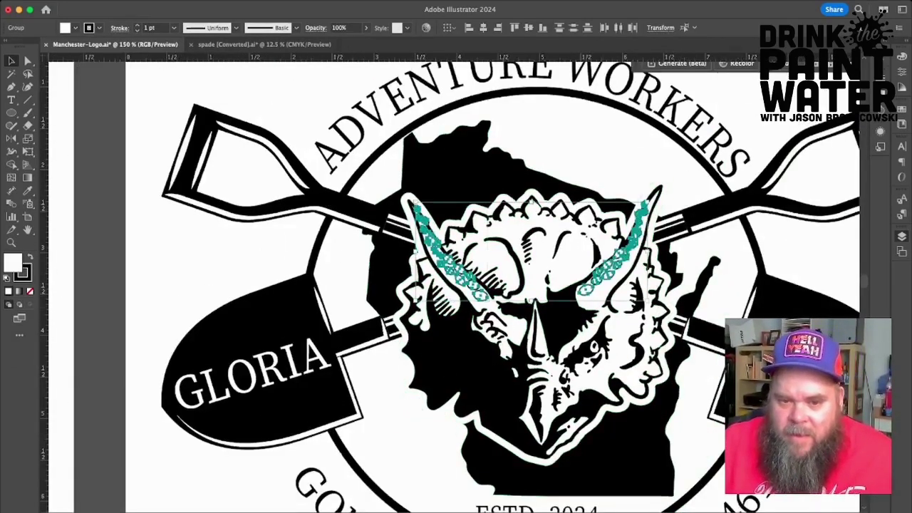
shift+click(597, 253)
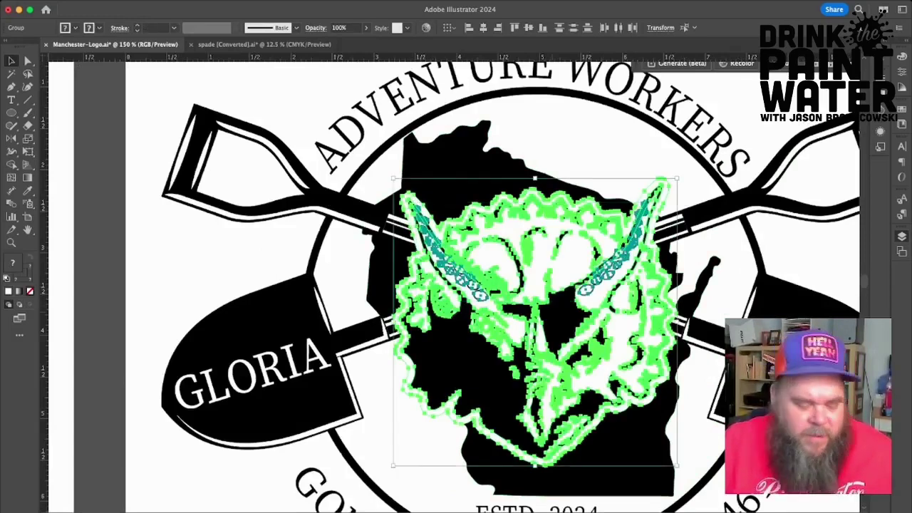
key(super+g)
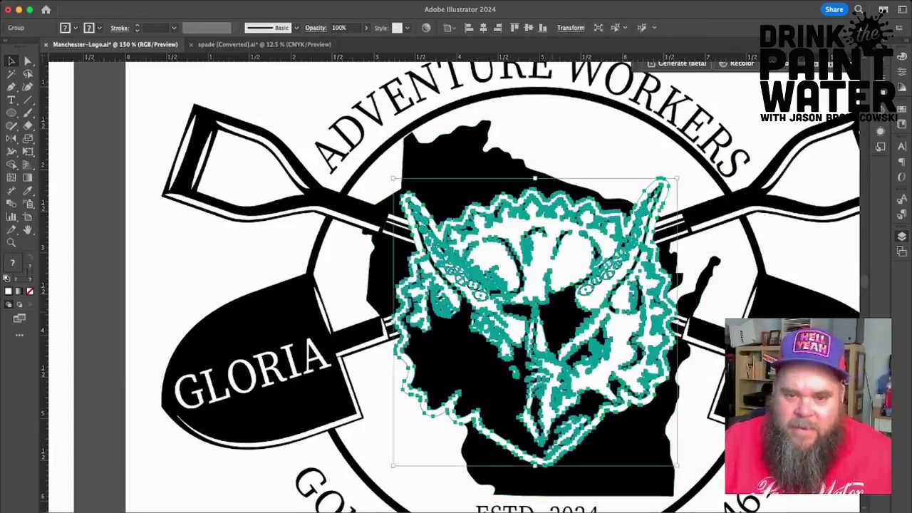
key(super+shift+a)
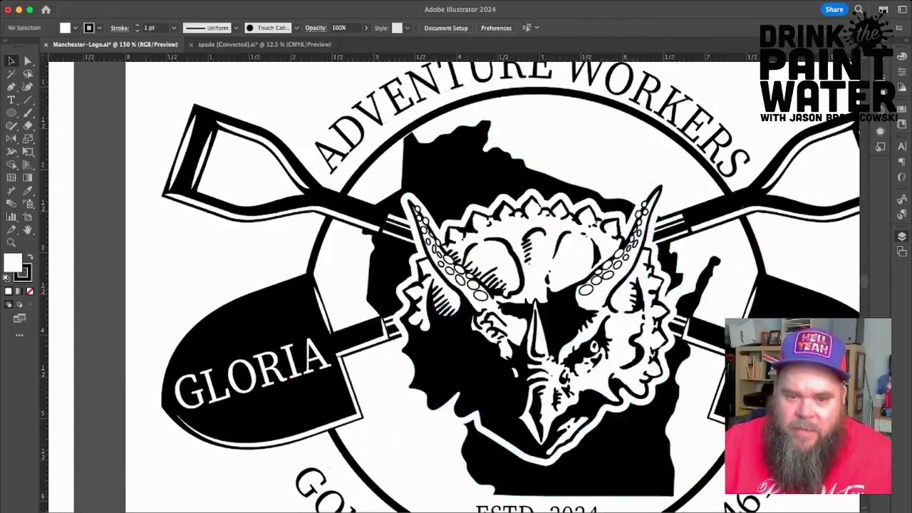
Align the ESTD. 2024 text, triceratops head, state shape and crossed shovels on a common horizontal center.
scroll(456, 285, down, 2)
scroll(456, 285, down, 1)
click(538, 425)
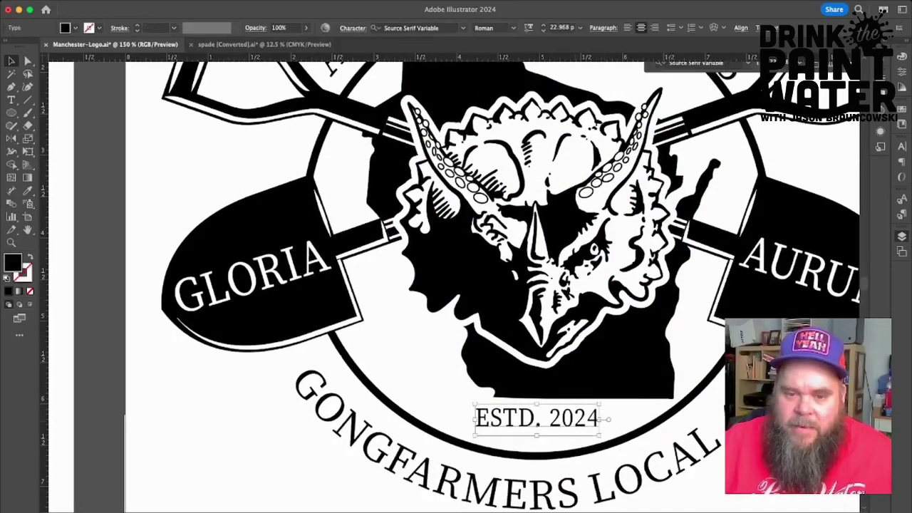
shift+click(542, 300)
scroll(541, 299, up, 10)
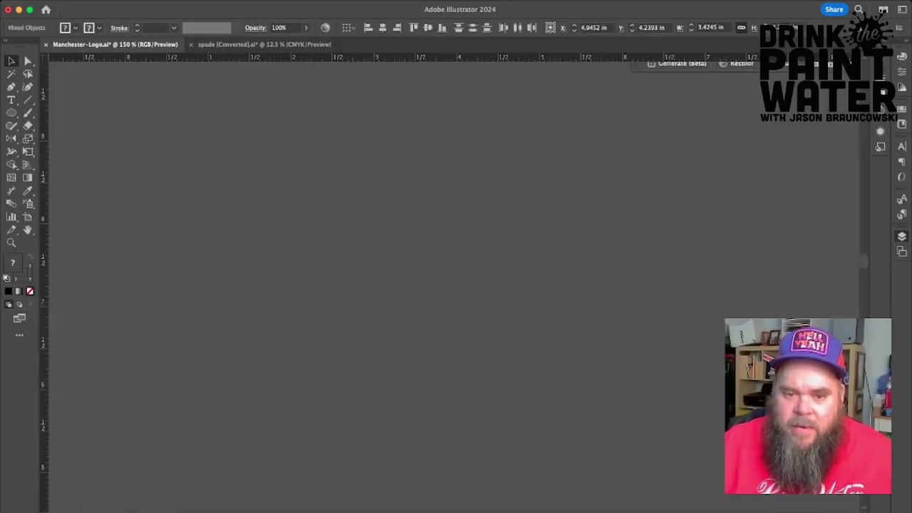
scroll(456, 286, up, 10)
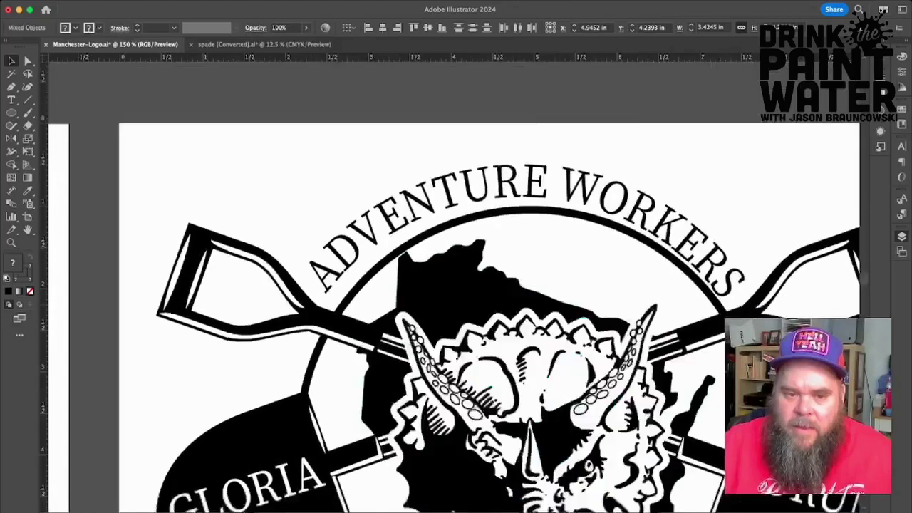
scroll(456, 285, down, 6)
shift+click(261, 305)
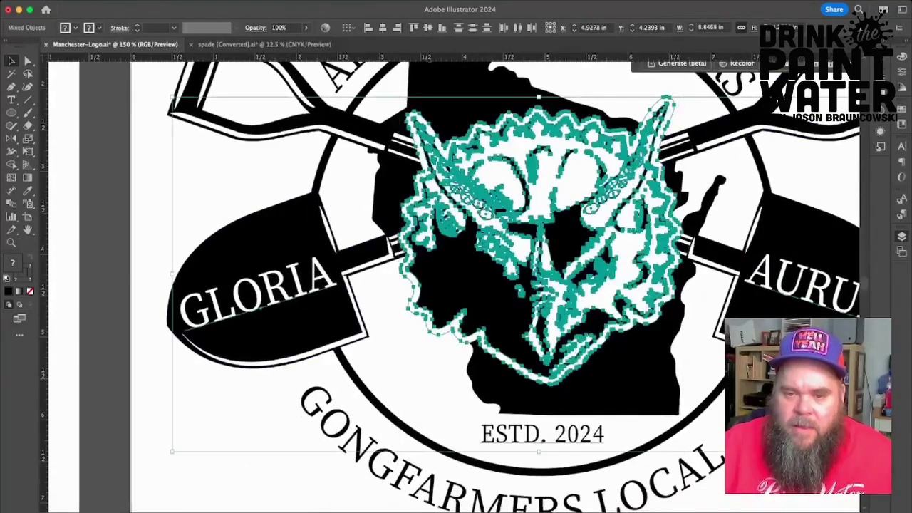
shift+click(627, 378)
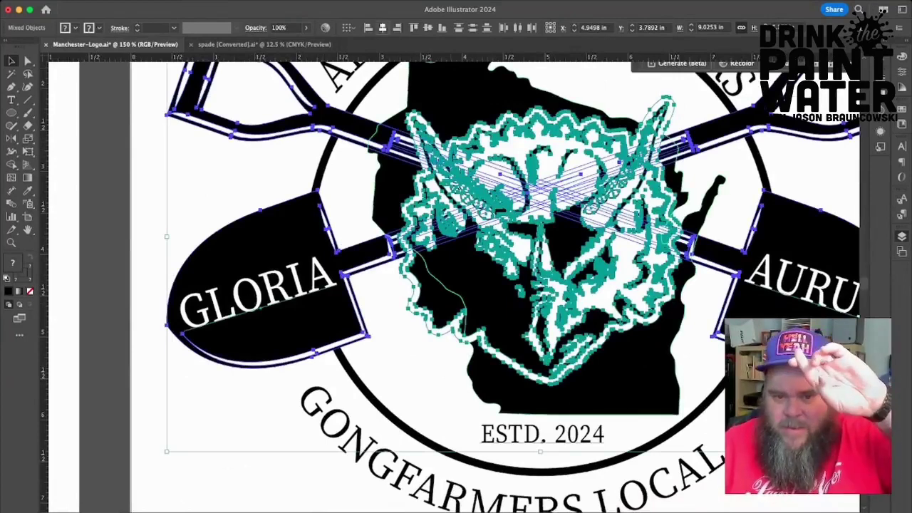
click(383, 27)
click(235, 428)
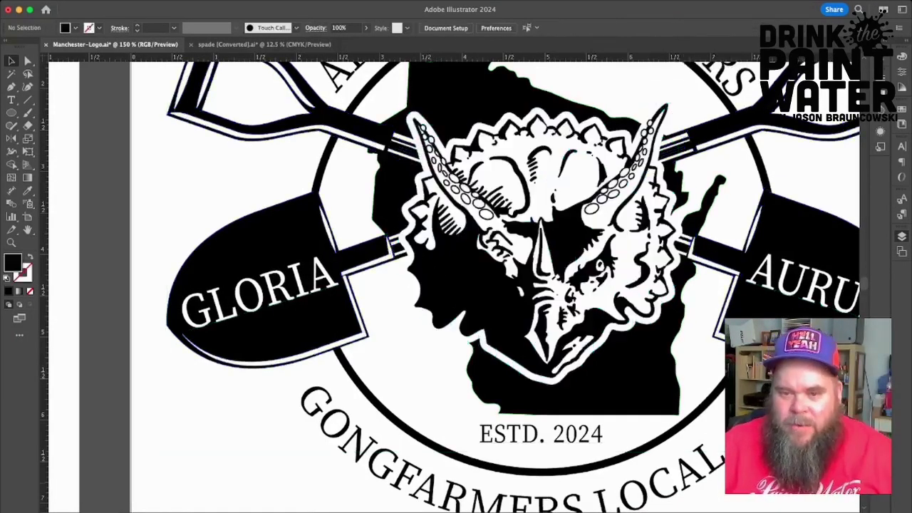
Shift the curved ADVENTURE WORKERS text slightly clockwise along the top of the ring.
drag(485, 236, 375, 337)
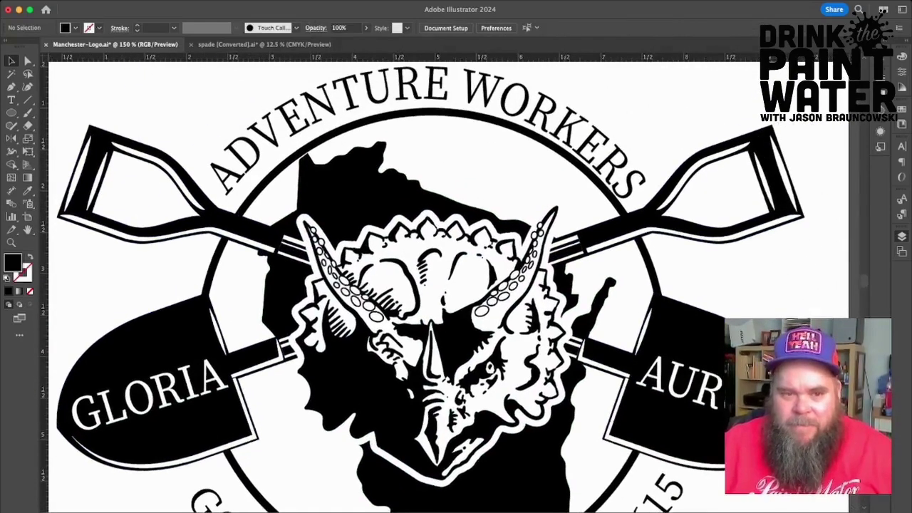
drag(547, 124, 552, 124)
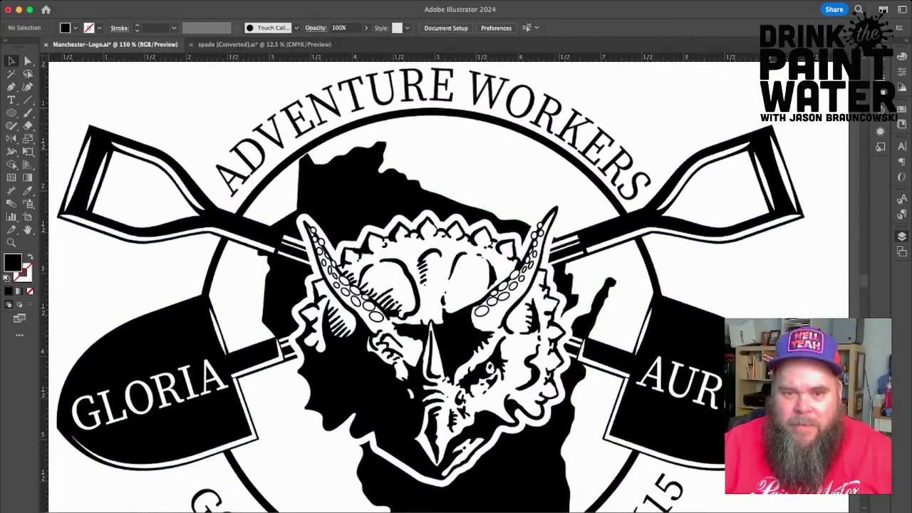
click(560, 121)
scroll(449, 285, down, 6)
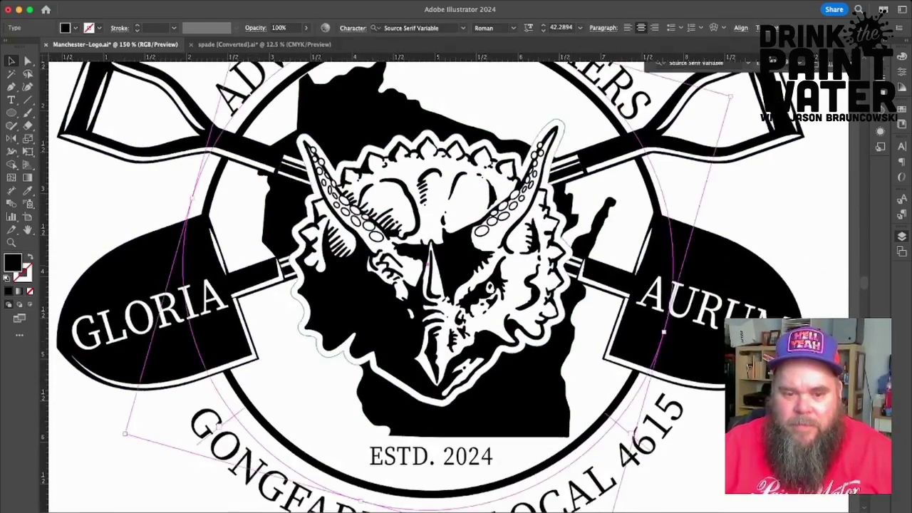
key(super+shift+a)
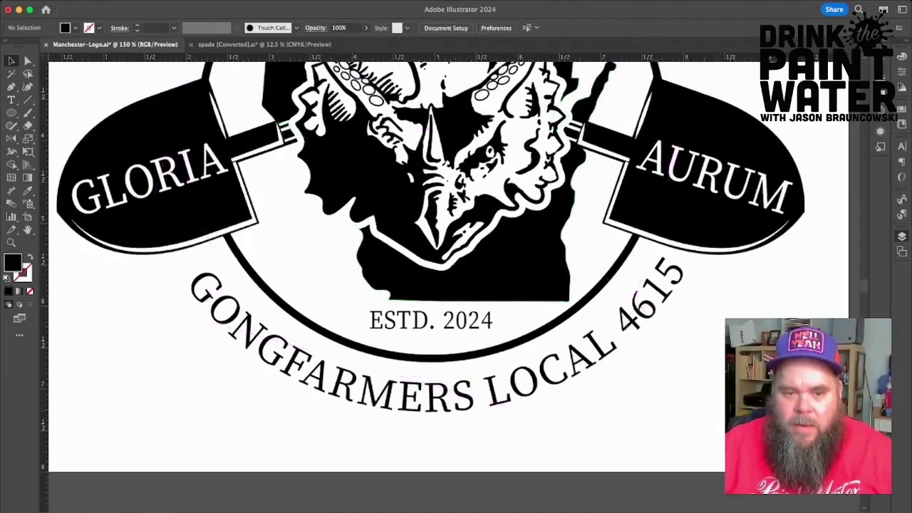
Compare the ring logo with the tentacle-banner version on the neighboring artboard.
key(super+minus)
key(super+minus)
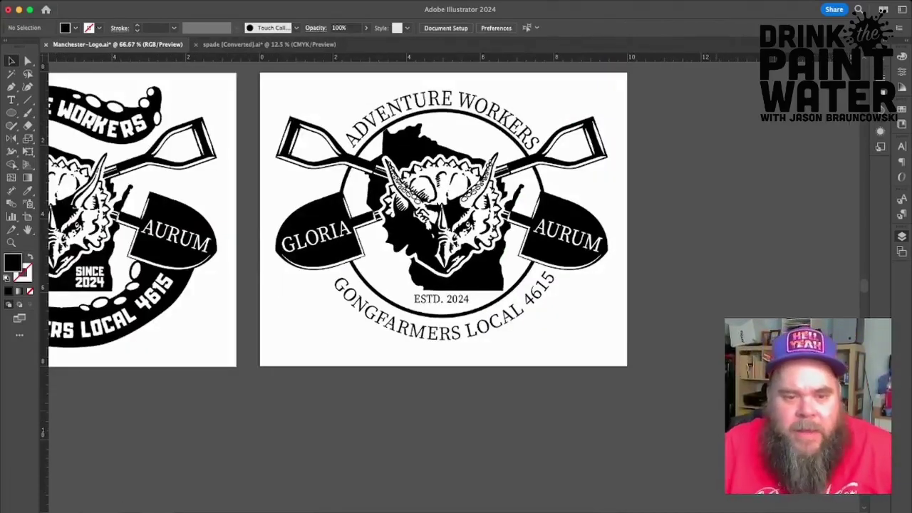
scroll(427, 214, left, 5)
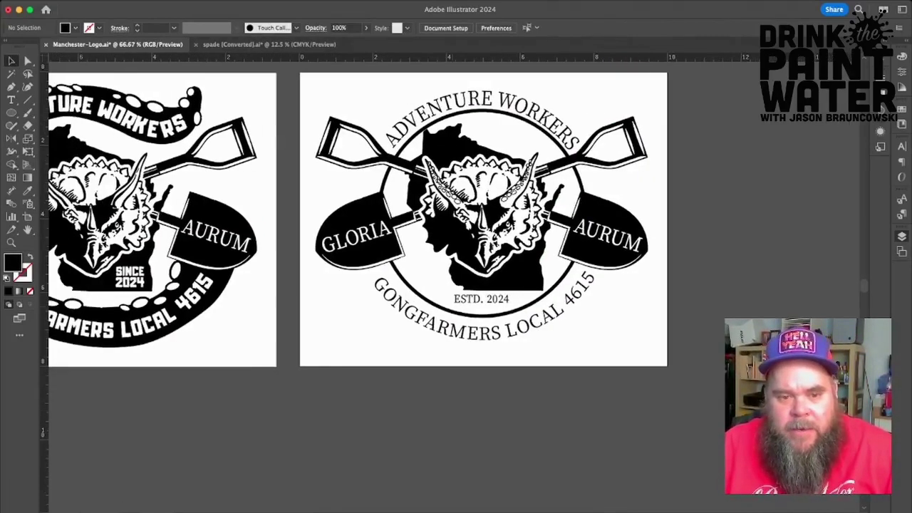
scroll(417, 220, left, 2)
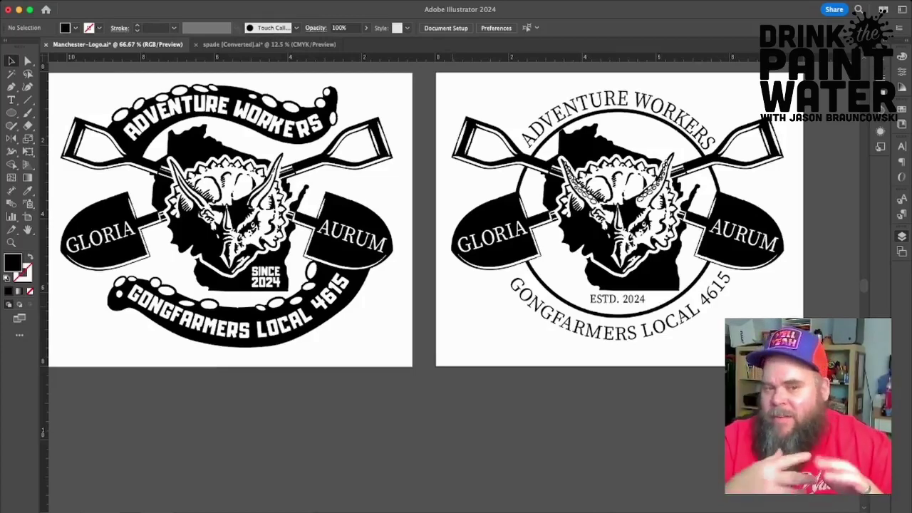
scroll(425, 220, right, 5)
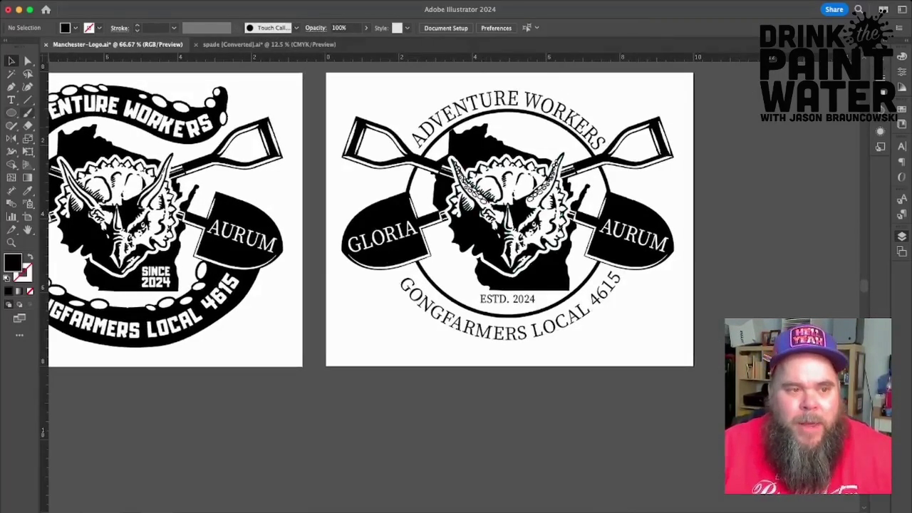
key(l)
drag(390, 90, 661, 348)
key(ctrl+z)
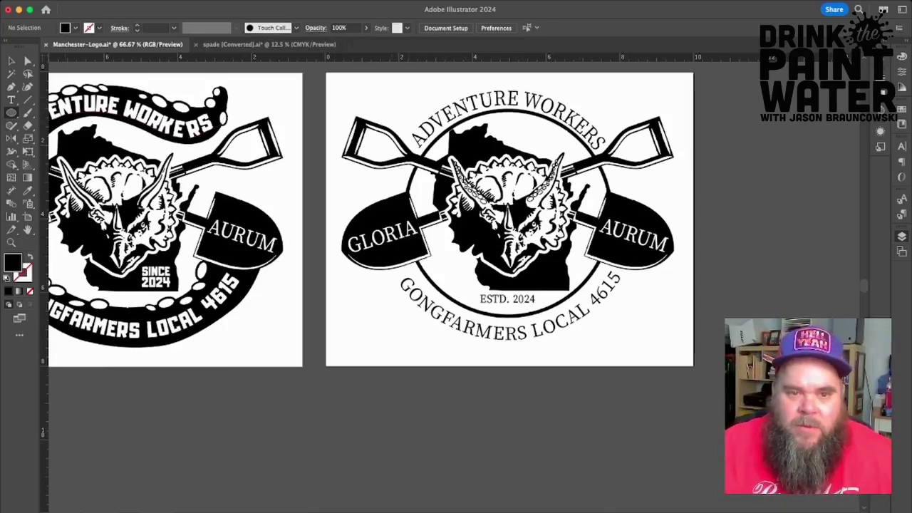
Draw a circle about 7.81 in wide with no fill and a 1 pt black stroke, and position it around the emblem.
drag(374, 93, 666, 384)
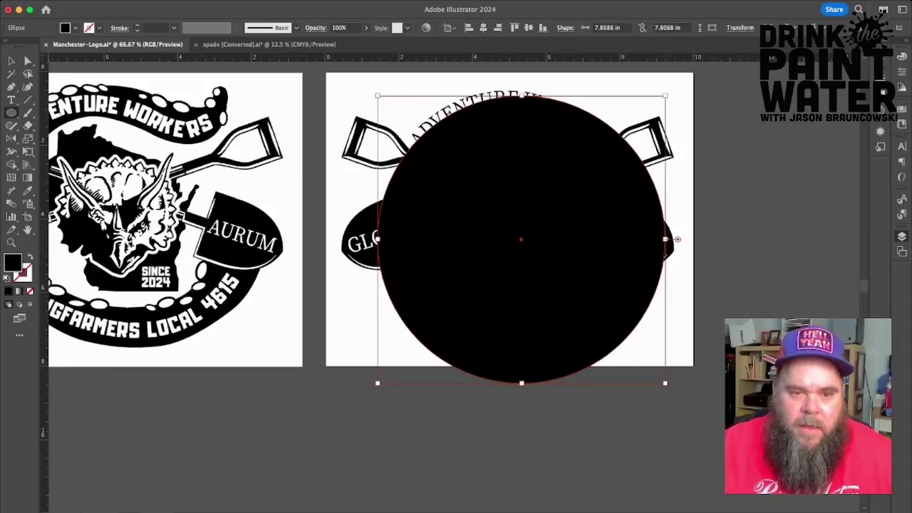
key(shift+x)
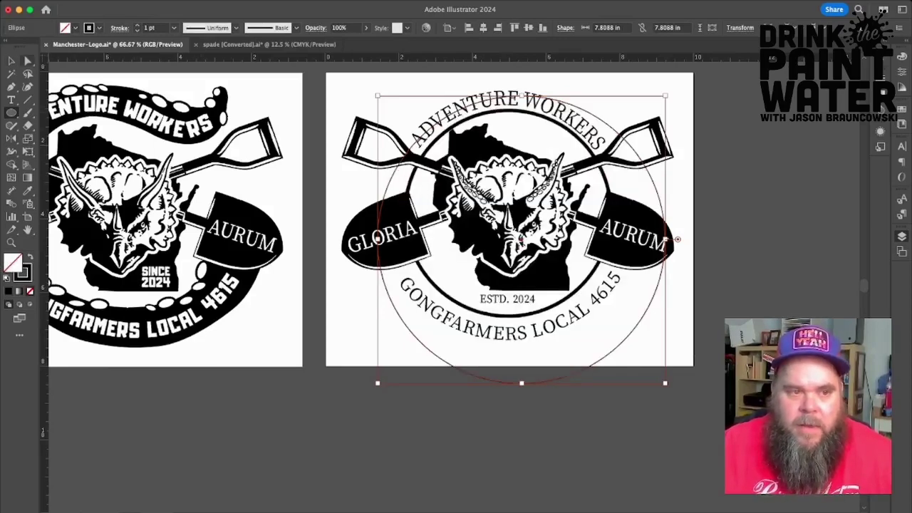
key(v)
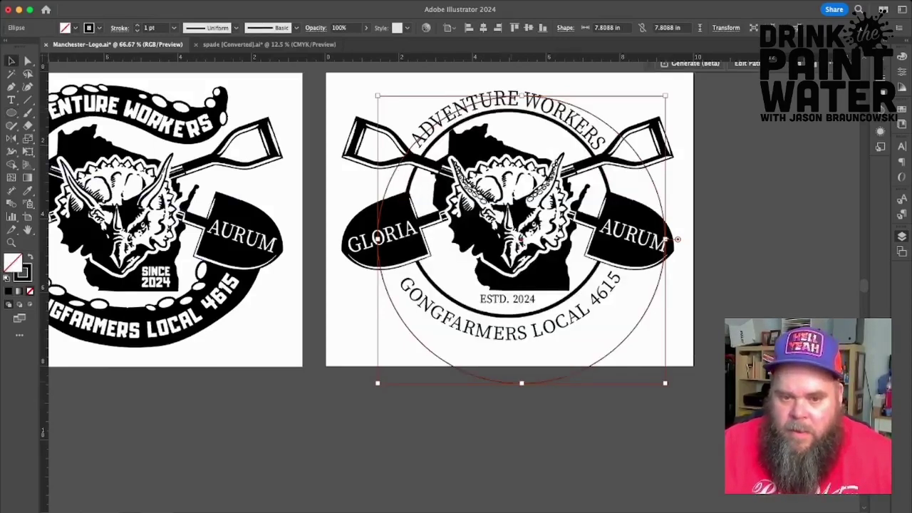
drag(678, 239, 666, 223)
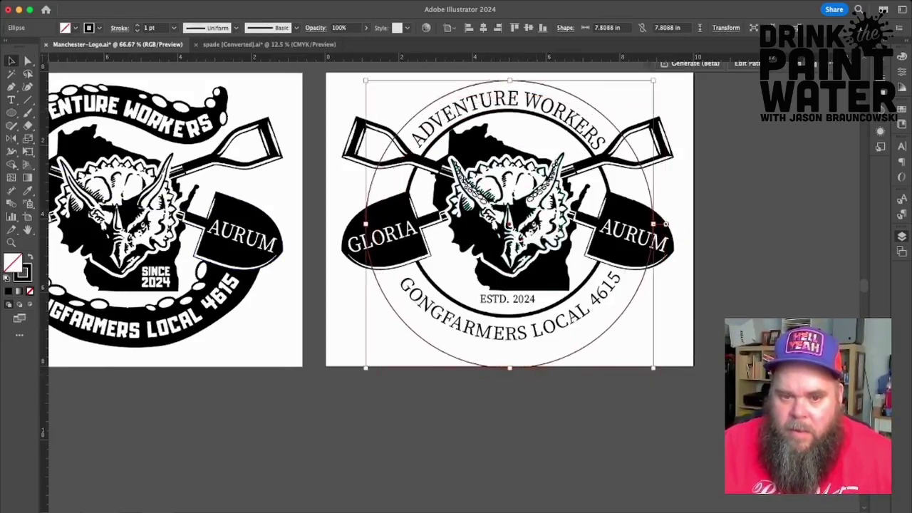
Resize the outer circle to about 7.45 by 7.29 in so it evenly encloses the curved lettering.
click(665, 224)
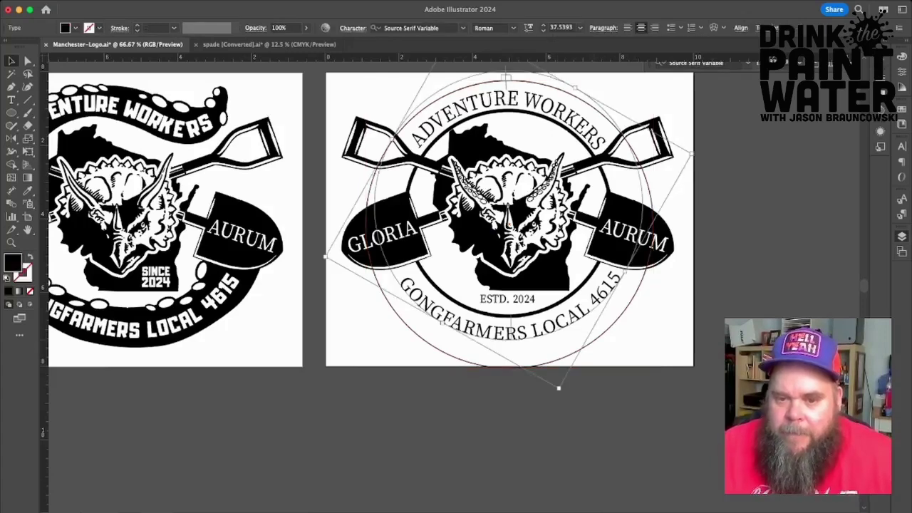
click(666, 224)
mouse_move(653, 368)
mouse_down()
mouse_move(653, 340)
mouse_move(637, 349)
mouse_up()
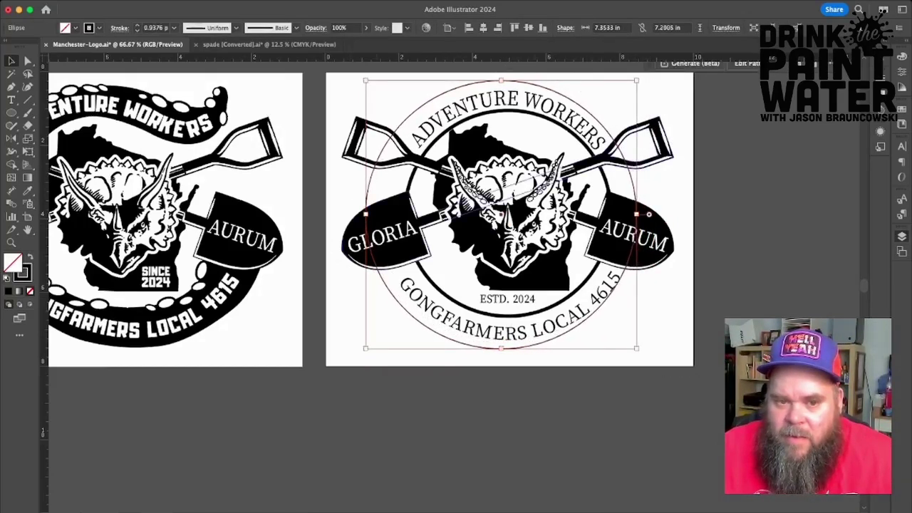
mouse_move(366, 214)
mouse_down()
mouse_move(385, 215)
mouse_move(371, 216)
mouse_up()
drag(650, 213, 659, 214)
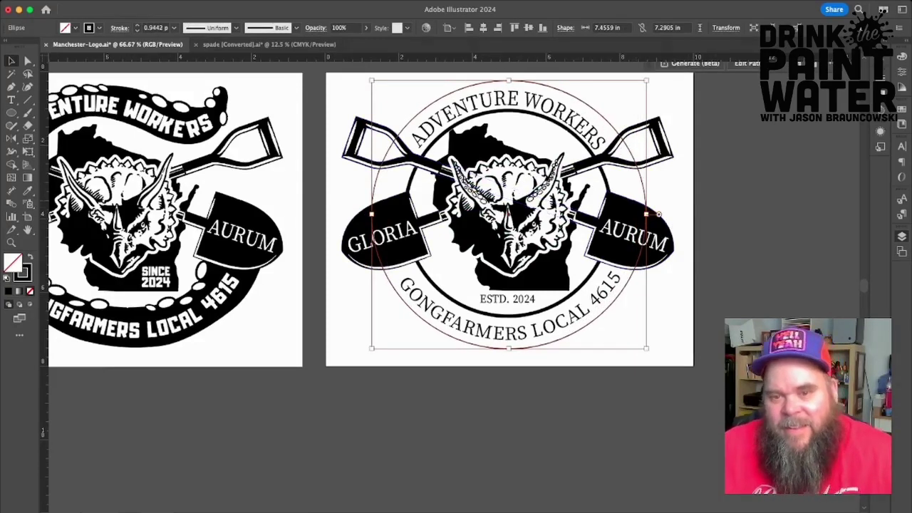
click(722, 235)
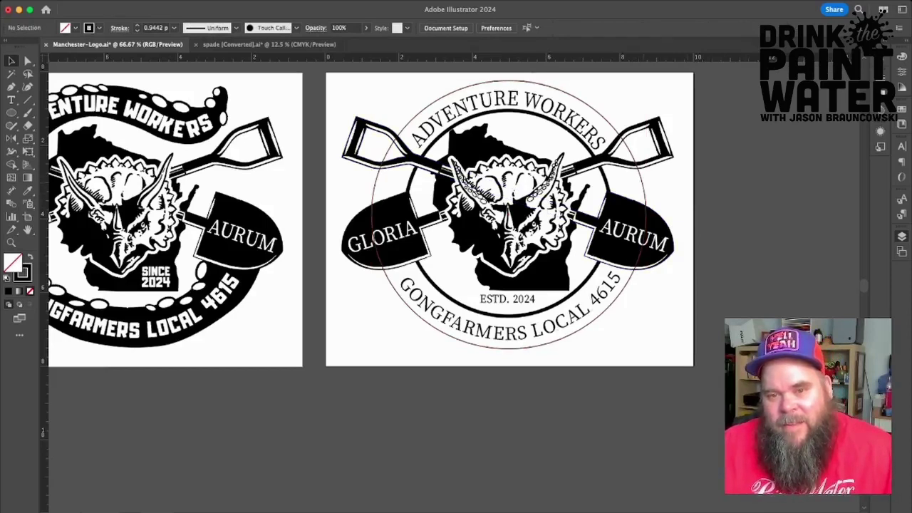
Set the outer ring's stroke weight to 2 pt.
click(606, 309)
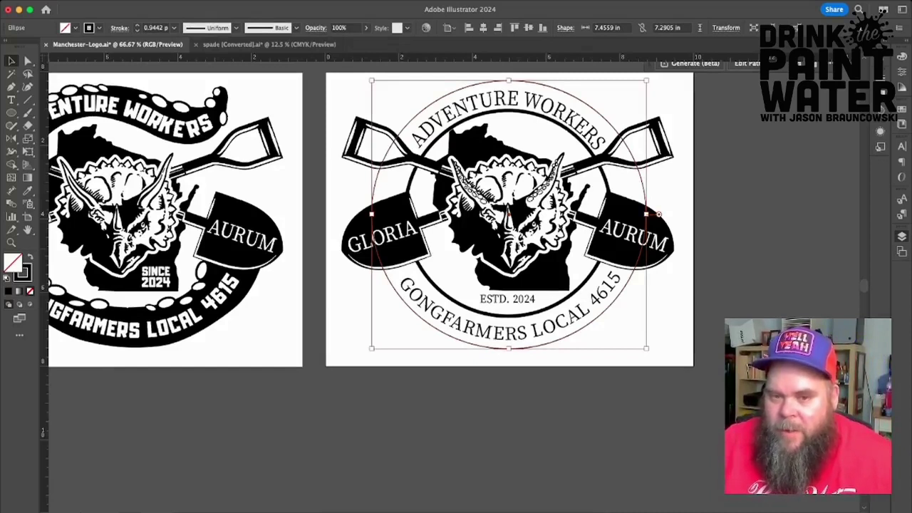
key(super+shift+a)
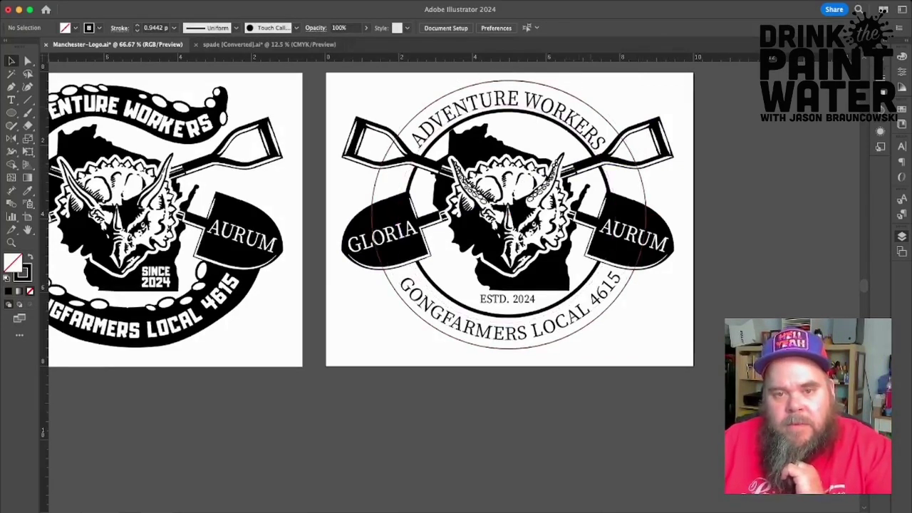
click(606, 309)
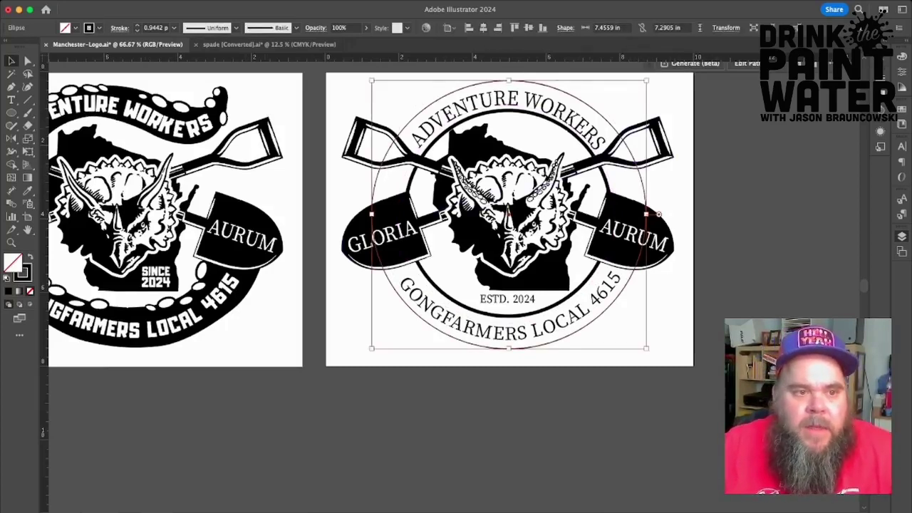
click(137, 26)
click(137, 25)
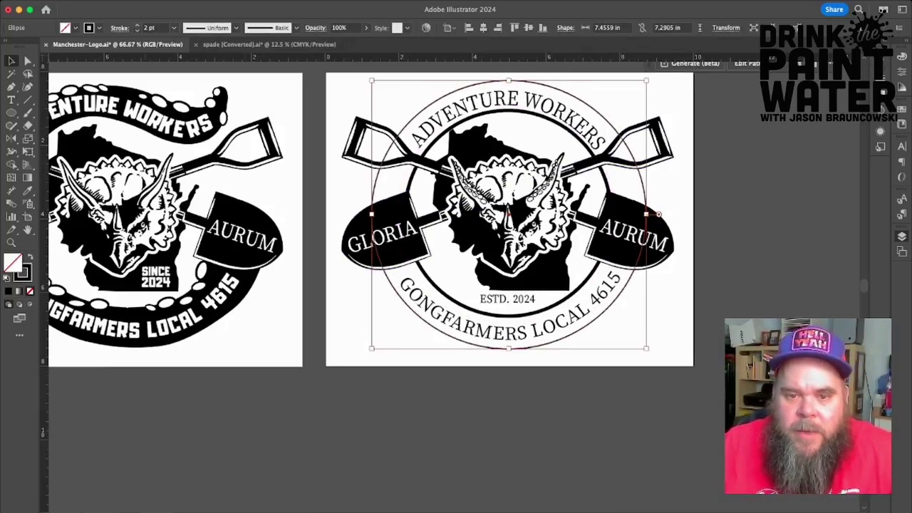
key(super+shift+a)
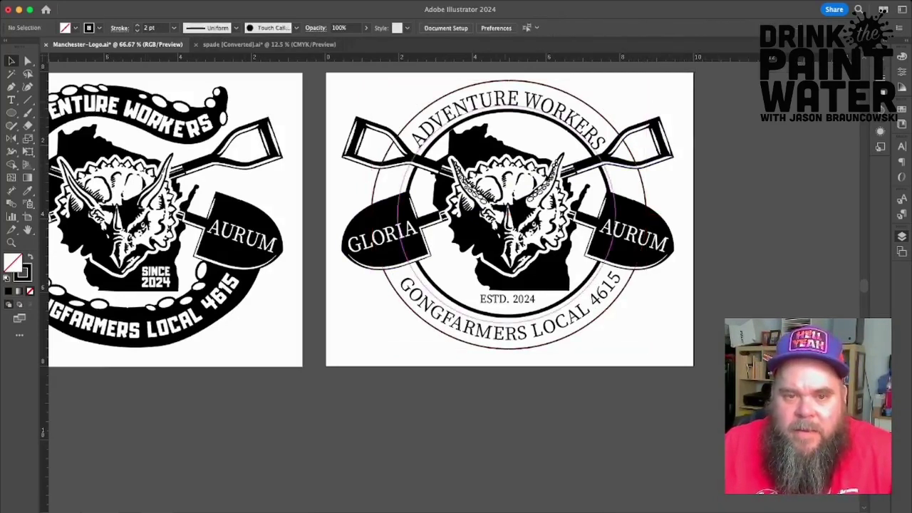
Reposition the curved ADVENTURE WORKERS text so it sits midway between the inner and outer rings.
click(583, 350)
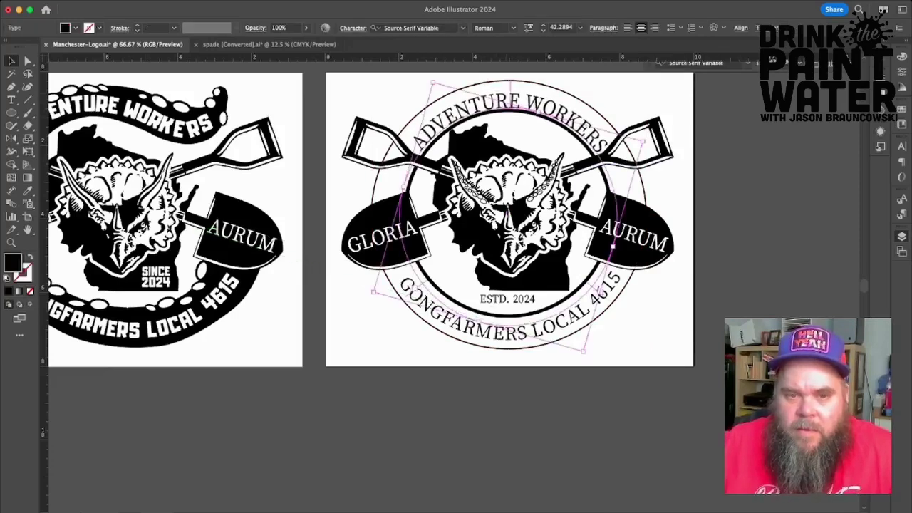
mouse_move(584, 352)
mouse_down()
mouse_move(577, 348)
mouse_move(609, 342)
mouse_move(589, 352)
mouse_move(592, 337)
mouse_up()
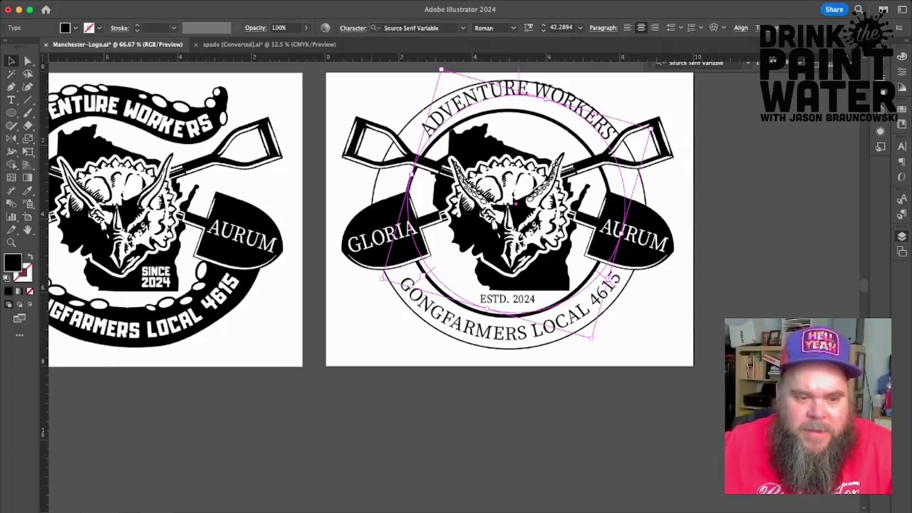
drag(524, 89, 516, 97)
key(alt+Left)
key(alt+Right)
key(super+shift+a)
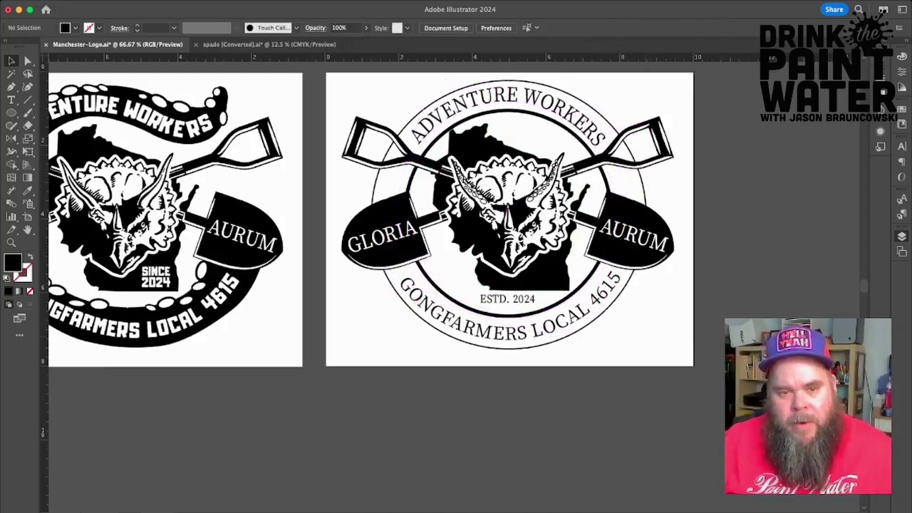
Enlarge the triceratops, state silhouette, shovels and their lettering together so the shovels nearly span the artboard, keeping the artwork centred in the rings.
click(474, 191)
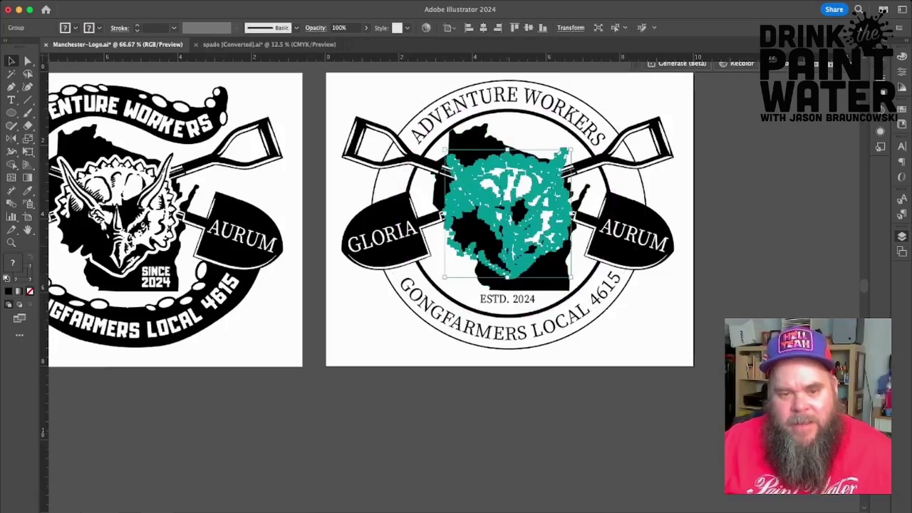
shift+click(466, 145)
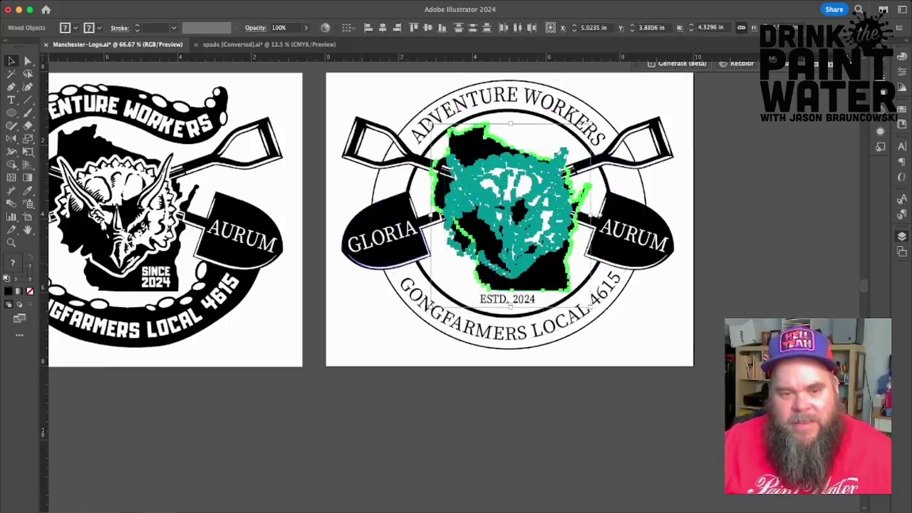
shift+click(385, 252)
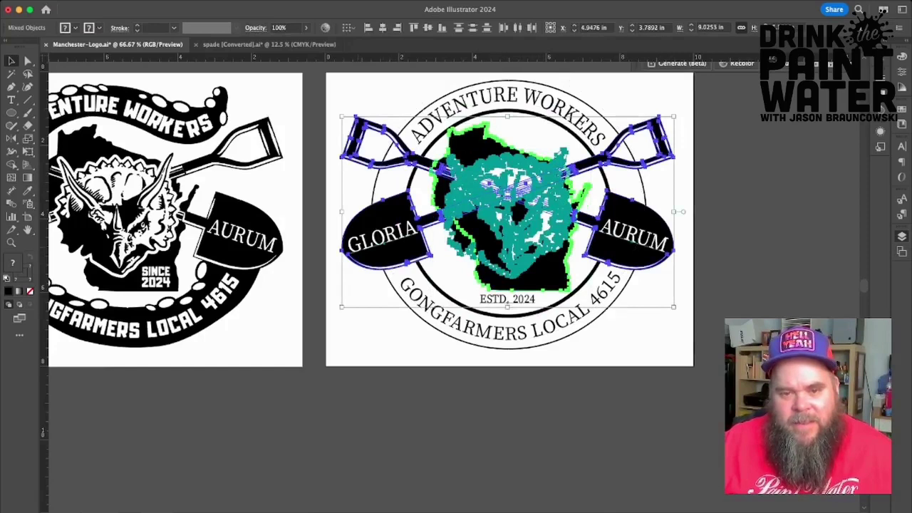
drag(343, 307, 333, 312)
drag(503, 263, 502, 259)
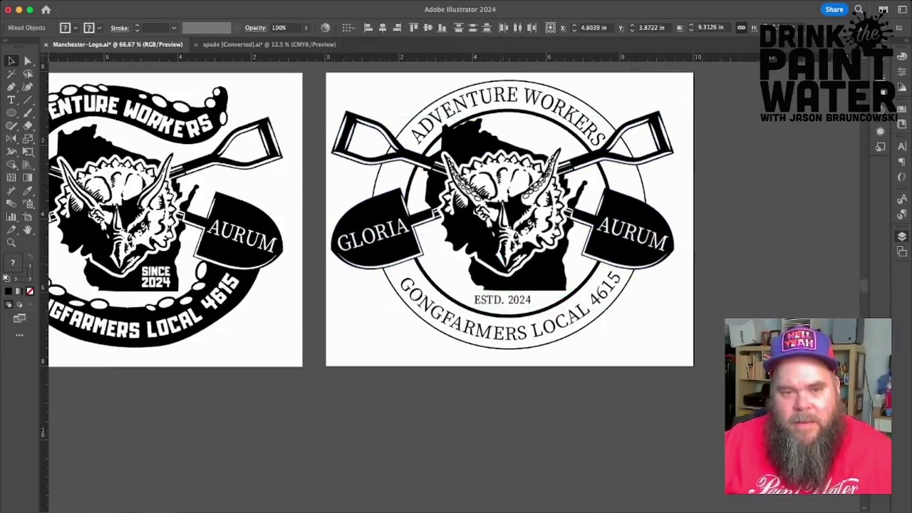
drag(502, 258, 503, 258)
drag(674, 308, 681, 311)
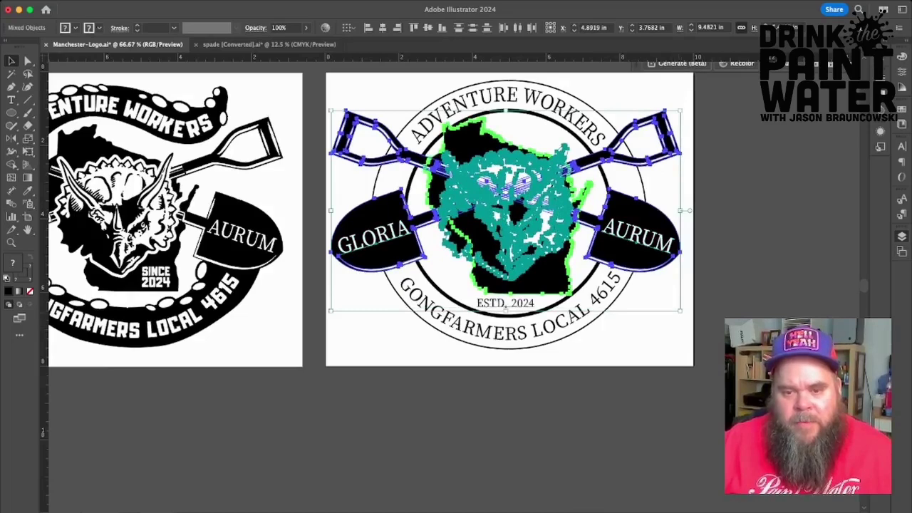
drag(680, 311, 687, 315)
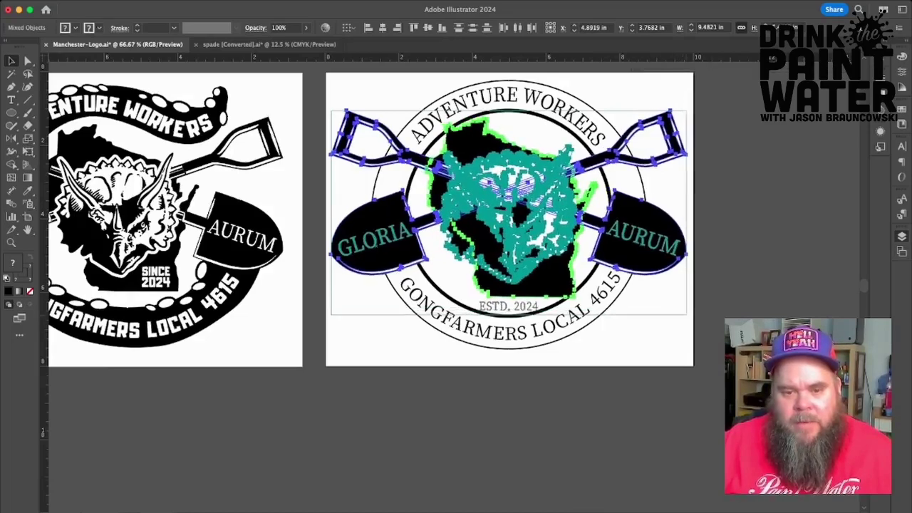
key(super+shift+a)
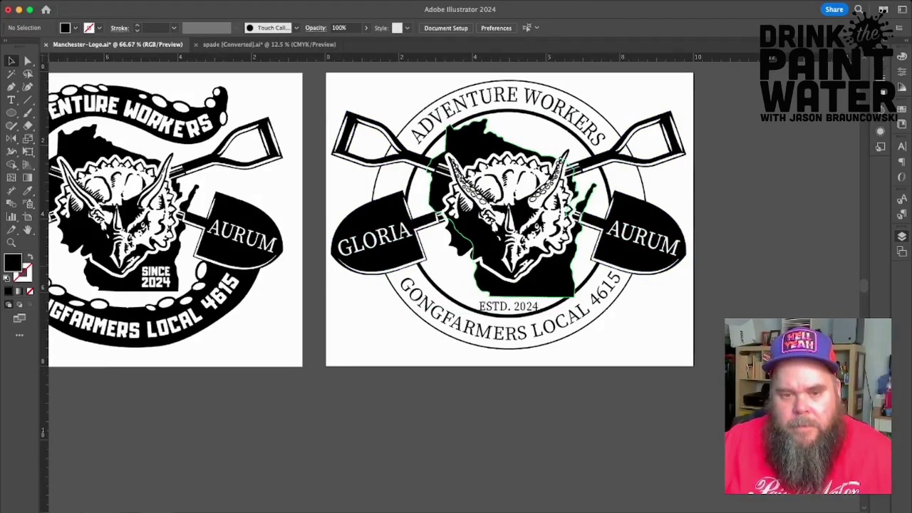
Shrink the ESTD. 2024 text to about 20.55 pt so it fits between the state silhouette and the inner ring.
click(509, 307)
drag(479, 313, 490, 311)
key(super+shift+a)
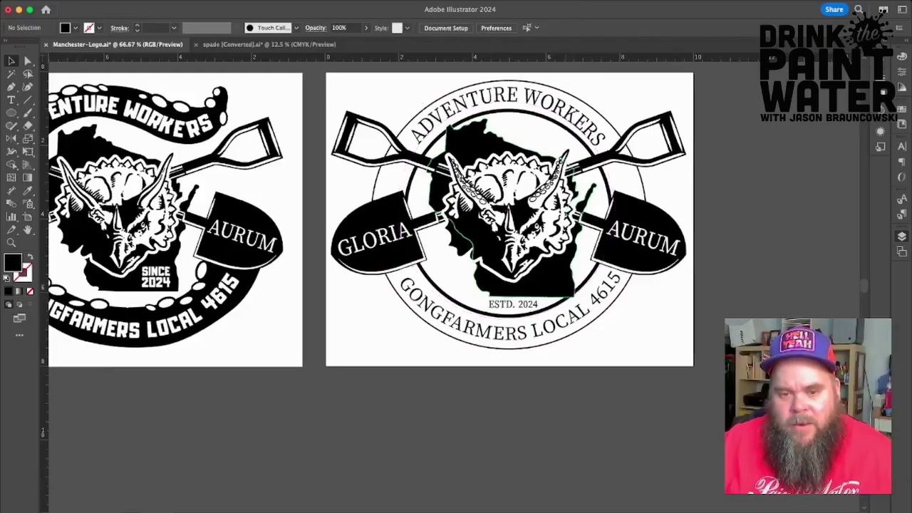
click(537, 282)
key(super+shift+a)
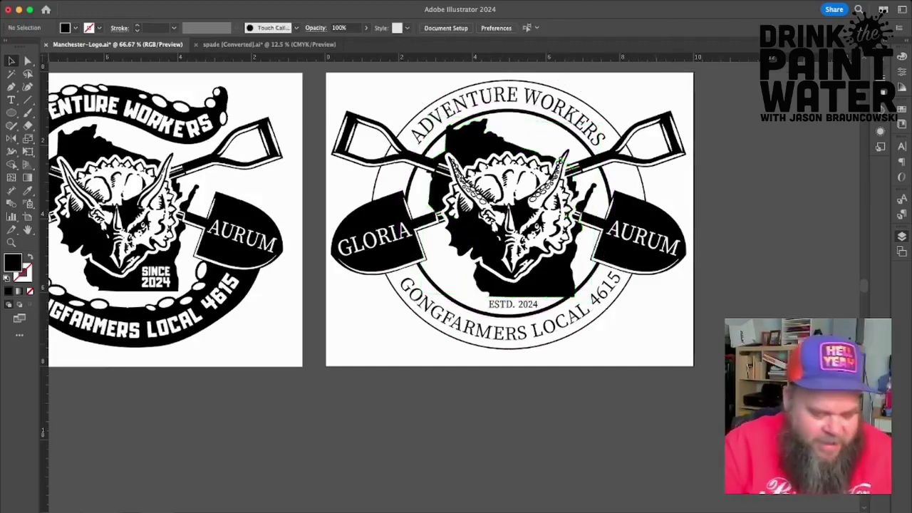
Enlarge the state silhouette behind the triceratops slightly.
key(super+equal)
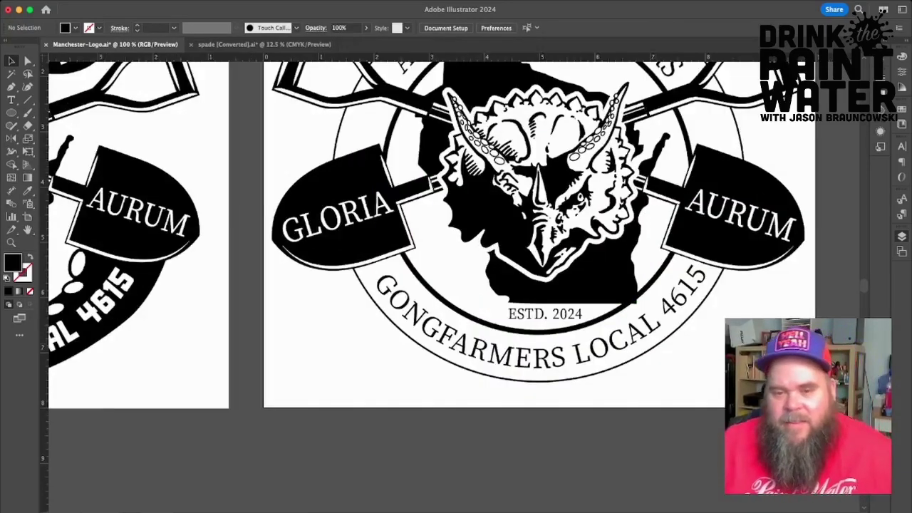
scroll(457, 274, up, 3)
click(586, 325)
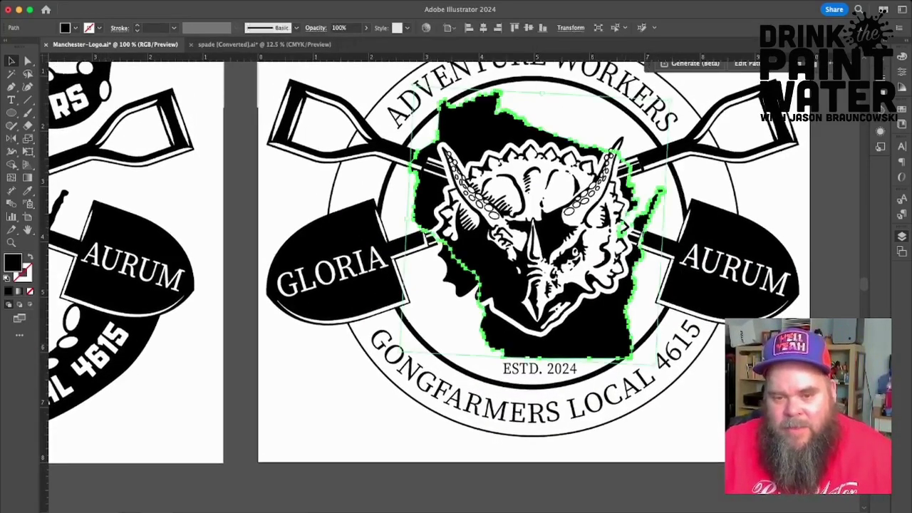
drag(656, 365, 661, 371)
Nudge the state silhouette into place behind the triceratops, inside the inner ring and clear of the ESTD. 2024 text.
key(Left)
key(Left)
key(Left)
key(Left)
key(Up)
key(Up)
key(Up)
key(Up)
key(Up)
key(Left)
key(Left)
key(Right)
key(Right)
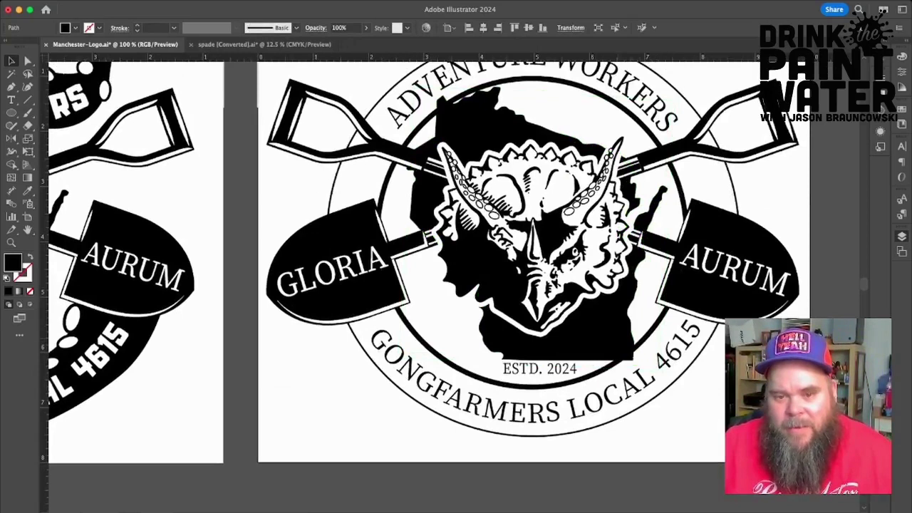
key(Left)
key(Right)
key(Down)
key(Down)
key(Up)
key(Right)
key(Right)
key(super+h)
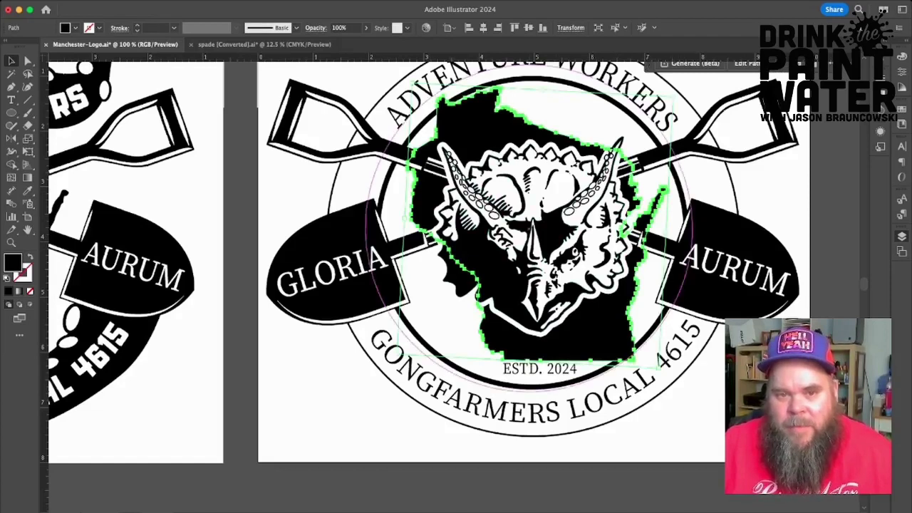
key(super+shift+a)
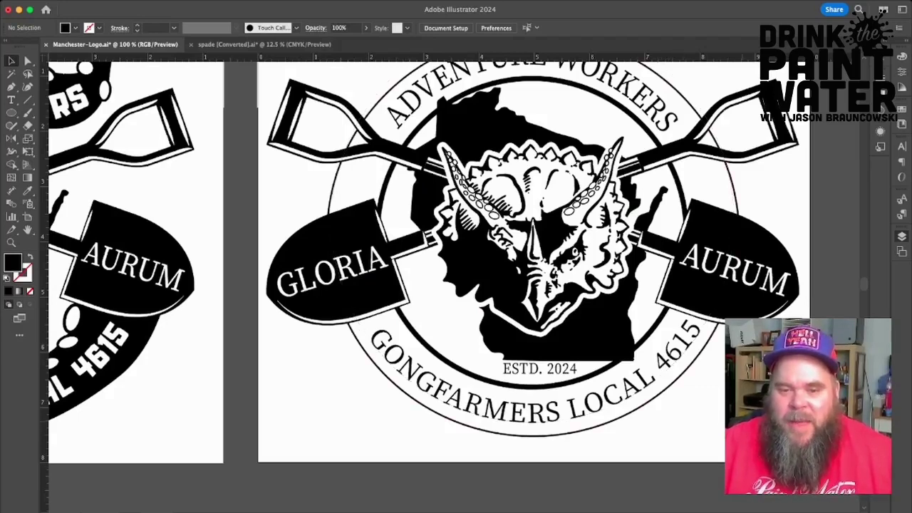
Rotate the curved GONGFARMERS LOCAL 4615 text slightly along the ring to balance it between the shovels.
click(643, 385)
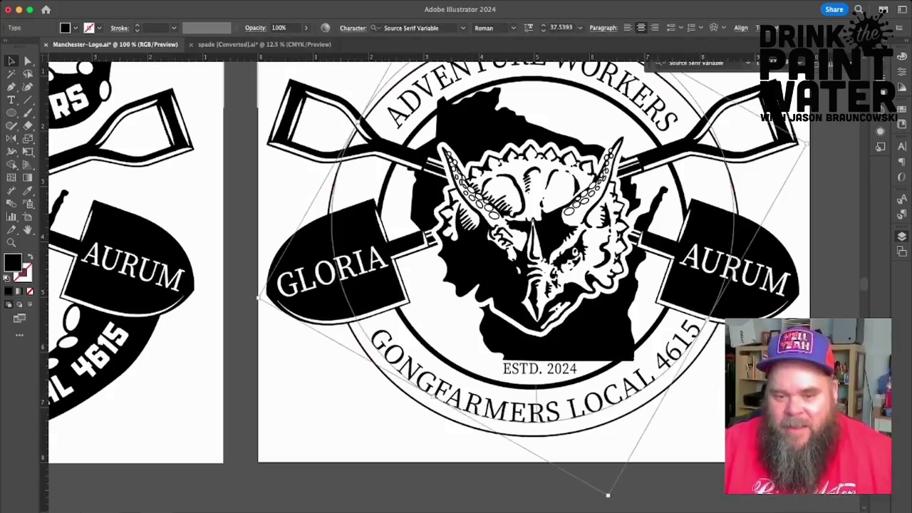
drag(611, 499, 608, 500)
click(622, 492)
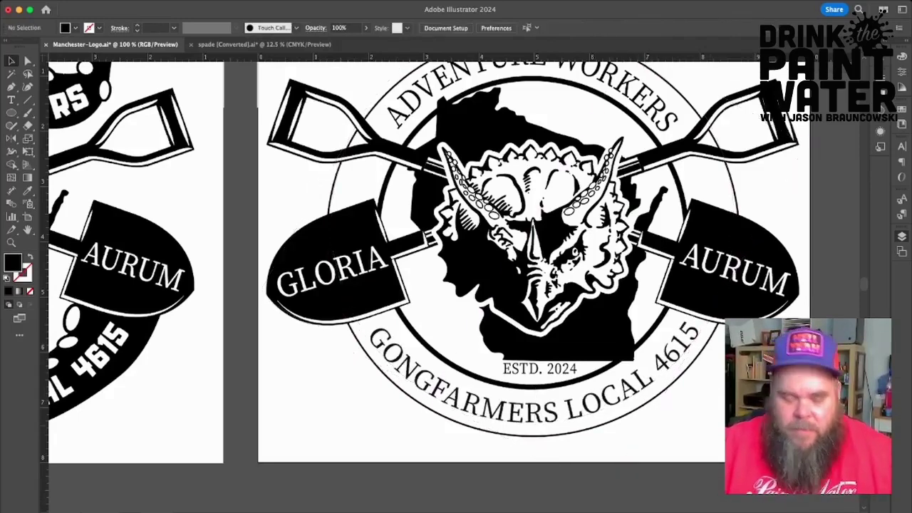
Nudge the ESTD. 2024 text slightly down, away from the base of the state silhouette.
key(super+minus)
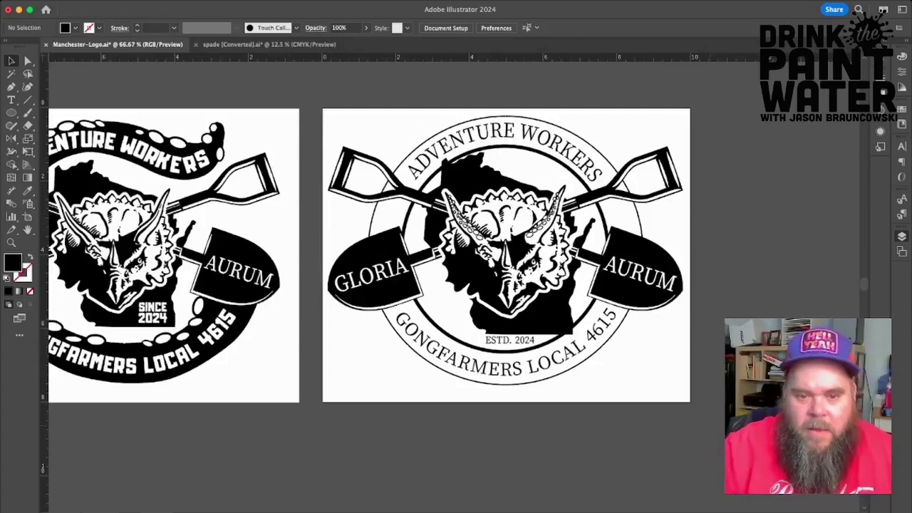
click(517, 341)
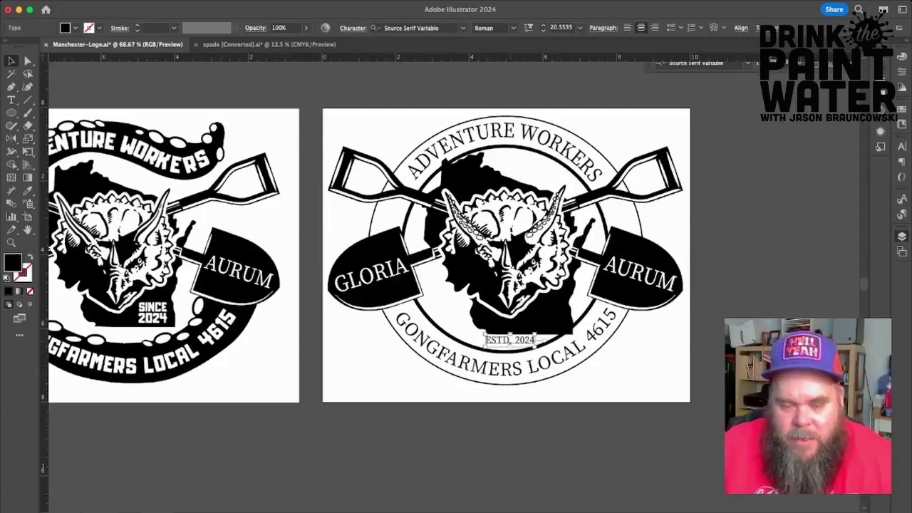
key(Down)
key(Down)
Narrow the outer ring from both sides to about 7.27 by 7.29 in so it is nearly circular.
click(510, 369)
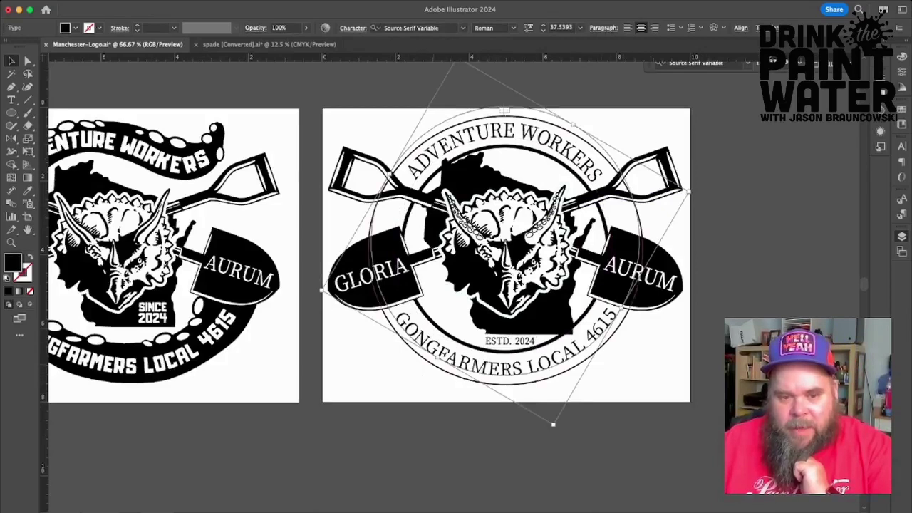
click(515, 116)
drag(371, 250, 371, 251)
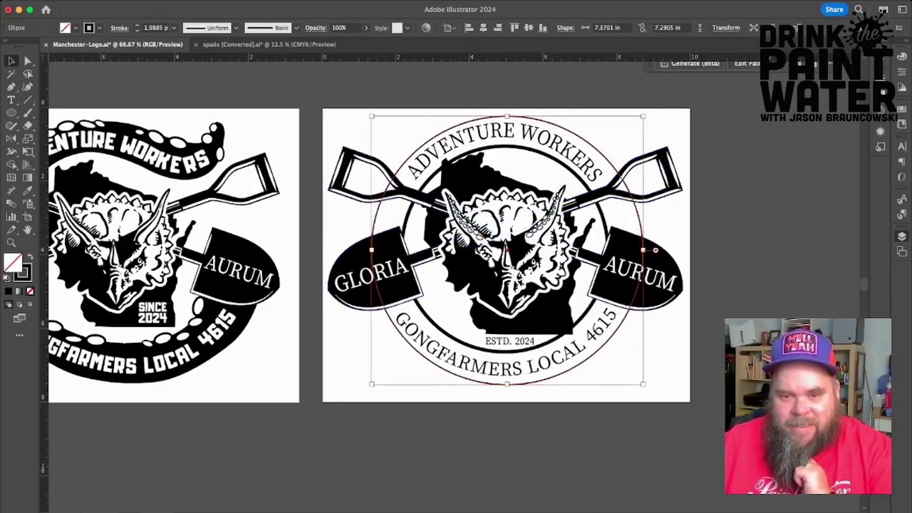
drag(644, 250, 640, 251)
click(713, 246)
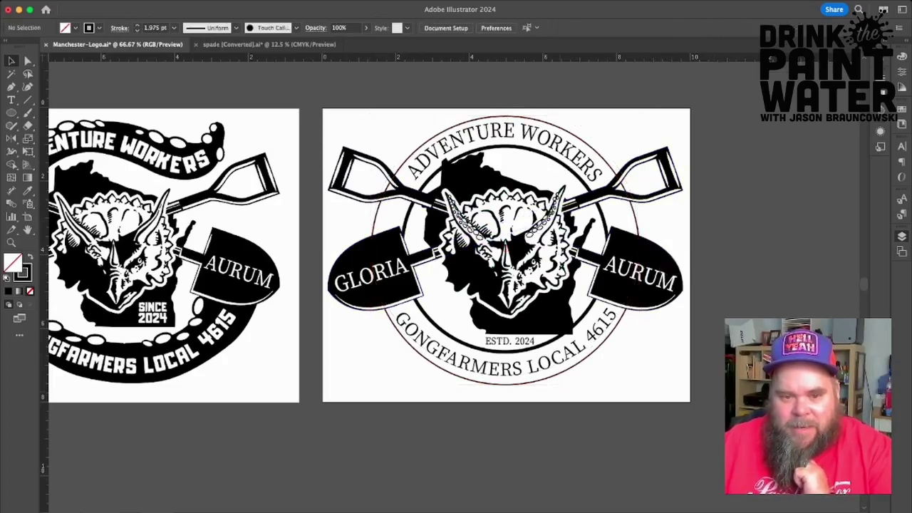
Nudge the curved GONGFARMERS LOCAL 4615 text slightly up and convert it to outlines.
click(515, 368)
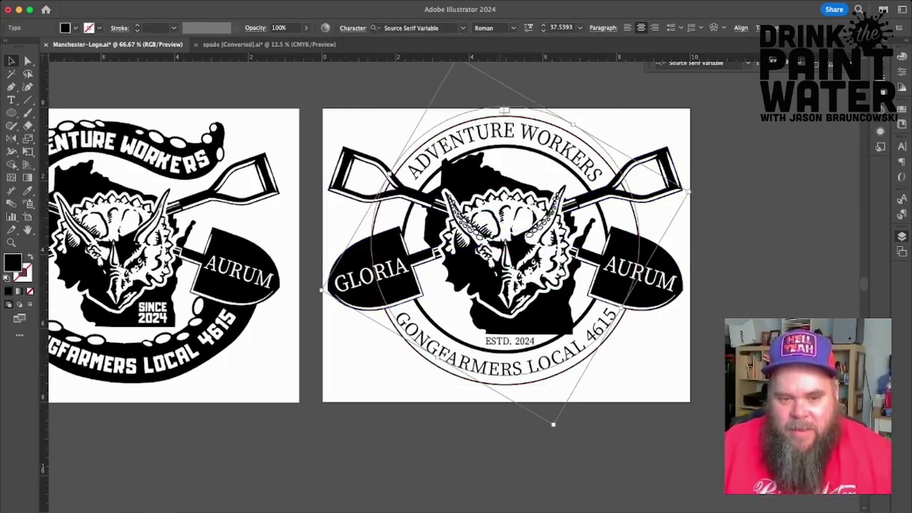
key(Up)
key(Up)
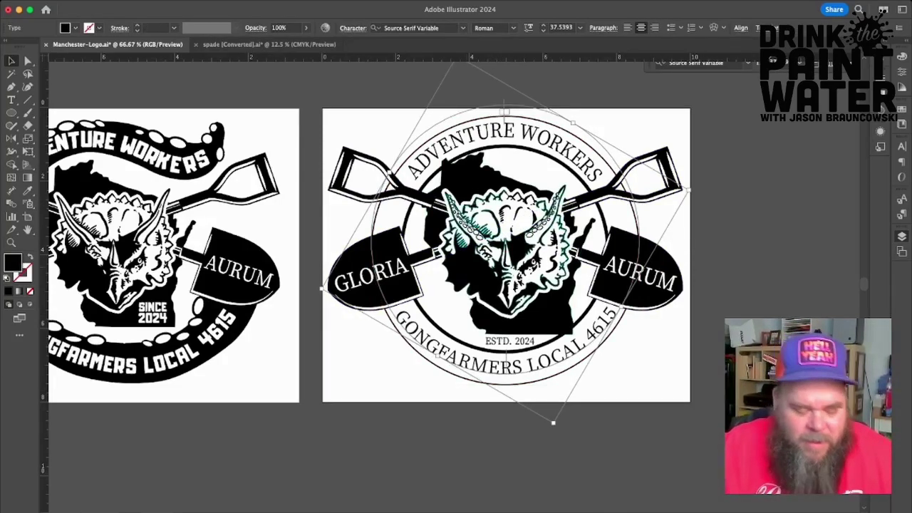
key(super+shift+o)
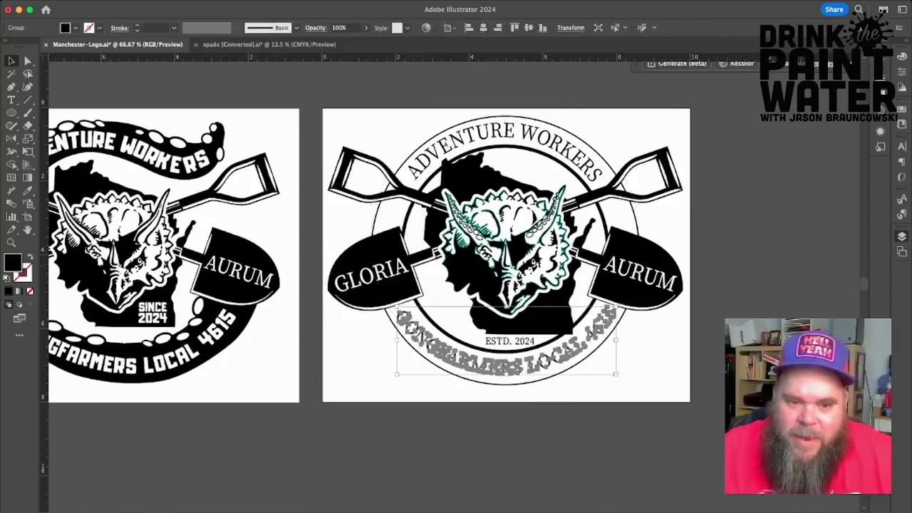
Narrow the outlined GONGFARMERS LOCAL 4615 lettering slightly and rotate it a touch so it sits evenly between the rings.
drag(397, 341, 401, 341)
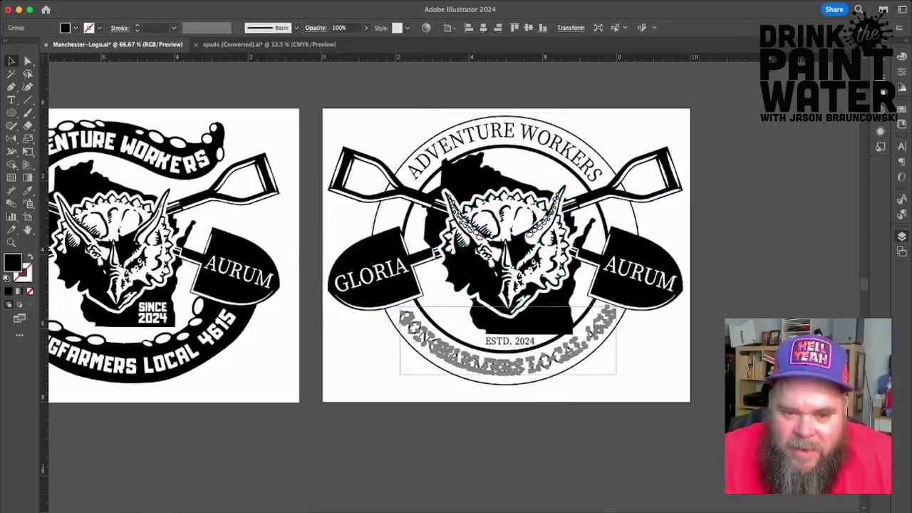
key(super+shift+a)
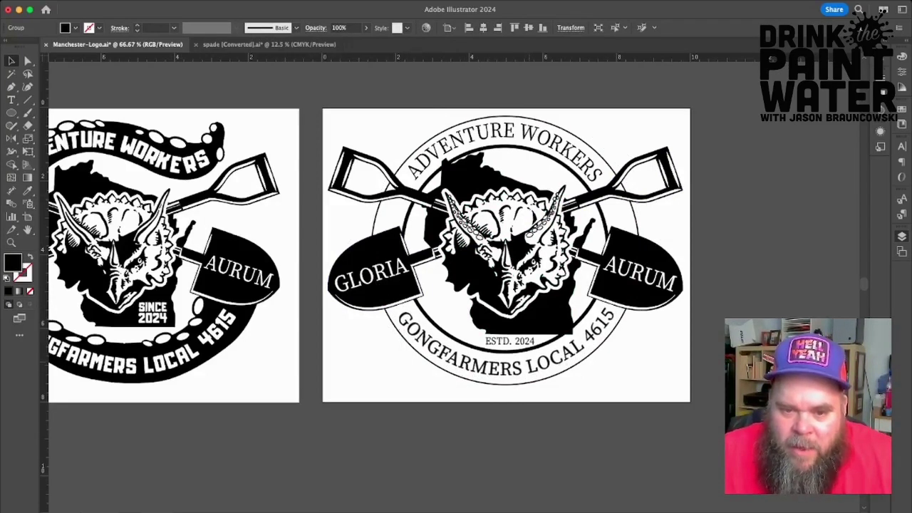
click(530, 365)
drag(618, 378, 617, 380)
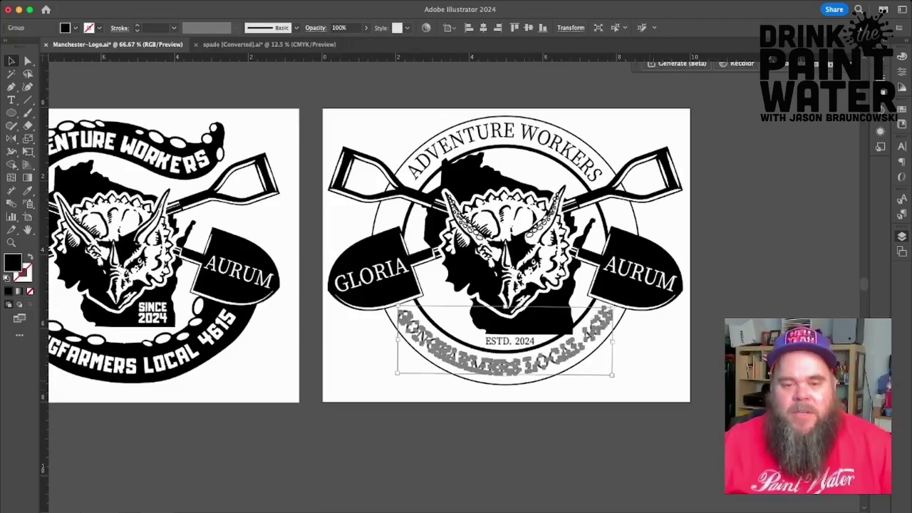
key(shift+super+a)
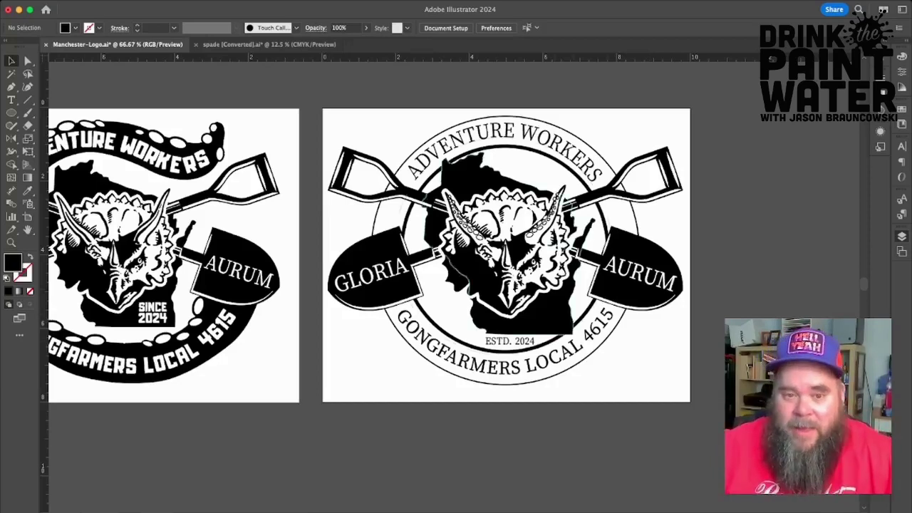
click(500, 134)
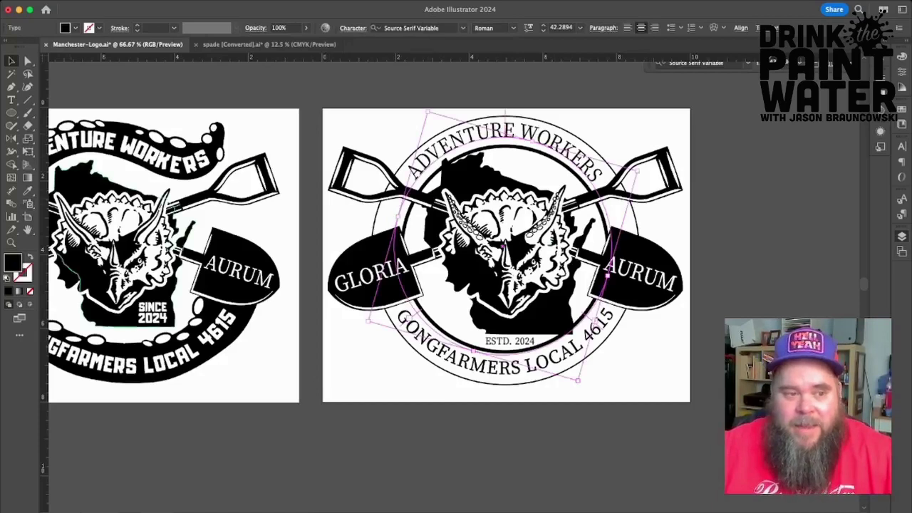
click(12, 100)
drag(462, 135, 568, 139)
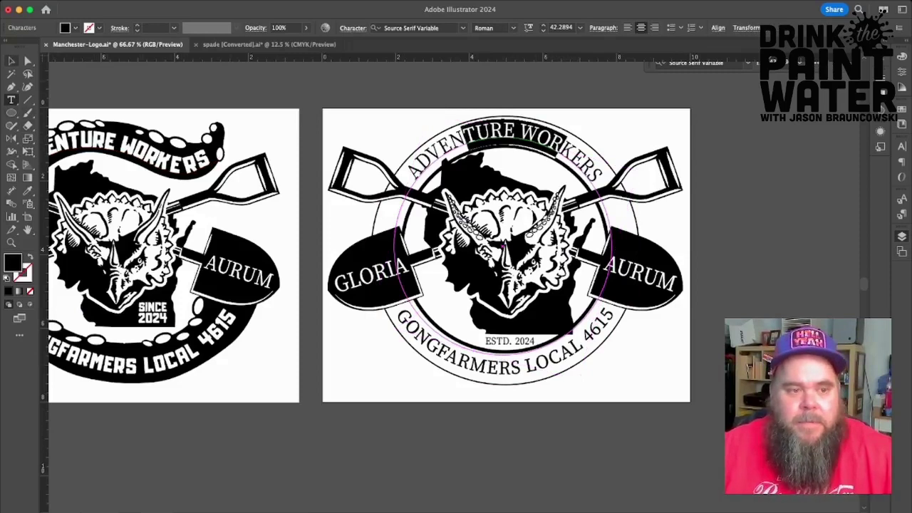
key(Escape)
key(super+shift+a)
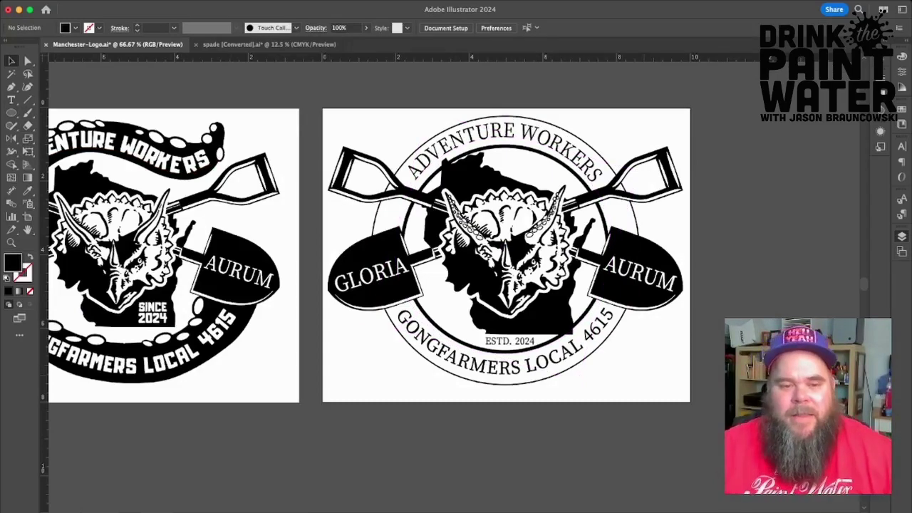
Thicken the outer ring's stroke weight to 13 pt.
scroll(392, 256, left, 4)
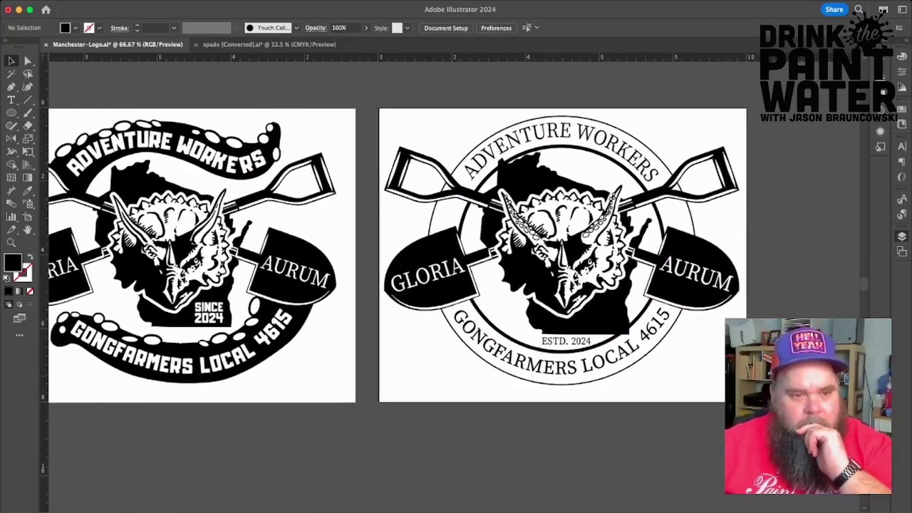
scroll(399, 256, right, 2)
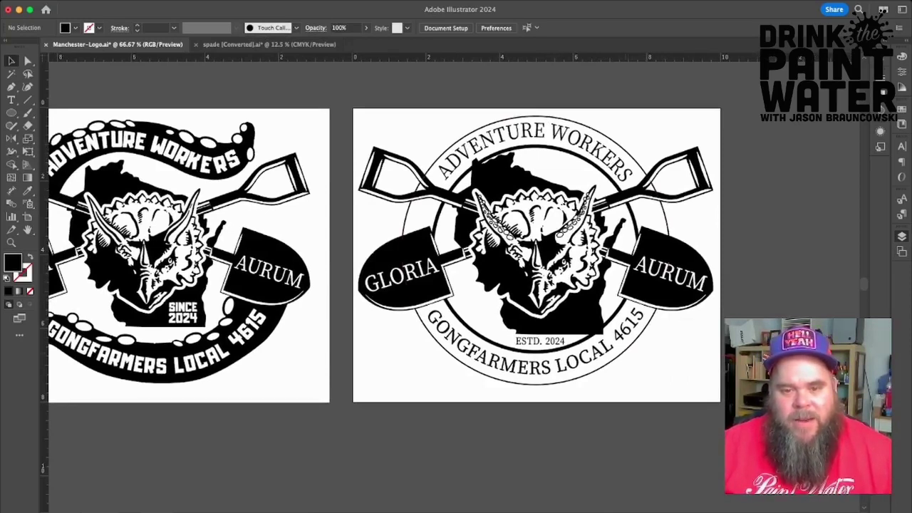
click(631, 345)
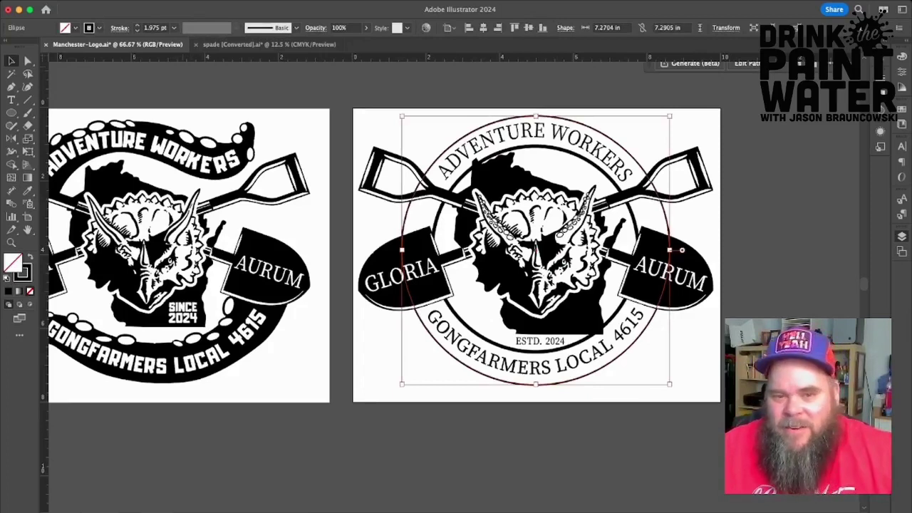
click(137, 26)
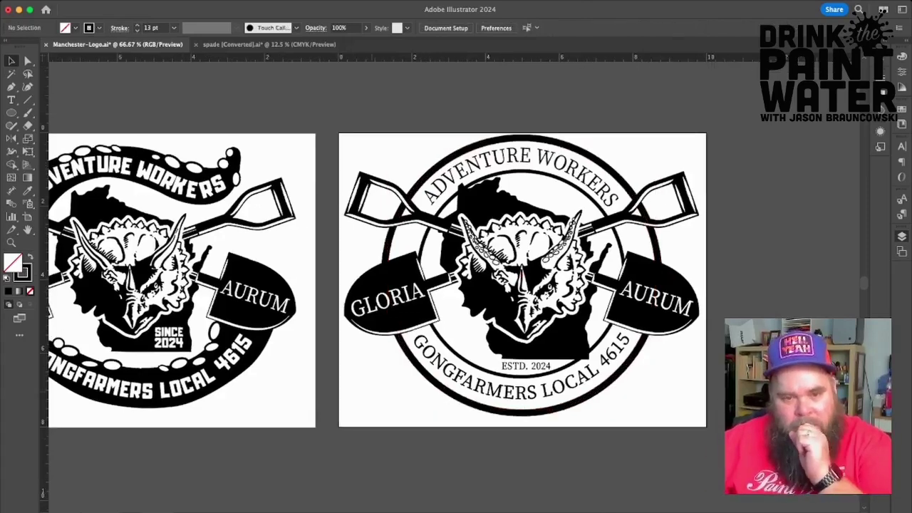
Reduce the outer ring's stroke weight by a few points so the ring looks thinner.
click(618, 369)
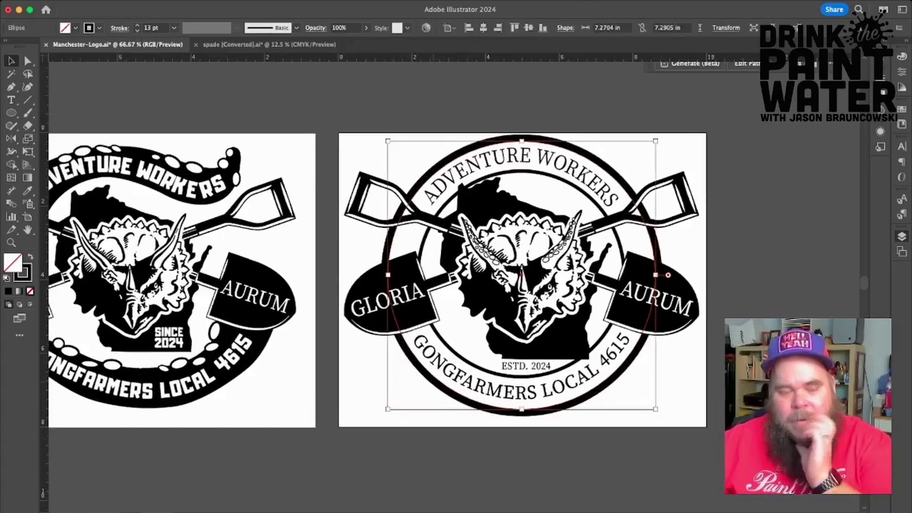
click(137, 30)
click(137, 31)
click(136, 30)
click(137, 31)
Set the curved ADVENTURE WORKERS text to the Semibold weight of Source Serif Variable and deselect it.
click(610, 347)
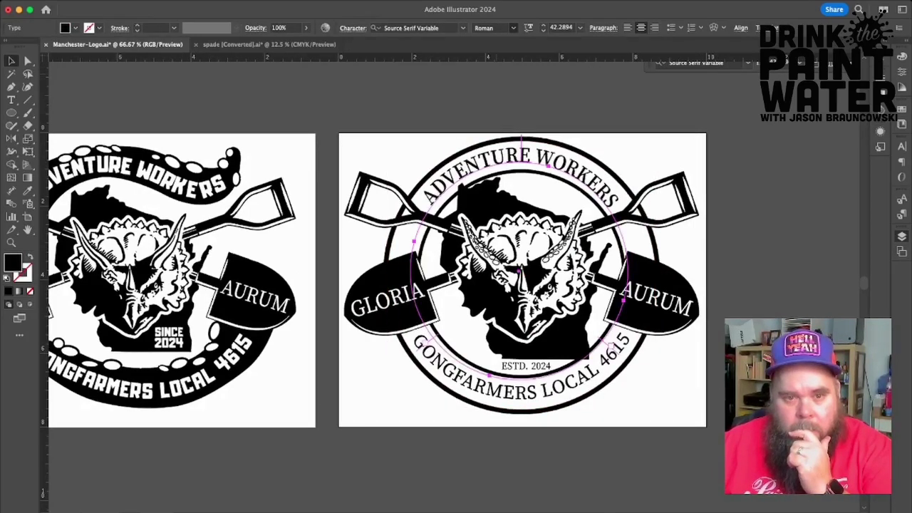
click(494, 79)
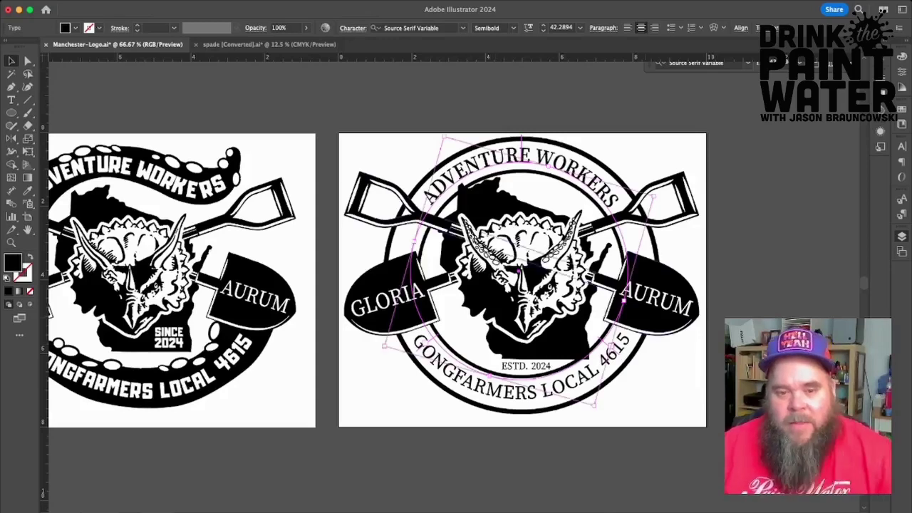
key(shift+super+a)
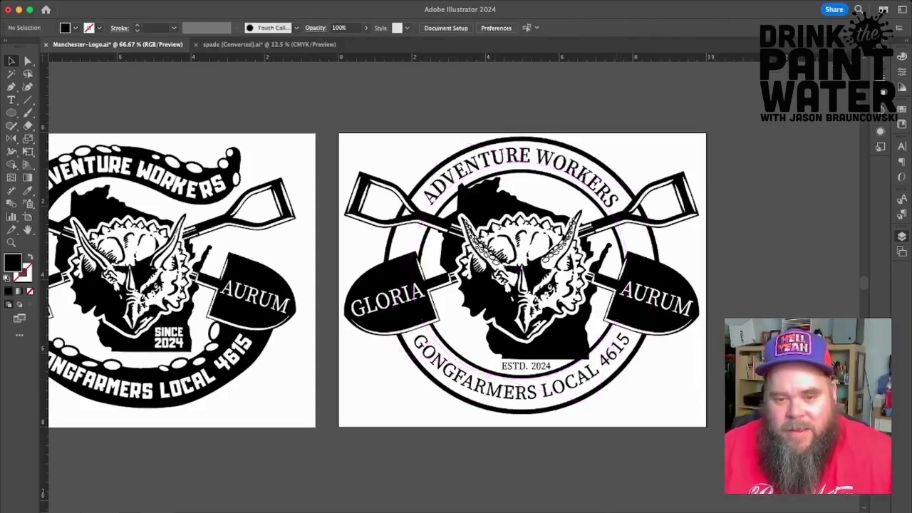
Add a black stroke to the outlined GONGFARMERS LOCAL 4615 lettering and set its weight to 0.75 pt.
click(526, 392)
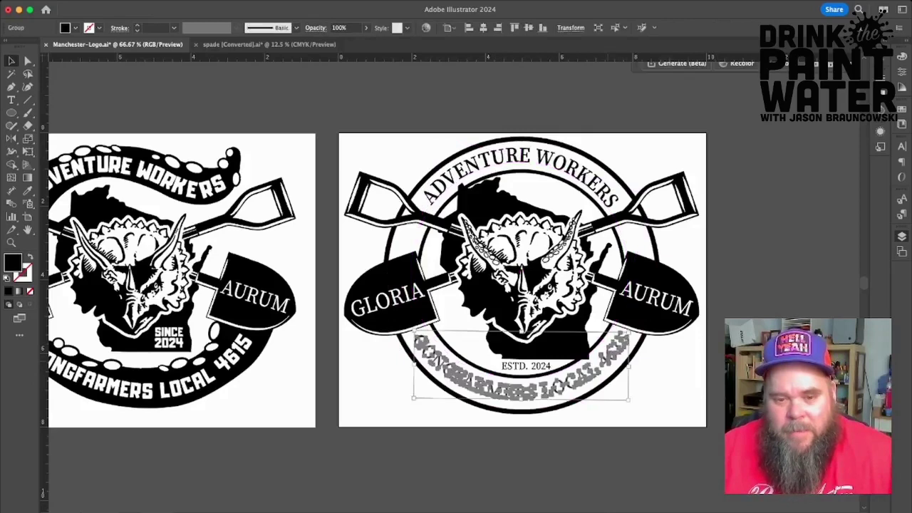
key(x)
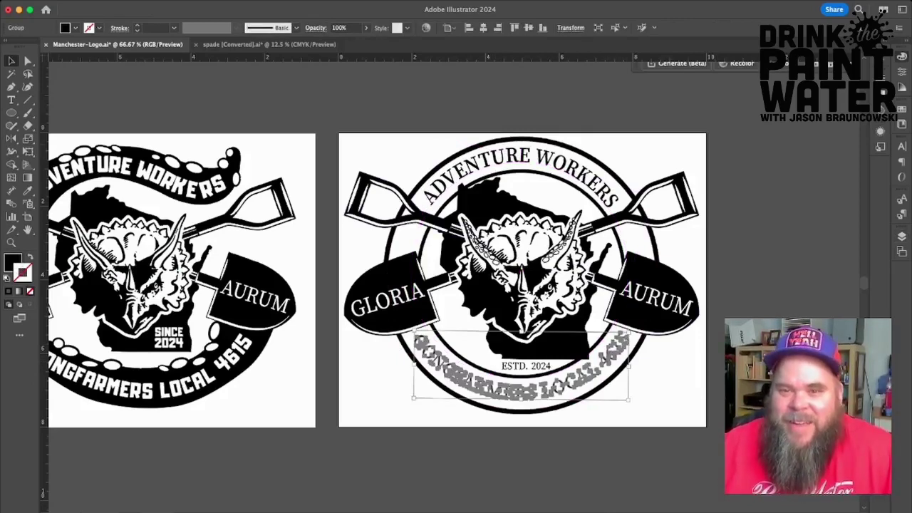
key(comma)
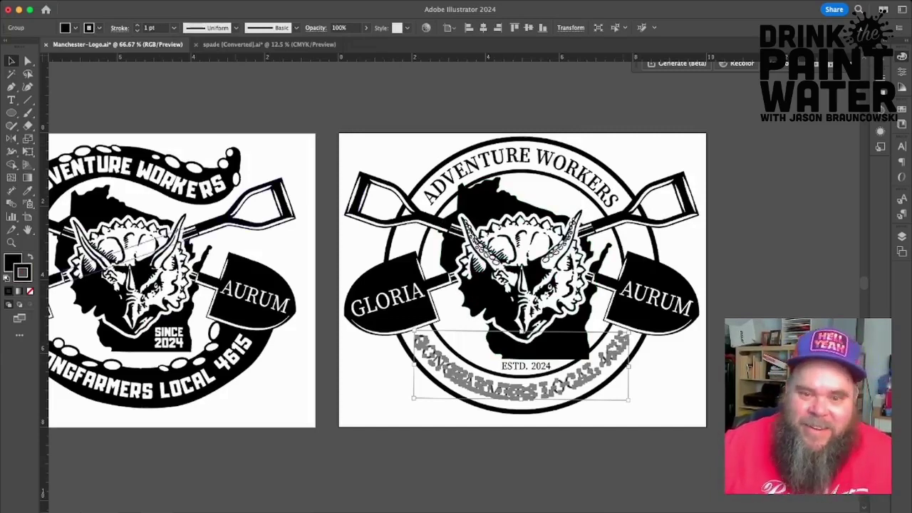
click(427, 100)
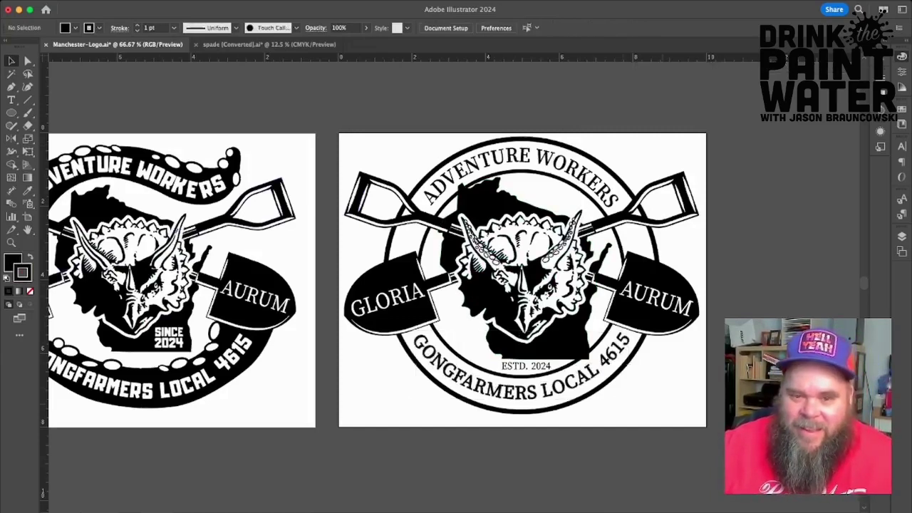
click(593, 372)
click(137, 30)
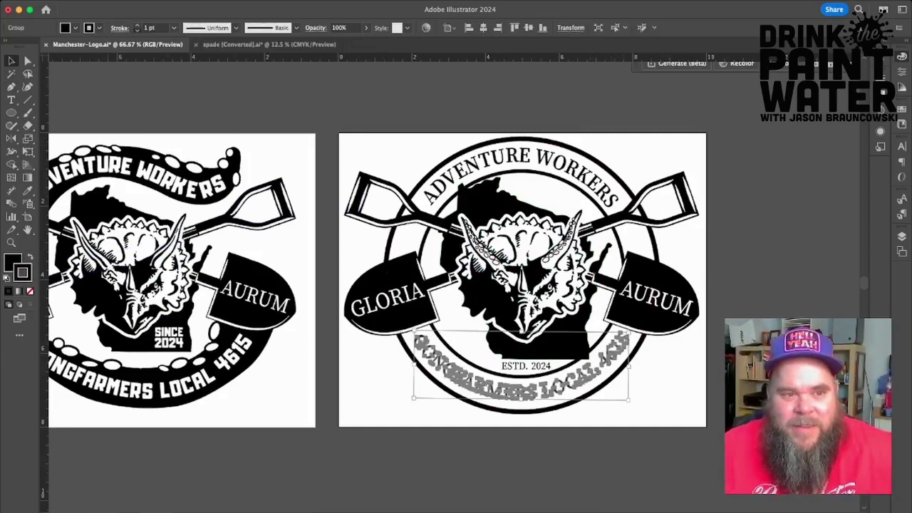
key(super+shift+a)
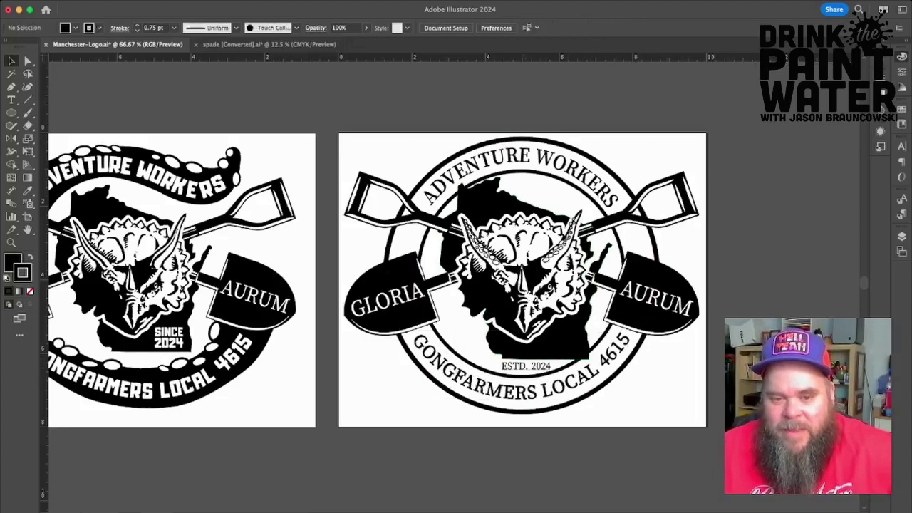
Set the small ESTD. 2024 text beneath the state shape to the Semibold weight of Source Serif Variable.
click(545, 367)
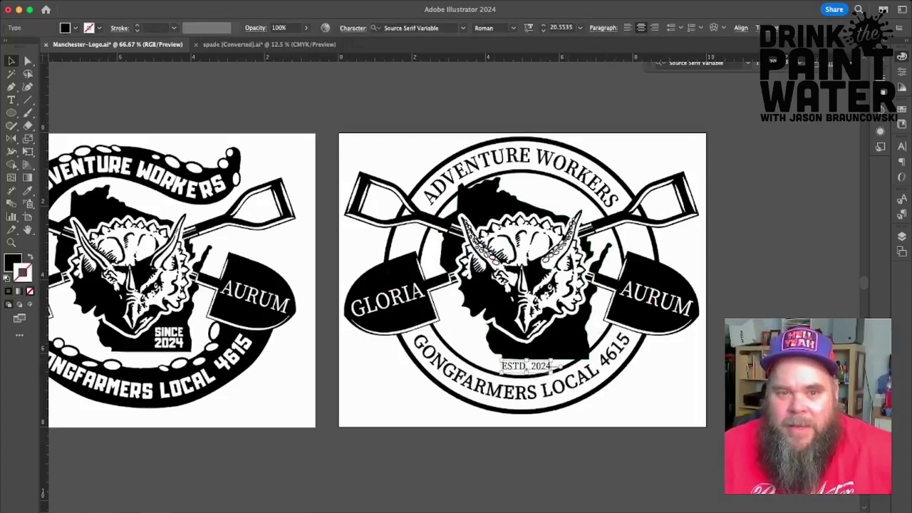
click(513, 28)
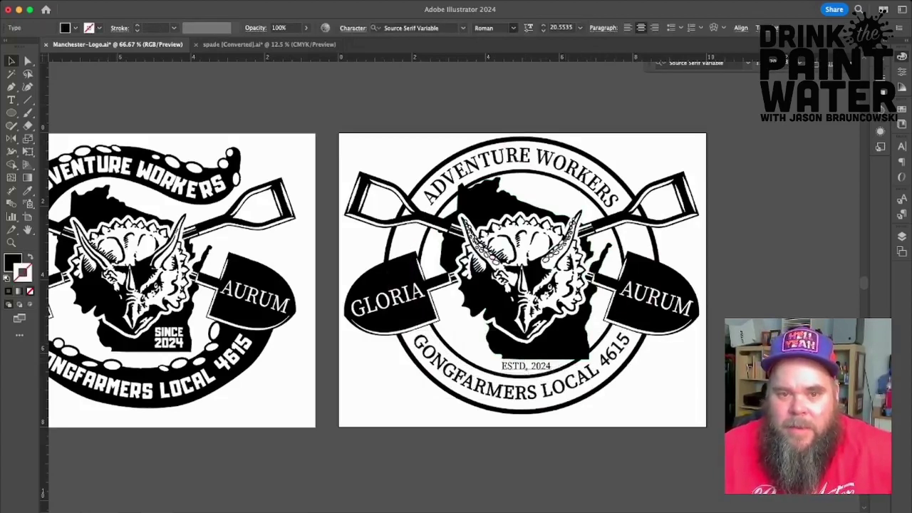
click(497, 74)
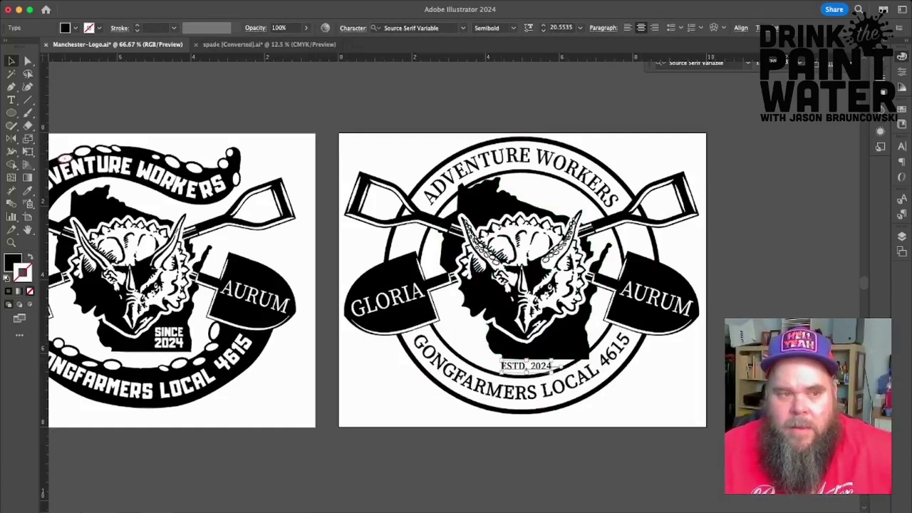